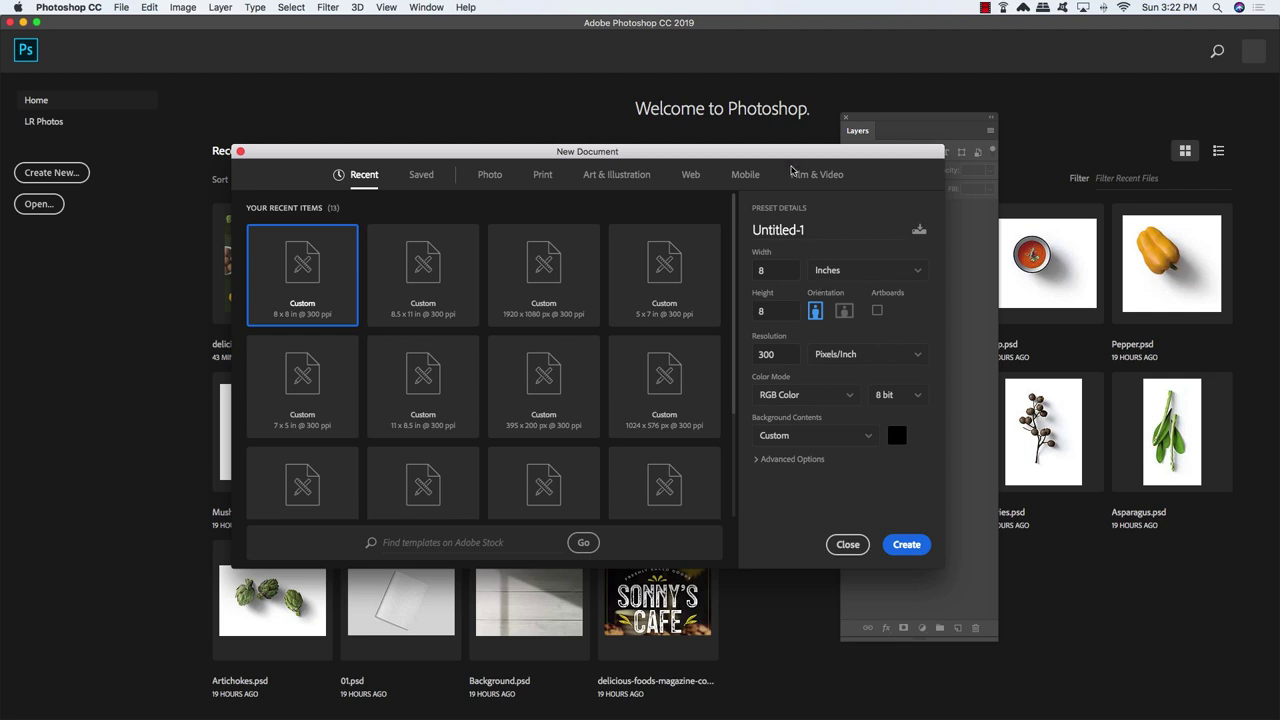
Create an 8 x 8 inch, 300 ppi RGB document with a black background, named delicious-foods-magazine-cover-design
{"action": "left_click", "coordinate": [815, 232]}
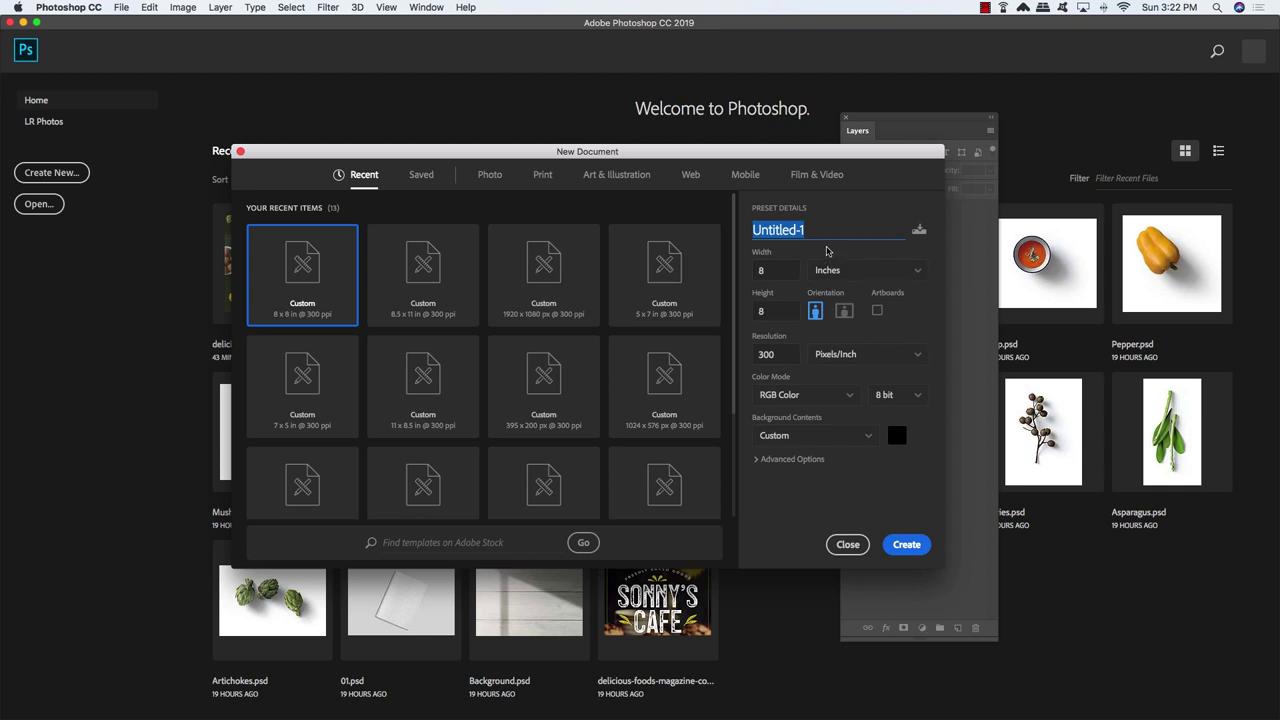
{"action": "type", "text": "delicious-f"}
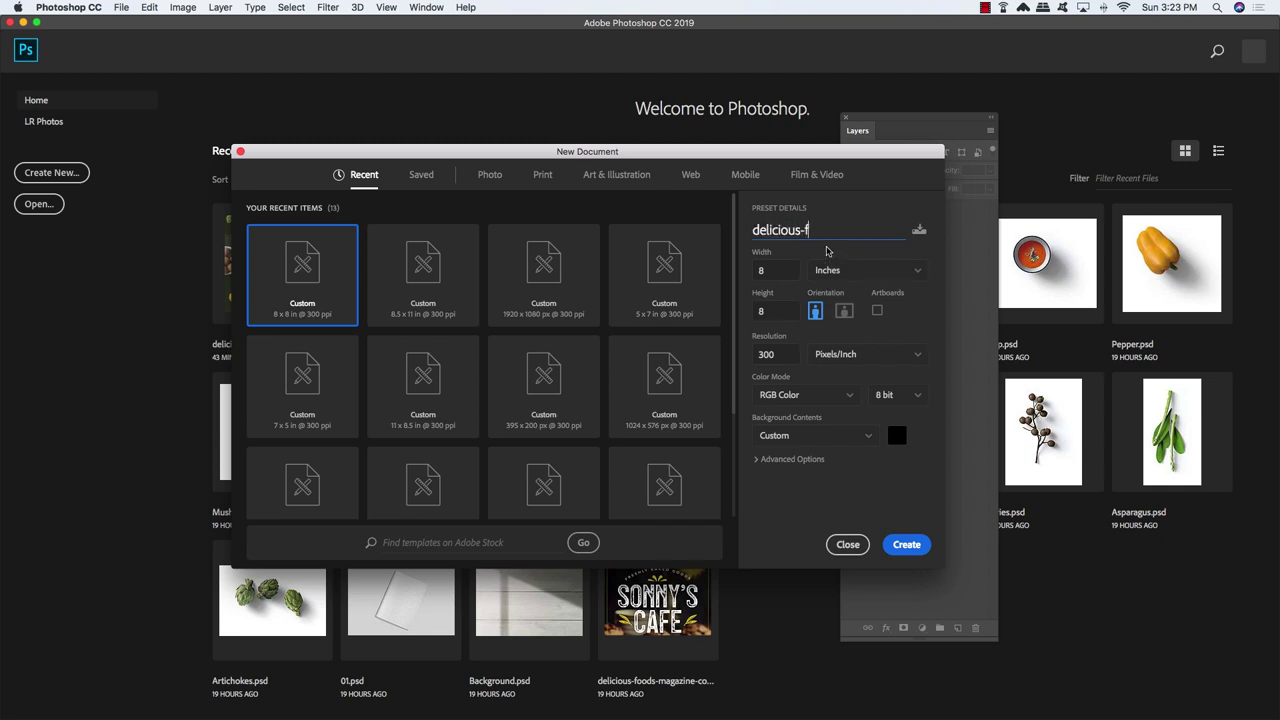
{"action": "type", "text": "oods-magazine-cover-design"}
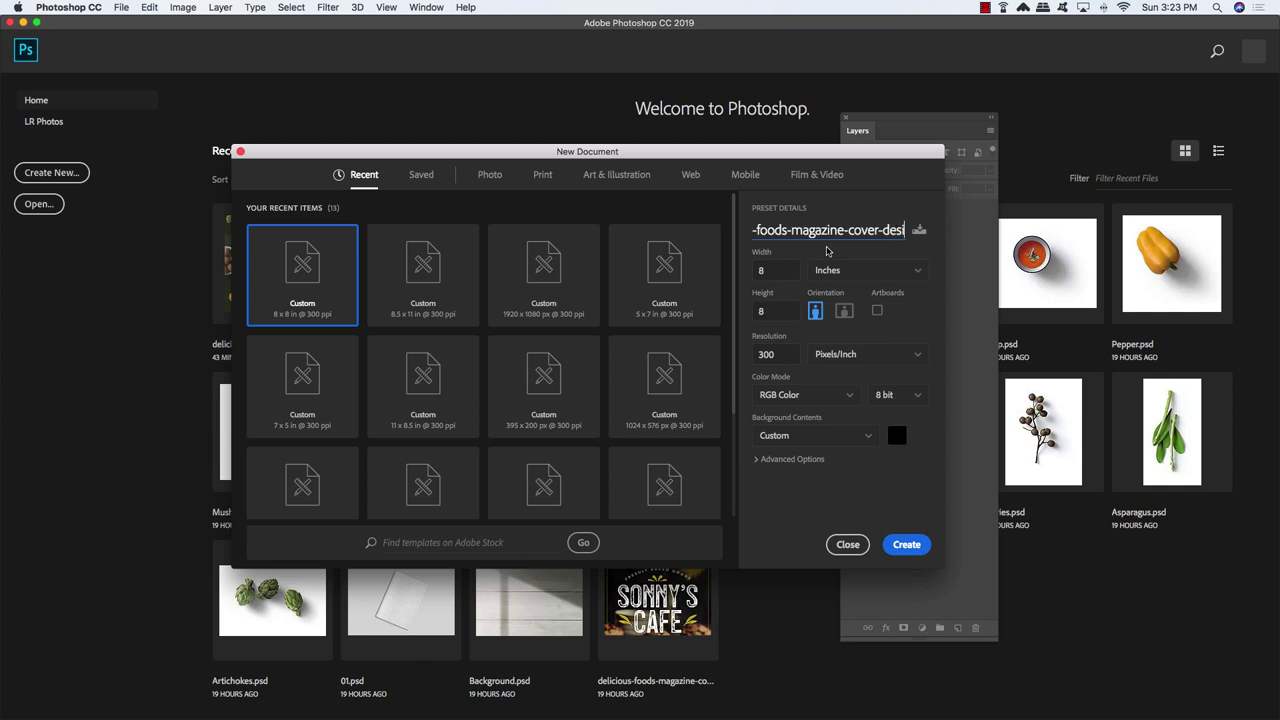
{"action": "left_click", "coordinate": [910, 548]}
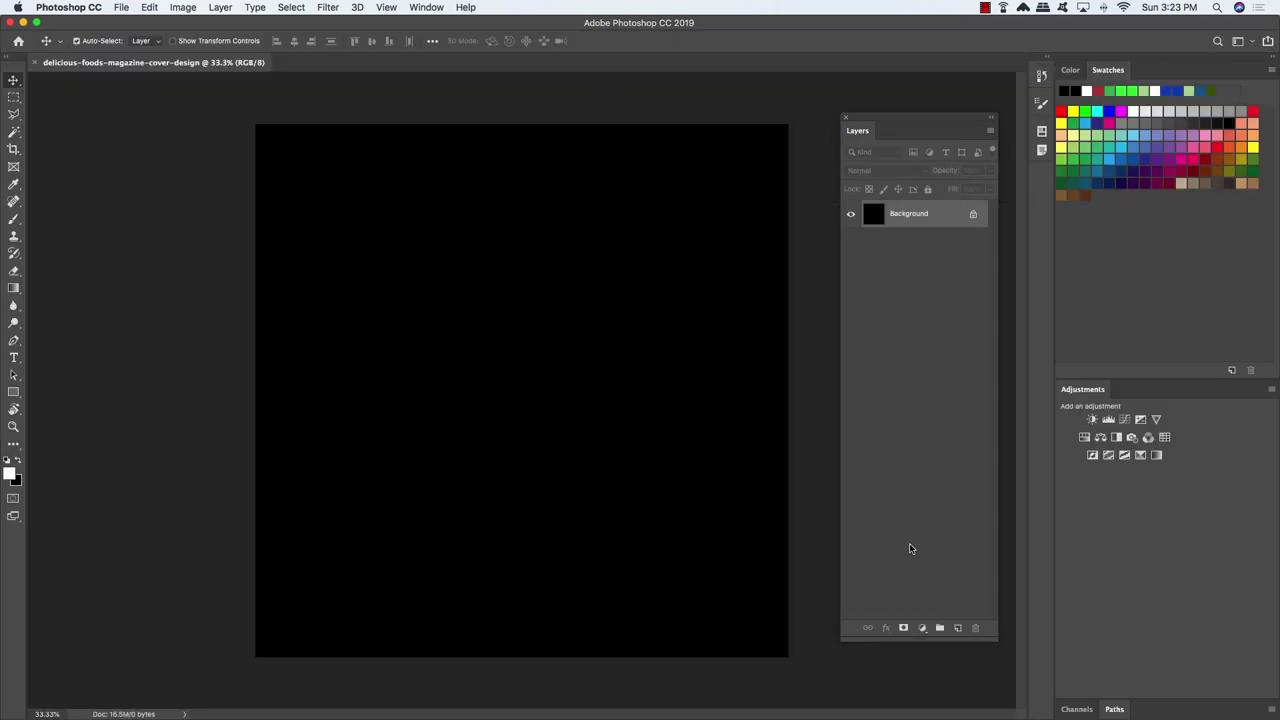
Open Background.psd from the first subfolder of the freebies resources folder
{"action": "left_click", "coordinate": [122, 7]}
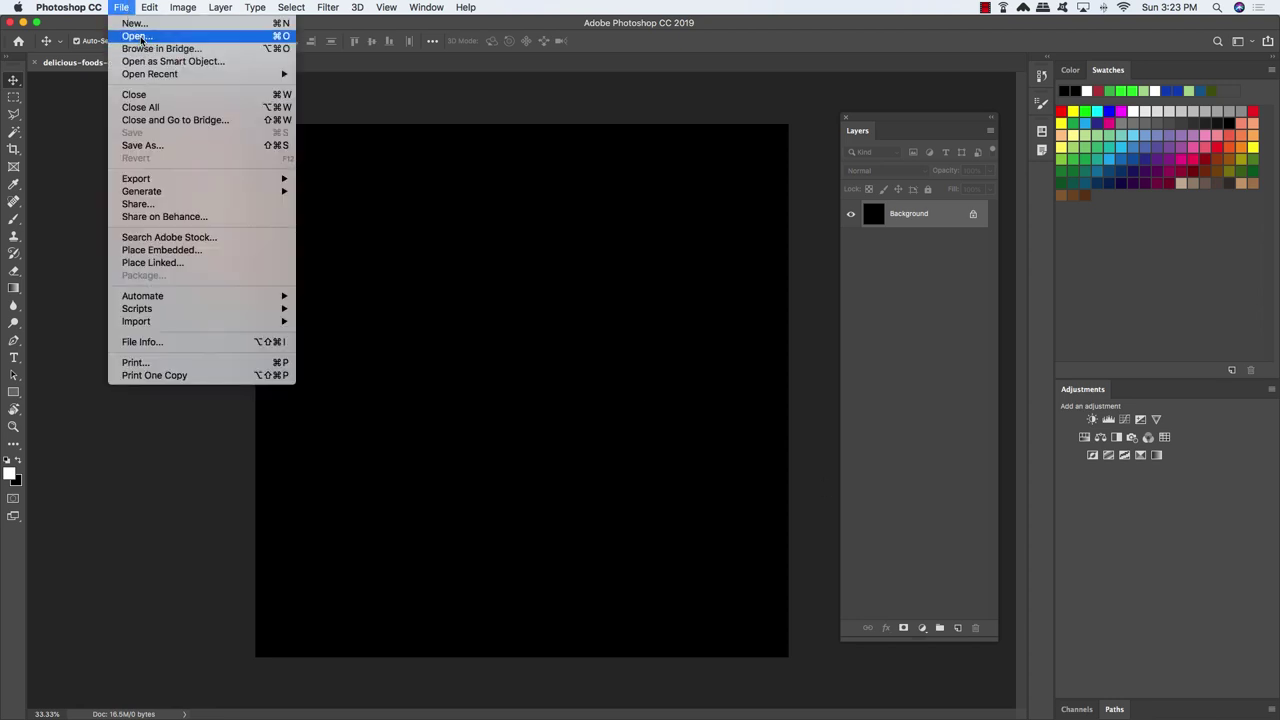
{"action": "left_click", "coordinate": [140, 38]}
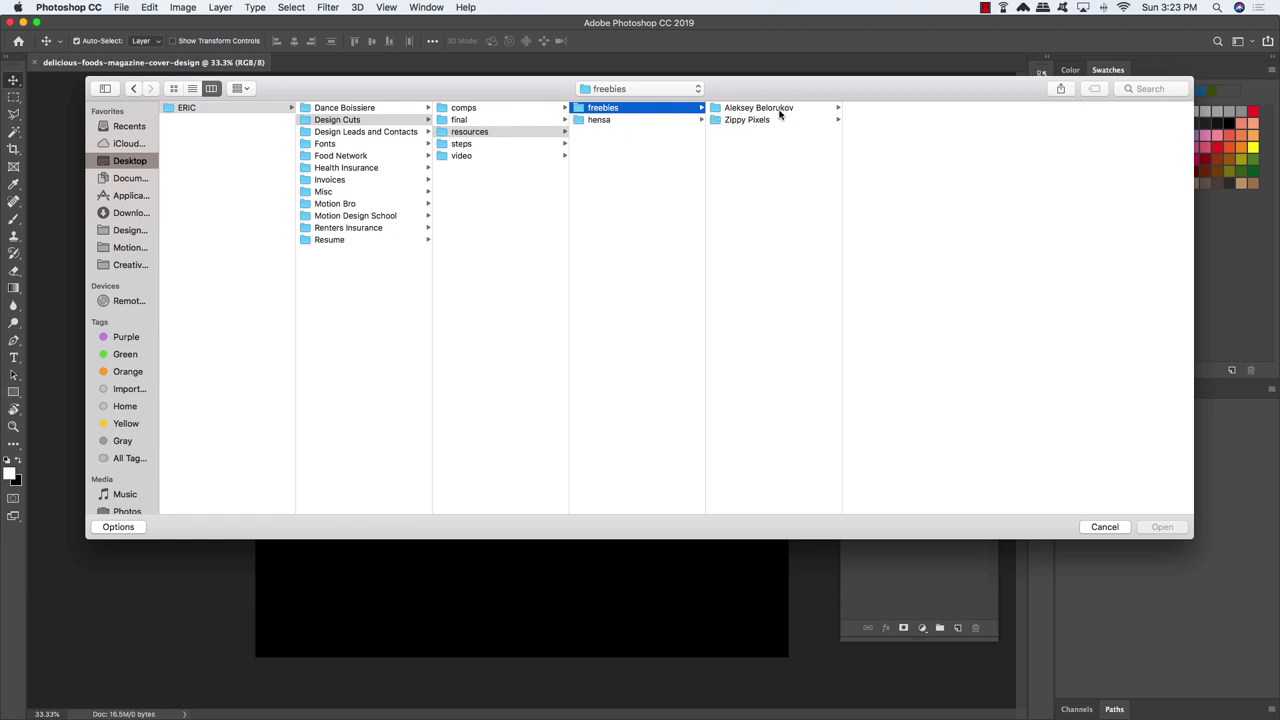
{"action": "left_click", "coordinate": [745, 110]}
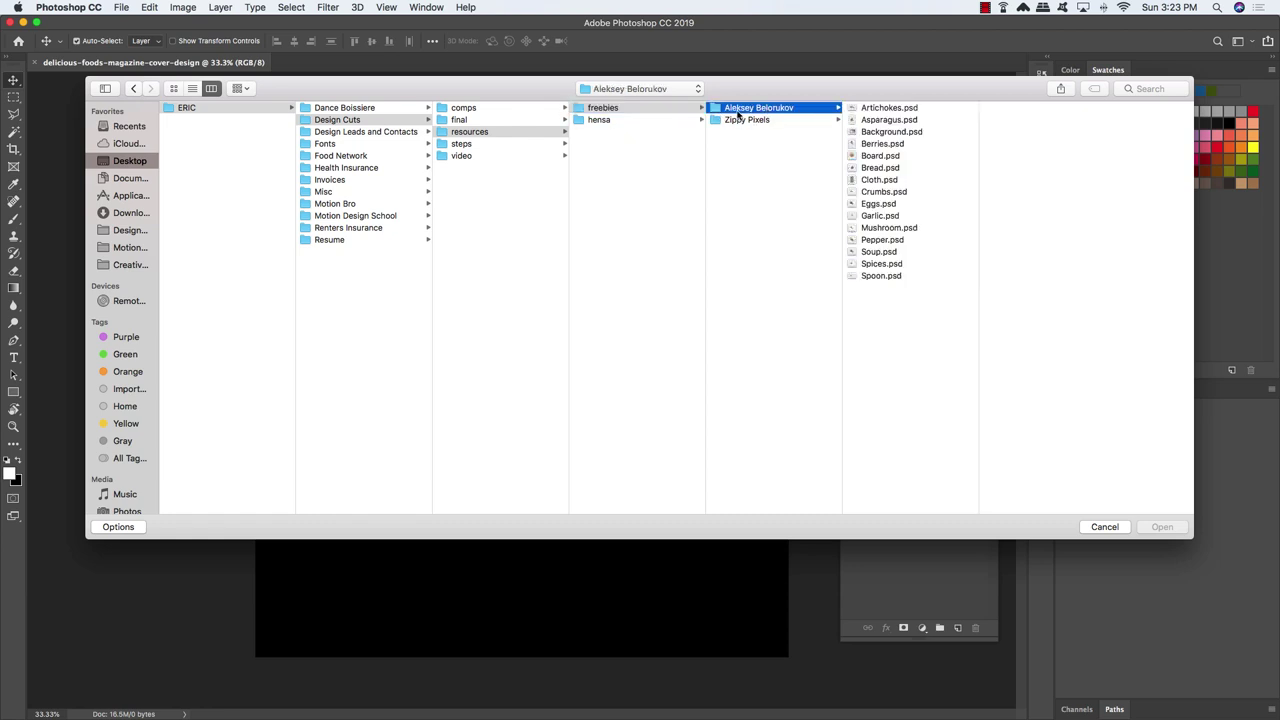
{"action": "left_click", "coordinate": [886, 133]}
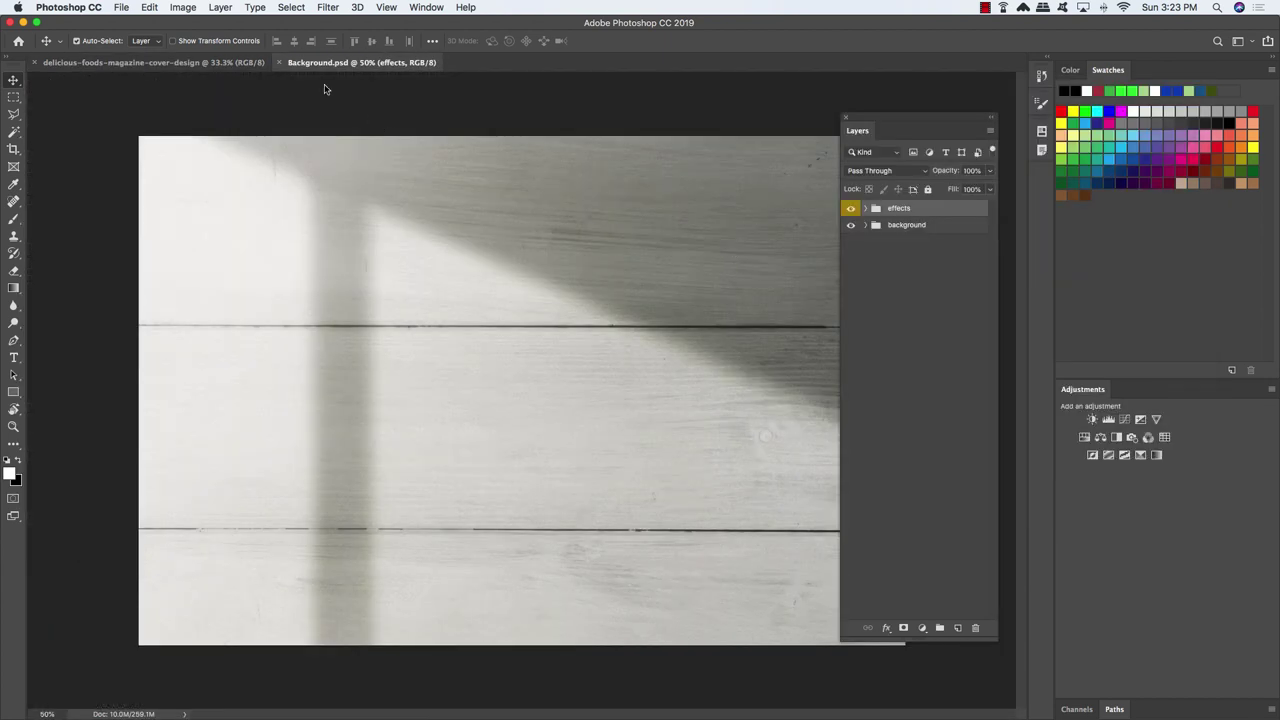
Float the Background.psd and magazine cover documents in separate windows side by side, with the cover shown at 25%
{"action": "left_click_drag", "start_coordinate": [332, 65], "coordinate": [620, 269]}
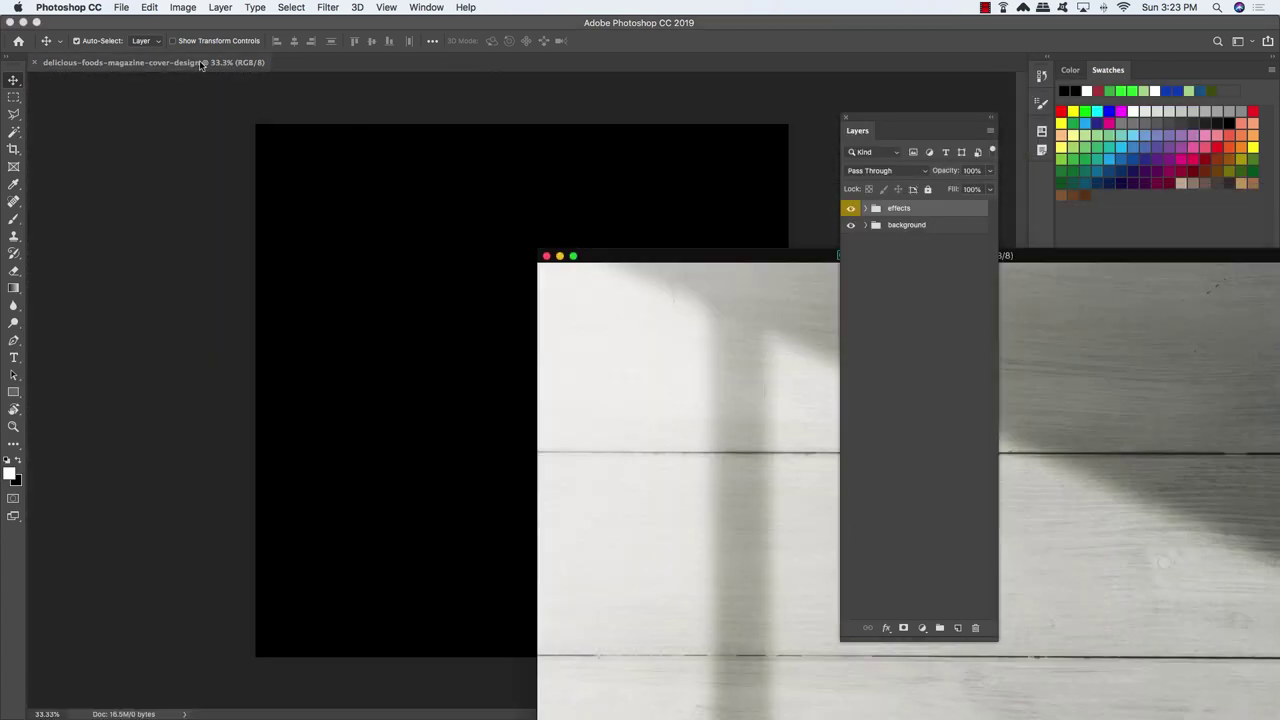
{"action": "left_click_drag", "start_coordinate": [215, 66], "coordinate": [214, 165]}
{"action": "left_click_drag", "start_coordinate": [337, 177], "coordinate": [342, 105]}
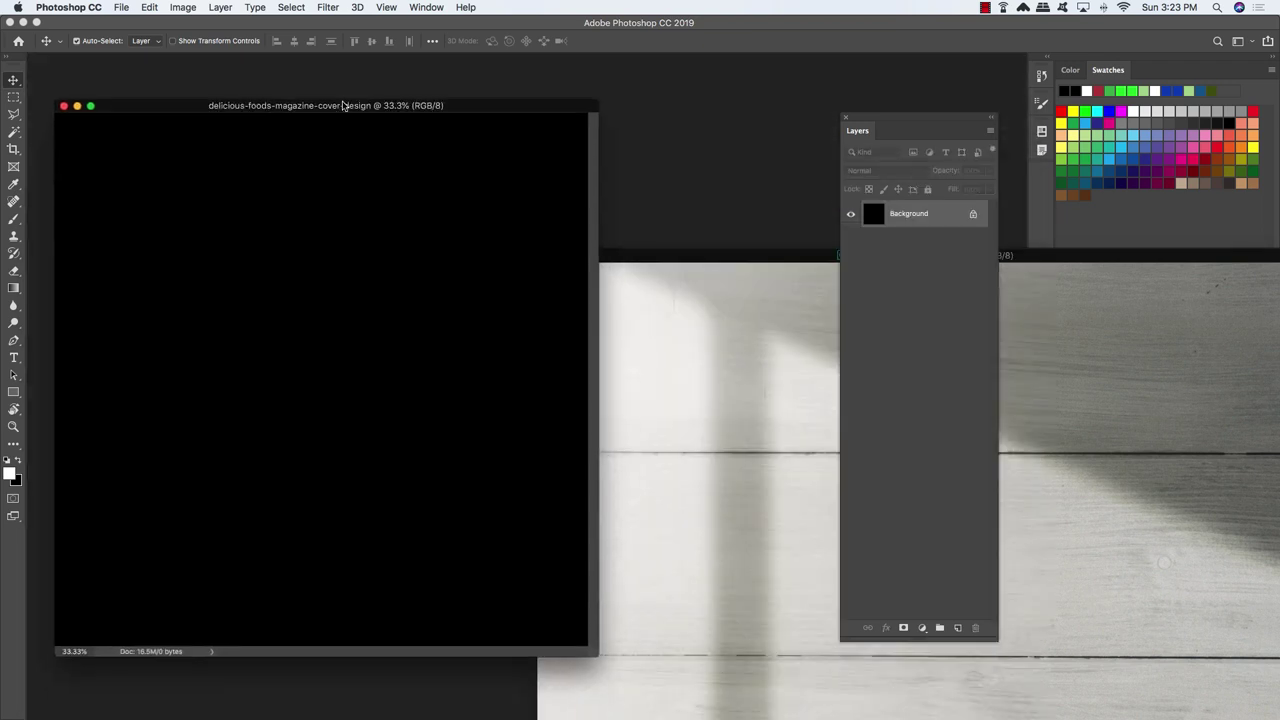
{"action": "key", "text": "super+minus"}
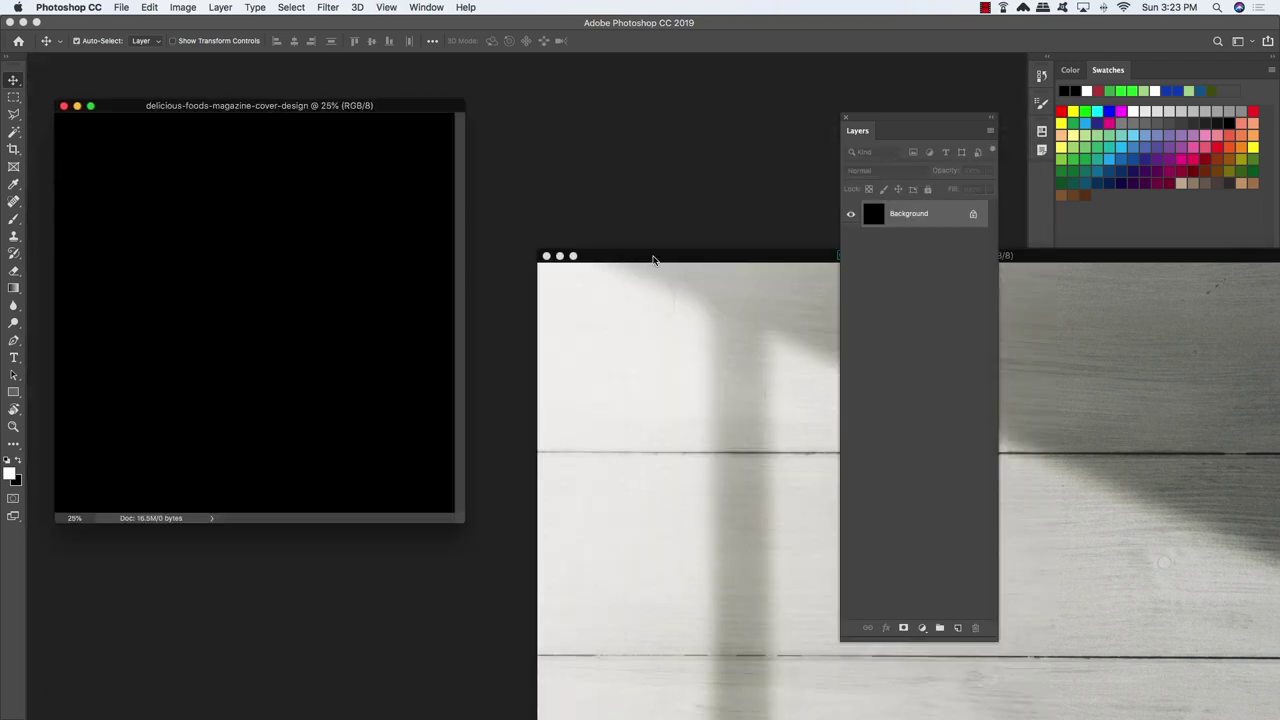
{"action": "left_click_drag", "start_coordinate": [651, 258], "coordinate": [588, 143]}
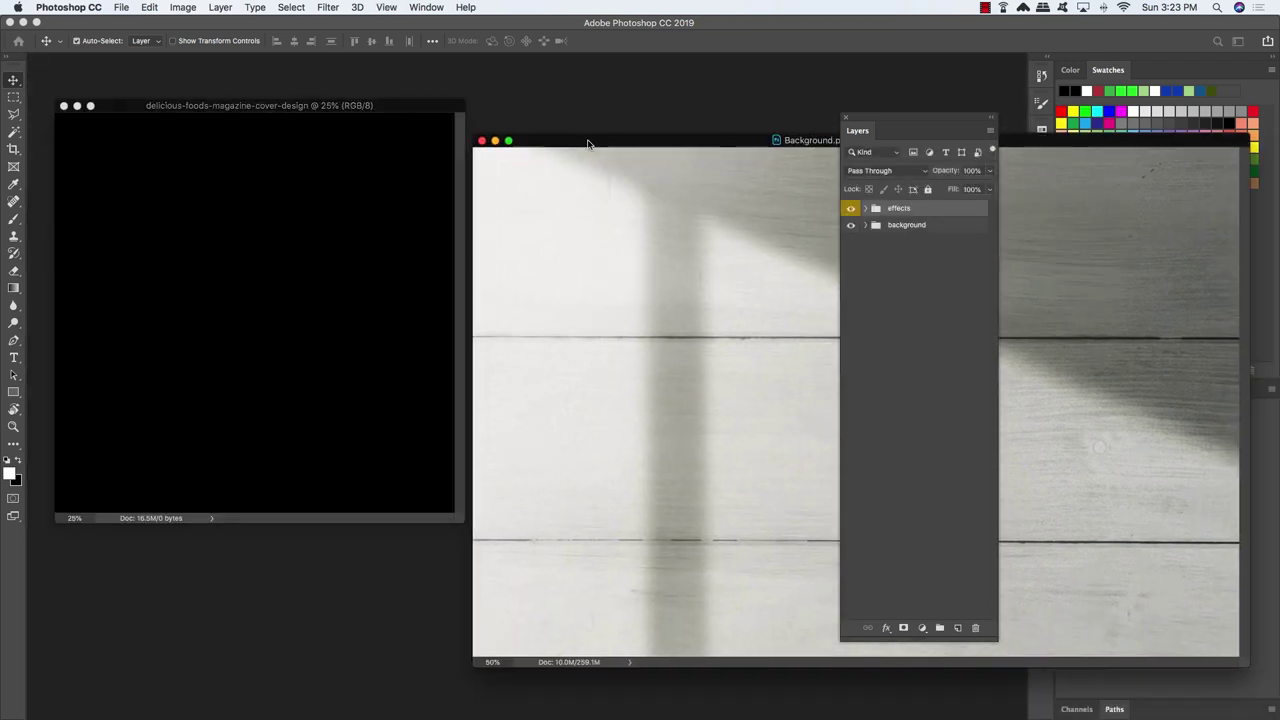
Copy the effects and background groups from Background.psd into the magazine cover document, and close Background.psd
{"action": "left_click", "coordinate": [957, 231], "text": "shift"}
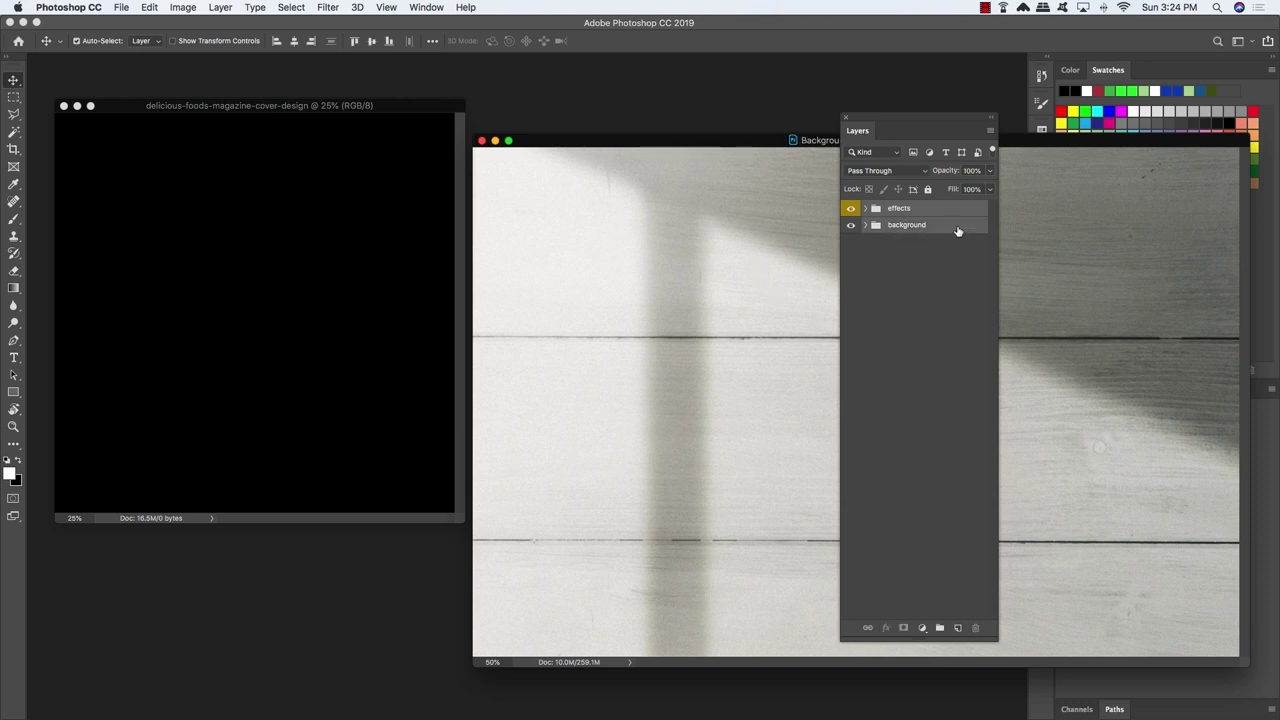
{"action": "left_click_drag", "start_coordinate": [957, 231], "coordinate": [293, 277]}
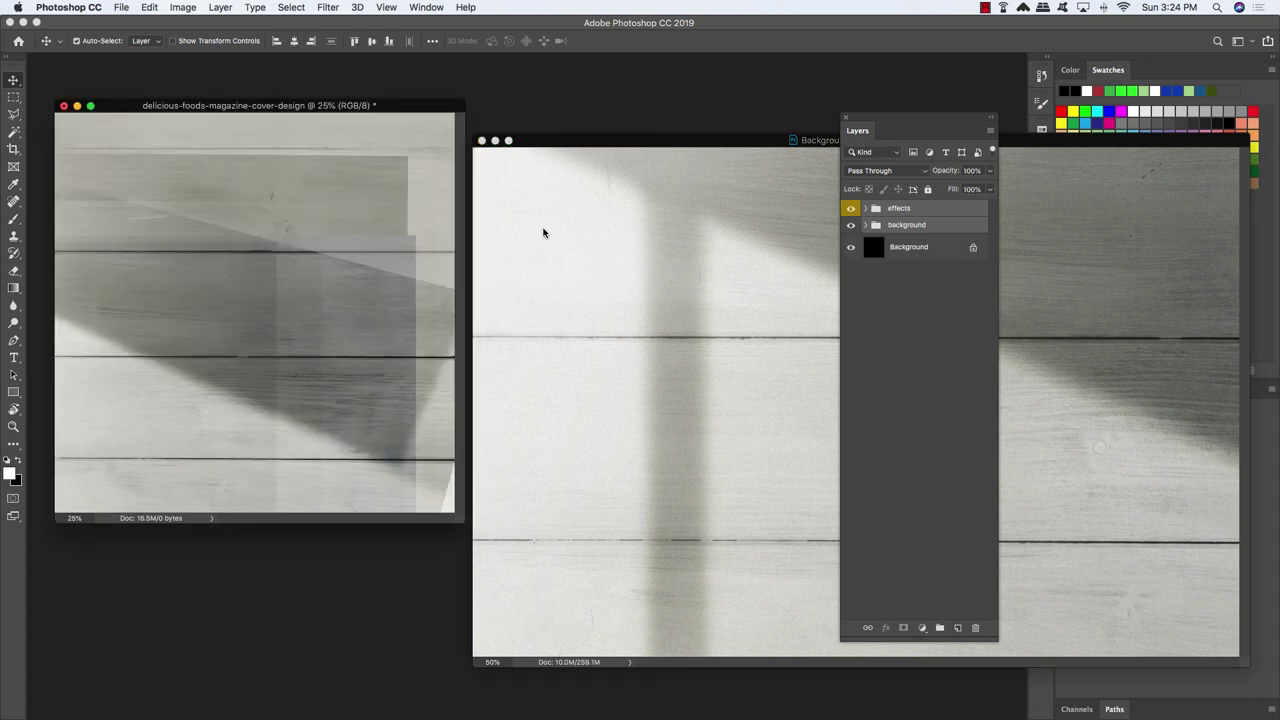
{"action": "left_click", "coordinate": [544, 232]}
{"action": "left_click", "coordinate": [482, 141]}
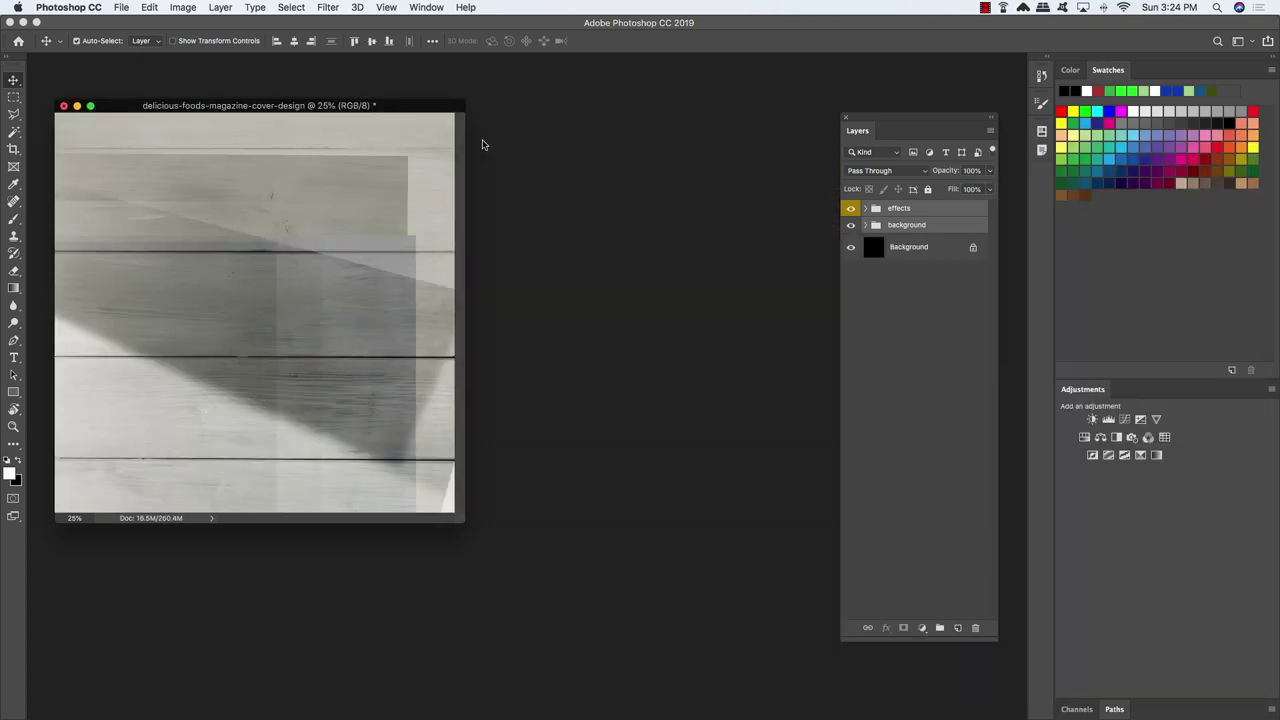
Switch the magazine cover document to full screen mode with the canvas placed clear of the layer list
{"action": "left_click_drag", "start_coordinate": [430, 109], "coordinate": [688, 158]}
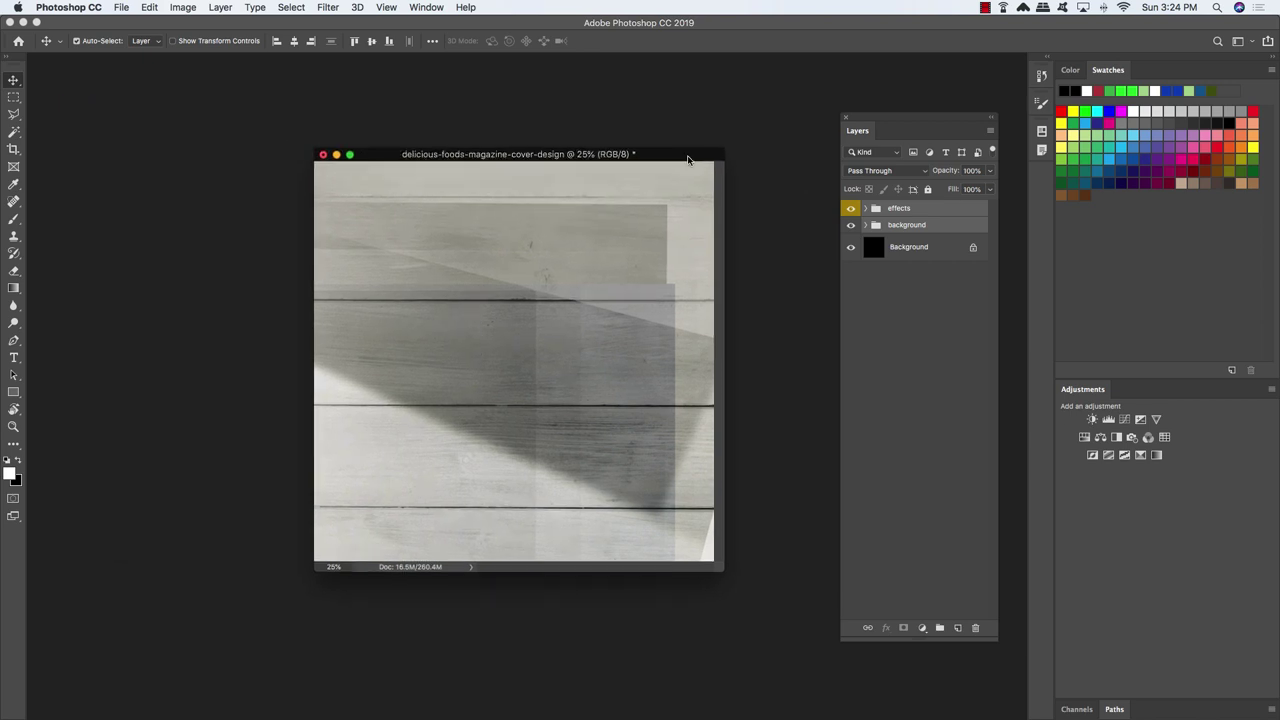
{"action": "key", "text": "f"}
{"action": "left_click_drag", "start_coordinate": [700, 271], "coordinate": [540, 249]}
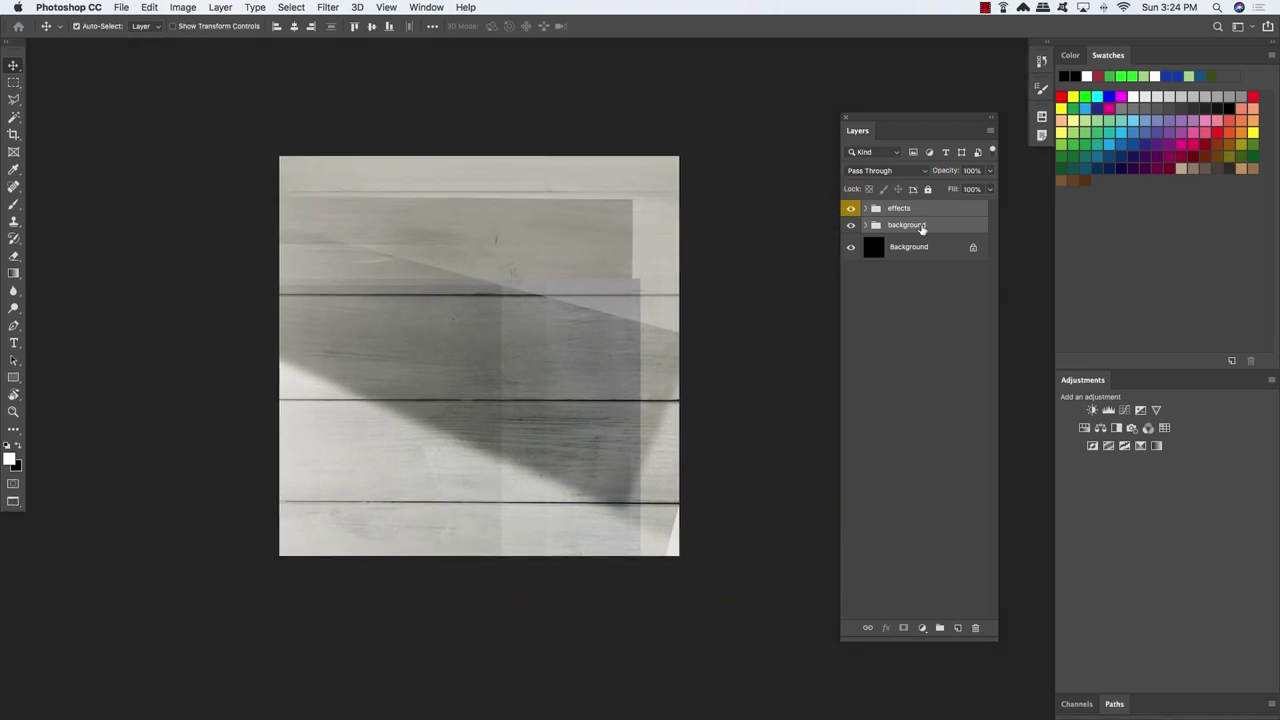
Delete the locked black Background layer and hide the effects group
{"action": "left_click", "coordinate": [950, 254]}
{"action": "left_click_drag", "start_coordinate": [922, 254], "coordinate": [976, 628]}
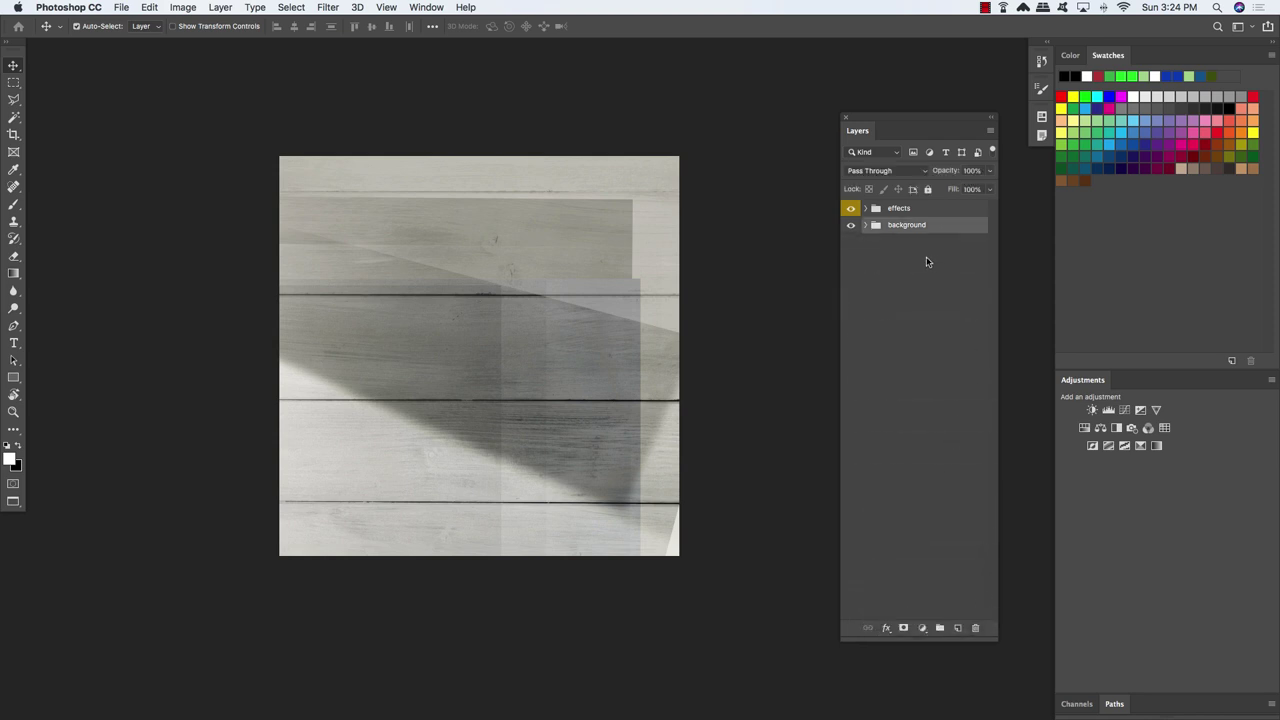
{"action": "left_click", "coordinate": [850, 209]}
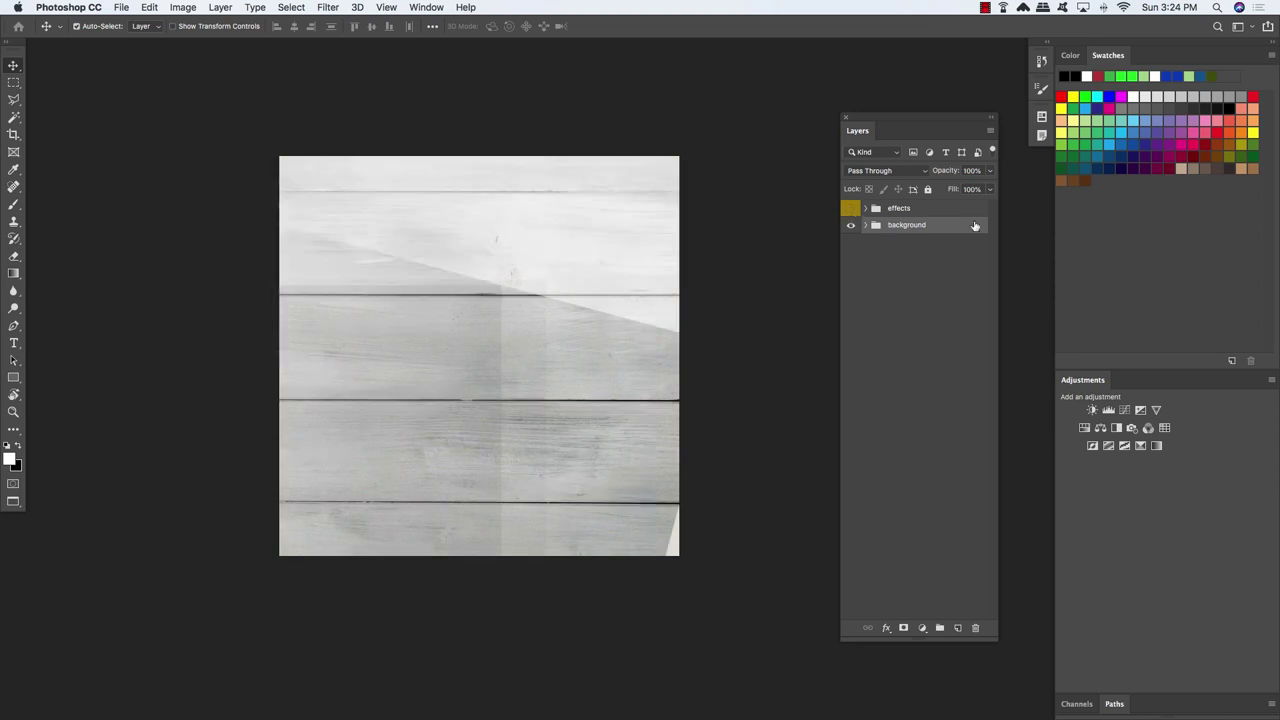
Unlock Layer 28 in the background group, scale it to about 134% width and 121% height, and reposition it over the whole canvas
{"action": "left_click", "coordinate": [866, 225]}
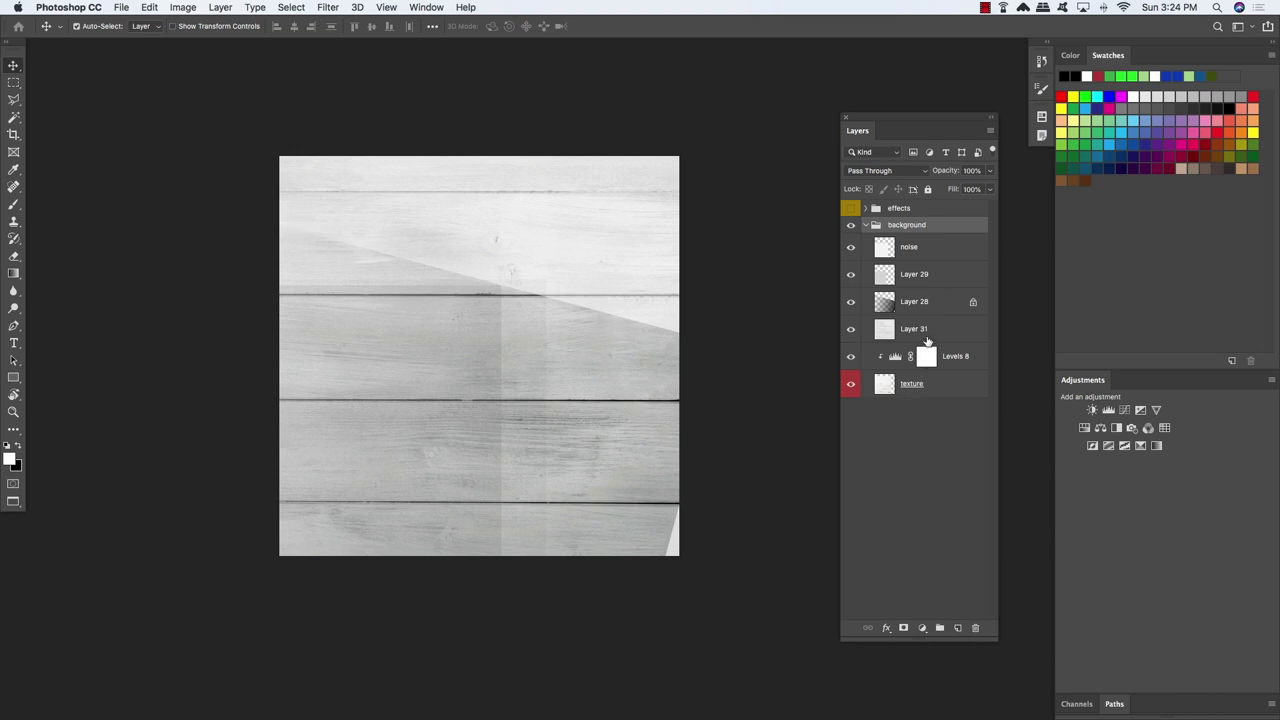
{"action": "left_click", "coordinate": [886, 307]}
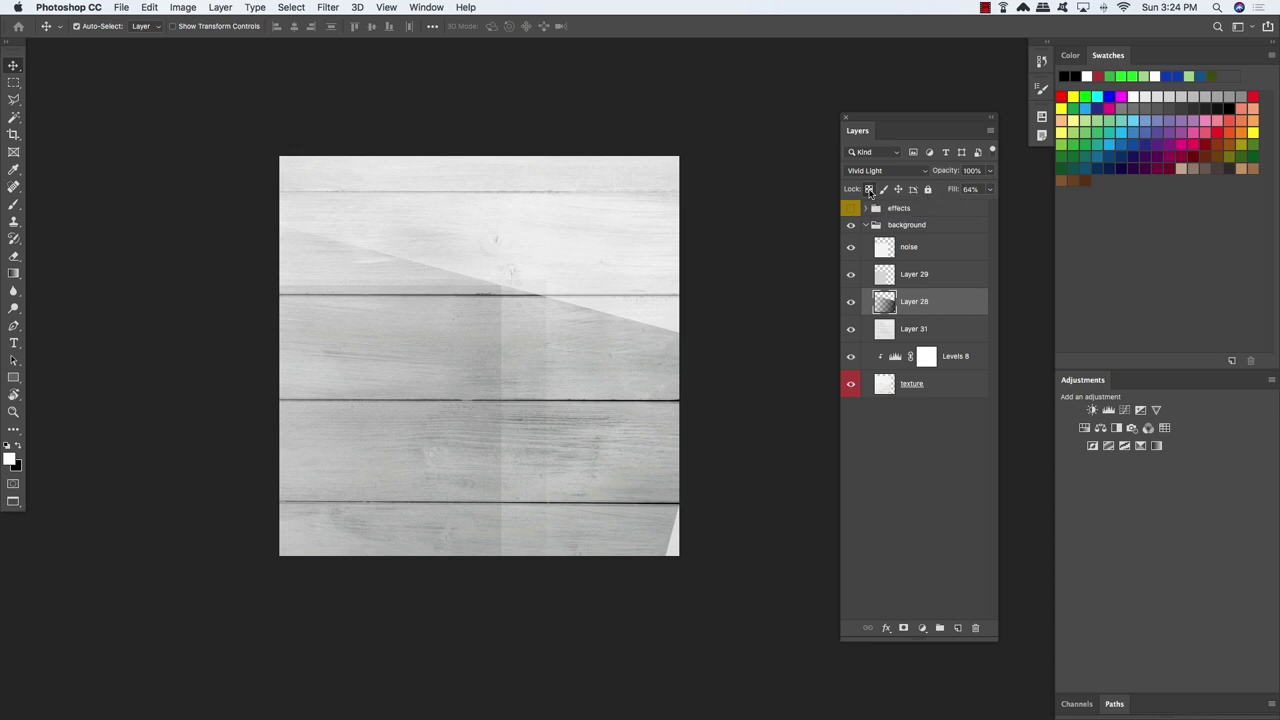
{"action": "key", "text": "ctrl+t"}
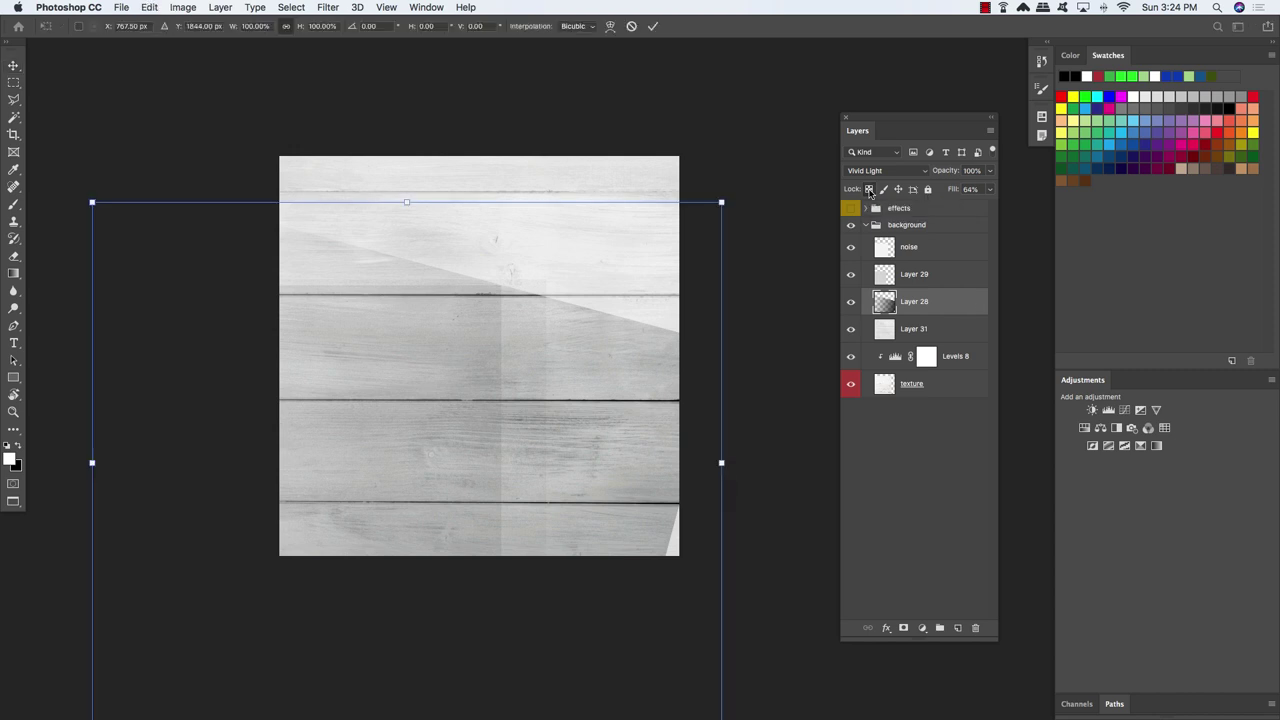
{"action": "scroll", "coordinate": [703, 235], "scroll_direction": "down", "scroll_amount": 1}
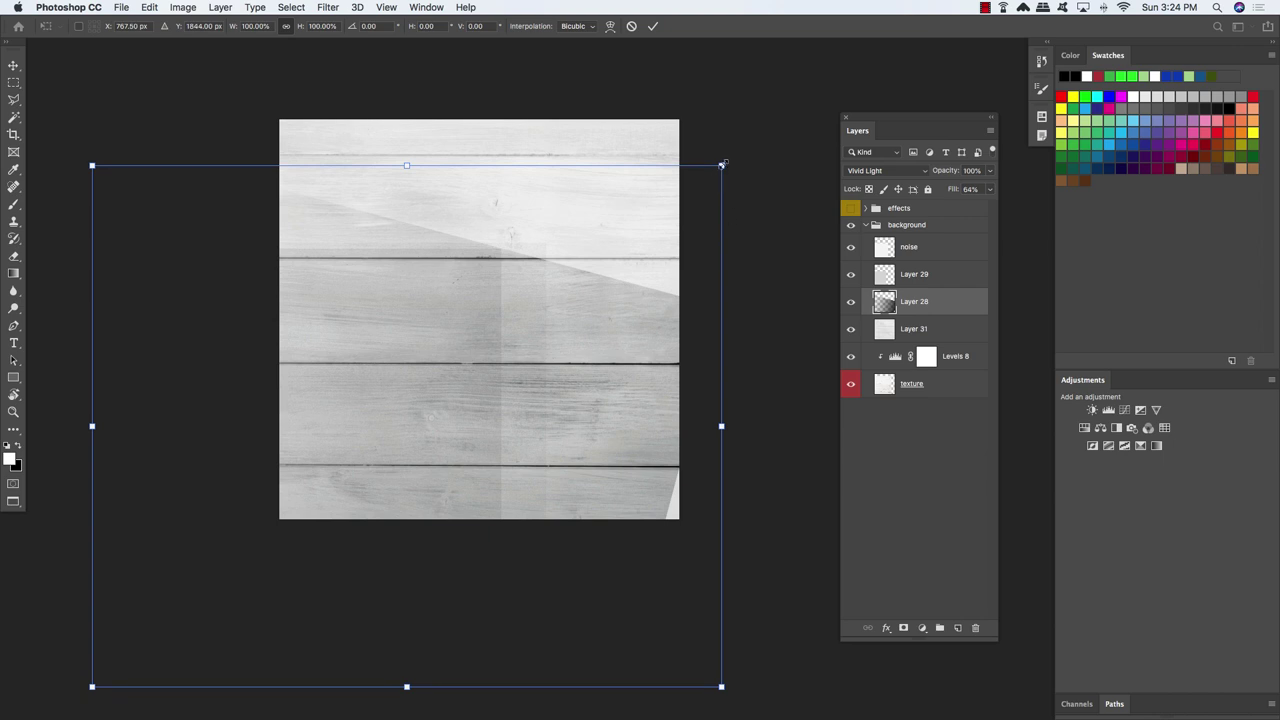
{"action": "left_click_drag", "start_coordinate": [721, 165], "coordinate": [828, 111]}
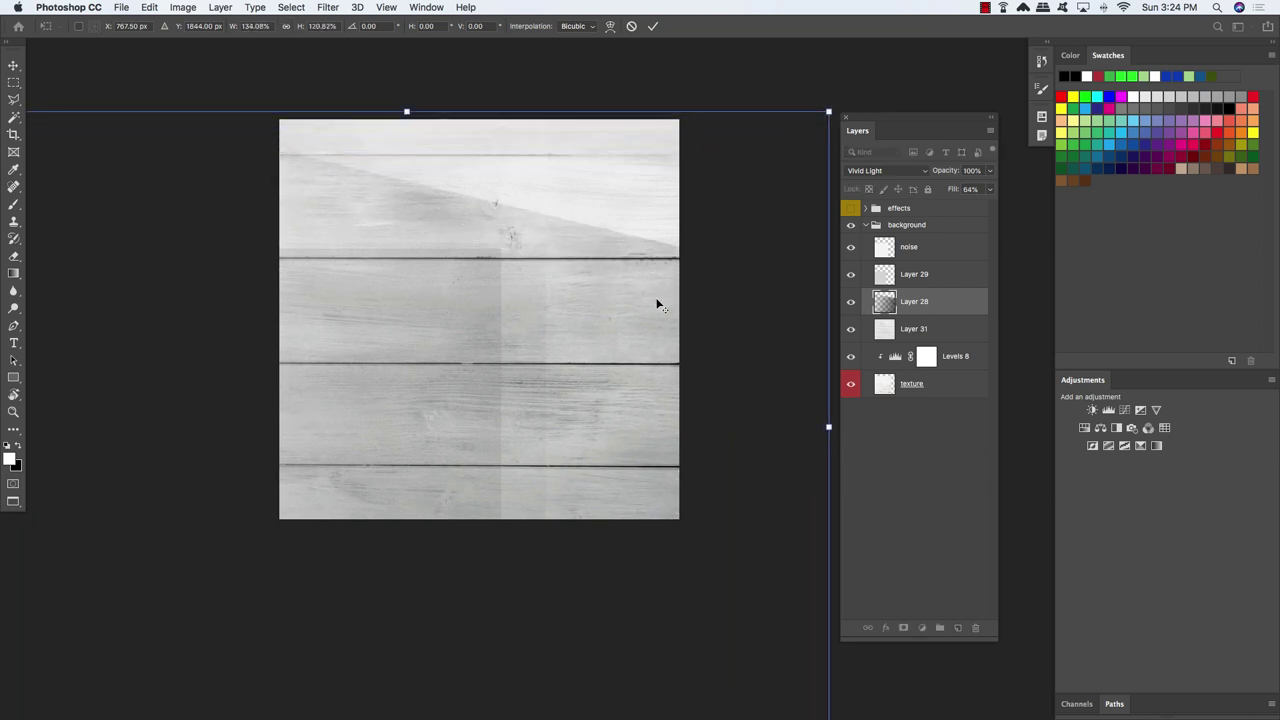
{"action": "left_click_drag", "start_coordinate": [657, 305], "coordinate": [768, 191]}
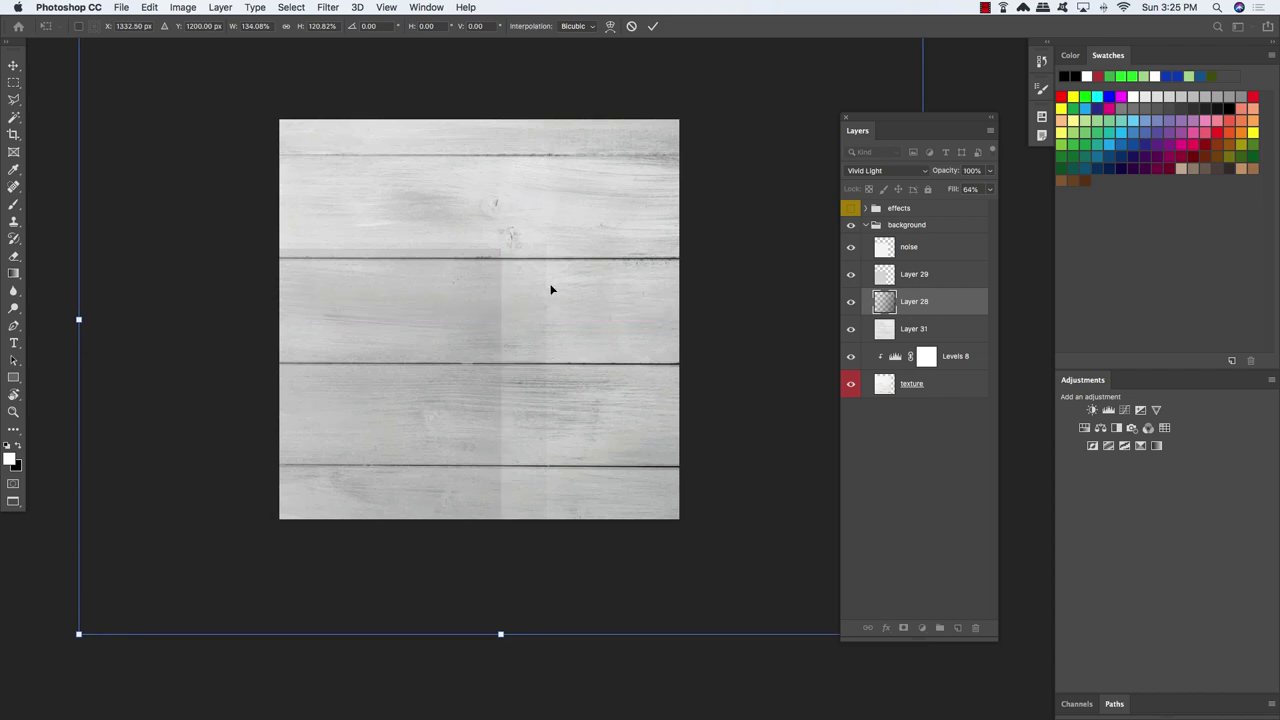
{"action": "key", "text": "Return"}
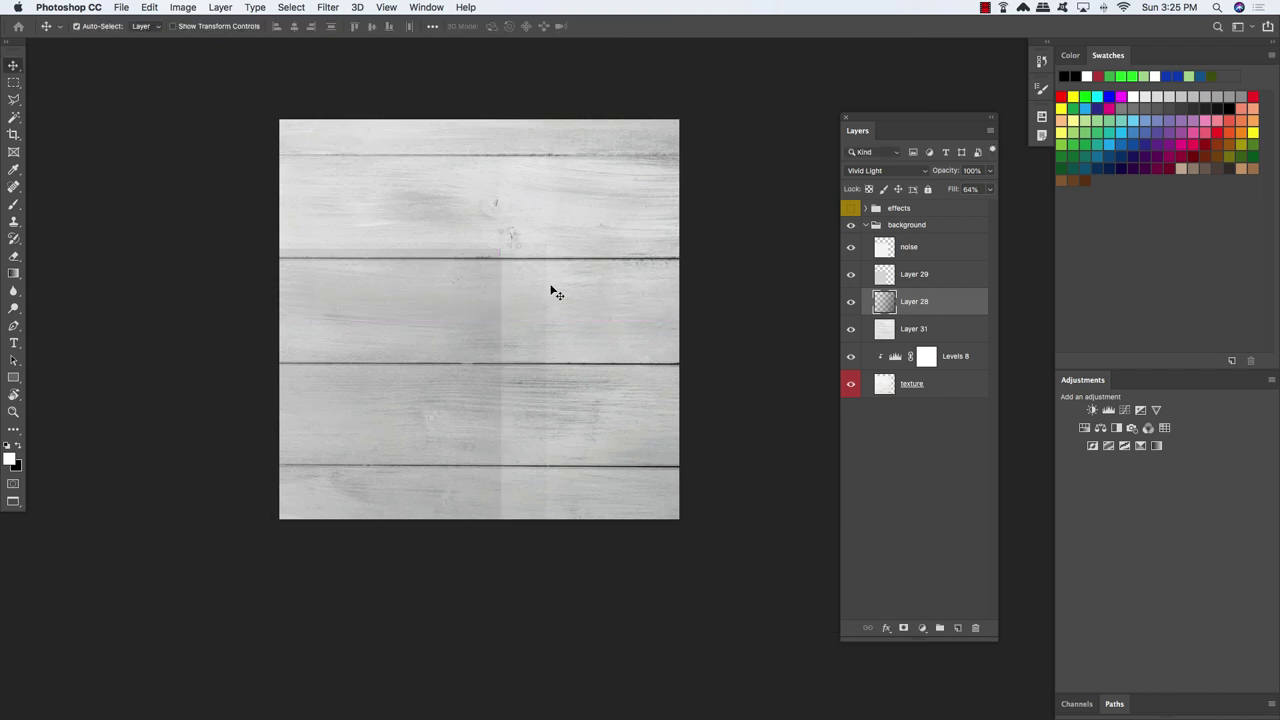
Scale the noise layer and Layer 29 together to about 188% width and 160% height, and move them to cover the canvas
{"action": "left_click", "coordinate": [957, 277]}
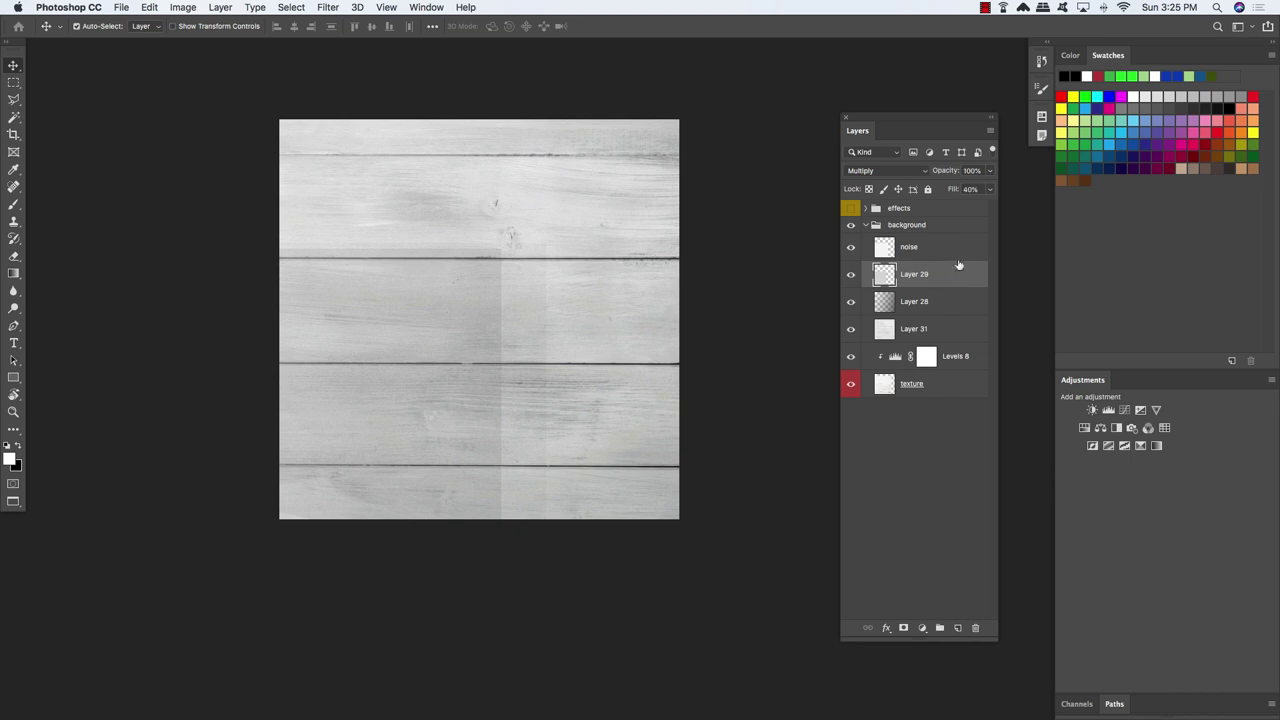
{"action": "left_click", "coordinate": [957, 250], "text": "shift"}
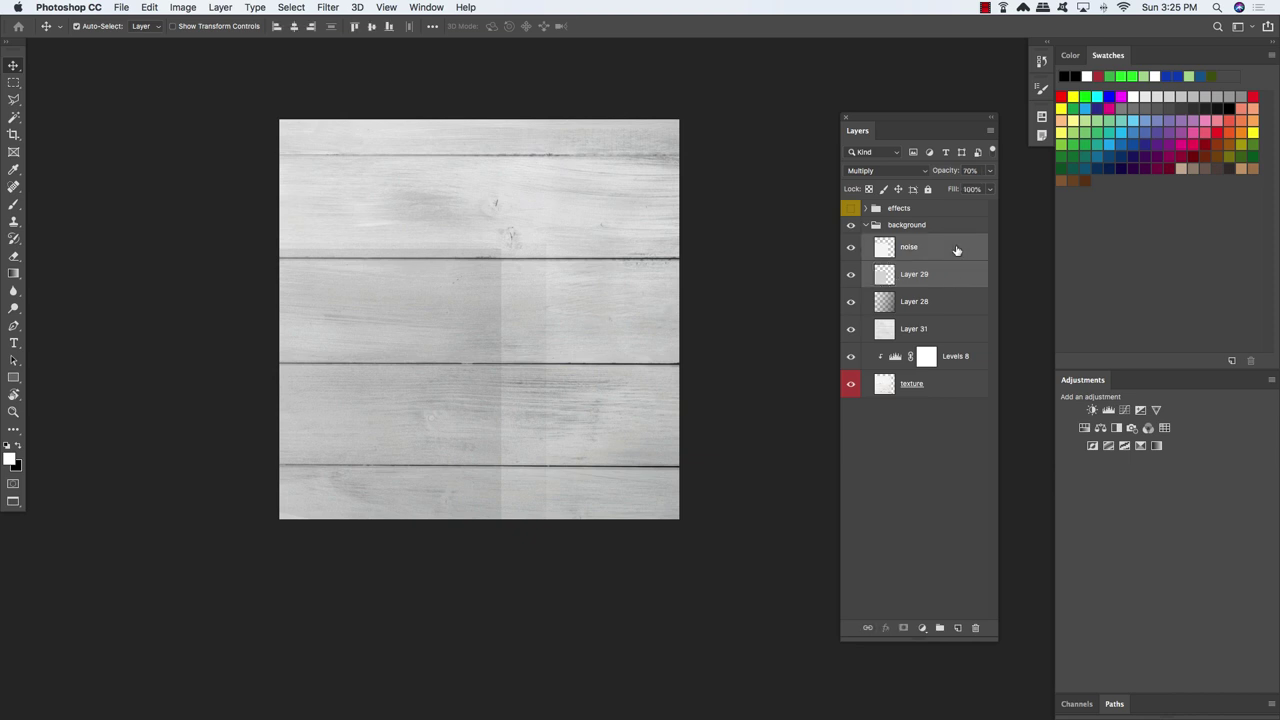
{"action": "key", "text": "ctrl+t"}
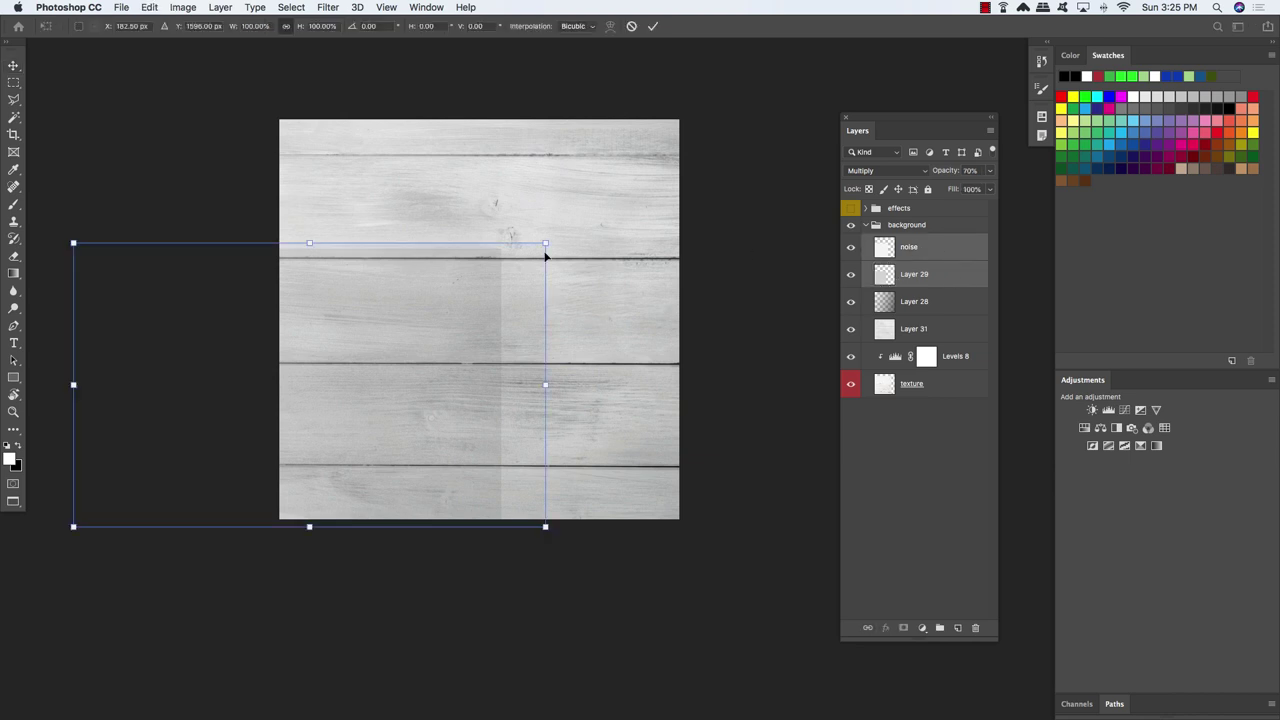
{"action": "left_click_drag", "start_coordinate": [547, 244], "coordinate": [754, 156]}
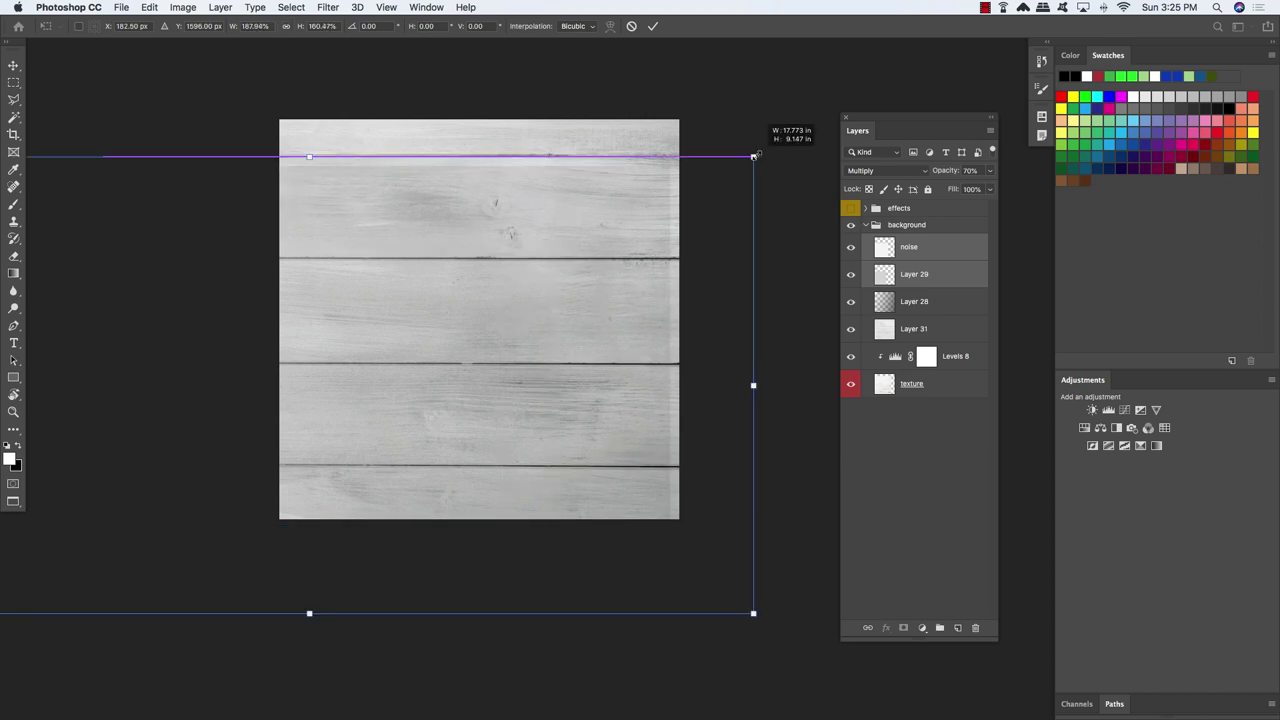
{"action": "left_click_drag", "start_coordinate": [542, 316], "coordinate": [640, 266]}
{"action": "left_click_drag", "start_coordinate": [554, 306], "coordinate": [589, 301]}
{"action": "key", "text": "Return"}
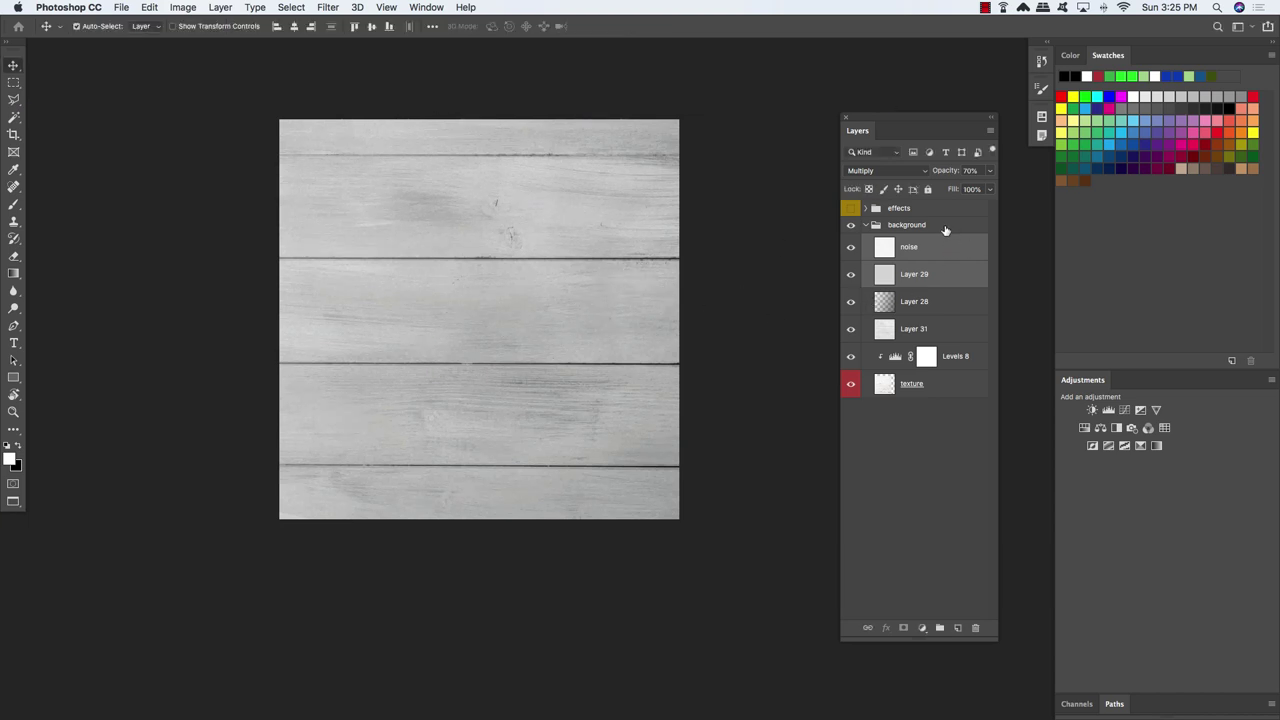
Collapse the background group and make the effects group visible again
{"action": "left_click", "coordinate": [862, 227]}
{"action": "left_click", "coordinate": [865, 225]}
{"action": "left_click", "coordinate": [851, 208]}
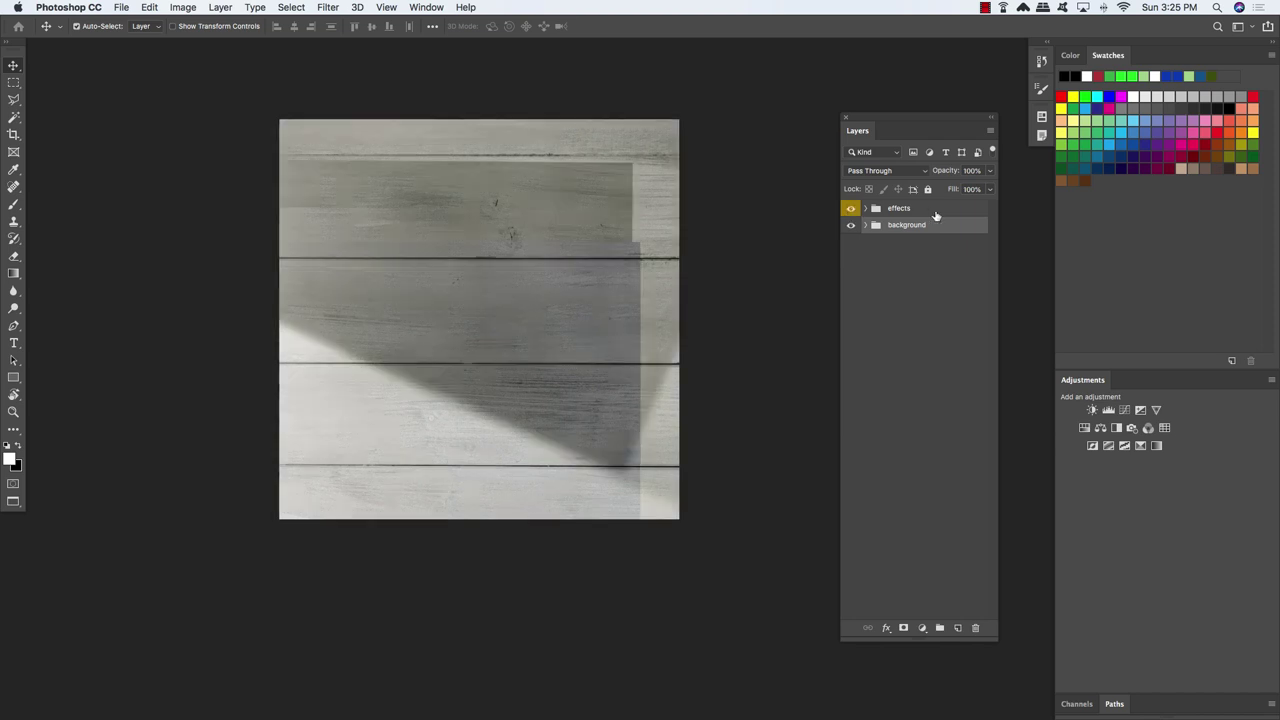
Remove the yellow color label from the effects group by setting it to No Color
{"action": "left_click", "coordinate": [941, 210]}
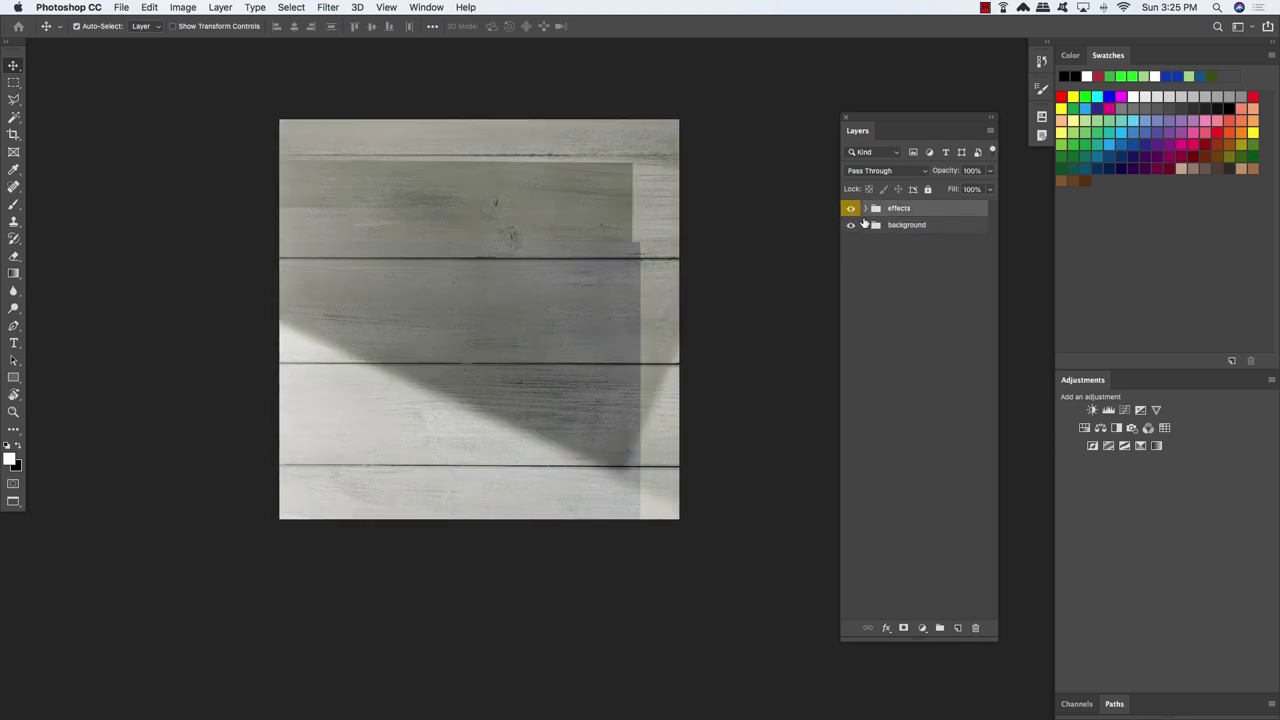
{"action": "right_click", "coordinate": [851, 212]}
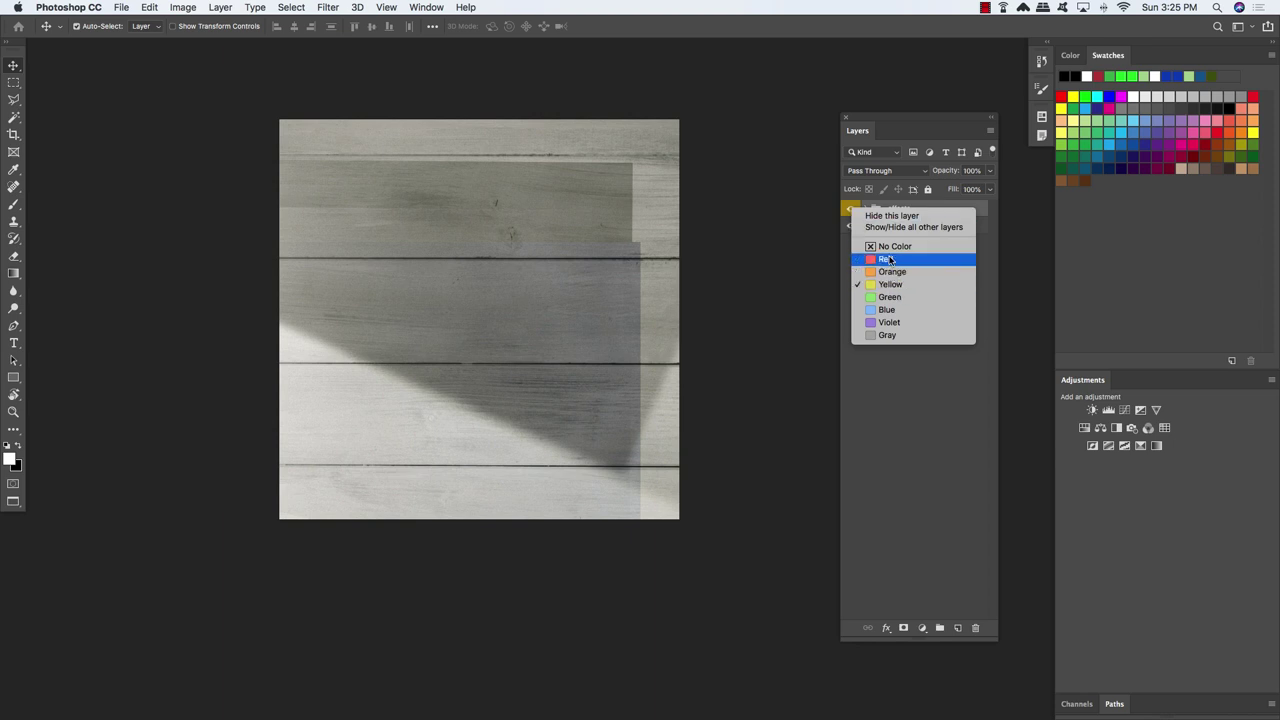
{"action": "left_click", "coordinate": [915, 245]}
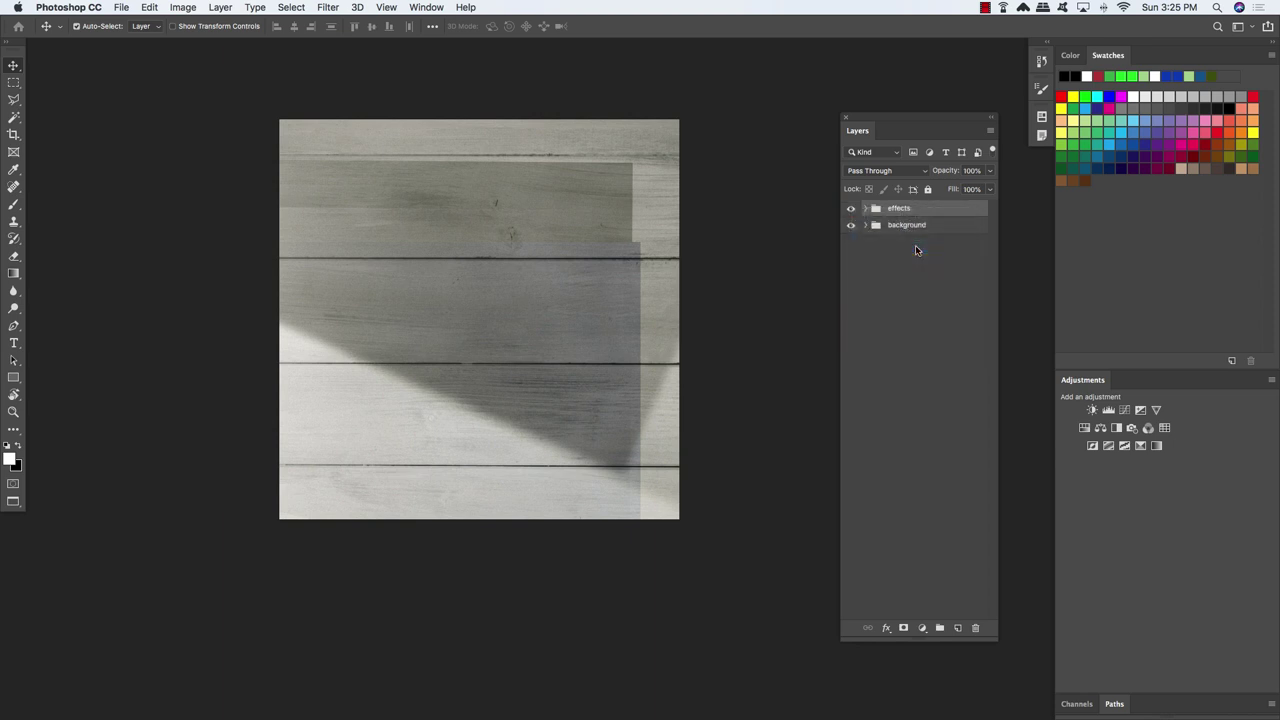
{"action": "right_click", "coordinate": [861, 211]}
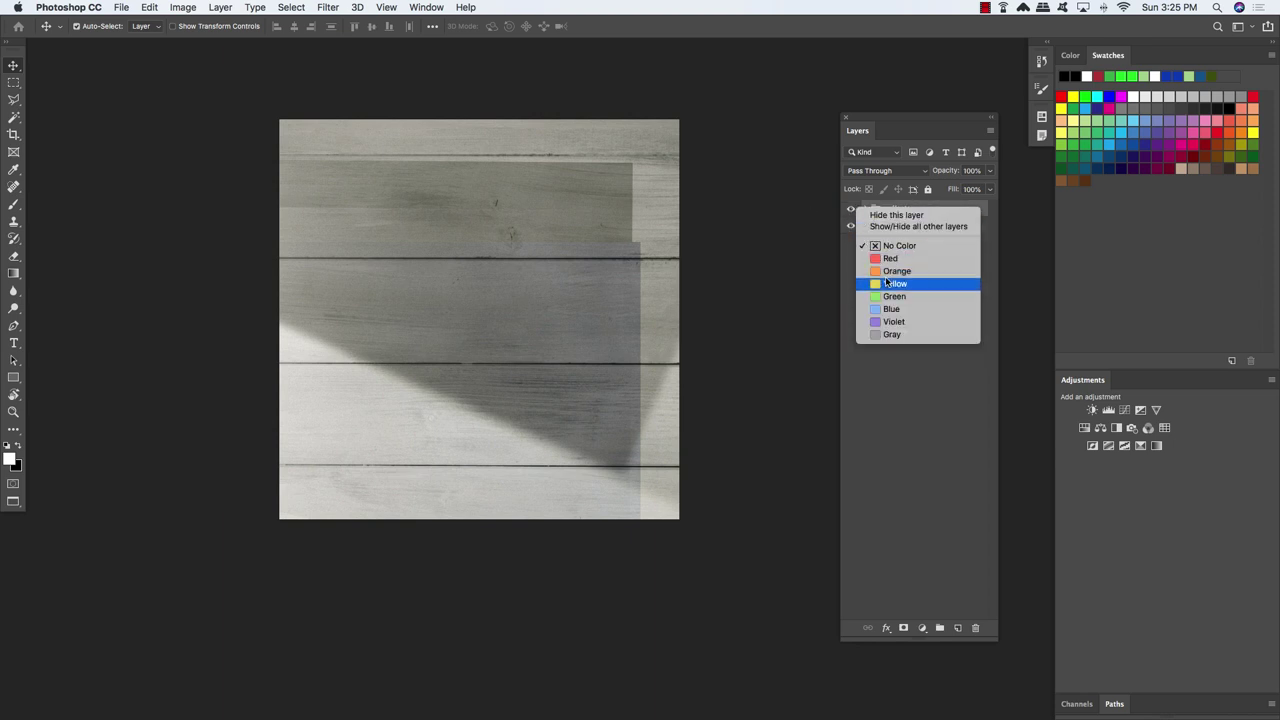
{"action": "left_click", "coordinate": [923, 437]}
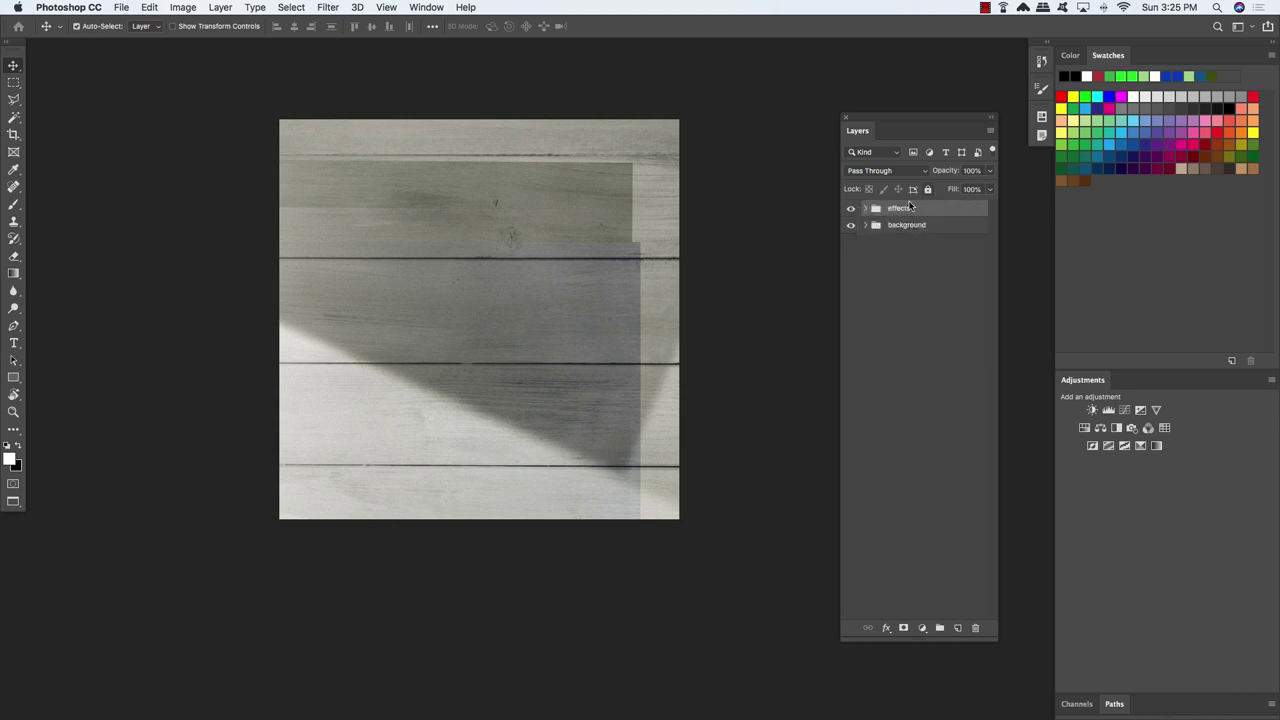
Expand the effects group, and enlarge and reposition the light group's mask so it covers the whole canvas
{"action": "left_click", "coordinate": [866, 209]}
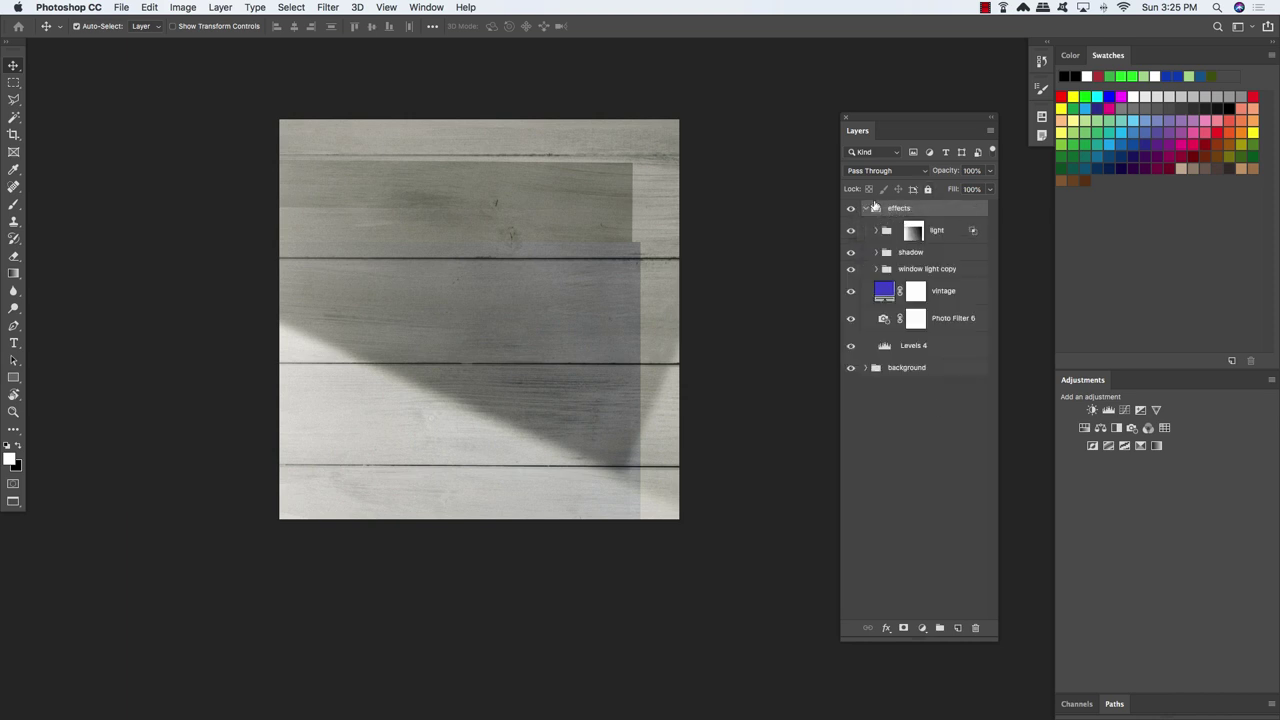
{"action": "left_click", "coordinate": [914, 233]}
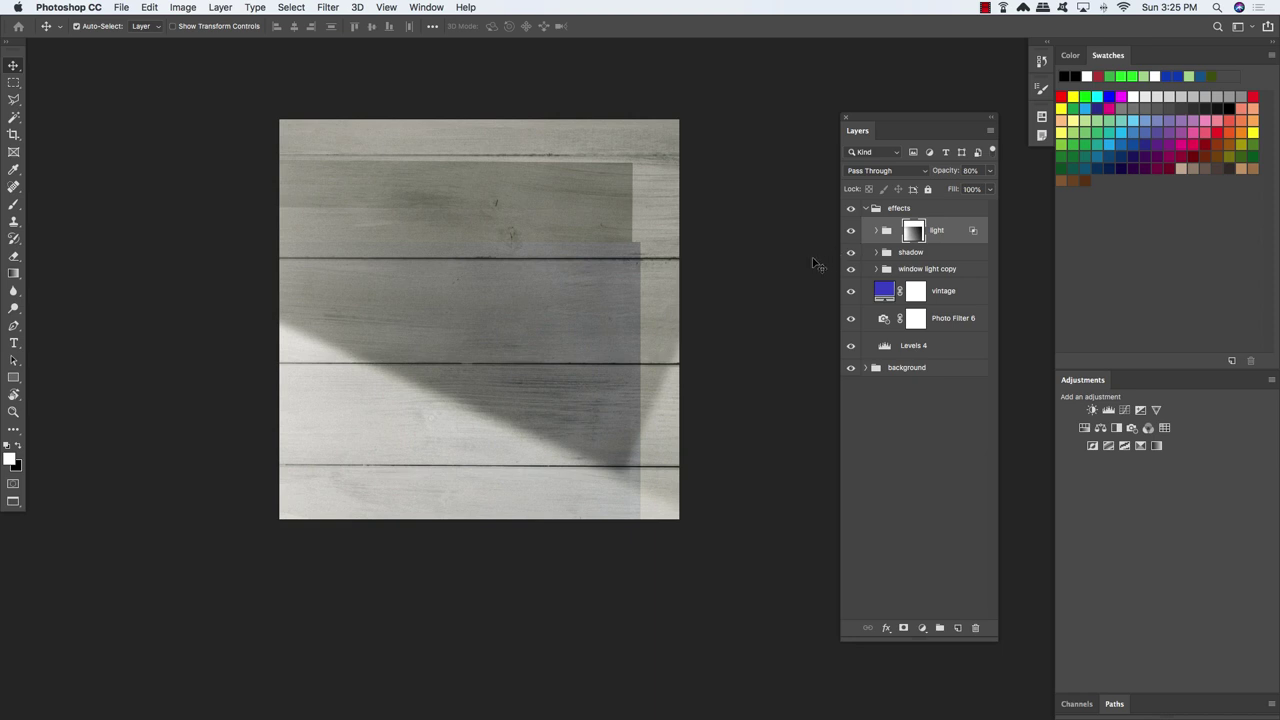
{"action": "key", "text": "super+t"}
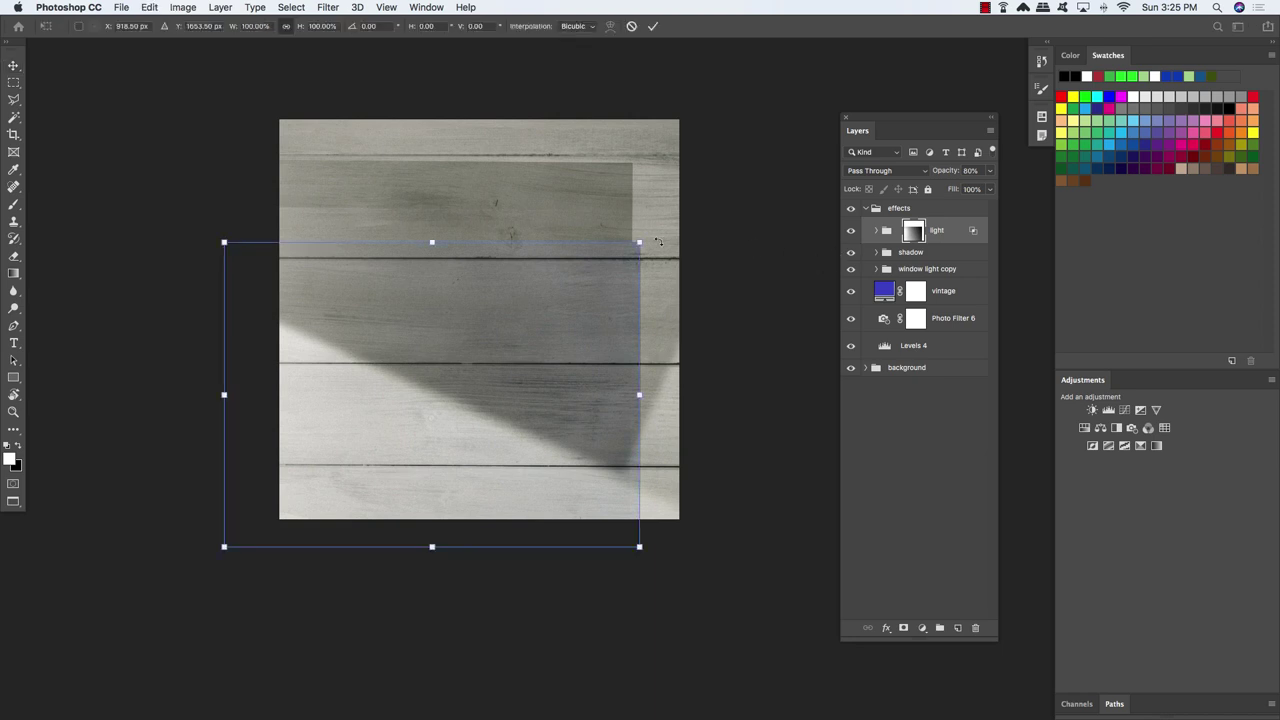
{"action": "left_click_drag", "start_coordinate": [640, 242], "coordinate": [714, 194]}
{"action": "left_click_drag", "start_coordinate": [630, 272], "coordinate": [644, 204]}
{"action": "left_click_drag", "start_coordinate": [719, 119], "coordinate": [727, 116]}
{"action": "key", "text": "Return"}
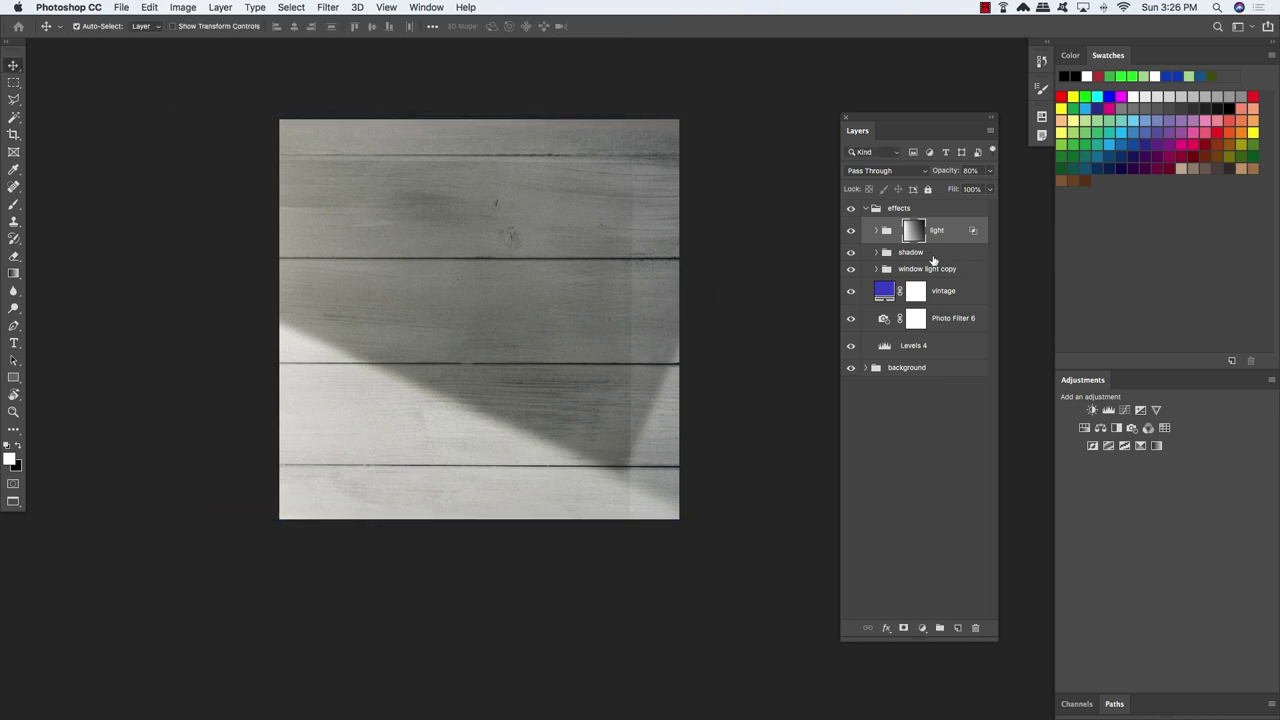
Expand the light group, and enlarge and reposition its noise layer so it covers the whole canvas
{"action": "left_click", "coordinate": [878, 231]}
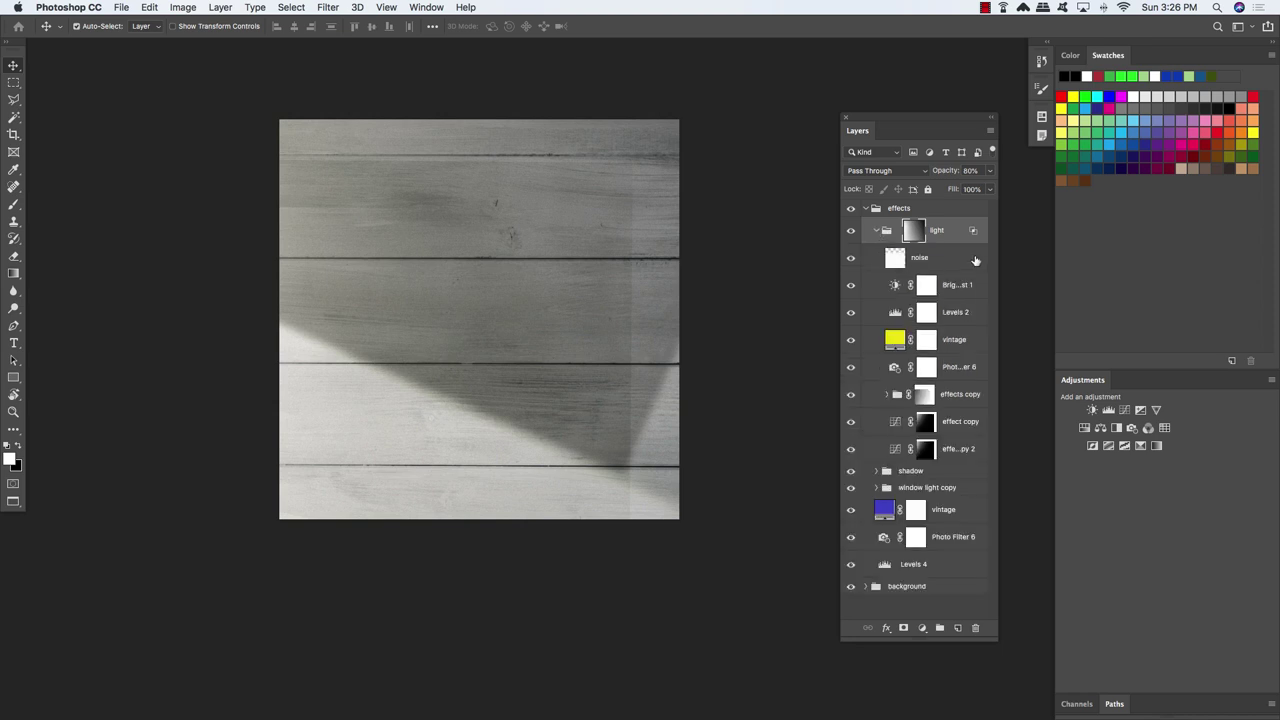
{"action": "left_click", "coordinate": [940, 259]}
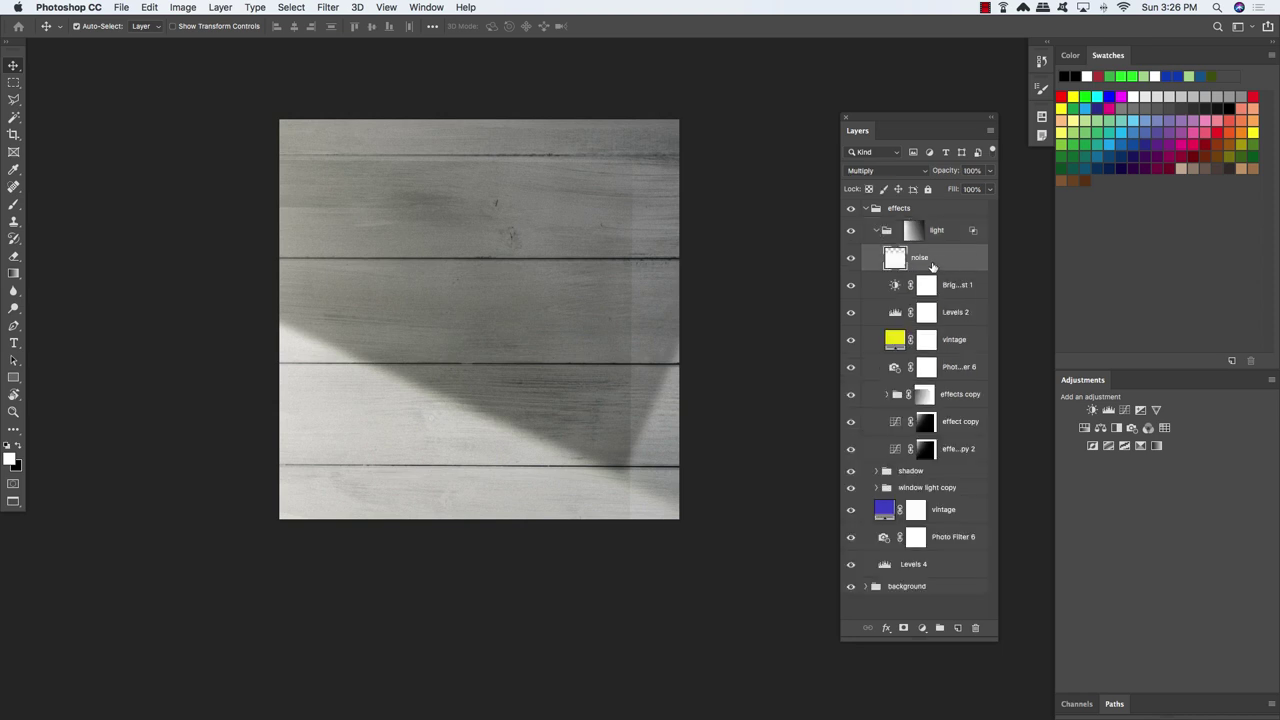
{"action": "key", "text": "ctrl+t"}
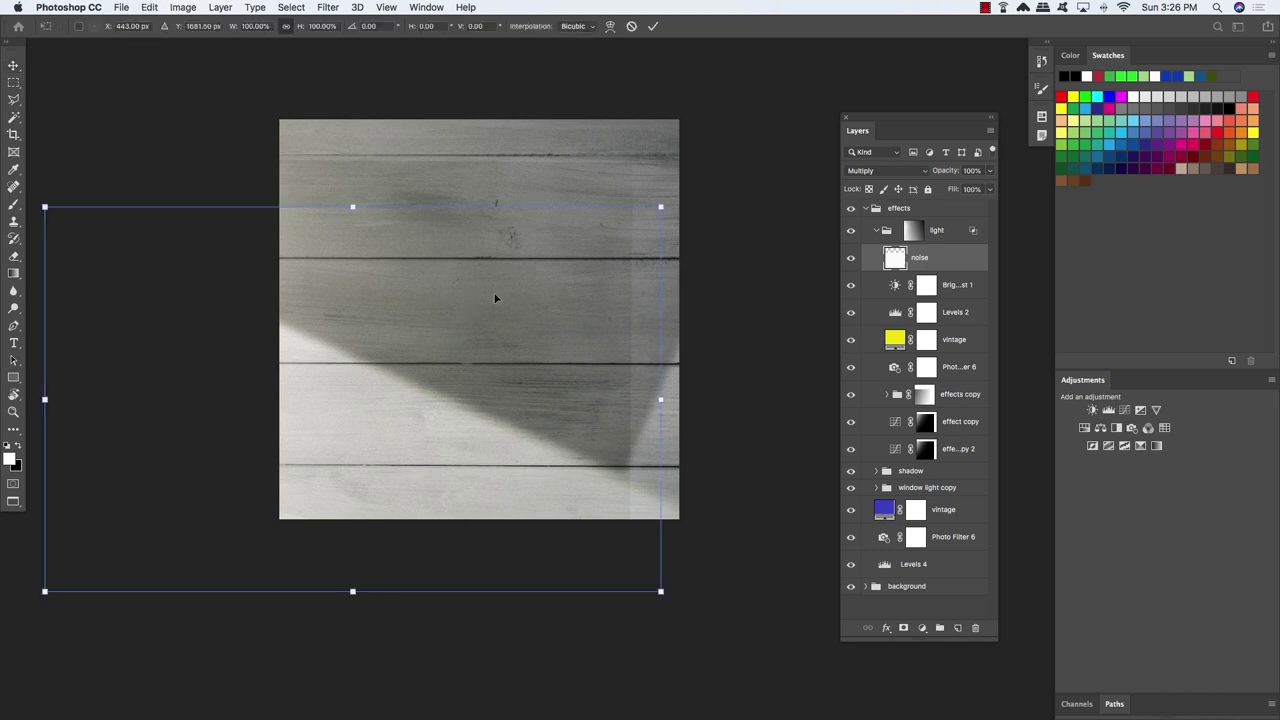
{"action": "left_click_drag", "start_coordinate": [494, 297], "coordinate": [538, 272]}
{"action": "left_click_drag", "start_coordinate": [654, 237], "coordinate": [683, 194]}
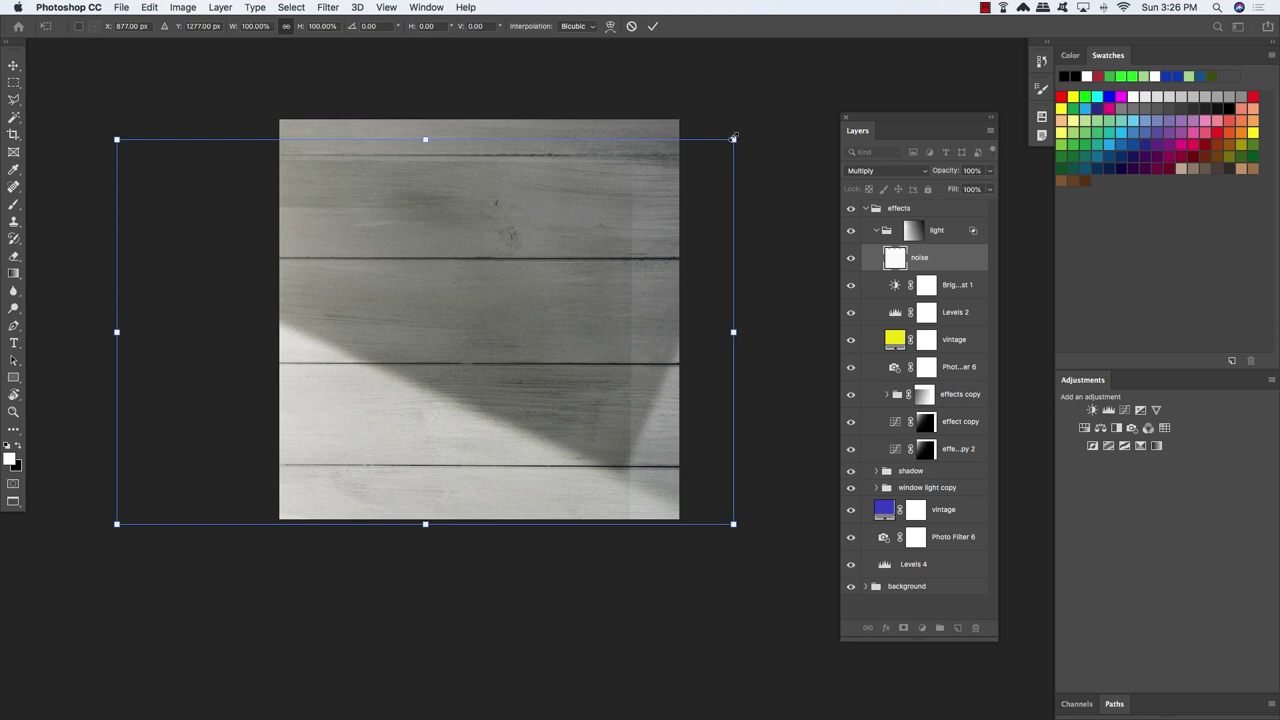
{"action": "left_click_drag", "start_coordinate": [733, 138], "coordinate": [757, 123]}
{"action": "left_click_drag", "start_coordinate": [687, 177], "coordinate": [689, 172]}
{"action": "key", "text": "Return"}
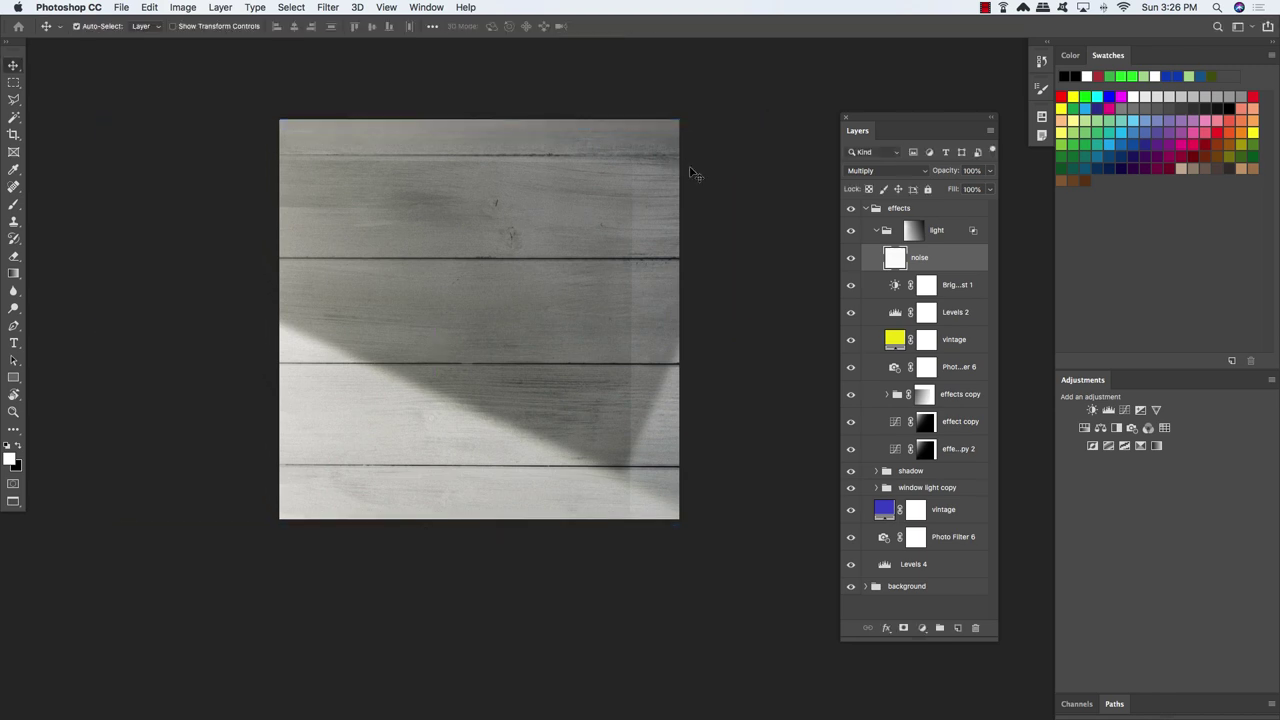
Enlarge and reposition the effects copy group's mask to cover the canvas, and link the mask to its group
{"action": "left_click", "coordinate": [958, 400]}
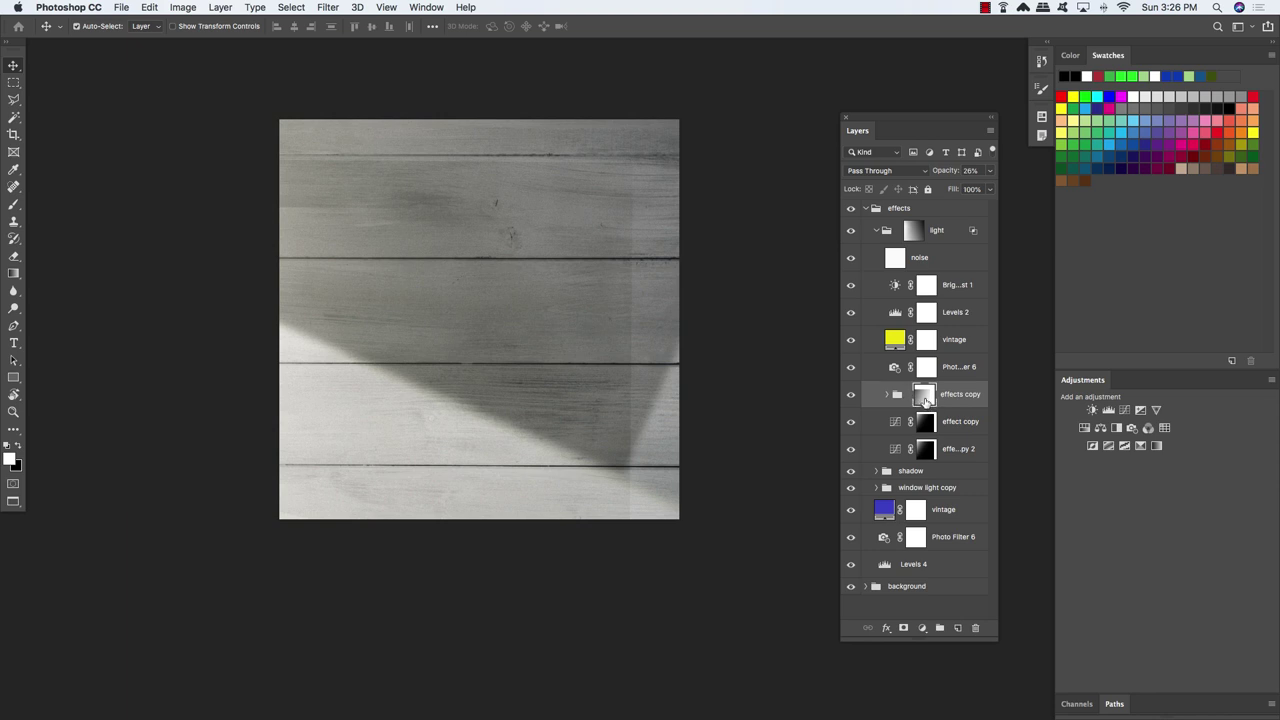
{"action": "key", "text": "super+t"}
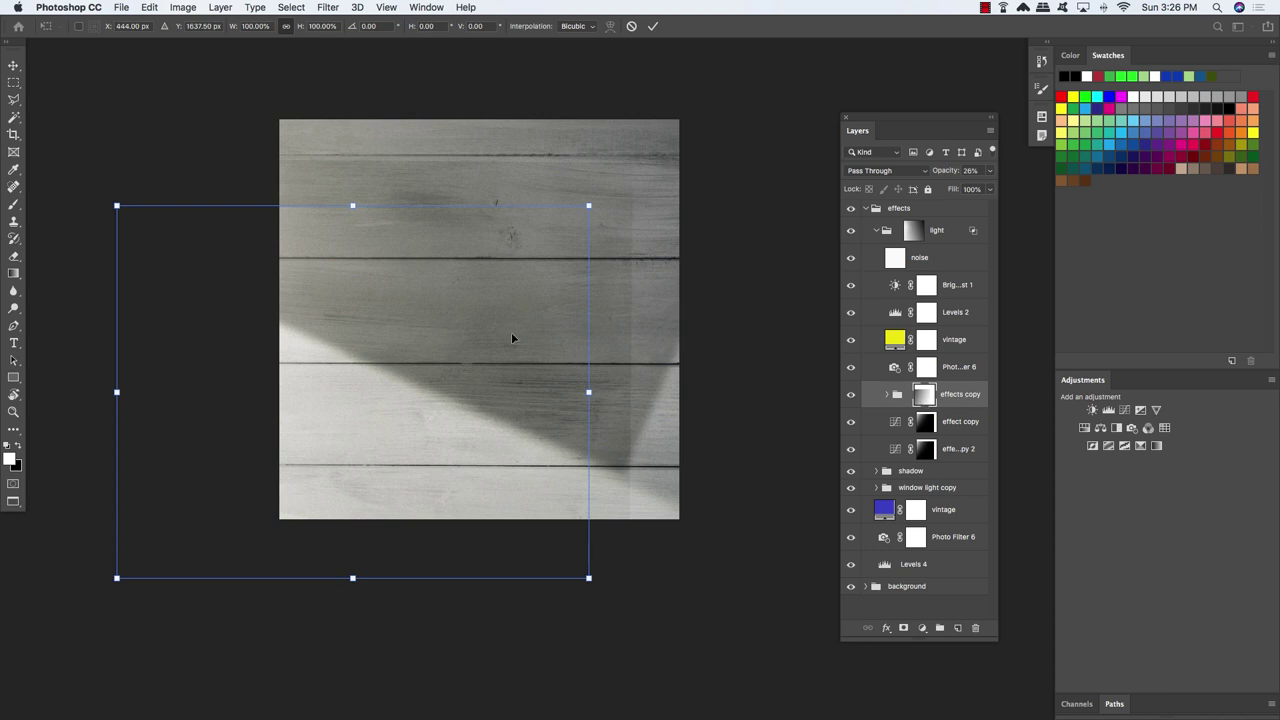
{"action": "left_click_drag", "start_coordinate": [511, 338], "coordinate": [601, 290]}
{"action": "left_click_drag", "start_coordinate": [679, 157], "coordinate": [706, 134]}
{"action": "left_click_drag", "start_coordinate": [651, 188], "coordinate": [661, 182]}
{"action": "key", "text": "Return"}
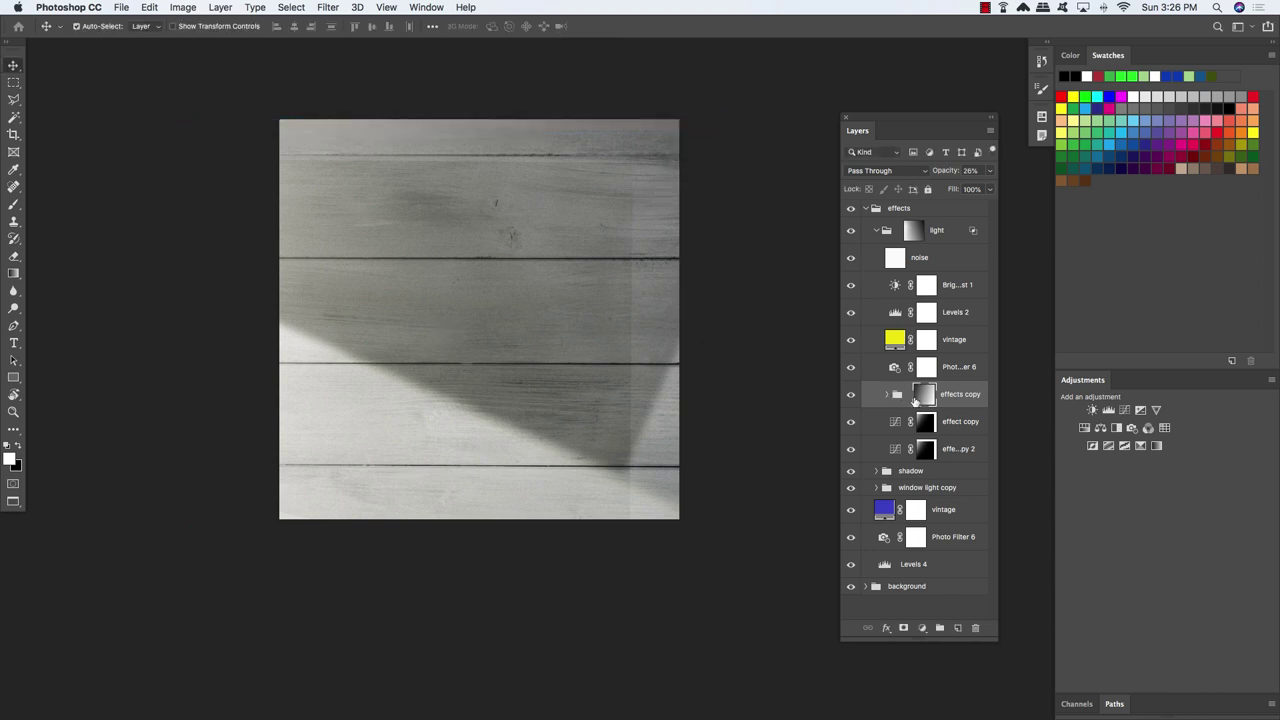
{"action": "left_click", "coordinate": [909, 396]}
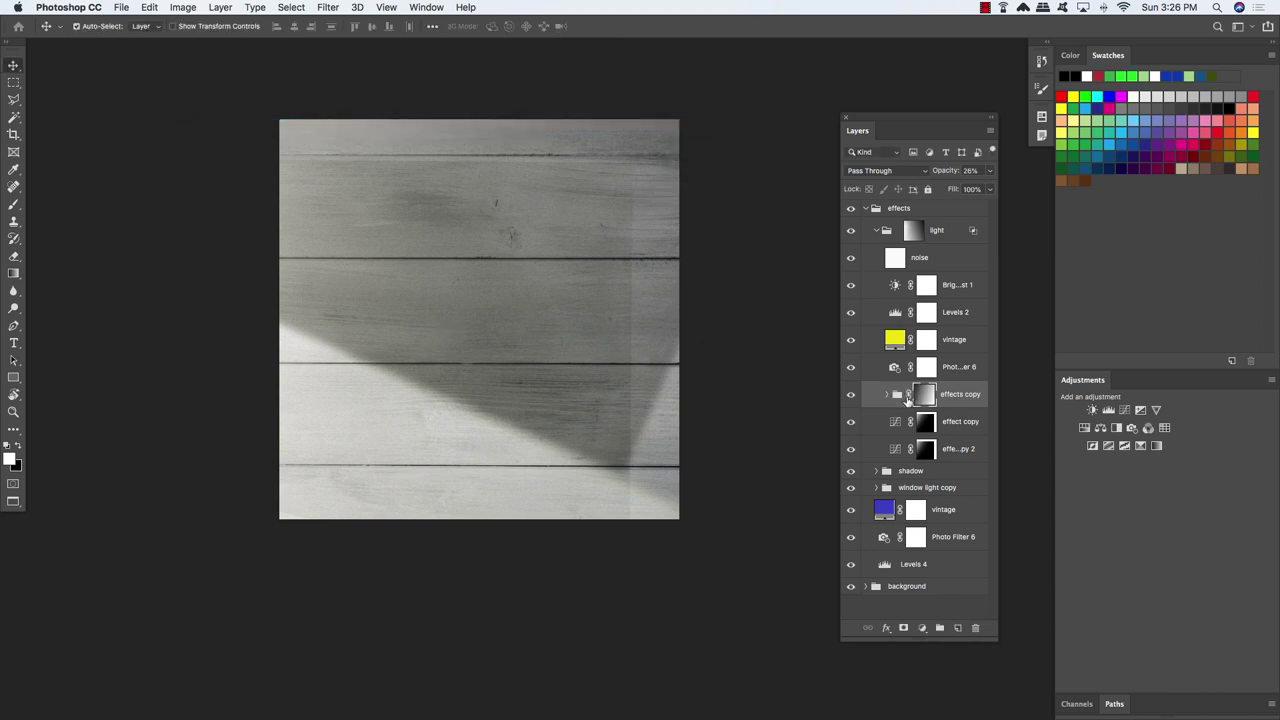
Transform the effect copy curves layer and the one below it together, repositioning their masks to cover the canvas
{"action": "left_click", "coordinate": [967, 426]}
{"action": "left_click", "coordinate": [969, 458], "text": "shift"}
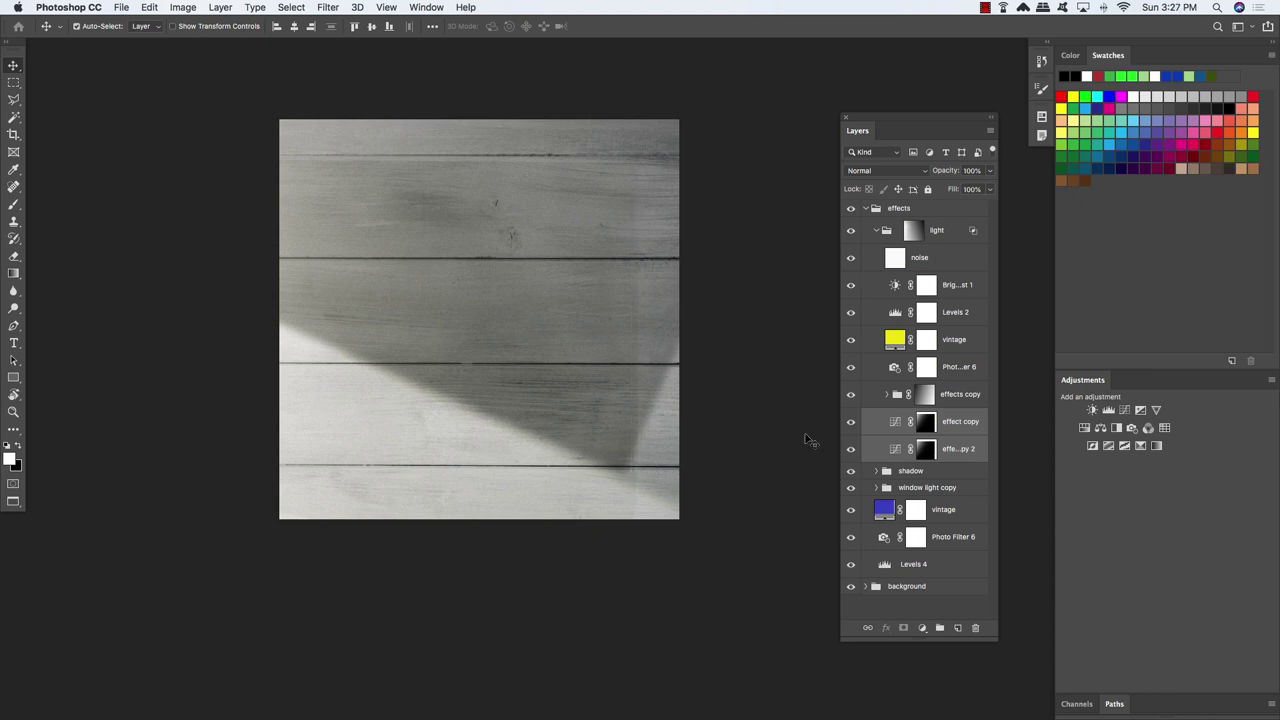
{"action": "key", "text": "super+t"}
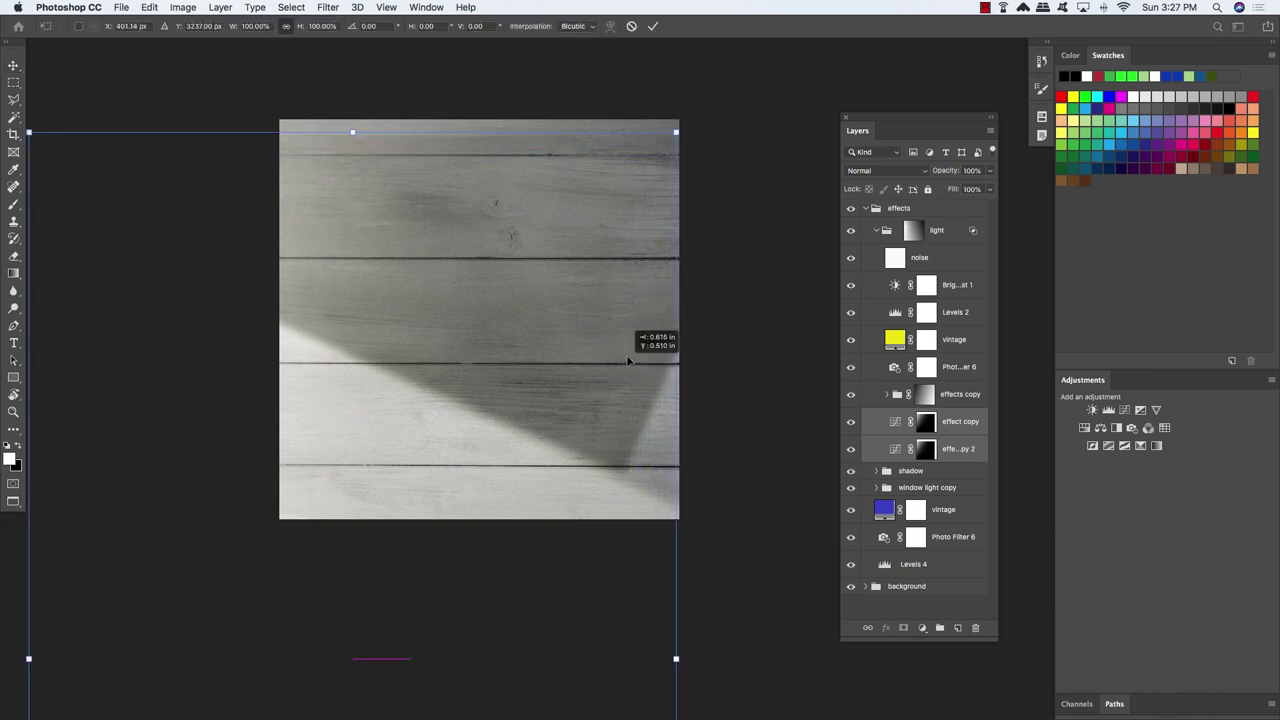
{"action": "scroll", "coordinate": [497, 316], "scroll_direction": "right", "scroll_amount": 3}
{"action": "scroll", "coordinate": [491, 313], "scroll_direction": "down", "scroll_amount": 4}
{"action": "left_click_drag", "start_coordinate": [491, 313], "coordinate": [503, 260]}
{"action": "scroll", "coordinate": [503, 260], "scroll_direction": "up", "scroll_amount": 5}
{"action": "left_click_drag", "start_coordinate": [486, 337], "coordinate": [510, 255]}
{"action": "key", "text": "Return"}
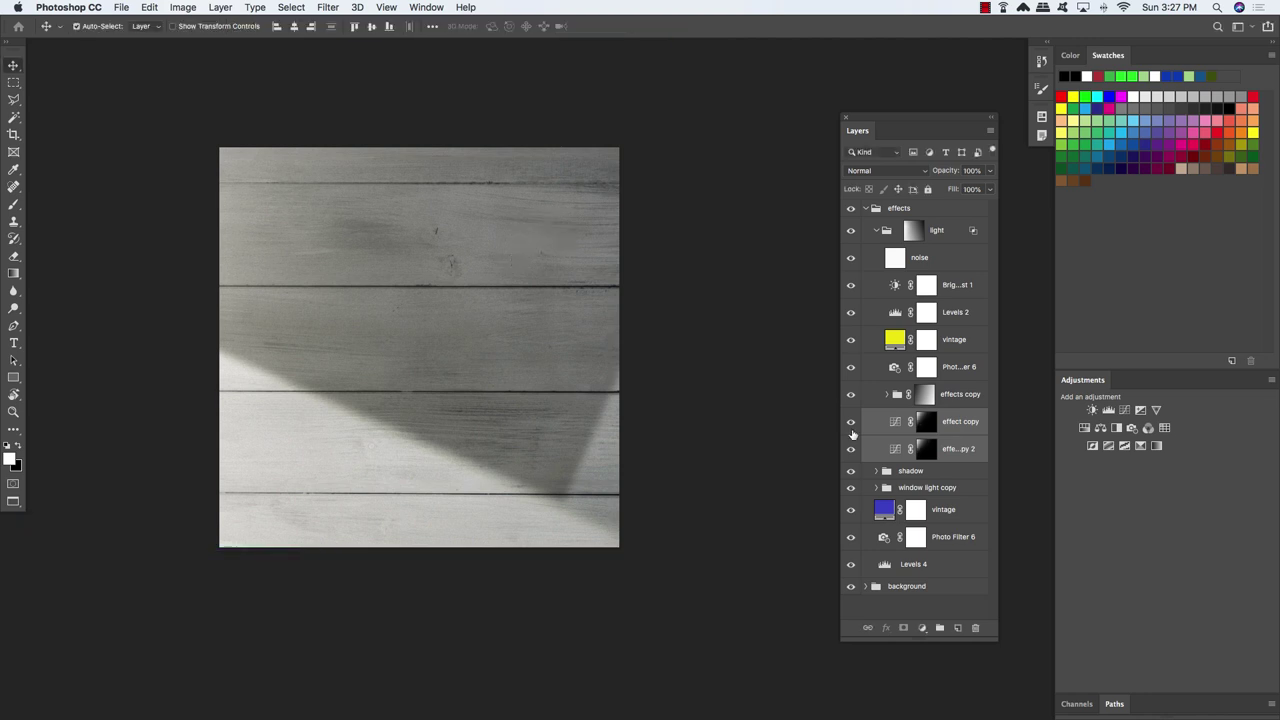
Set the window light copy group's opacity to 10%, and enlarge and reposition it together with the shadow group over the canvas
{"action": "left_click", "coordinate": [908, 489]}
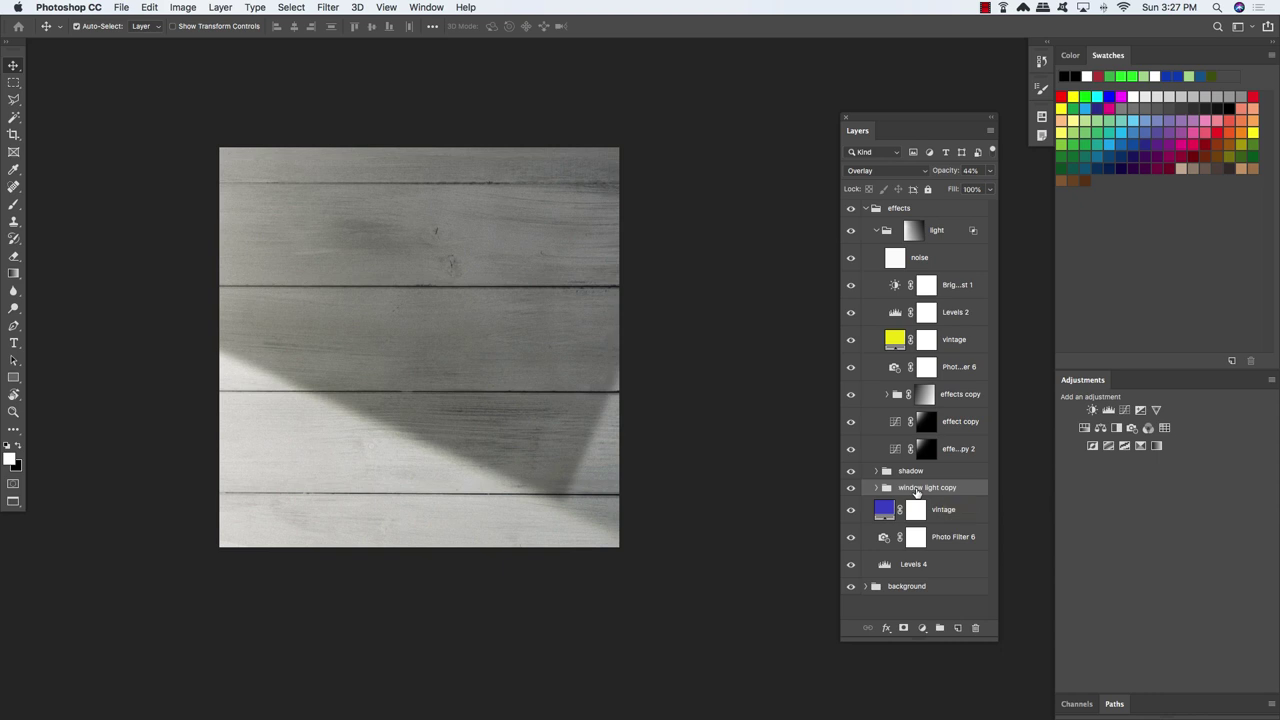
{"action": "key", "text": "1"}
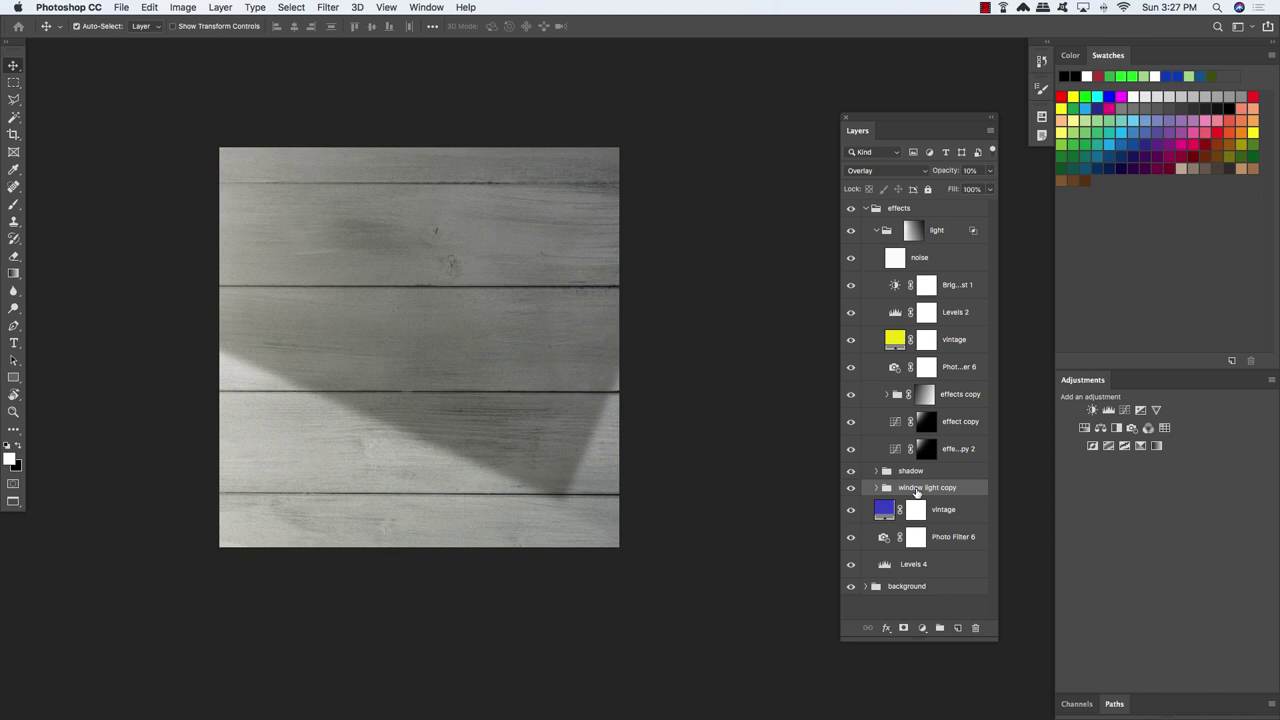
{"action": "left_click", "coordinate": [963, 472], "text": "shift"}
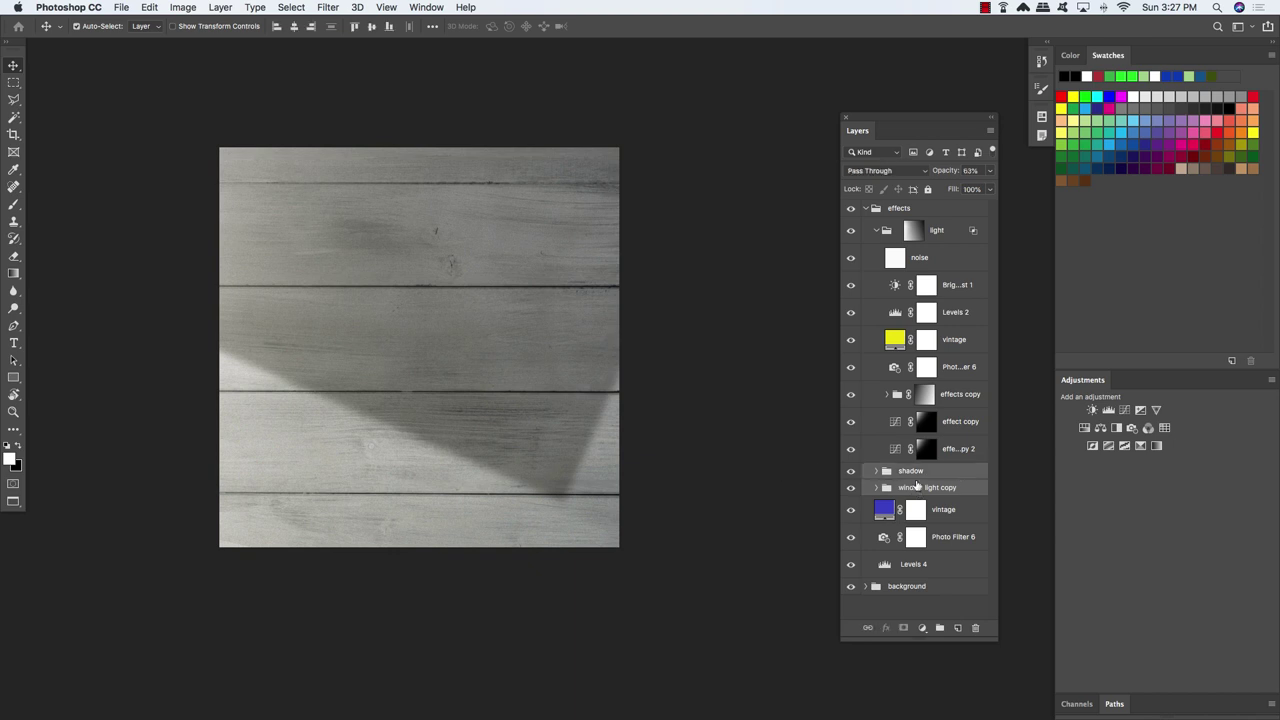
{"action": "key", "text": "super+t"}
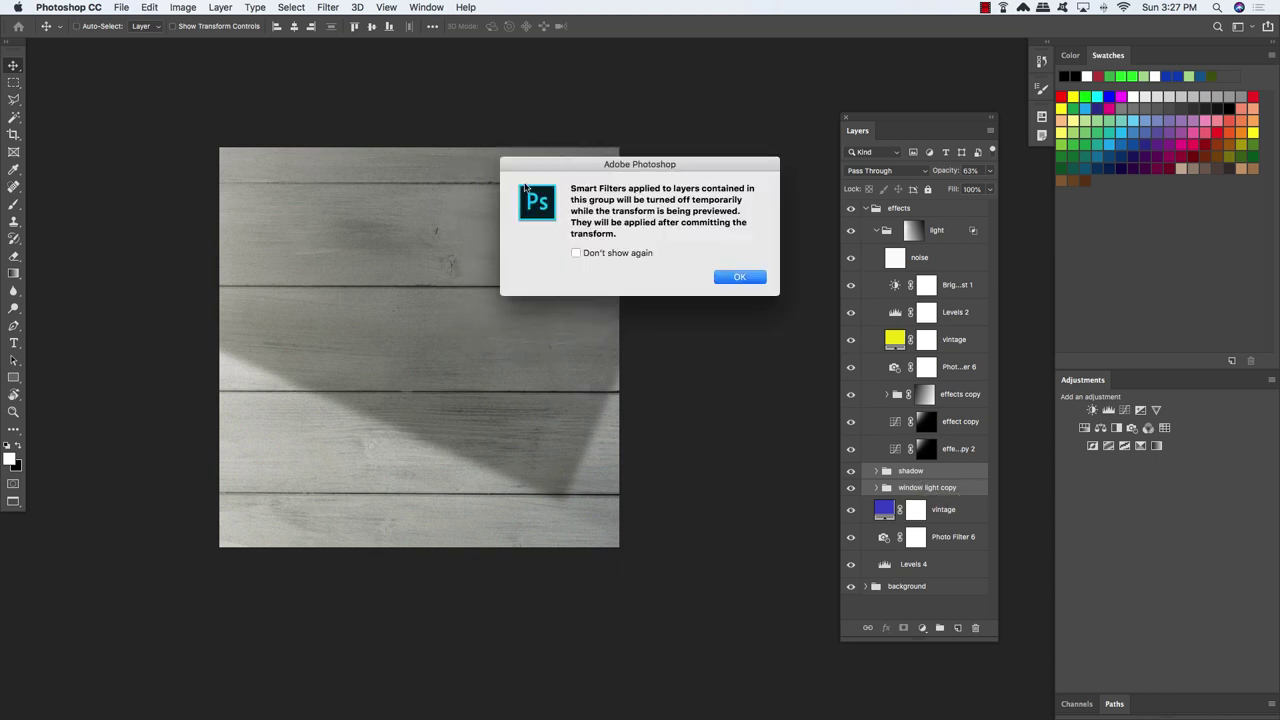
{"action": "left_click", "coordinate": [740, 279]}
{"action": "left_click_drag", "start_coordinate": [509, 341], "coordinate": [556, 235]}
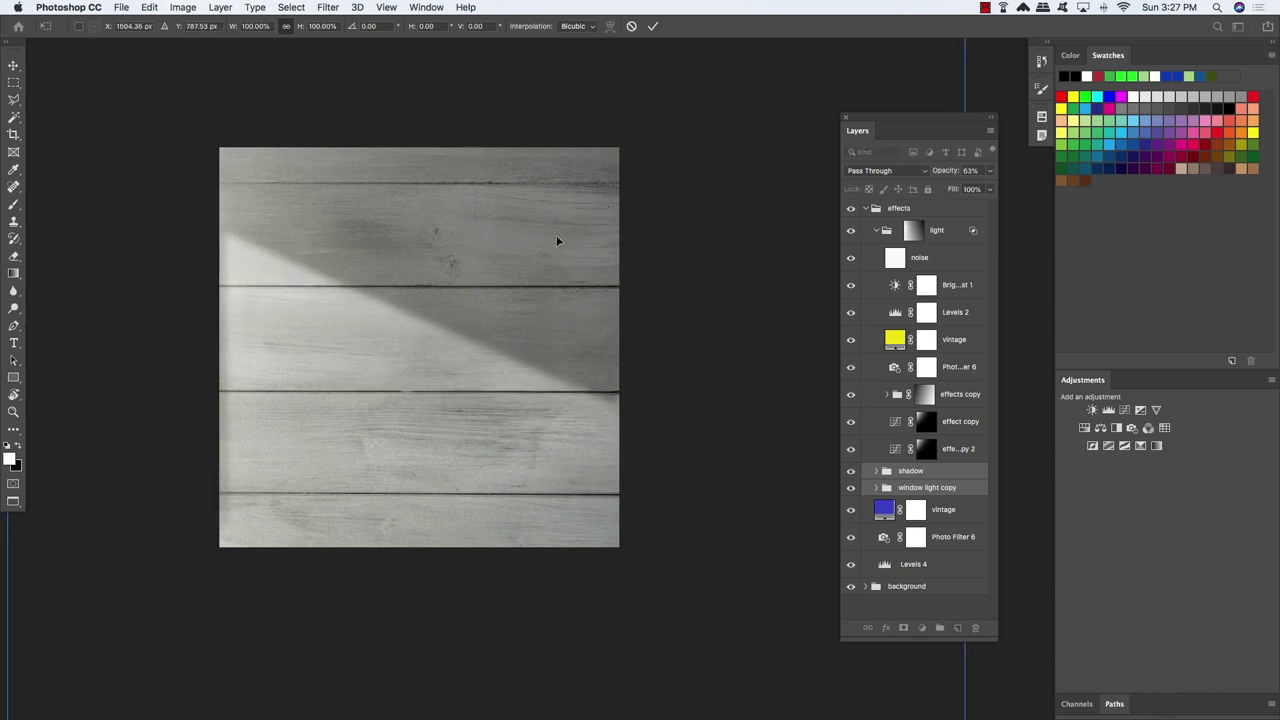
{"action": "key", "text": "super+0"}
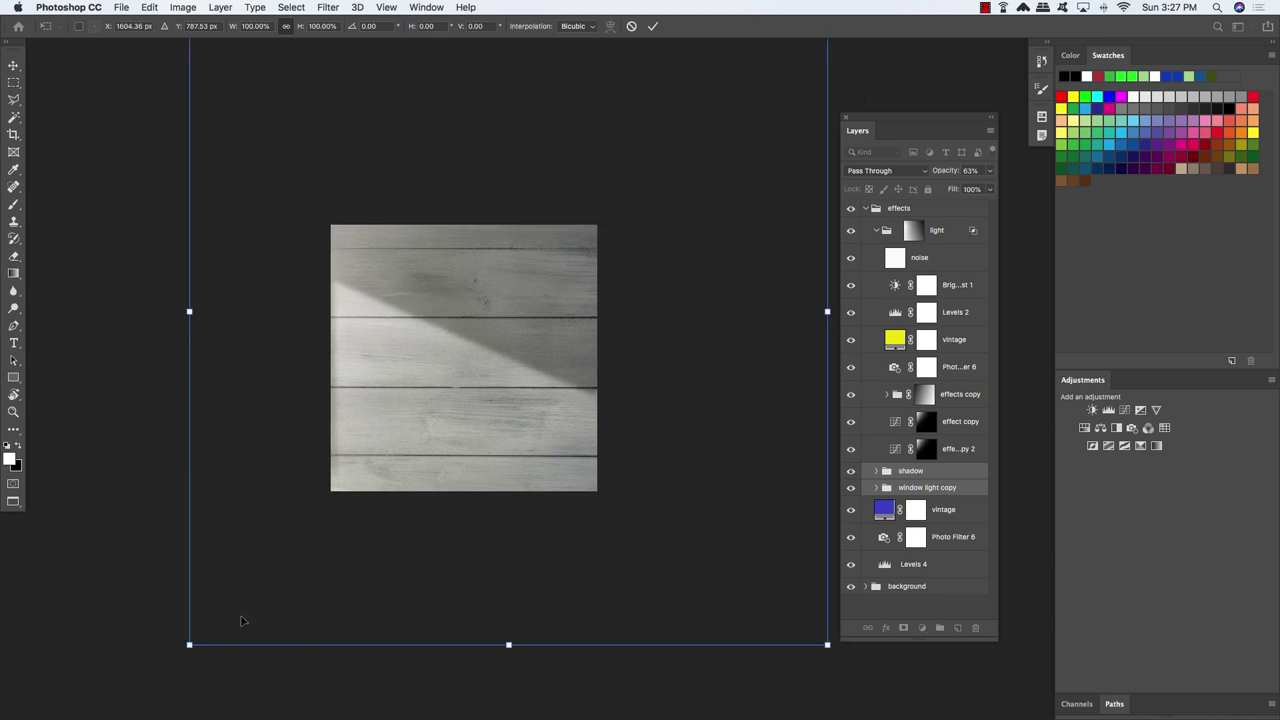
{"action": "left_click_drag", "start_coordinate": [188, 646], "coordinate": [164, 671]}
{"action": "left_click_drag", "start_coordinate": [488, 366], "coordinate": [495, 365]}
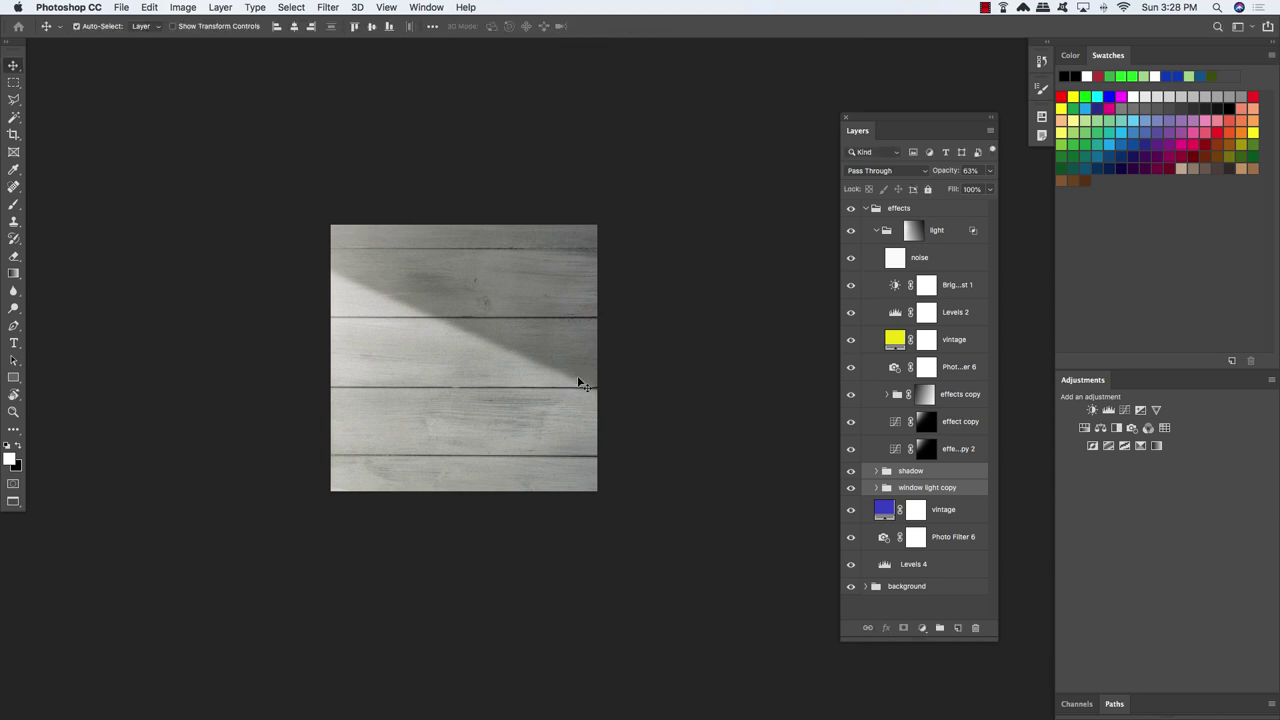
Collapse the light group and the effects group
{"action": "left_click", "coordinate": [945, 234]}
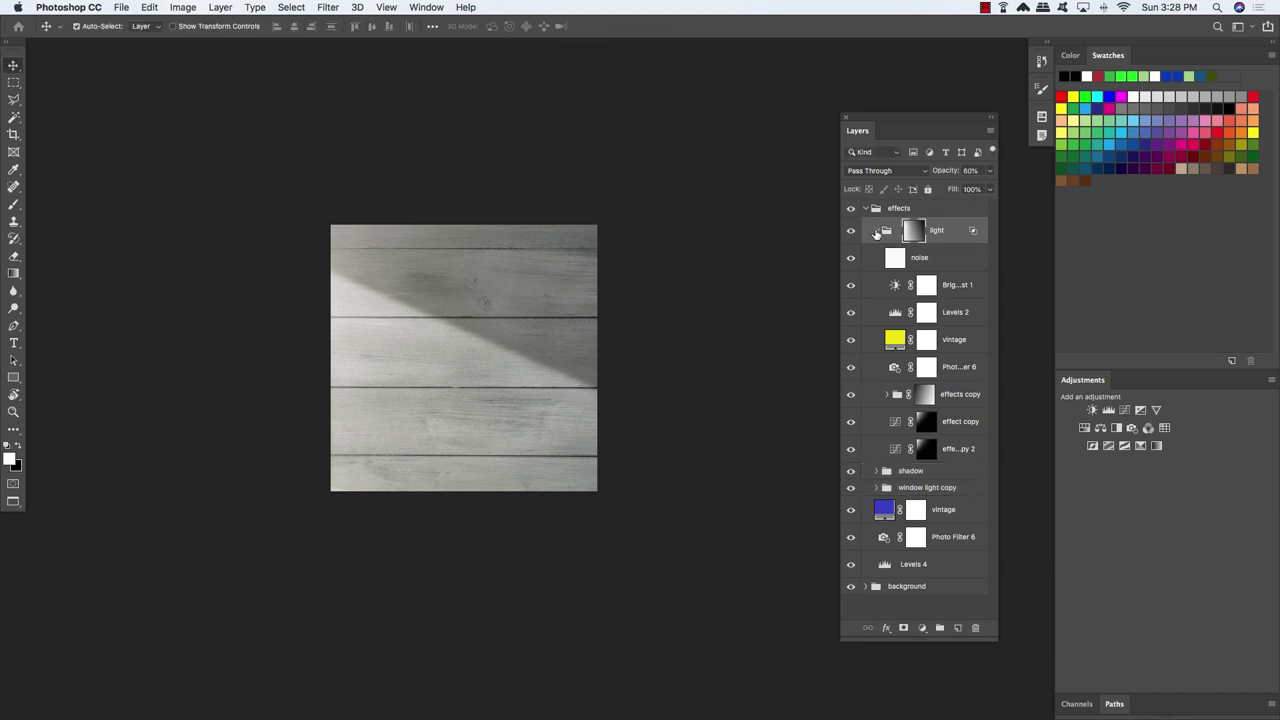
{"action": "left_click", "coordinate": [877, 231]}
{"action": "left_click", "coordinate": [865, 208]}
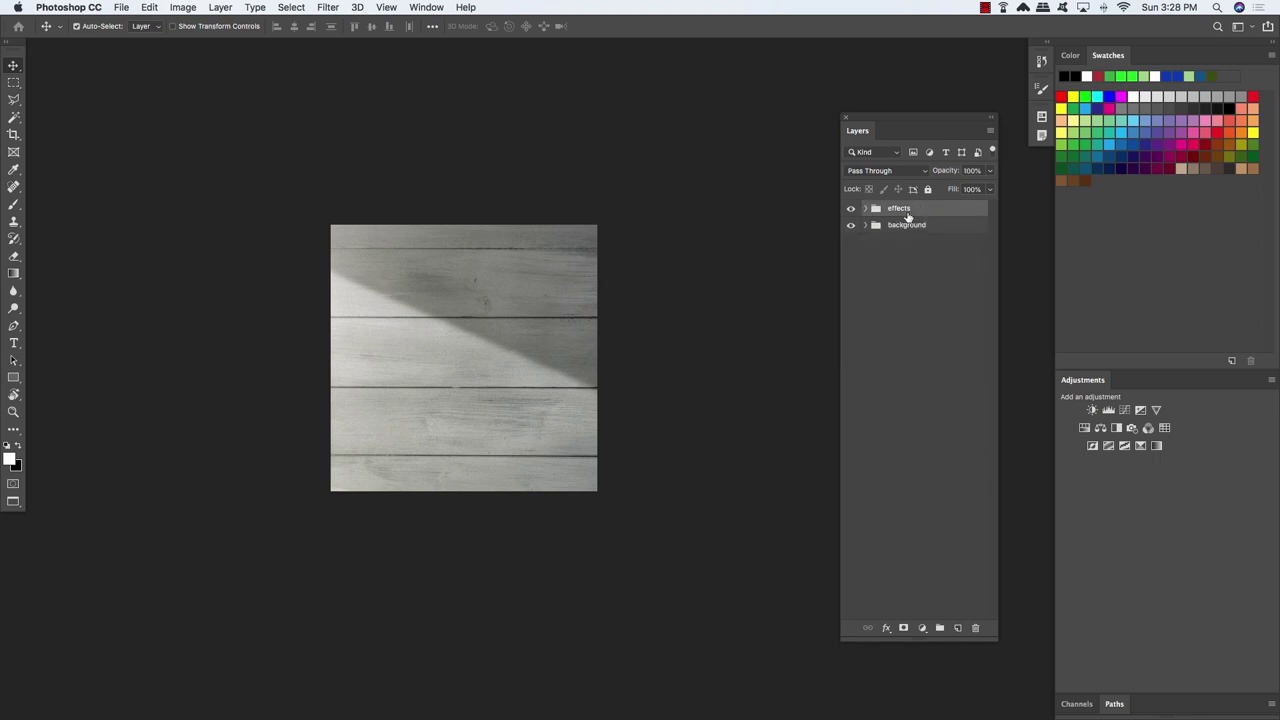
Select the background group, and shrink the Layers panel and place it directly beside the canvas
{"action": "key", "text": "super+plus"}
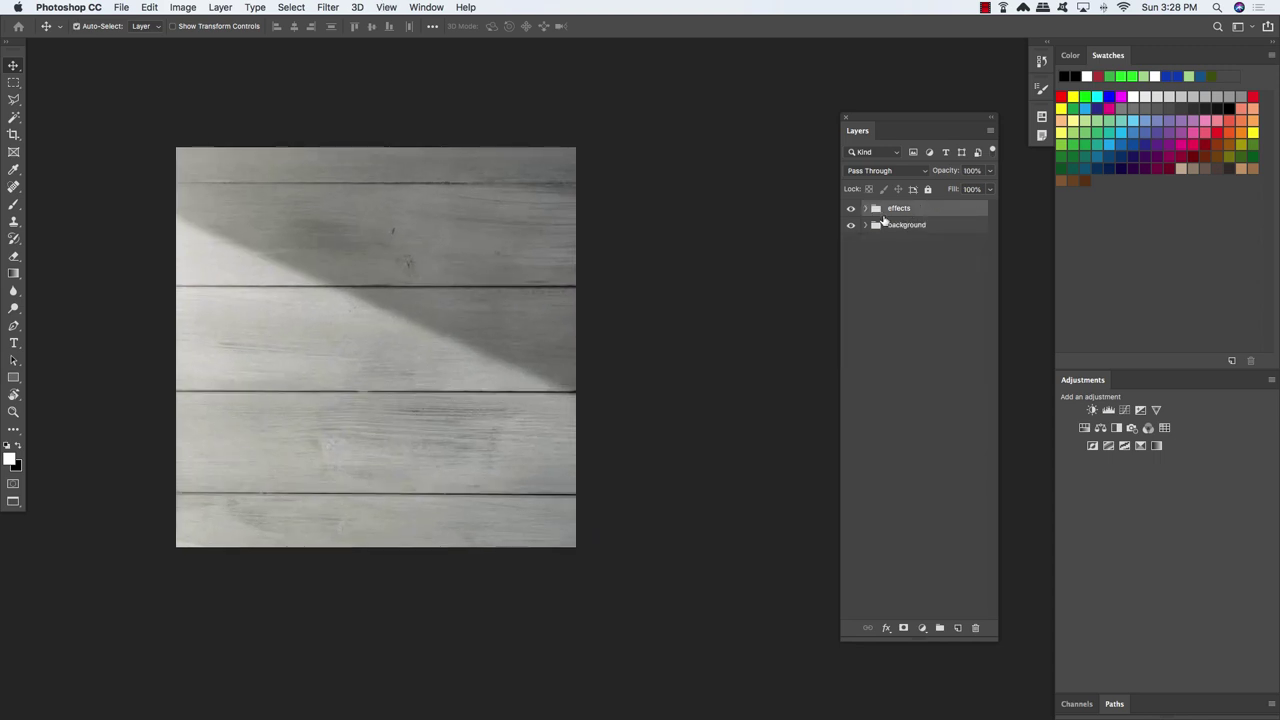
{"action": "left_click", "coordinate": [939, 232]}
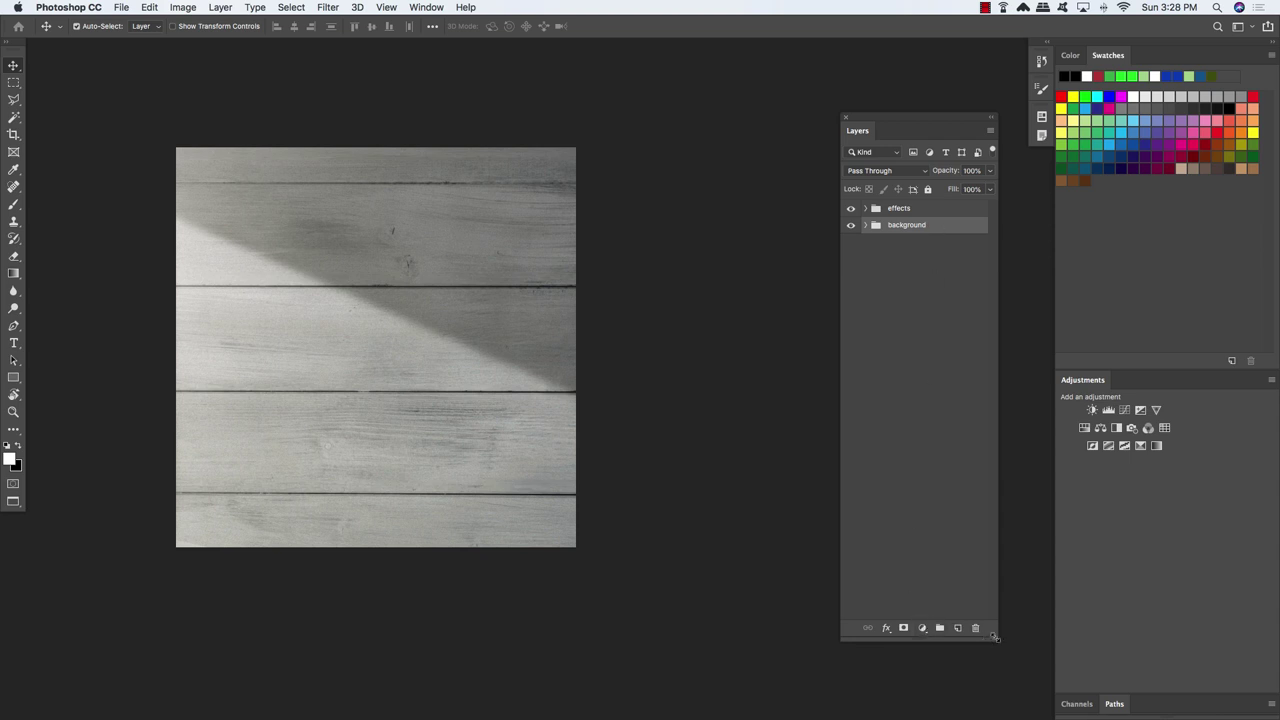
{"action": "left_click_drag", "start_coordinate": [994, 640], "coordinate": [947, 296]}
{"action": "left_click_drag", "start_coordinate": [928, 120], "coordinate": [677, 155]}
Add a Solid Color fill layer in #44503e directly above the background group
{"action": "left_click", "coordinate": [670, 319]}
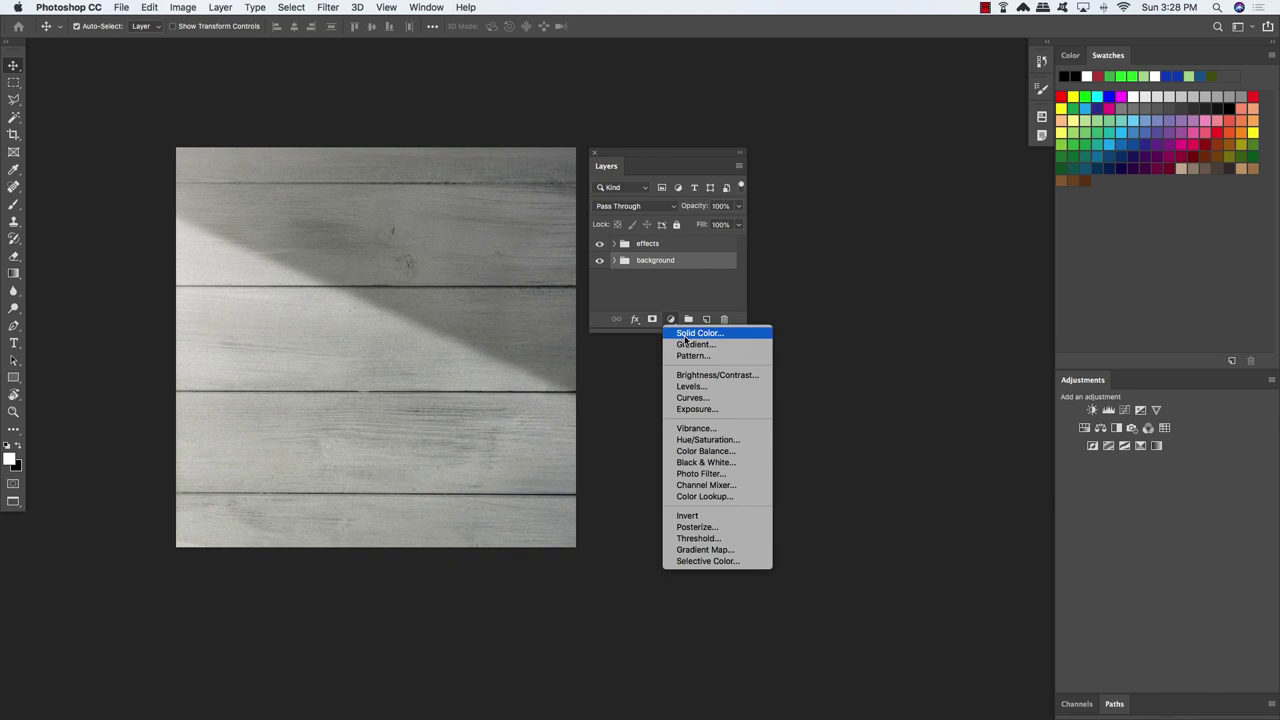
{"action": "left_click", "coordinate": [684, 336]}
{"action": "left_click_drag", "start_coordinate": [368, 312], "coordinate": [557, 231]}
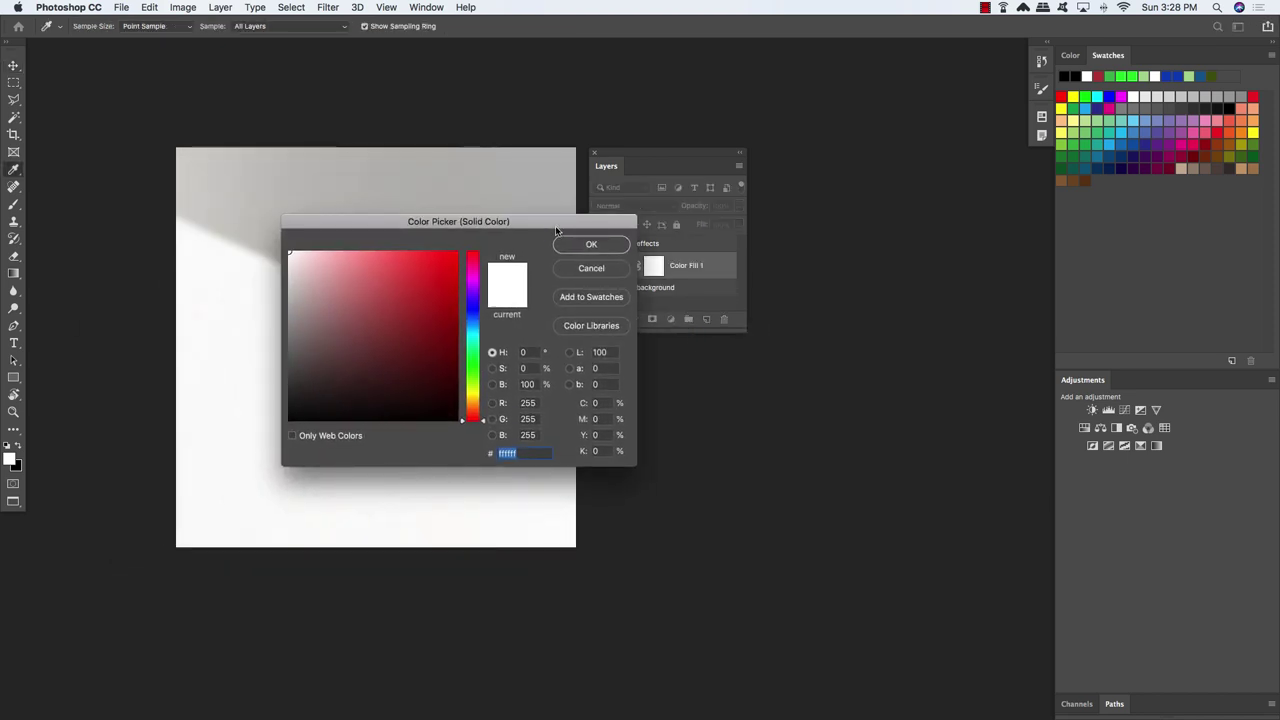
{"action": "type", "text": "4450"}
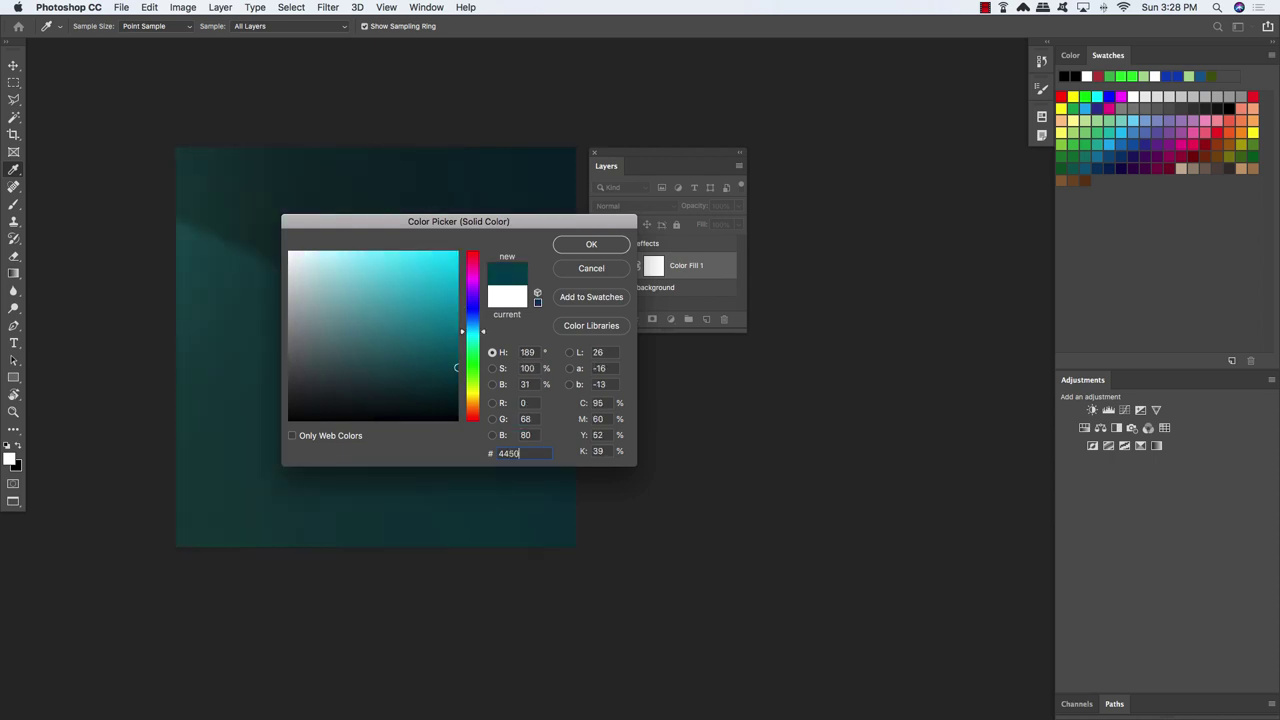
{"action": "type", "text": "3e"}
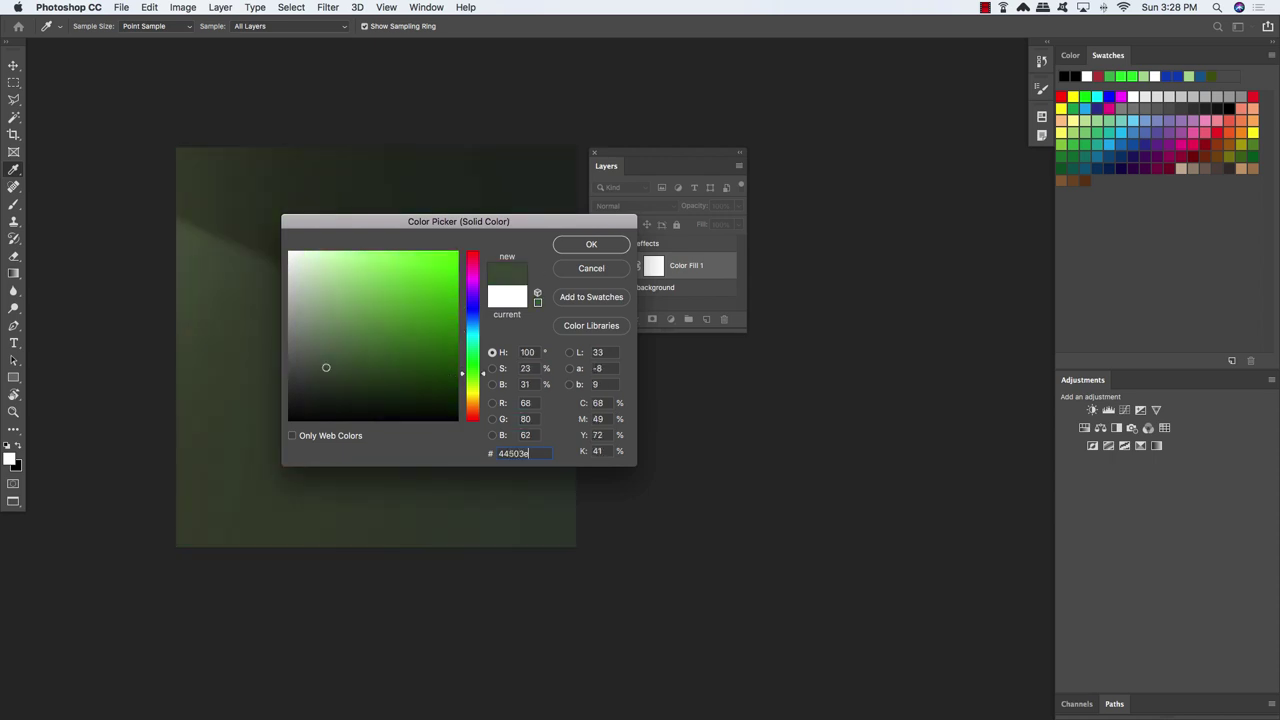
{"action": "left_click", "coordinate": [591, 247]}
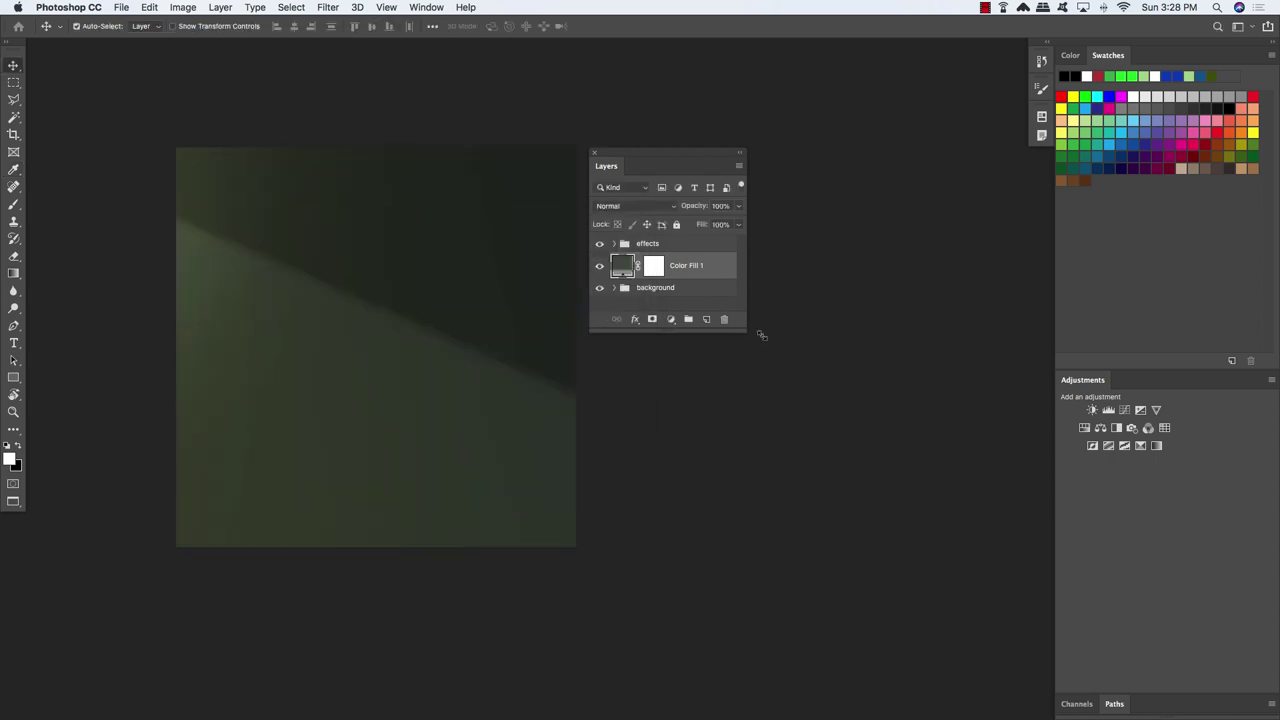
Lengthen the Layers panel and set the green color fill layer's blend mode to Multiply
{"action": "left_click_drag", "start_coordinate": [745, 331], "coordinate": [752, 416]}
{"action": "left_click", "coordinate": [650, 206]}
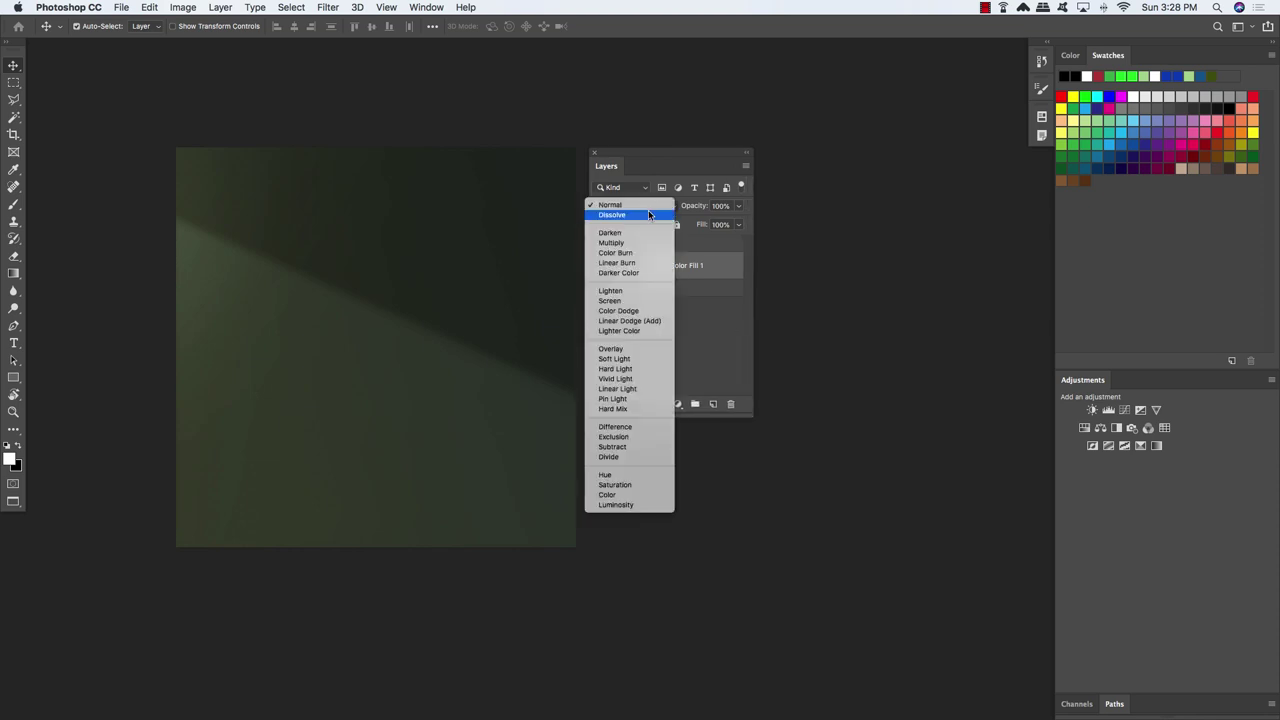
{"action": "left_click", "coordinate": [641, 244]}
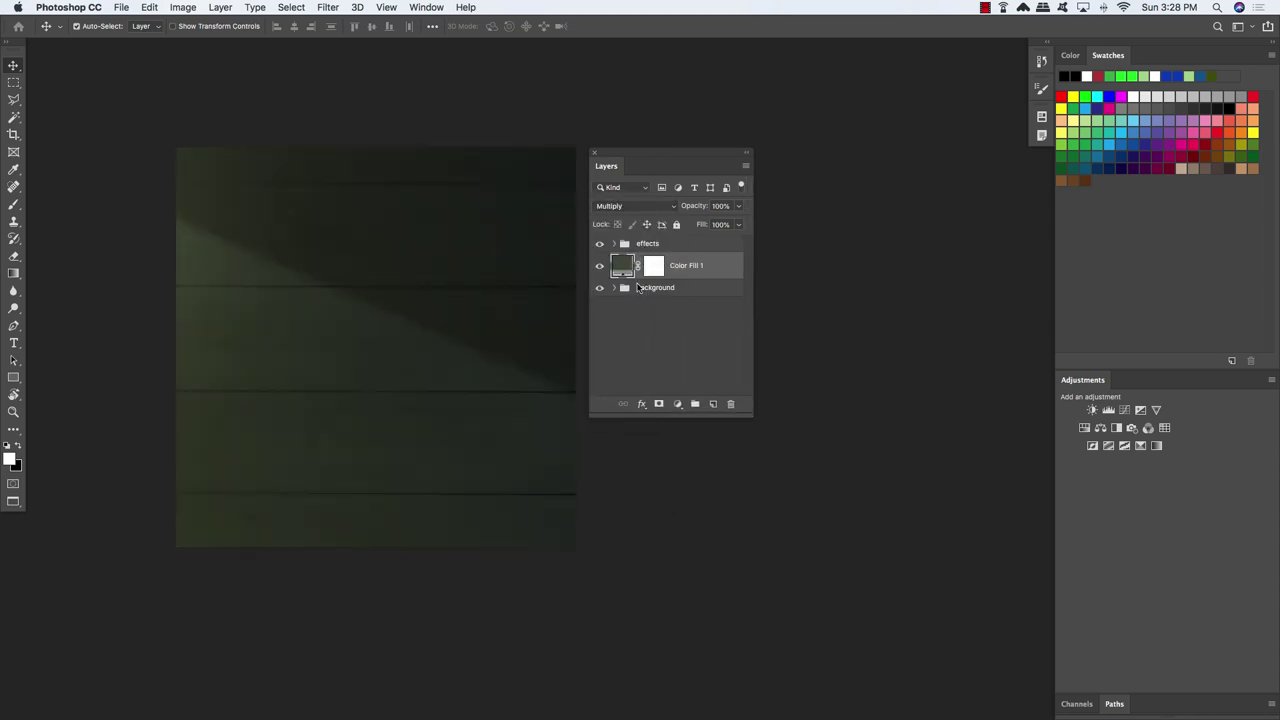
Move the color fill layer to the top inside the background group, and collapse that group with it selected
{"action": "left_click", "coordinate": [614, 288]}
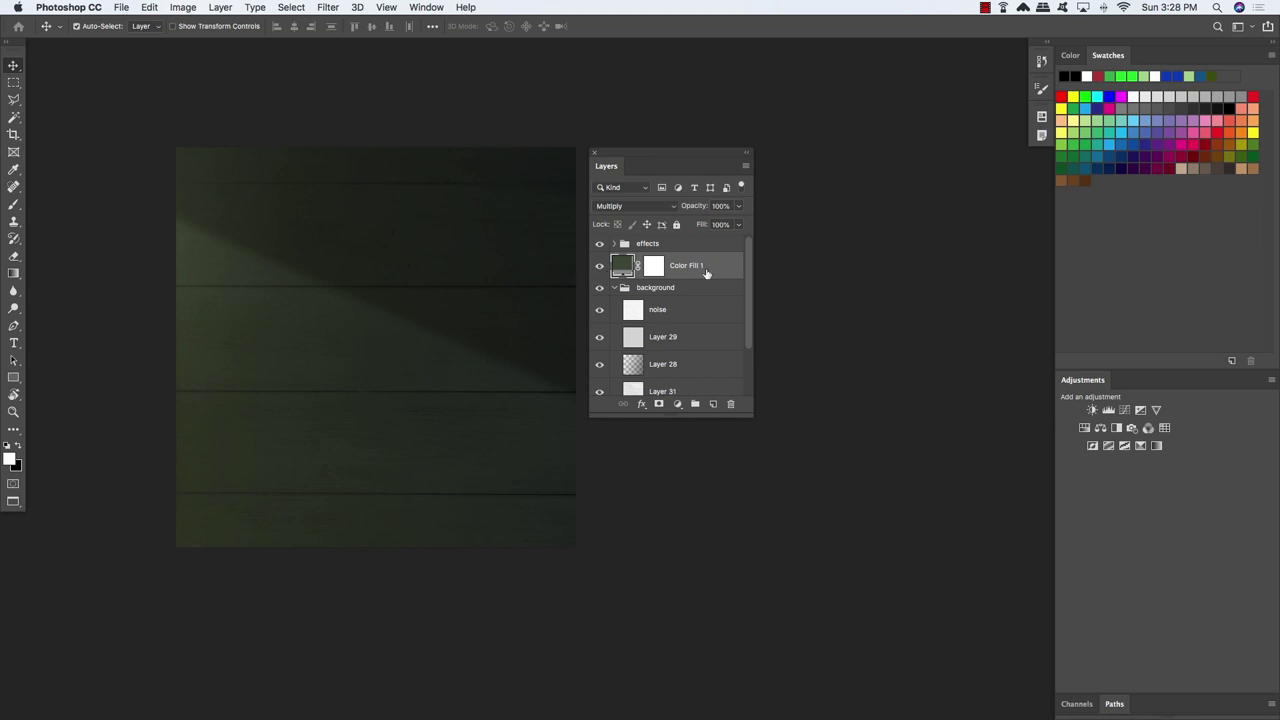
{"action": "left_click_drag", "start_coordinate": [704, 267], "coordinate": [696, 297]}
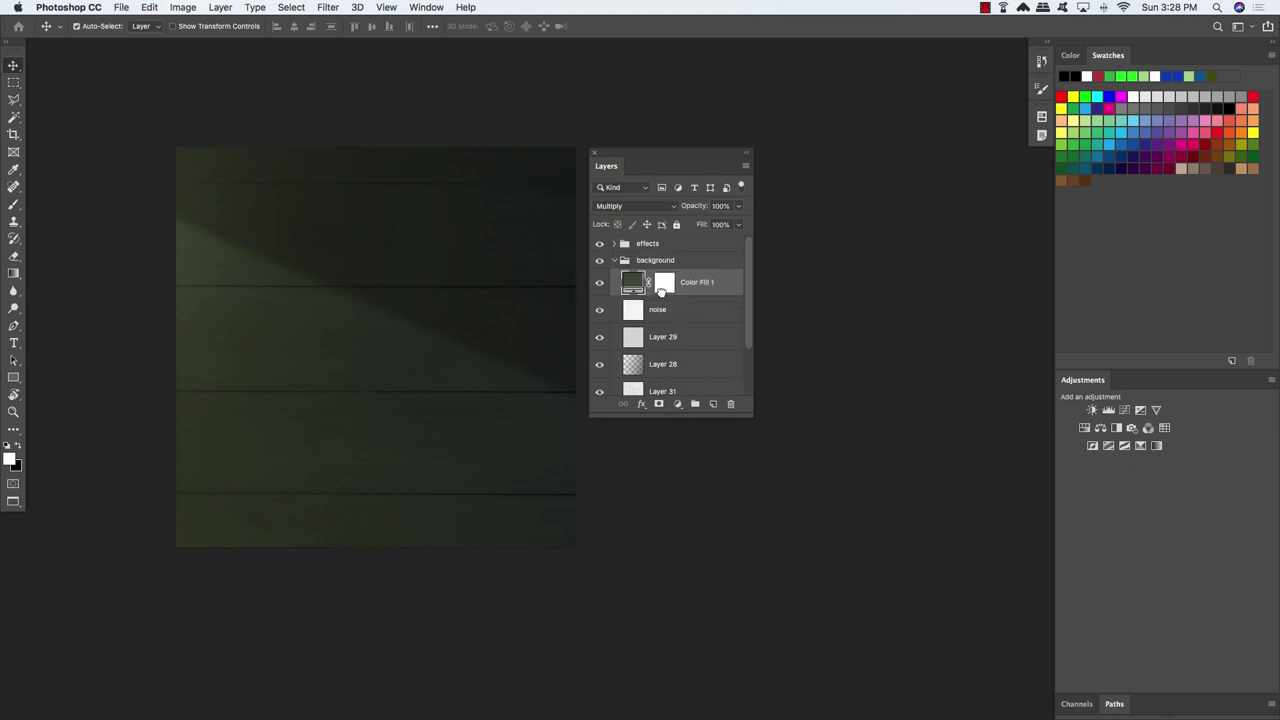
{"action": "left_click", "coordinate": [700, 263]}
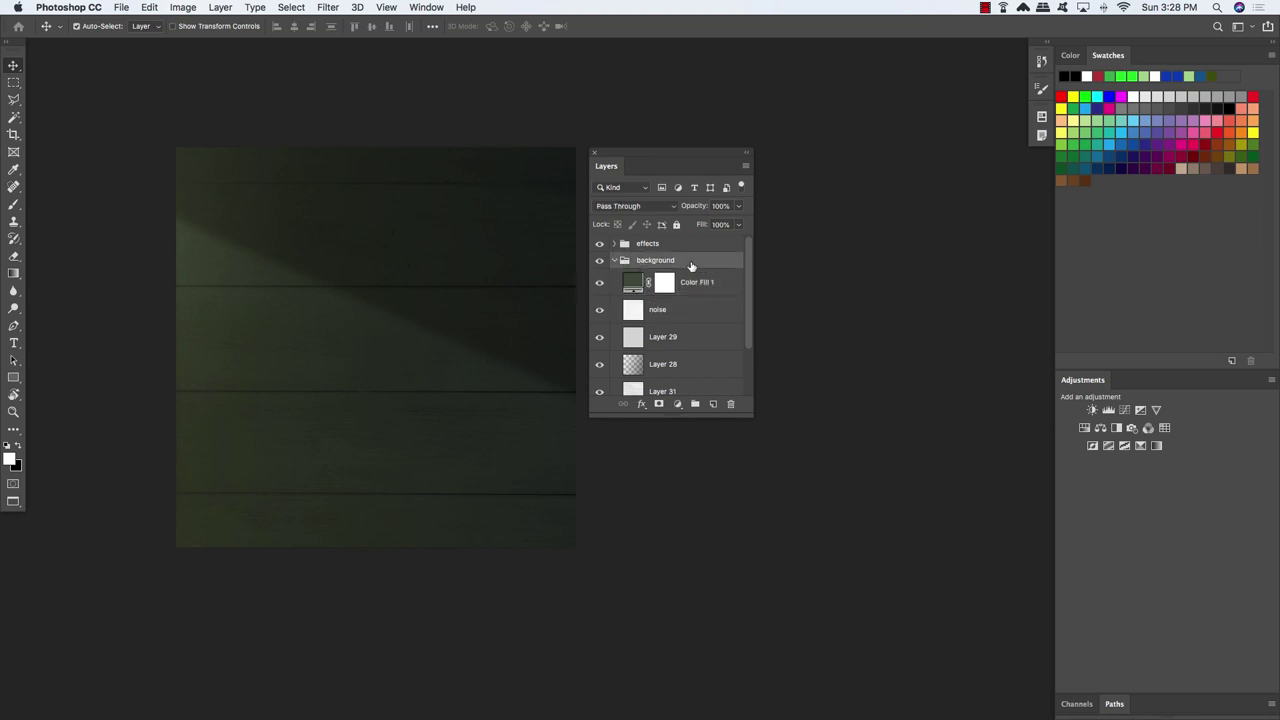
{"action": "left_click", "coordinate": [615, 260]}
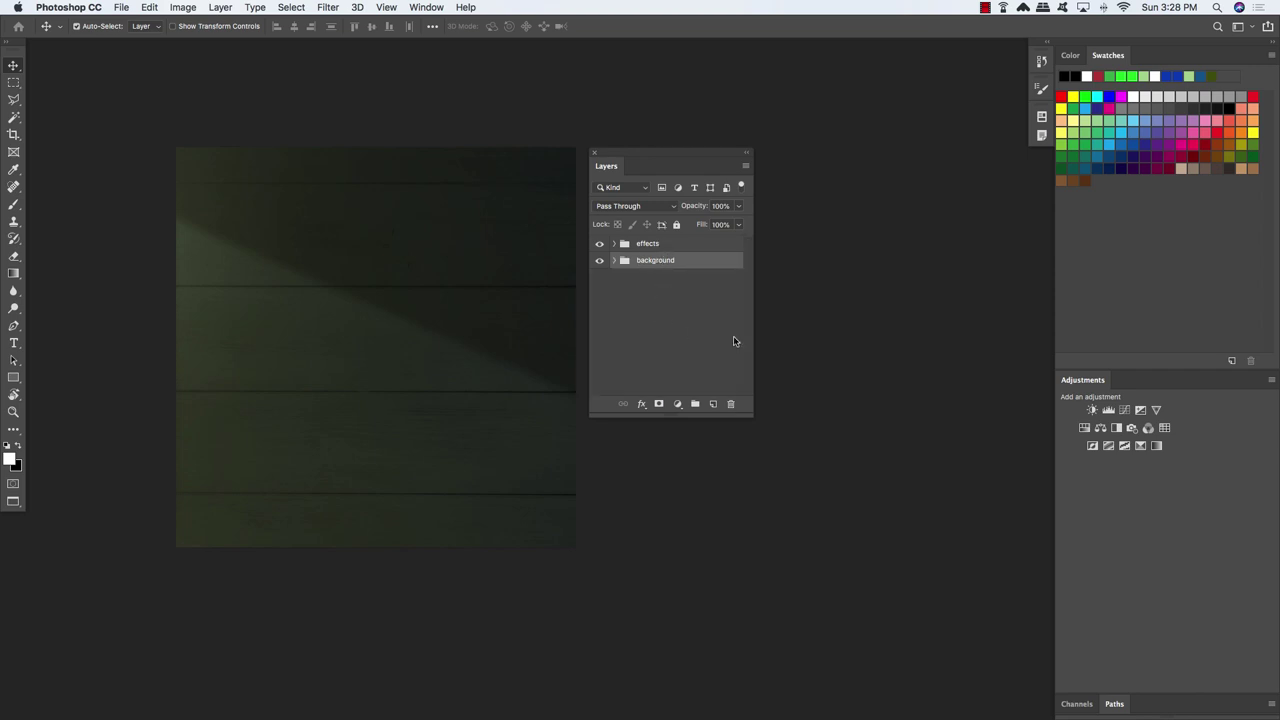
Open the book mockup file 01.psd from the Zippy Pixels folder inside freebies
{"action": "left_click", "coordinate": [124, 7]}
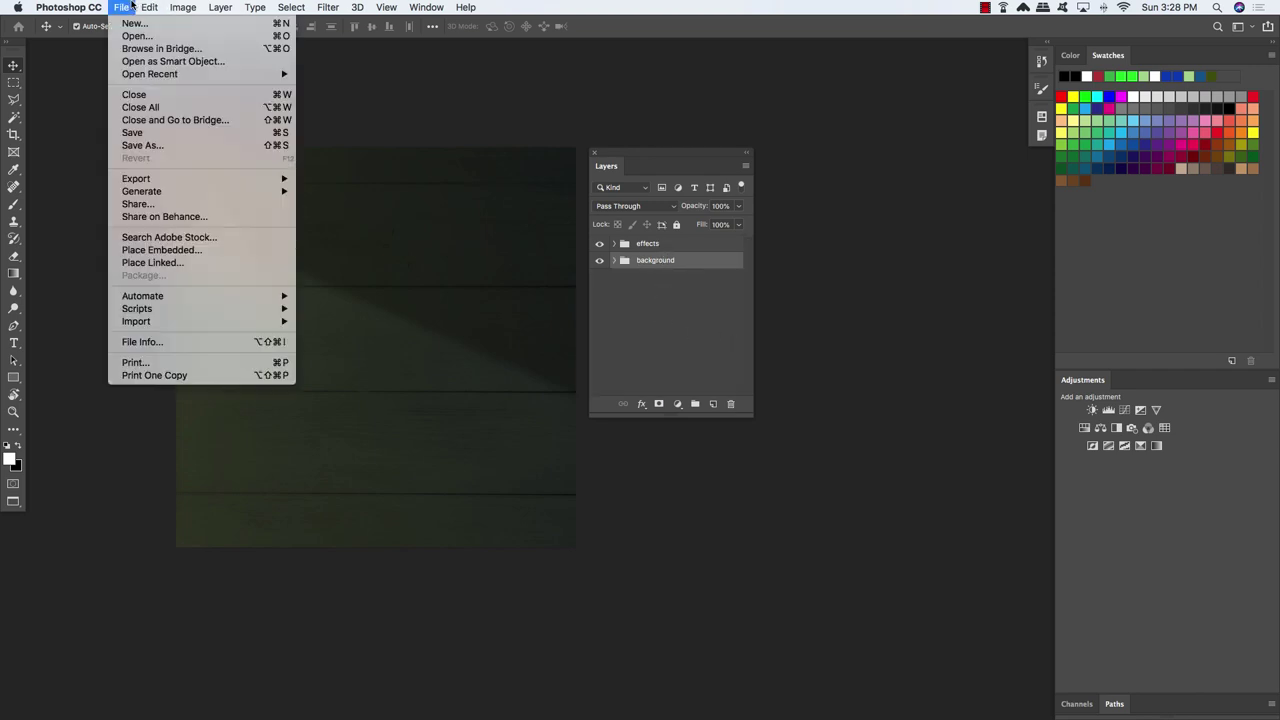
{"action": "left_click", "coordinate": [140, 36]}
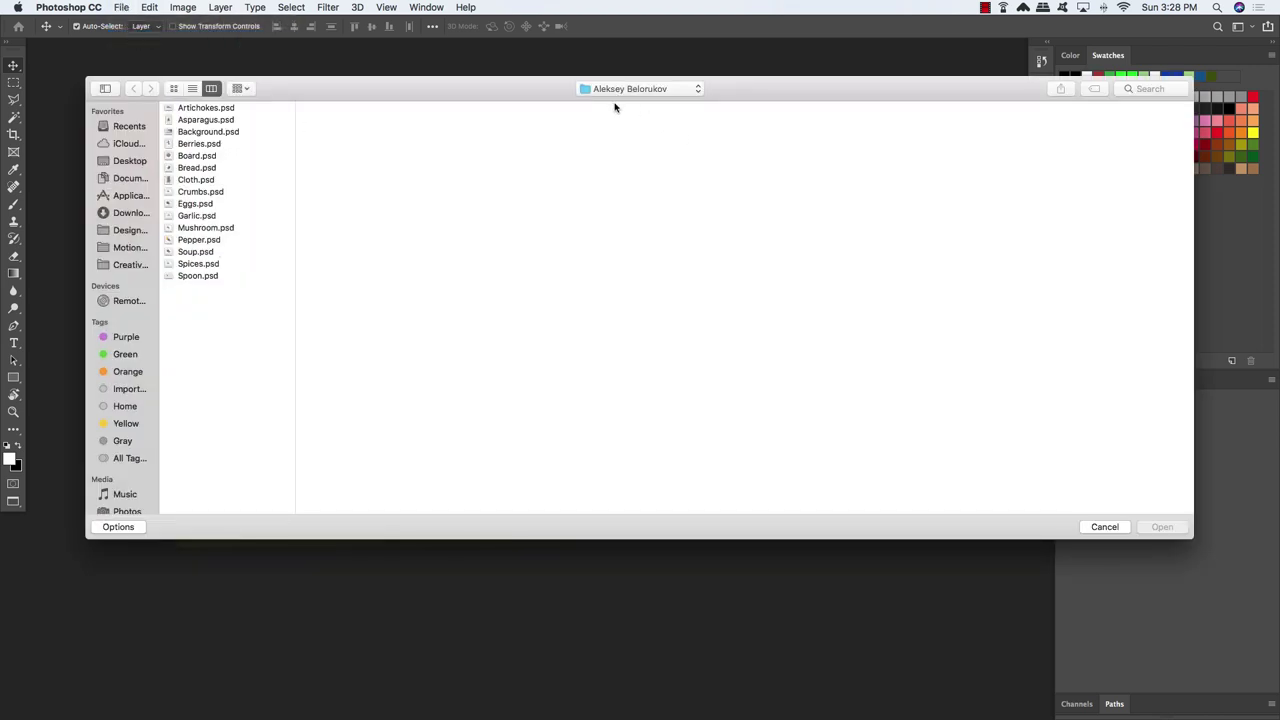
{"action": "left_click", "coordinate": [614, 91]}
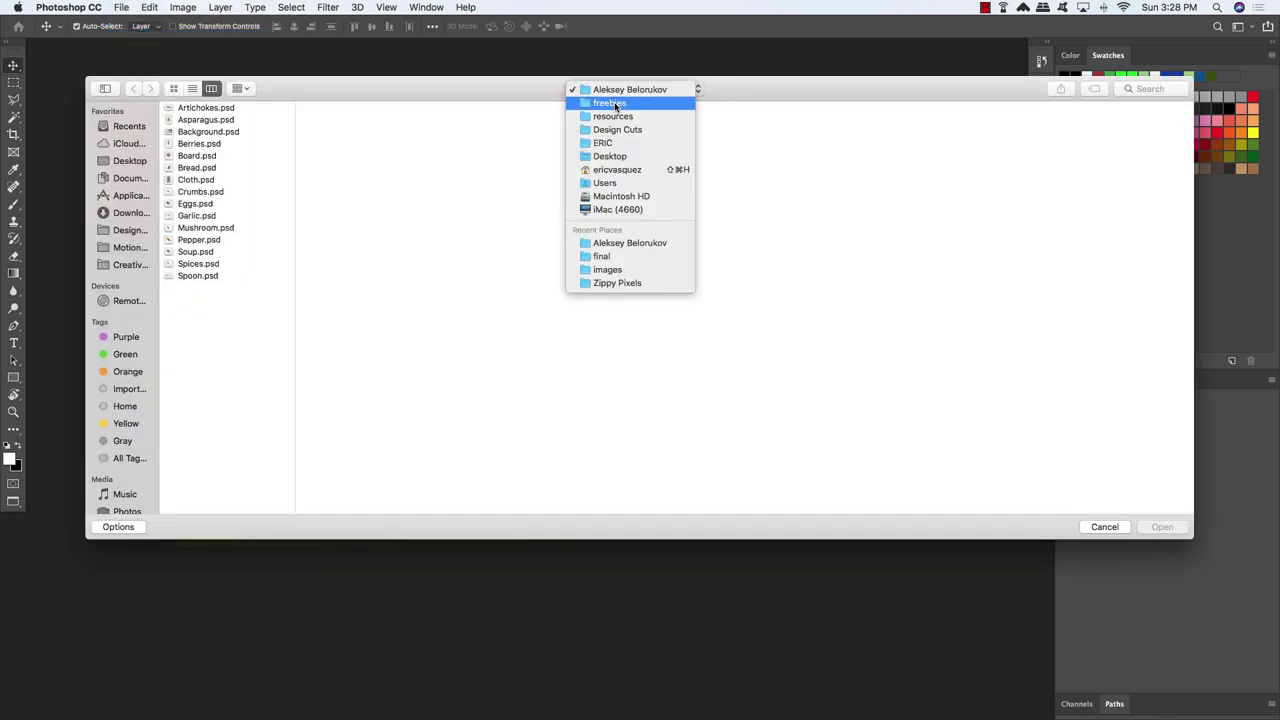
{"action": "left_click", "coordinate": [614, 106]}
{"action": "left_click", "coordinate": [498, 122]}
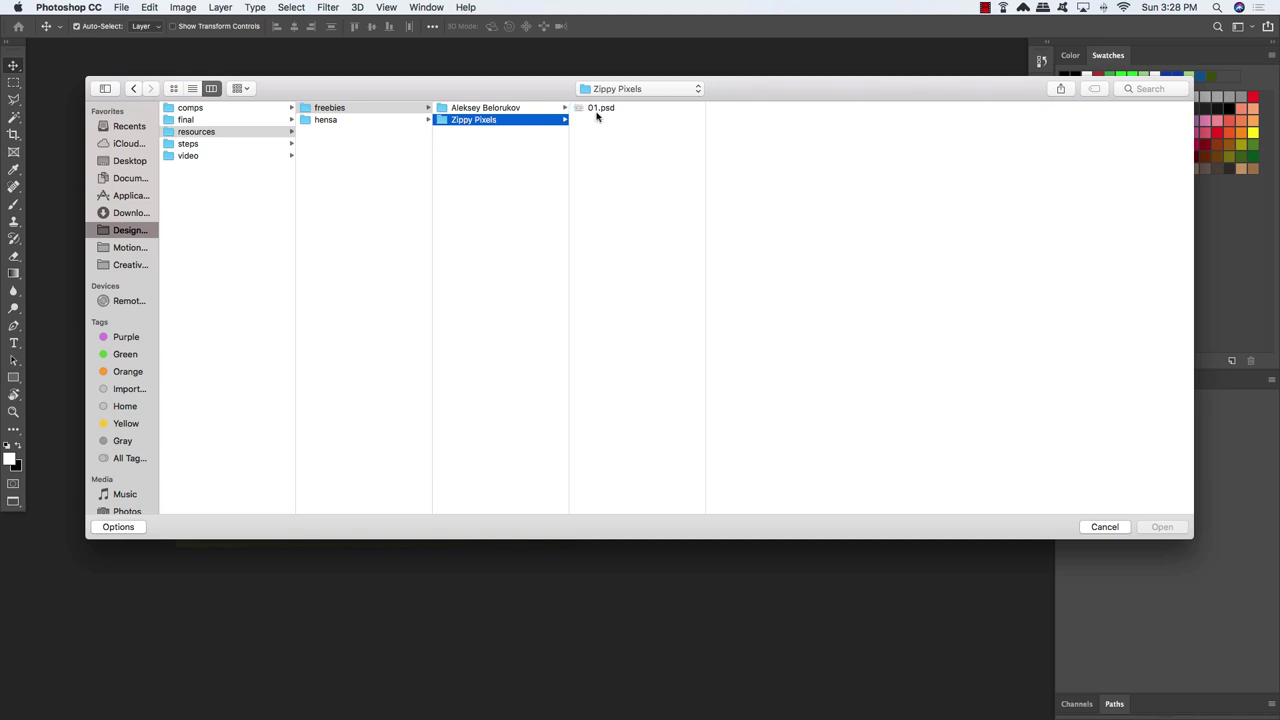
{"action": "left_click", "coordinate": [606, 110]}
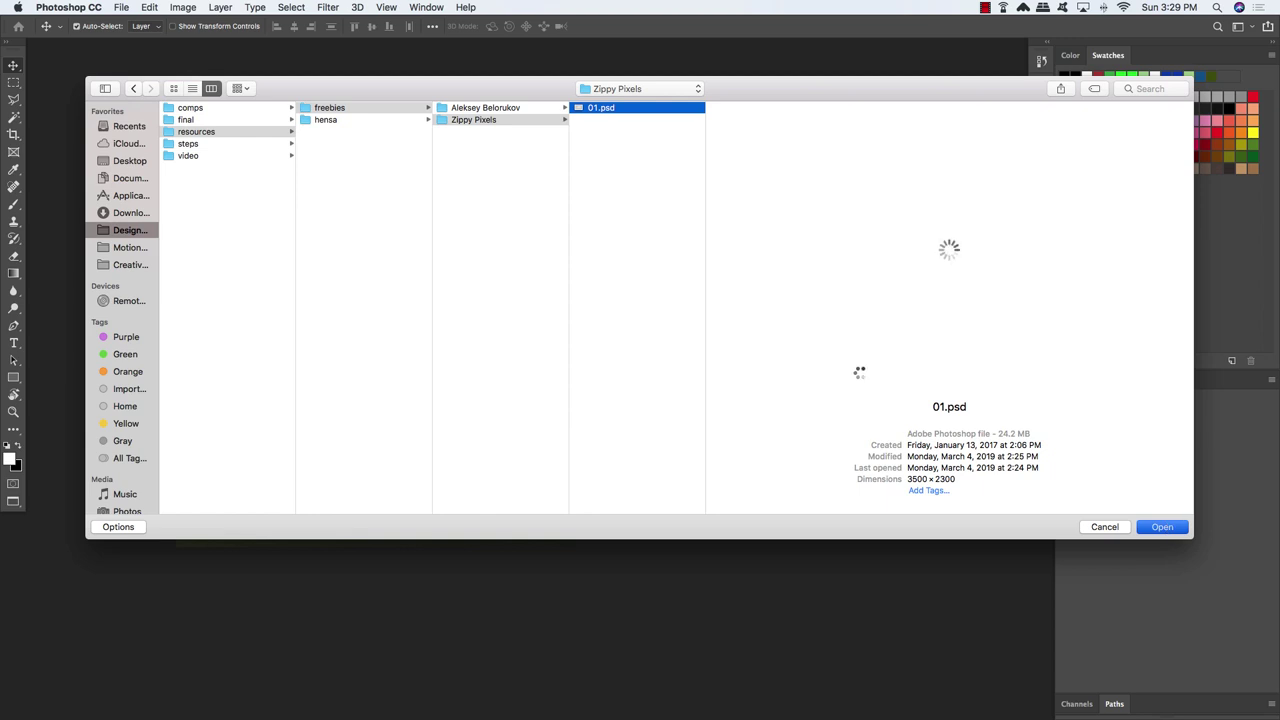
{"action": "key", "text": "Return"}
Float the mockup and magazine cover documents in separate windows side by side, keeping the Layers panel accessible
{"action": "left_click_drag", "start_coordinate": [618, 156], "coordinate": [932, 158]}
{"action": "key", "text": "super+minus"}
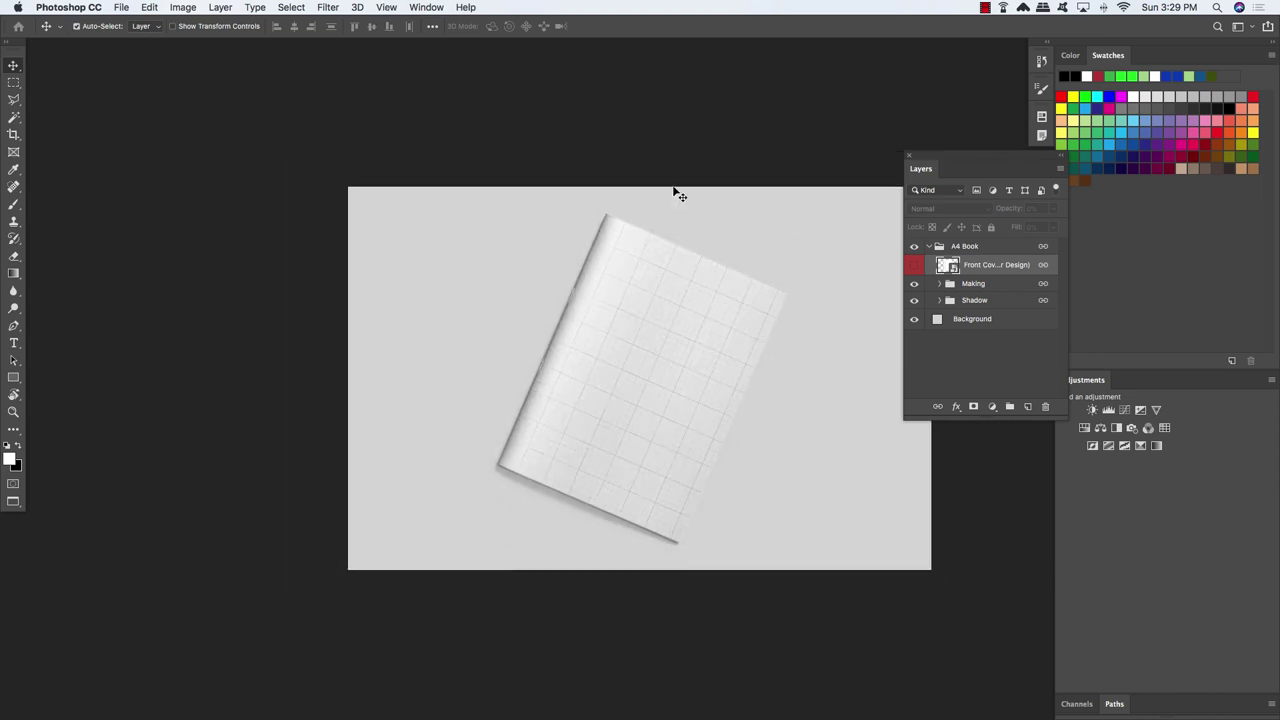
{"action": "key", "text": "f"}
{"action": "key", "text": "f"}
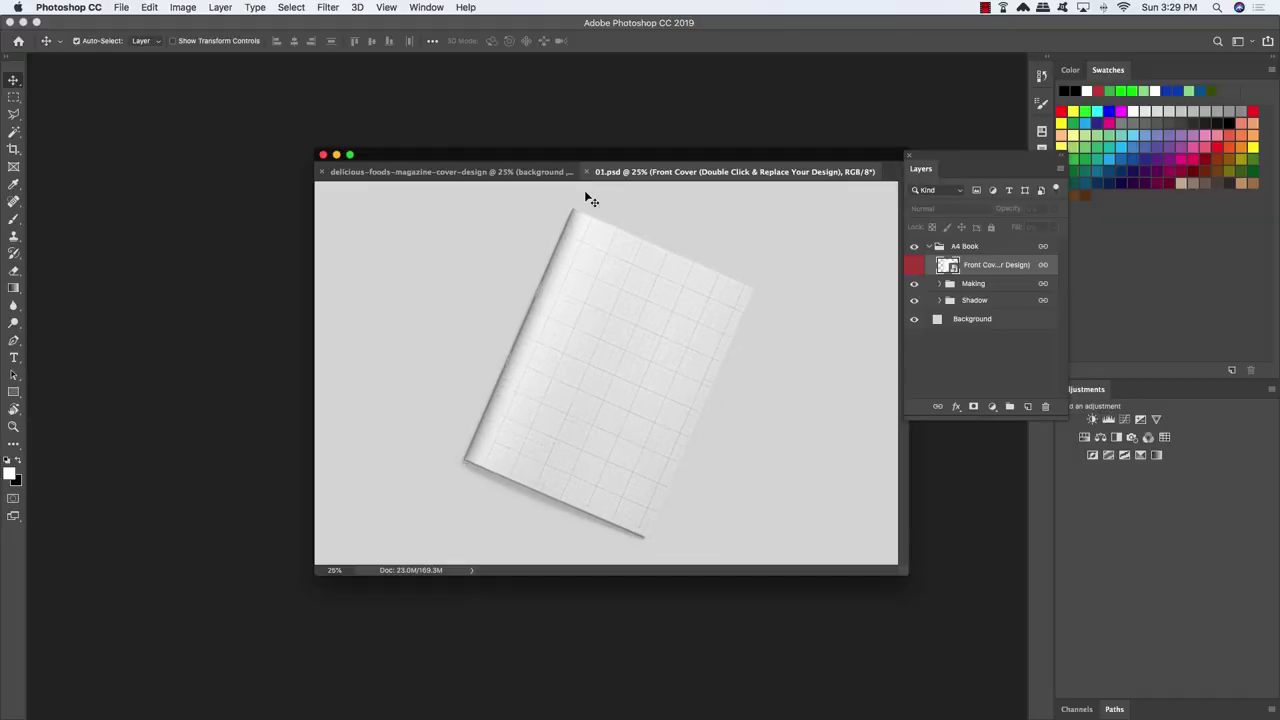
{"action": "left_click_drag", "start_coordinate": [662, 172], "coordinate": [669, 295]}
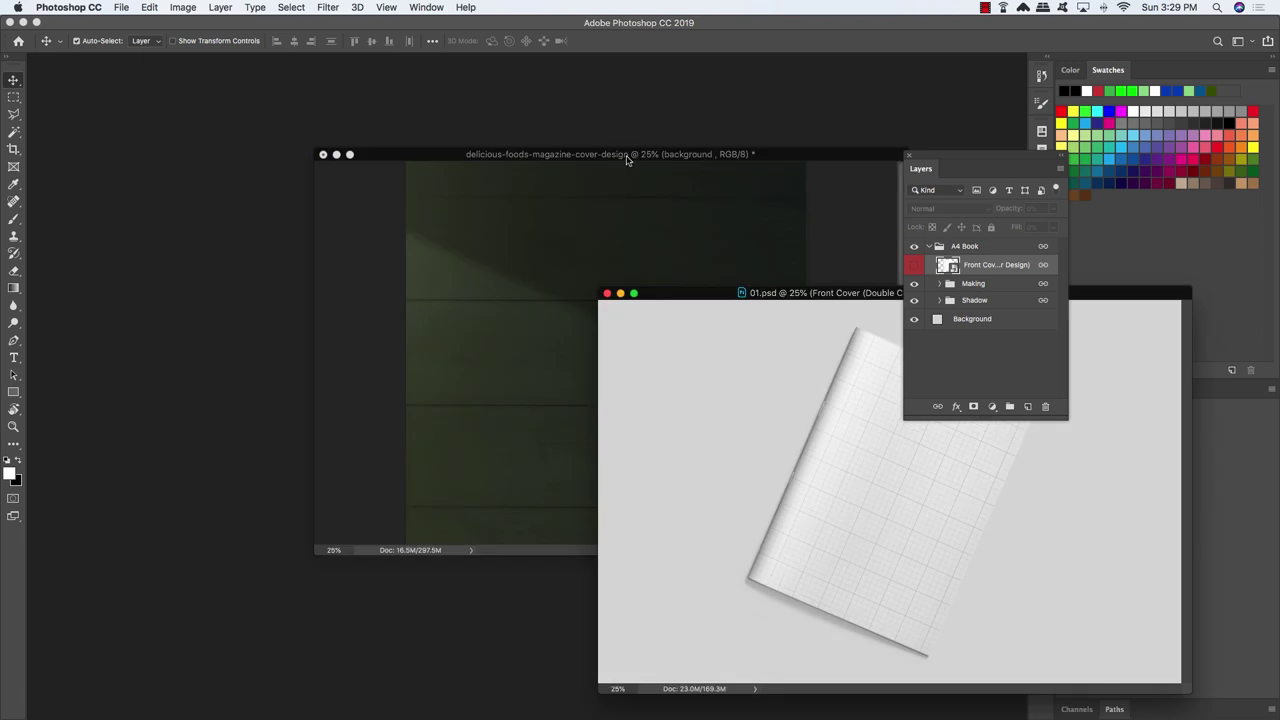
{"action": "left_click_drag", "start_coordinate": [628, 157], "coordinate": [400, 123]}
{"action": "key", "text": "super+minus"}
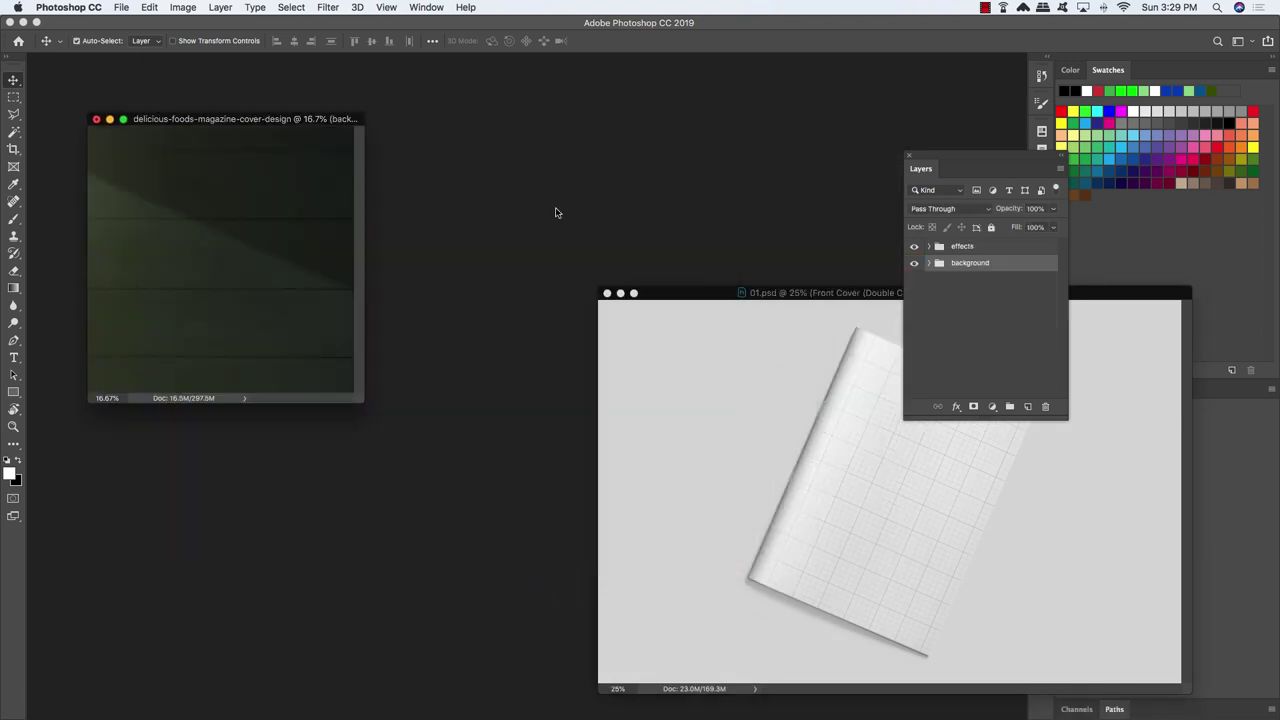
{"action": "left_click_drag", "start_coordinate": [700, 298], "coordinate": [459, 114]}
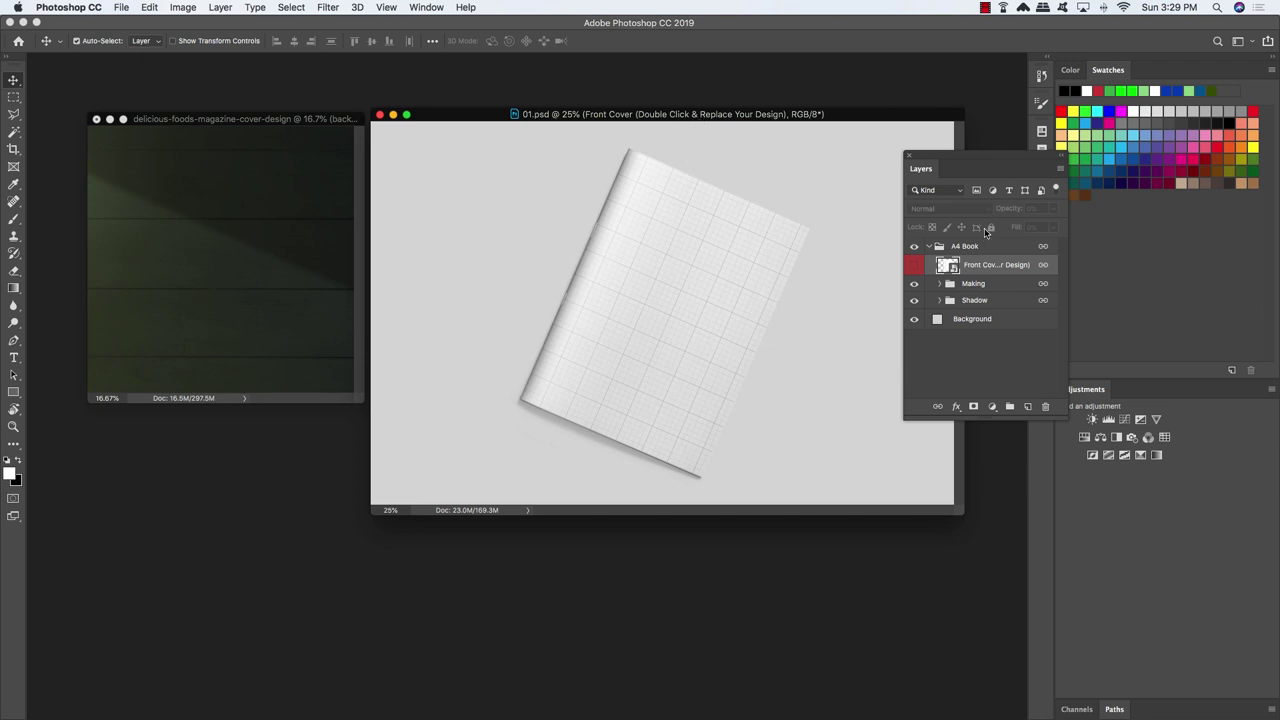
{"action": "left_click_drag", "start_coordinate": [963, 163], "coordinate": [875, 156]}
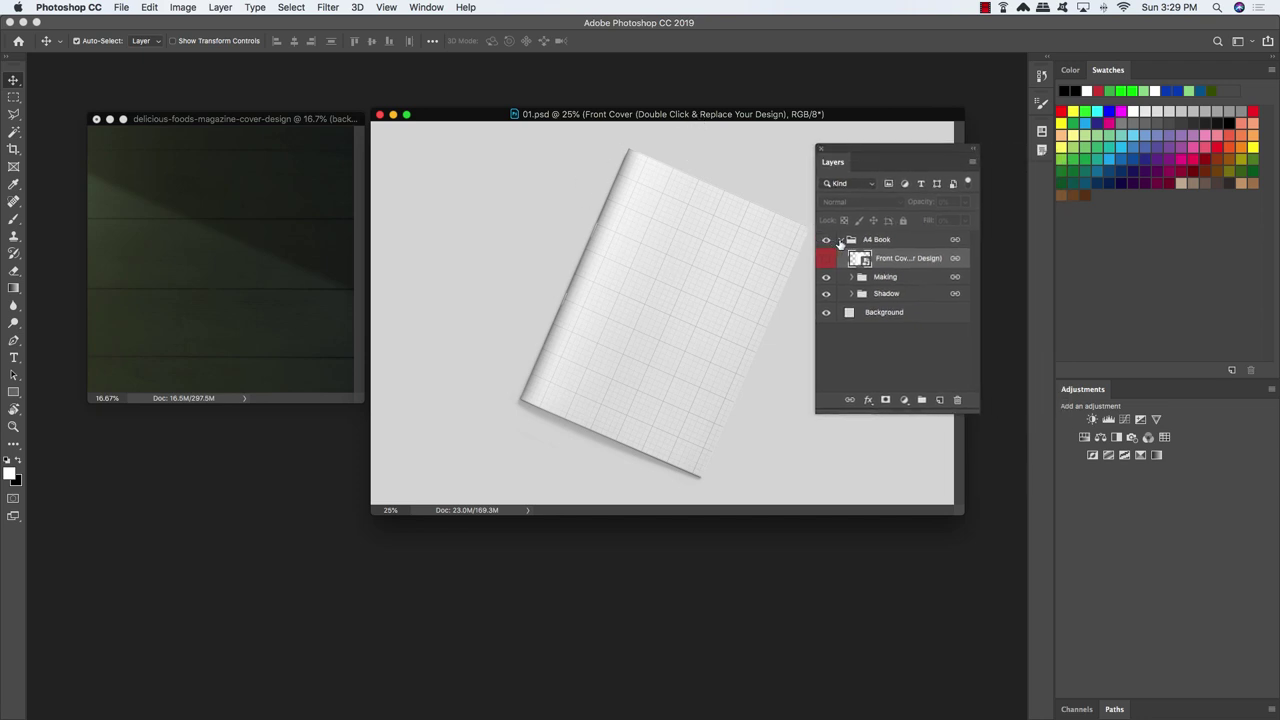
Collapse the A4 Book group, copy it from 01.psd into the magazine cover document, and close 01.psd without saving
{"action": "left_click", "coordinate": [841, 240]}
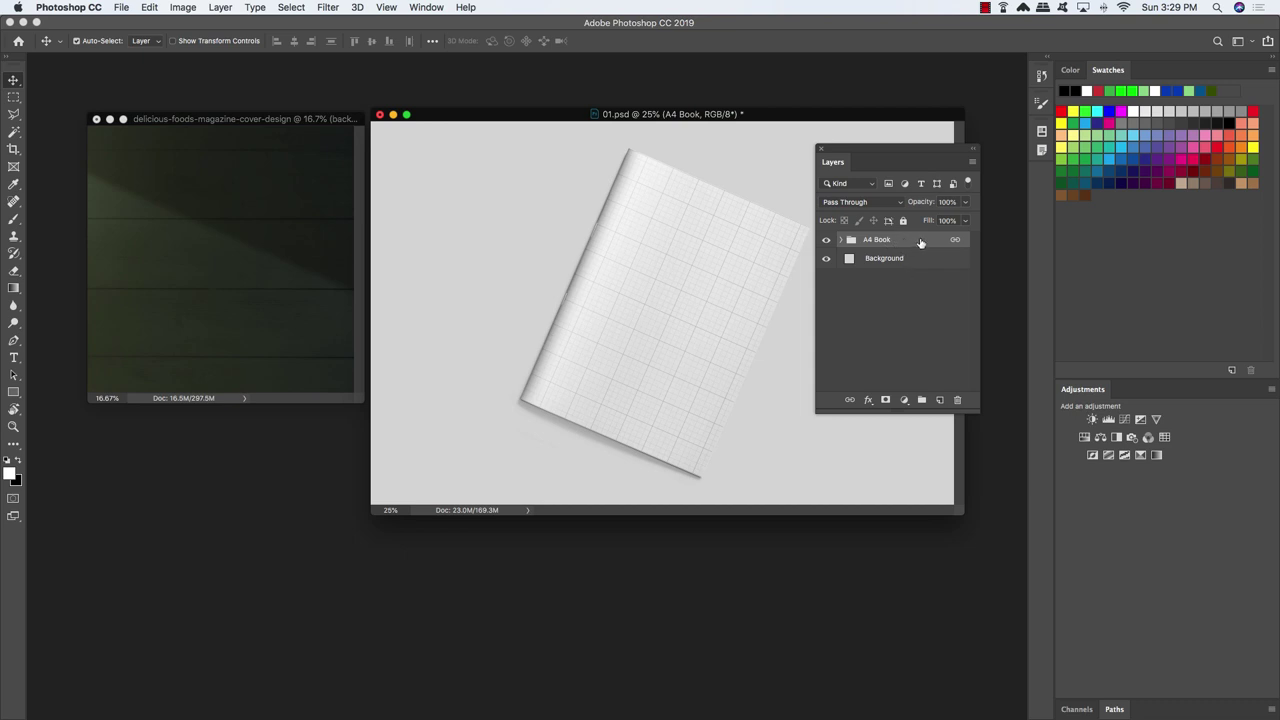
{"action": "left_click_drag", "start_coordinate": [920, 242], "coordinate": [234, 226]}
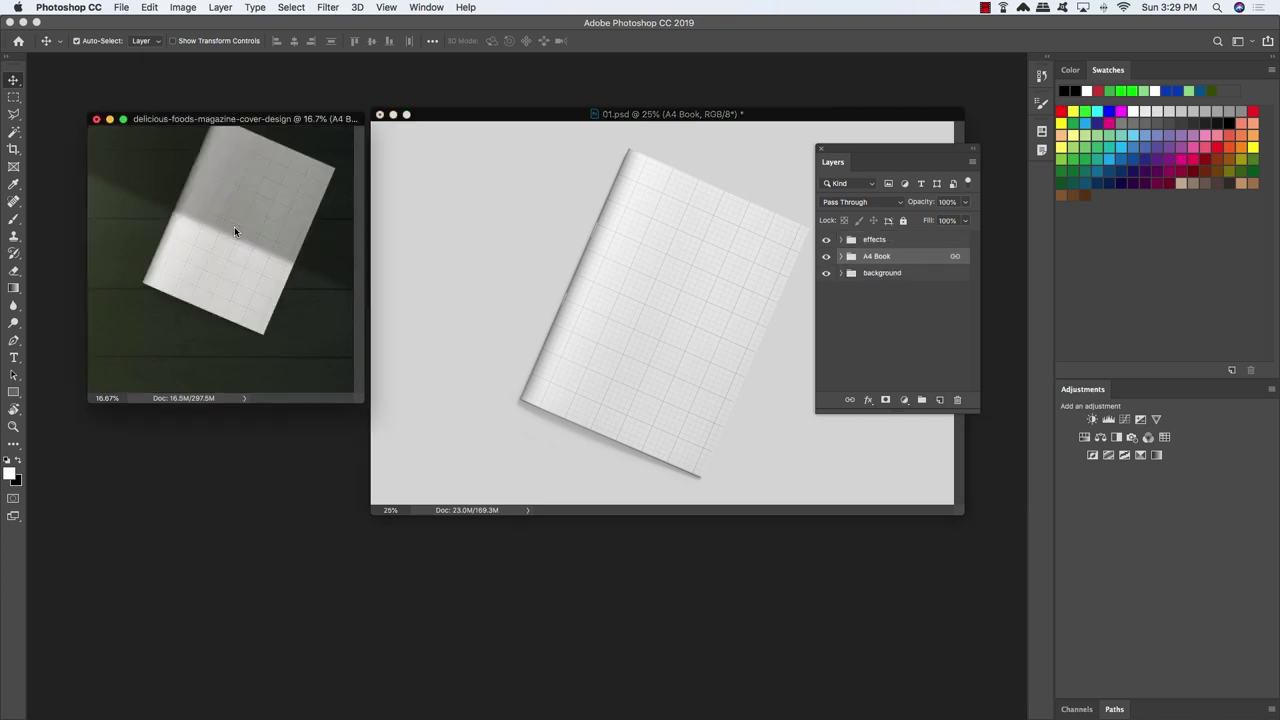
{"action": "left_click", "coordinate": [380, 116]}
{"action": "left_click", "coordinate": [587, 250]}
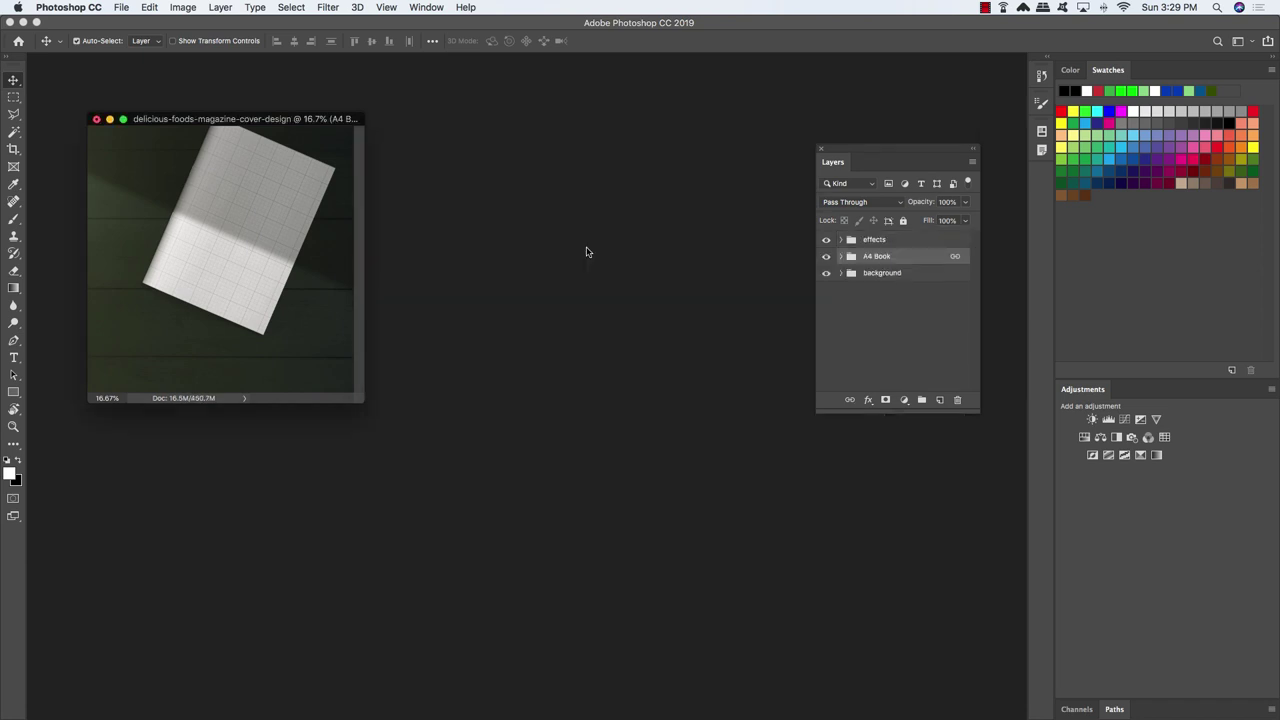
In full-screen view, rotate the A4 Book group about -40 degrees and center the book on the wood background
{"action": "key", "text": "f"}
{"action": "key", "text": "super+equal"}
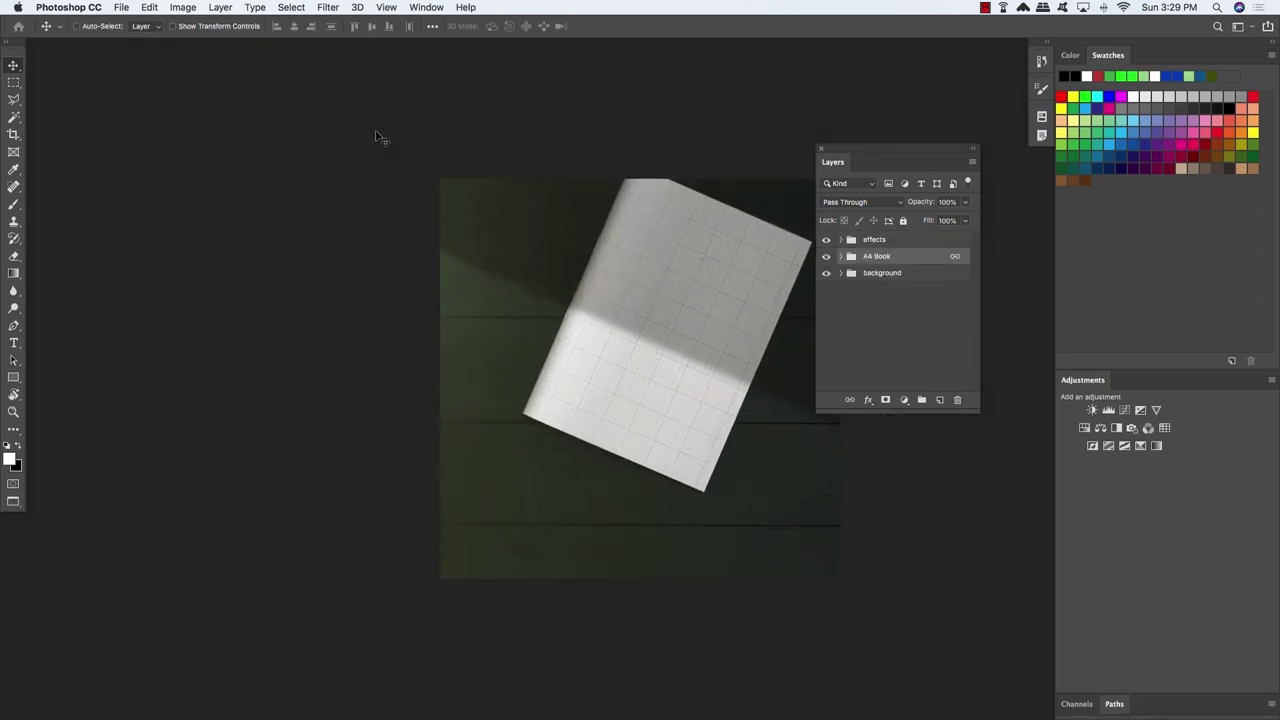
{"action": "key", "text": "super+t"}
{"action": "left_click_drag", "start_coordinate": [537, 143], "coordinate": [428, 265]}
{"action": "left_click_drag", "start_coordinate": [645, 206], "coordinate": [635, 258]}
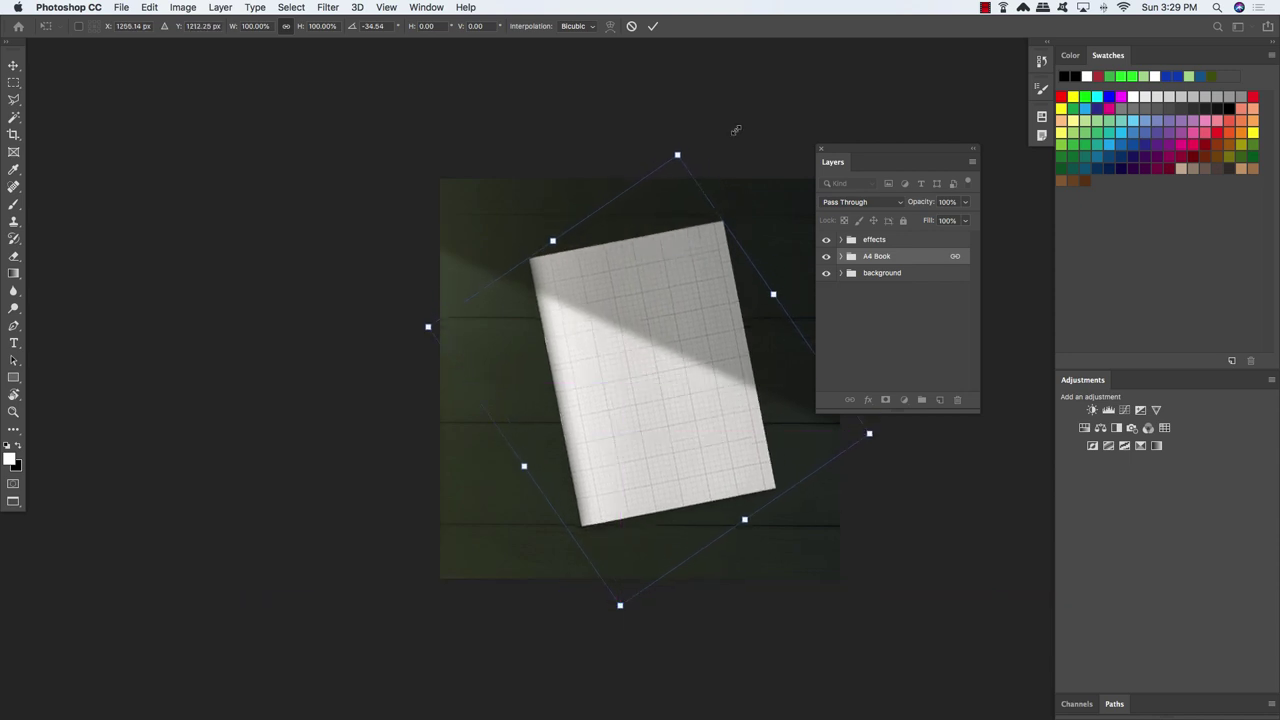
{"action": "left_click_drag", "start_coordinate": [709, 134], "coordinate": [688, 140]}
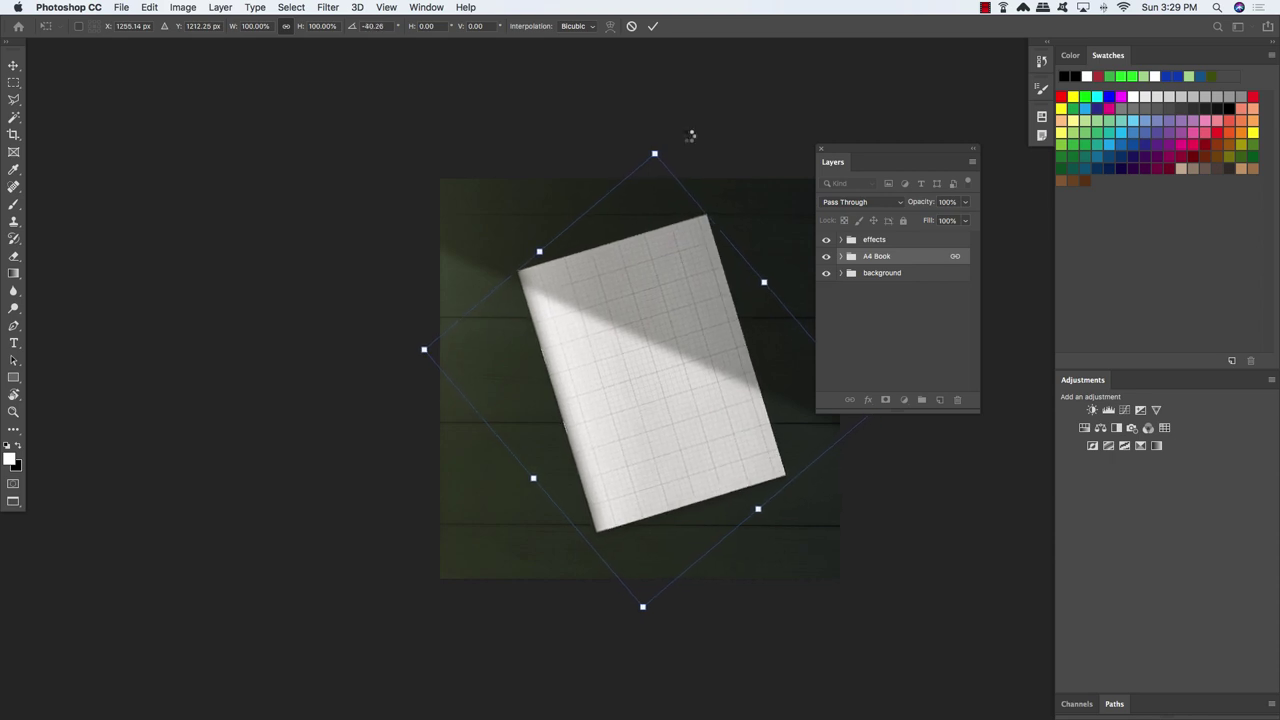
{"action": "key", "text": "Return"}
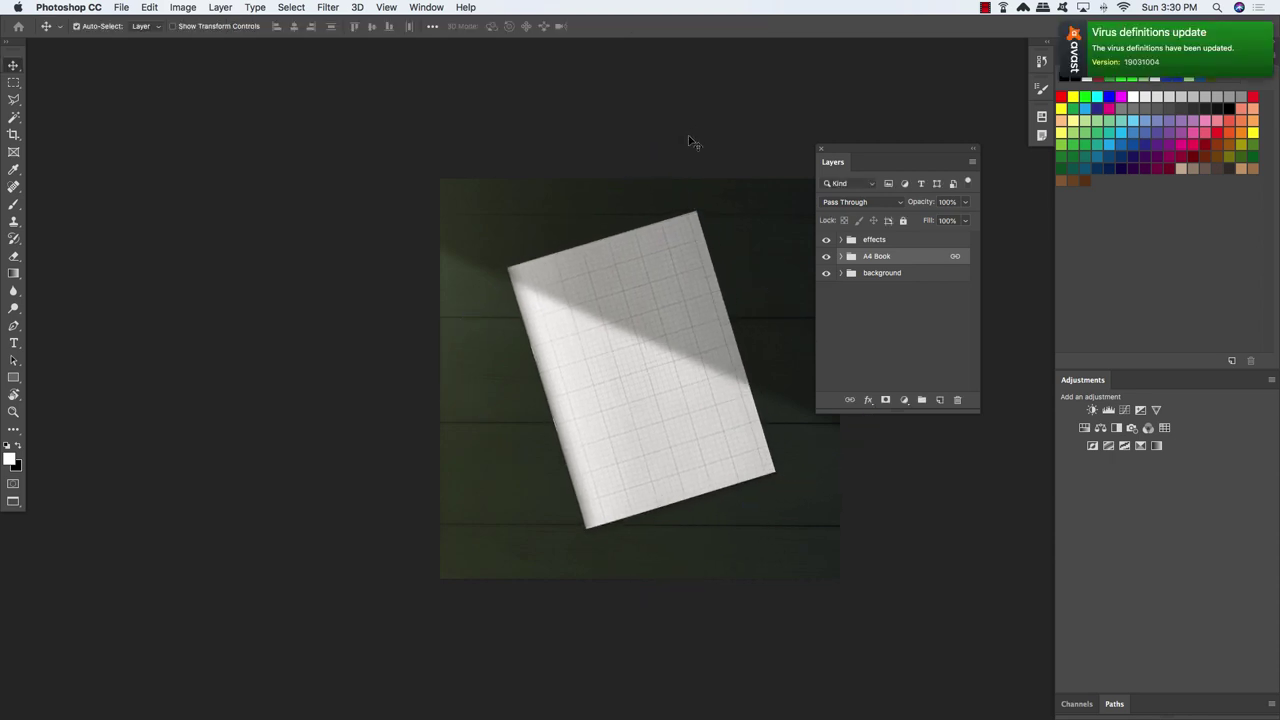
Expand the A4 Book group and open the contents of its Front Cover smart object
{"action": "scroll", "coordinate": [660, 171], "scroll_direction": "right", "scroll_amount": 3}
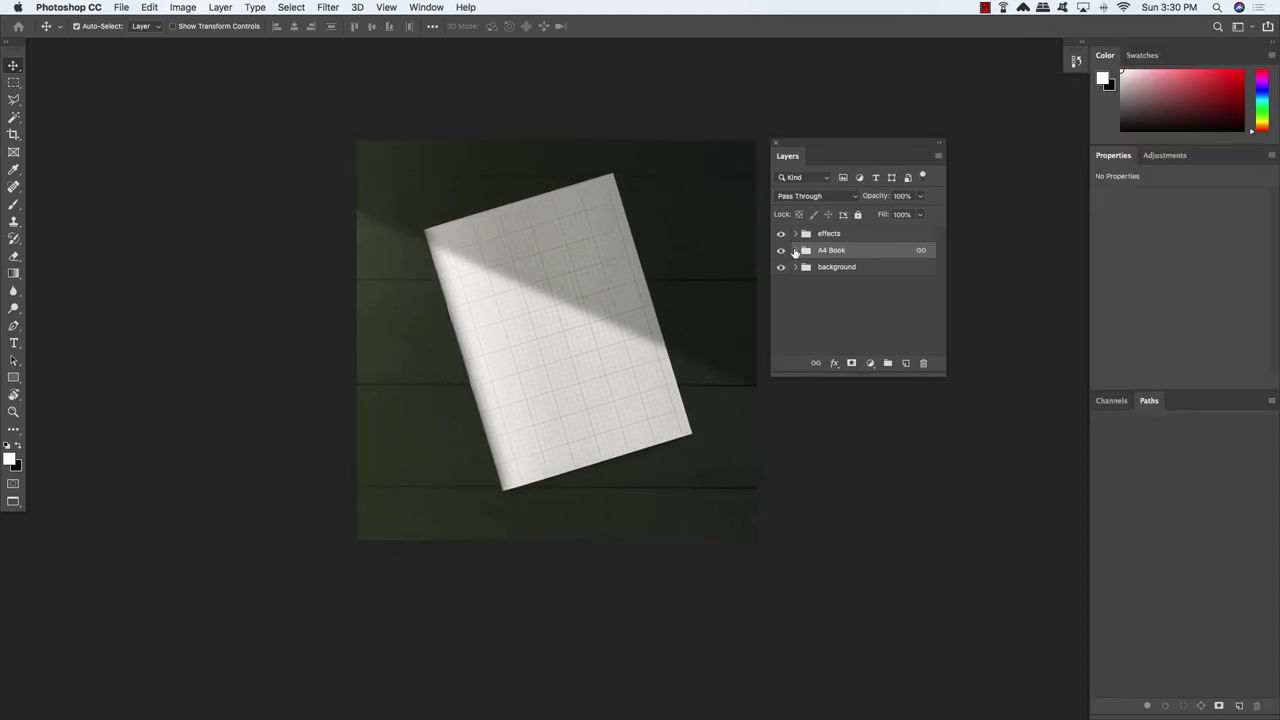
{"action": "left_click", "coordinate": [795, 251]}
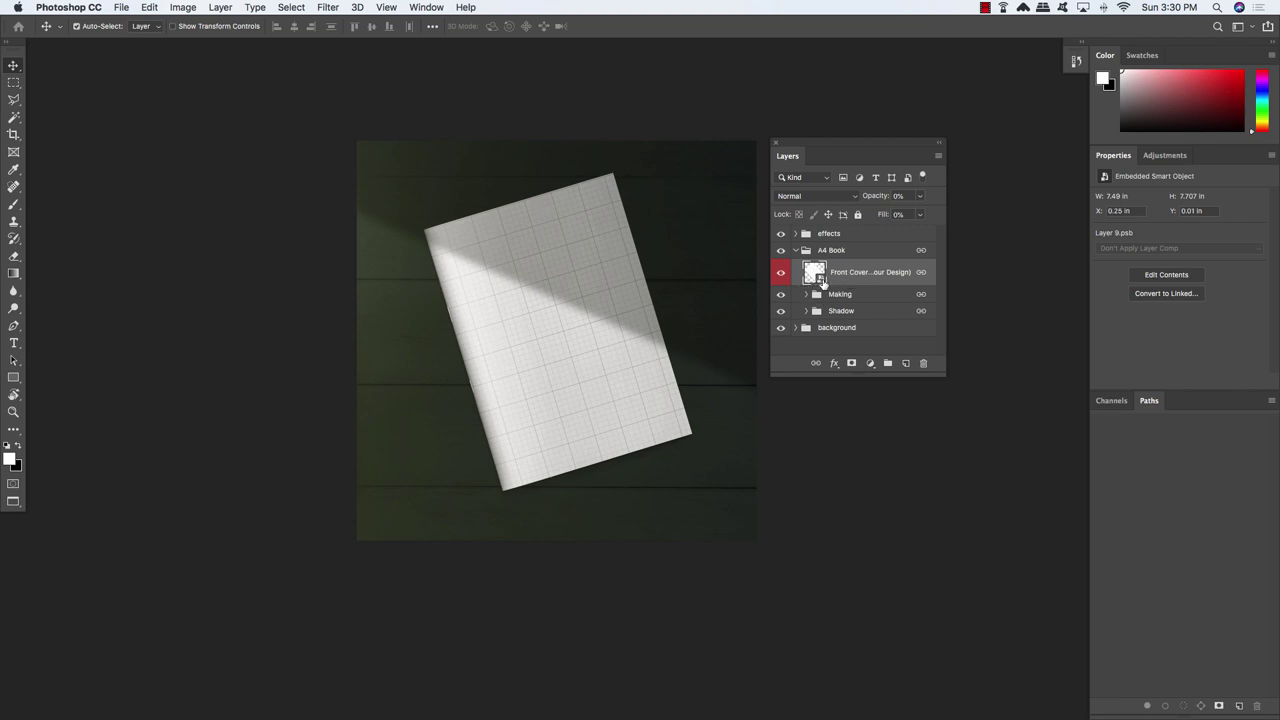
{"action": "double_click", "coordinate": [822, 283]}
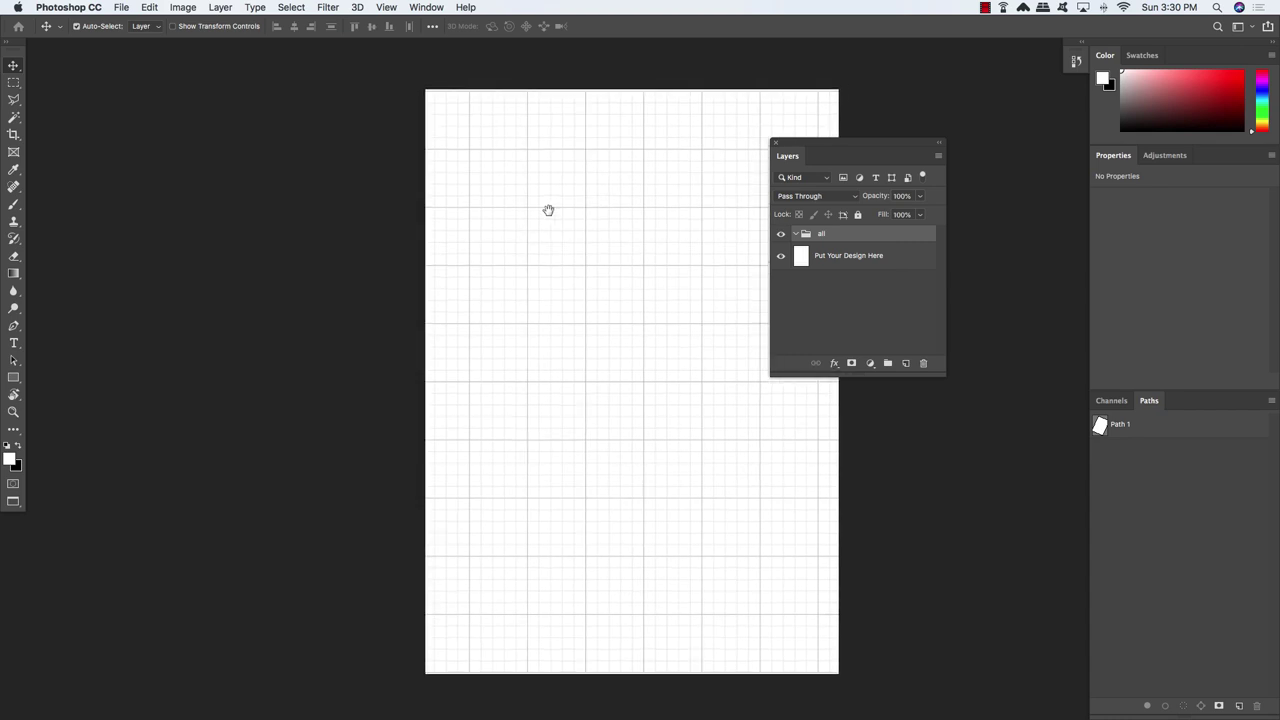
Add a Solid Color fill layer in #93836f directly above the Put Your Design Here layer
{"action": "left_click_drag", "start_coordinate": [823, 143], "coordinate": [805, 93]}
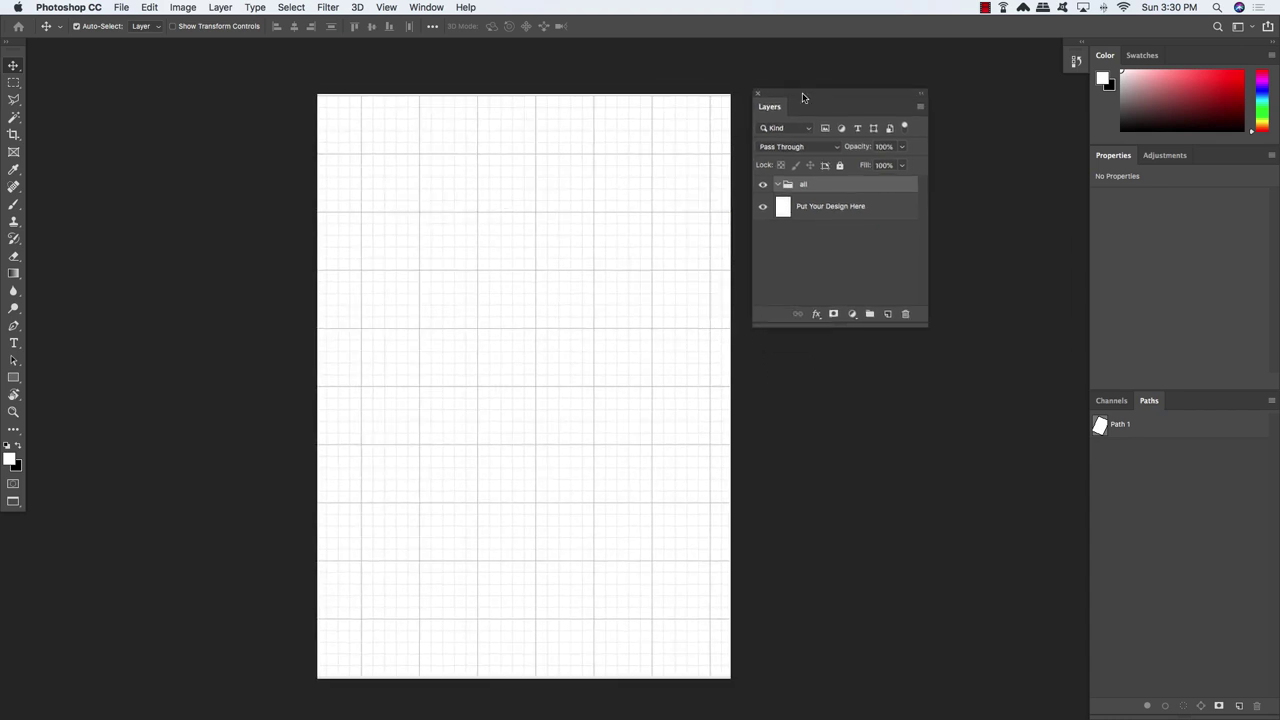
{"action": "left_click", "coordinate": [849, 207]}
{"action": "left_click", "coordinate": [852, 315]}
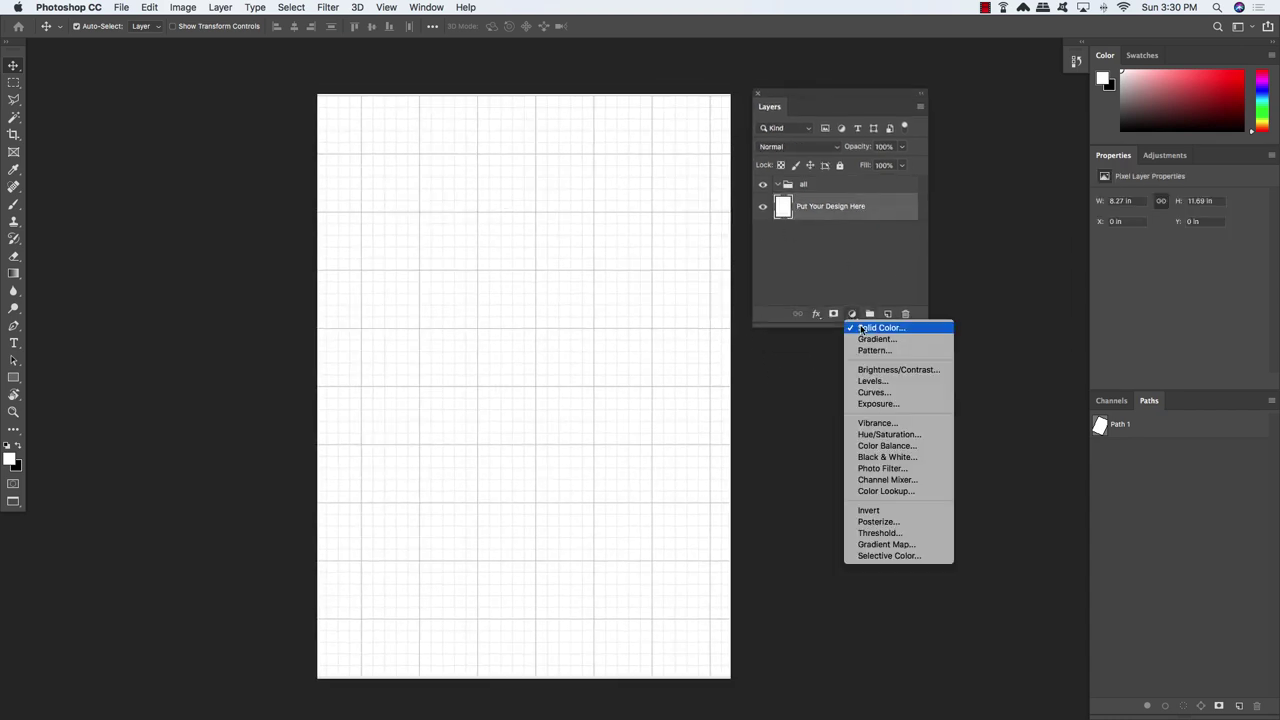
{"action": "left_click", "coordinate": [860, 328]}
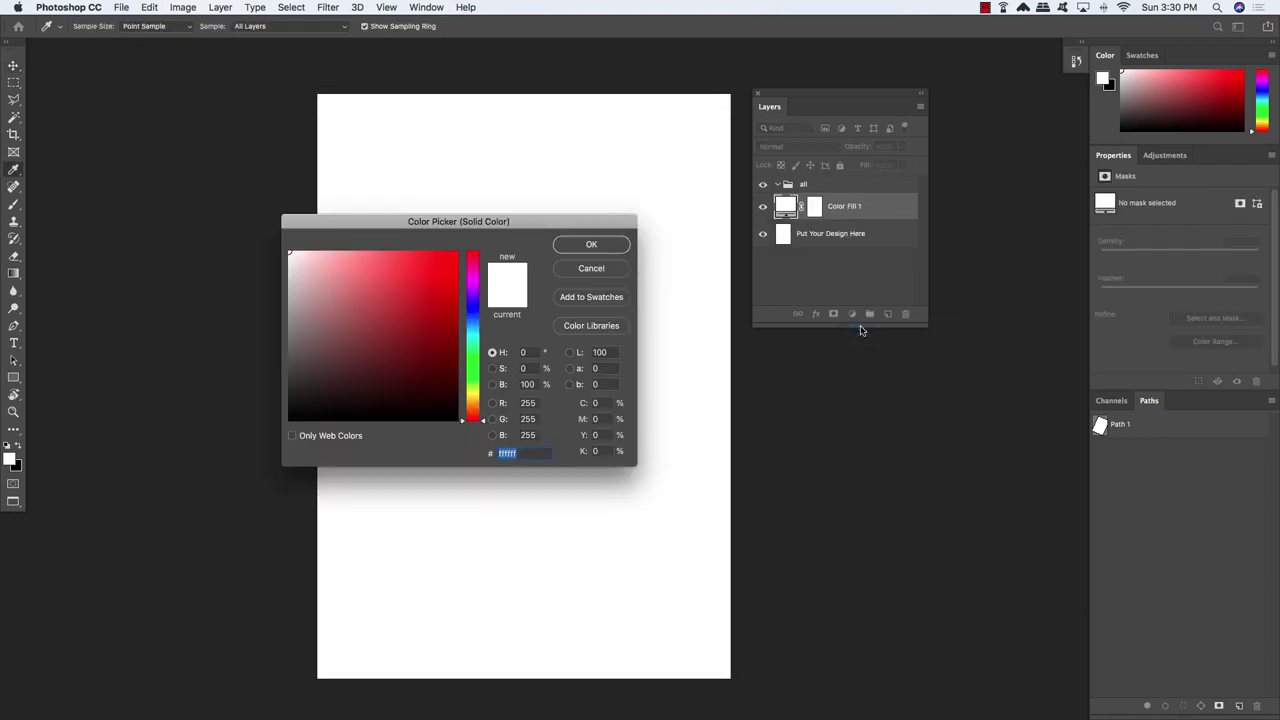
{"action": "type", "text": "9383"}
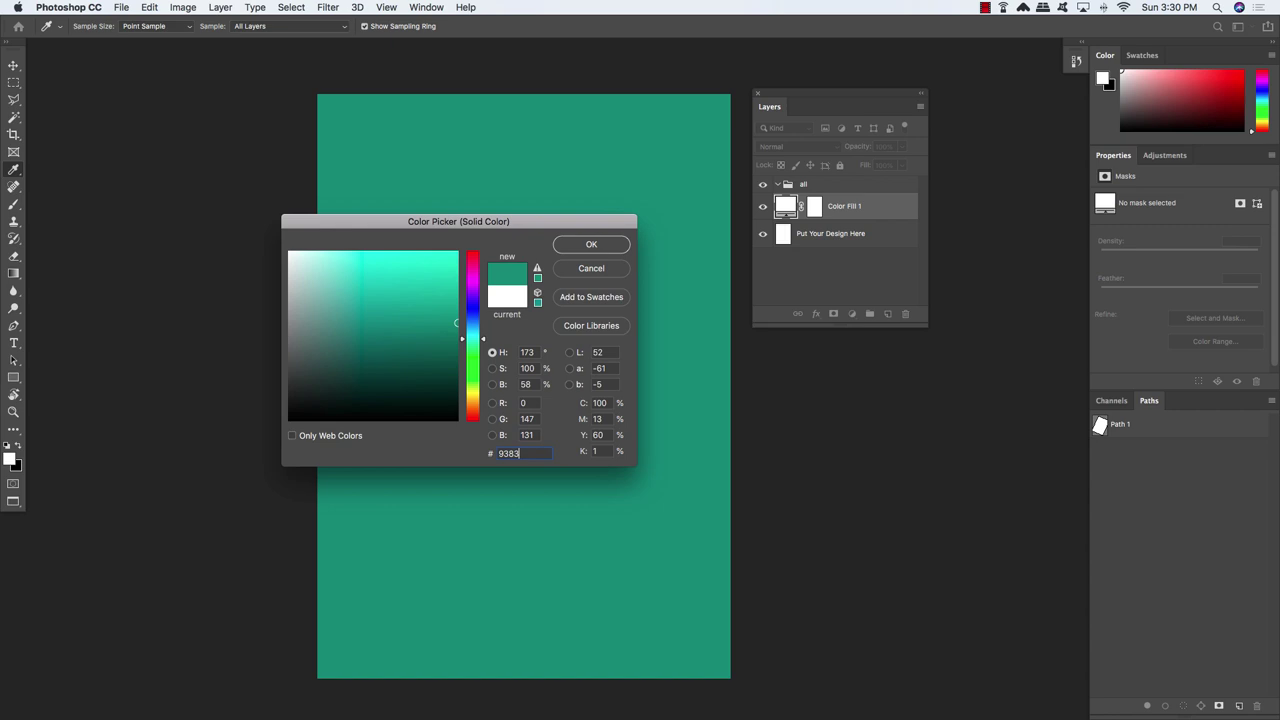
{"action": "type", "text": "6f"}
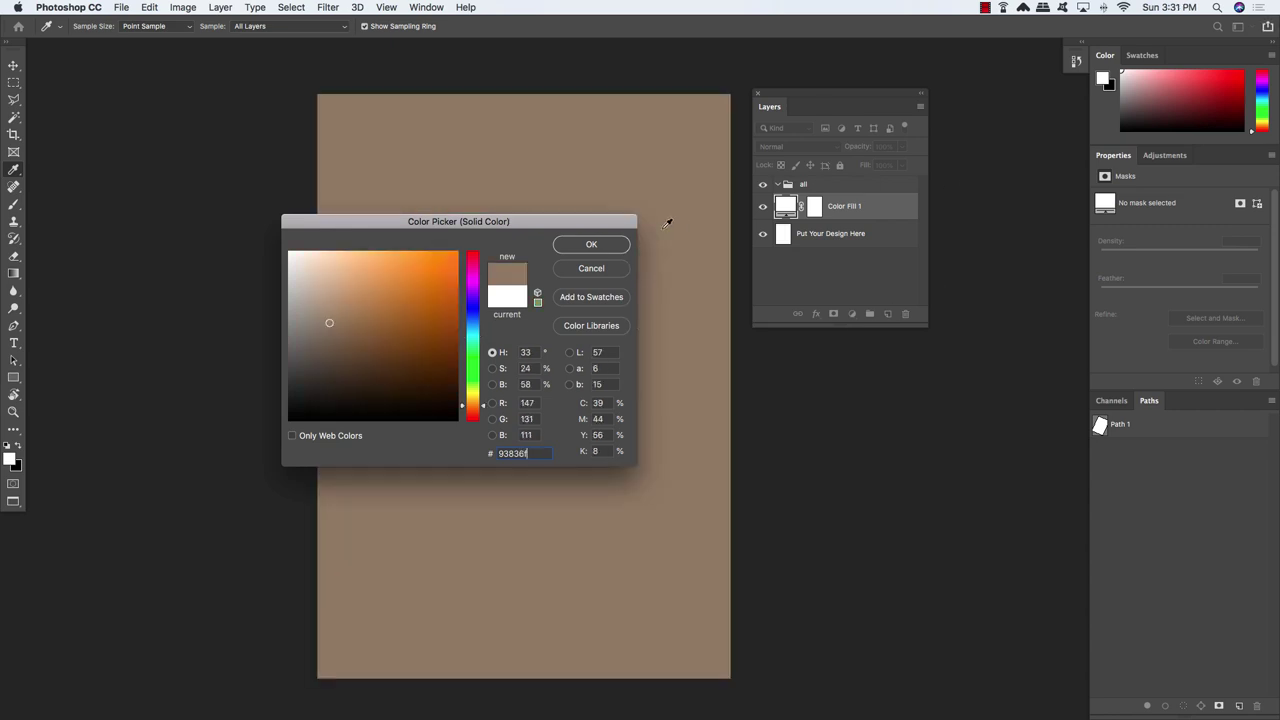
{"action": "left_click", "coordinate": [592, 245]}
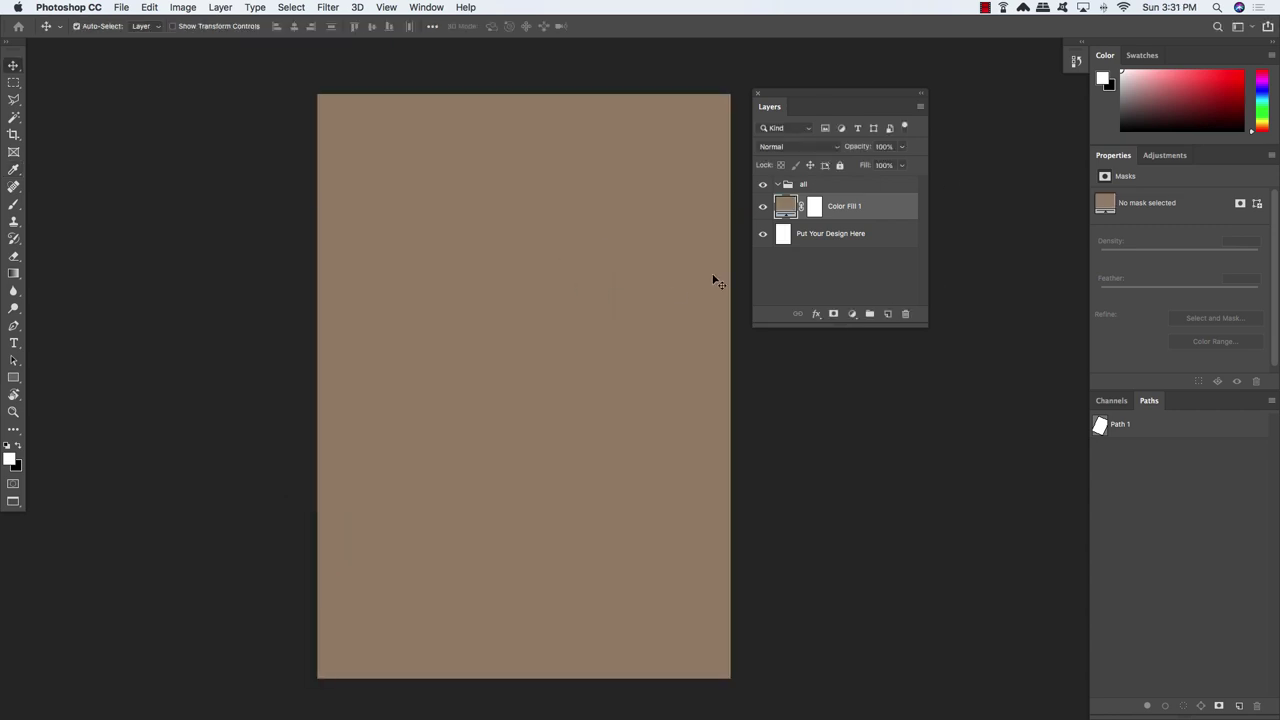
Open Soup.psd from the food images folder inside freebies
{"action": "left_click", "coordinate": [121, 7]}
{"action": "left_click", "coordinate": [126, 44]}
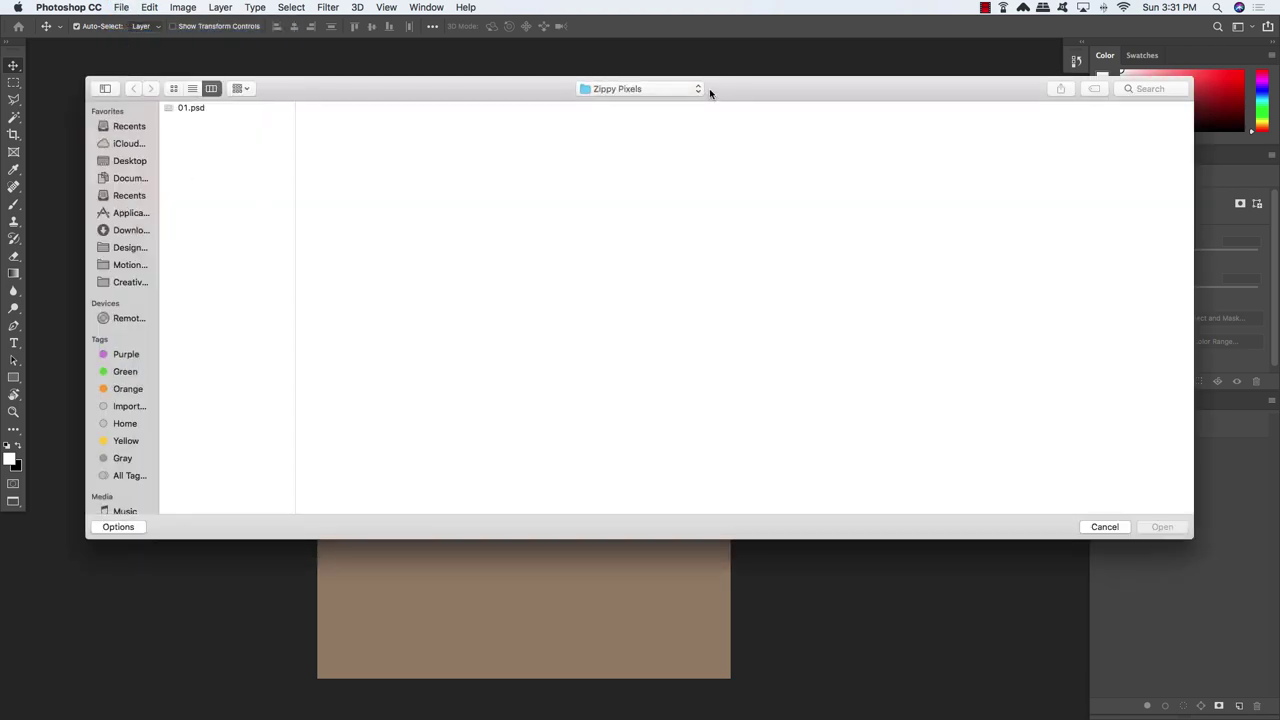
{"action": "left_click", "coordinate": [709, 91]}
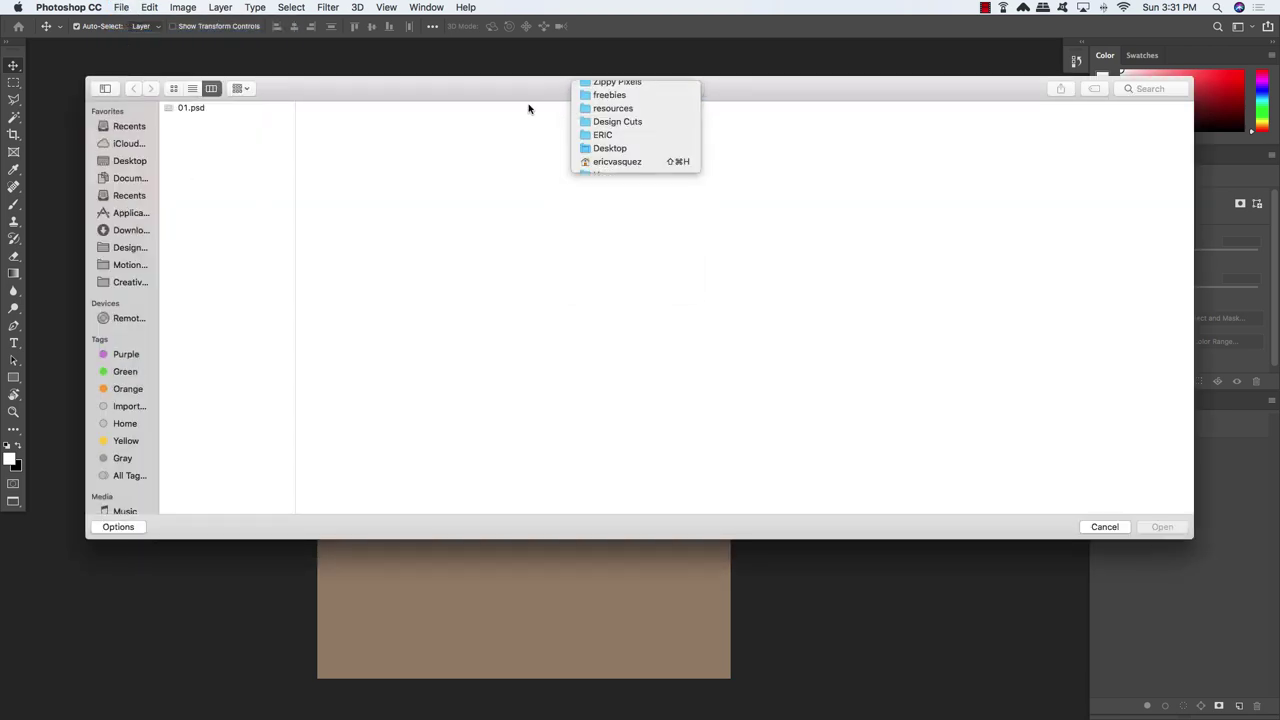
{"action": "left_click", "coordinate": [609, 94]}
{"action": "left_click", "coordinate": [485, 107]}
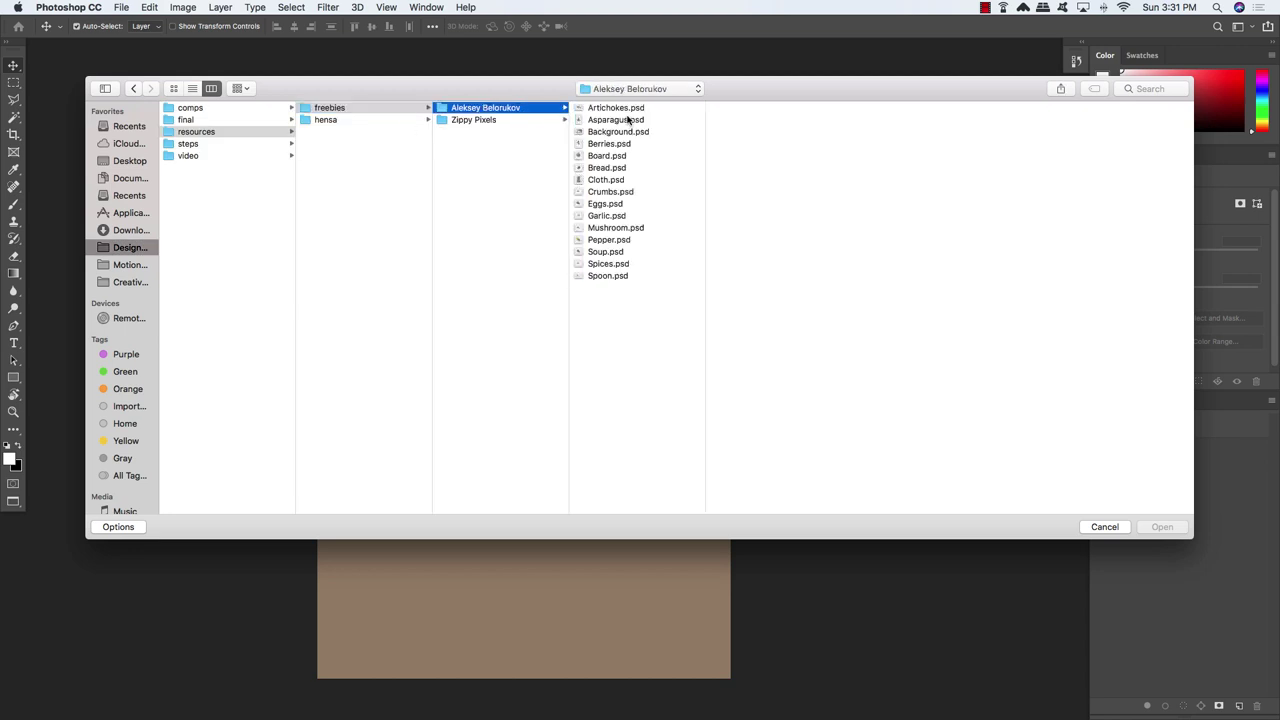
{"action": "left_click", "coordinate": [615, 252]}
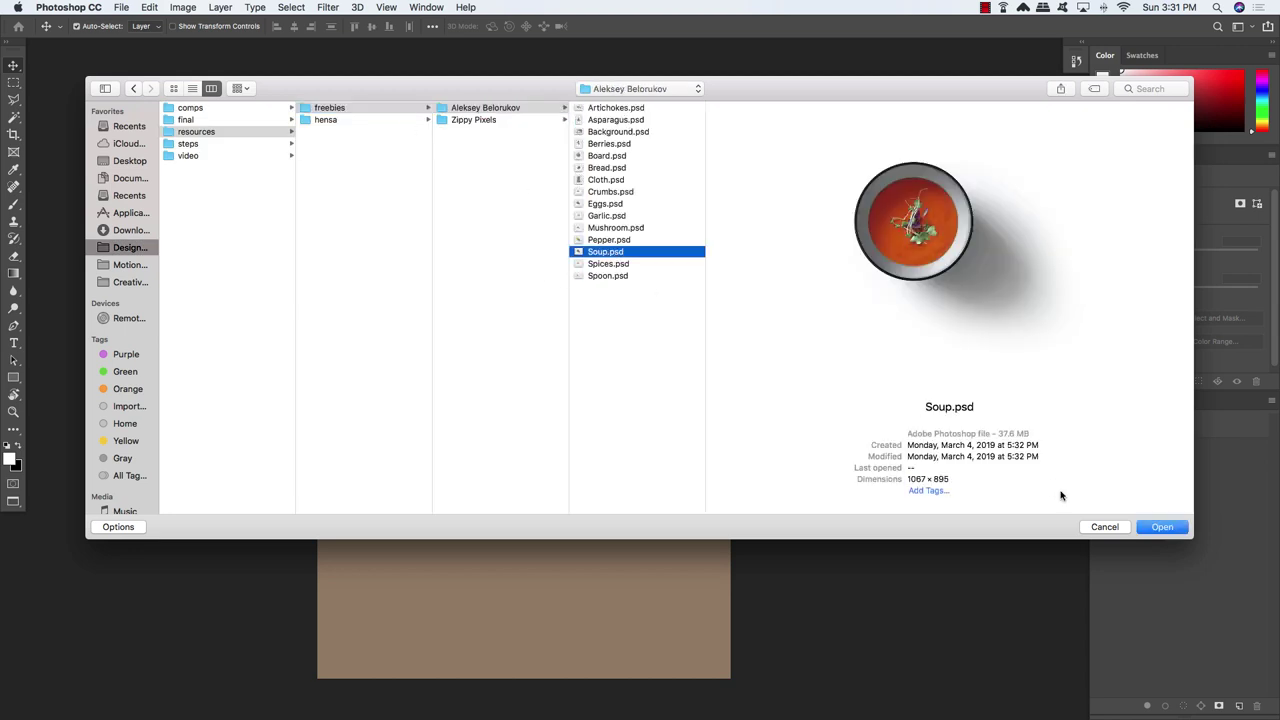
{"action": "left_click", "coordinate": [1162, 527]}
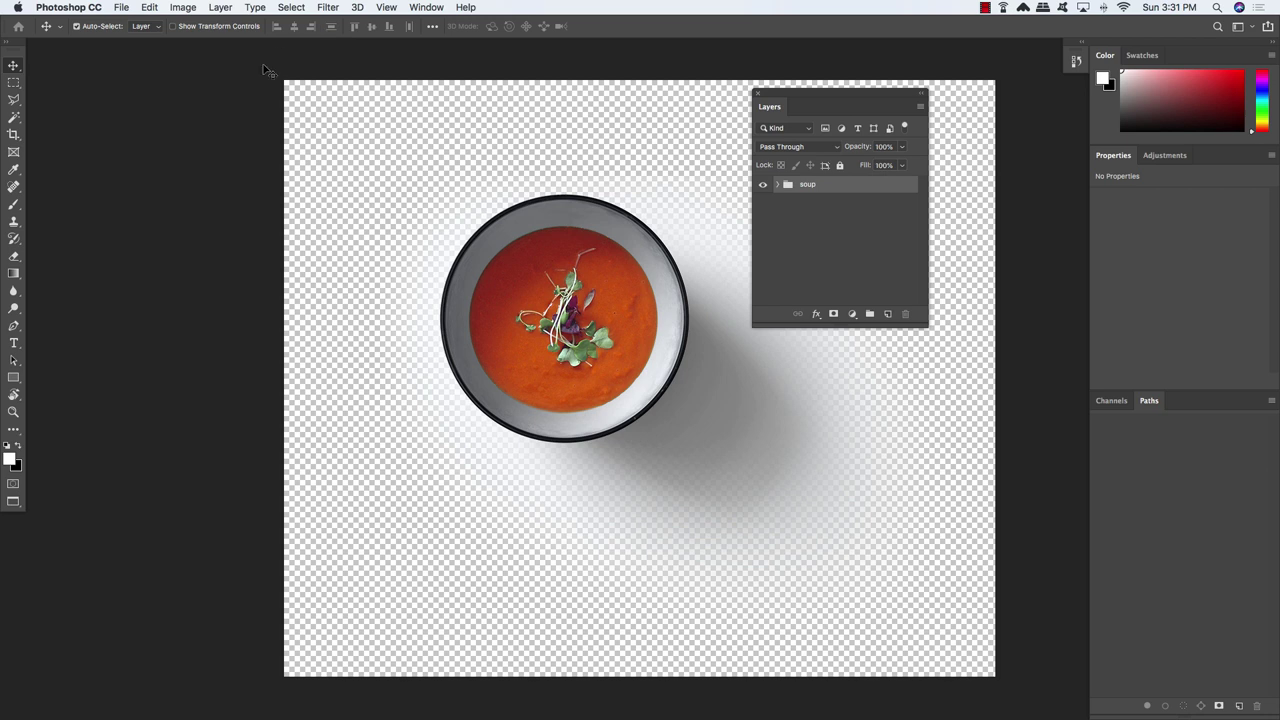
Arrange the documents in separate windows, copy the soup group into Layer 9.psb directly above Color Fill 1, and close Soup.psd
{"action": "key", "text": "f"}
{"action": "key", "text": "f"}
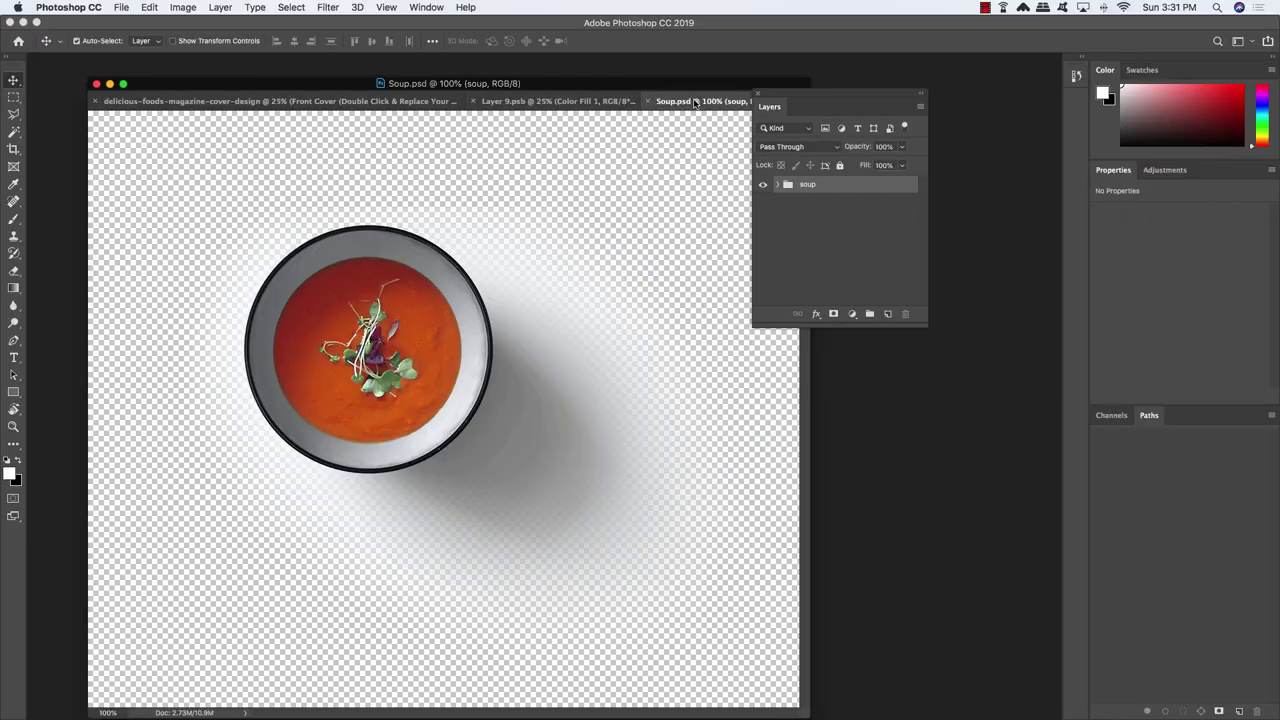
{"action": "left_click_drag", "start_coordinate": [695, 103], "coordinate": [770, 276]}
{"action": "left_click_drag", "start_coordinate": [570, 85], "coordinate": [491, 63]}
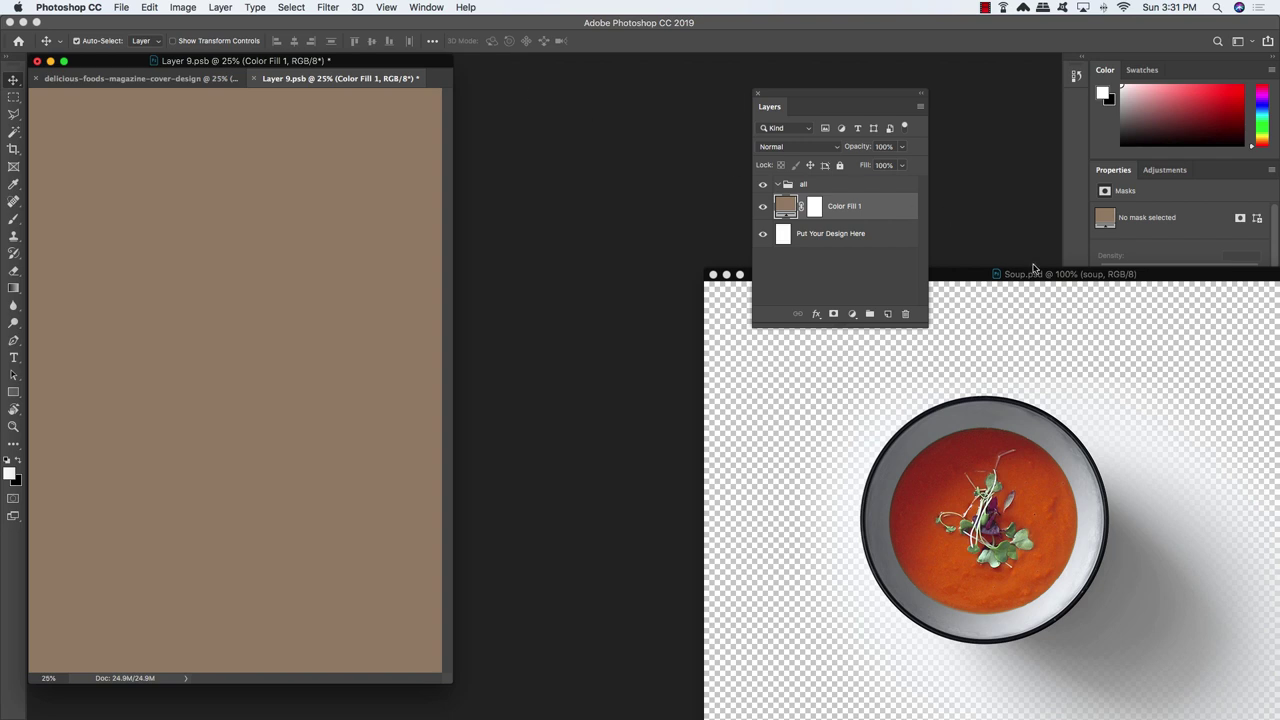
{"action": "left_click_drag", "start_coordinate": [1035, 272], "coordinate": [760, 175]}
{"action": "left_click_drag", "start_coordinate": [850, 195], "coordinate": [285, 303]}
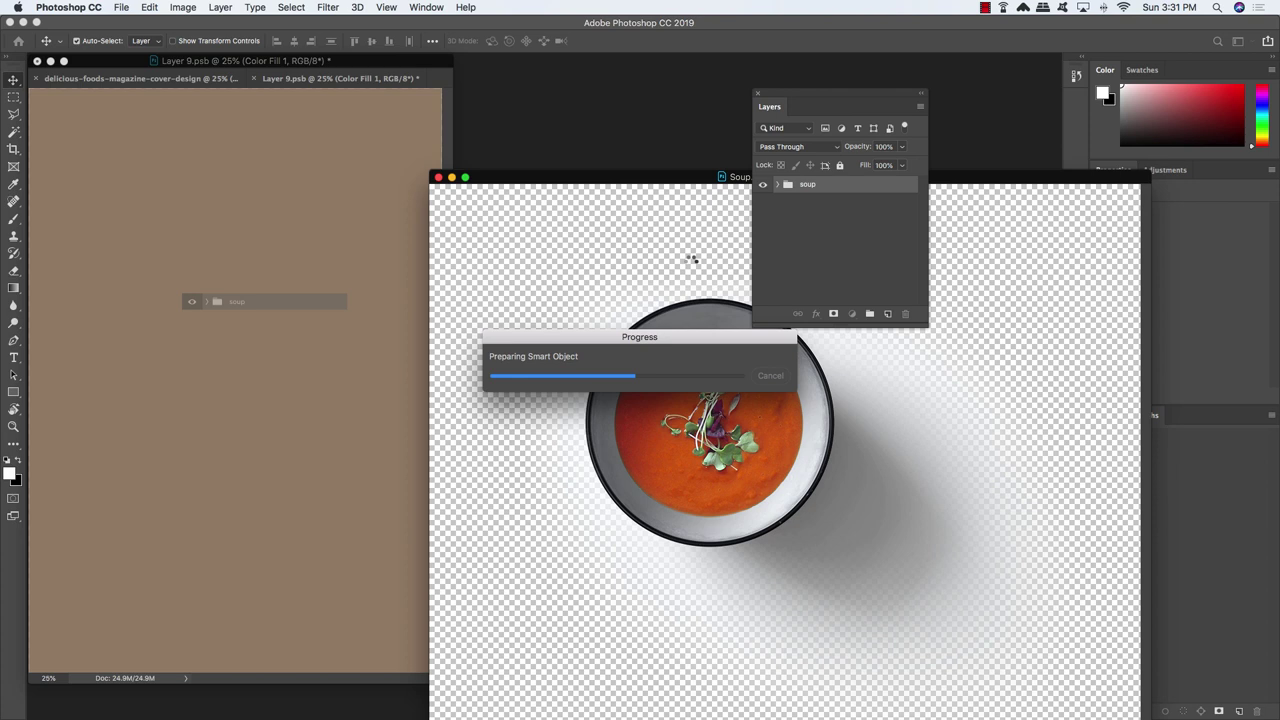
{"action": "key", "text": "super+w"}
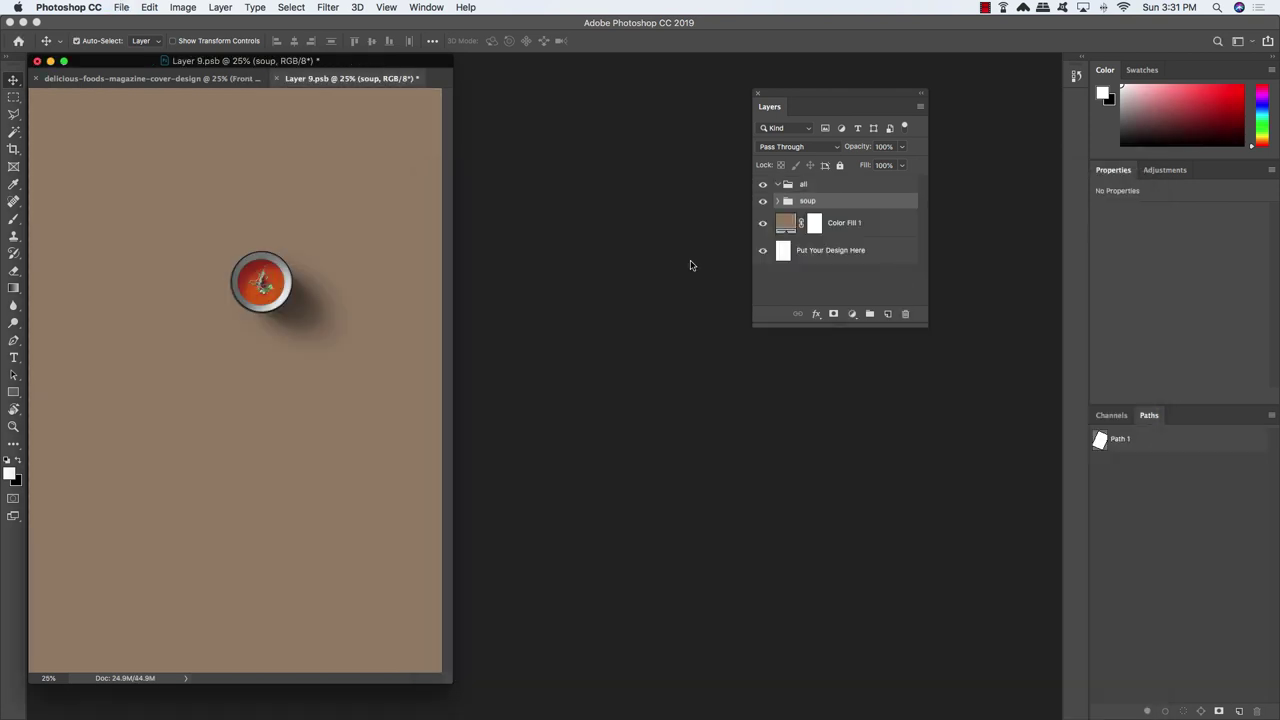
In full-screen view, scale the soup group to about 442% and center the bowl horizontally in the upper half of the cover
{"action": "key", "text": "f"}
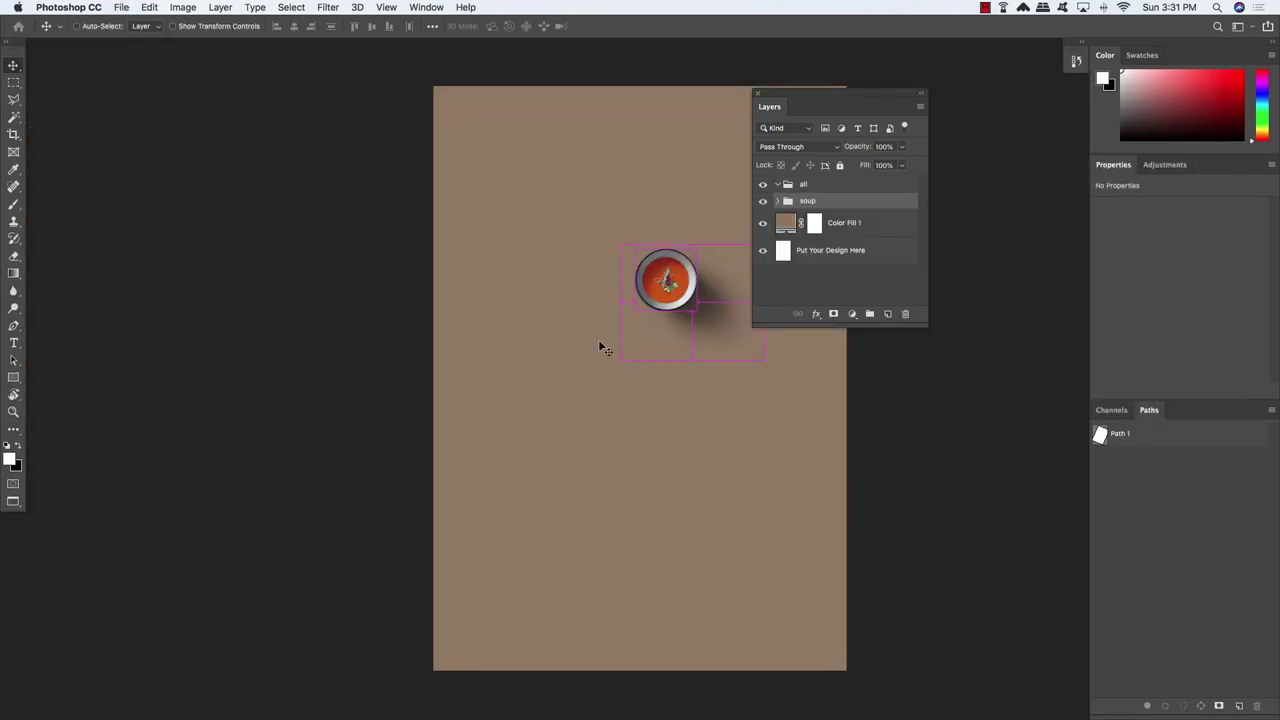
{"action": "key", "text": "super+t"}
{"action": "scroll", "coordinate": [630, 352], "scroll_direction": "right", "scroll_amount": 5}
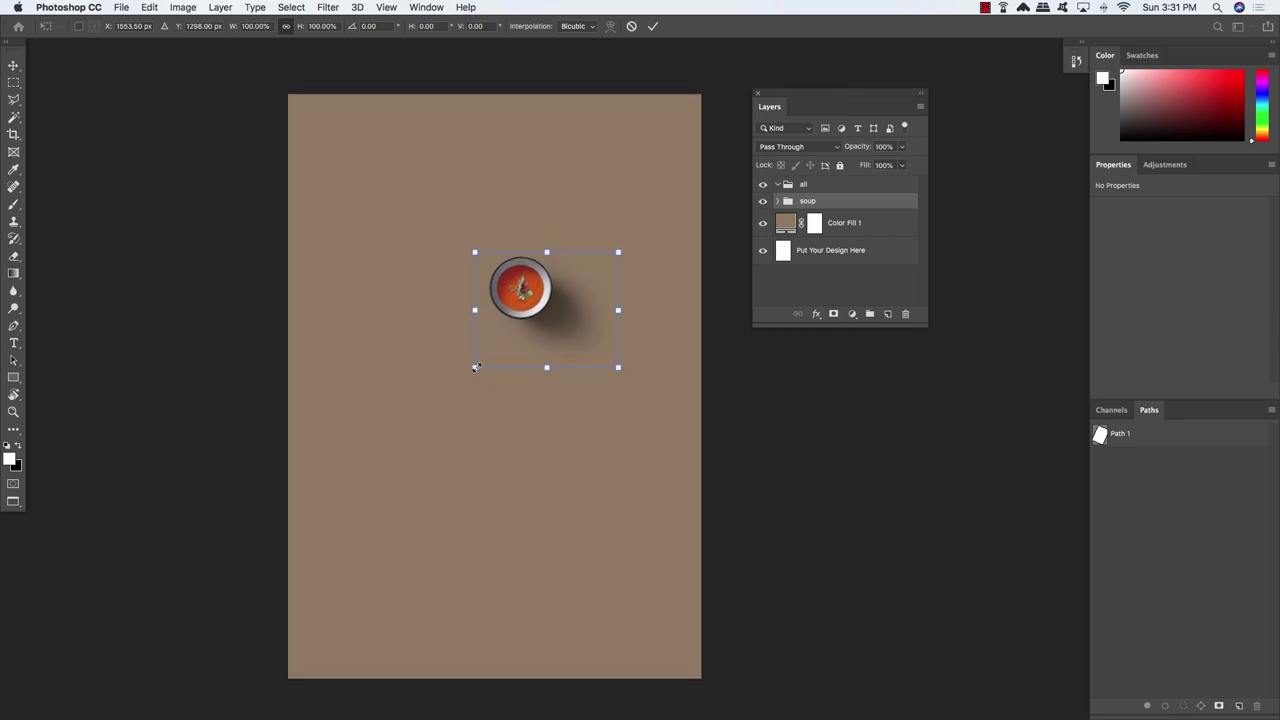
{"action": "left_click_drag", "start_coordinate": [470, 370], "coordinate": [229, 562]}
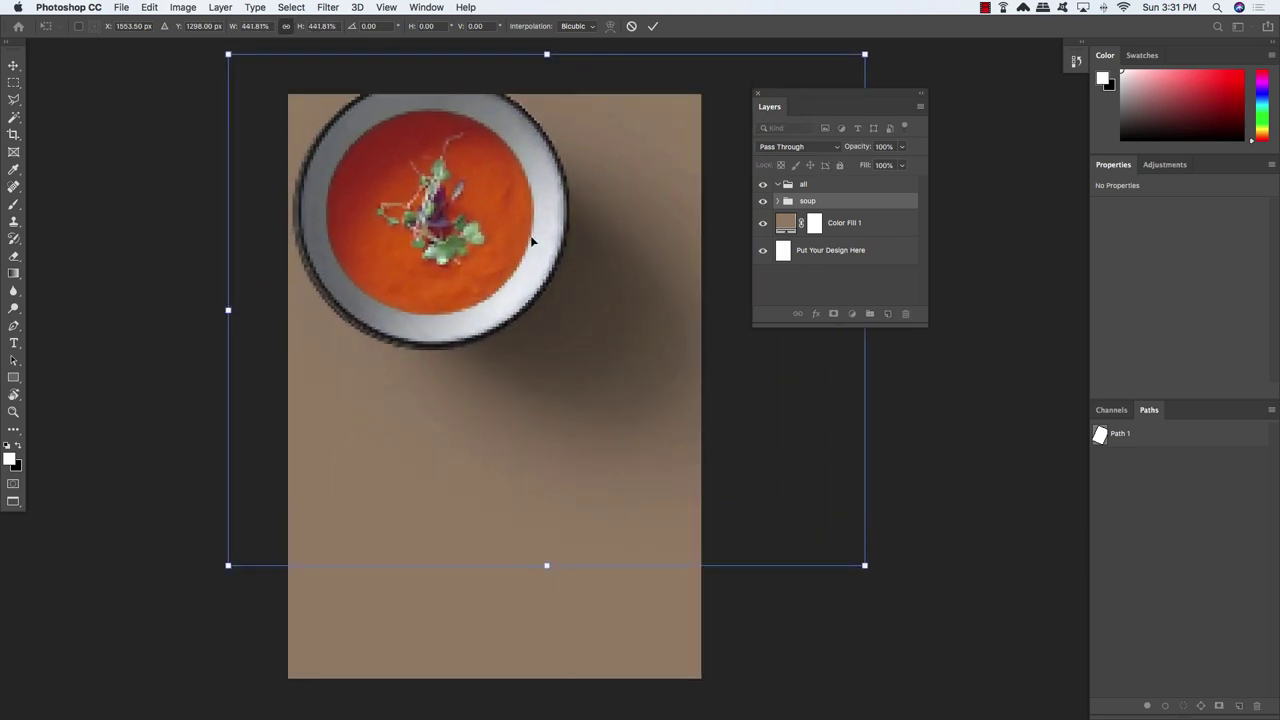
{"action": "left_click_drag", "start_coordinate": [529, 240], "coordinate": [591, 333]}
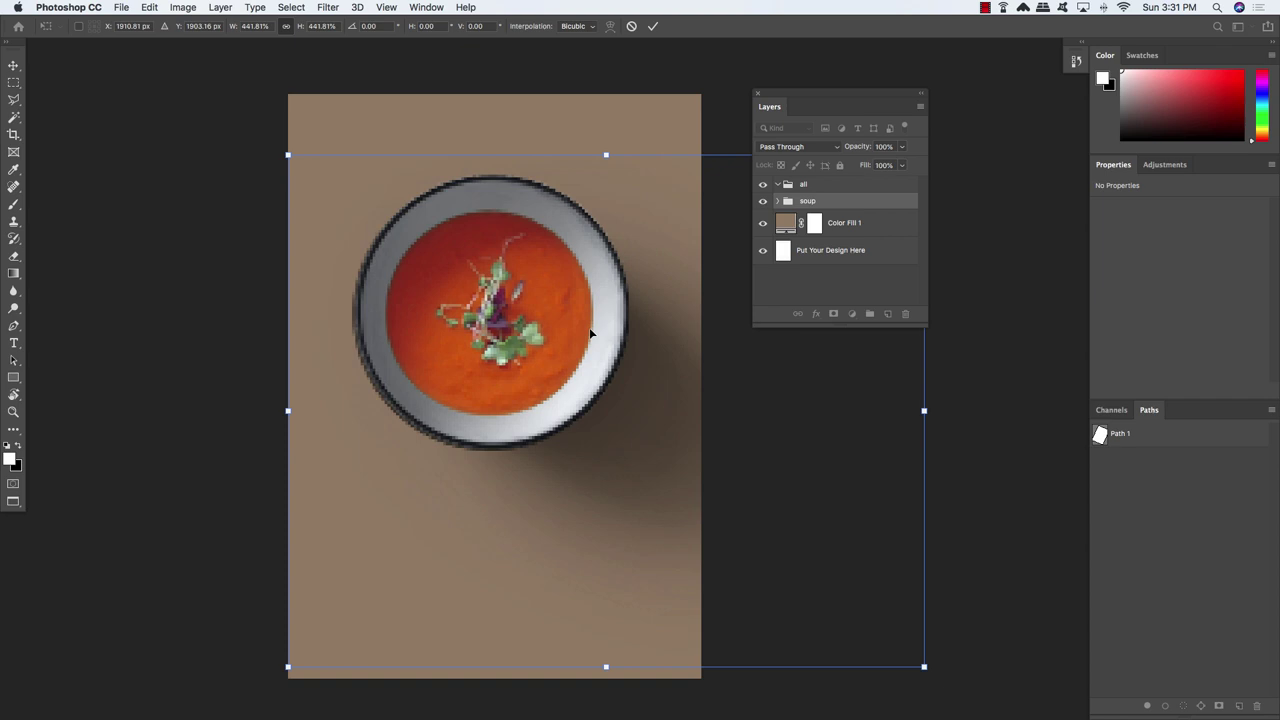
{"action": "key", "text": "Return"}
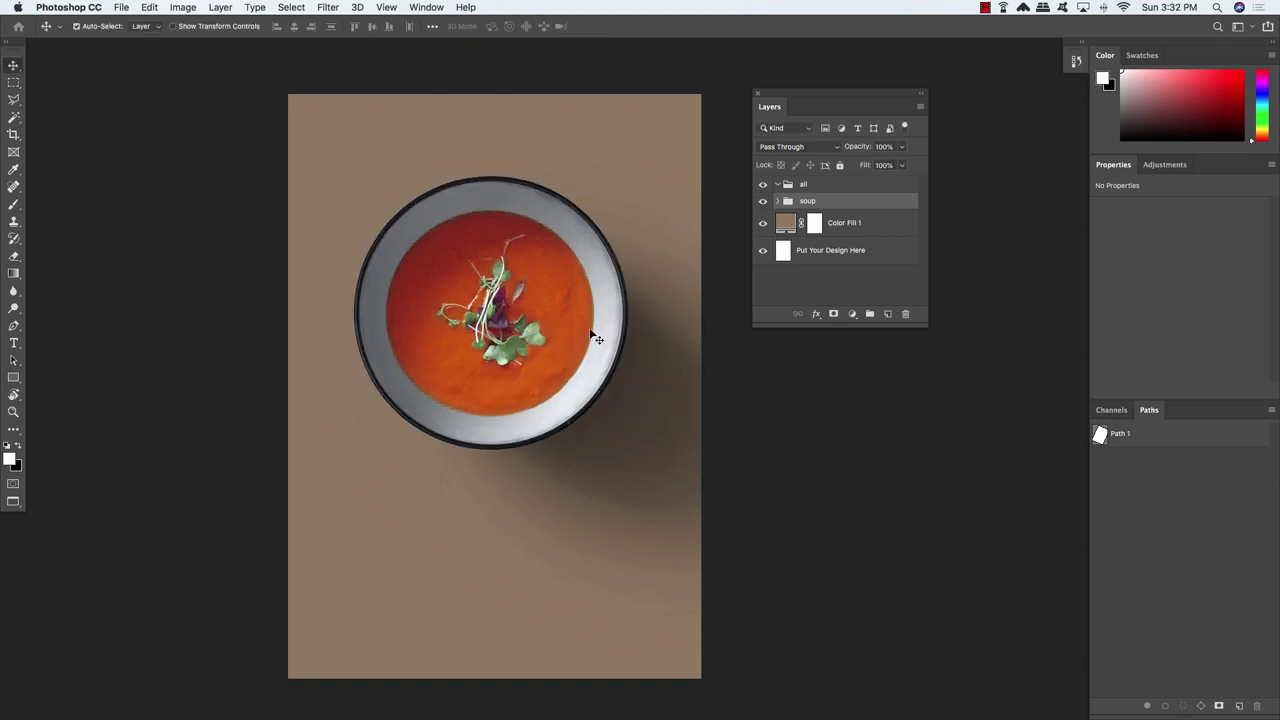
Open Garlic.psd from the same food images folder
{"action": "left_click", "coordinate": [120, 7]}
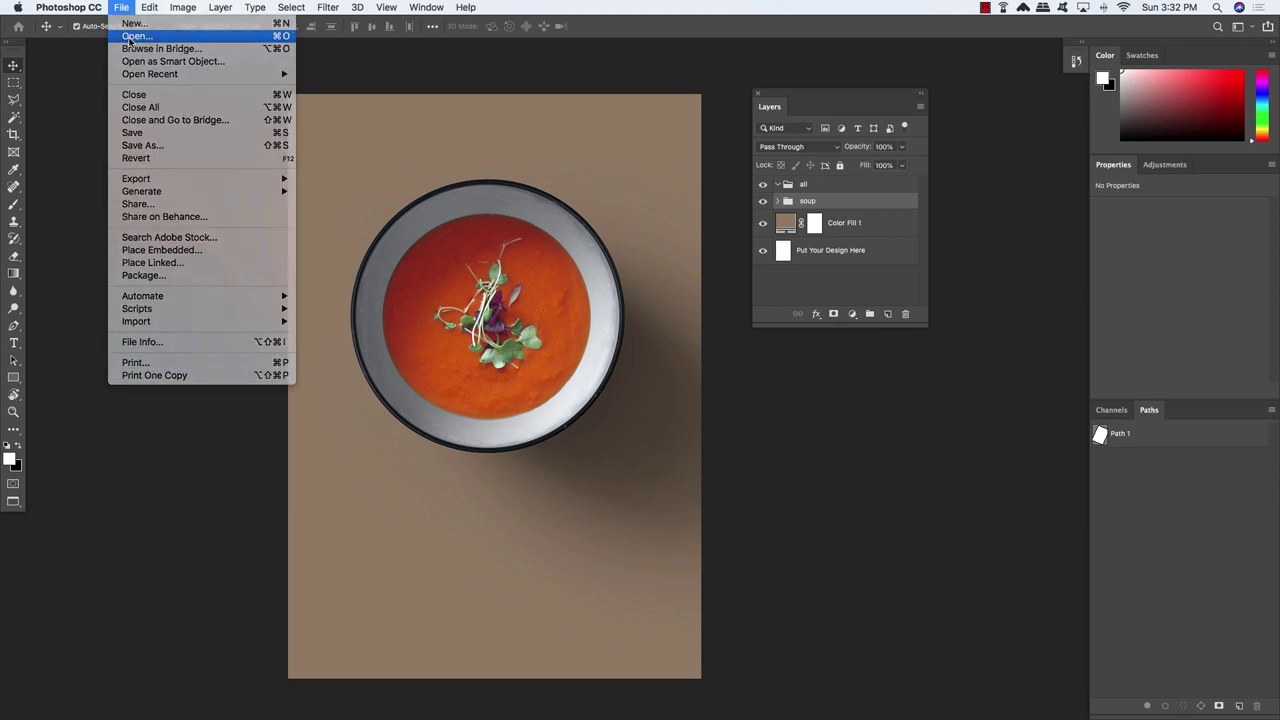
{"action": "left_click", "coordinate": [332, 56]}
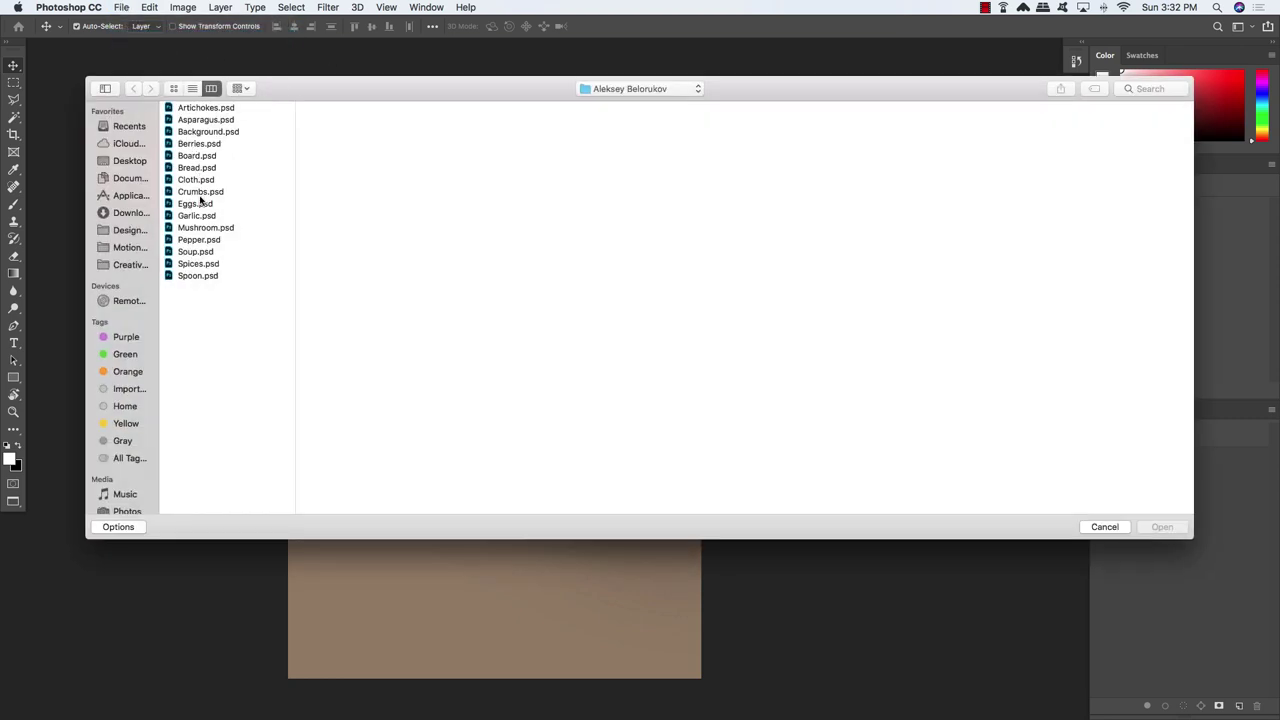
{"action": "left_click", "coordinate": [197, 216]}
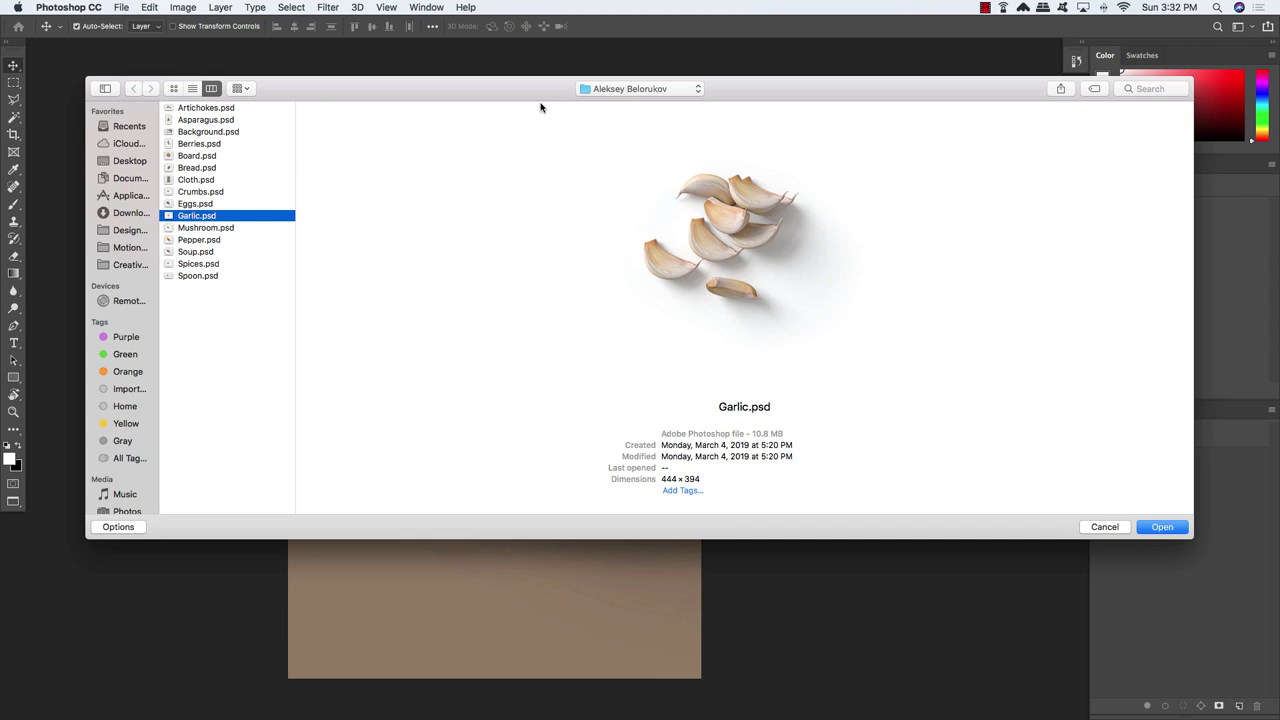
{"action": "key", "text": "Return"}
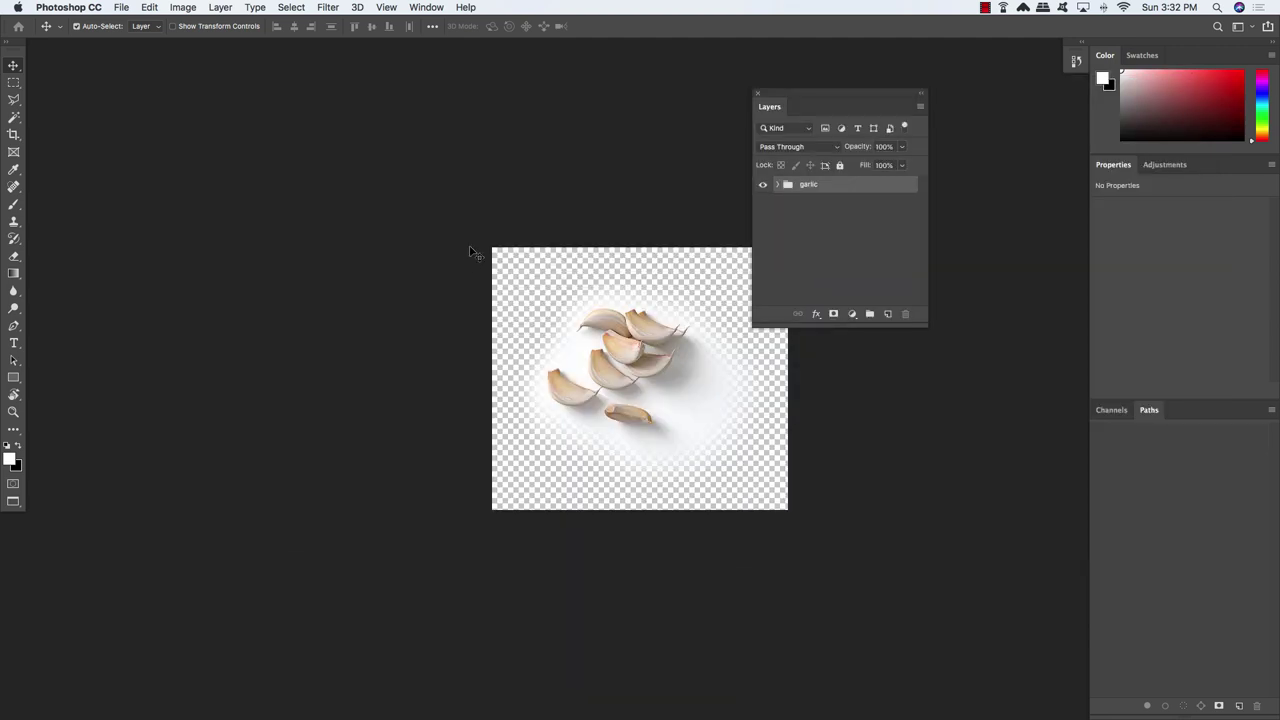
Copy the garlic group into Layer 9.psb with its colors converted, close Garlic.psd, and enlarge the cover document window
{"action": "key", "text": "f"}
{"action": "key", "text": "f"}
{"action": "left_click_drag", "start_coordinate": [298, 78], "coordinate": [234, 175]}
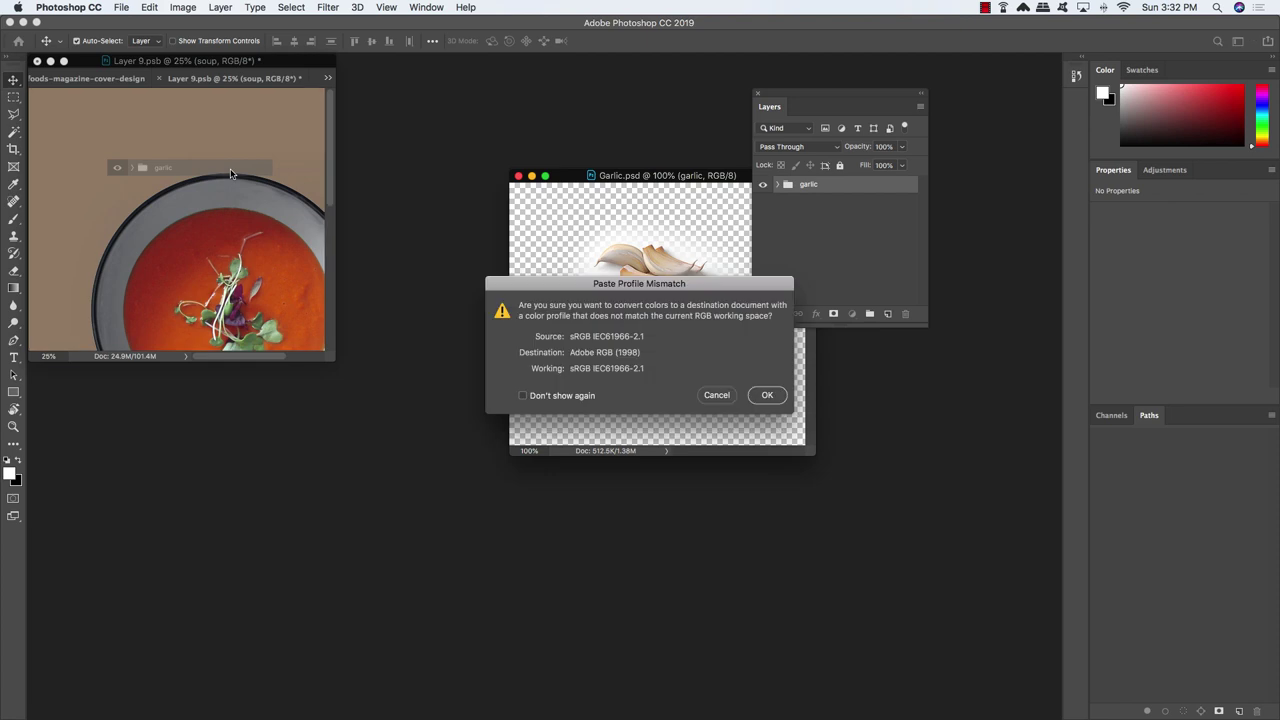
{"action": "left_click", "coordinate": [767, 396]}
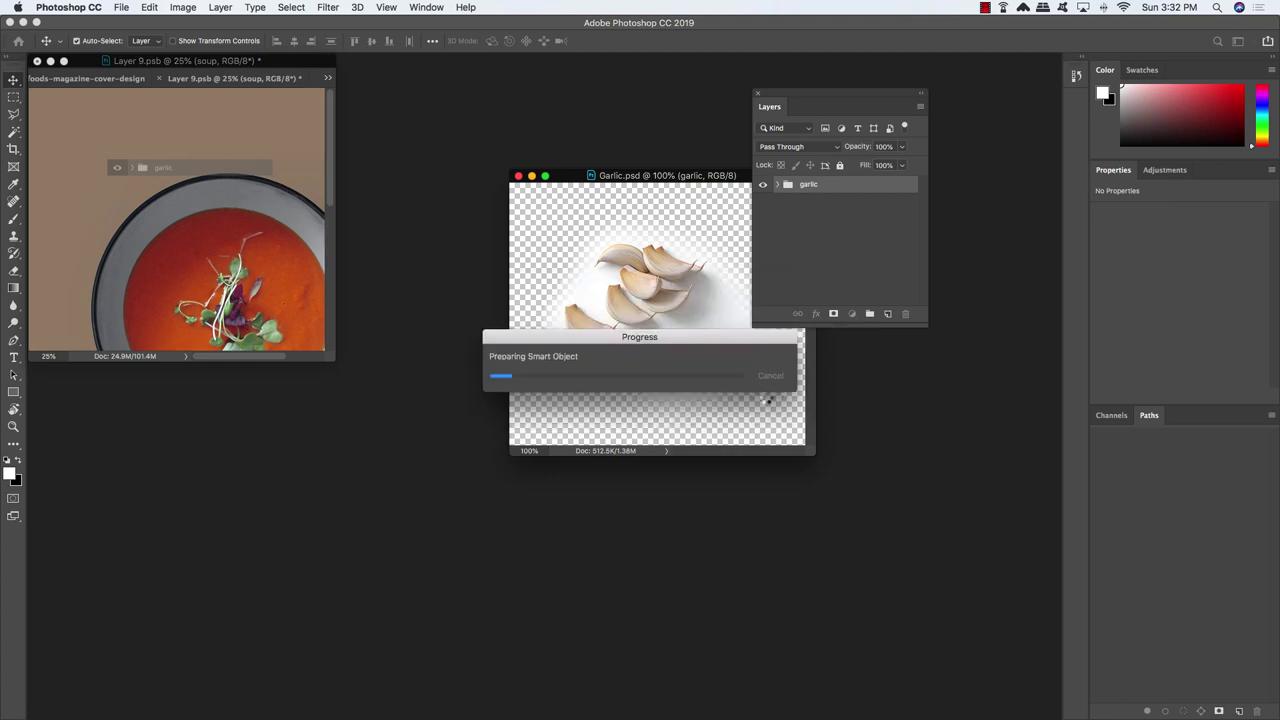
{"action": "left_click", "coordinate": [640, 178]}
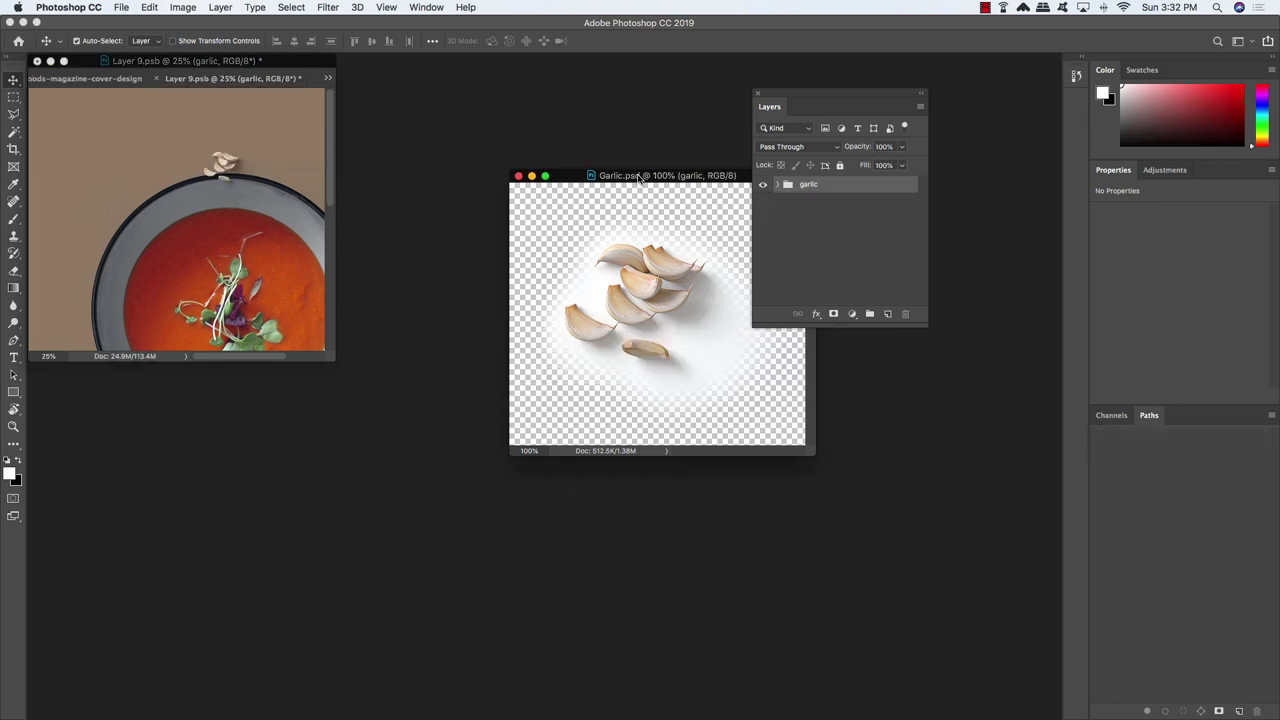
{"action": "key", "text": "super+w"}
{"action": "left_click_drag", "start_coordinate": [333, 362], "coordinate": [980, 685]}
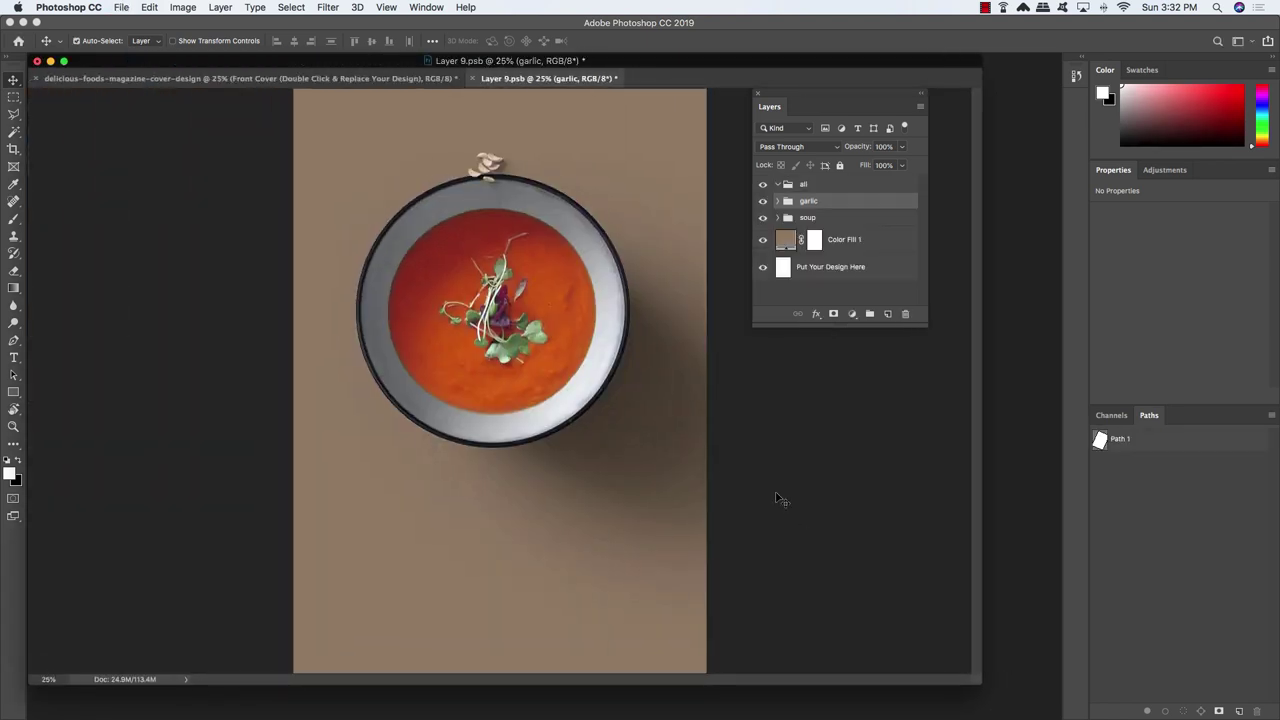
Scale the garlic group to about 213%, rotate it about 18 degrees, and place it in the cover's upper-right corner
{"action": "key", "text": "super+t"}
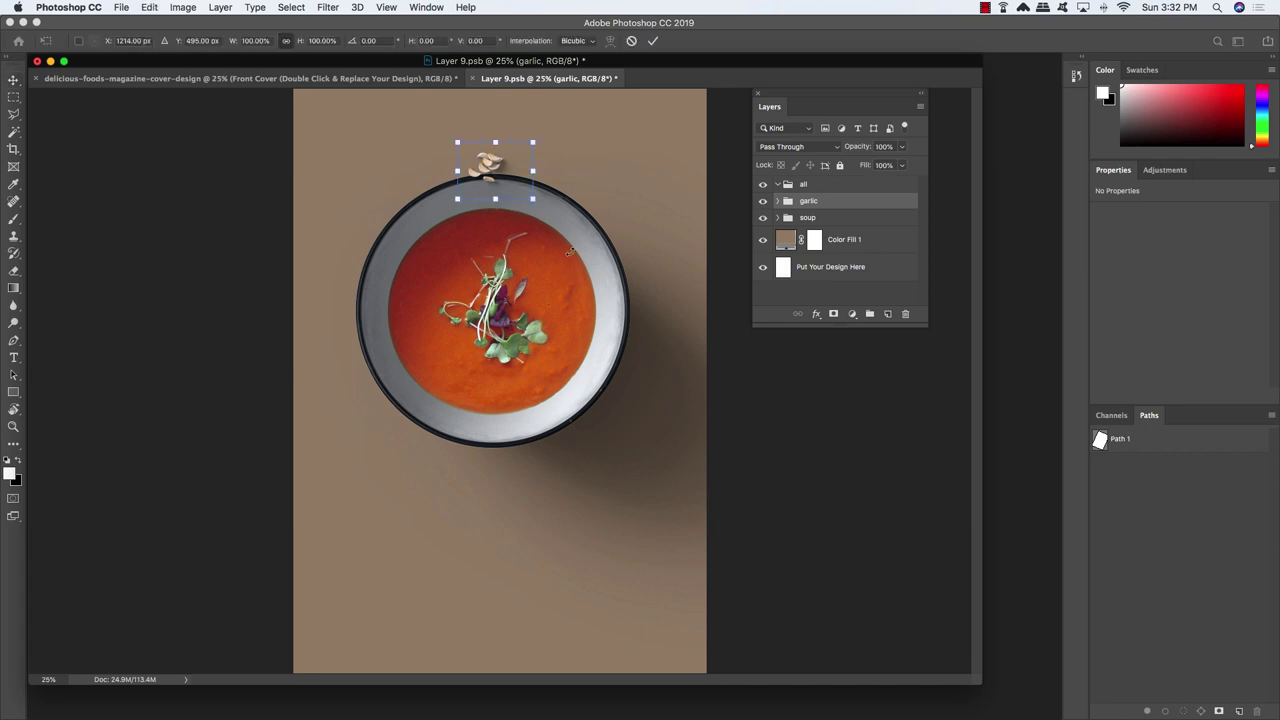
{"action": "left_click_drag", "start_coordinate": [533, 198], "coordinate": [685, 258]}
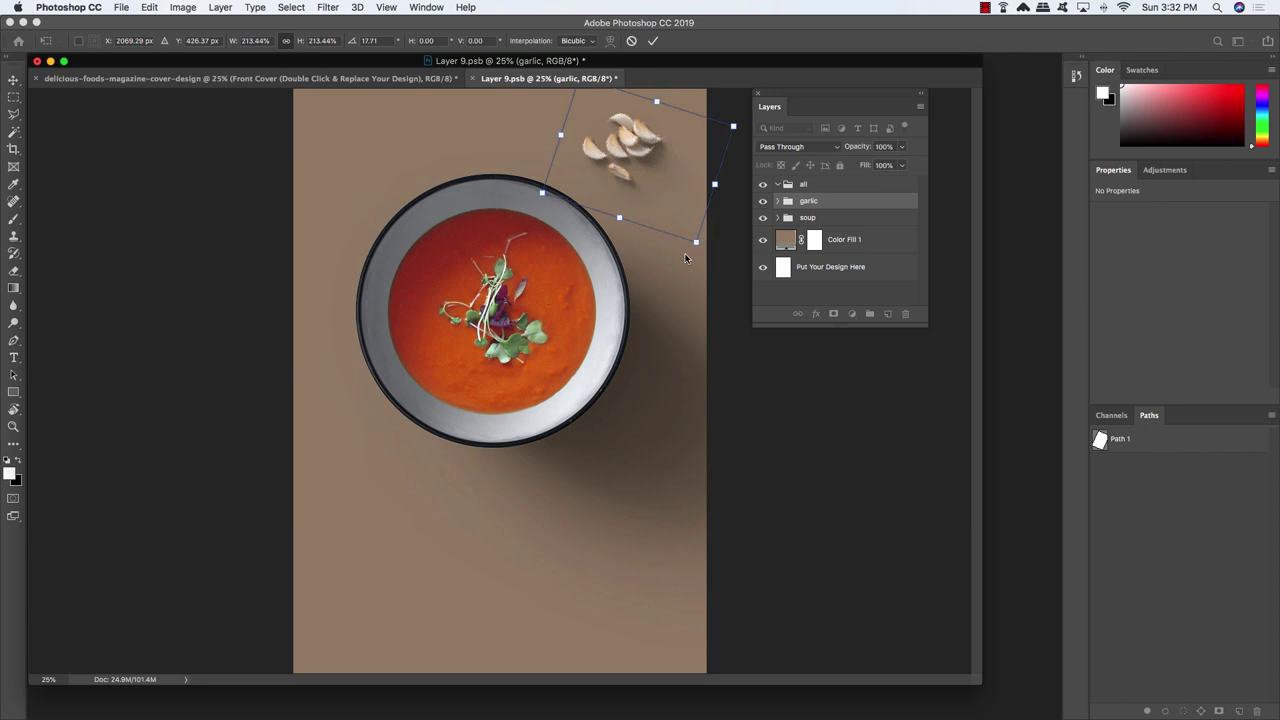
{"action": "key", "text": "Return"}
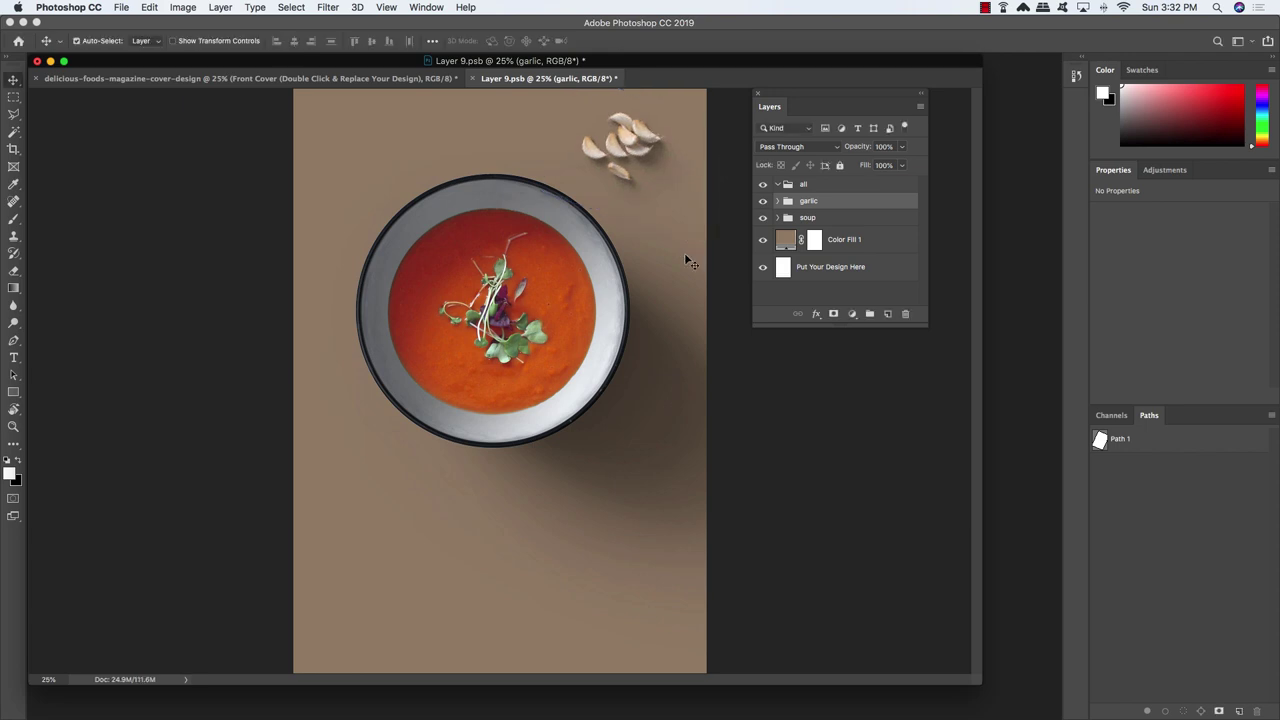
Open Crumbs.psd from the same food images folder
{"action": "left_click", "coordinate": [121, 7]}
{"action": "left_click", "coordinate": [125, 37]}
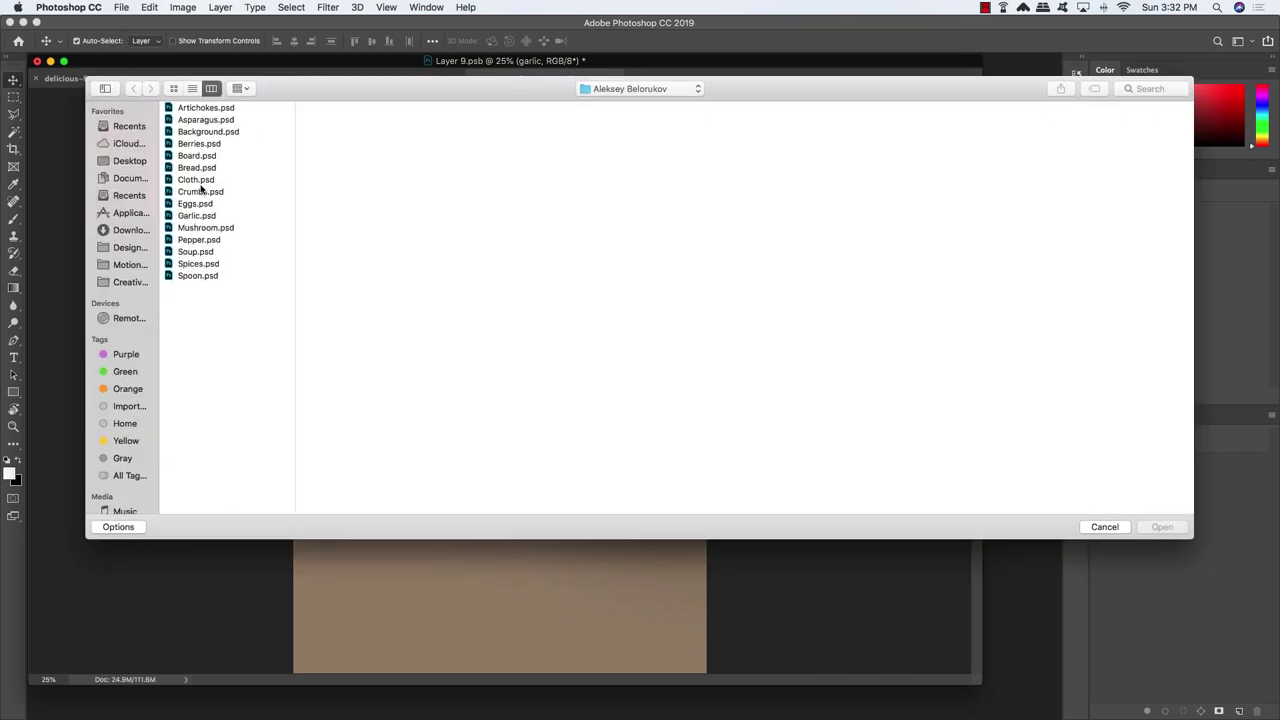
{"action": "left_click", "coordinate": [204, 192]}
{"action": "key", "text": "Return"}
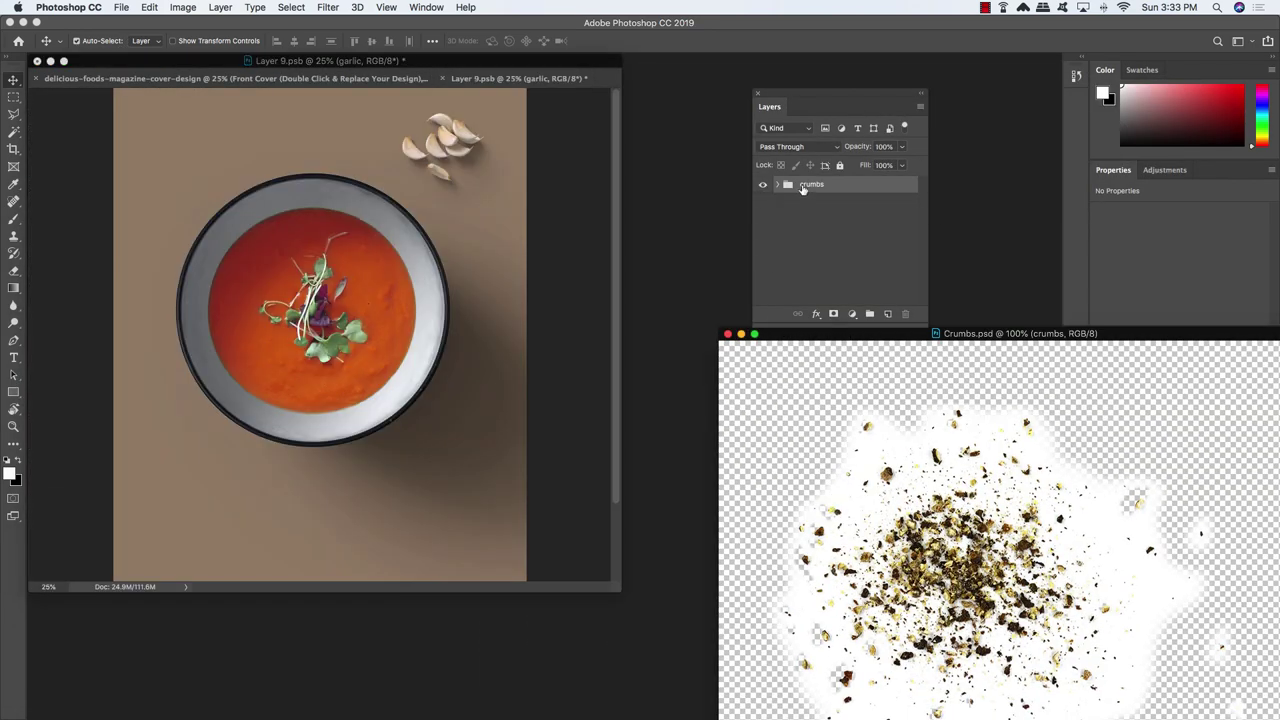
Copy the crumbs group into Layer 9.psb with its colors converted, and close Crumbs.psd
{"action": "left_click_drag", "start_coordinate": [802, 188], "coordinate": [192, 197]}
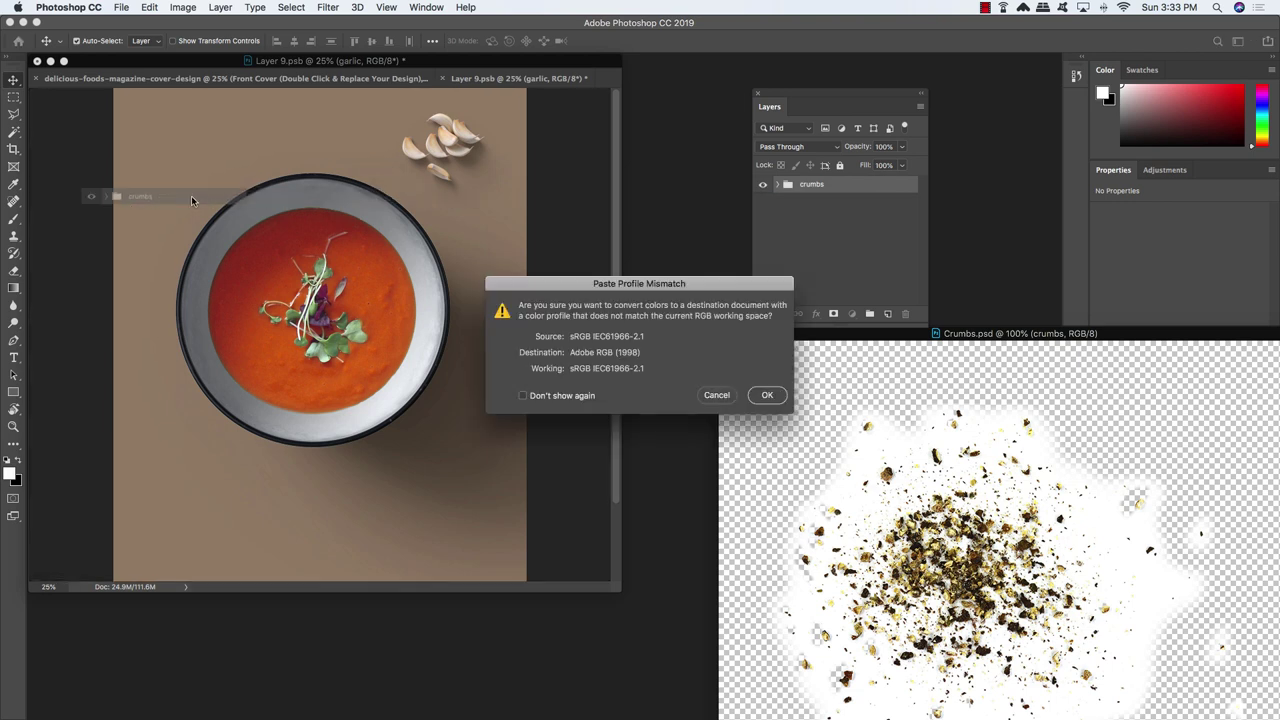
{"action": "left_click", "coordinate": [766, 396]}
{"action": "left_click", "coordinate": [727, 335]}
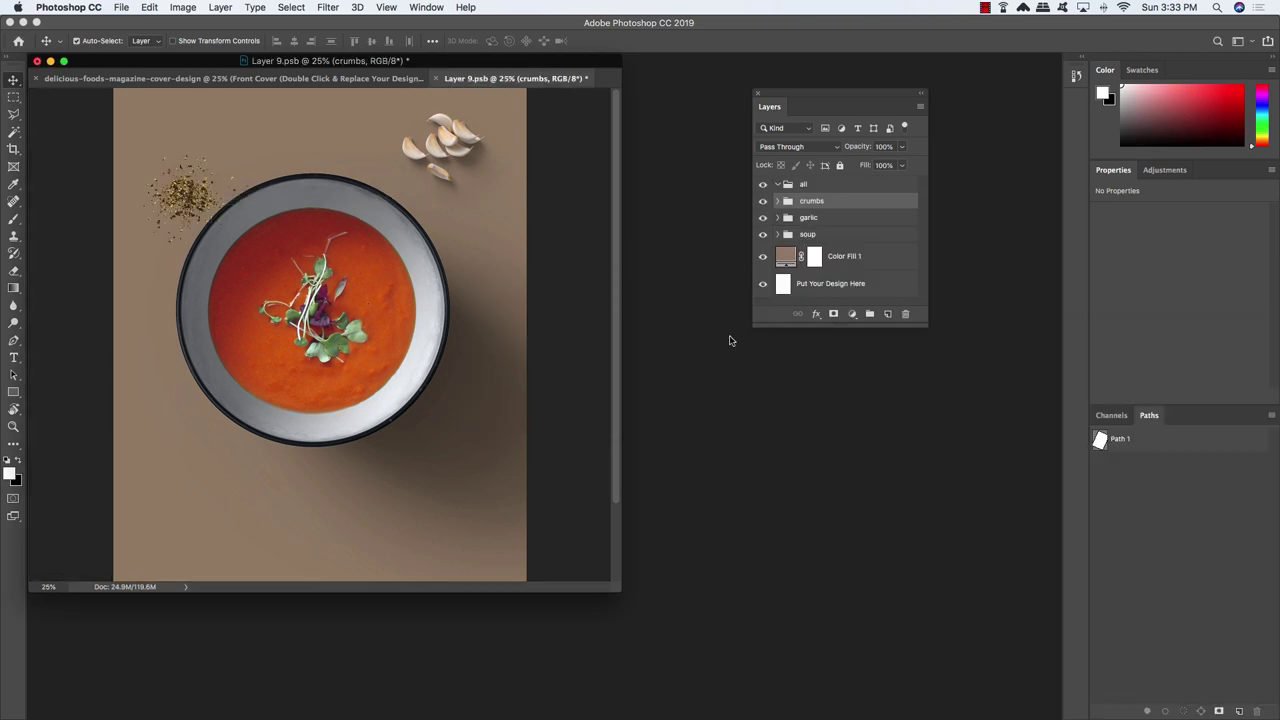
Stack the crumbs group beneath the soup group, scaled to about 215% and rotated about -18 degrees behind the bowl's upper-left rim
{"action": "left_click_drag", "start_coordinate": [863, 209], "coordinate": [830, 246]}
{"action": "key", "text": "f"}
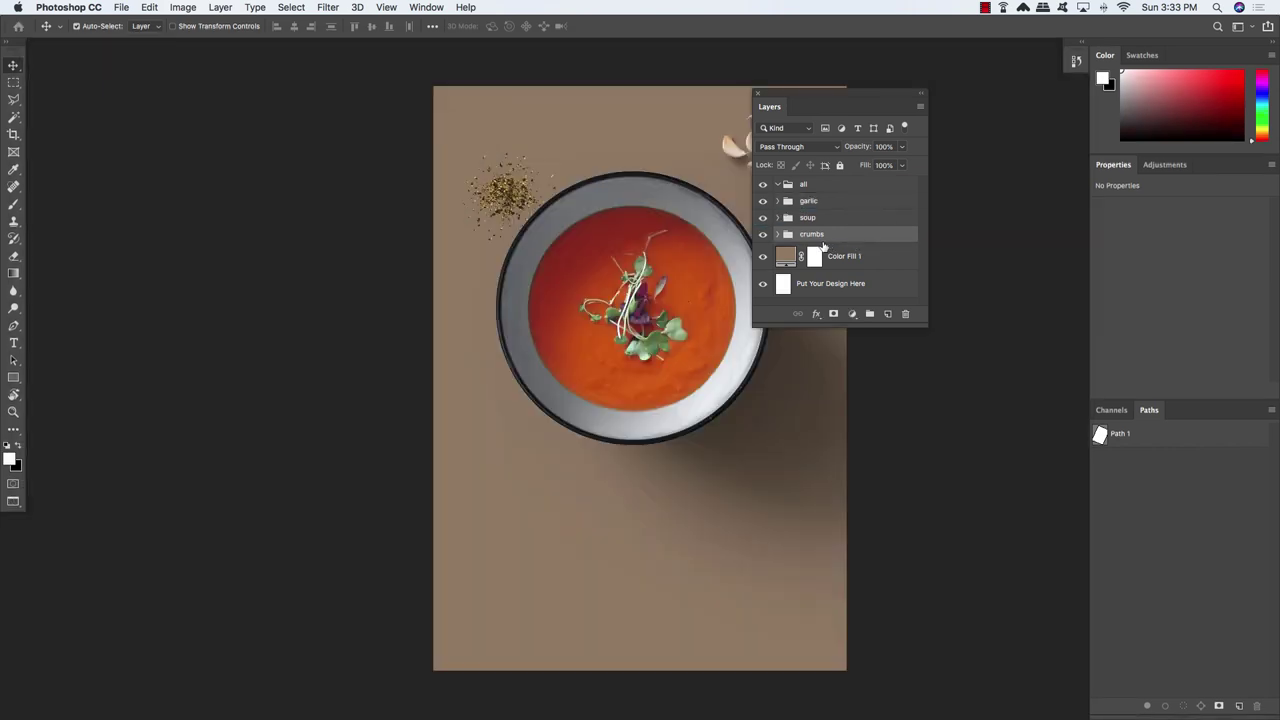
{"action": "key", "text": "ctrl+t"}
{"action": "left_click_drag", "start_coordinate": [577, 240], "coordinate": [652, 288]}
{"action": "left_click_drag", "start_coordinate": [543, 191], "coordinate": [599, 247]}
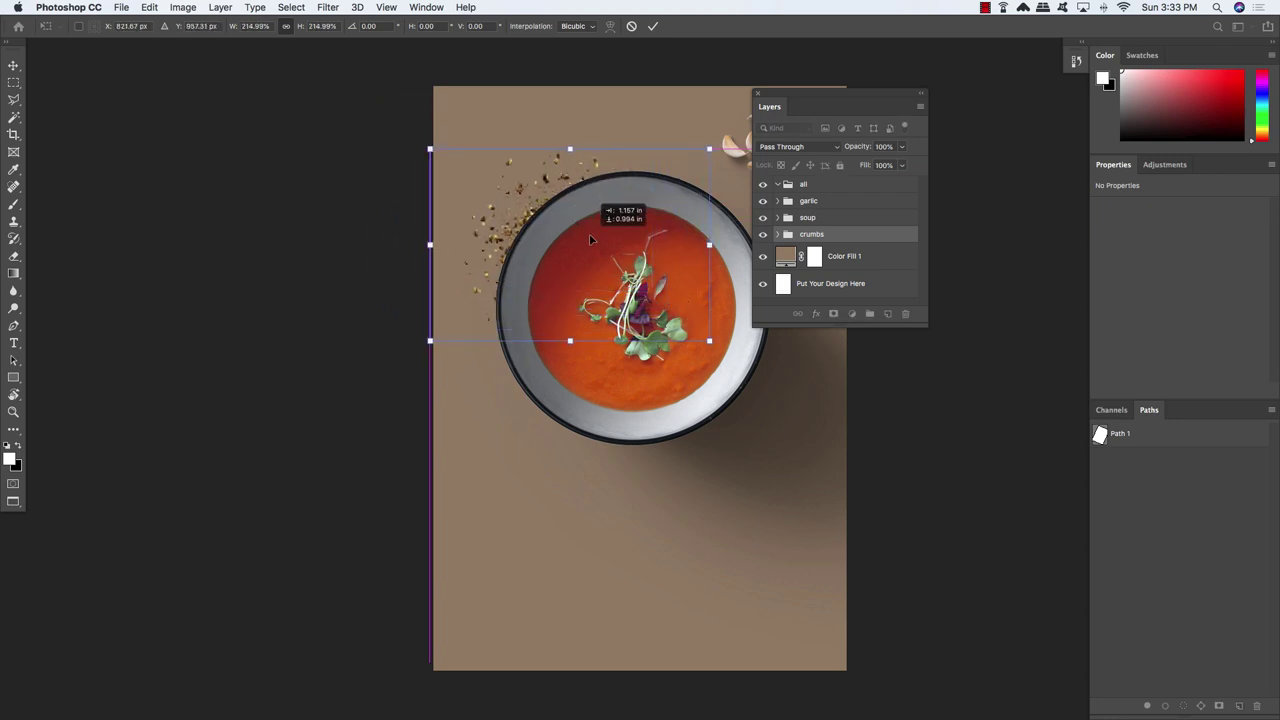
{"action": "left_click_drag", "start_coordinate": [655, 118], "coordinate": [613, 129]}
{"action": "left_click_drag", "start_coordinate": [621, 208], "coordinate": [627, 186]}
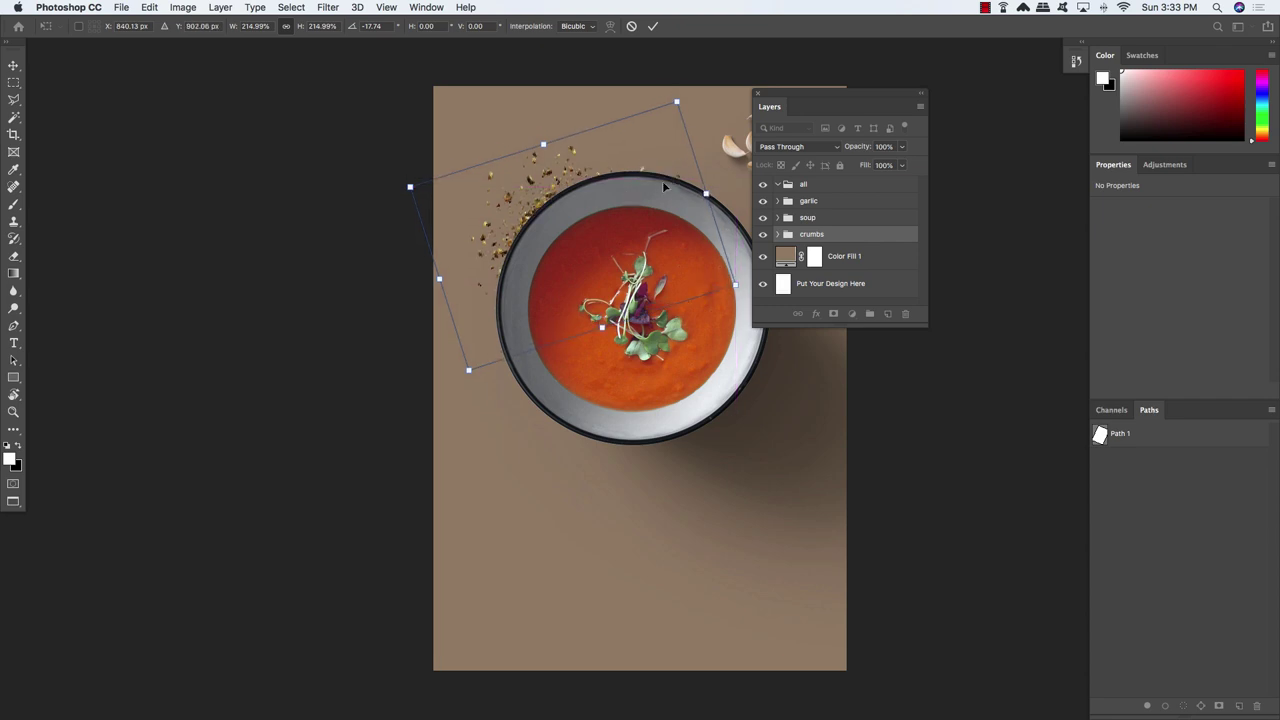
{"action": "key", "text": "Return"}
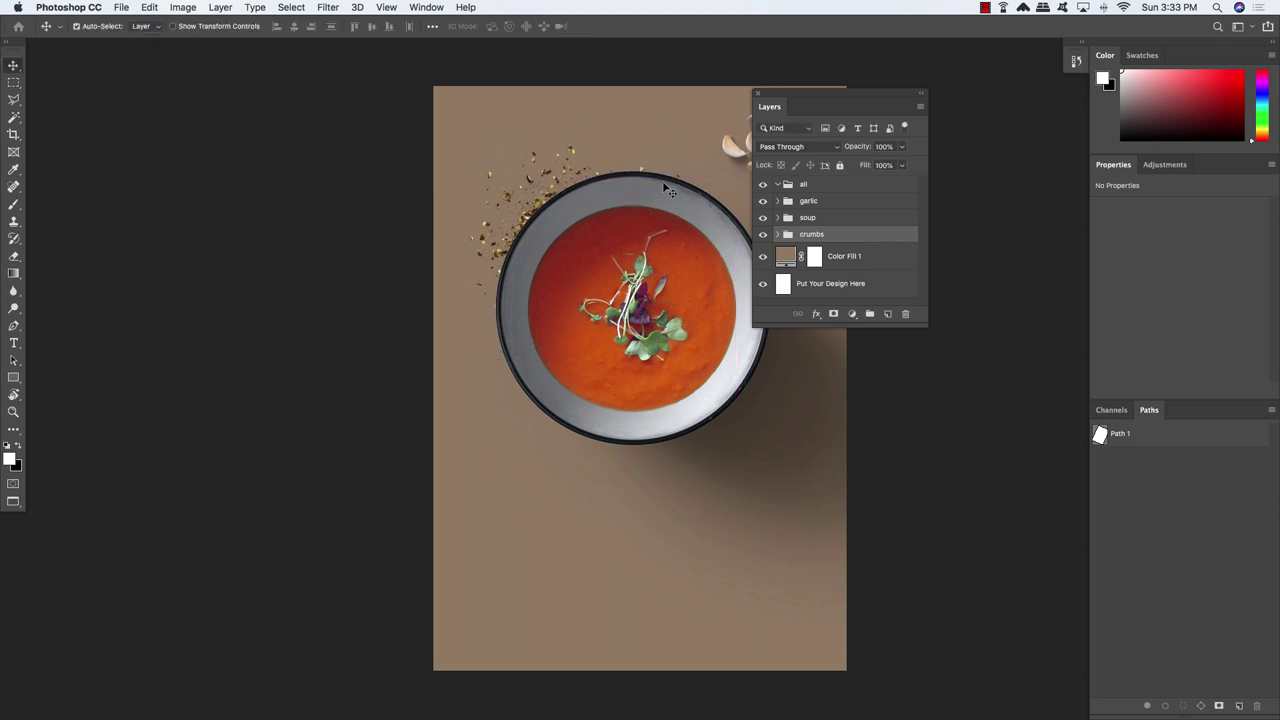
Open Spoon.psd from the same food images folder
{"action": "key", "text": "f"}
{"action": "key", "text": "f"}
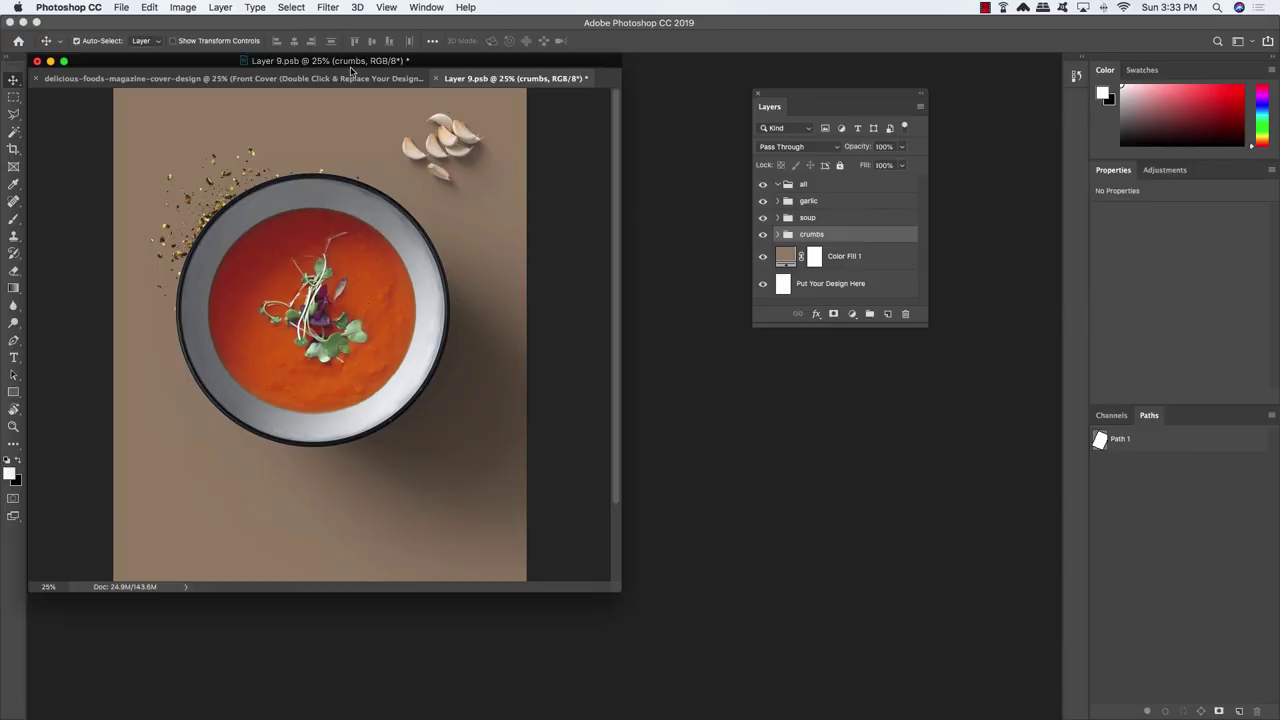
{"action": "left_click", "coordinate": [121, 7]}
{"action": "key", "text": "Escape"}
{"action": "key", "text": "super+o"}
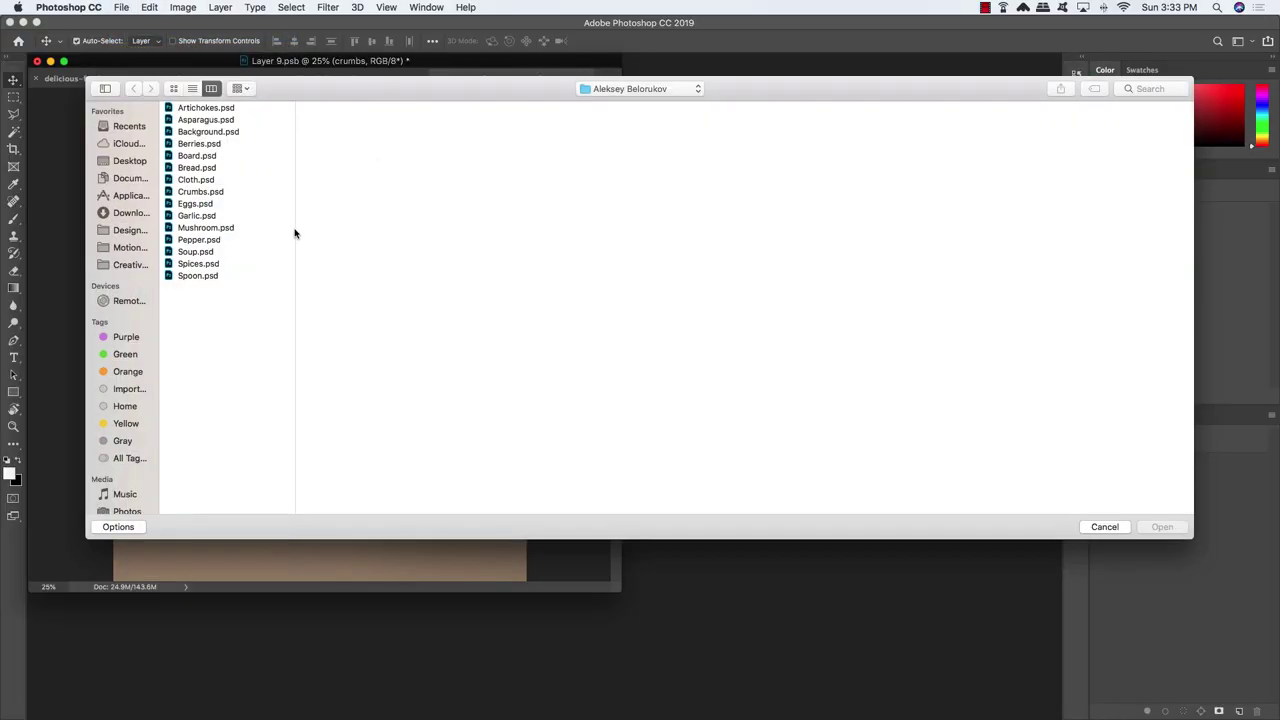
{"action": "left_click", "coordinate": [192, 252]}
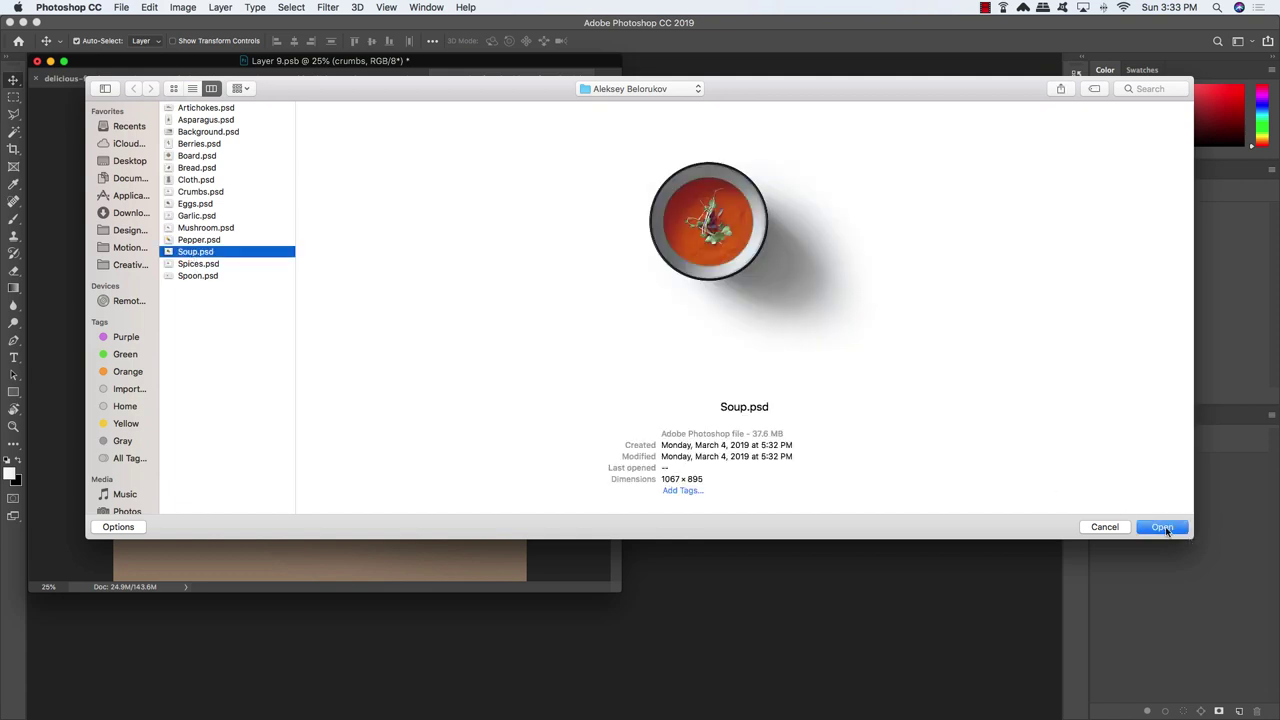
{"action": "left_click", "coordinate": [220, 276]}
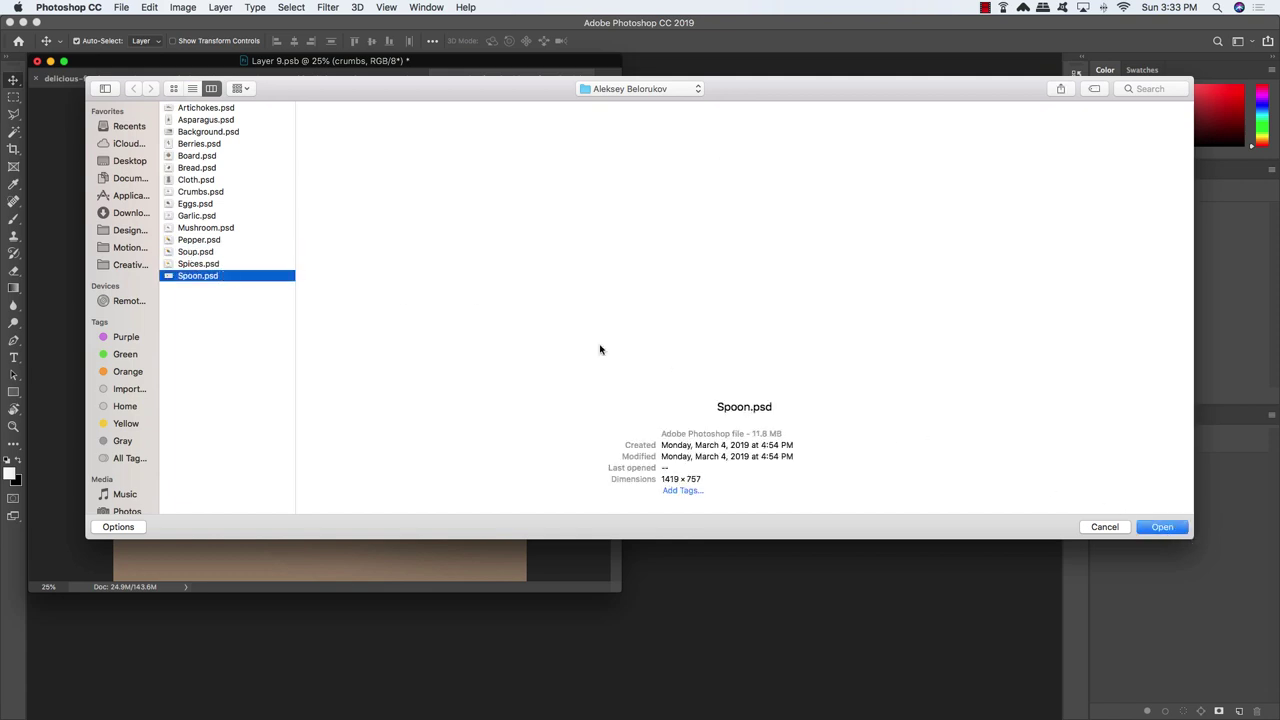
{"action": "left_click", "coordinate": [1162, 527]}
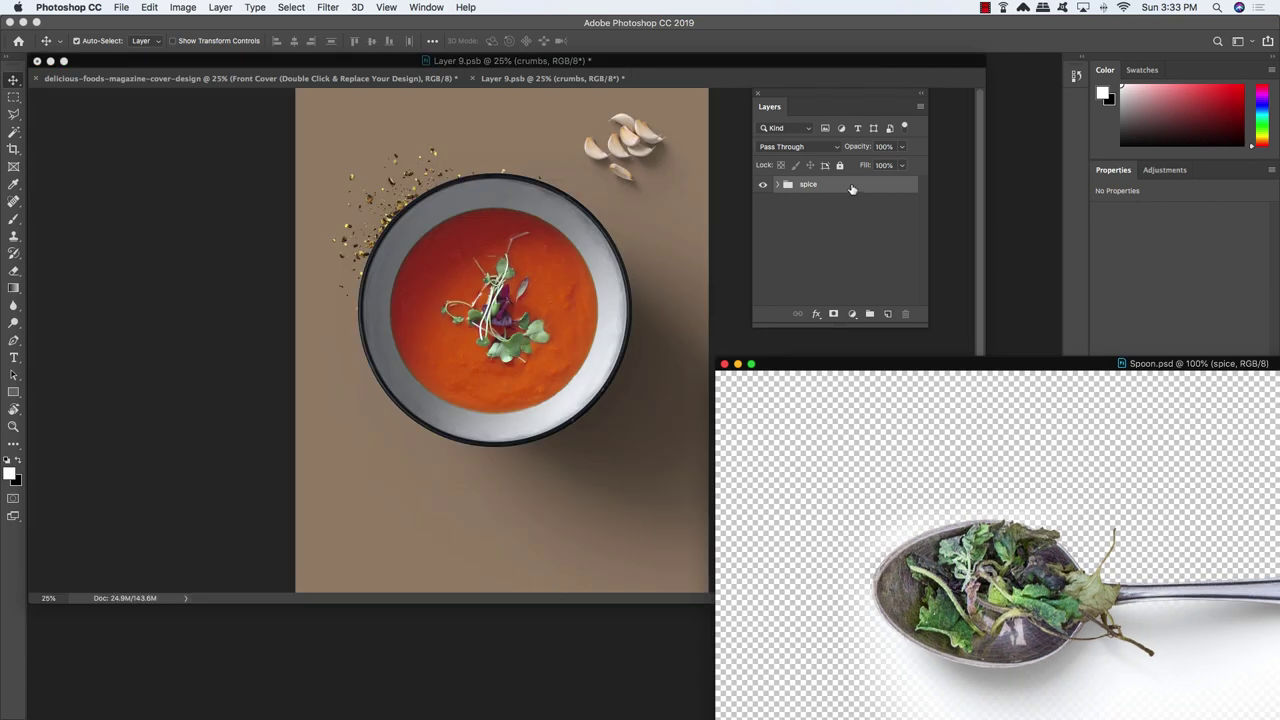
Copy the spice group into Layer 9.psb with its colors converted, and close Spoon.psd
{"action": "left_click_drag", "start_coordinate": [851, 186], "coordinate": [479, 494]}
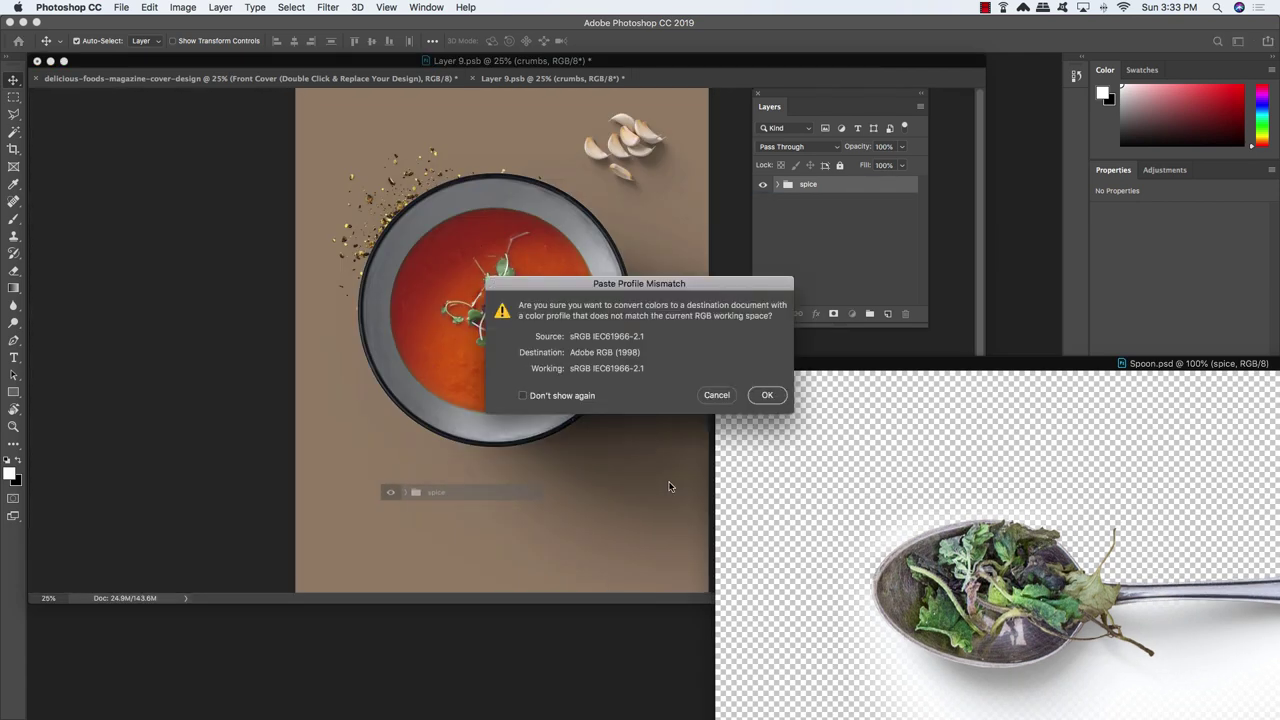
{"action": "key", "text": "Return"}
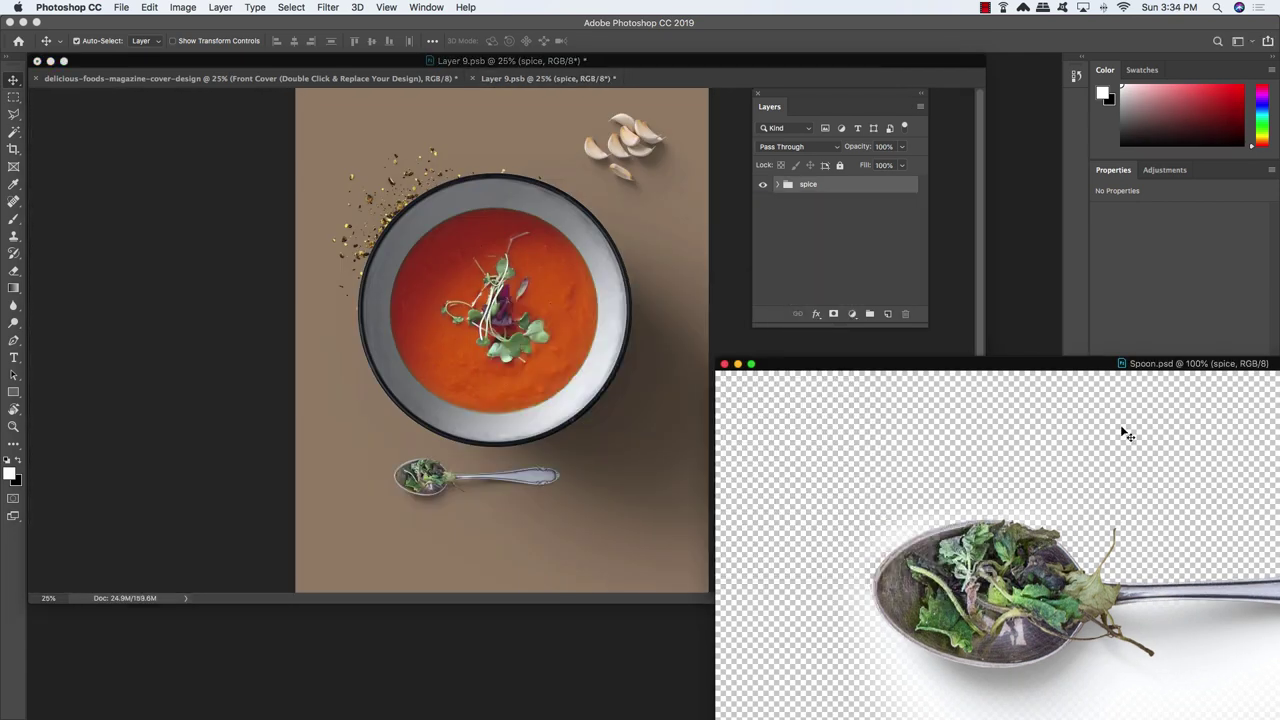
{"action": "key", "text": "super+w"}
{"action": "key", "text": "f"}
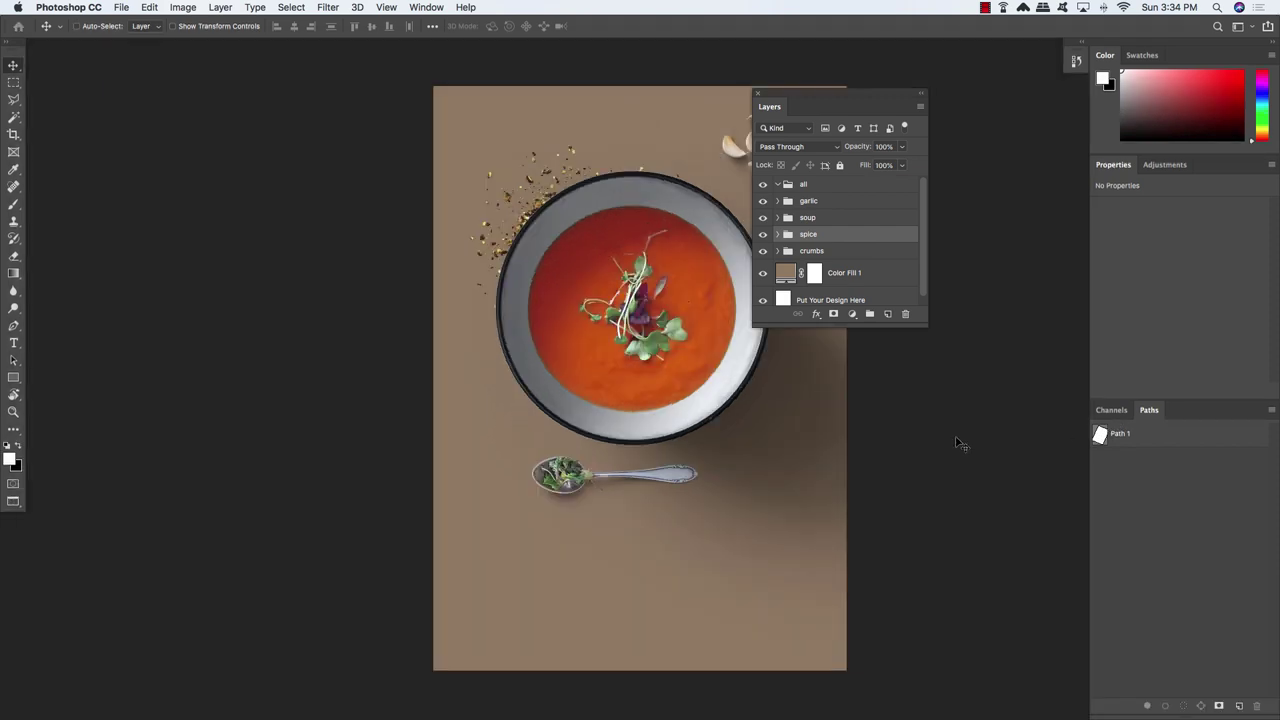
Scale the spice group to about 140% and place the spoon horizontally in the empty area beneath the soup bowl
{"action": "key", "text": "super+t"}
{"action": "left_click_drag", "start_coordinate": [710, 531], "coordinate": [739, 542]}
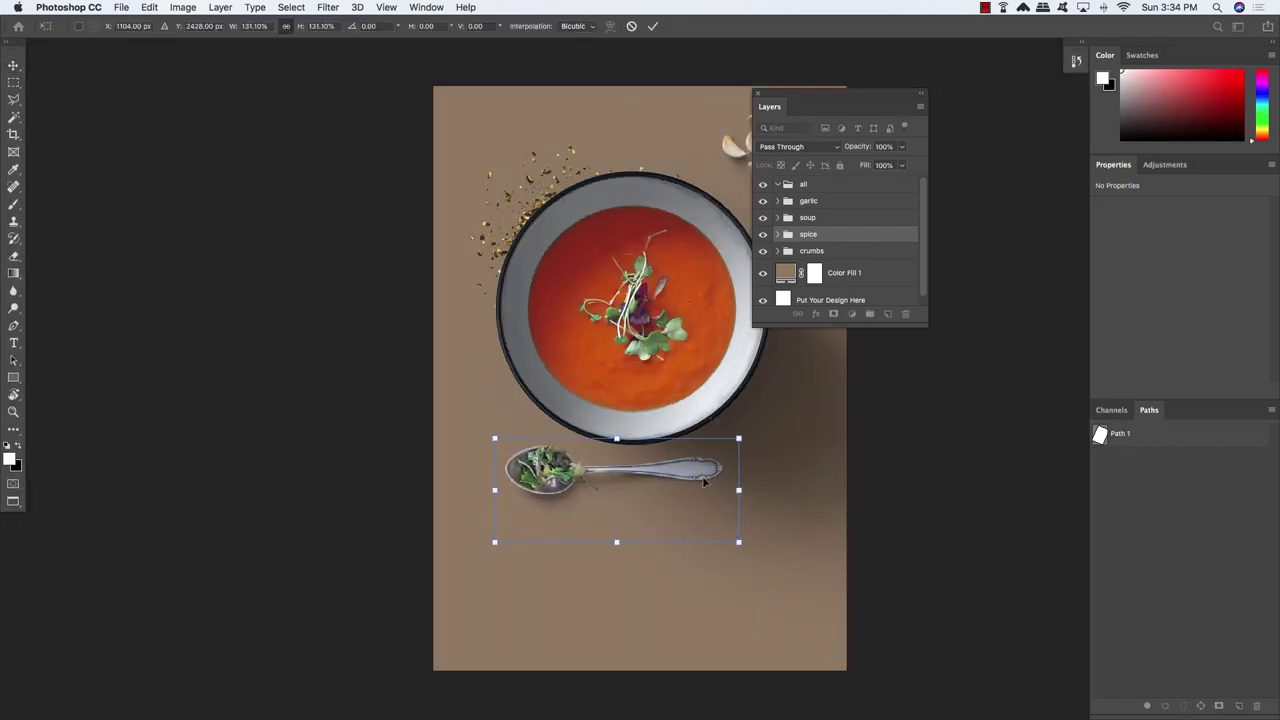
{"action": "left_click_drag", "start_coordinate": [695, 470], "coordinate": [719, 532]}
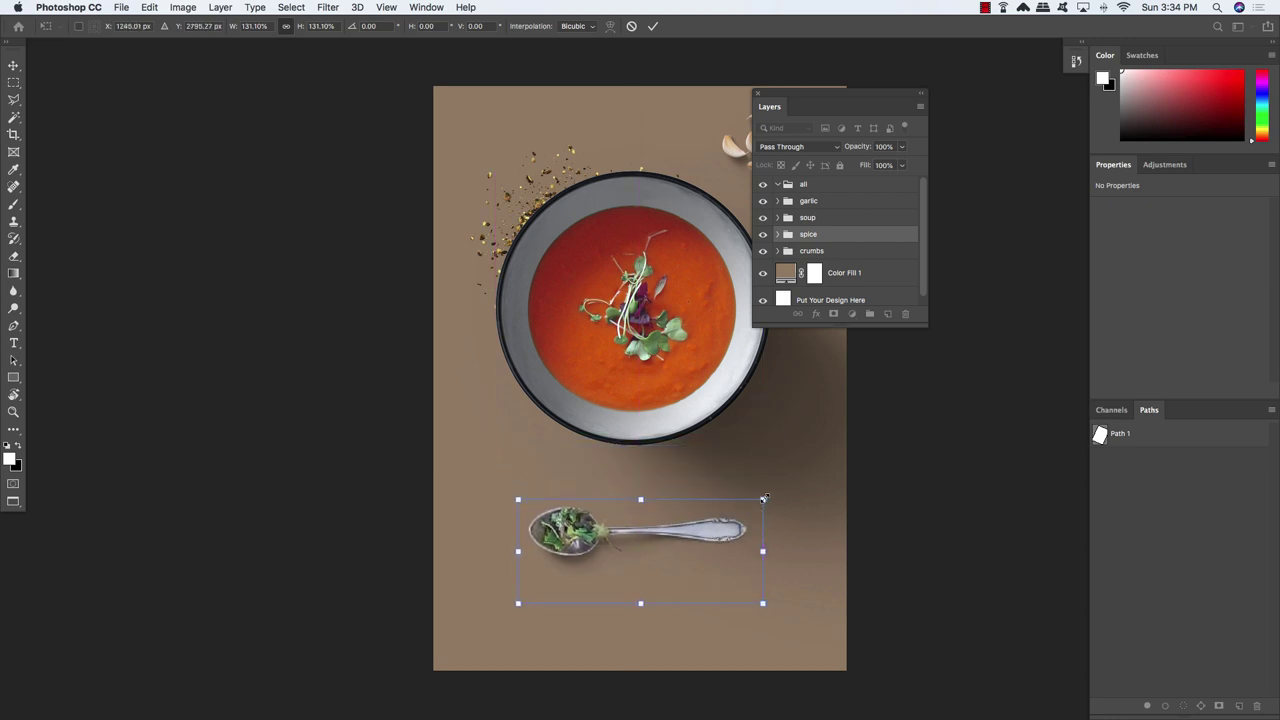
{"action": "left_click_drag", "start_coordinate": [767, 496], "coordinate": [781, 489]}
{"action": "left_click_drag", "start_coordinate": [733, 529], "coordinate": [724, 539]}
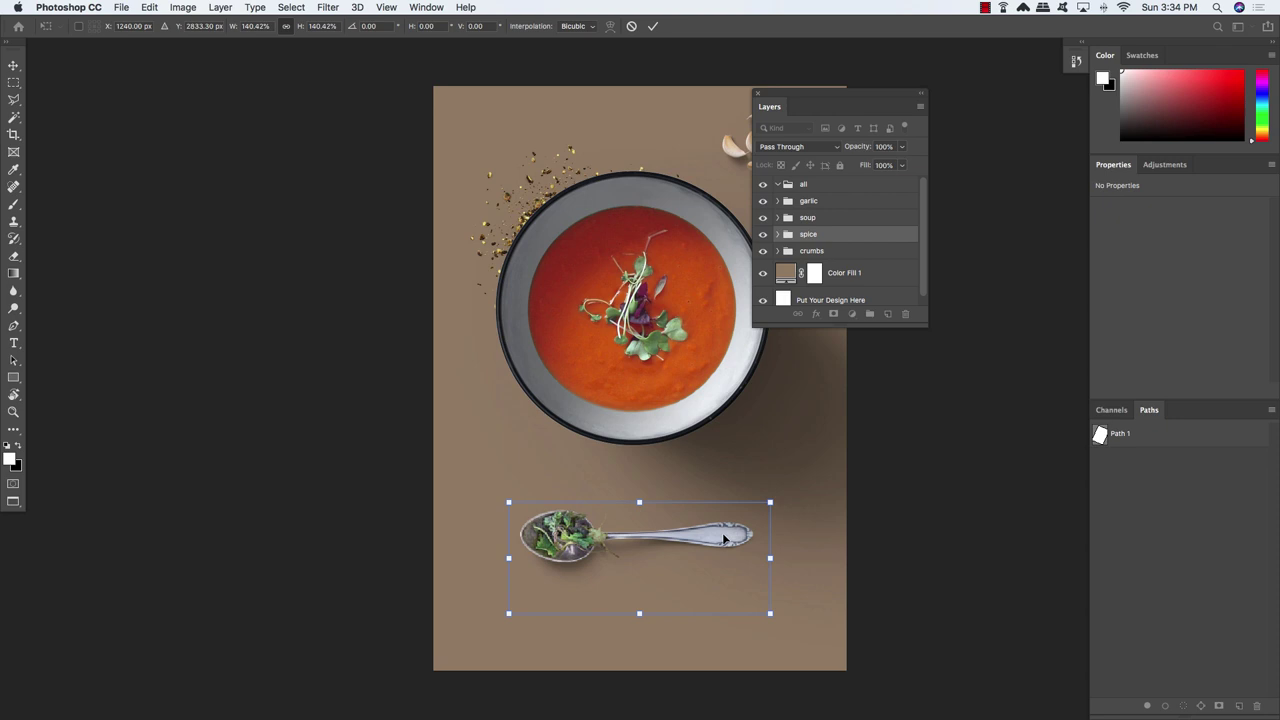
{"action": "key", "text": "Return"}
Move the soup and crumbs groups together slightly down on the cover
{"action": "left_click_drag", "start_coordinate": [654, 224], "coordinate": [505, 240]}
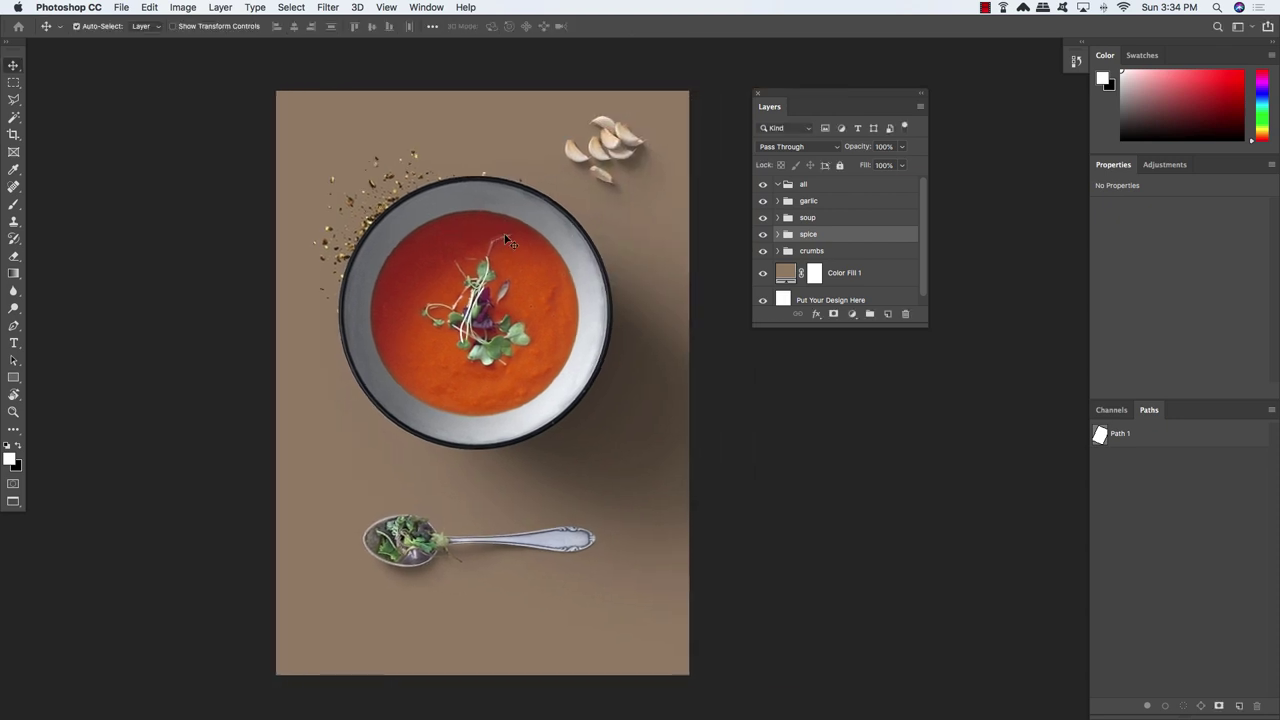
{"action": "left_click", "coordinate": [835, 217]}
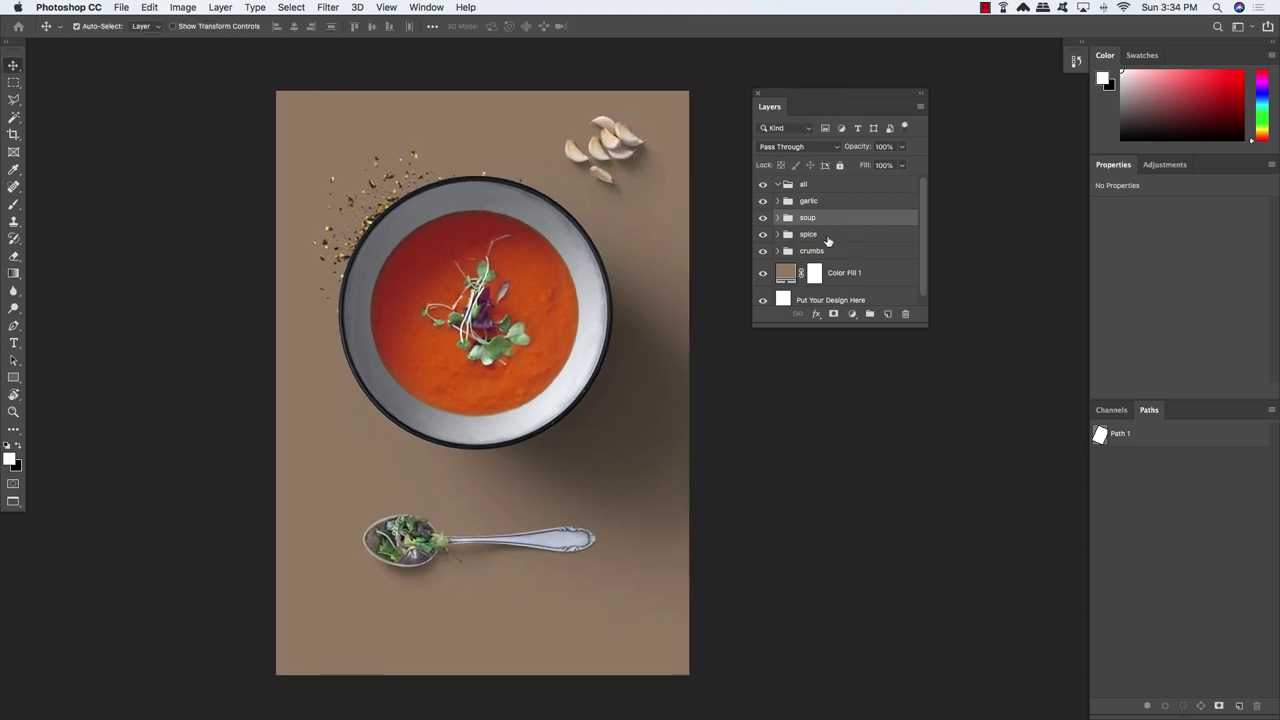
{"action": "left_click", "coordinate": [838, 252], "text": "super"}
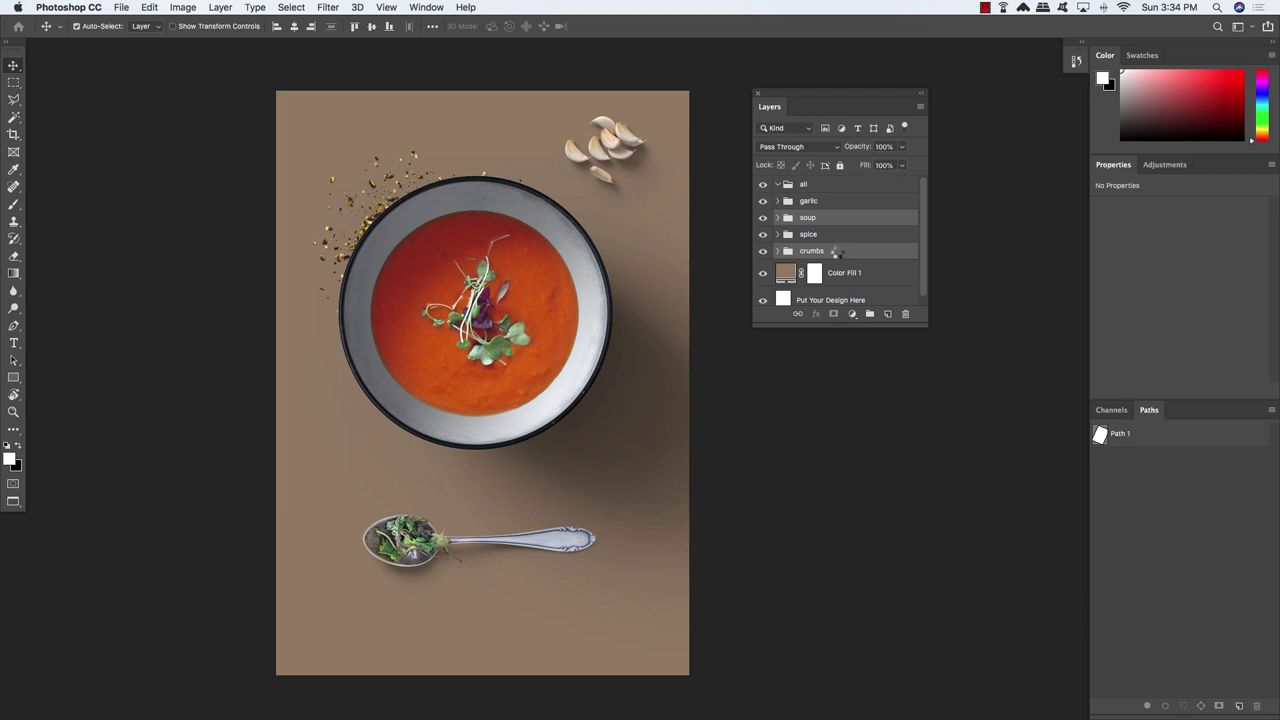
{"action": "left_click_drag", "start_coordinate": [548, 356], "coordinate": [548, 366]}
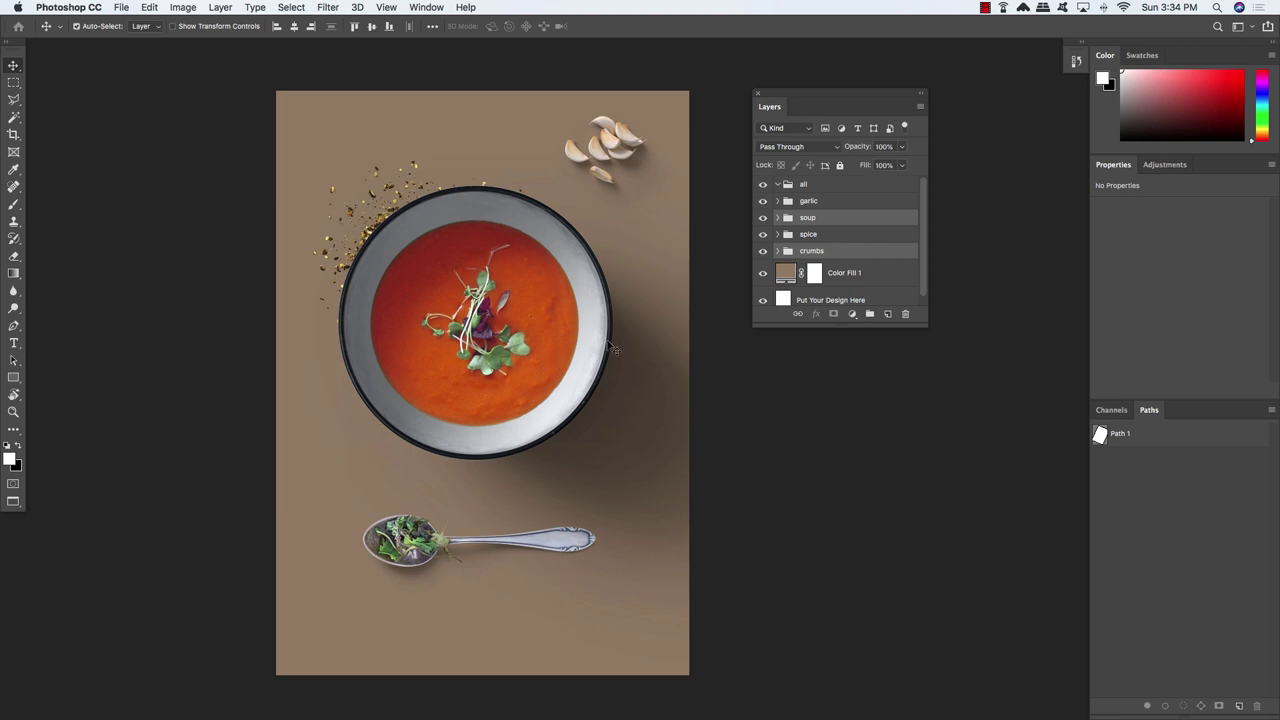
Start a point text over the soup bowl on a new layer above the garlic group
{"action": "left_click", "coordinate": [866, 205]}
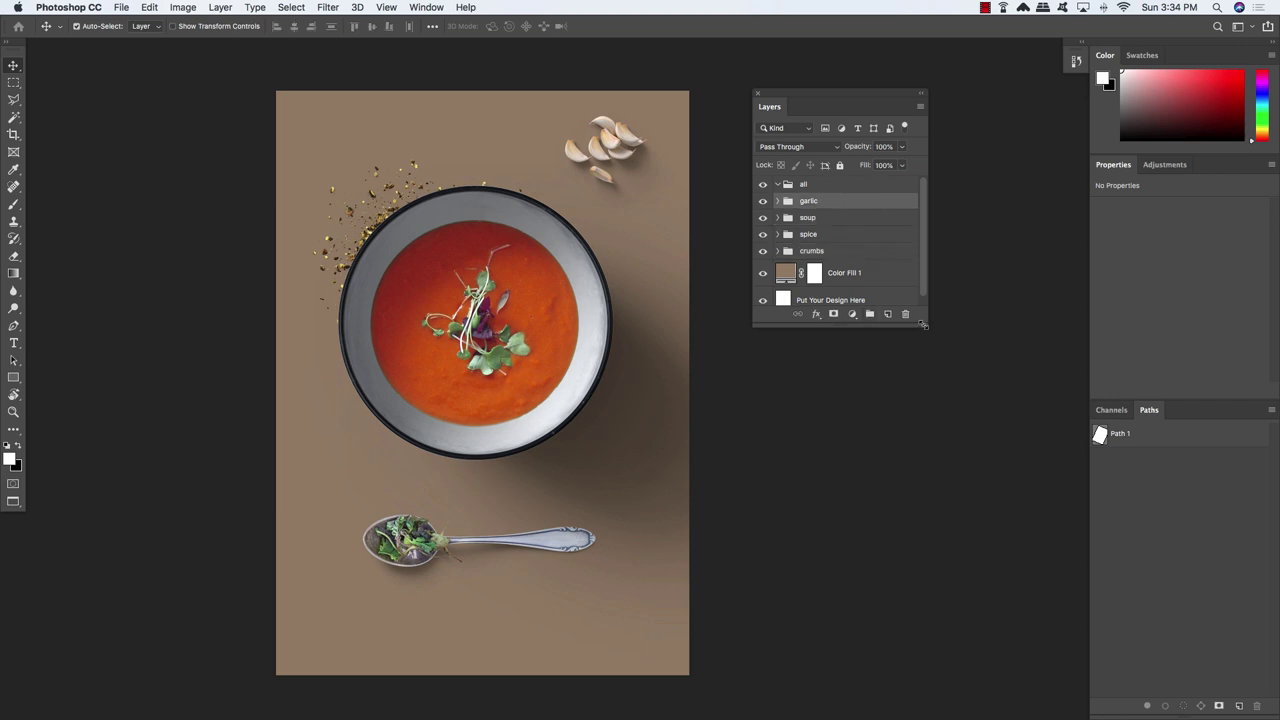
{"action": "left_click_drag", "start_coordinate": [925, 326], "coordinate": [918, 392]}
{"action": "left_click", "coordinate": [881, 382]}
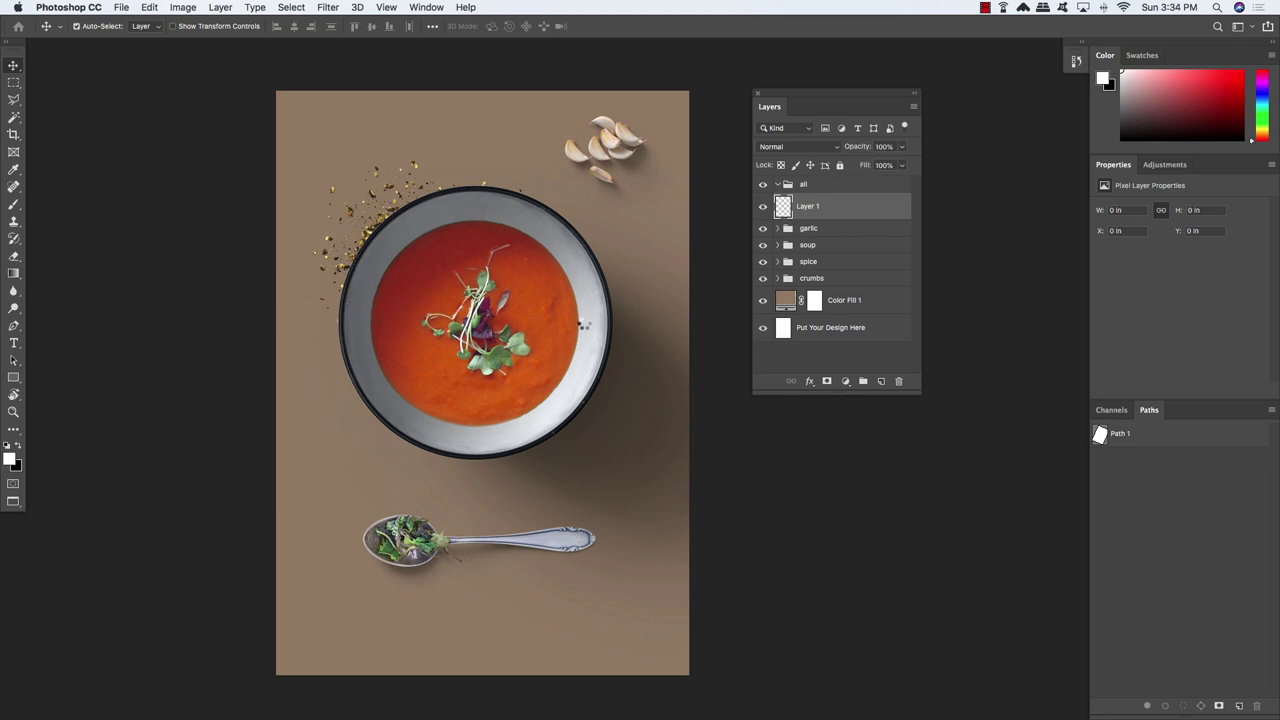
{"action": "key", "text": "t"}
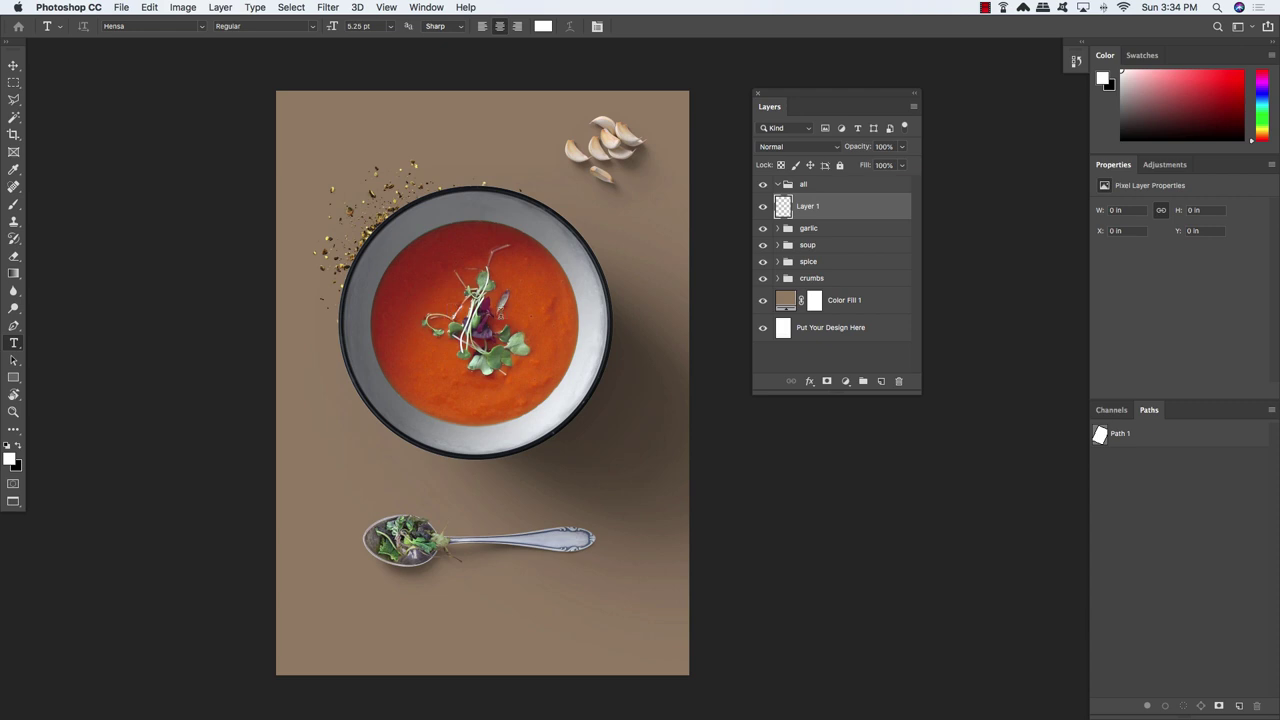
{"action": "left_click", "coordinate": [500, 302]}
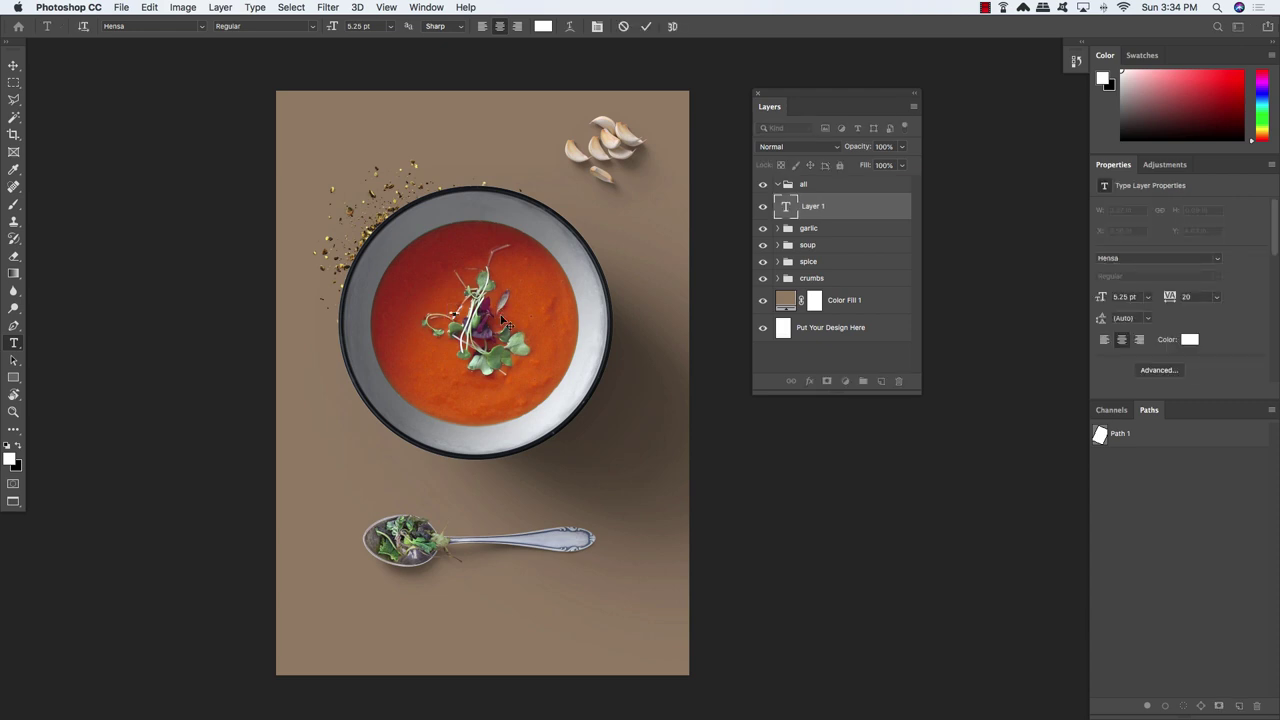
Show the character settings and set the text's font to Acumin Variable Concept Condensed Bold
{"action": "left_click", "coordinate": [435, 7]}
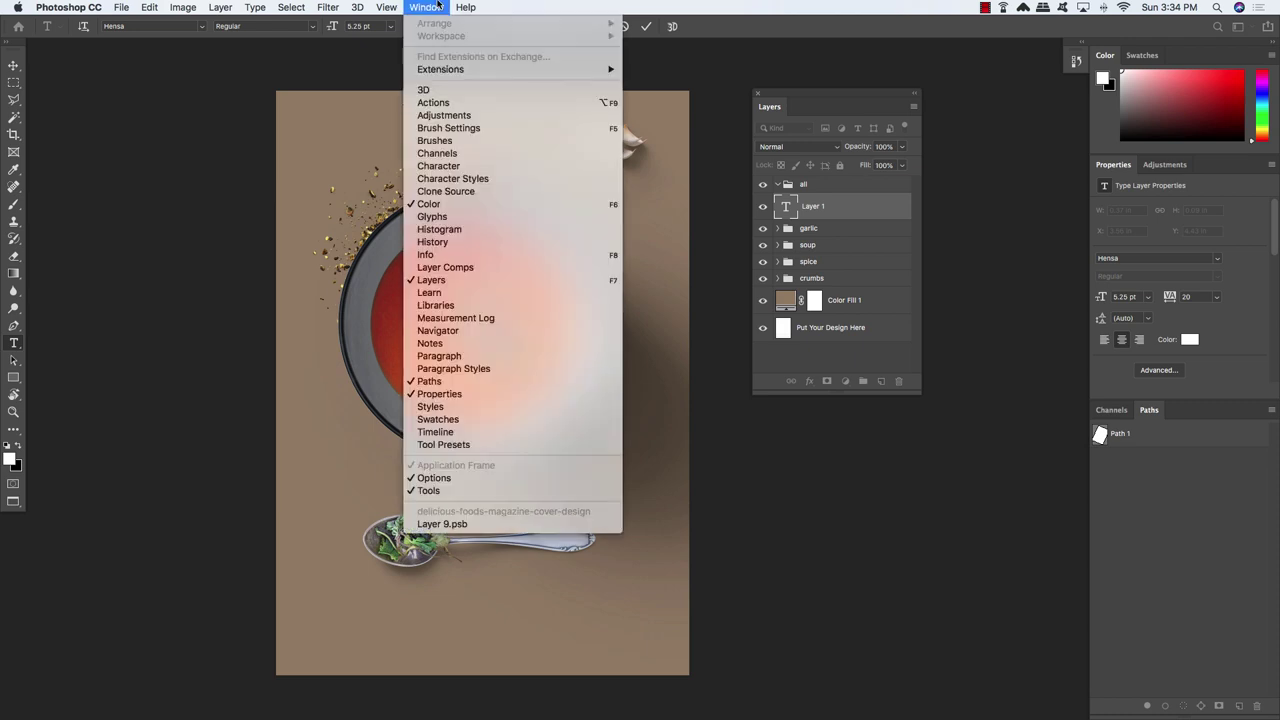
{"action": "left_click", "coordinate": [443, 168]}
{"action": "left_click_drag", "start_coordinate": [958, 80], "coordinate": [124, 242]}
{"action": "left_click", "coordinate": [71, 247]}
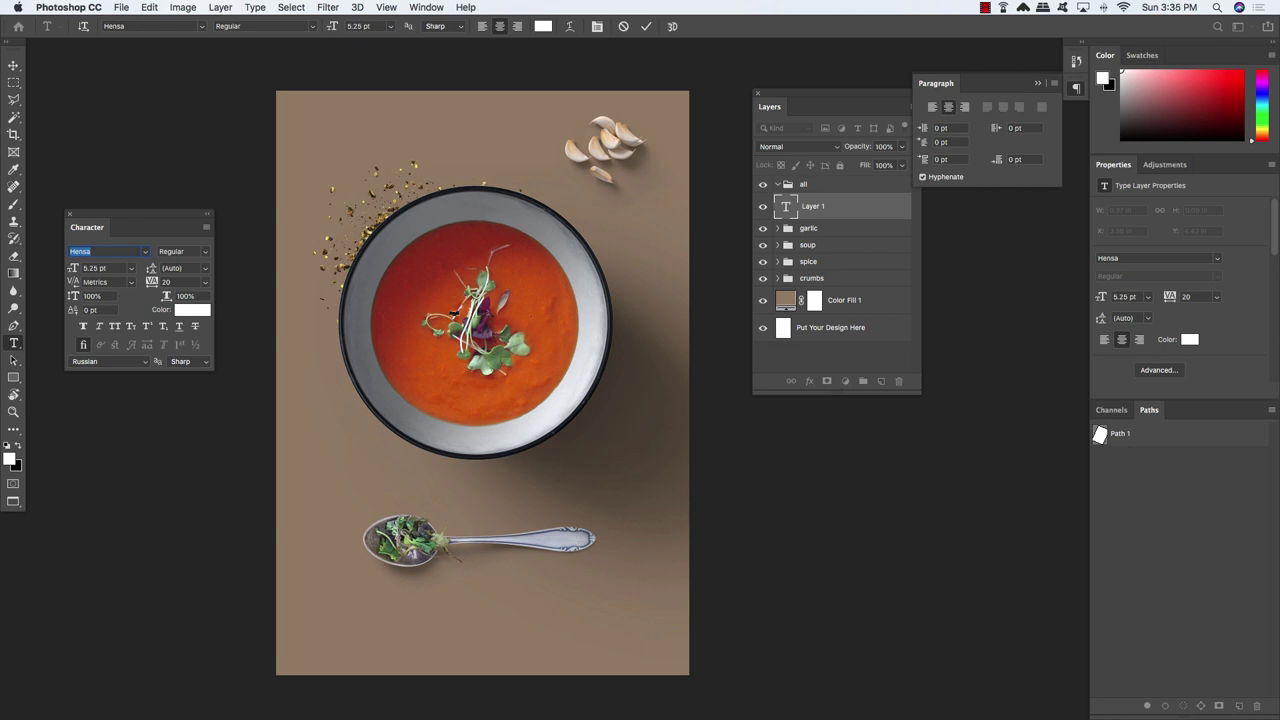
{"action": "type", "text": "acumin"}
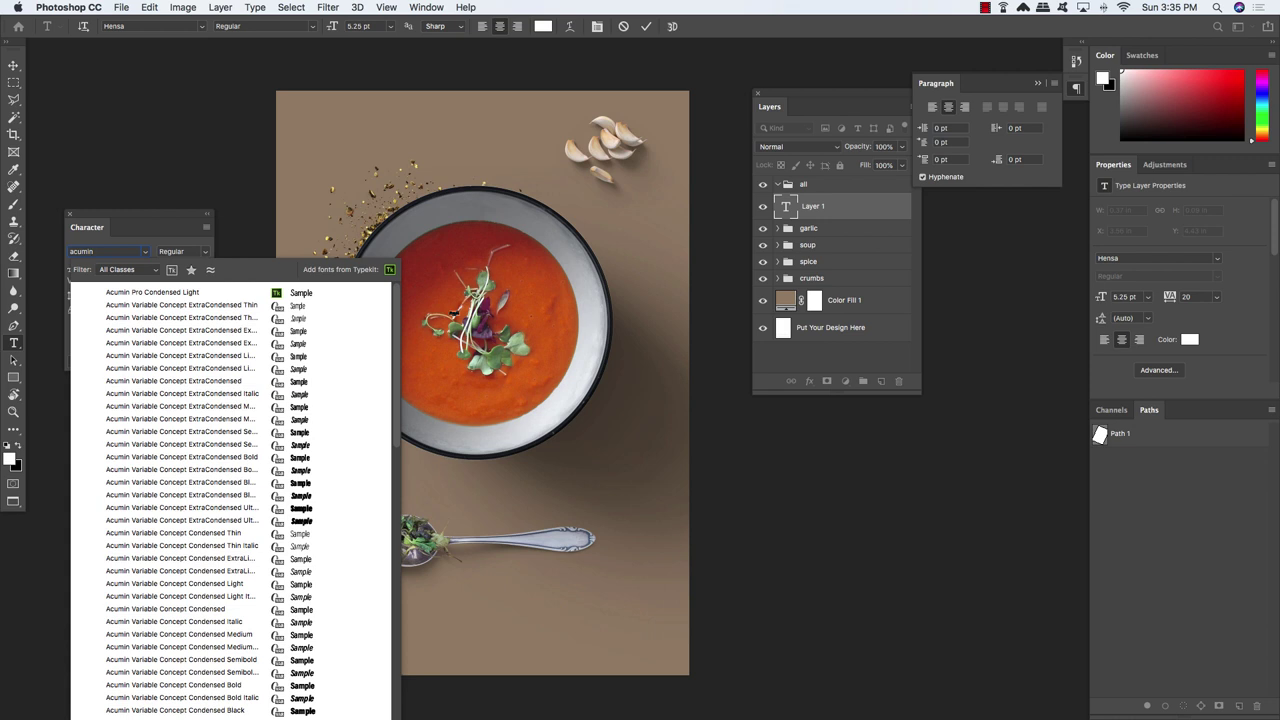
{"action": "key", "text": "Down"}
{"action": "key", "text": "Down"}
{"action": "key", "text": "Down"}
{"action": "key", "text": "Down"}
{"action": "key", "text": "Down"}
{"action": "key", "text": "Down"}
{"action": "key", "text": "Down"}
{"action": "key", "text": "Down"}
{"action": "key", "text": "Down"}
{"action": "key", "text": "Down"}
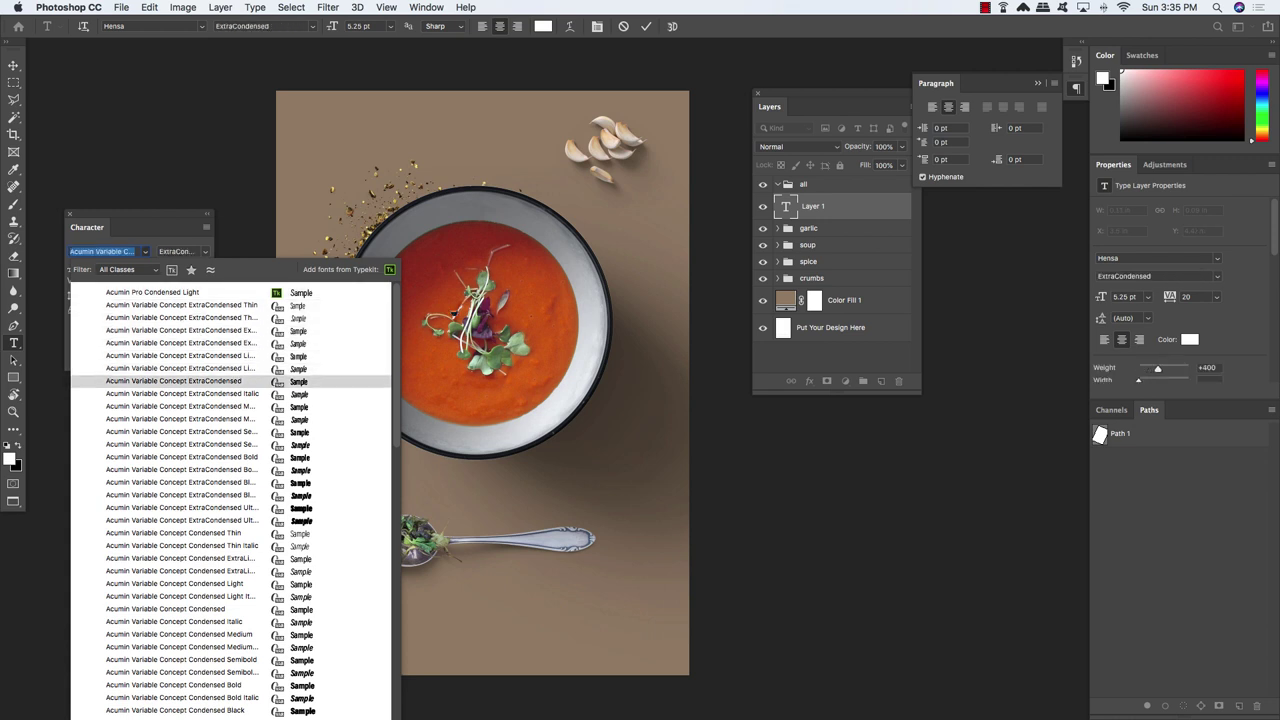
{"action": "key", "text": "Down"}
{"action": "key", "text": "Down"}
{"action": "key", "text": "Down"}
{"action": "key", "text": "Down"}
{"action": "key", "text": "Down"}
{"action": "key", "text": "Down"}
{"action": "key", "text": "Down"}
{"action": "key", "text": "Down"}
{"action": "key", "text": "Down"}
{"action": "key", "text": "Down"}
{"action": "key", "text": "Down"}
{"action": "key", "text": "Down"}
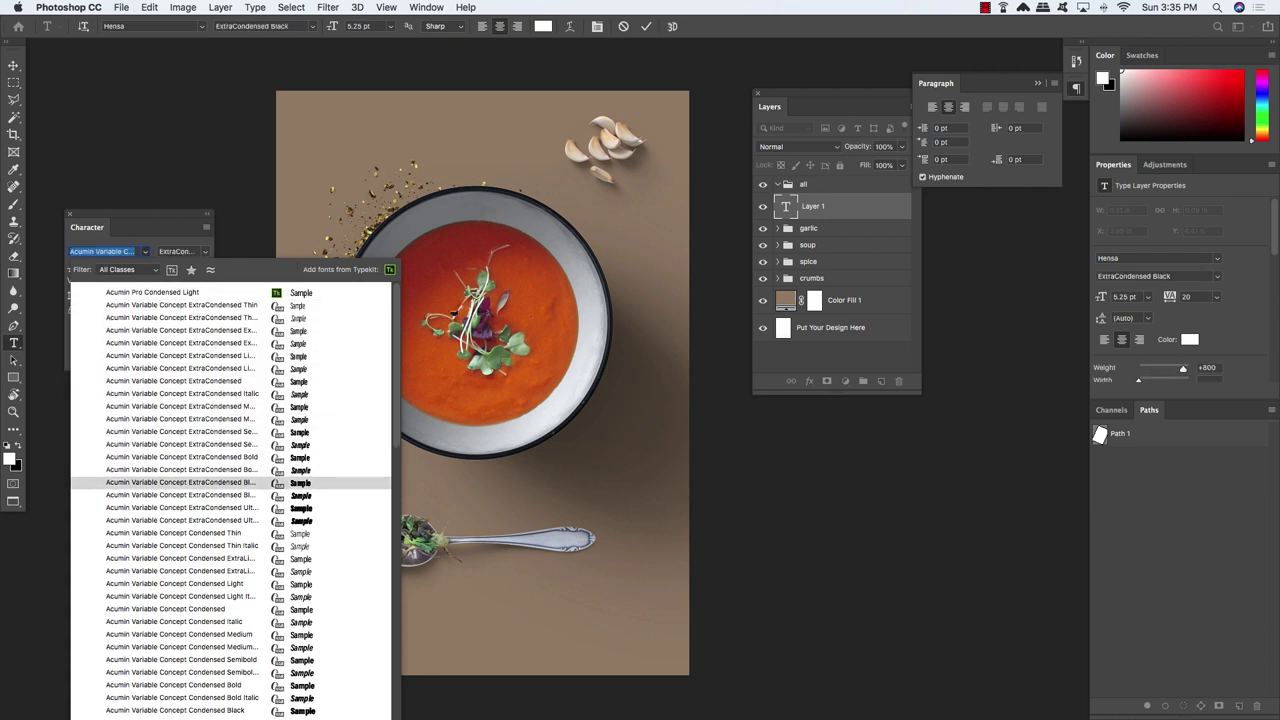
{"action": "key", "text": "Down"}
{"action": "key", "text": "Down"}
{"action": "key", "text": "Down"}
{"action": "key", "text": "Down"}
{"action": "key", "text": "Down"}
{"action": "key", "text": "Down"}
{"action": "key", "text": "Down"}
{"action": "key", "text": "Down"}
{"action": "key", "text": "Down"}
{"action": "key", "text": "Down"}
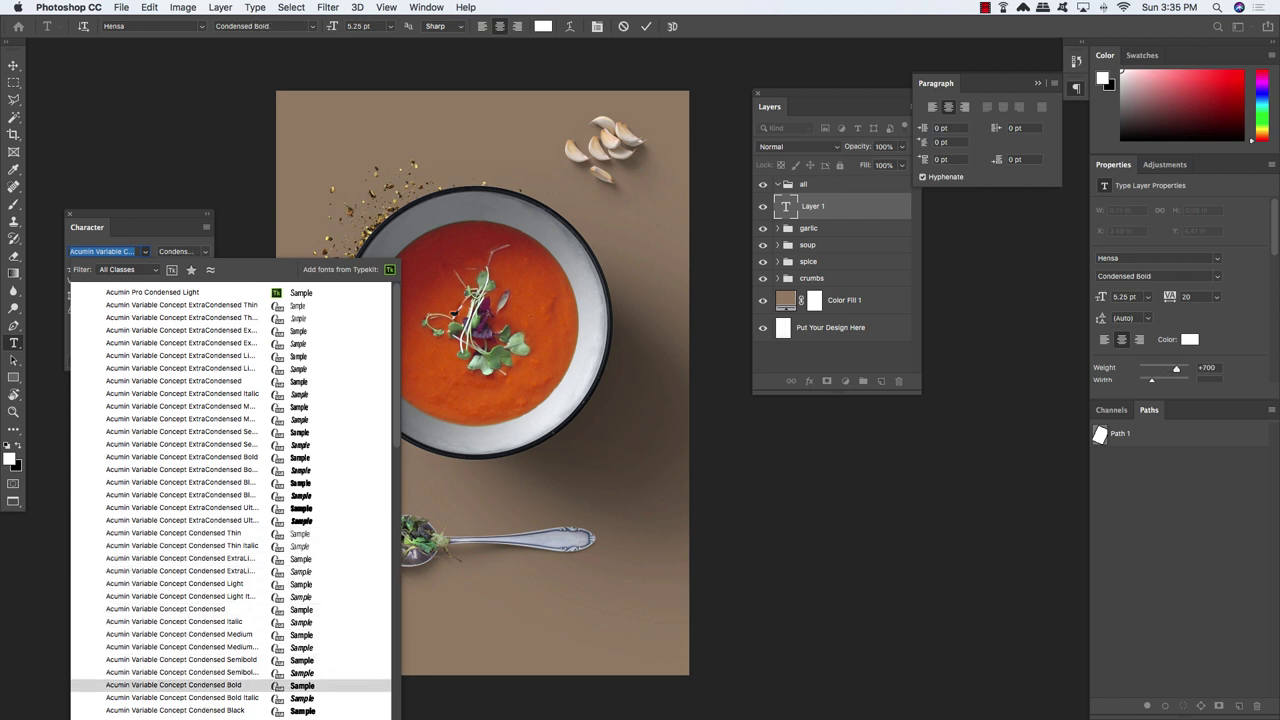
{"action": "key", "text": "Return"}
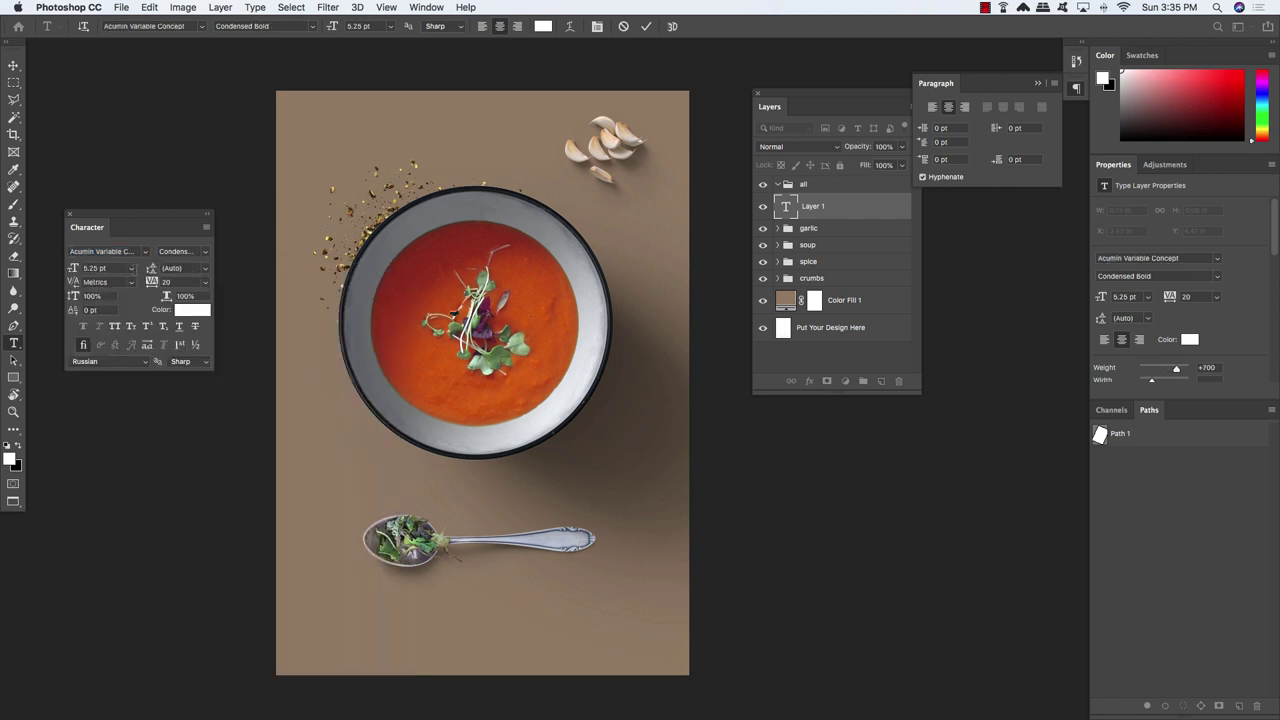
Set the font size to 222 pt and enter the title FOODS
{"action": "left_click", "coordinate": [131, 269]}
{"action": "left_click", "coordinate": [131, 272]}
{"action": "left_click", "coordinate": [95, 268]}
{"action": "type", "text": "2"}
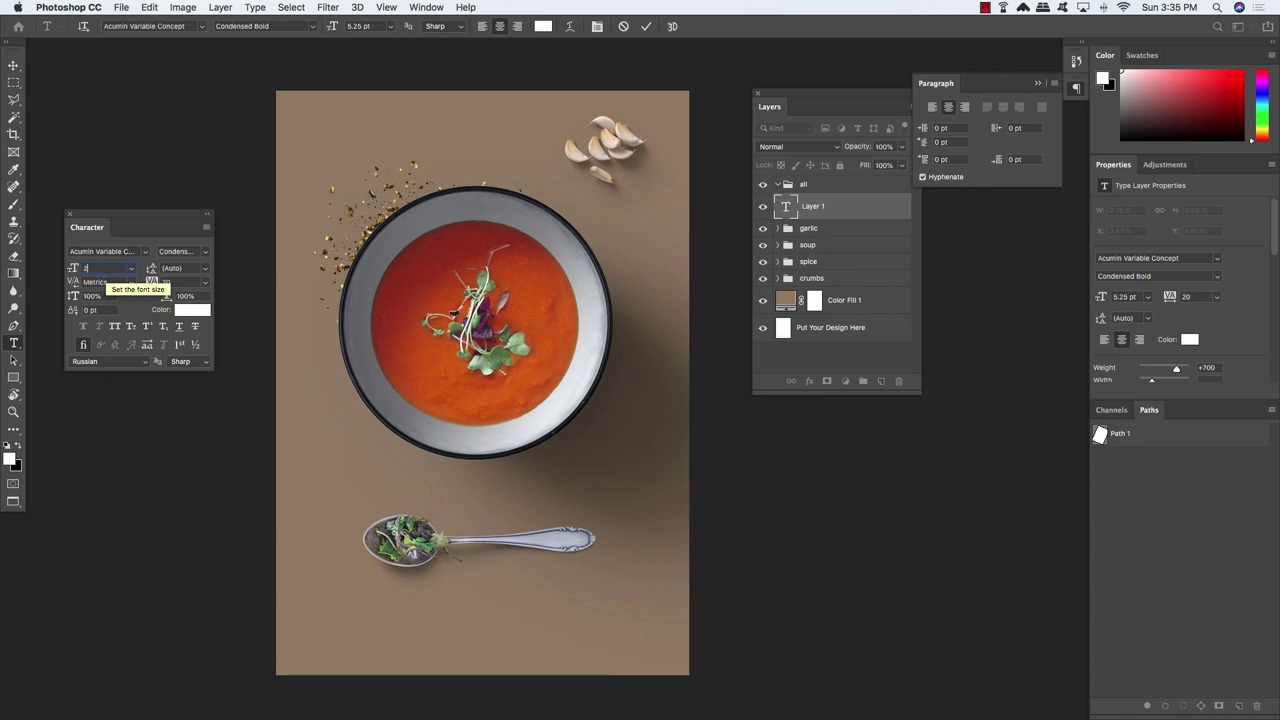
{"action": "type", "text": "22"}
{"action": "key", "text": "Return"}
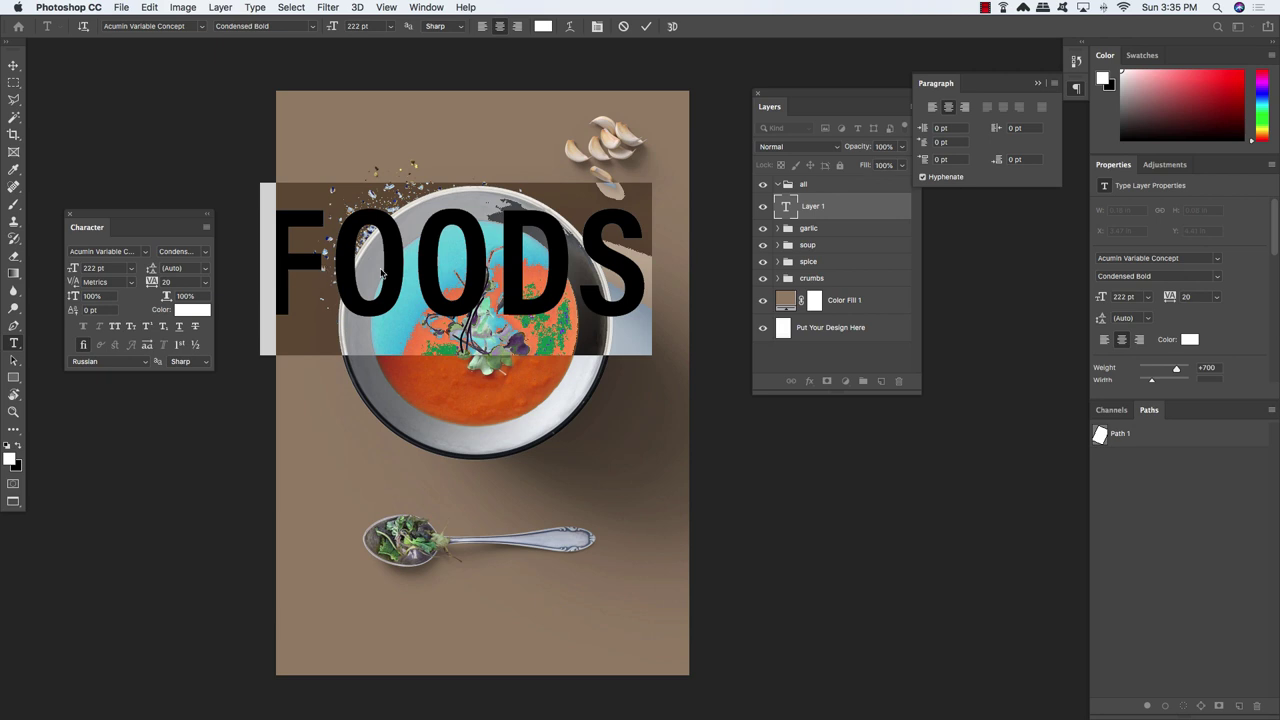
{"action": "key", "text": "ctrl+Return"}
Center the FOODS title across the soup bowl and set its tracking to 0
{"action": "key", "text": "v"}
{"action": "left_click_drag", "start_coordinate": [434, 270], "coordinate": [460, 325]}
{"action": "double_click", "coordinate": [460, 322]}
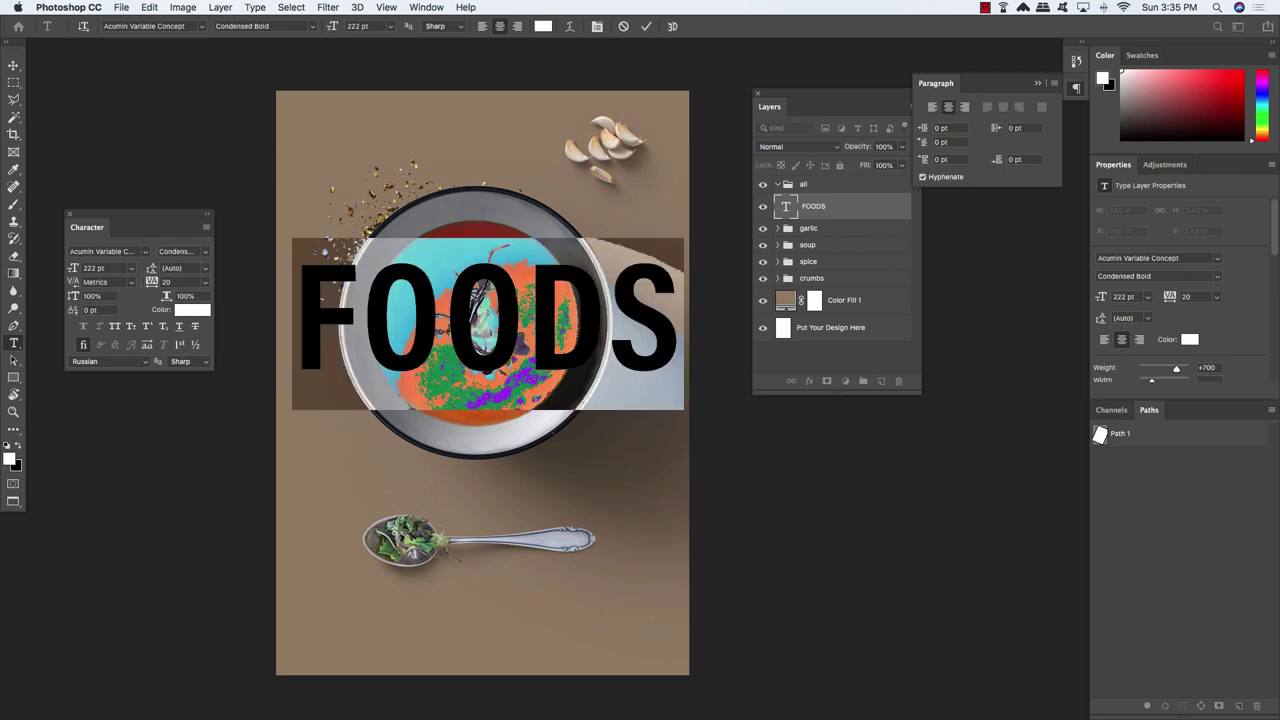
{"action": "left_click", "coordinate": [167, 282]}
{"action": "type", "text": "0"}
{"action": "key", "text": "Return"}
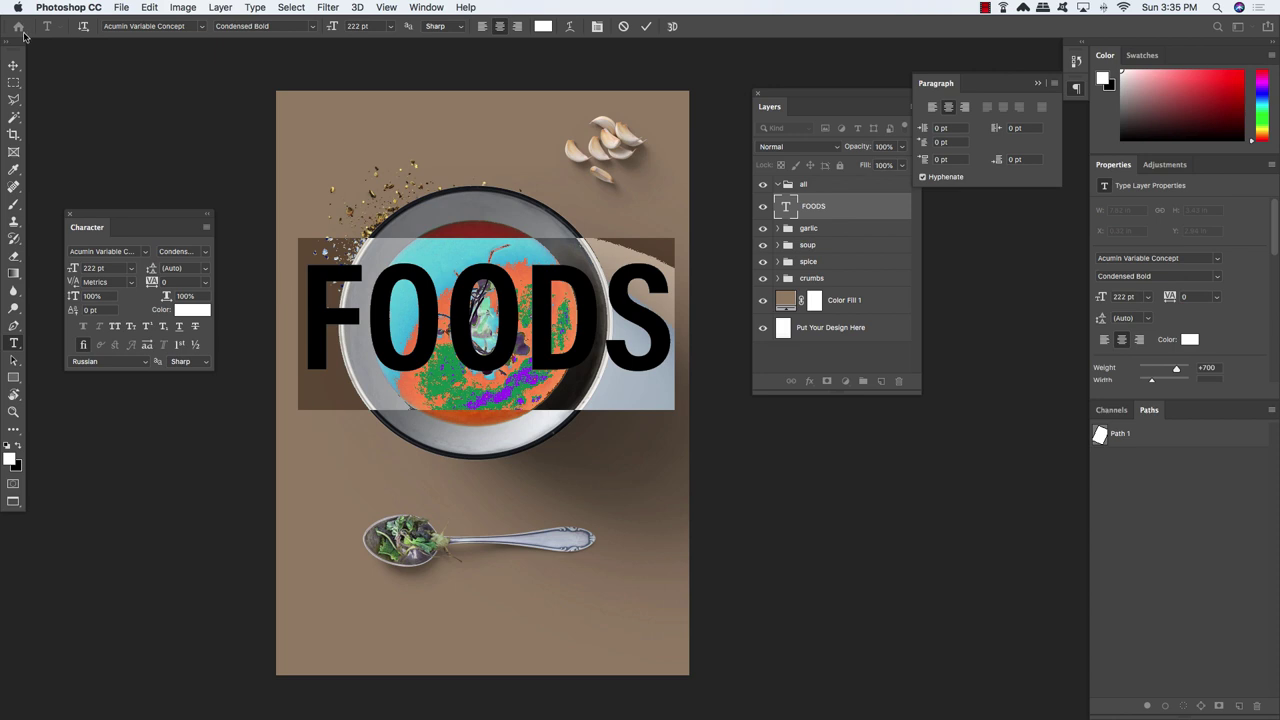
{"action": "left_click", "coordinate": [13, 64]}
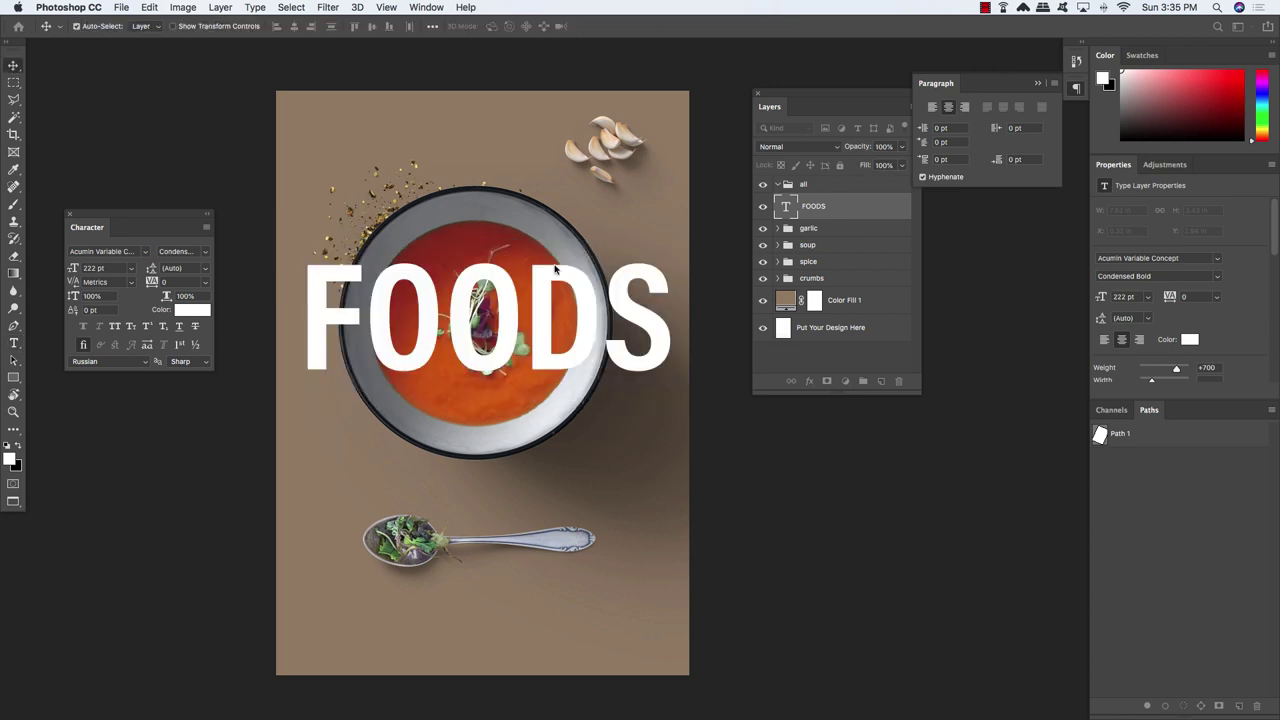
{"action": "left_click_drag", "start_coordinate": [555, 268], "coordinate": [561, 274]}
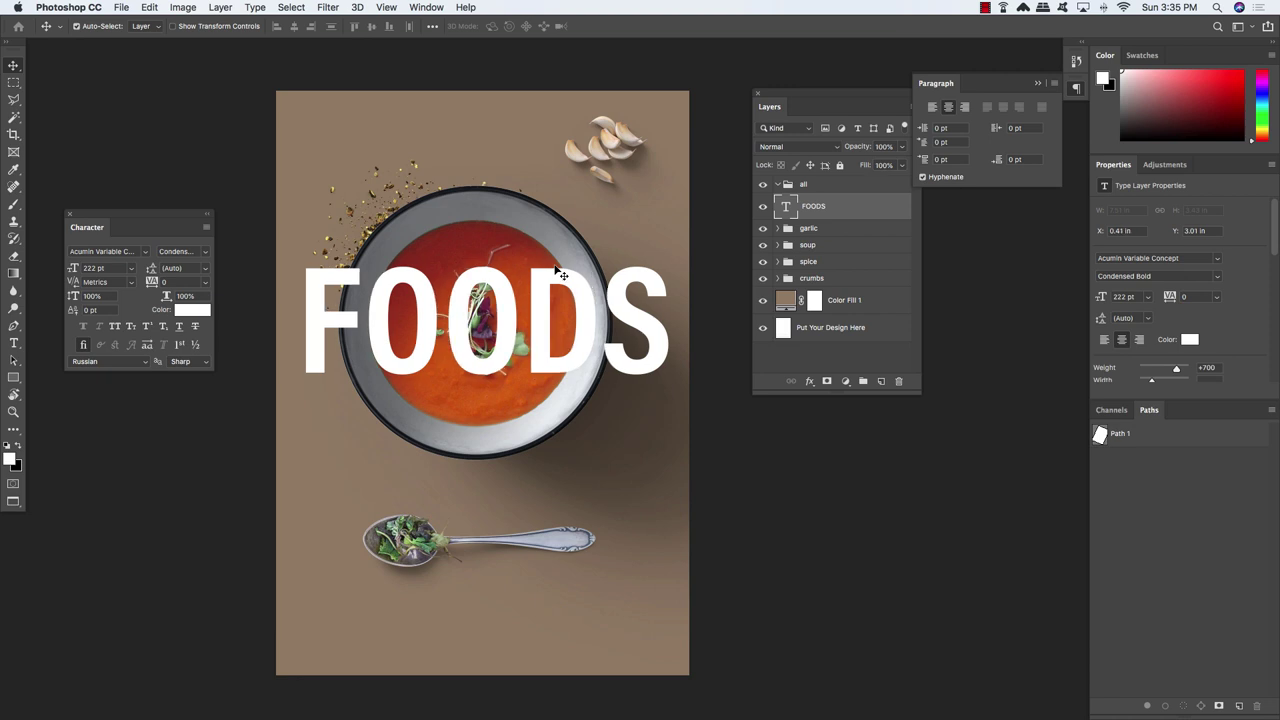
Hide the FOODS title and enter the point text delicious over the soup bowl on a new layer above it
{"action": "left_click", "coordinate": [763, 206]}
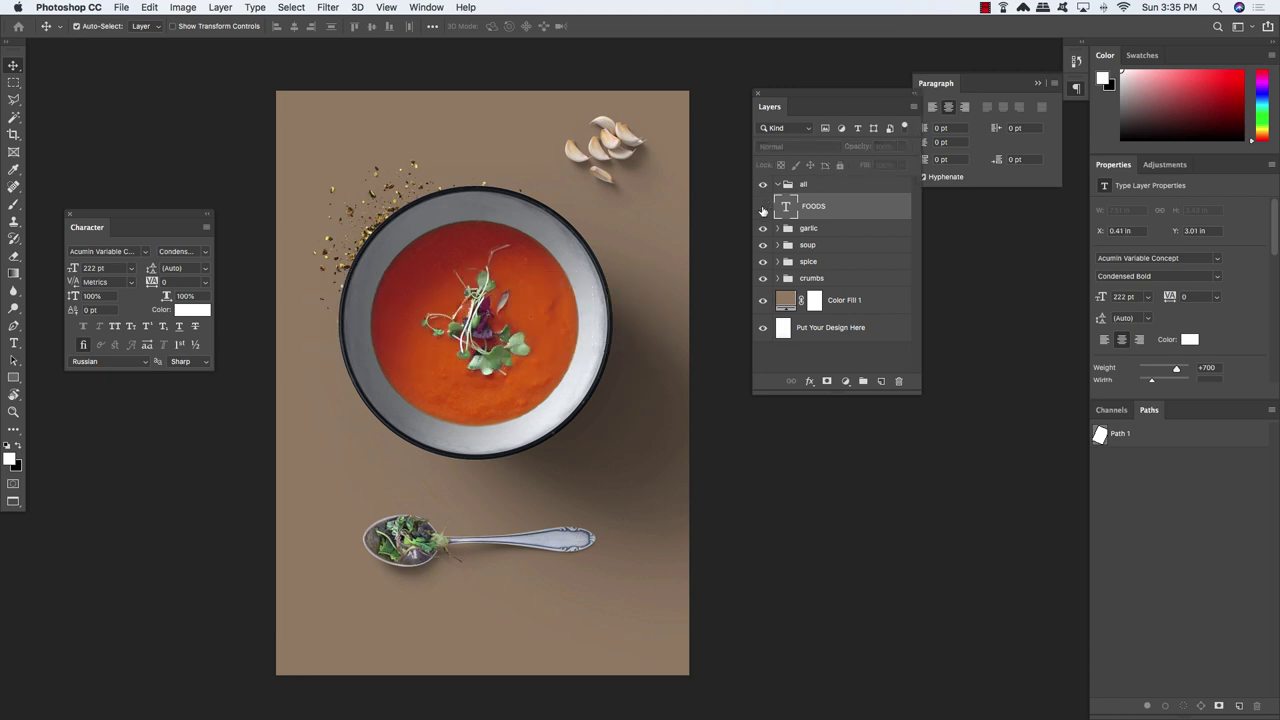
{"action": "left_click", "coordinate": [881, 381]}
{"action": "key", "text": "t"}
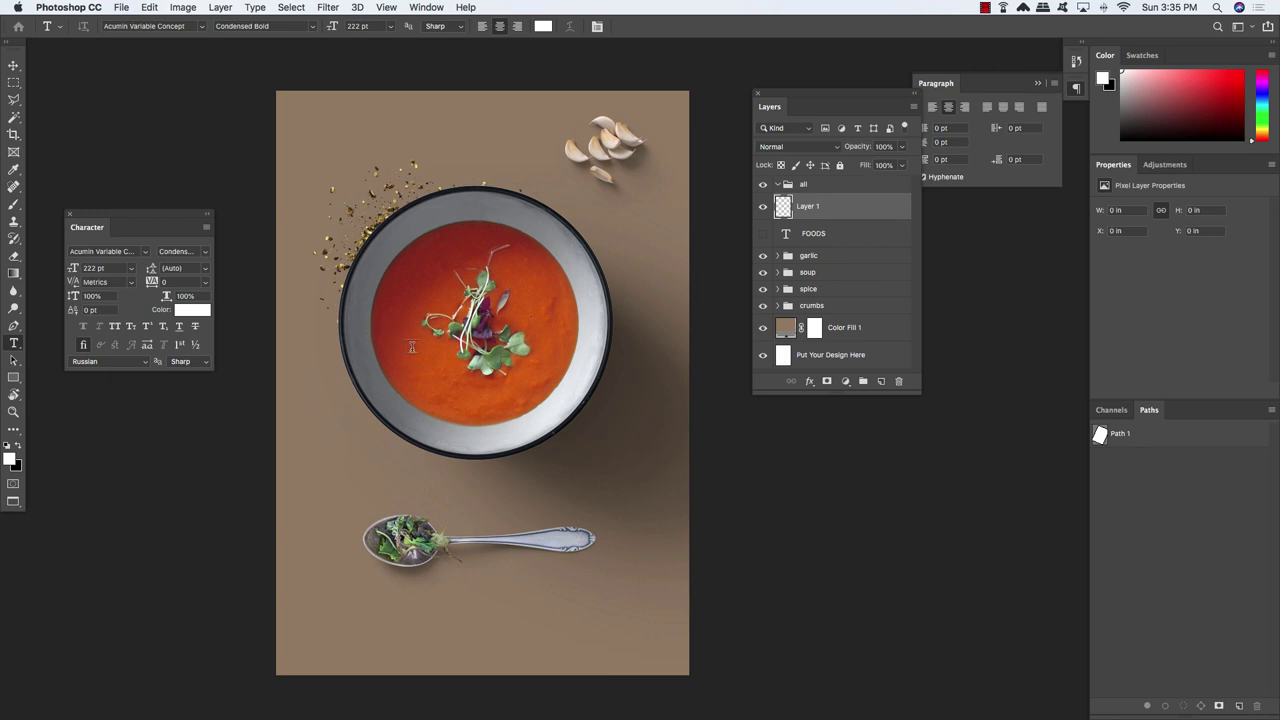
{"action": "left_click", "coordinate": [411, 346]}
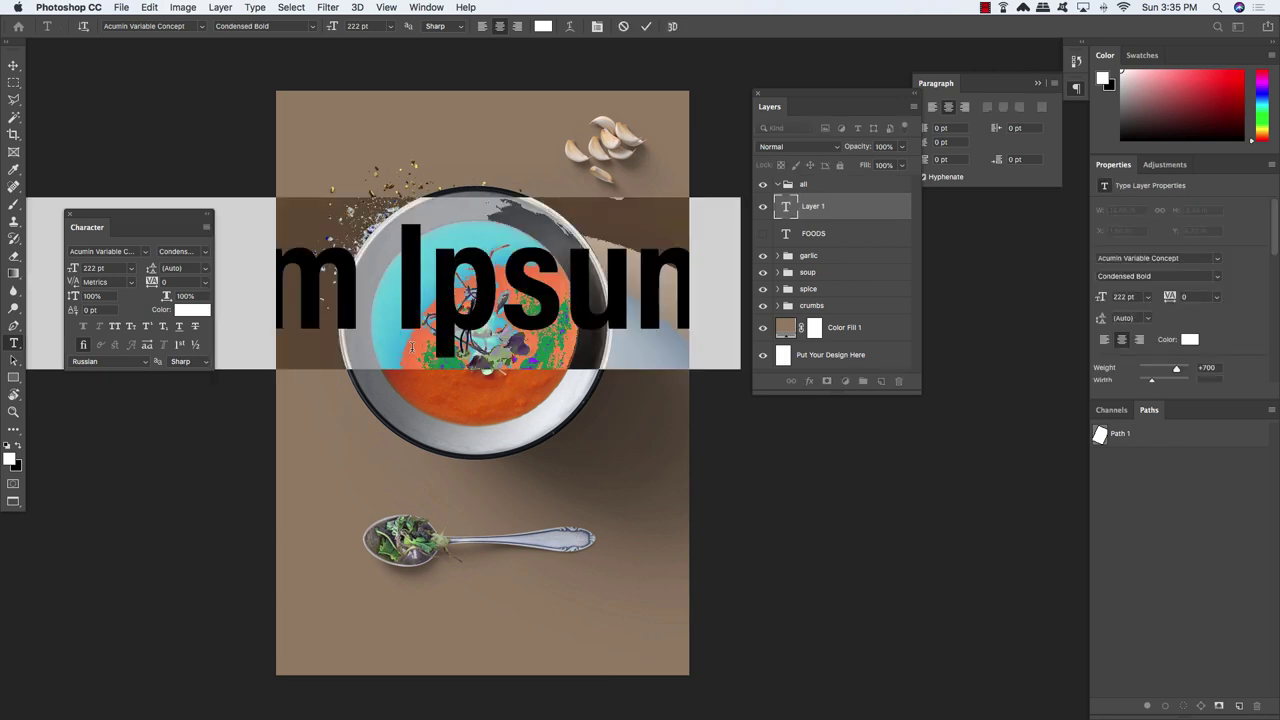
{"action": "type", "text": "Delicious"}
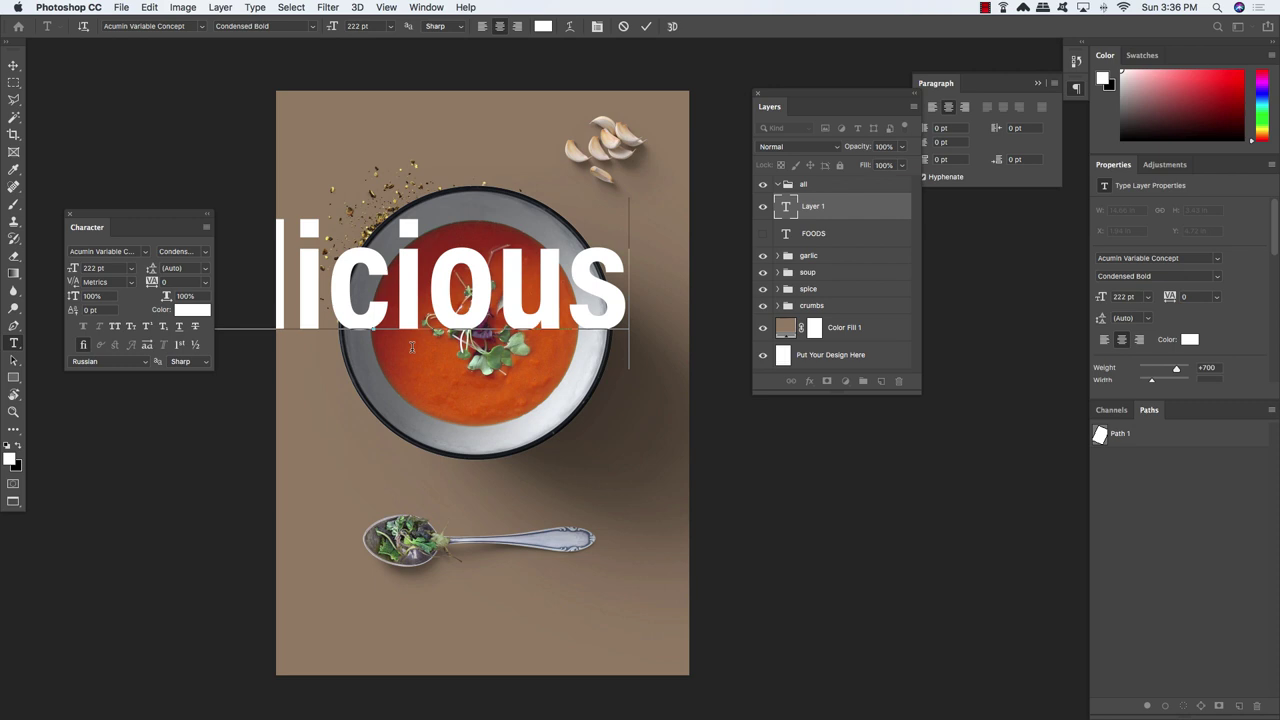
Set the whole delicious text to the Hensa font at 150 pt
{"action": "key", "text": "ctrl+a"}
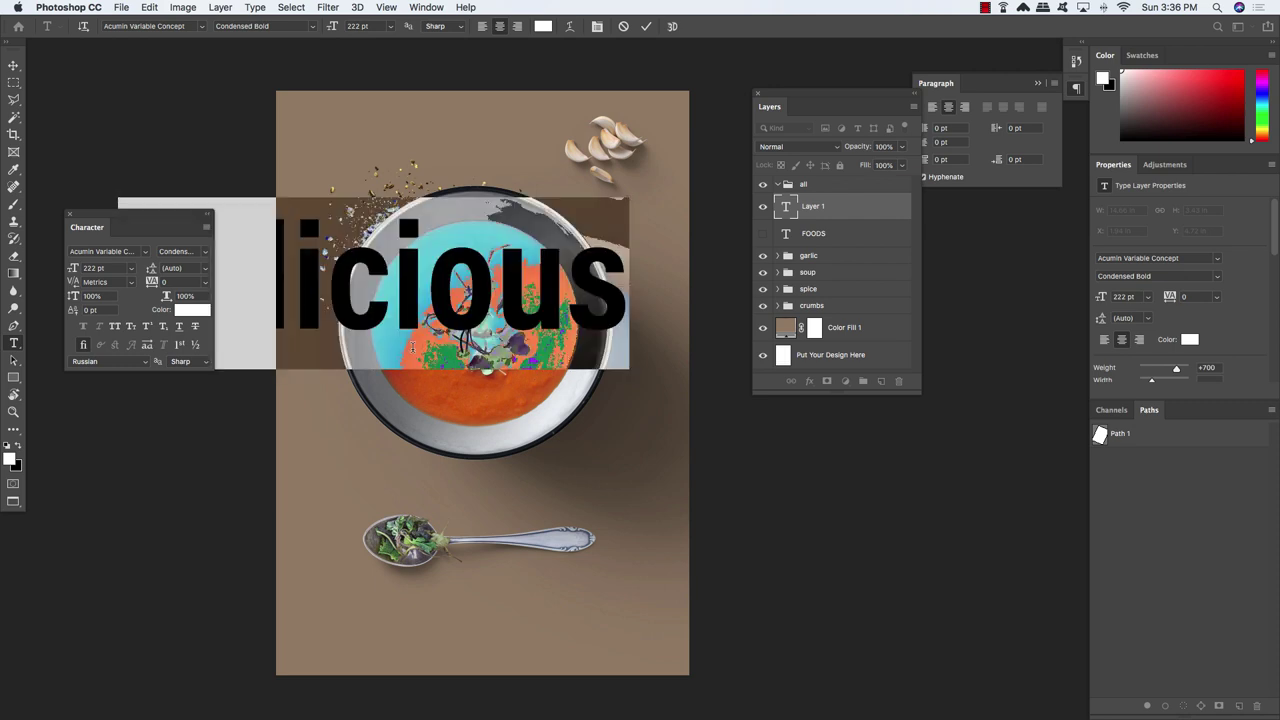
{"action": "left_click", "coordinate": [104, 251]}
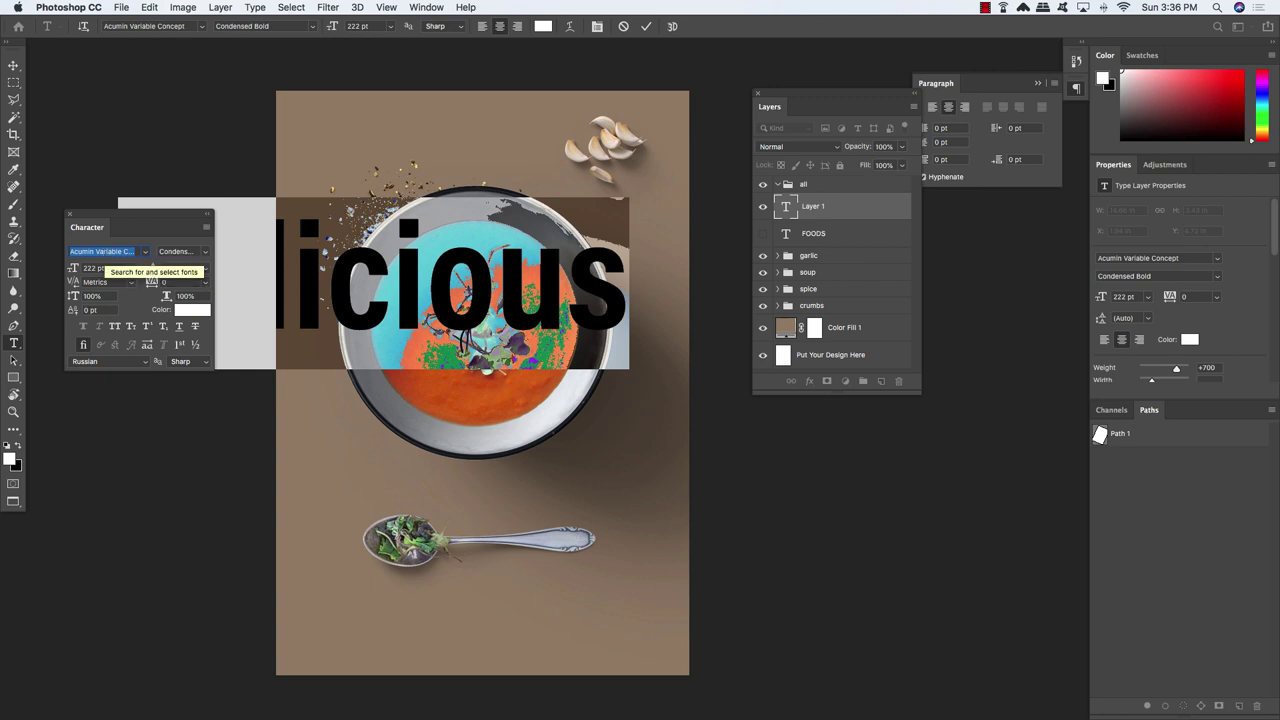
{"action": "type", "text": "h"}
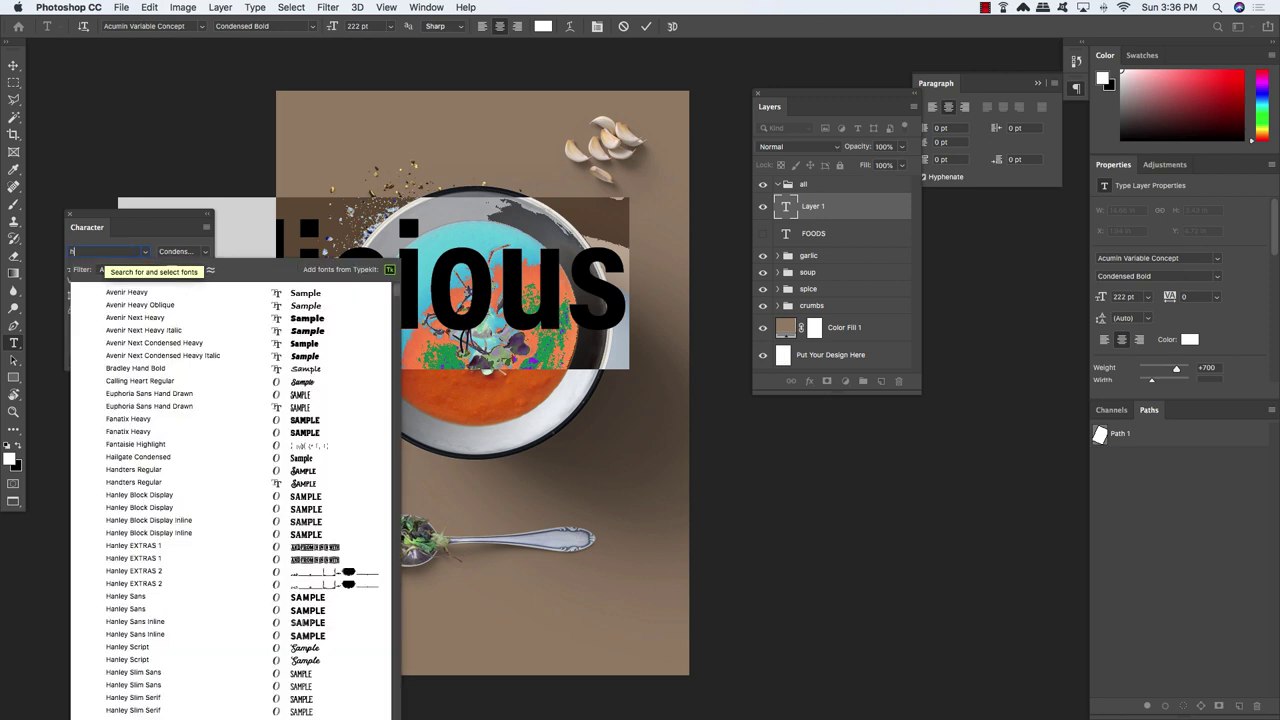
{"action": "type", "text": "ensa"}
{"action": "key", "text": "Return"}
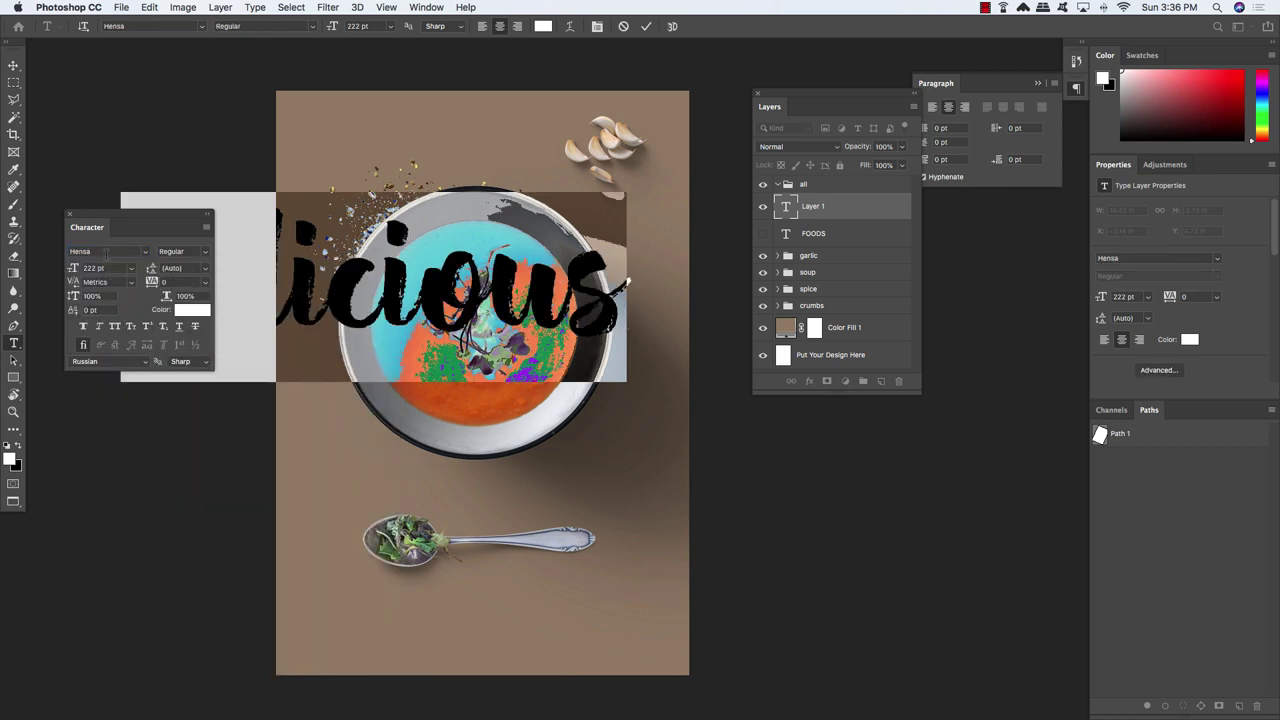
{"action": "key", "text": "Tab"}
{"action": "type", "text": "150"}
{"action": "key", "text": "Return"}
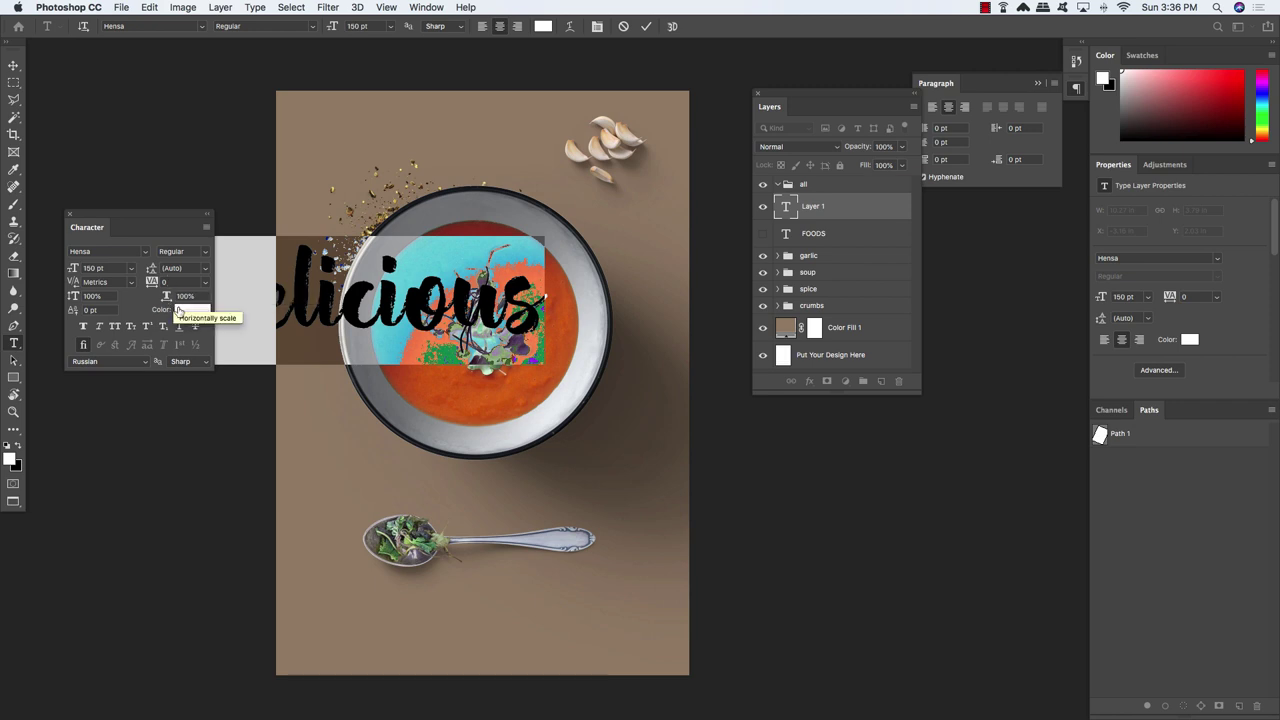
Color the delicious text golden yellow and center it across the soup bowl
{"action": "left_click", "coordinate": [190, 311]}
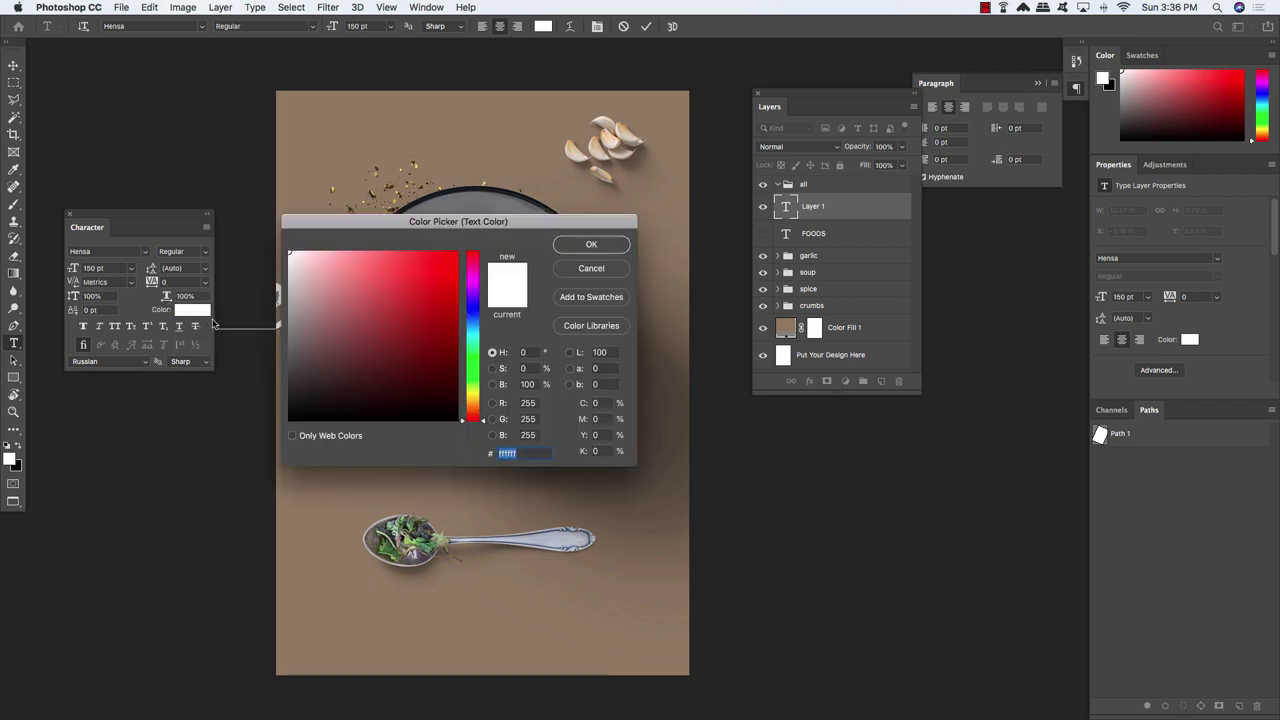
{"action": "type", "text": "0ffc60"}
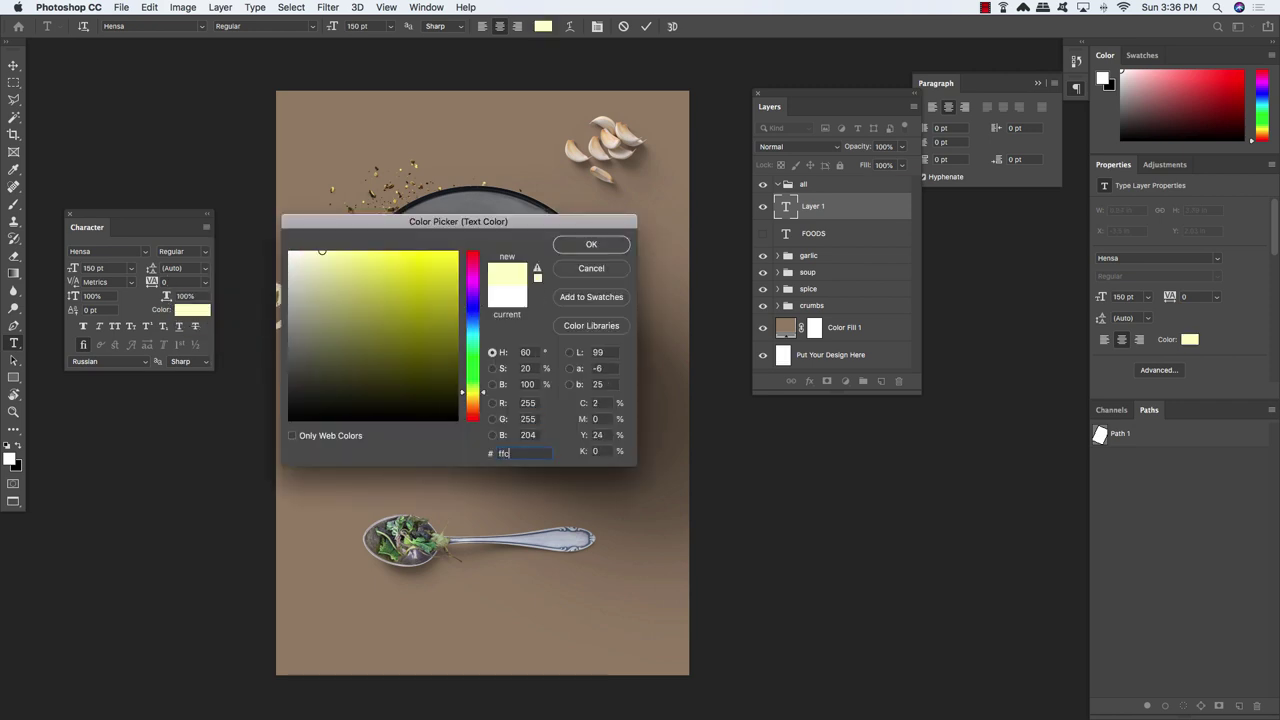
{"action": "type", "text": "00"}
{"action": "key", "text": "Return"}
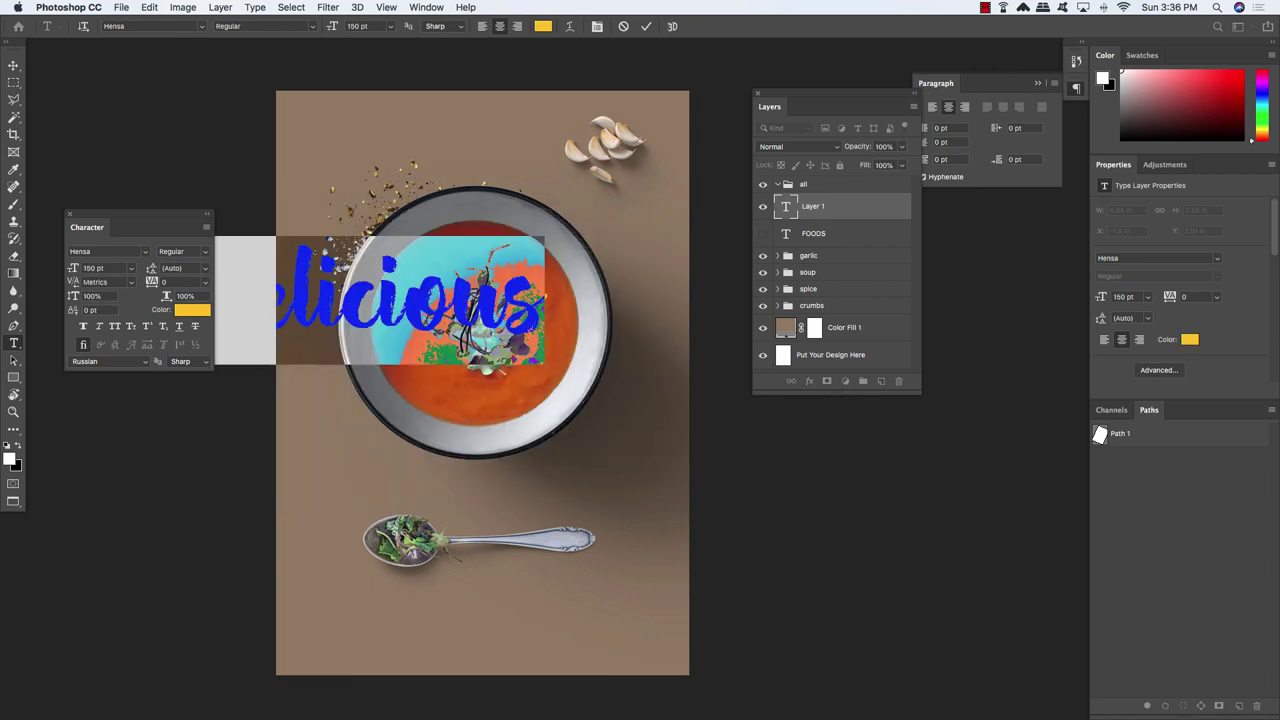
{"action": "left_click", "coordinate": [13, 66]}
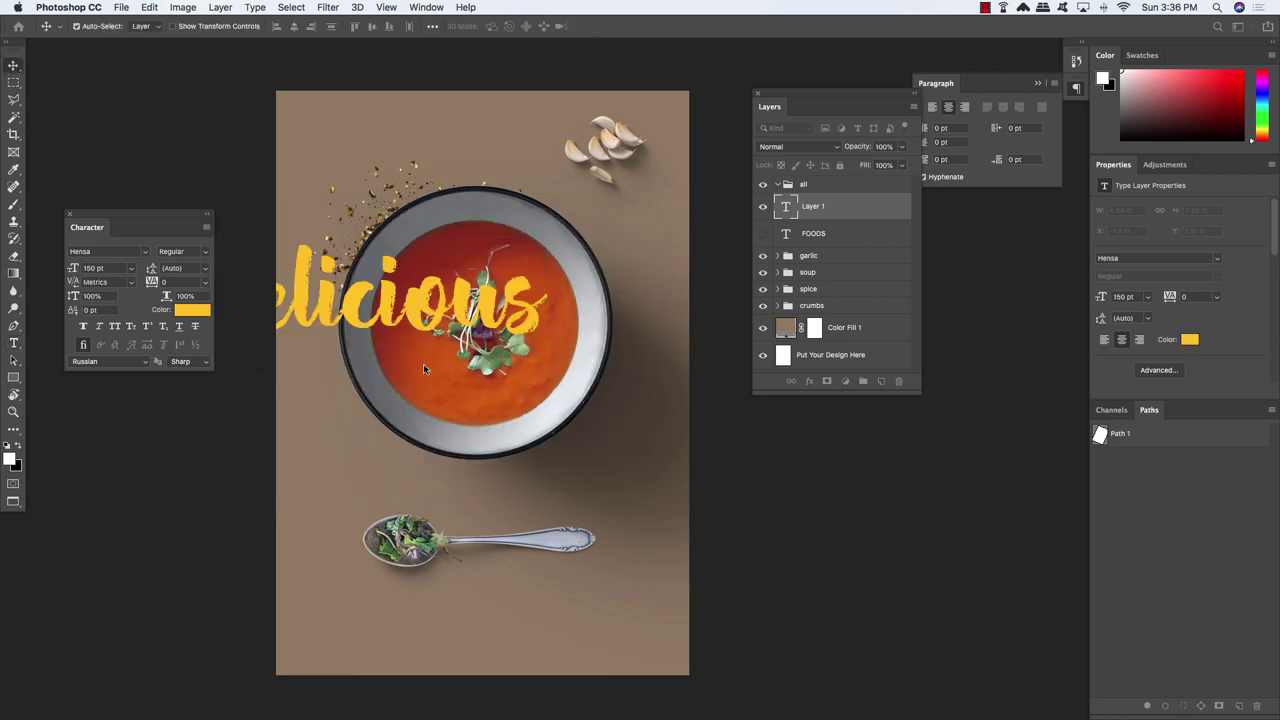
{"action": "left_click_drag", "start_coordinate": [352, 313], "coordinate": [470, 336]}
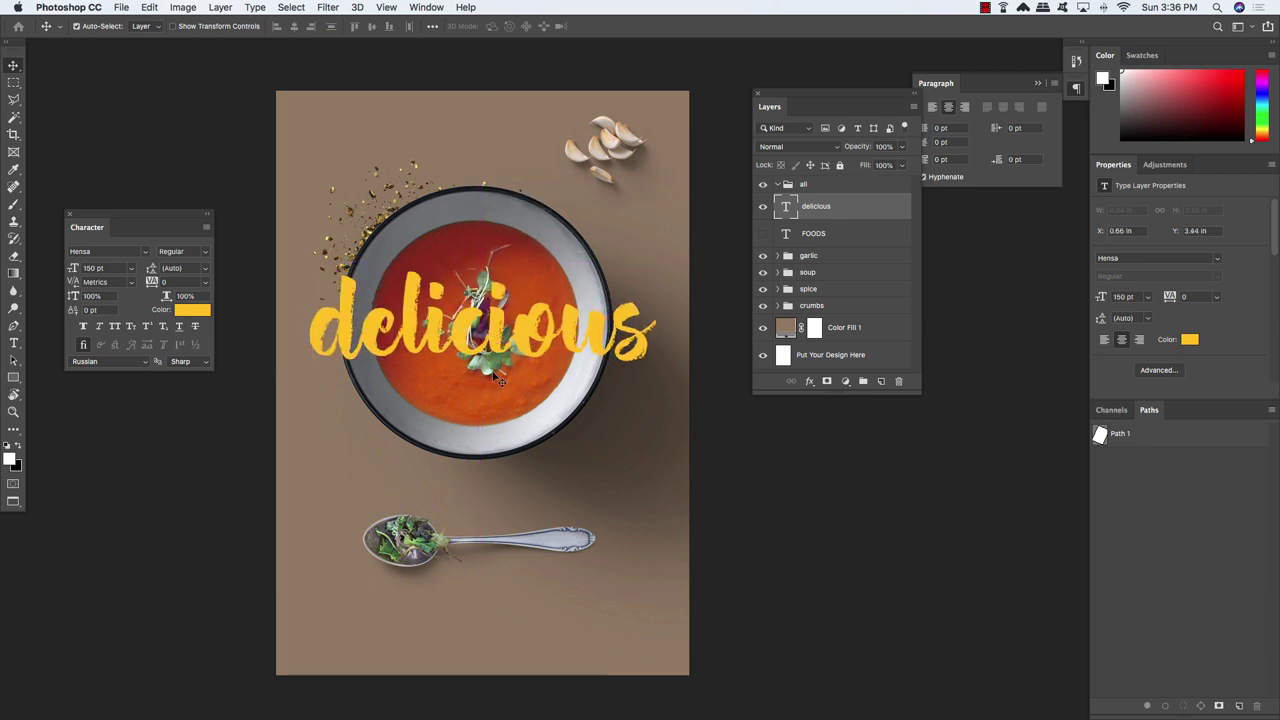
Tighten the kerning between individual letter pairs of the delicious text to -20
{"action": "key", "text": "super+equal"}
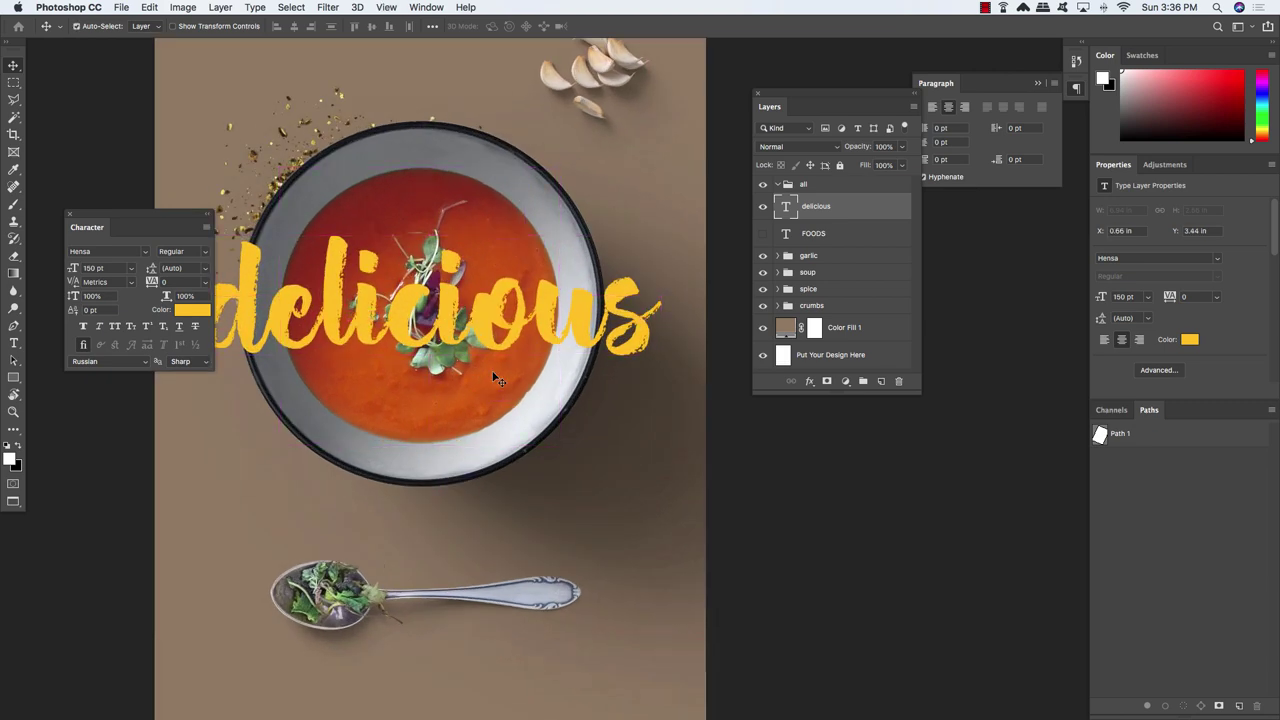
{"action": "key", "text": "t"}
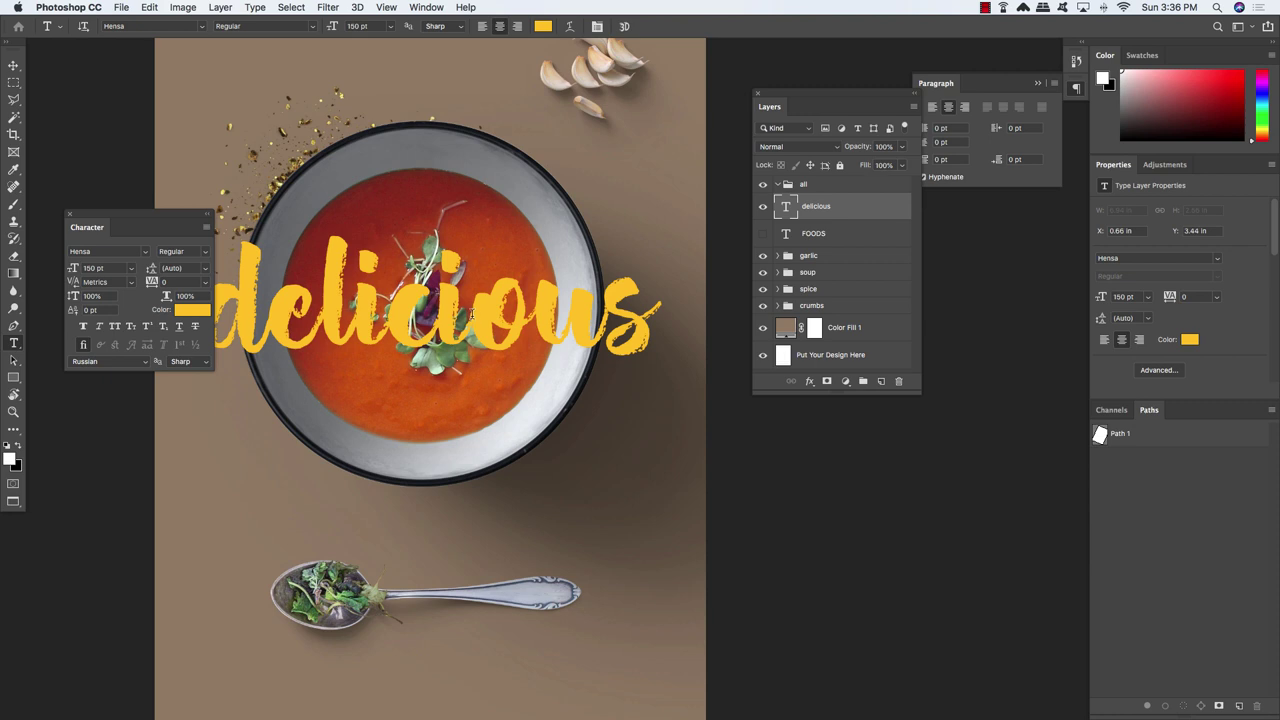
{"action": "left_click", "coordinate": [606, 314]}
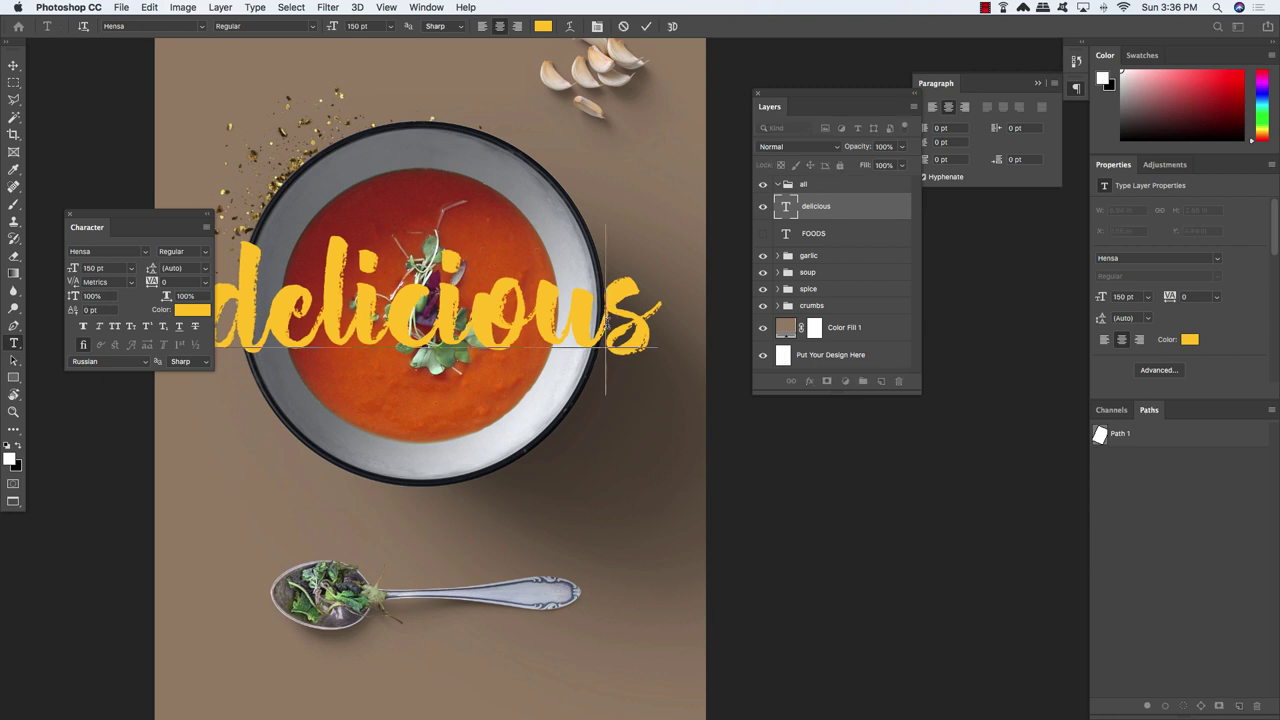
{"action": "key", "text": "alt+Left"}
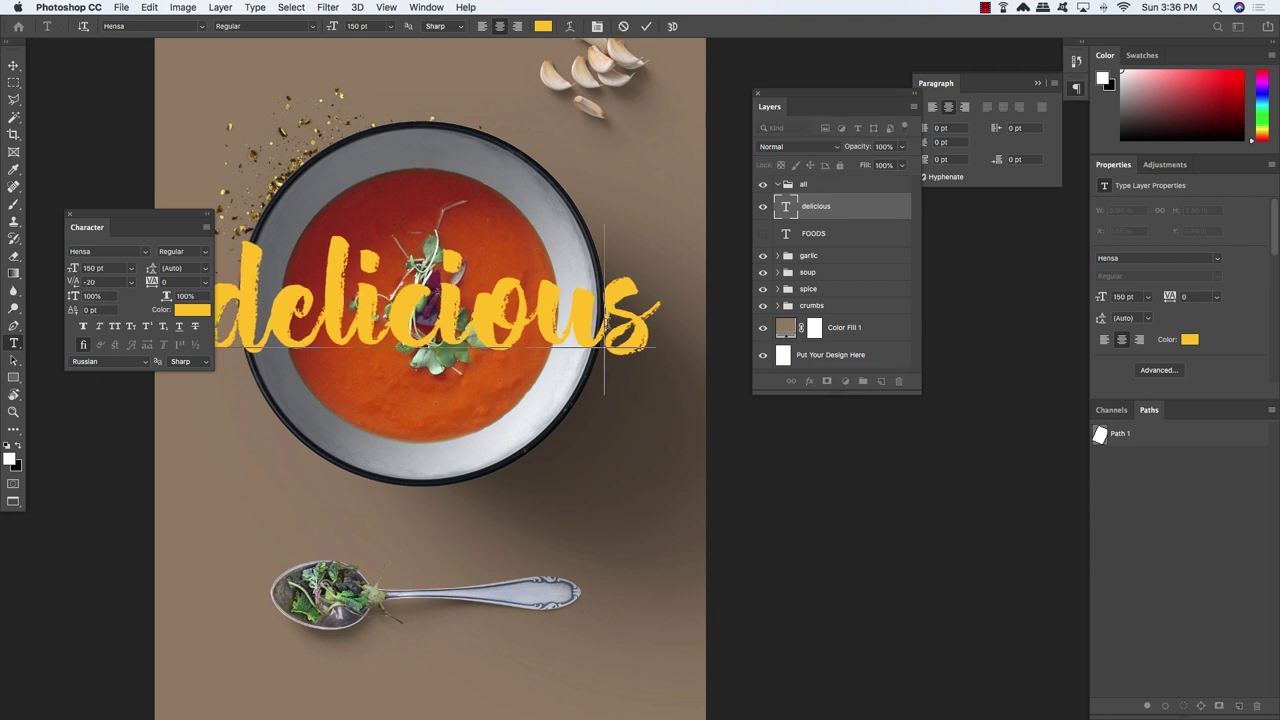
{"action": "key", "text": "alt+Right"}
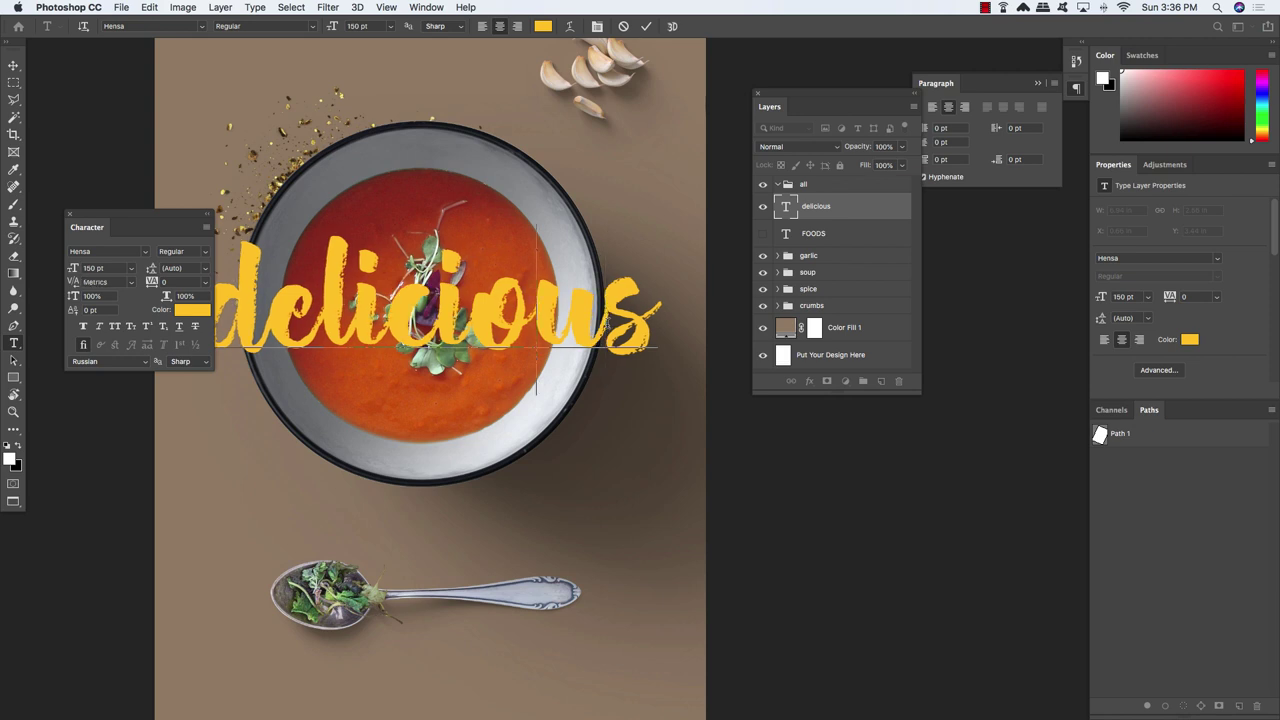
{"action": "key", "text": "Left"}
{"action": "key", "text": "Left"}
{"action": "key", "text": "Left"}
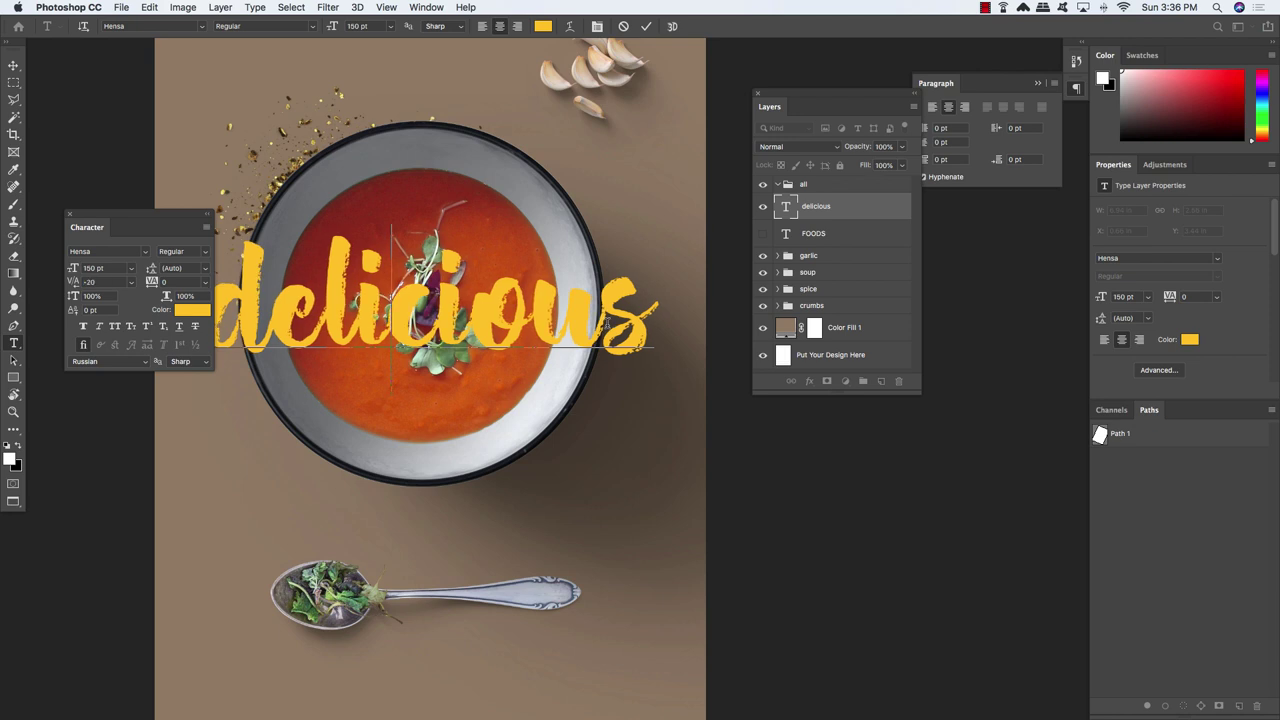
{"action": "key", "text": "Left"}
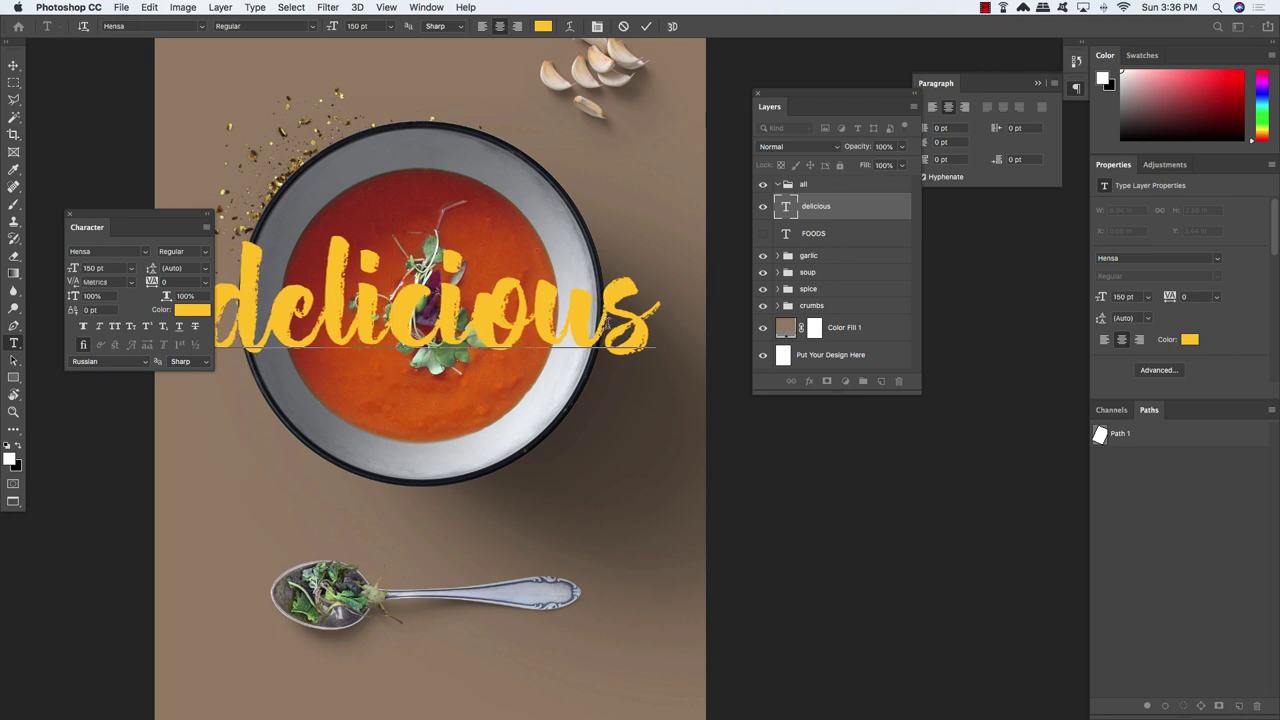
{"action": "key", "text": "Left"}
{"action": "key", "text": "Left"}
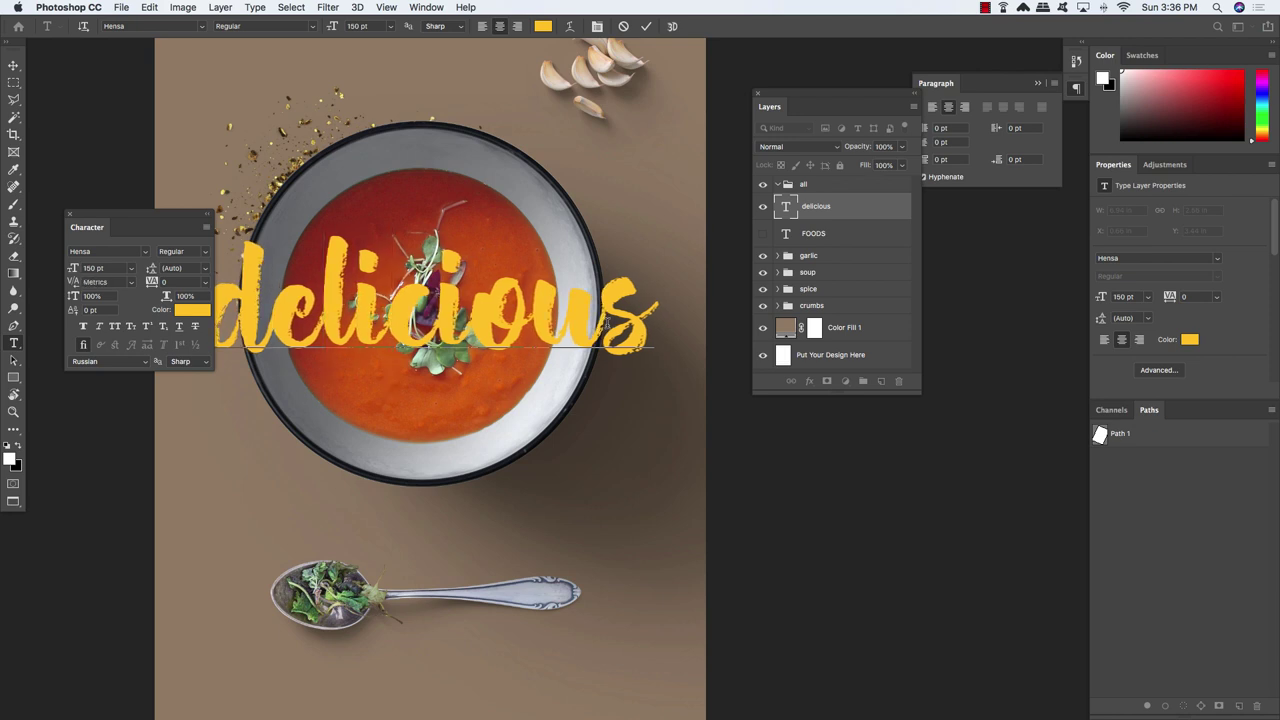
{"action": "key", "text": "Right"}
{"action": "key", "text": "Right"}
{"action": "key", "text": "Right"}
{"action": "key", "text": "Right"}
{"action": "key", "text": "Left"}
{"action": "left_click", "coordinate": [13, 66]}
{"action": "key", "text": "super+0"}
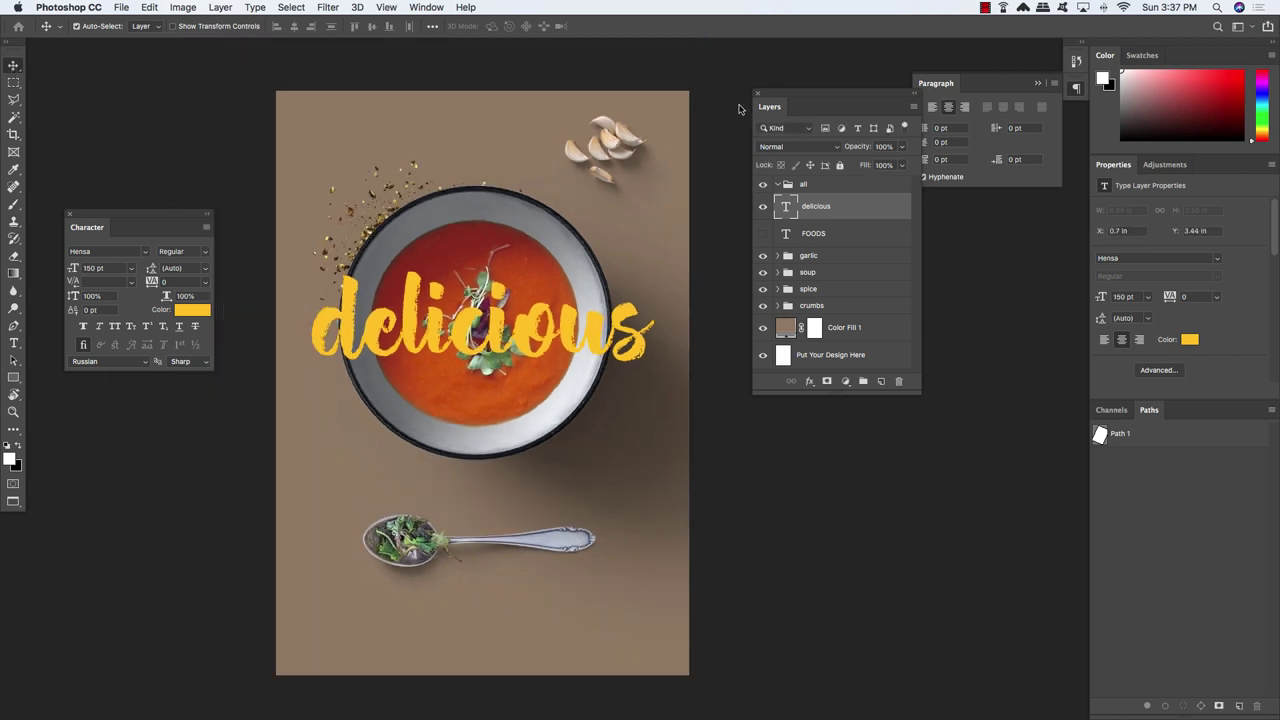
Show the FOODS title again and nudge the delicious text slightly upward over it
{"action": "left_click", "coordinate": [870, 236]}
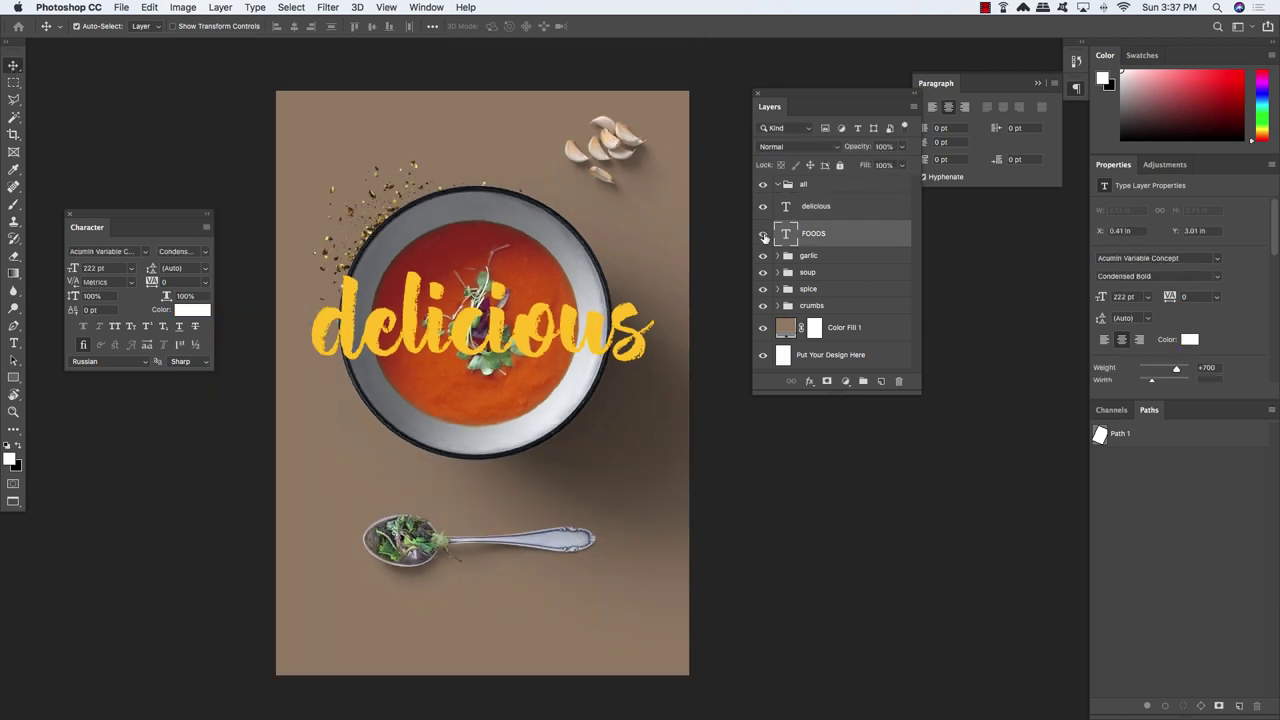
{"action": "left_click", "coordinate": [762, 234]}
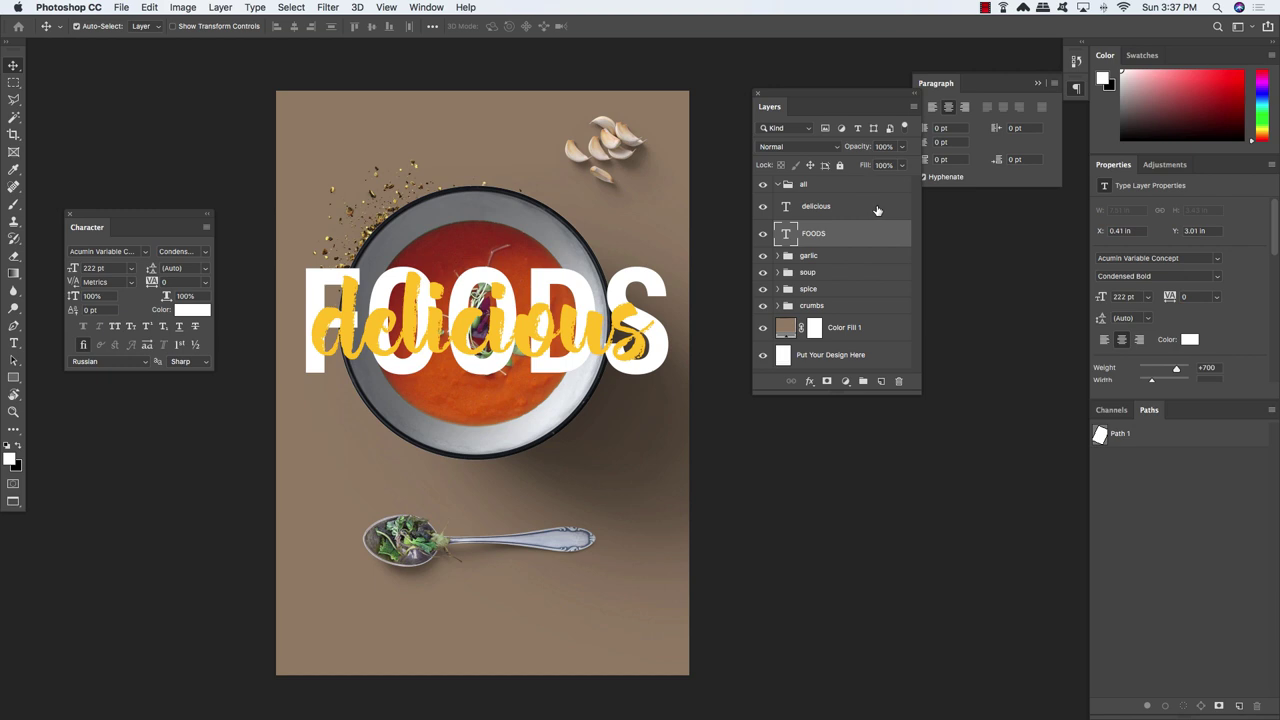
{"action": "left_click", "coordinate": [860, 219]}
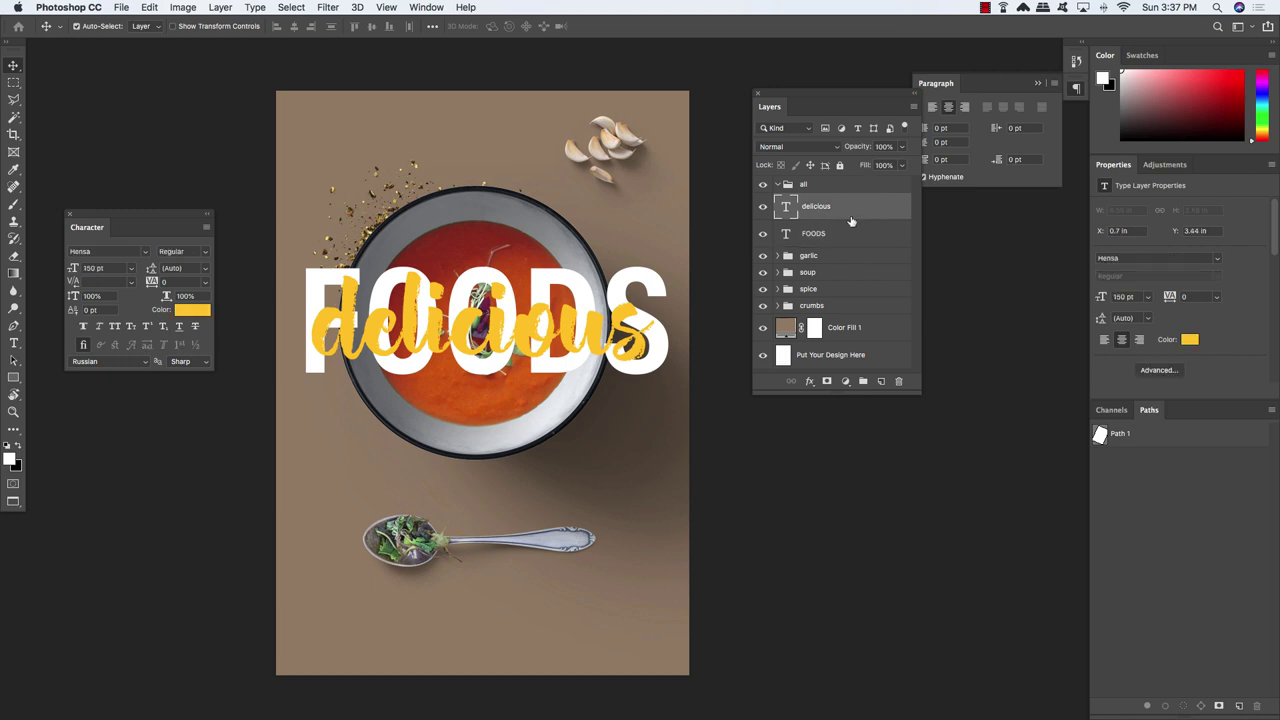
{"action": "key", "text": "shift+Up"}
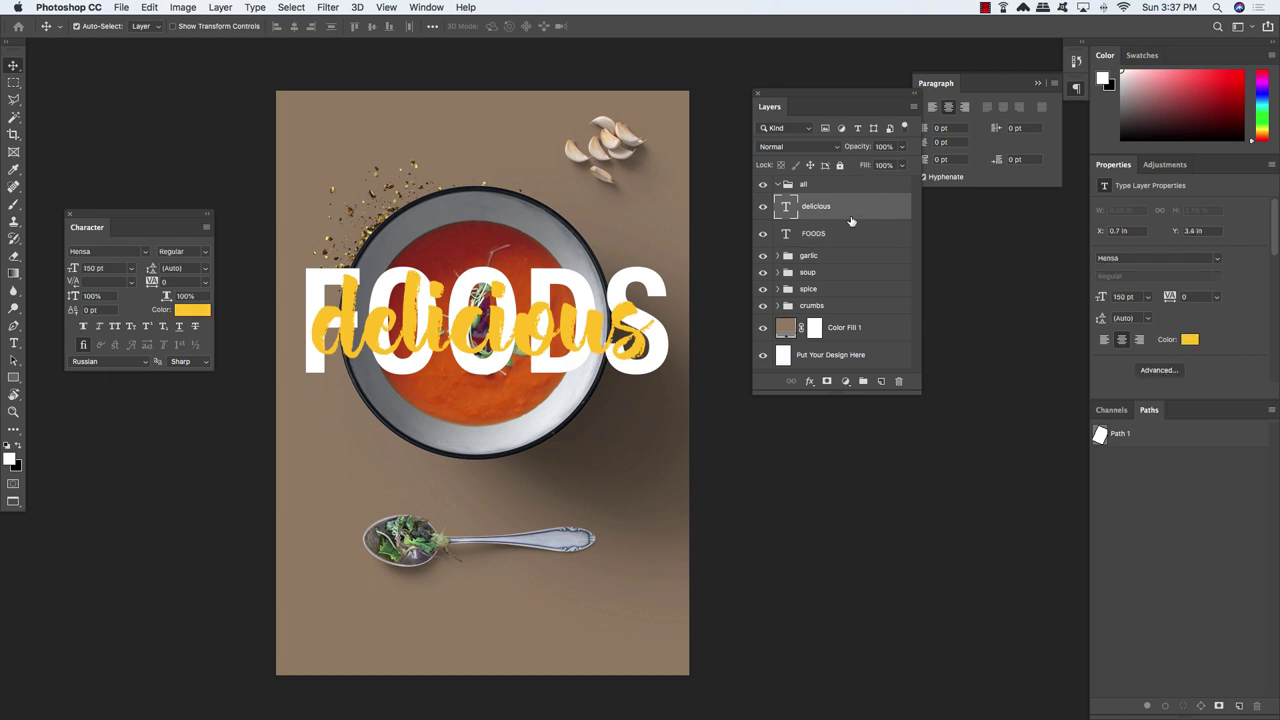
Skew the delicious text vertically by about -5 degrees so that it rises toward its last letter
{"action": "key", "text": "super+t"}
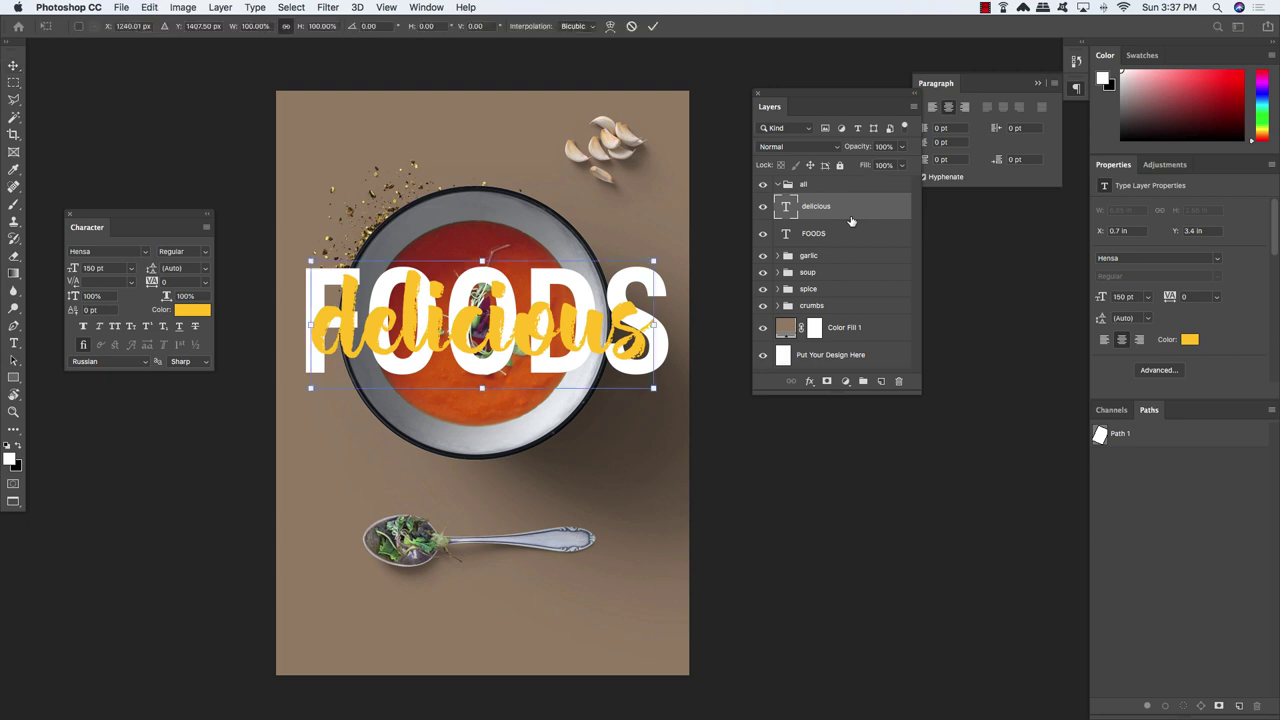
{"action": "scroll", "coordinate": [560, 342], "scroll_direction": "right", "scroll_amount": 2}
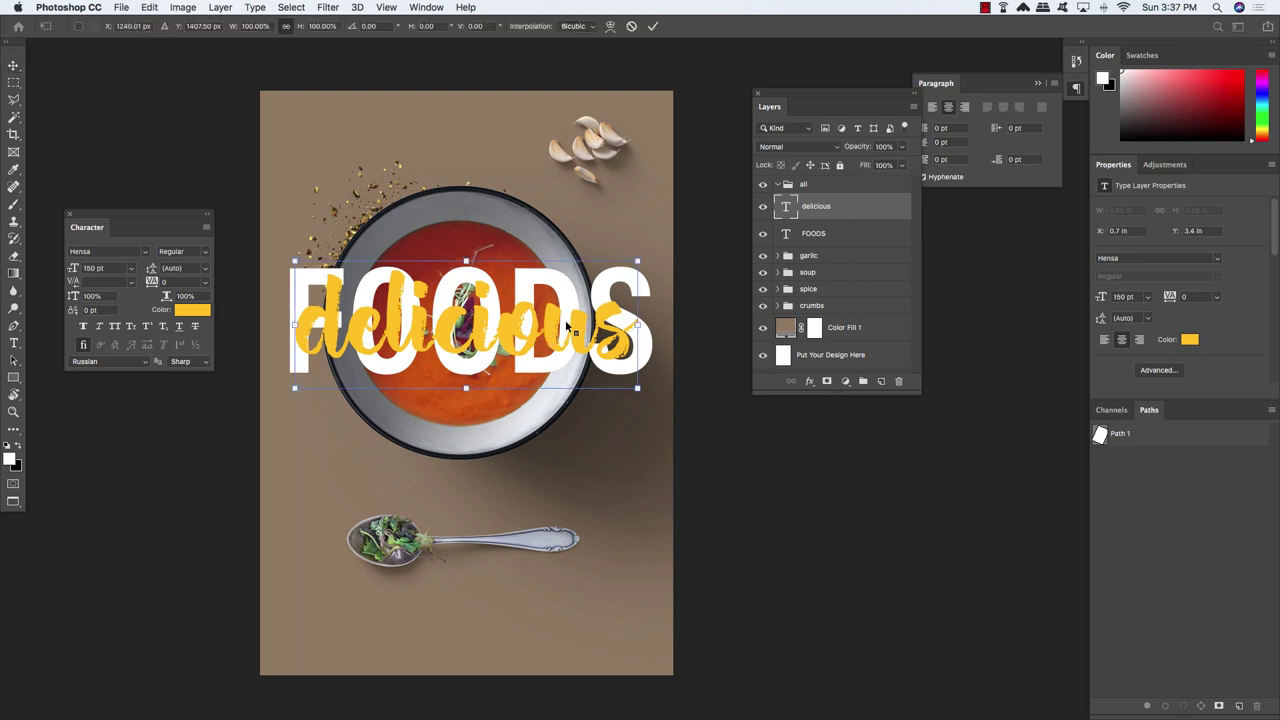
{"action": "right_click", "coordinate": [567, 325]}
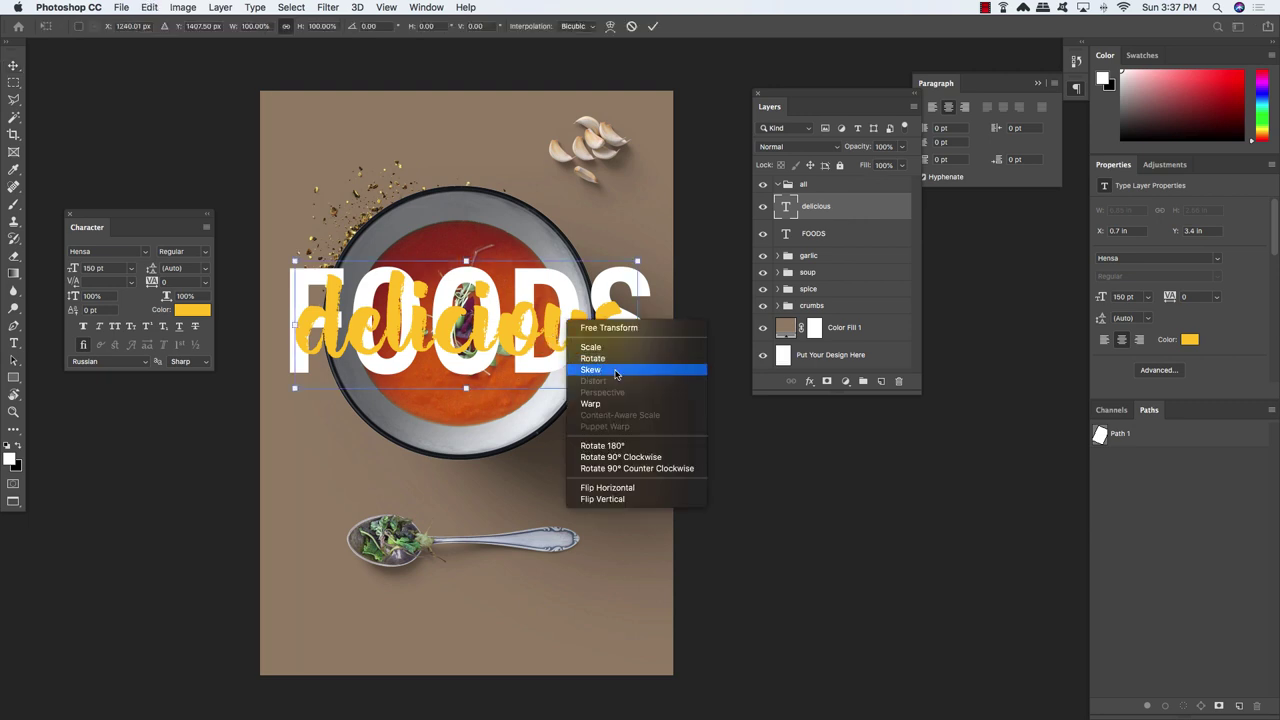
{"action": "left_click", "coordinate": [617, 371]}
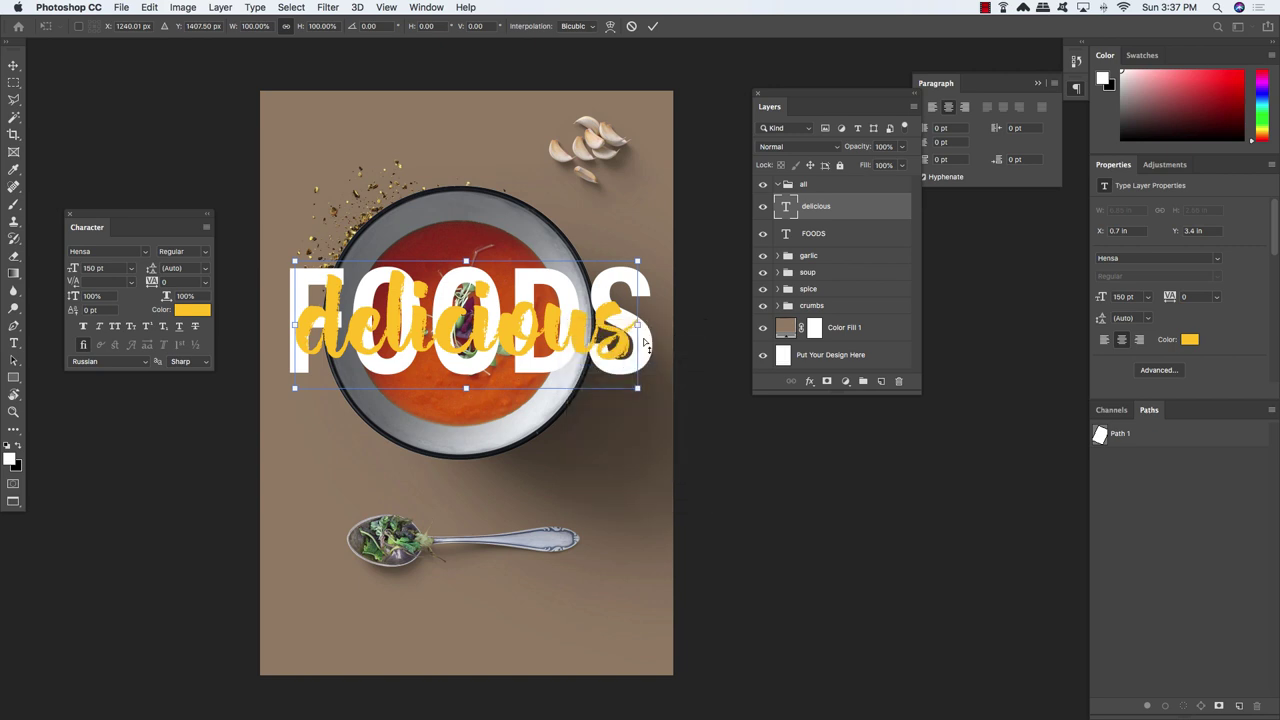
{"action": "left_click_drag", "start_coordinate": [645, 350], "coordinate": [648, 322]}
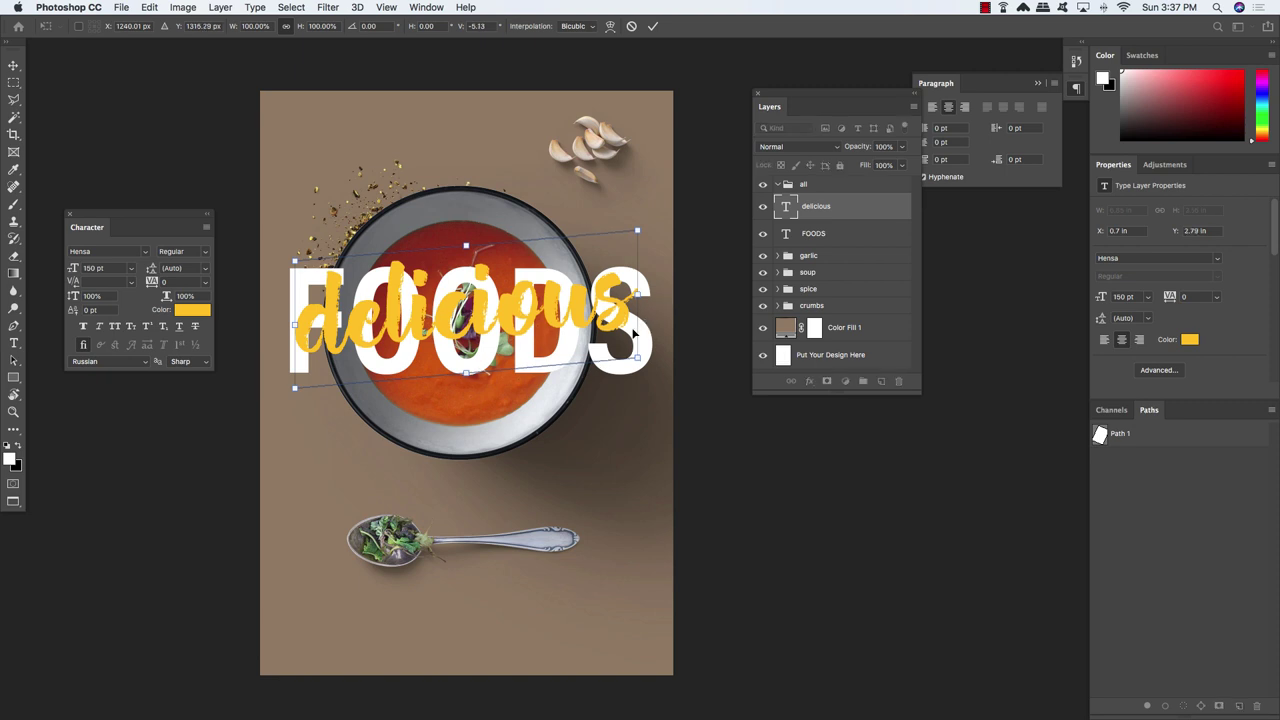
{"action": "key", "text": "Return"}
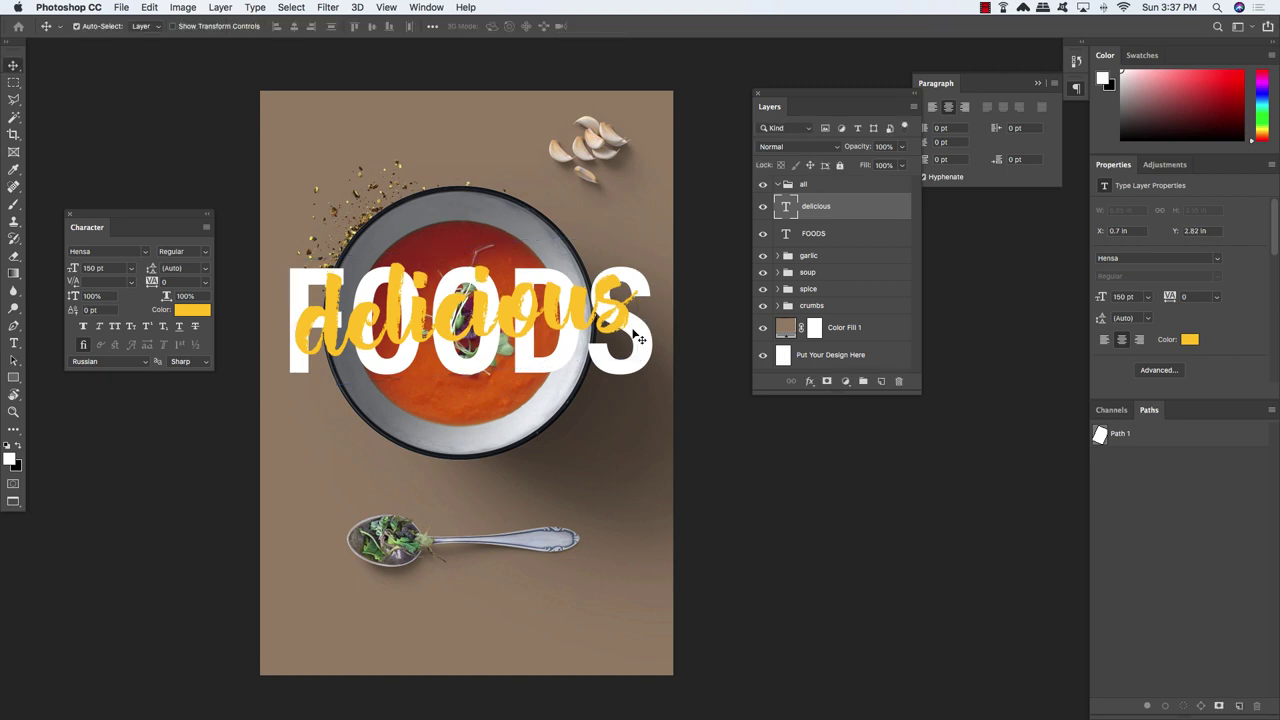
Nudge the skewed delicious text down to the middle of the FOODS letters
{"action": "key", "text": "shift+Down"}
{"action": "key", "text": "shift+Down"}
{"action": "key", "text": "shift+Down"}
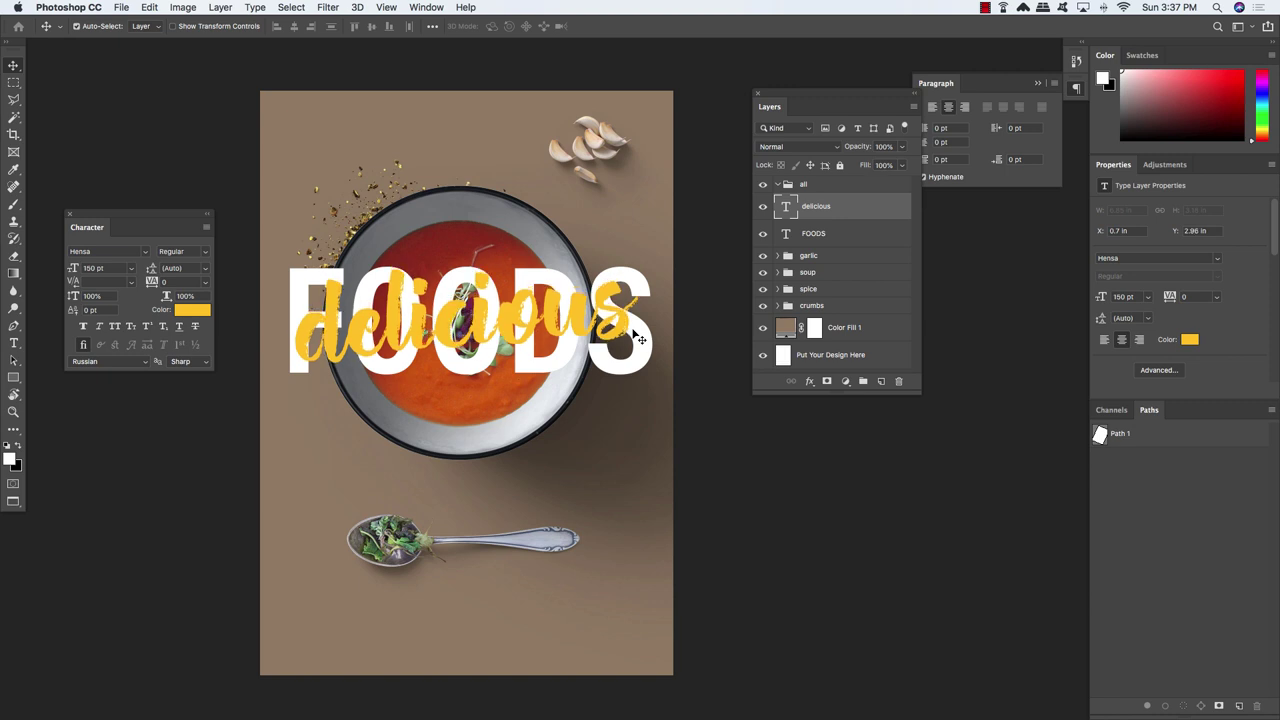
{"action": "key", "text": "Down"}
Scale the FOODS title down to 95% about its centre and nudge it slightly downward
{"action": "left_click", "coordinate": [858, 237]}
{"action": "key", "text": "super+t"}
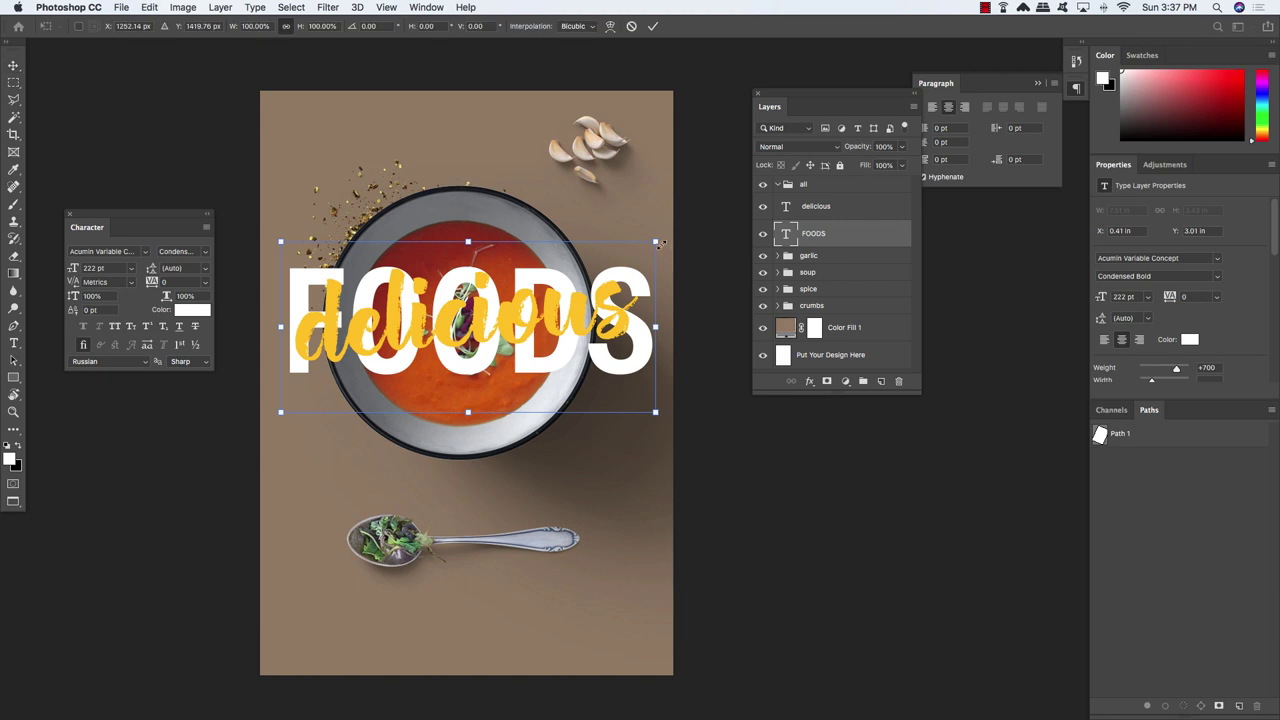
{"action": "left_click_drag", "start_coordinate": [657, 242], "coordinate": [646, 243]}
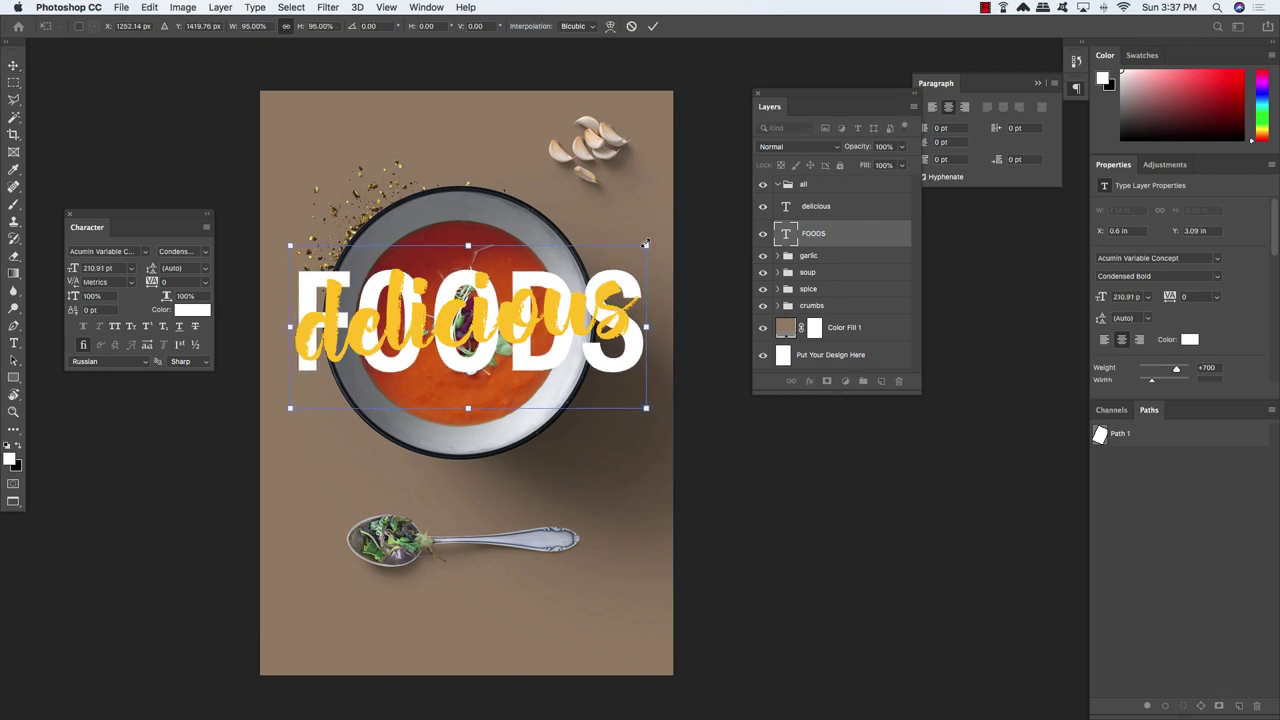
{"action": "key", "text": "Return"}
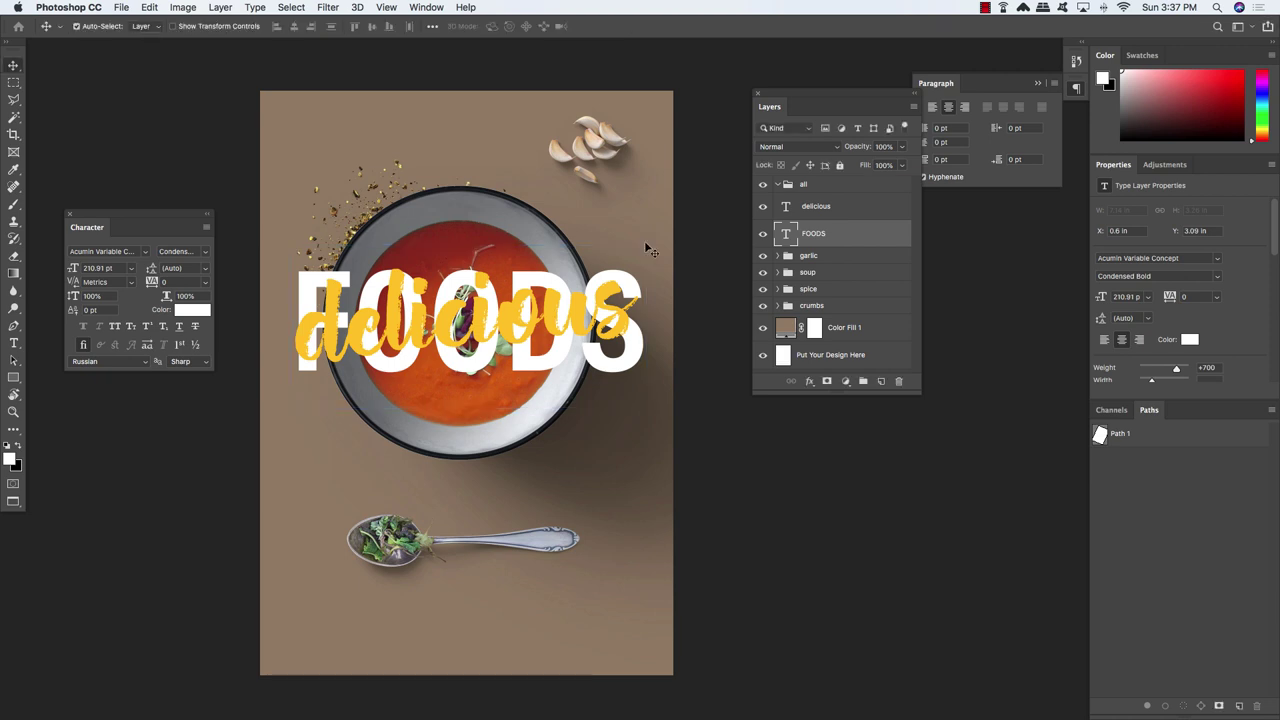
{"action": "key", "text": "Down"}
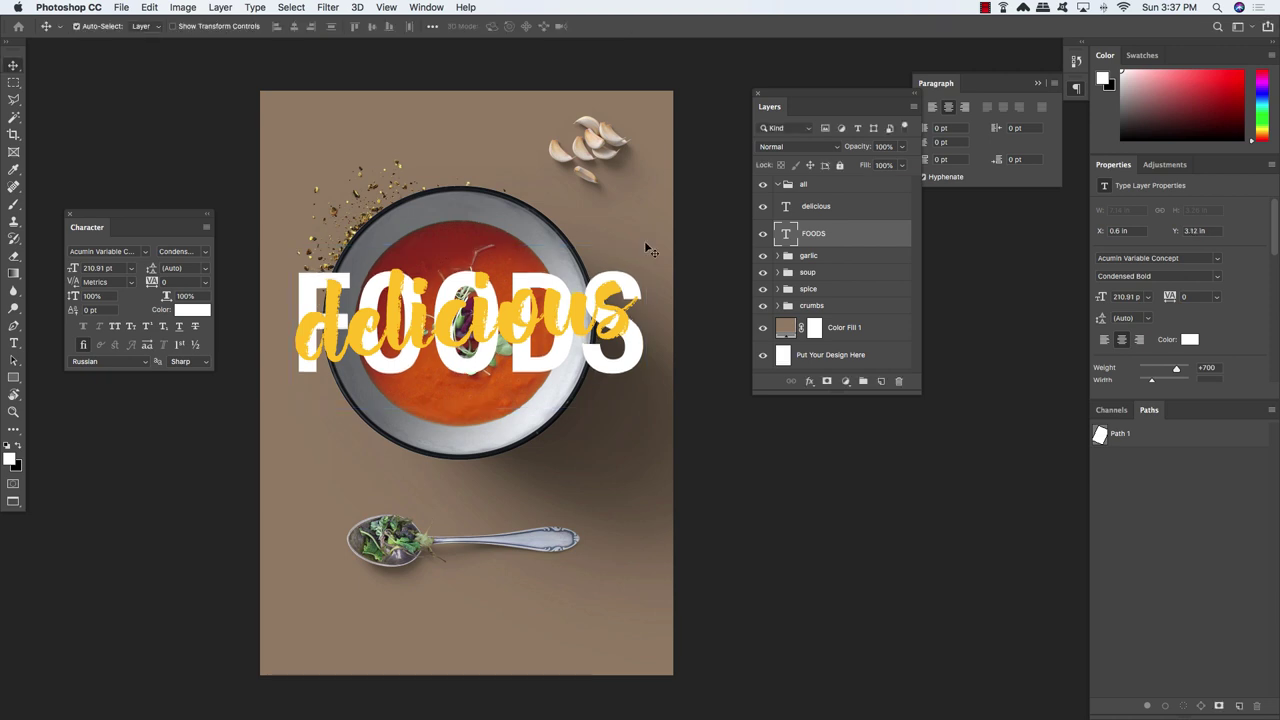
{"action": "key", "text": "Up"}
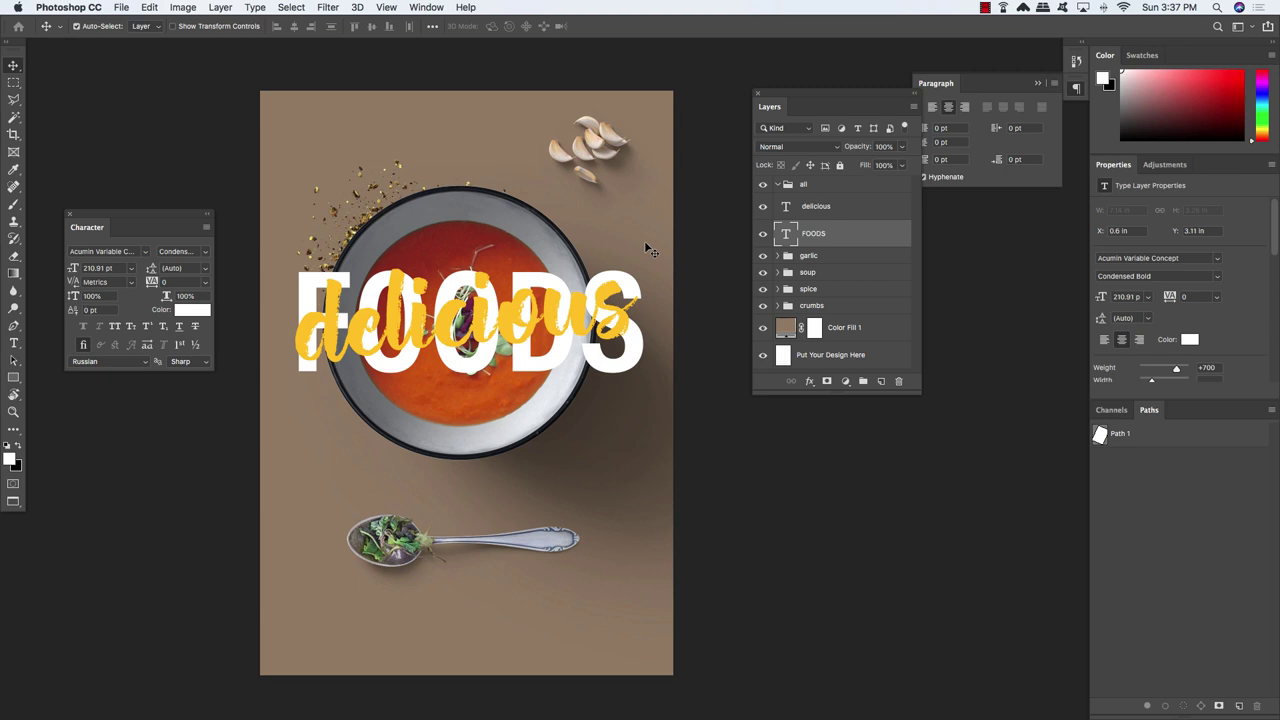
{"action": "key", "text": "Down"}
Nudge the delicious text to the right until its X position is about 0.79 in, centring it over FOODS
{"action": "left_click", "coordinate": [846, 208]}
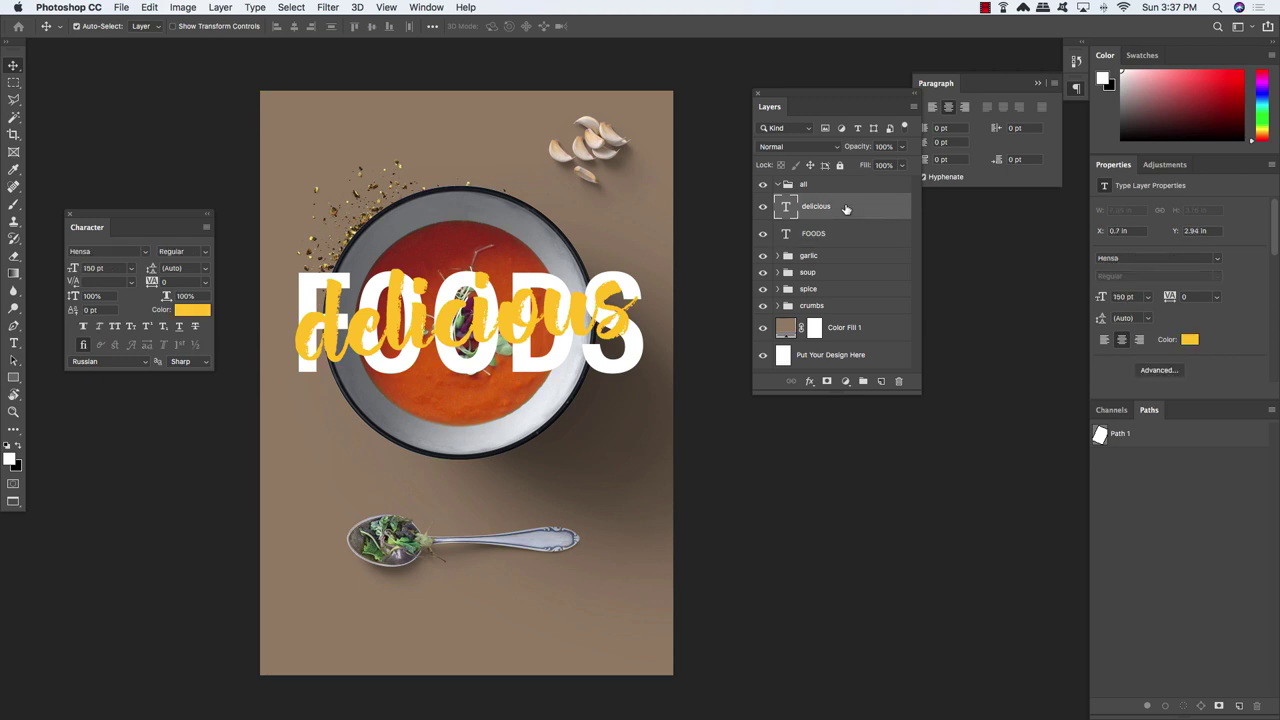
{"action": "key", "text": "Right"}
{"action": "key", "text": "Right"}
{"action": "key", "text": "Right"}
{"action": "key", "text": "Right"}
{"action": "key", "text": "Right"}
{"action": "key", "text": "Right"}
{"action": "key", "text": "Right"}
{"action": "key", "text": "Right"}
{"action": "key", "text": "Right"}
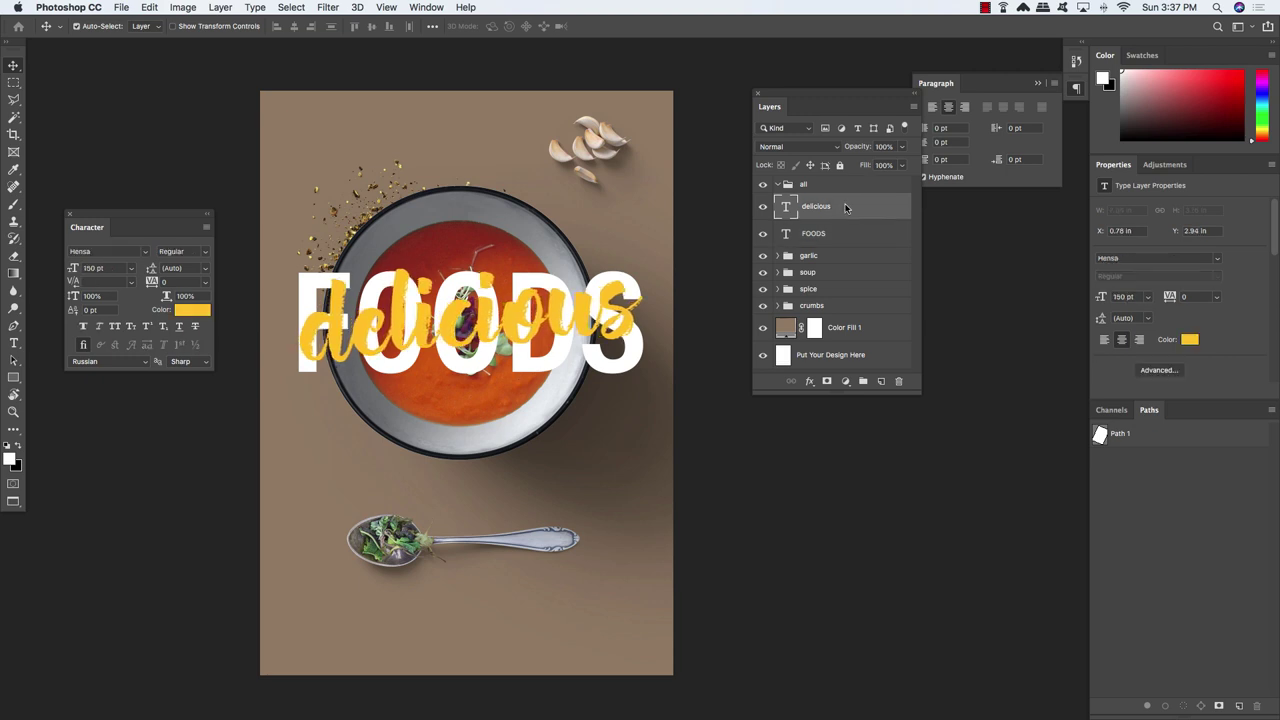
Fine-tune the delicious text's height over the FOODS letters, settling it at a Y position of about 2.98 in
{"action": "key", "text": "Up"}
{"action": "key", "text": "Down"}
{"action": "key", "text": "Down"}
{"action": "key", "text": "Down"}
{"action": "key", "text": "Down"}
{"action": "key", "text": "Down"}
{"action": "key", "text": "Down"}
{"action": "key", "text": "Down"}
{"action": "key", "text": "Down"}
{"action": "key", "text": "Down"}
{"action": "key", "text": "Down"}
{"action": "key", "text": "Down"}
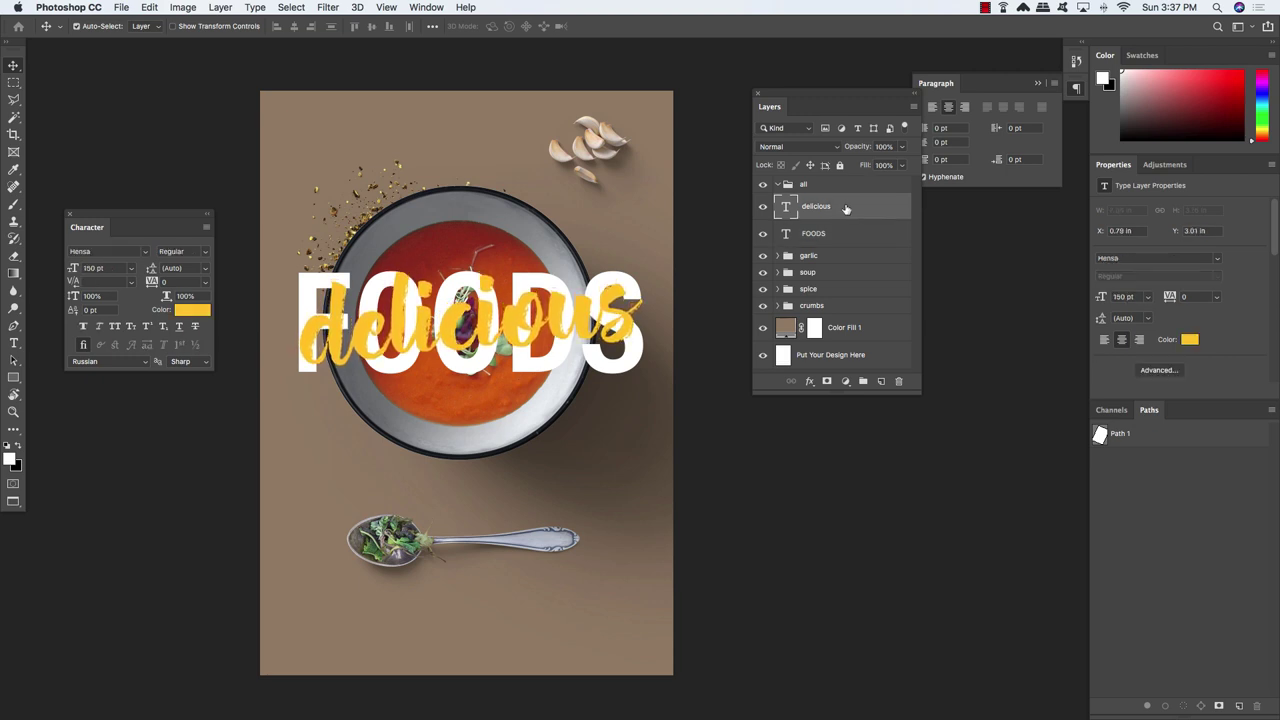
{"action": "key", "text": "Down"}
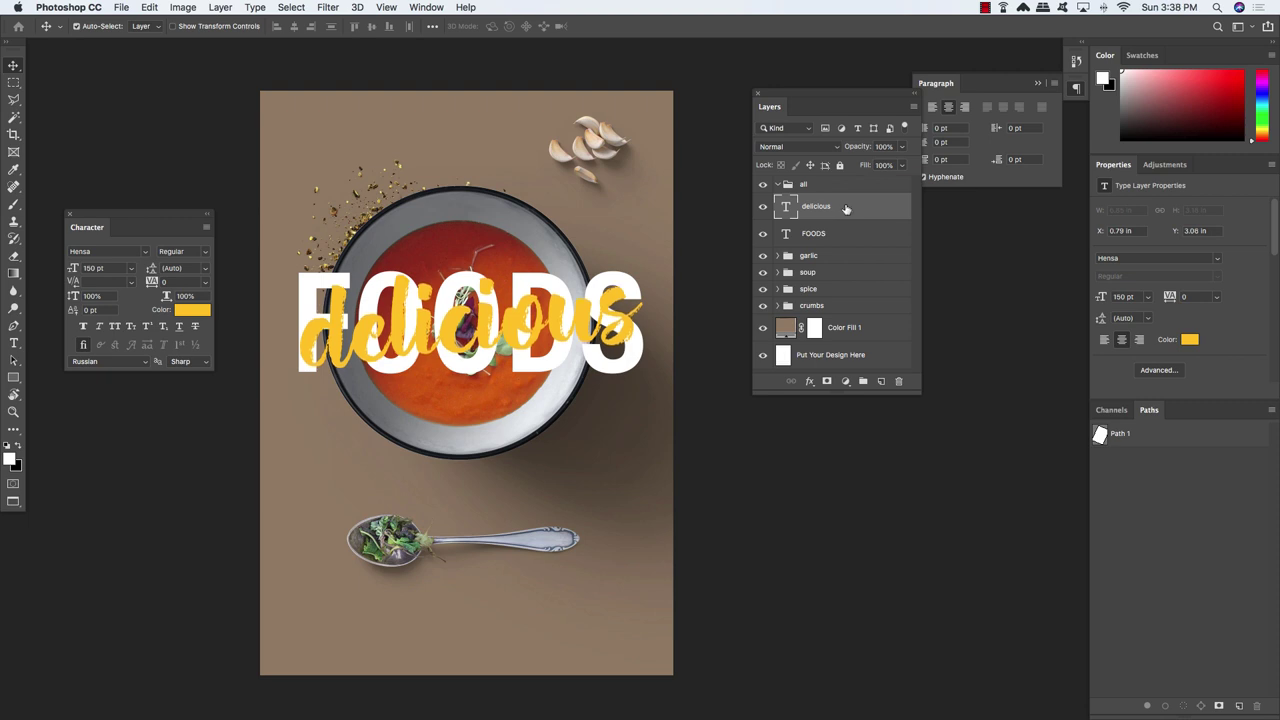
{"action": "key", "text": "Up"}
{"action": "key", "text": "Up"}
{"action": "key", "text": "Up"}
{"action": "key", "text": "Up"}
{"action": "key", "text": "Up"}
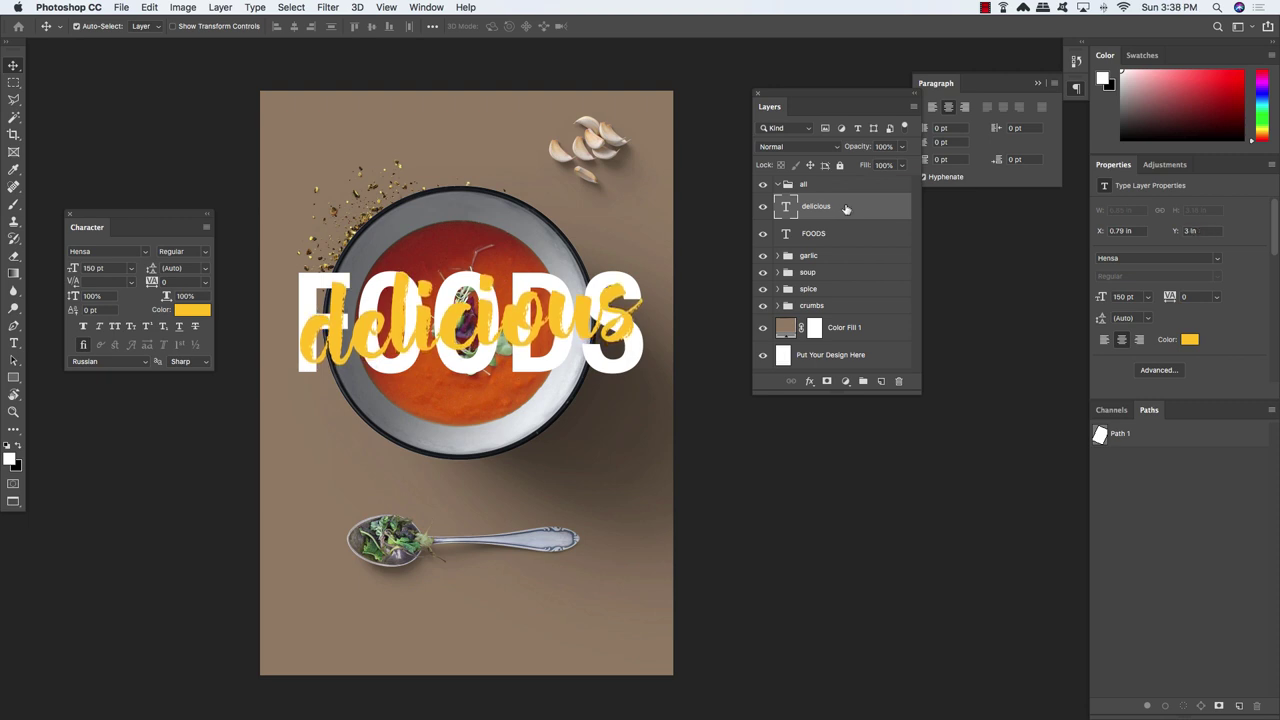
{"action": "key", "text": "Up"}
{"action": "key", "text": "Up"}
{"action": "key", "text": "Up"}
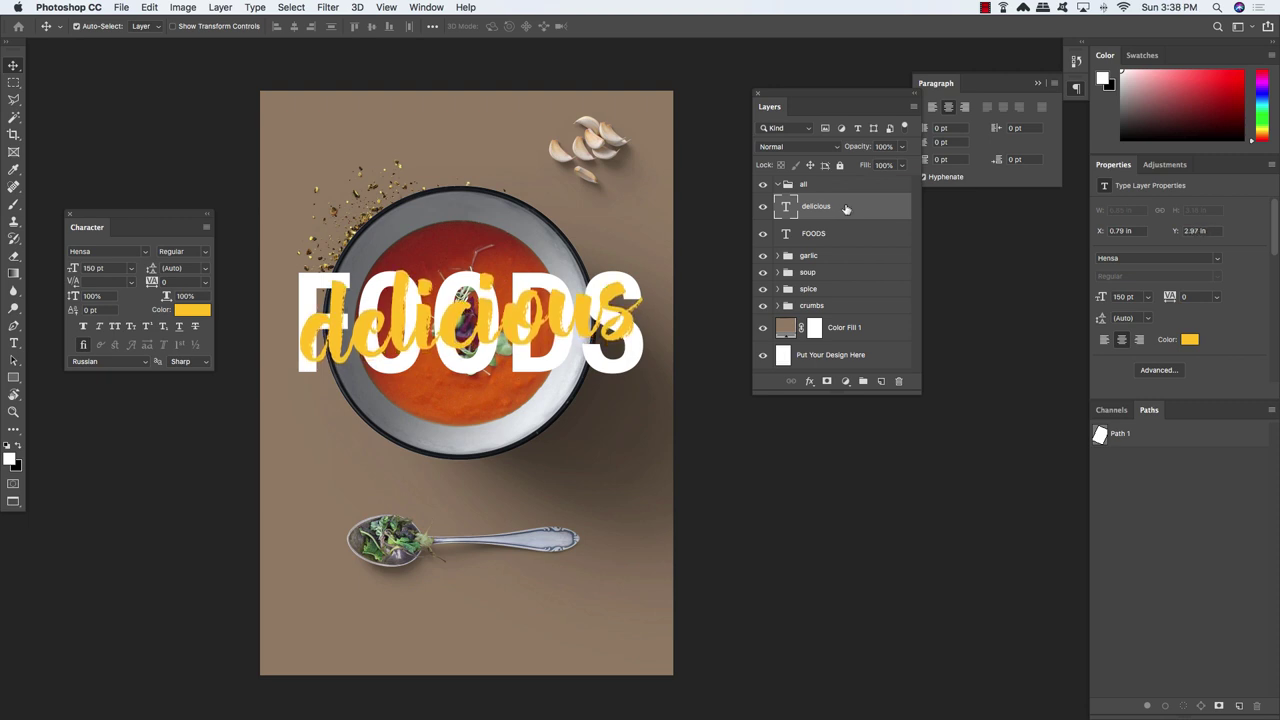
{"action": "key", "text": "Down"}
Add a layer mask to the delicious text and, within a selection of the FOODS letter shapes, brush black over the d where it crosses the F
{"action": "left_click", "coordinate": [827, 381]}
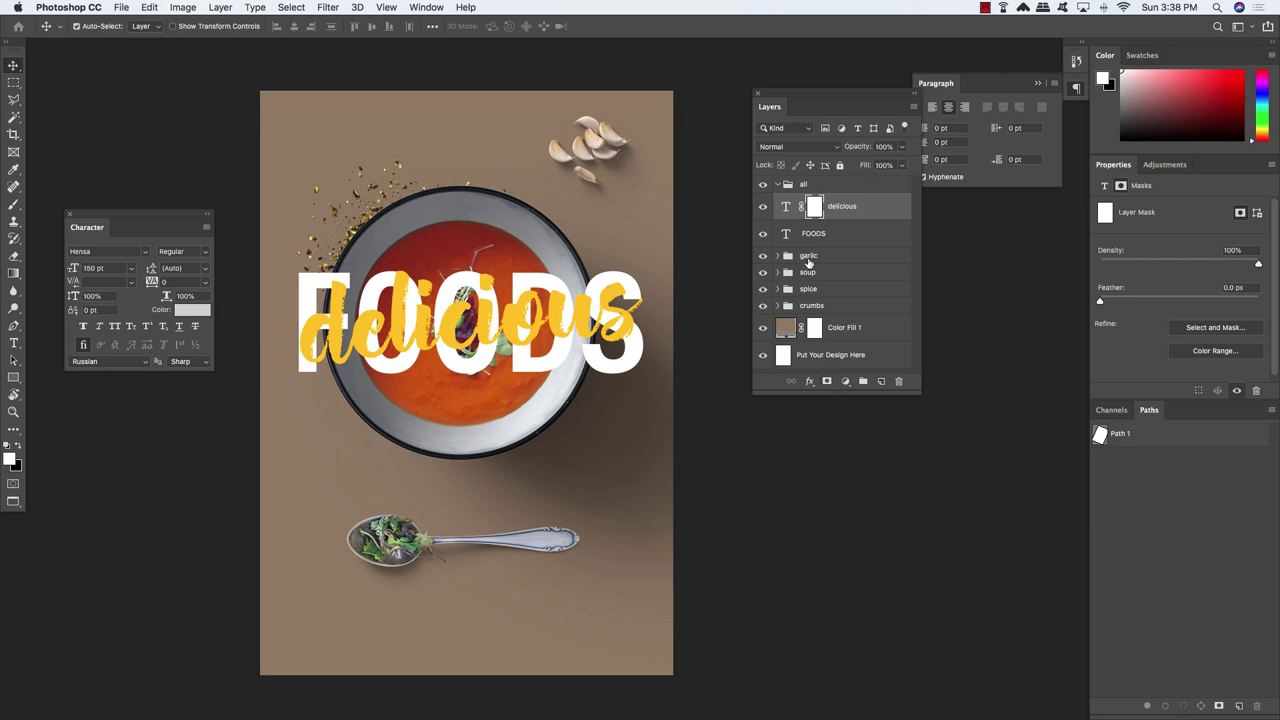
{"action": "left_click", "coordinate": [786, 237], "text": "super"}
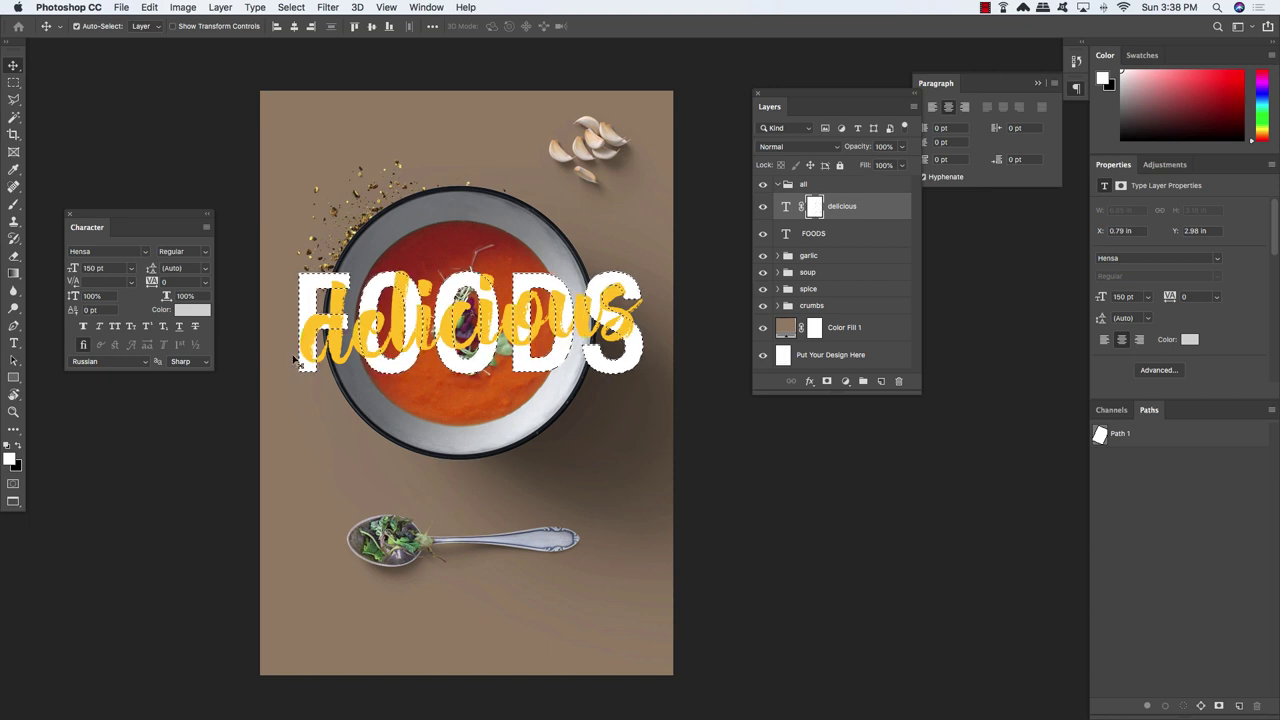
{"action": "key", "text": "b"}
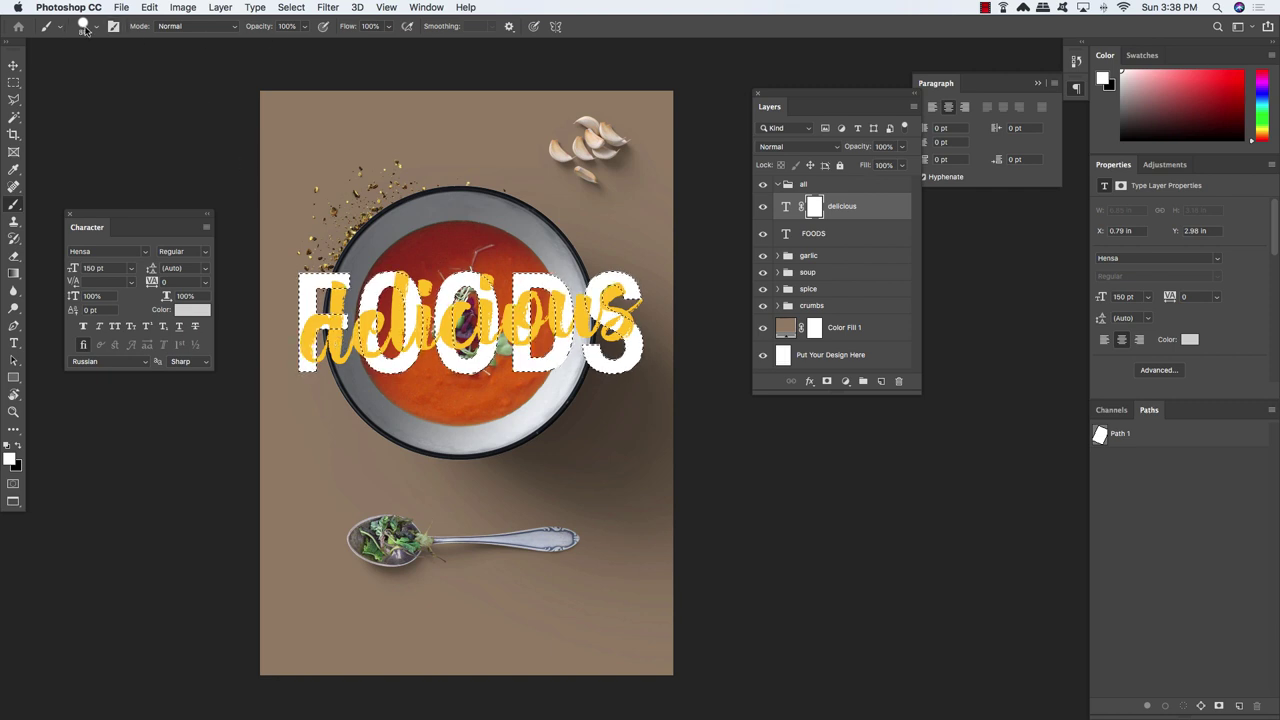
{"action": "left_click", "coordinate": [19, 448]}
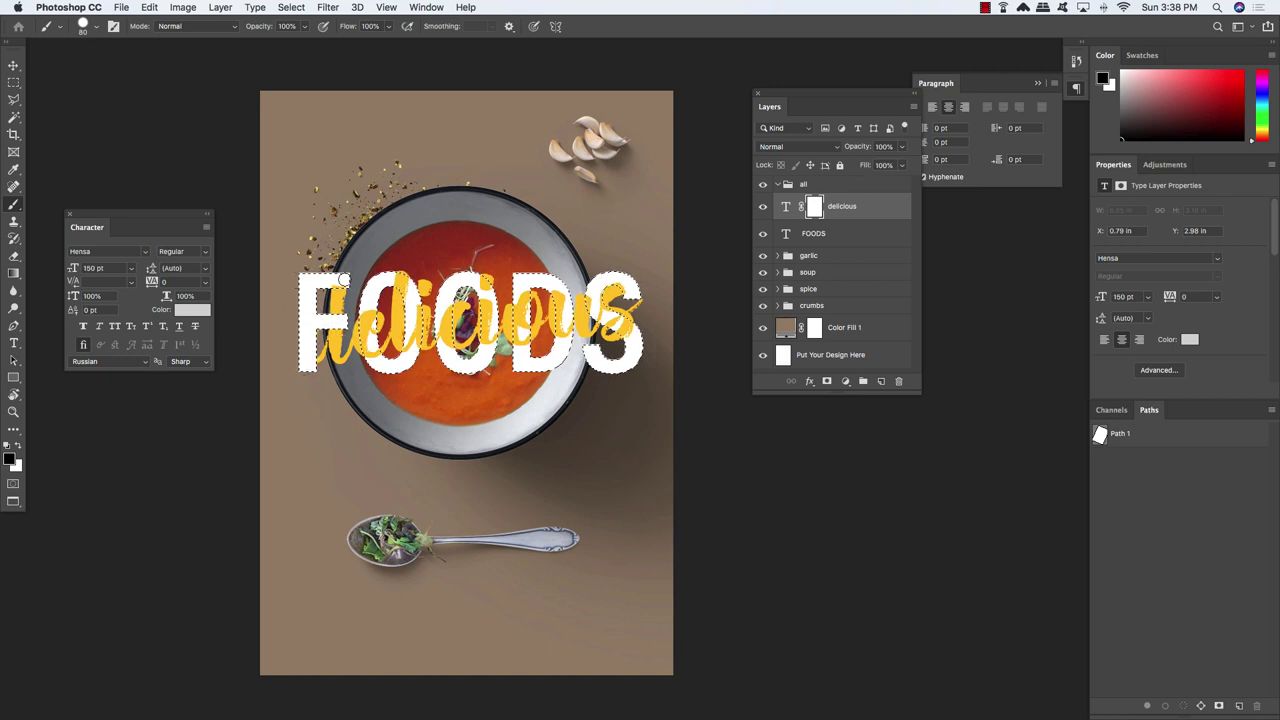
Paint black on the delicious layer's mask over parts of the script inside the FOODS selection, and deselect
{"action": "left_click_drag", "start_coordinate": [303, 286], "coordinate": [321, 276]}
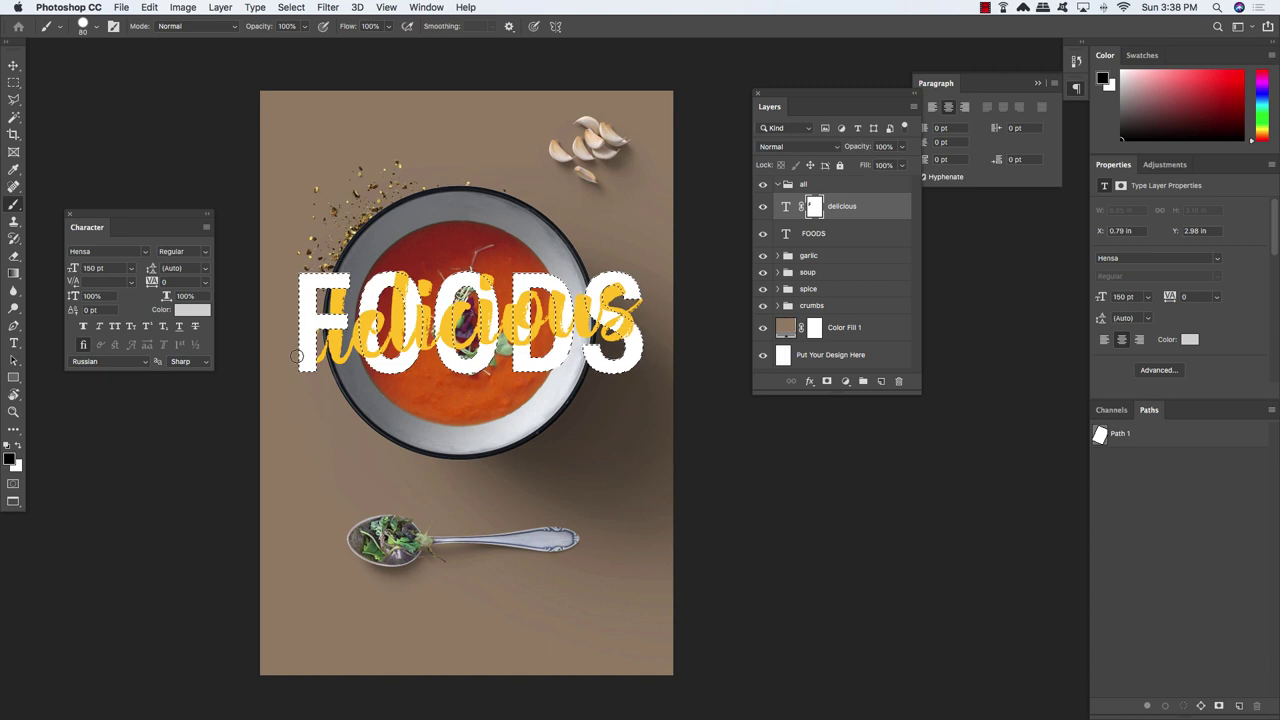
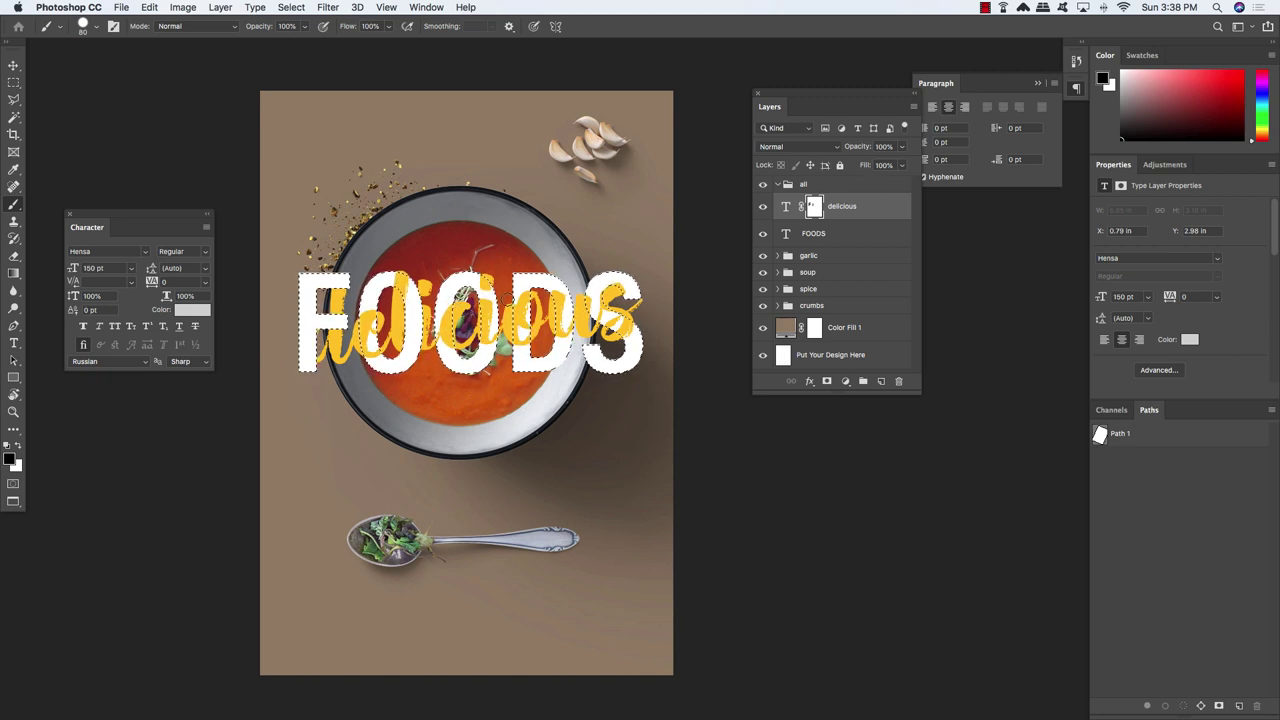
{"action": "left_click_drag", "start_coordinate": [556, 292], "coordinate": [561, 334]}
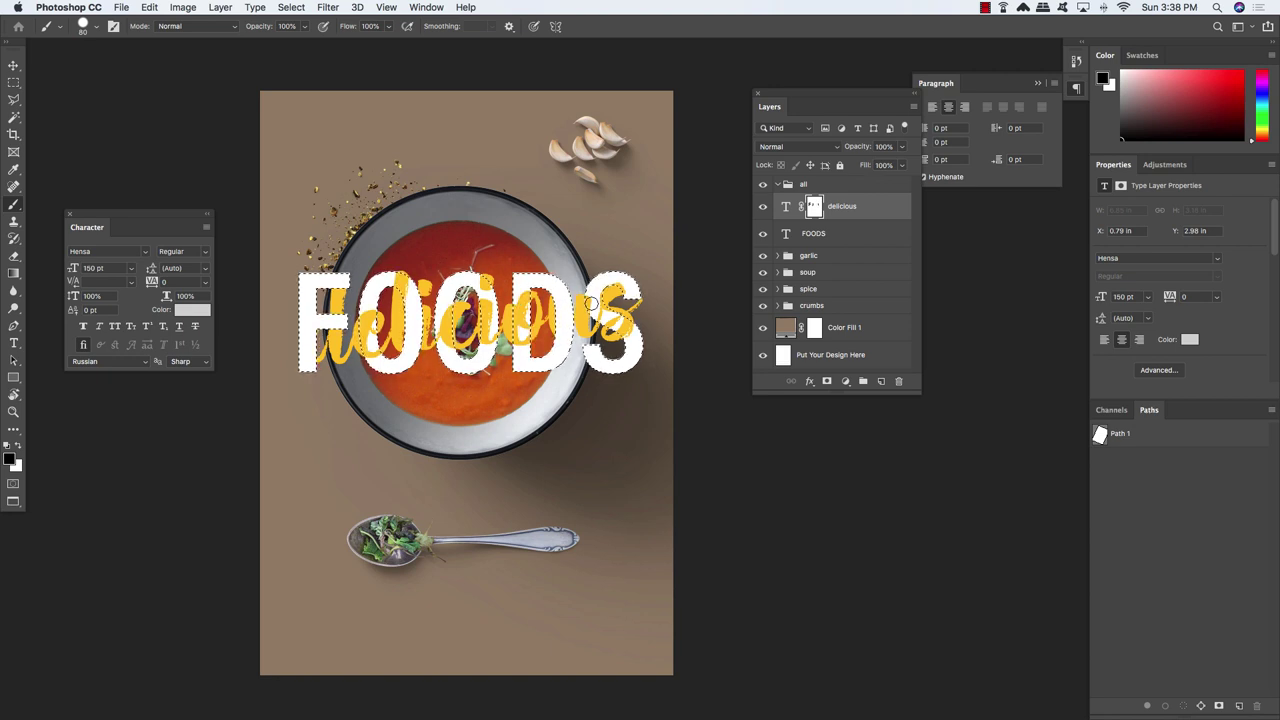
{"action": "key", "text": "super+d"}
{"action": "key", "text": "v"}
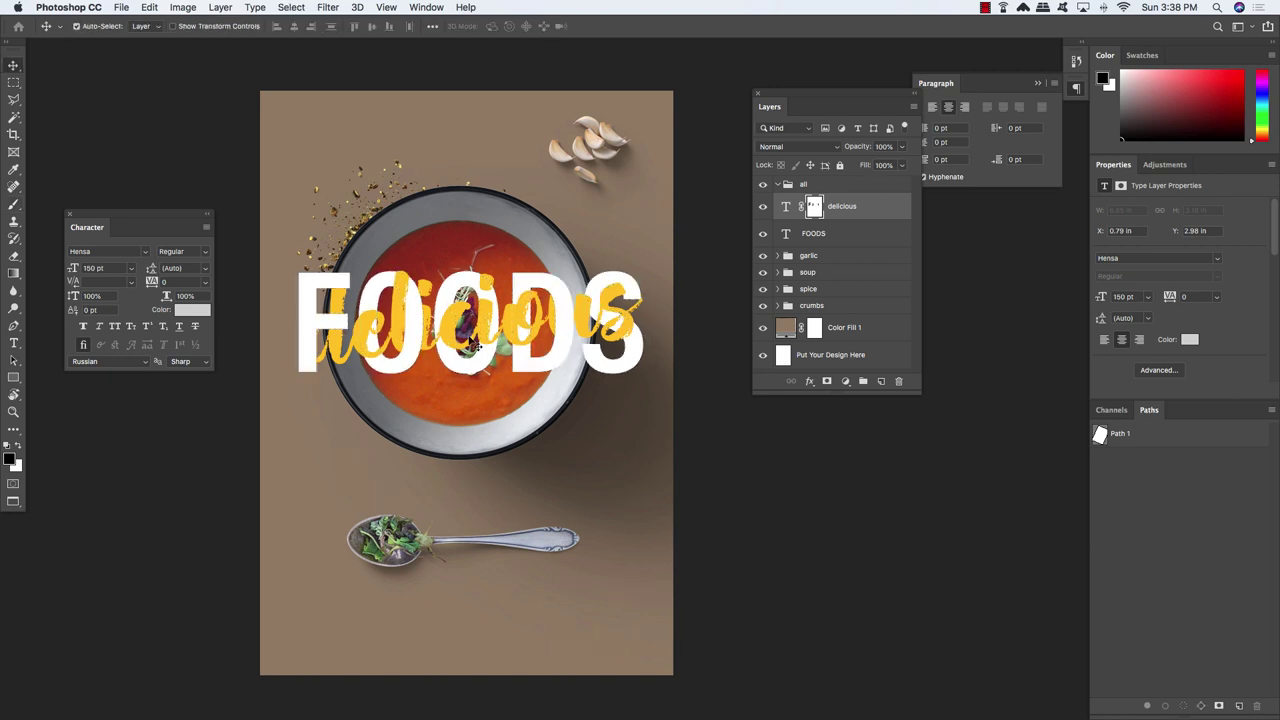
Delete the layer mask from the delicious layer and lower the layer's opacity to 50%
{"action": "right_click", "coordinate": [818, 208]}
{"action": "left_click", "coordinate": [855, 232]}
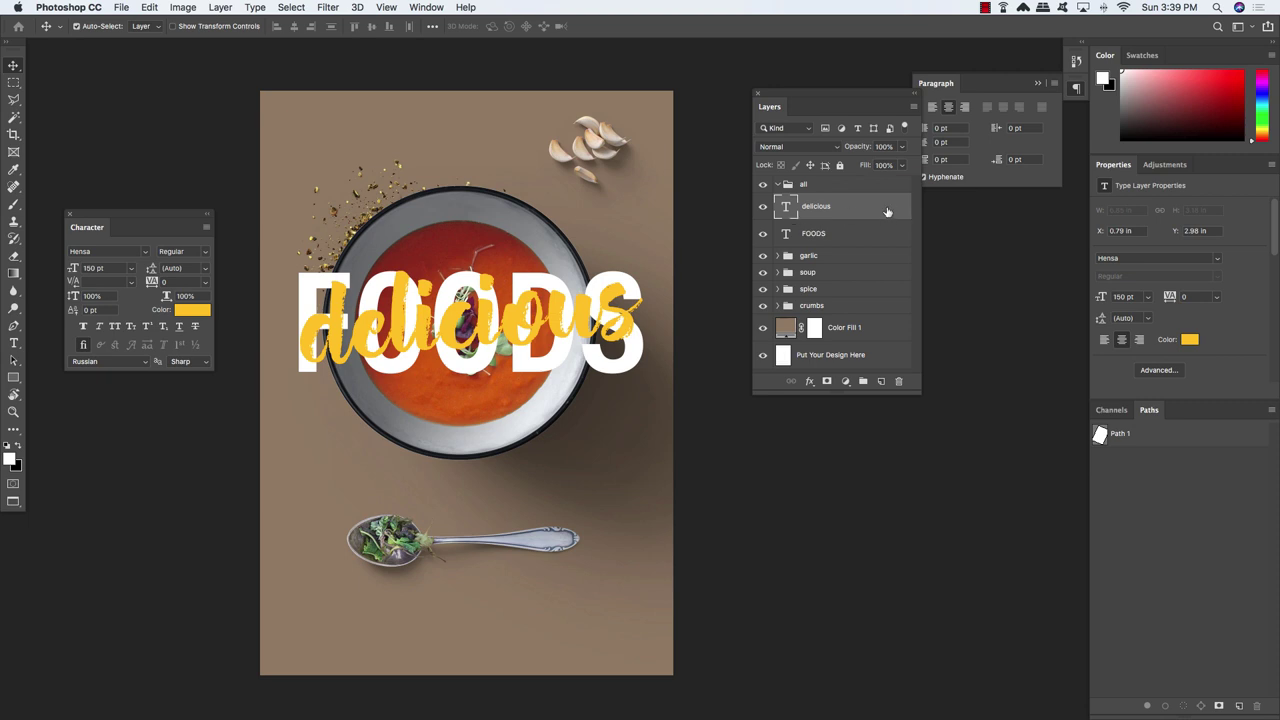
{"action": "key", "text": "5"}
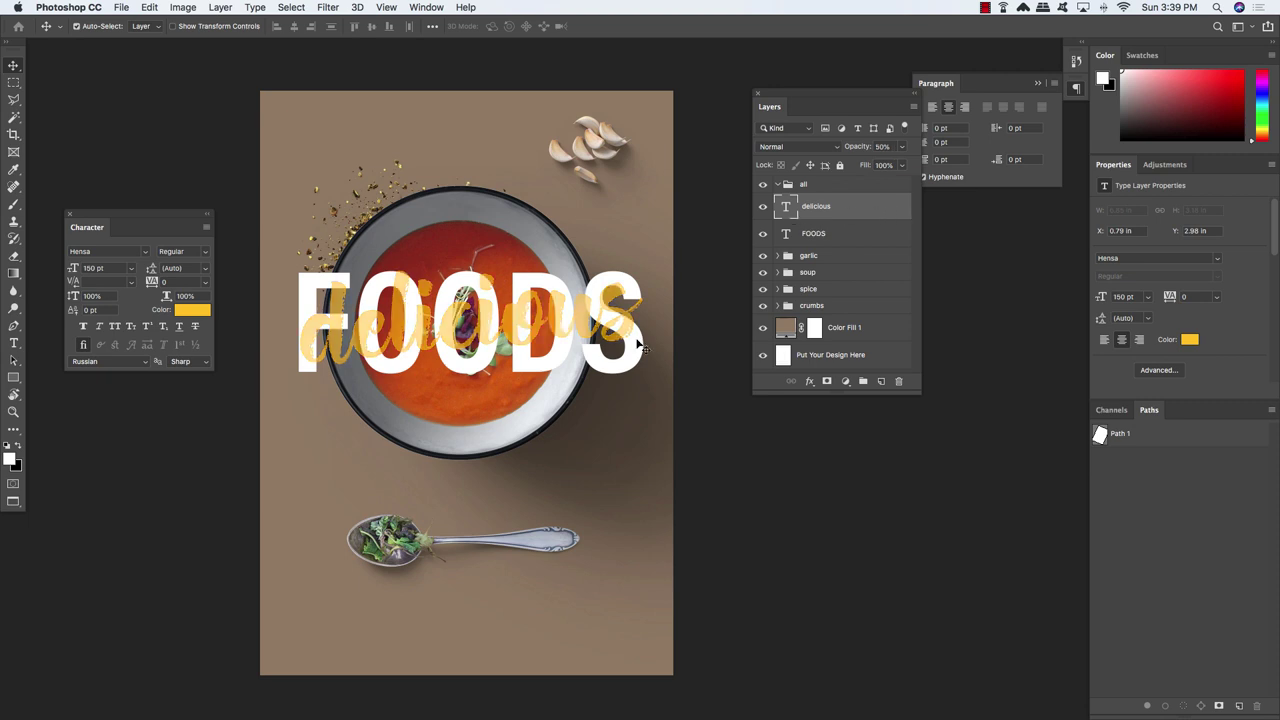
Enlarge the delicious text proportionally to about 107% with Free Transform
{"action": "key", "text": "super+t"}
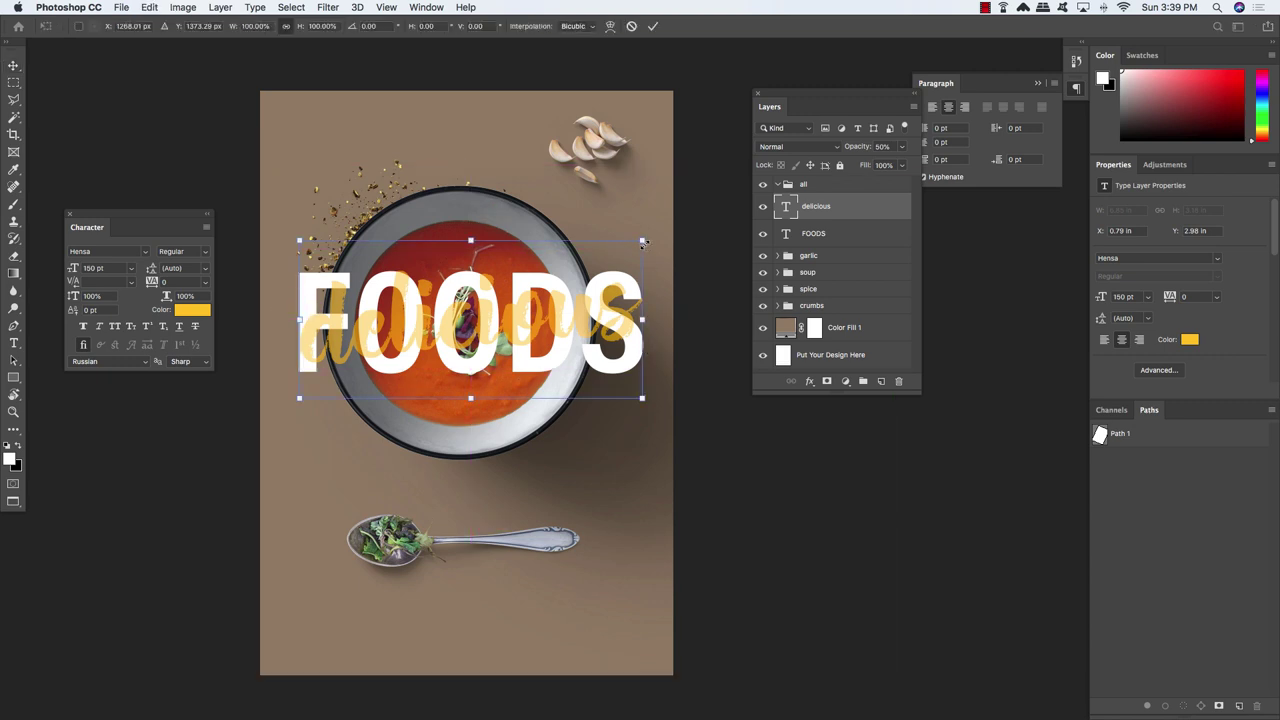
{"action": "left_click_drag", "start_coordinate": [644, 240], "coordinate": [665, 231]}
{"action": "left_click_drag", "start_coordinate": [470, 332], "coordinate": [468, 339]}
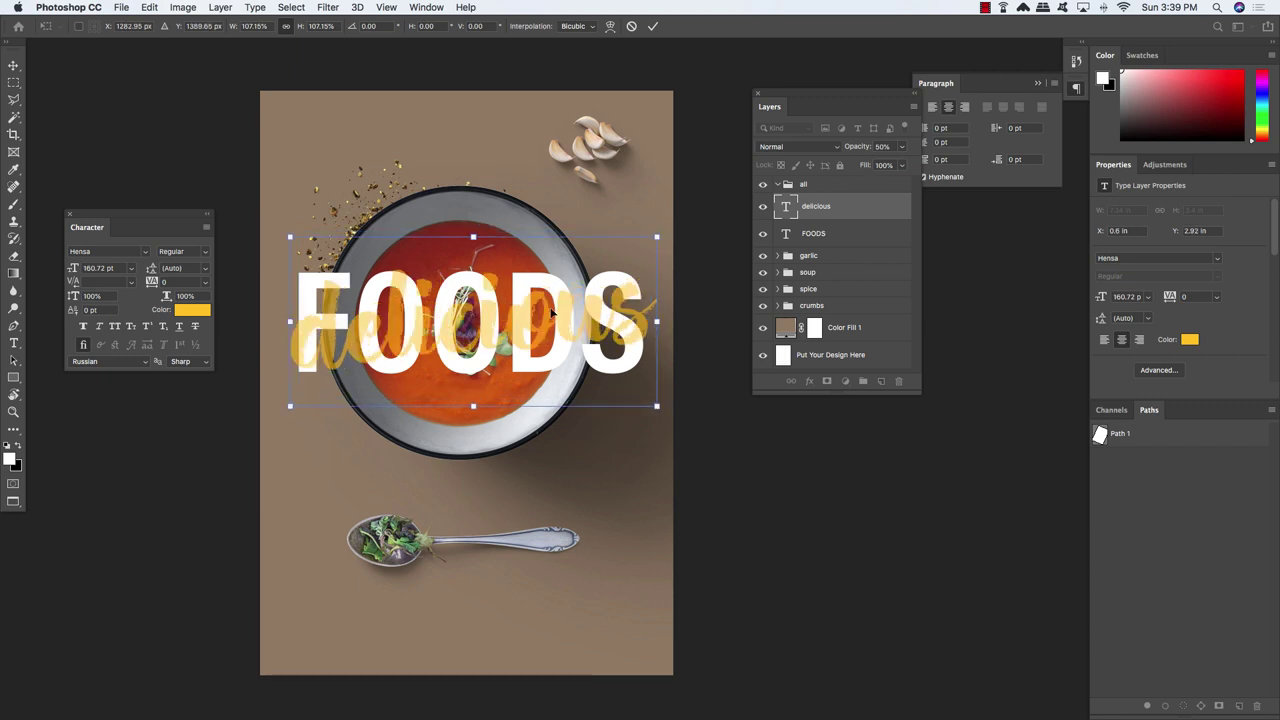
{"action": "key", "text": "Return"}
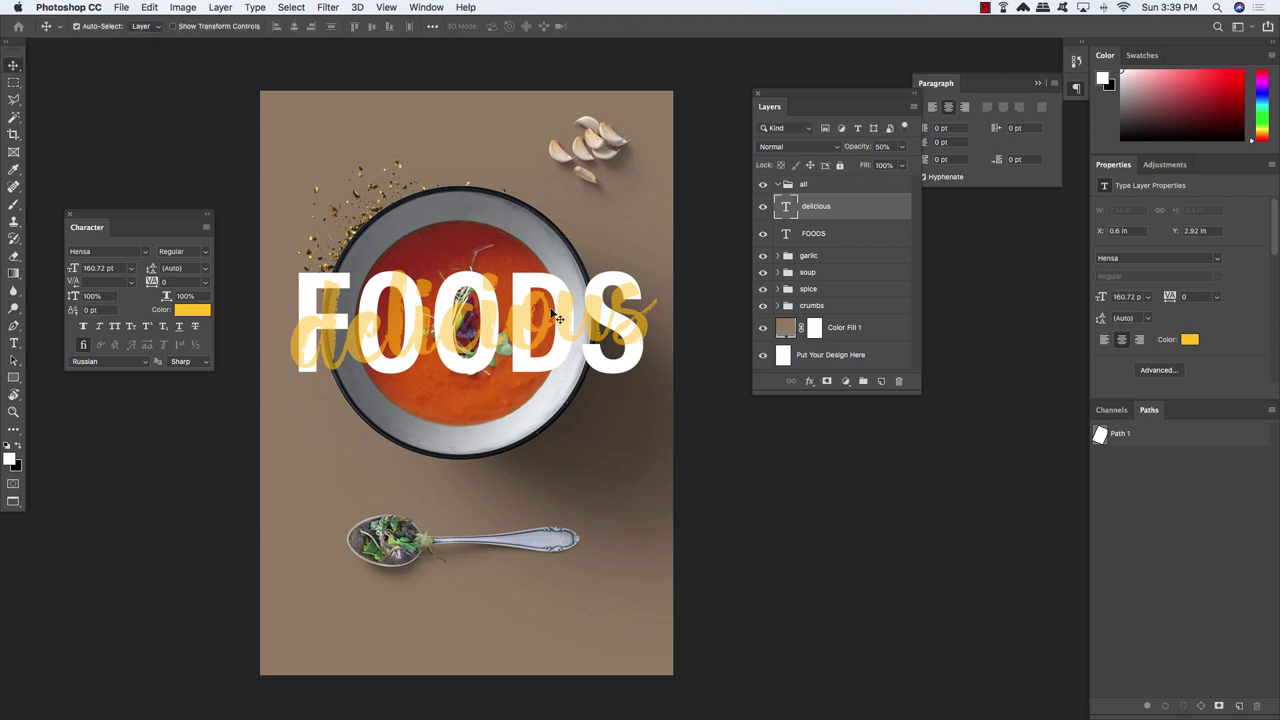
Nudge the delicious text over the FOODS letters to X 0.7 in and Y 2.92 in
{"action": "key", "text": "Up"}
{"action": "key", "text": "Up"}
{"action": "key", "text": "Up"}
{"action": "key", "text": "Up"}
{"action": "key", "text": "Right"}
{"action": "key", "text": "Right"}
{"action": "key", "text": "Right"}
{"action": "key", "text": "Right"}
{"action": "key", "text": "Right"}
{"action": "key", "text": "Right"}
{"action": "key", "text": "Right"}
{"action": "key", "text": "Right"}
{"action": "key", "text": "Right"}
{"action": "key", "text": "Right"}
{"action": "key", "text": "Right"}
{"action": "key", "text": "Right"}
{"action": "key", "text": "Right"}
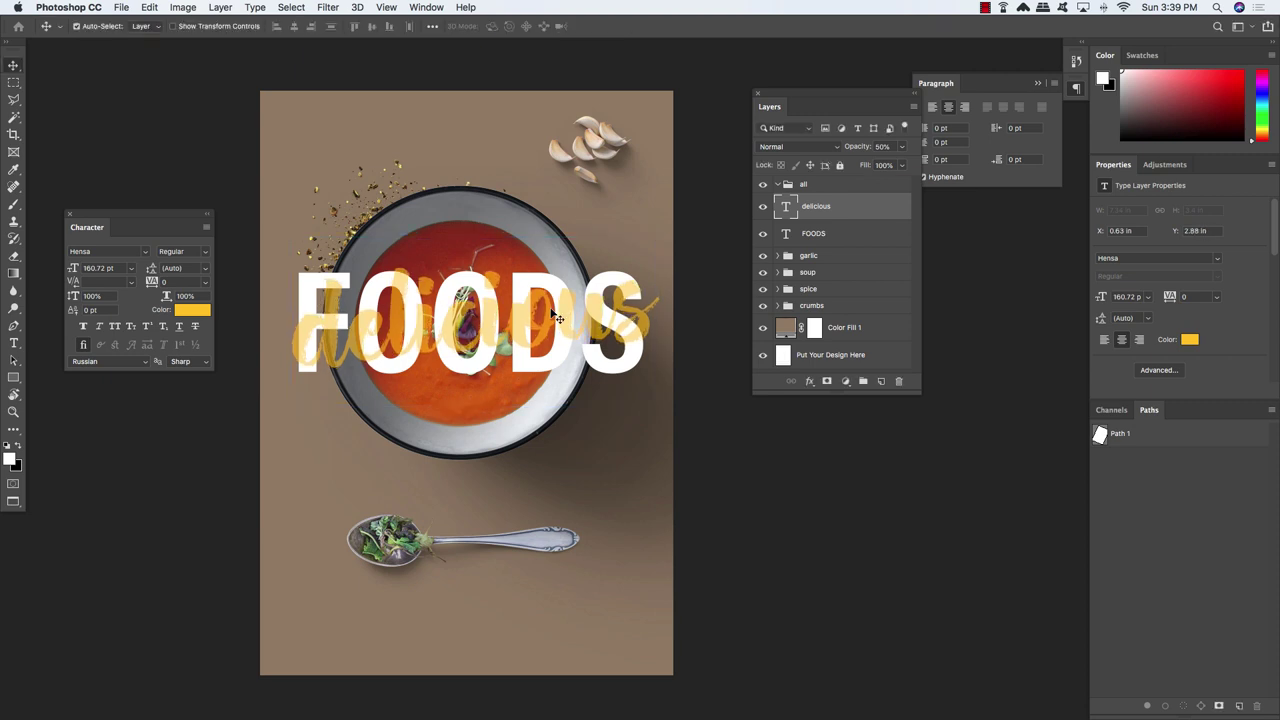
{"action": "key", "text": "Left"}
{"action": "key", "text": "Left"}
{"action": "key", "text": "Left"}
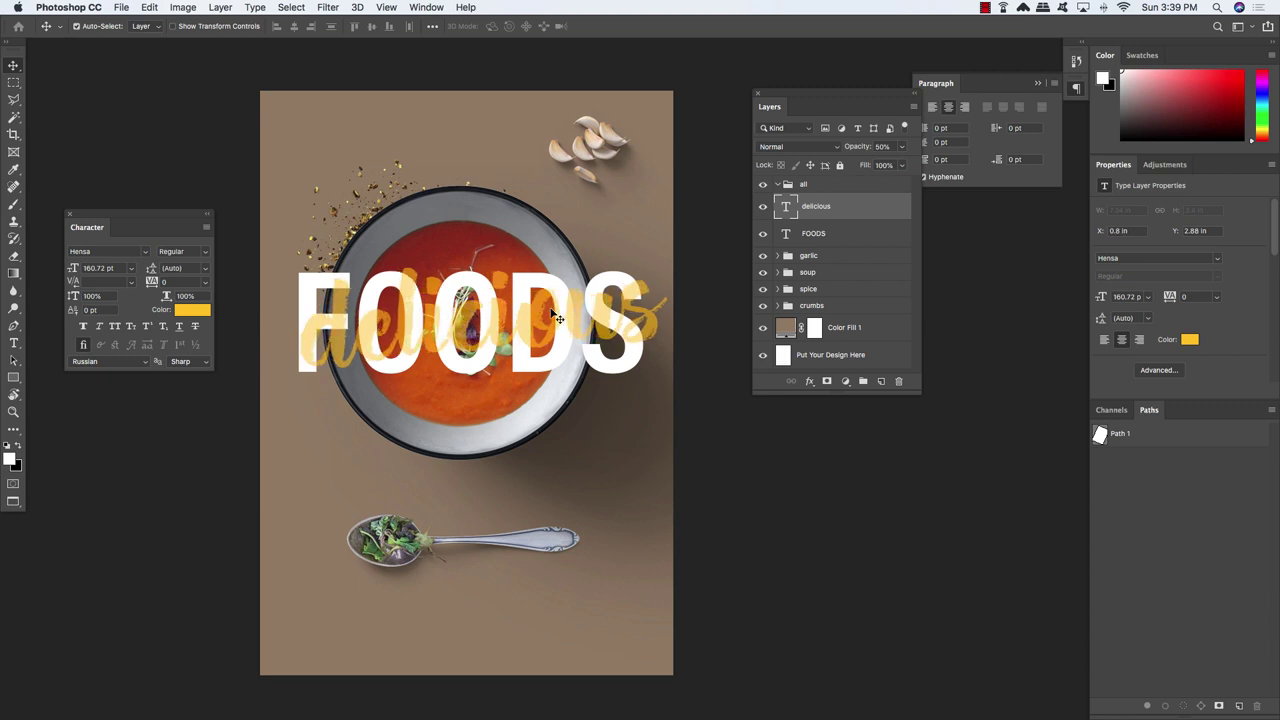
{"action": "key", "text": "Down"}
{"action": "key", "text": "Down"}
{"action": "key", "text": "Down"}
{"action": "key", "text": "Down"}
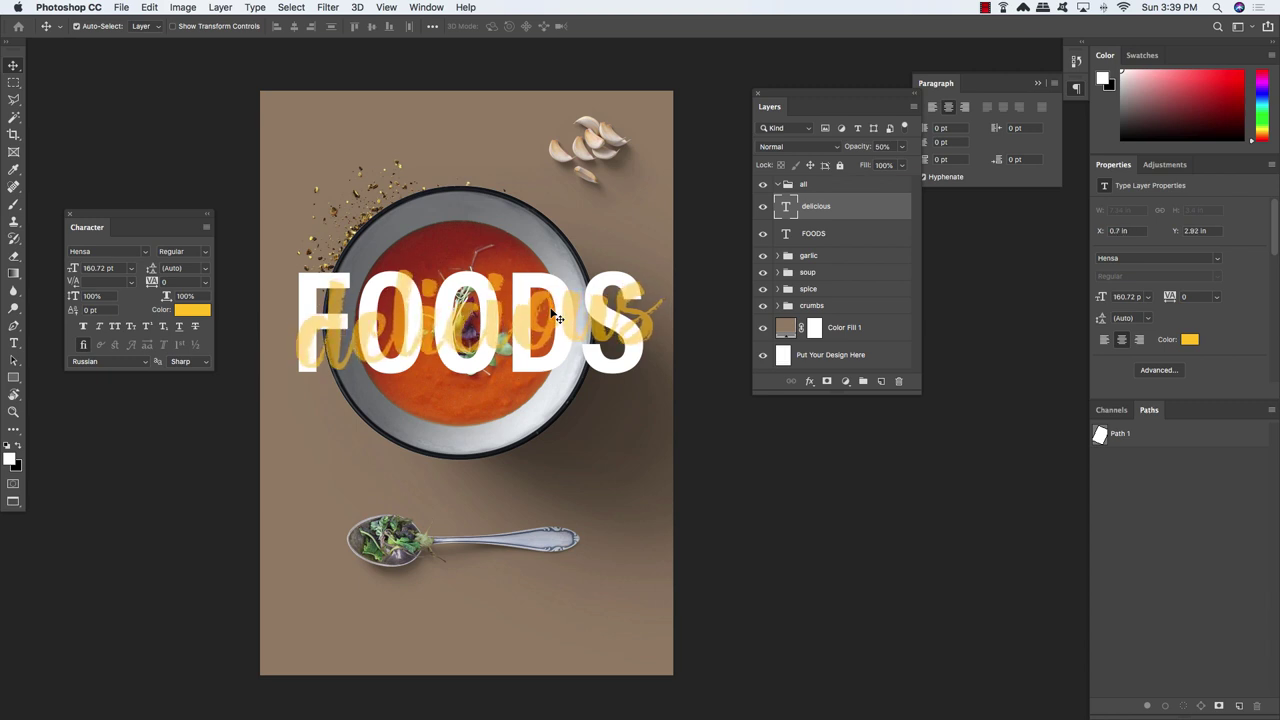
Restore the delicious layer's opacity to 100%
{"action": "key", "text": "super+t"}
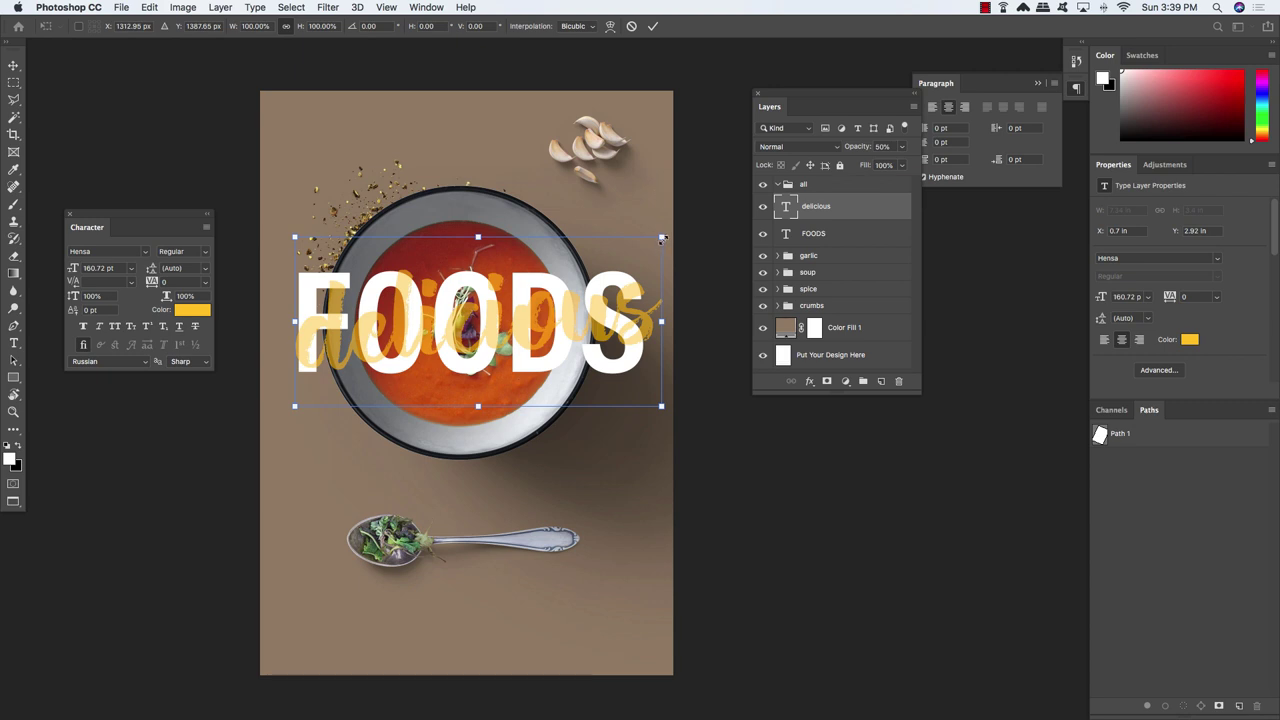
{"action": "key", "text": "Return"}
{"action": "key", "text": "0"}
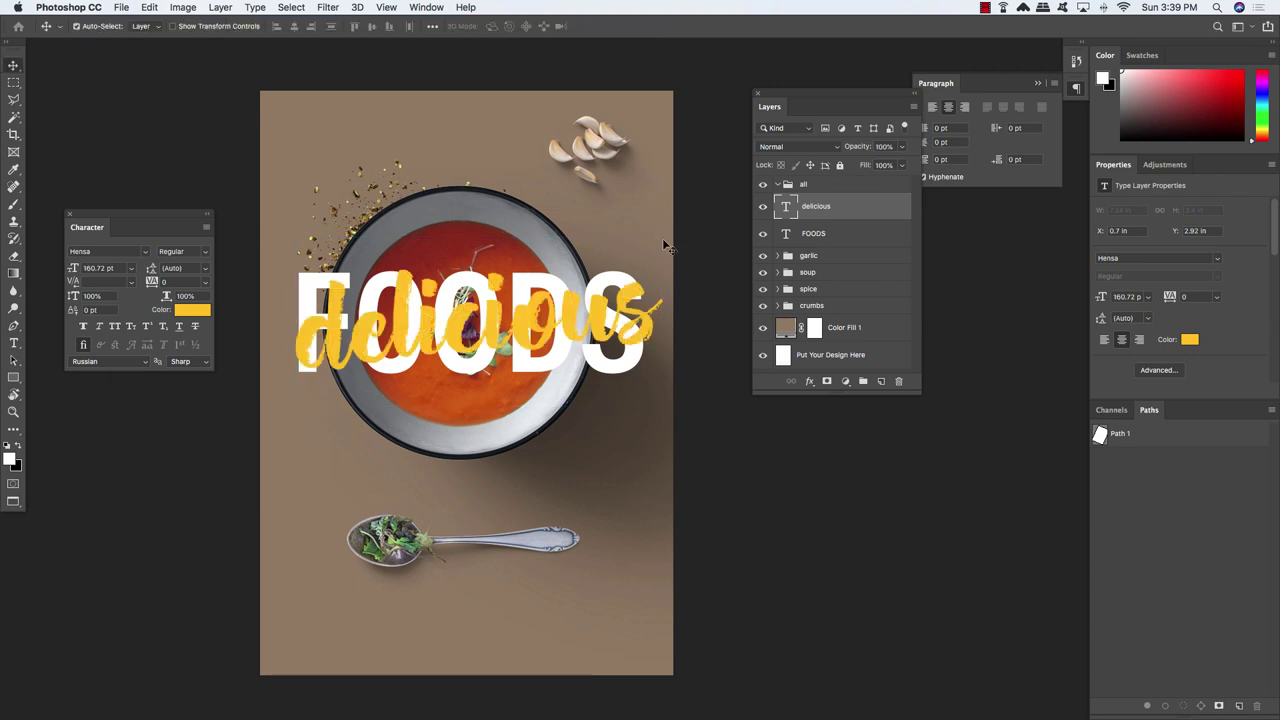
Add a mask to the delicious layer and paint black inside a FOODS letter selection so parts of the script pass behind the letters
{"action": "left_click", "coordinate": [826, 381]}
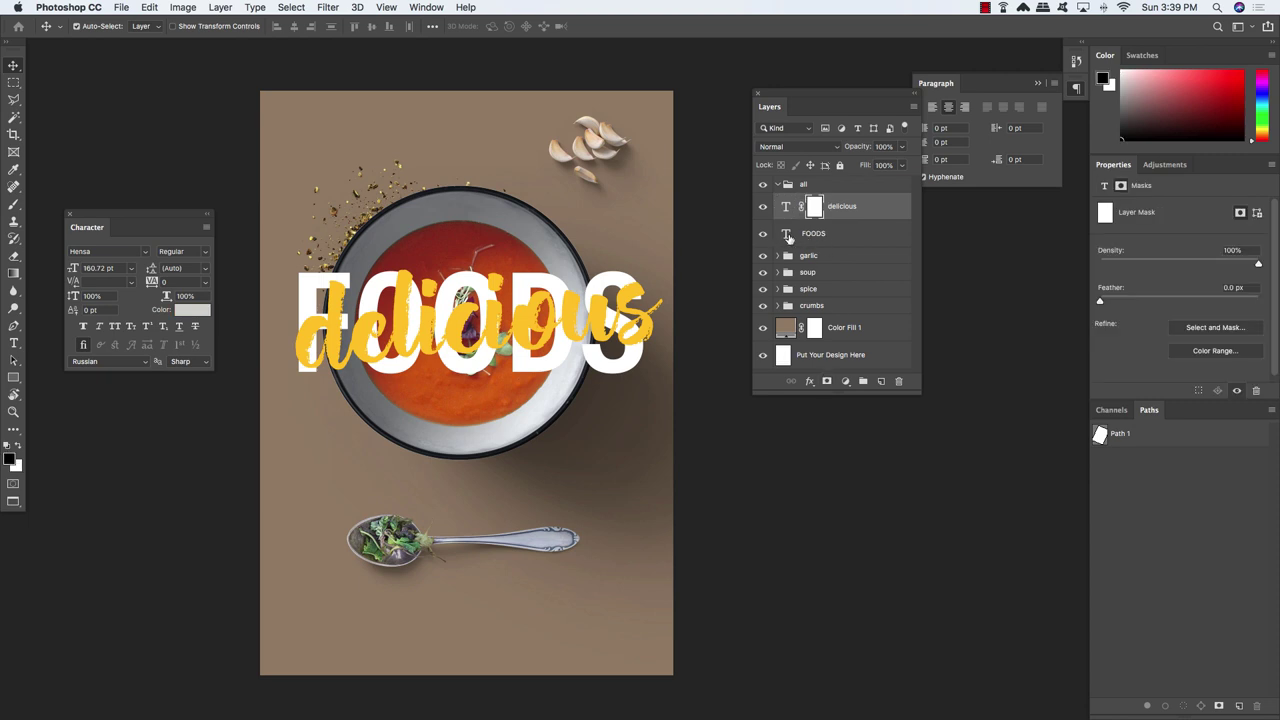
{"action": "left_click", "coordinate": [786, 236], "text": "ctrl"}
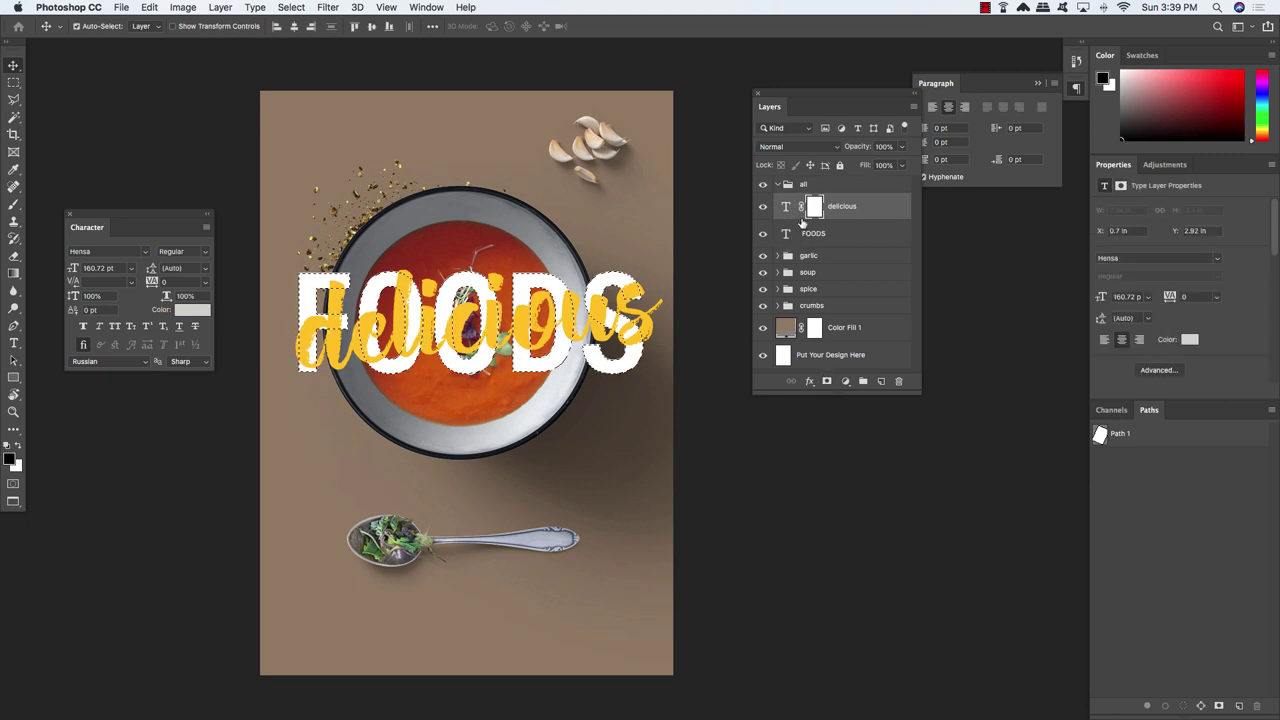
{"action": "key", "text": "b"}
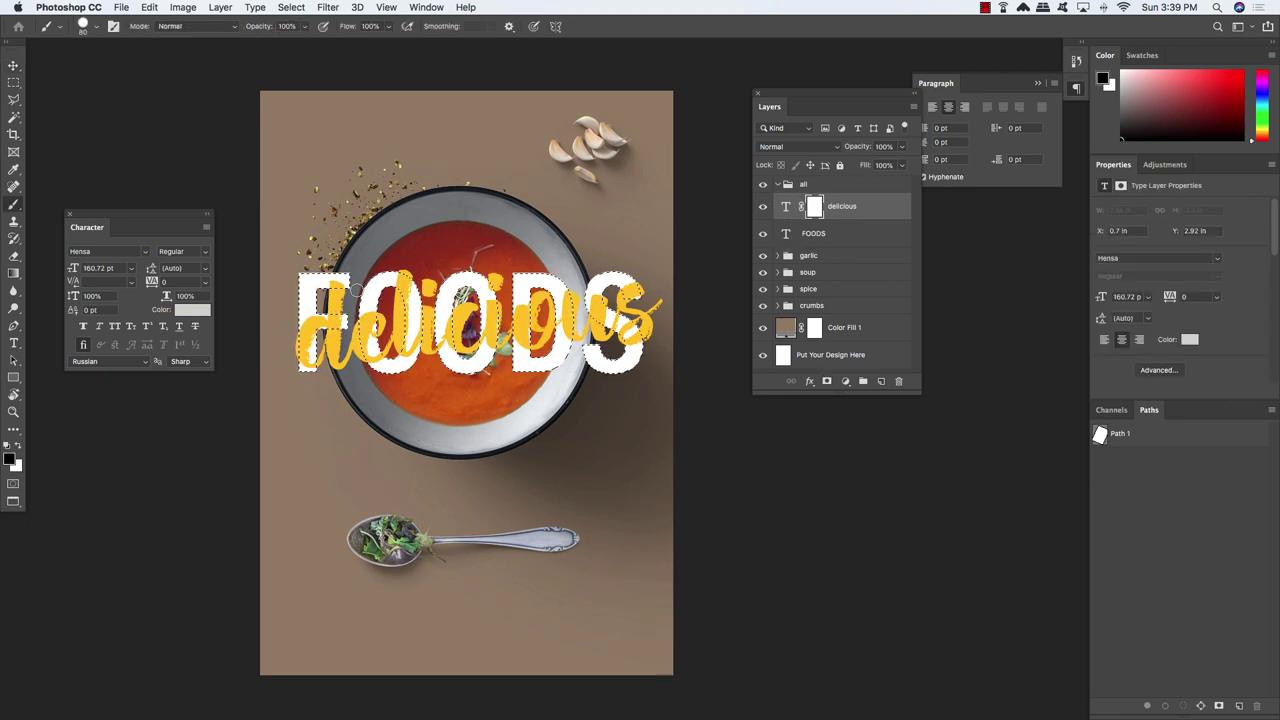
{"action": "mouse_move", "coordinate": [363, 307]}
{"action": "left_mouse_down"}
{"action": "mouse_move", "coordinate": [325, 300]}
{"action": "mouse_move", "coordinate": [330, 350]}
{"action": "left_mouse_up"}
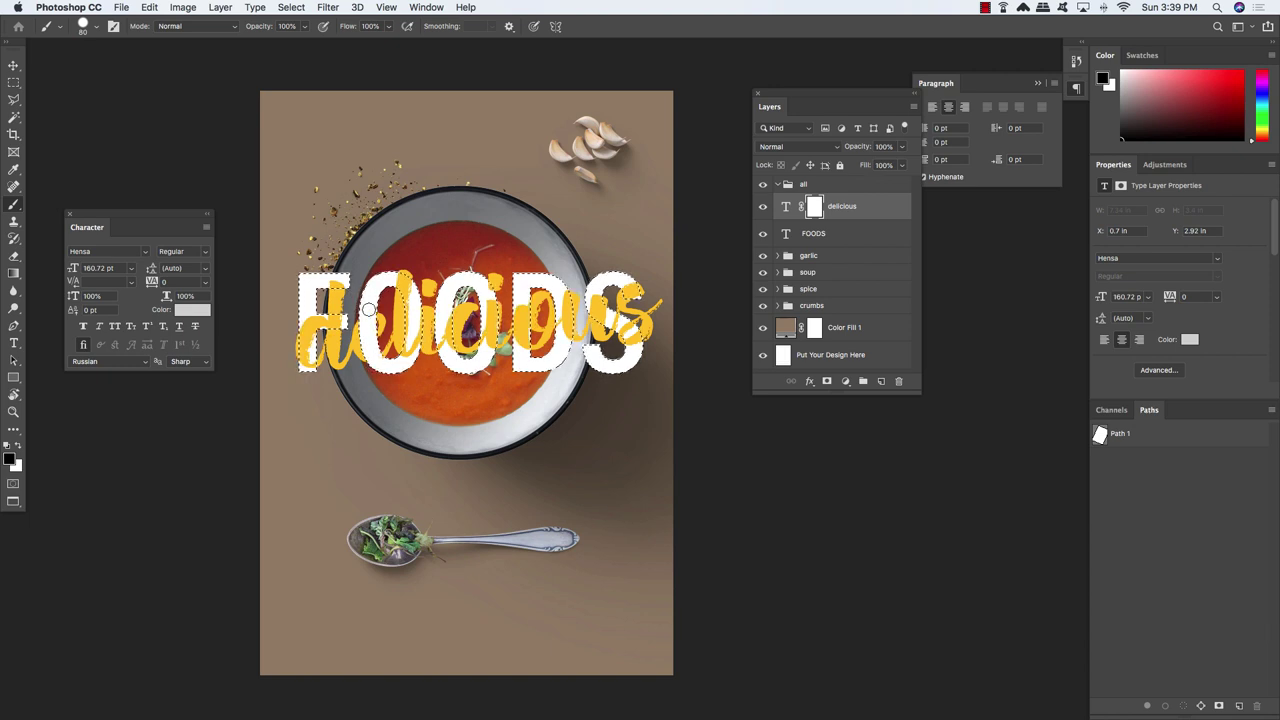
{"action": "mouse_move", "coordinate": [442, 288]}
{"action": "left_mouse_down"}
{"action": "mouse_move", "coordinate": [449, 365]}
{"action": "mouse_move", "coordinate": [450, 302]}
{"action": "mouse_move", "coordinate": [449, 355]}
{"action": "mouse_move", "coordinate": [447, 305]}
{"action": "mouse_move", "coordinate": [464, 374]}
{"action": "mouse_move", "coordinate": [493, 360]}
{"action": "mouse_move", "coordinate": [519, 299]}
{"action": "mouse_move", "coordinate": [517, 362]}
{"action": "mouse_move", "coordinate": [532, 281]}
{"action": "mouse_move", "coordinate": [530, 375]}
{"action": "mouse_move", "coordinate": [568, 364]}
{"action": "mouse_move", "coordinate": [597, 320]}
{"action": "mouse_move", "coordinate": [594, 285]}
{"action": "mouse_move", "coordinate": [618, 322]}
{"action": "mouse_move", "coordinate": [585, 301]}
{"action": "mouse_move", "coordinate": [634, 357]}
{"action": "mouse_move", "coordinate": [623, 318]}
{"action": "left_mouse_up"}
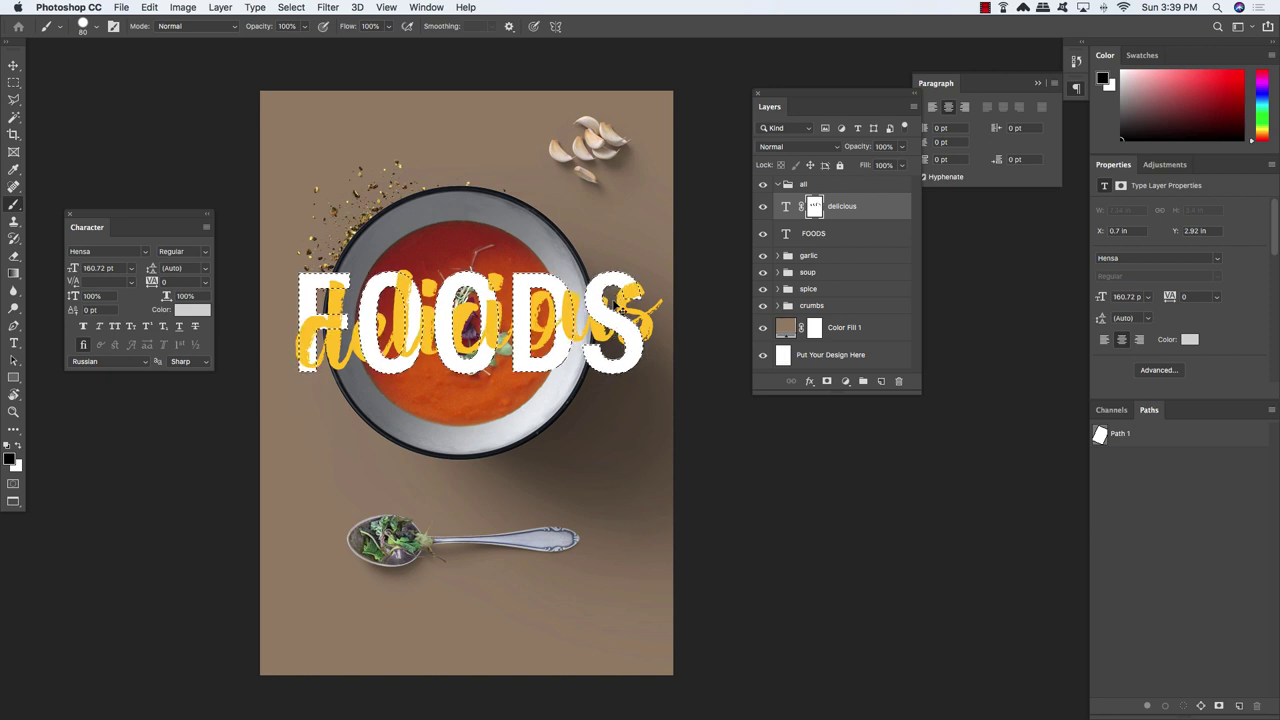
{"action": "key", "text": "ctrl+d"}
{"action": "key", "text": "v"}
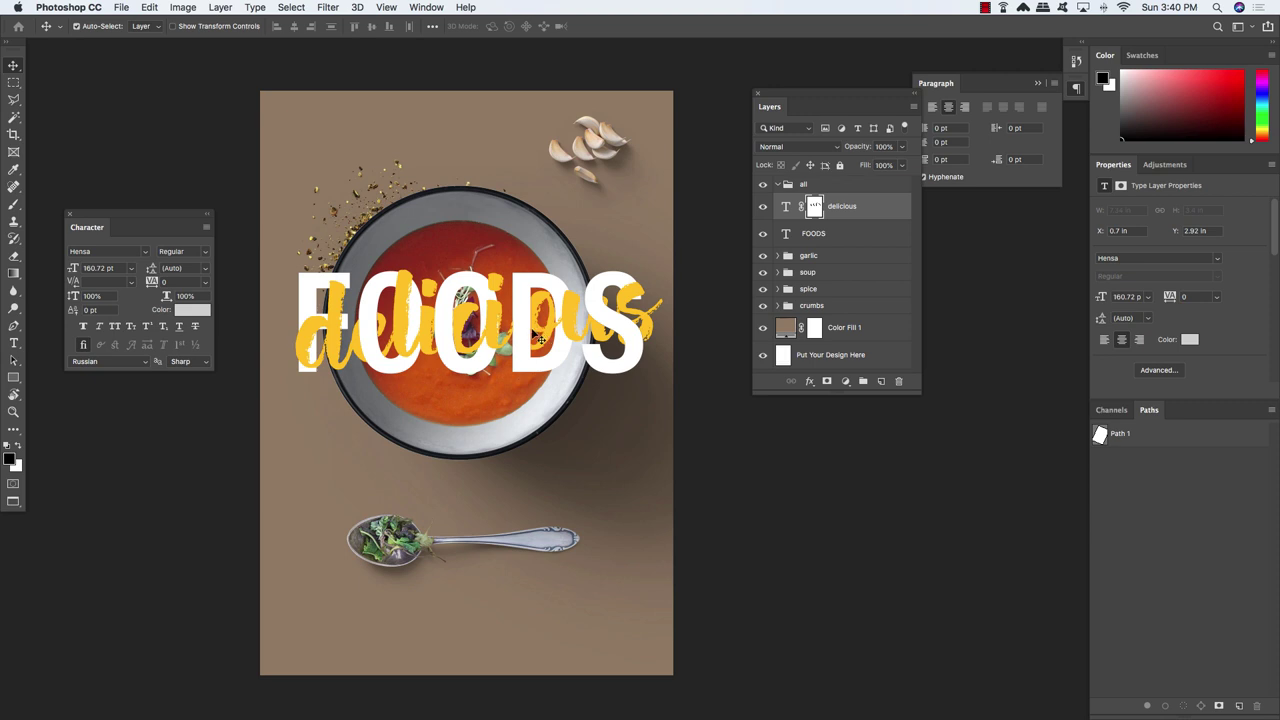
Group the delicious and FOODS text layers and name the group TT
{"action": "left_click", "coordinate": [887, 209]}
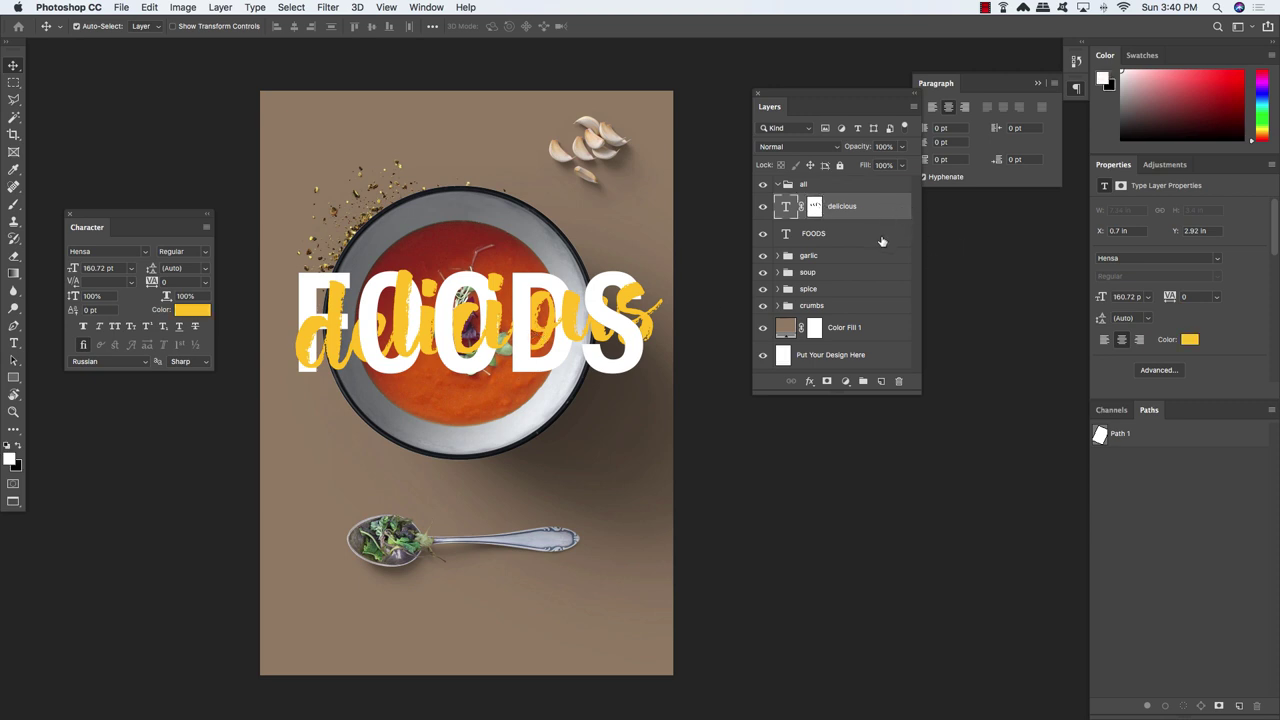
{"action": "left_click", "coordinate": [881, 240], "text": "shift"}
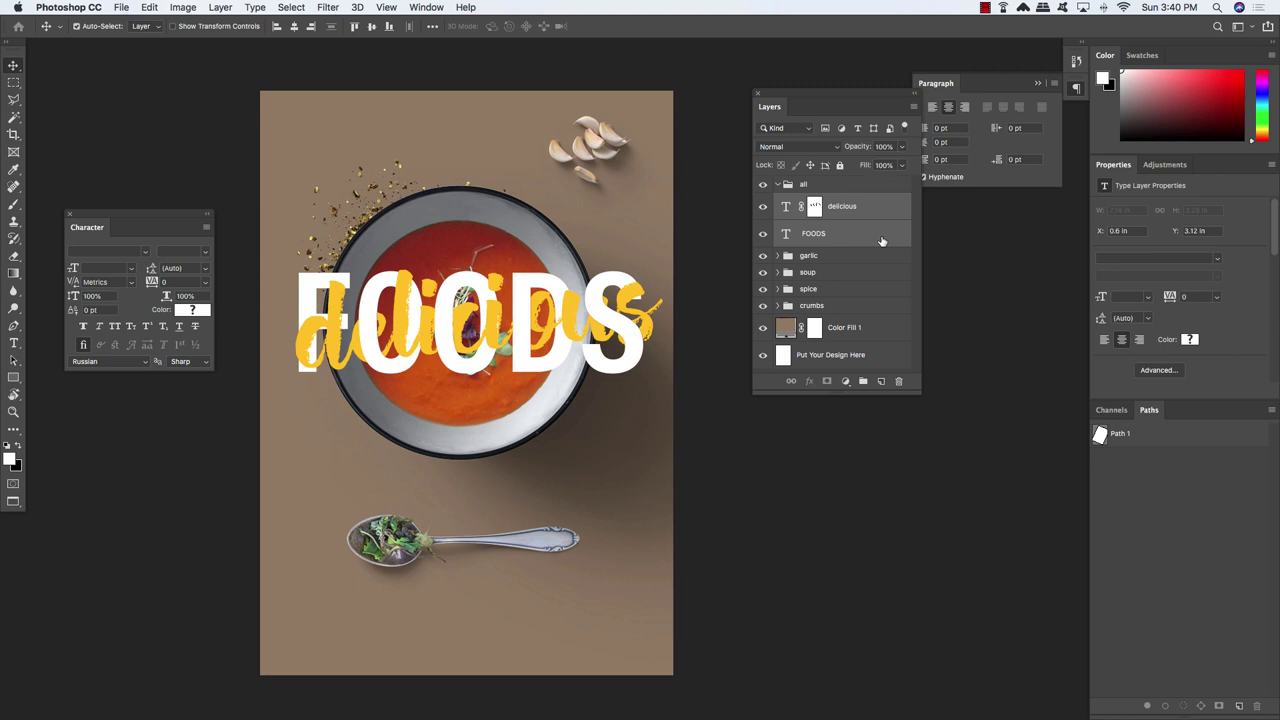
{"action": "key", "text": "super+g"}
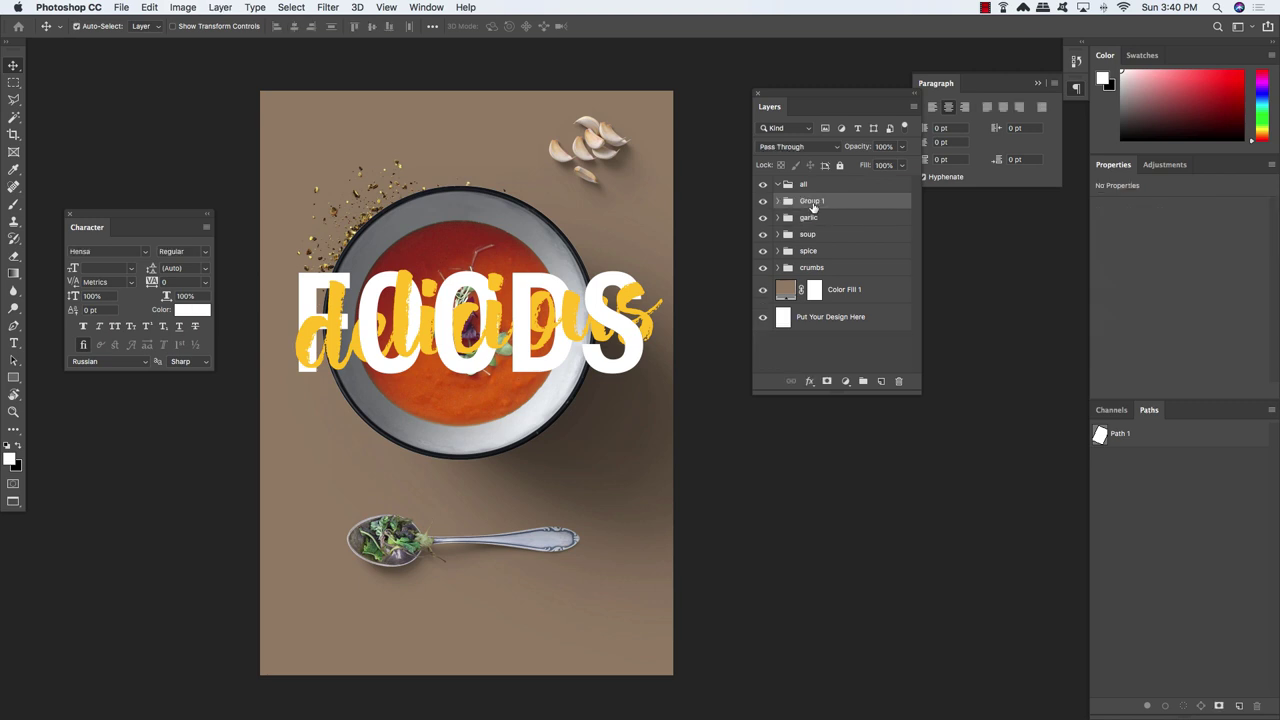
{"action": "double_click", "coordinate": [812, 202]}
{"action": "type", "text": "TT"}
{"action": "key", "text": "Return"}
Nudge the TT group slightly to the left on the poster
{"action": "key", "text": "shift+Left"}
{"action": "key", "text": "shift+Left"}
{"action": "key", "text": "shift+Left"}
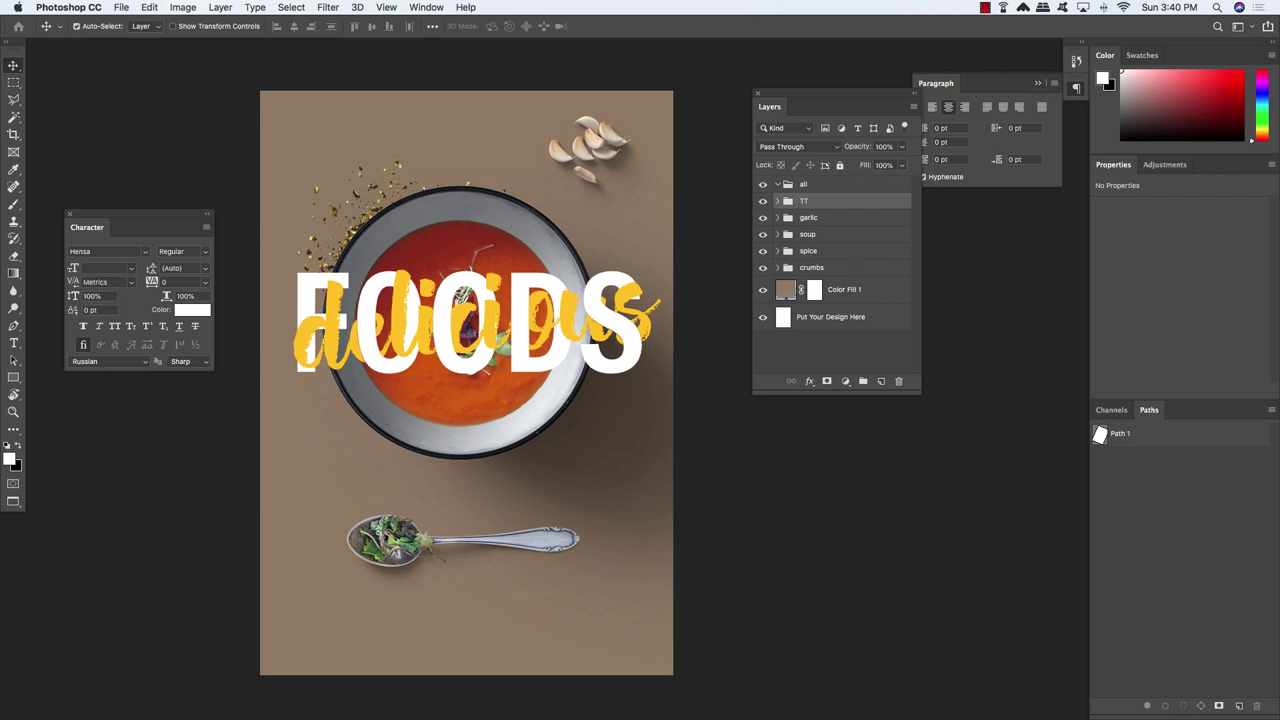
{"action": "key", "text": "shift+Right"}
{"action": "key", "text": "shift+Right"}
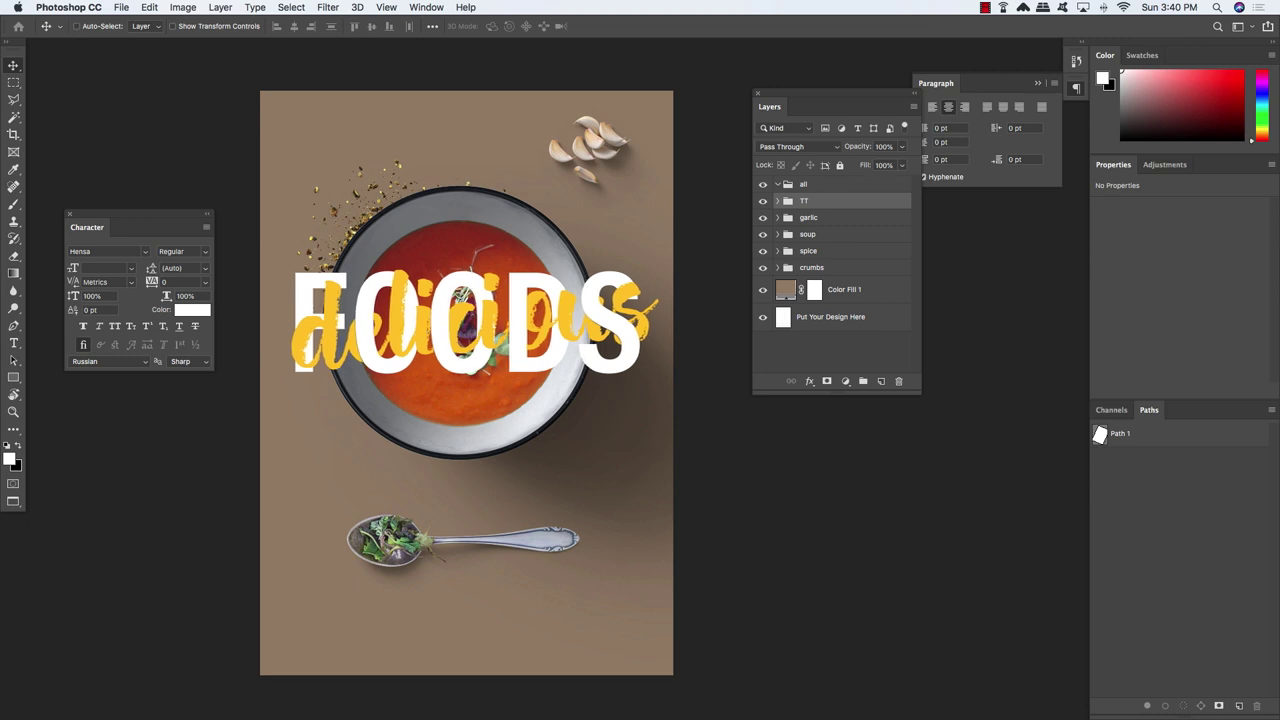
Duplicate the TT group and place the copy beneath the original
{"action": "key", "text": "super+j"}
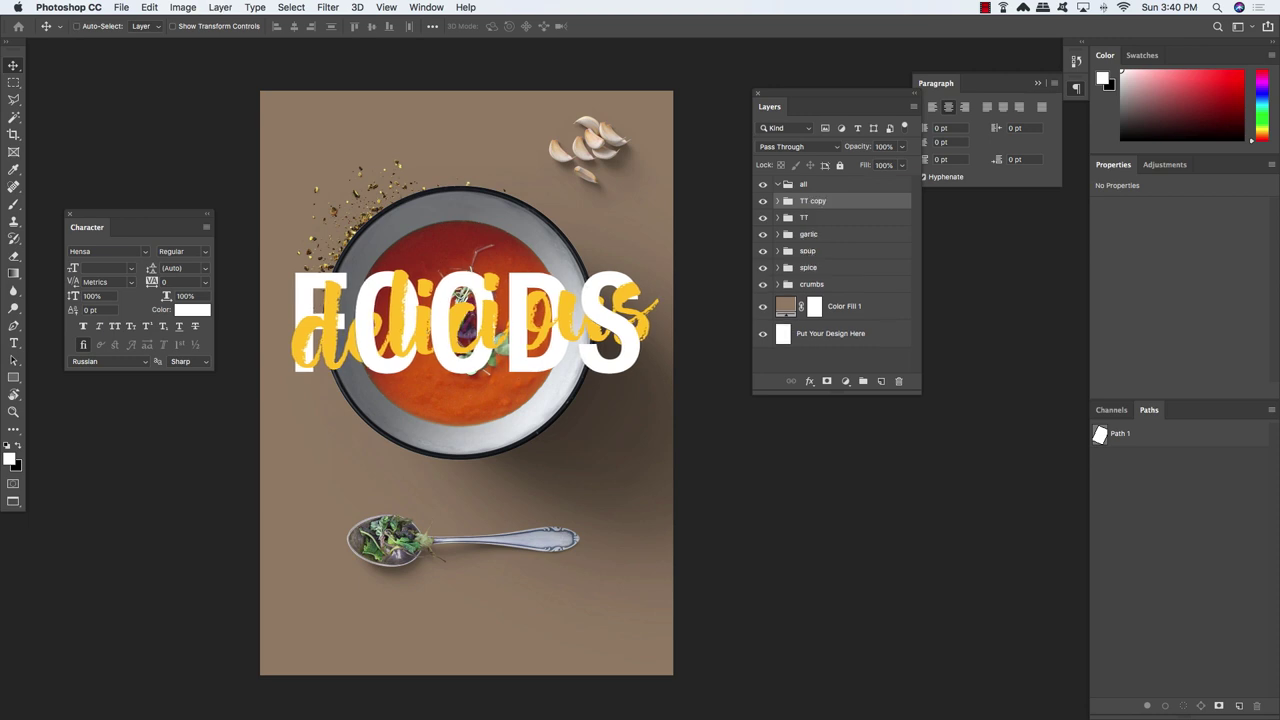
{"action": "key", "text": "super+bracketleft"}
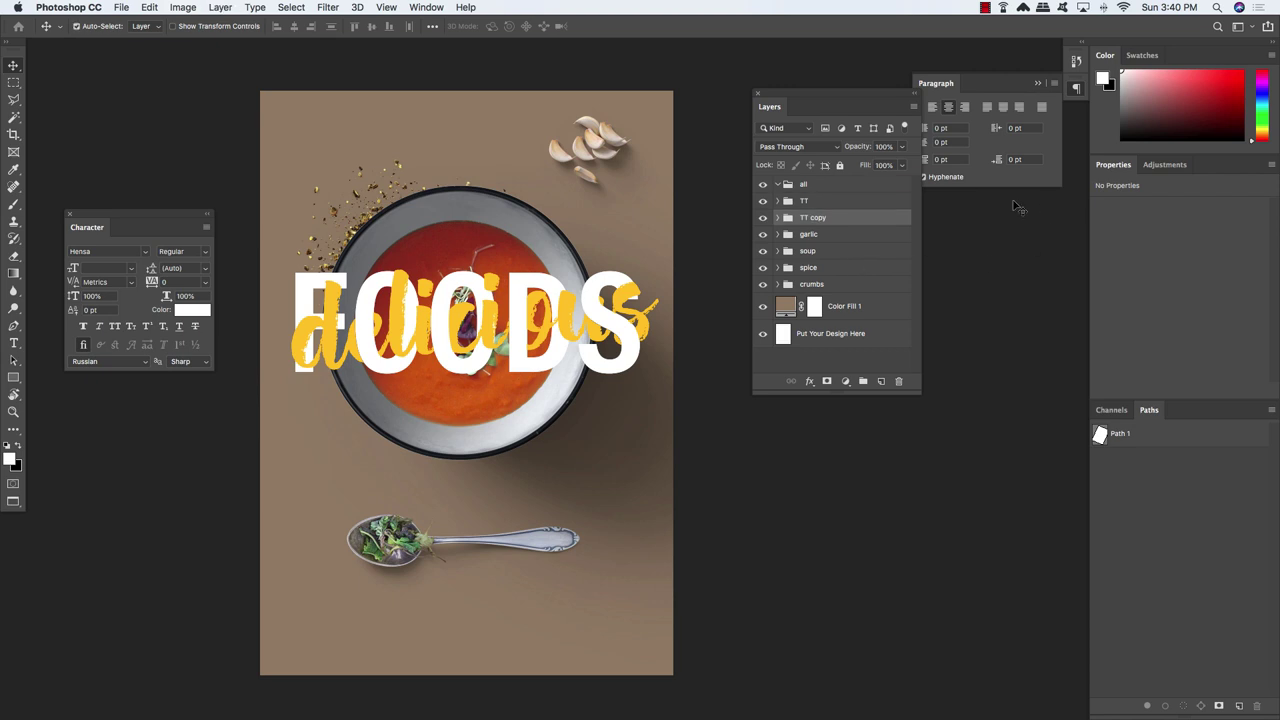
Add a drop shadow to the TT copy group with Multiply blending, 38% opacity, 41 px distance and 68 px size
{"action": "double_click", "coordinate": [907, 219]}
{"action": "left_click_drag", "start_coordinate": [412, 134], "coordinate": [686, 166]}
{"action": "left_click", "coordinate": [376, 412]}
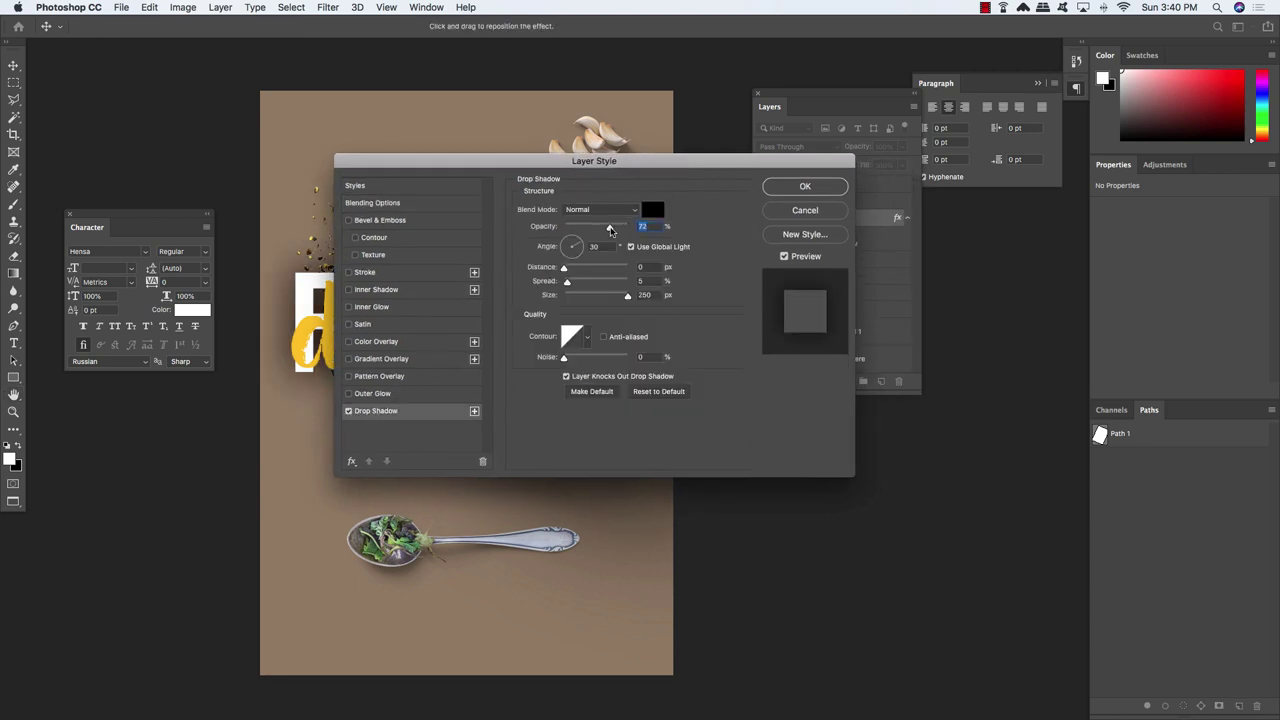
{"action": "left_click_drag", "start_coordinate": [608, 230], "coordinate": [588, 230]}
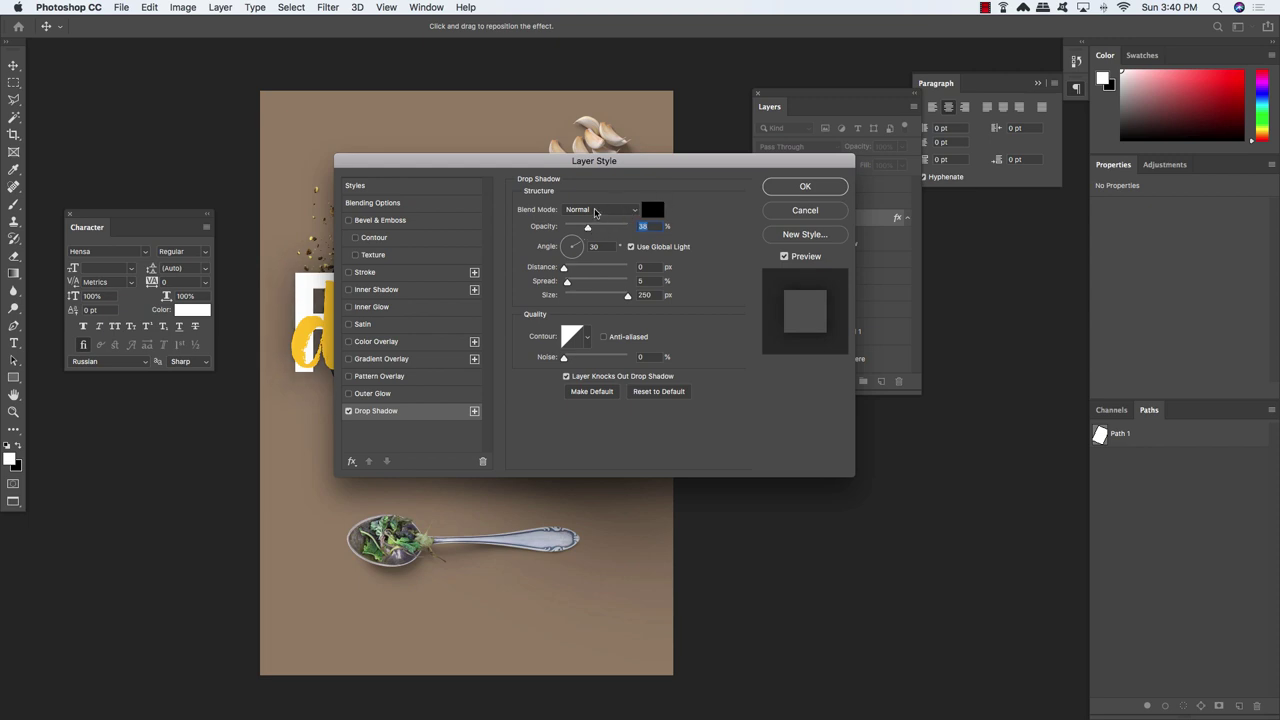
{"action": "left_click", "coordinate": [594, 212]}
{"action": "left_click", "coordinate": [590, 247]}
{"action": "left_click", "coordinate": [563, 267]}
{"action": "left_click_drag", "start_coordinate": [563, 267], "coordinate": [591, 268]}
{"action": "key", "text": "Tab"}
{"action": "key", "text": "Tab"}
{"action": "type", "text": "68"}
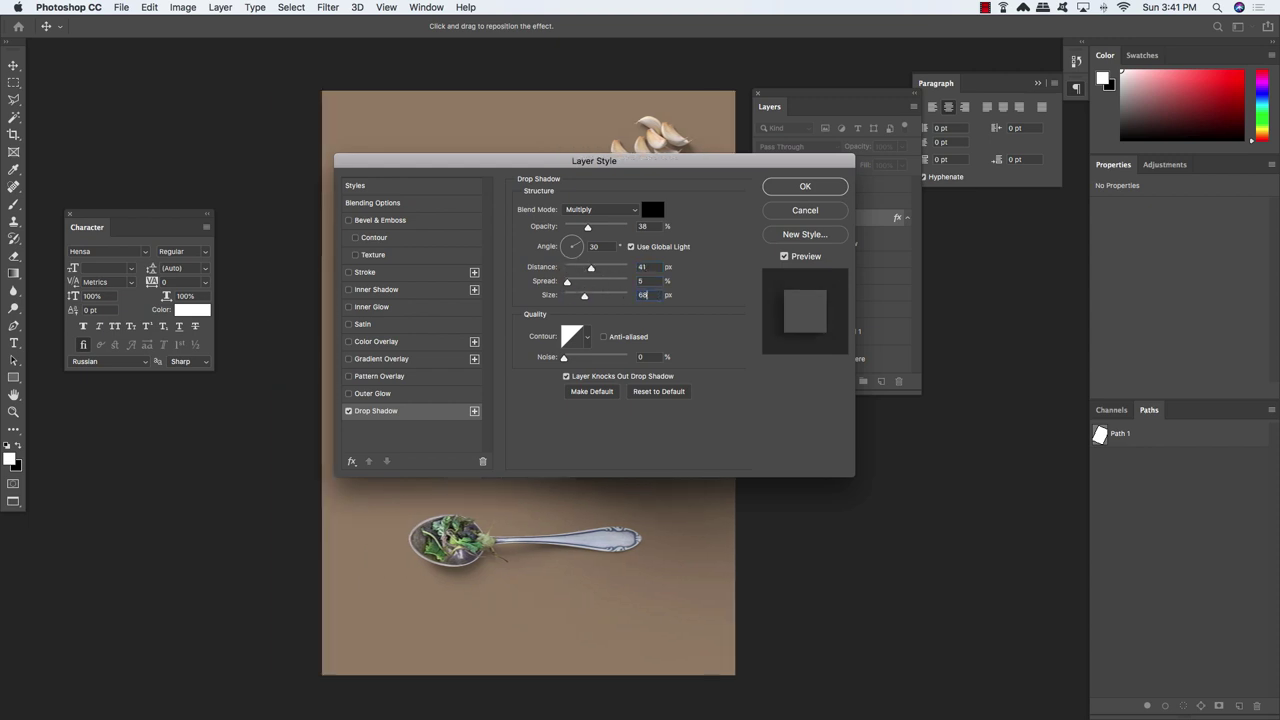
{"action": "left_click", "coordinate": [805, 186]}
{"action": "left_click", "coordinate": [907, 217]}
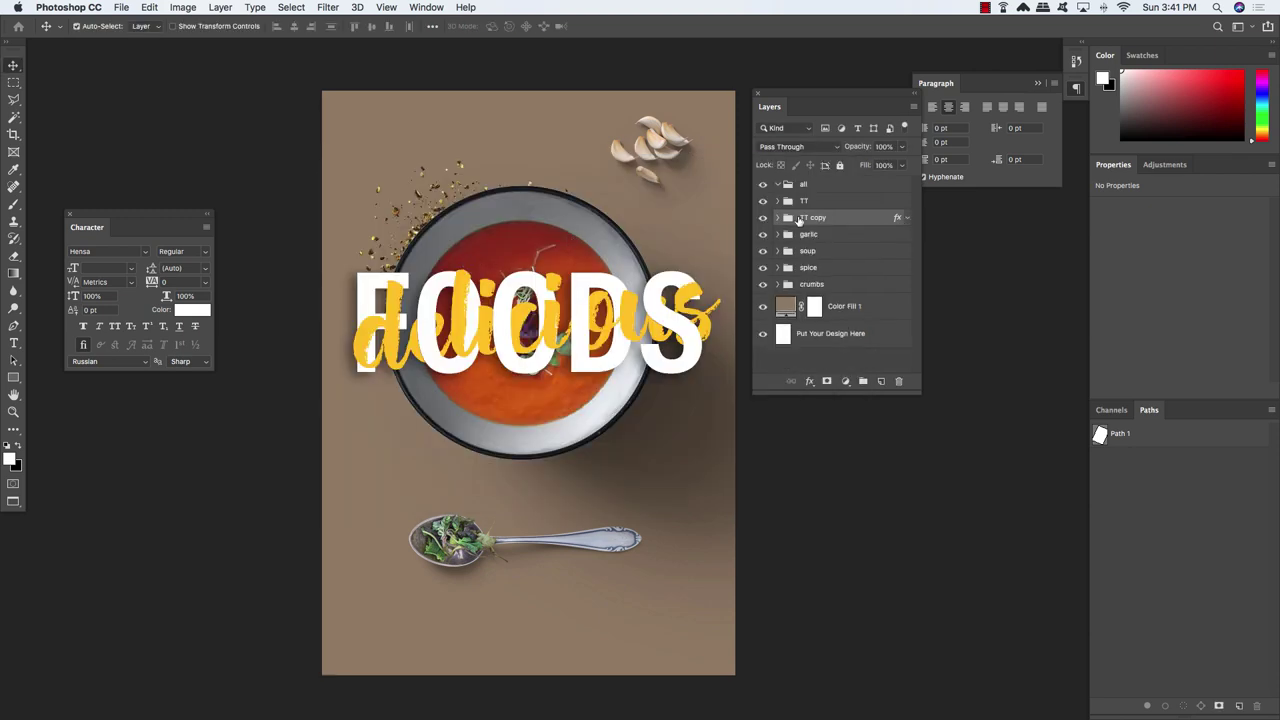
Toggle the TT copy group's visibility to compare the lettering with and without its shadow
{"action": "left_click", "coordinate": [763, 218]}
{"action": "left_click", "coordinate": [763, 218]}
{"action": "left_click", "coordinate": [763, 218]}
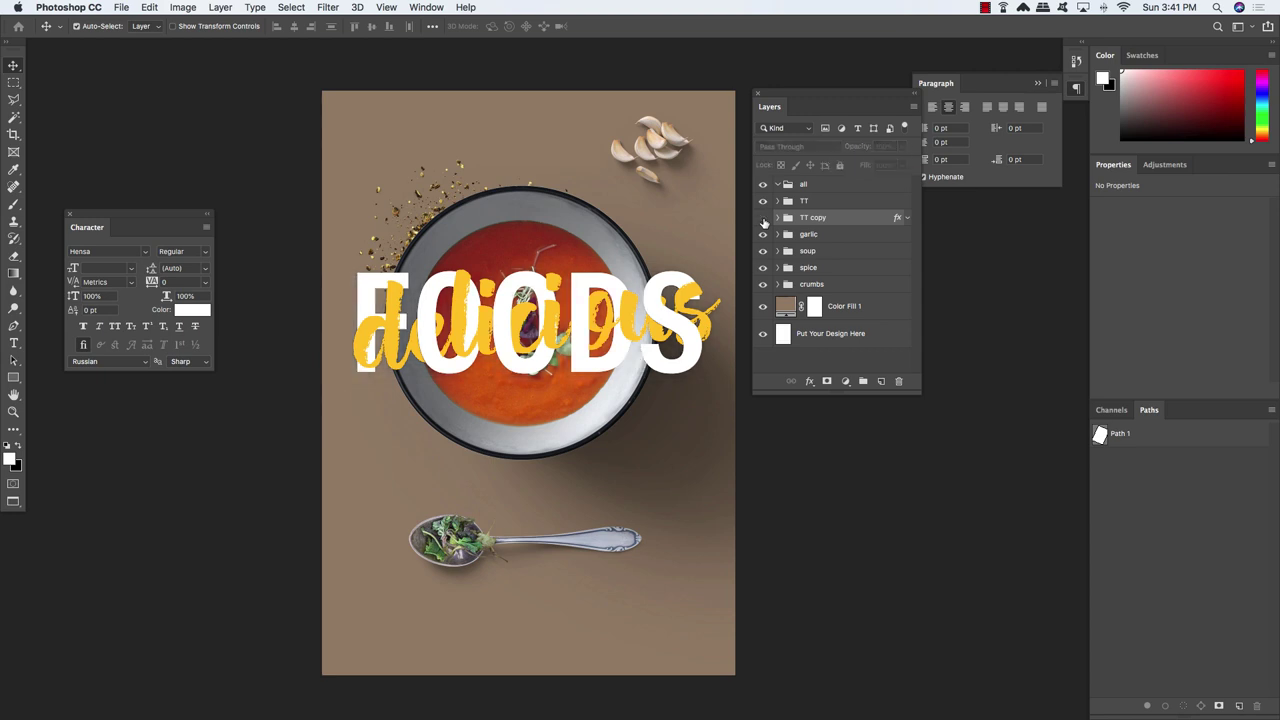
{"action": "left_click", "coordinate": [763, 218]}
{"action": "left_click", "coordinate": [763, 218]}
{"action": "left_click", "coordinate": [763, 218]}
{"action": "left_click", "coordinate": [763, 218]}
{"action": "left_click", "coordinate": [763, 218]}
{"action": "left_click", "coordinate": [763, 218]}
{"action": "left_click", "coordinate": [763, 218]}
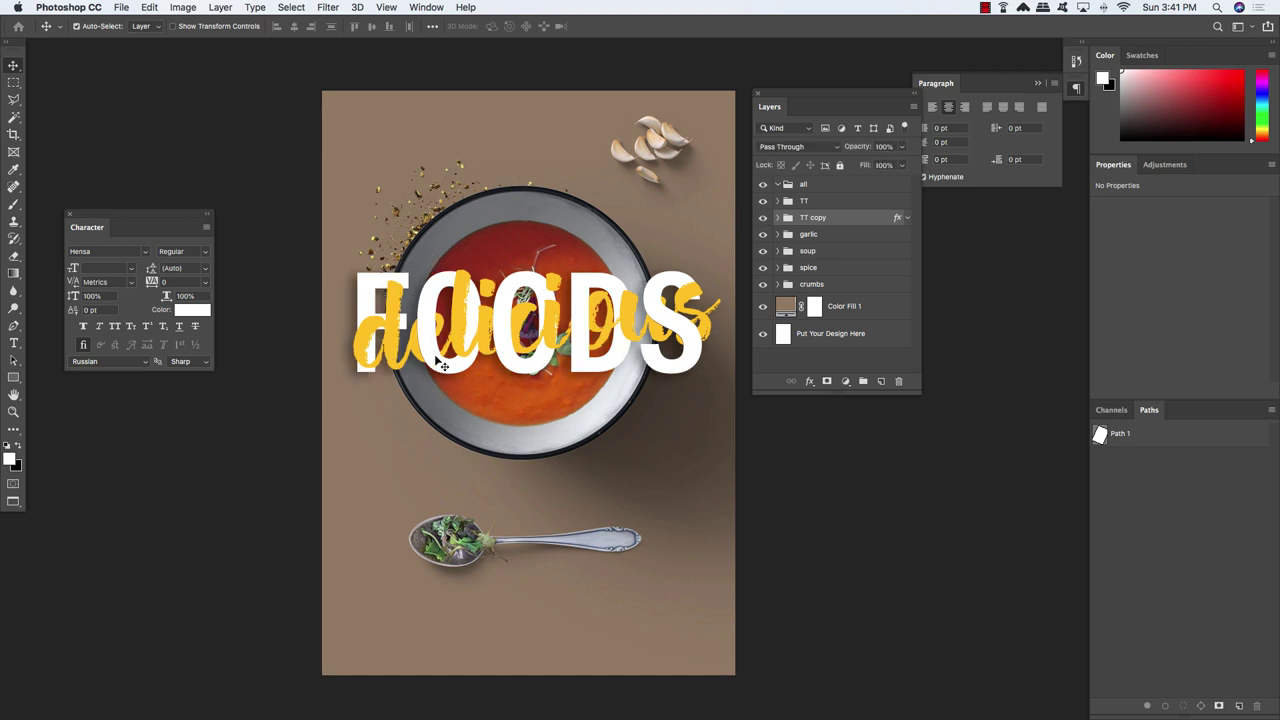
{"action": "left_click", "coordinate": [763, 218]}
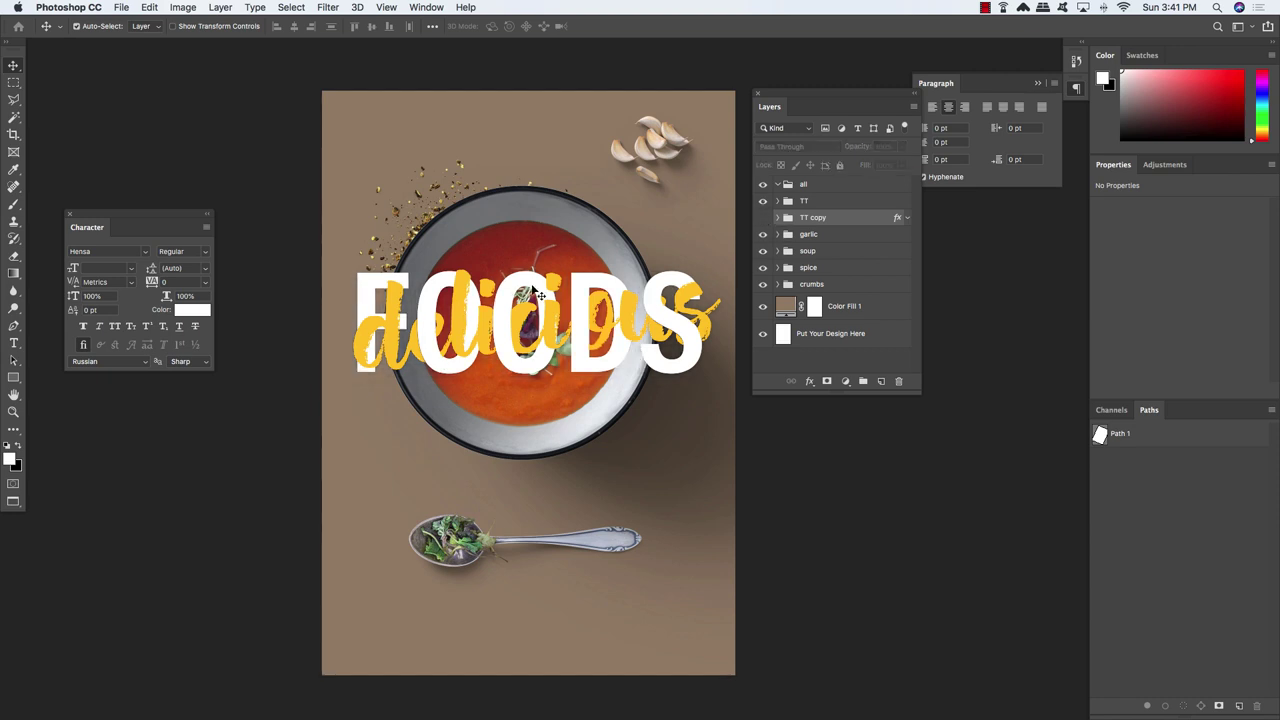
{"action": "left_click", "coordinate": [762, 218]}
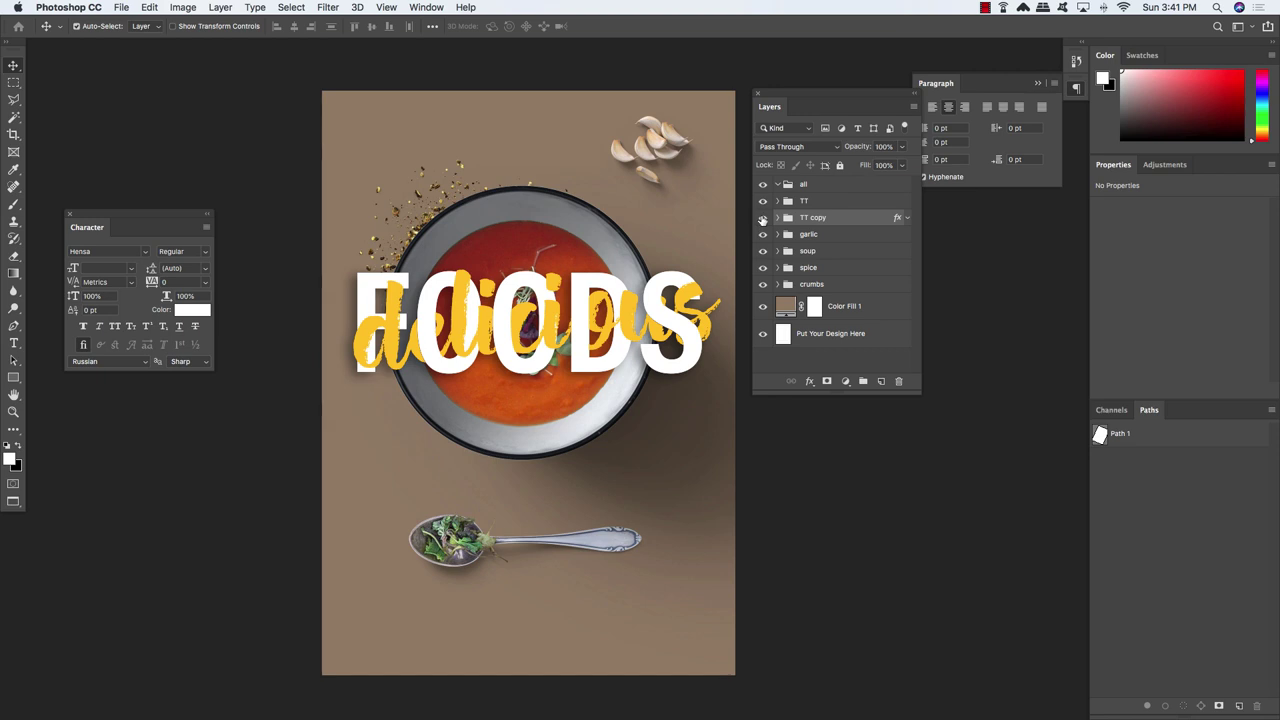
Mask the TT copy group with the outline of the saucer copy layer so its shadow falls only on the bowl
{"action": "left_click", "coordinate": [762, 218]}
{"action": "left_click", "coordinate": [762, 218]}
{"action": "left_click", "coordinate": [828, 253]}
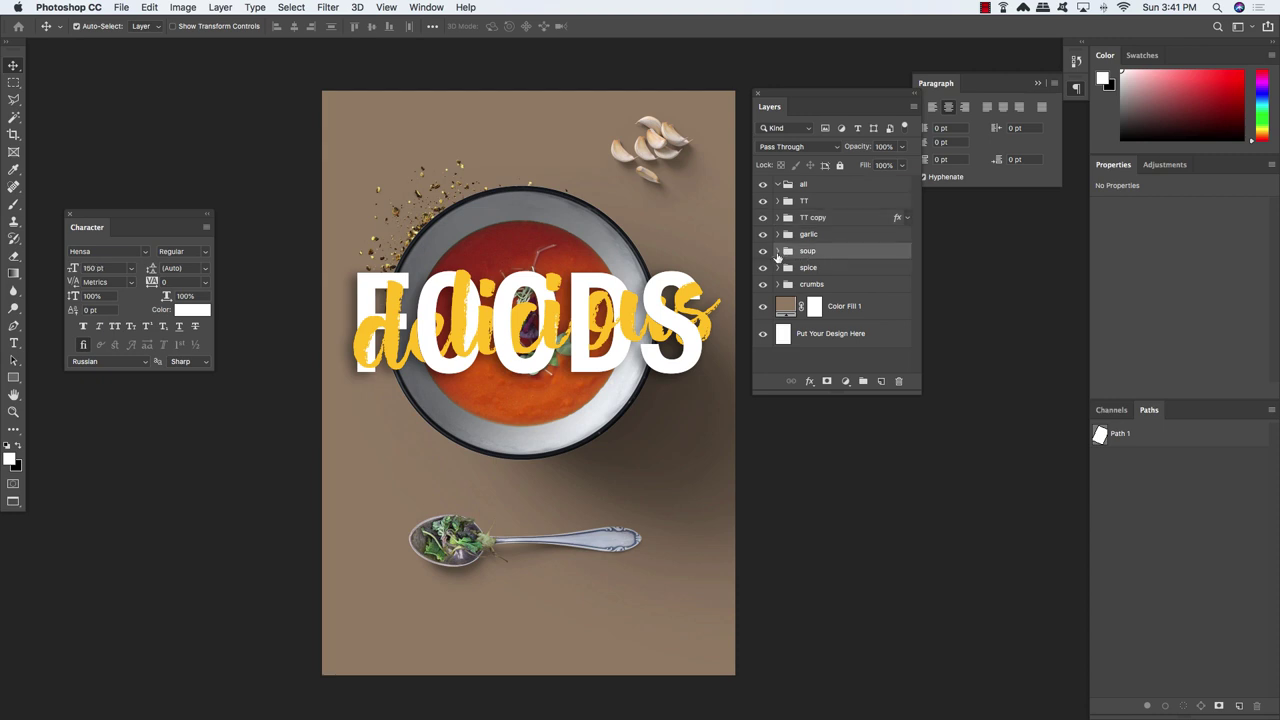
{"action": "left_click", "coordinate": [779, 251]}
{"action": "left_click_drag", "start_coordinate": [920, 393], "coordinate": [926, 512]}
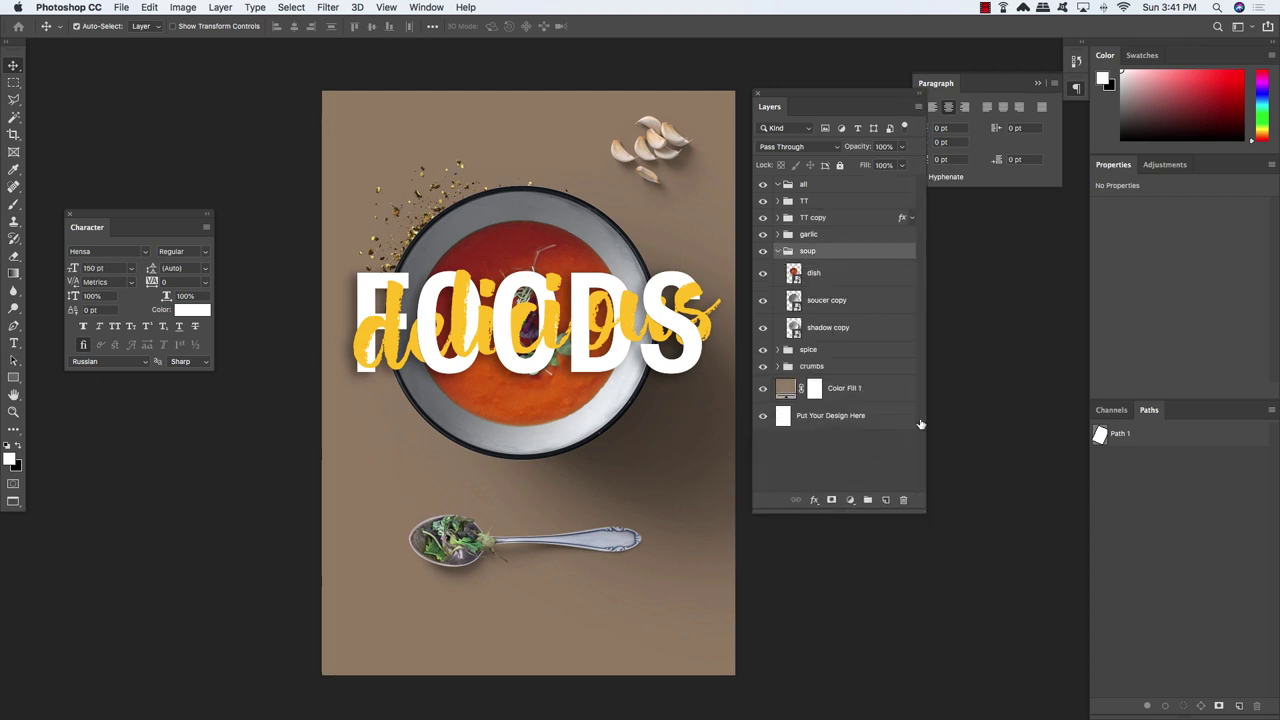
{"action": "left_click", "coordinate": [880, 308]}
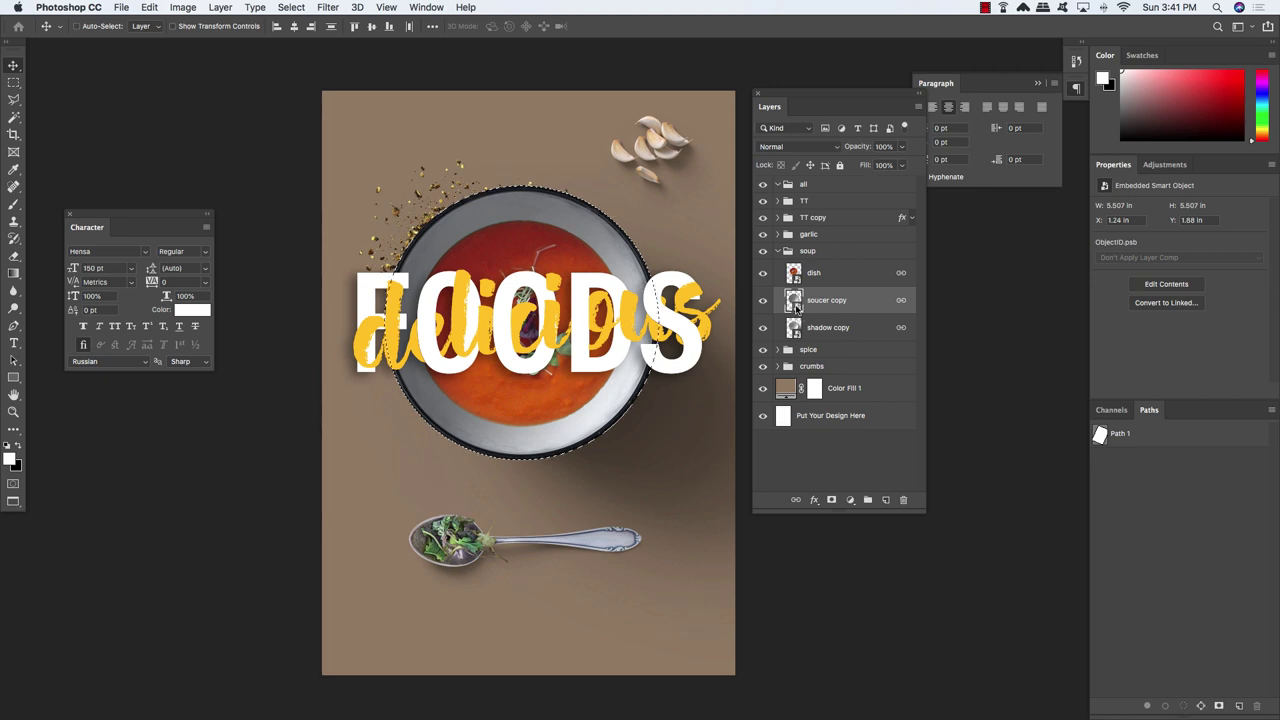
{"action": "left_click", "coordinate": [796, 309], "text": "super"}
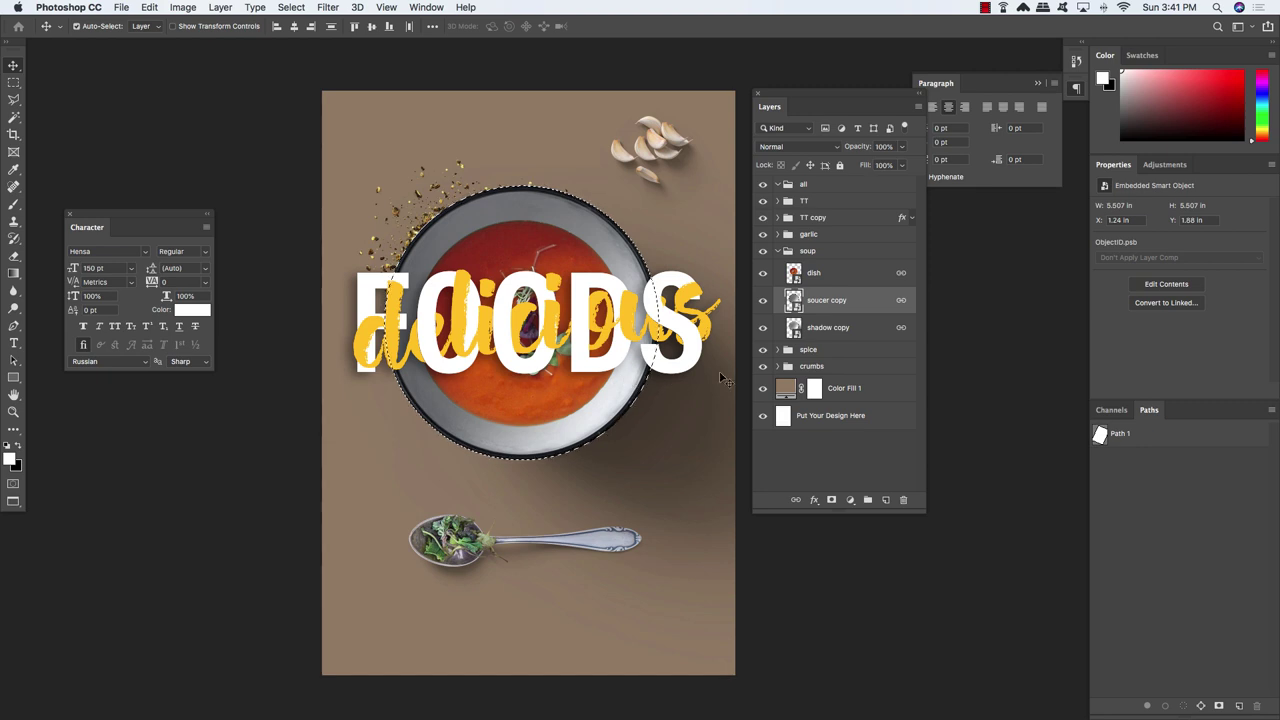
{"action": "left_click", "coordinate": [854, 219]}
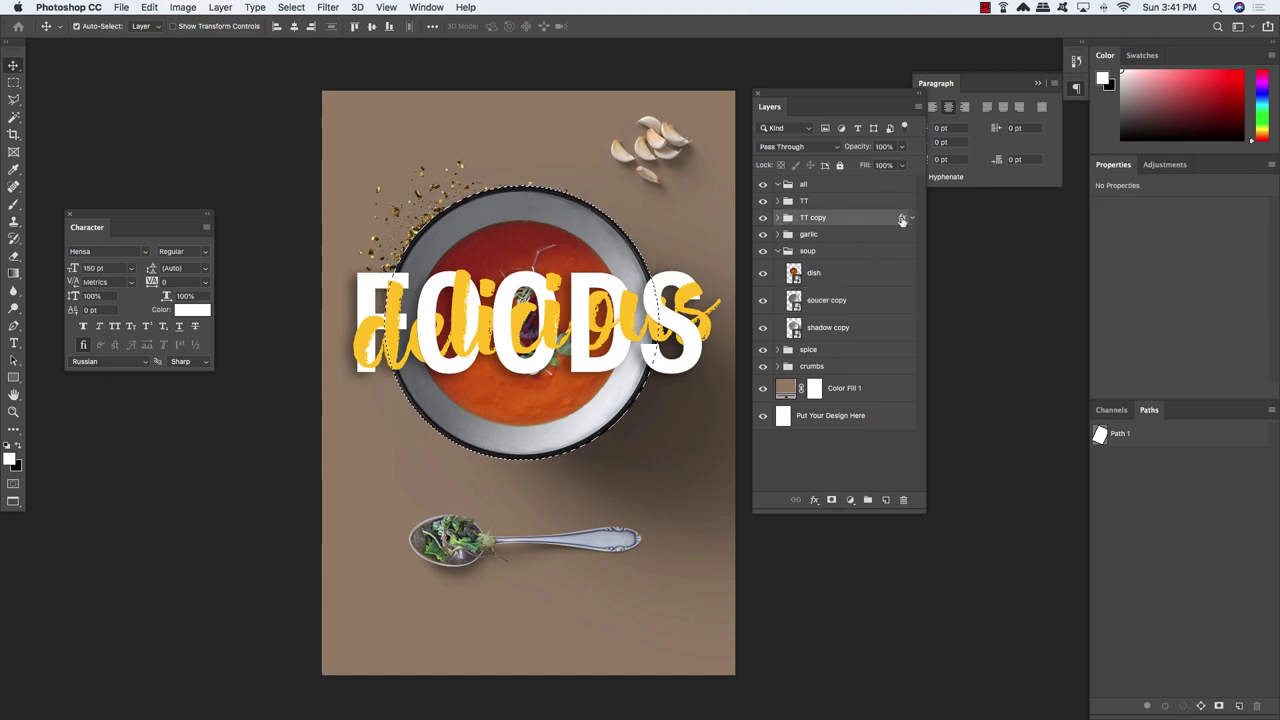
{"action": "left_click", "coordinate": [831, 499]}
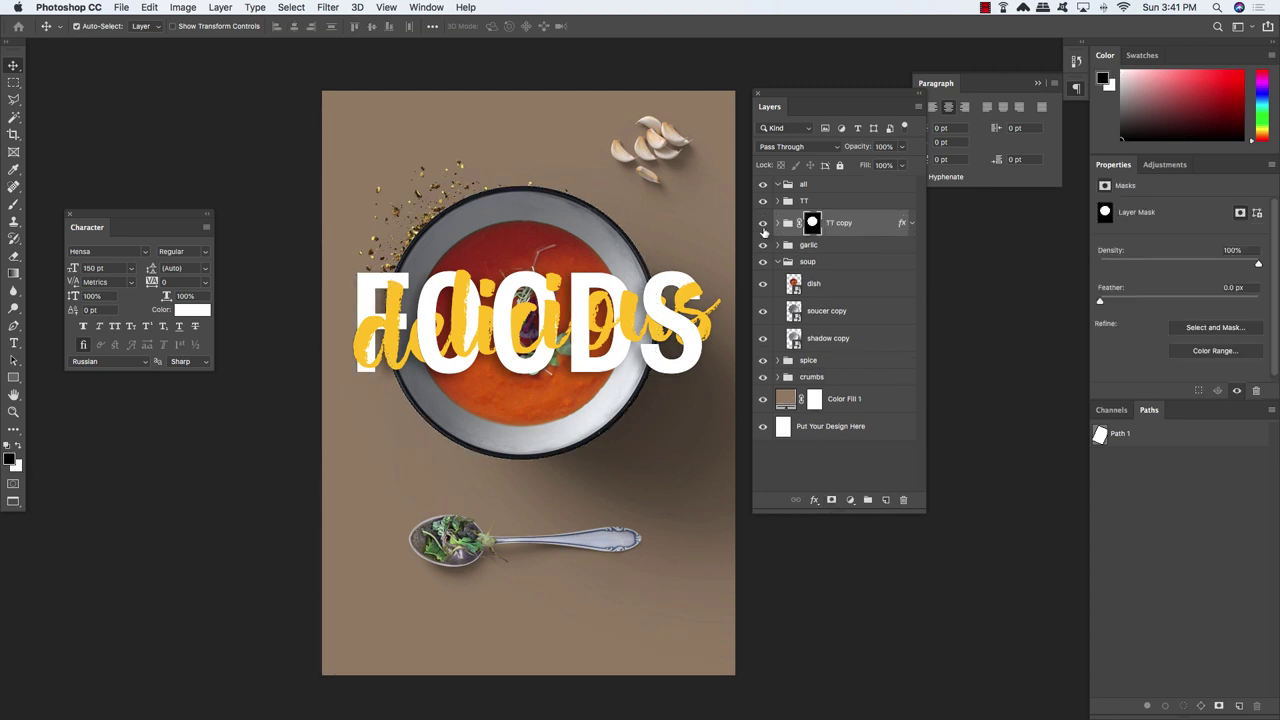
Toggle the TT copy group's visibility to compare the lettering with and without the masked shadow
{"action": "left_click", "coordinate": [762, 223]}
{"action": "left_click", "coordinate": [762, 224]}
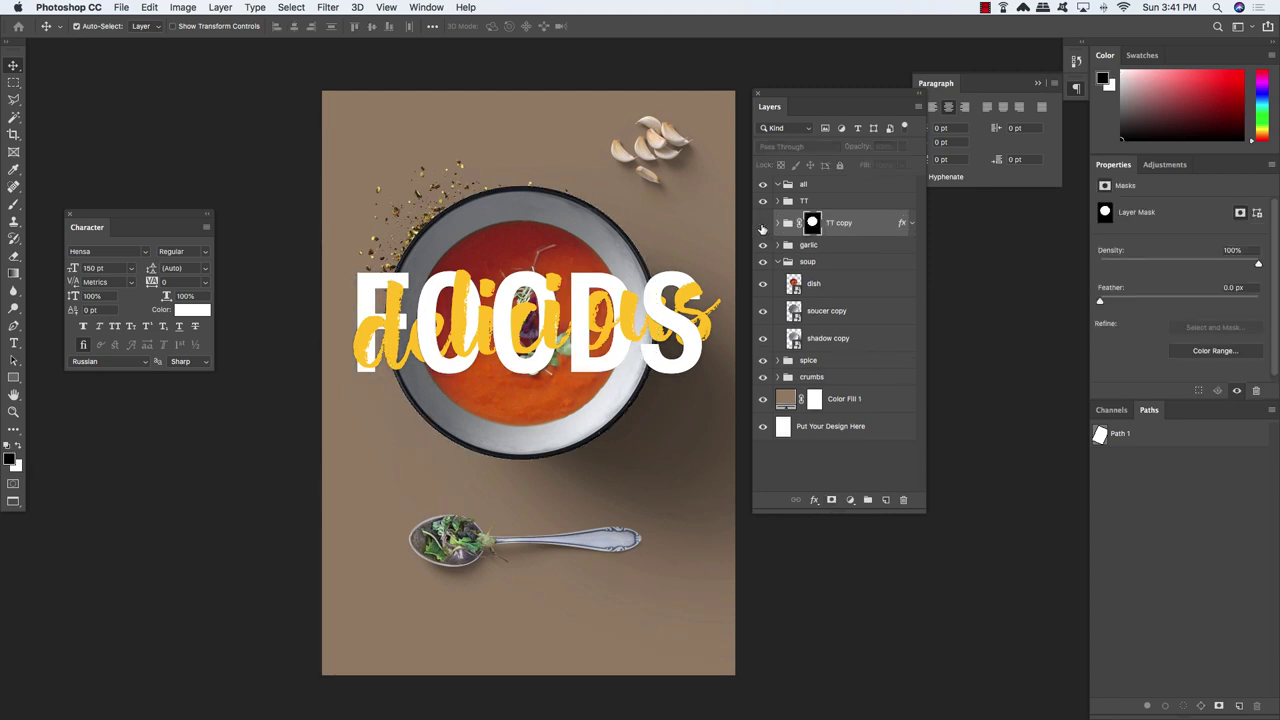
{"action": "left_click", "coordinate": [762, 224]}
{"action": "left_click", "coordinate": [762, 224]}
{"action": "left_click", "coordinate": [762, 224]}
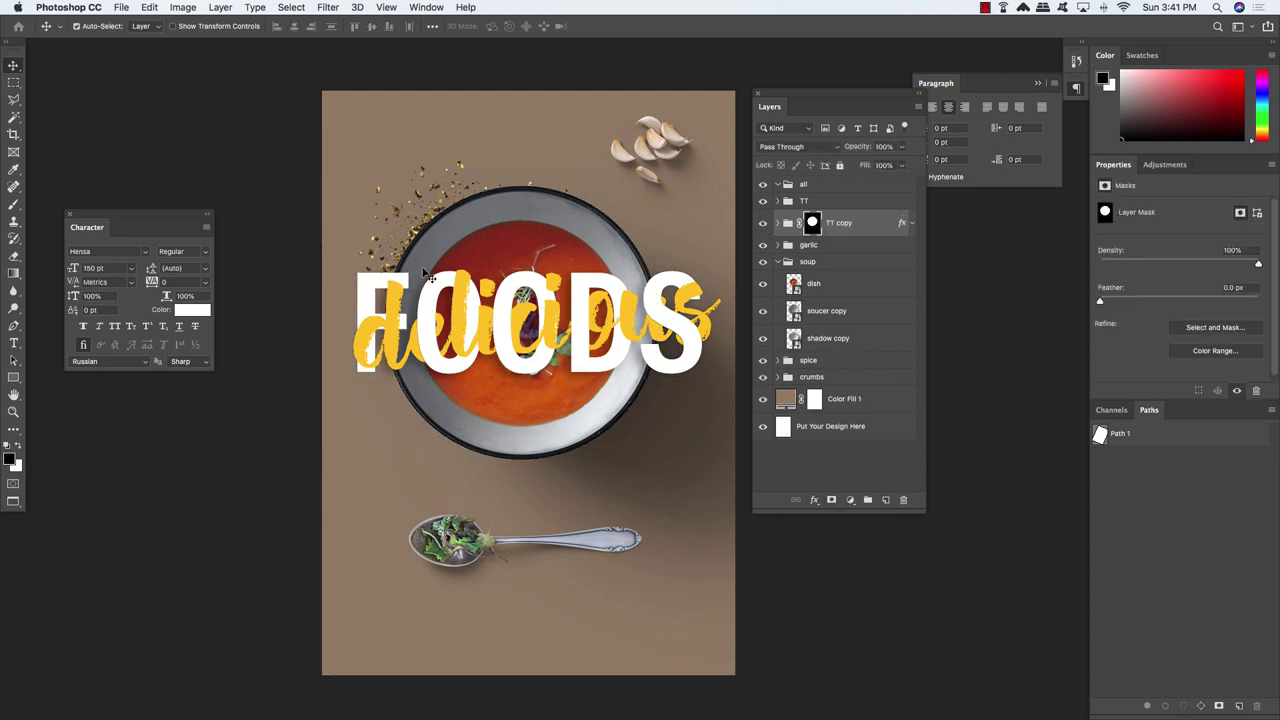
Collapse the soup group and start a 17.5 pt text on a new layer directly above the garlic group
{"action": "left_click", "coordinate": [779, 261]}
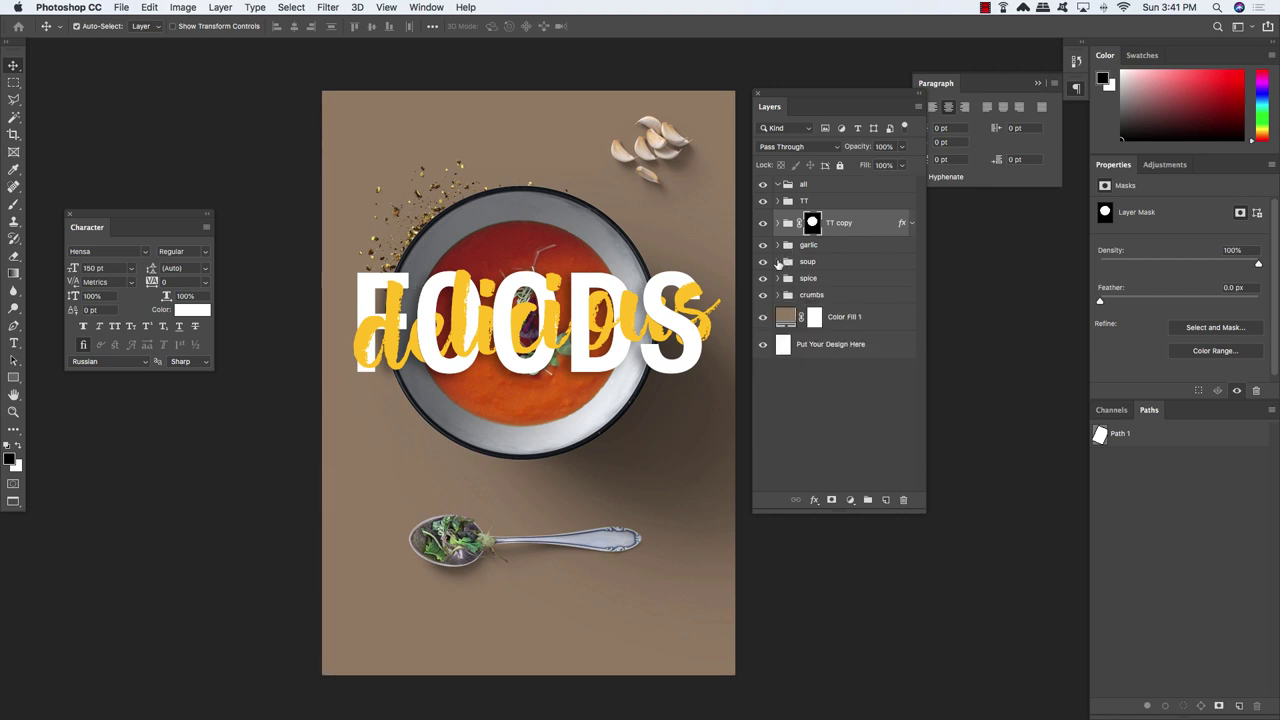
{"action": "left_click", "coordinate": [839, 251]}
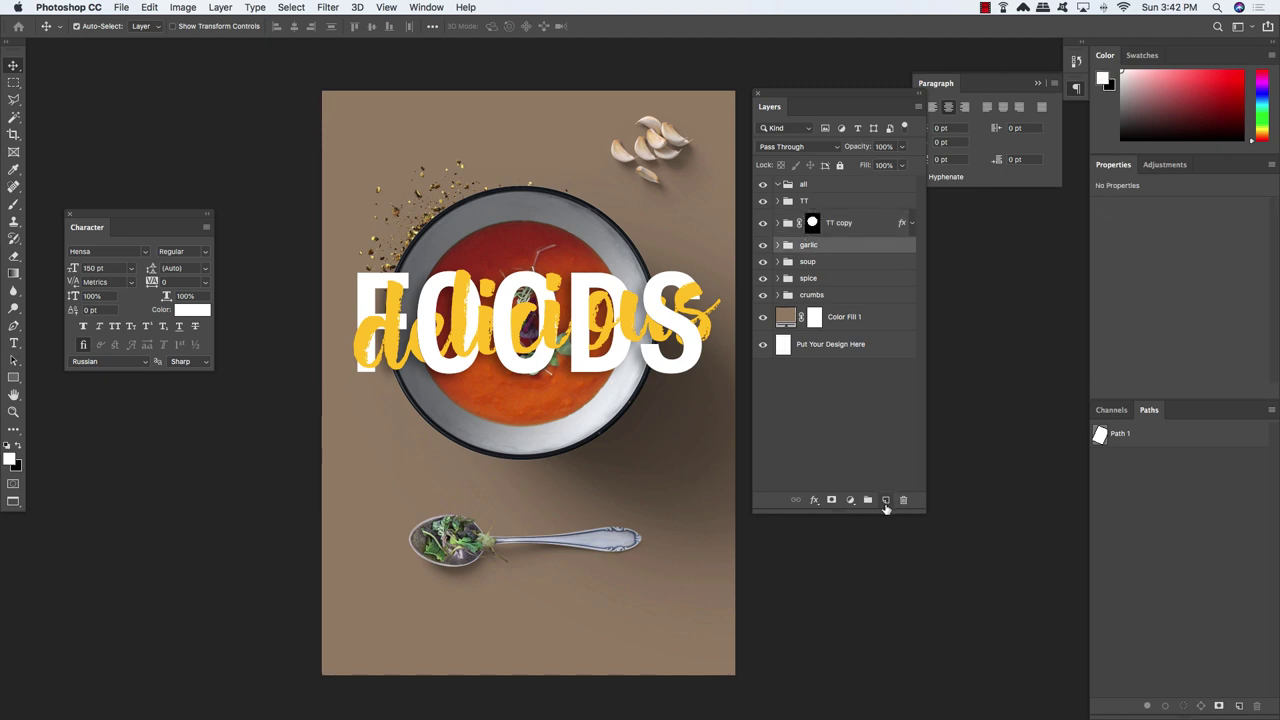
{"action": "left_click", "coordinate": [886, 499]}
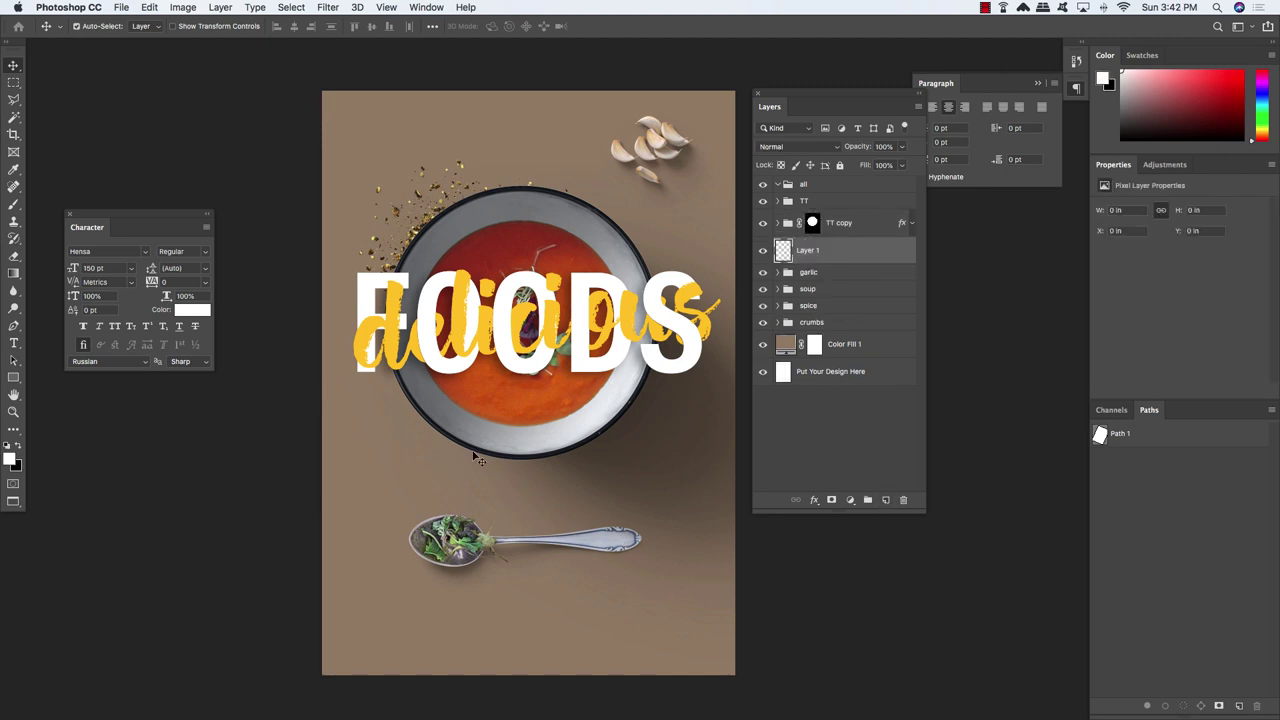
{"action": "key", "text": "t"}
{"action": "left_click", "coordinate": [397, 484]}
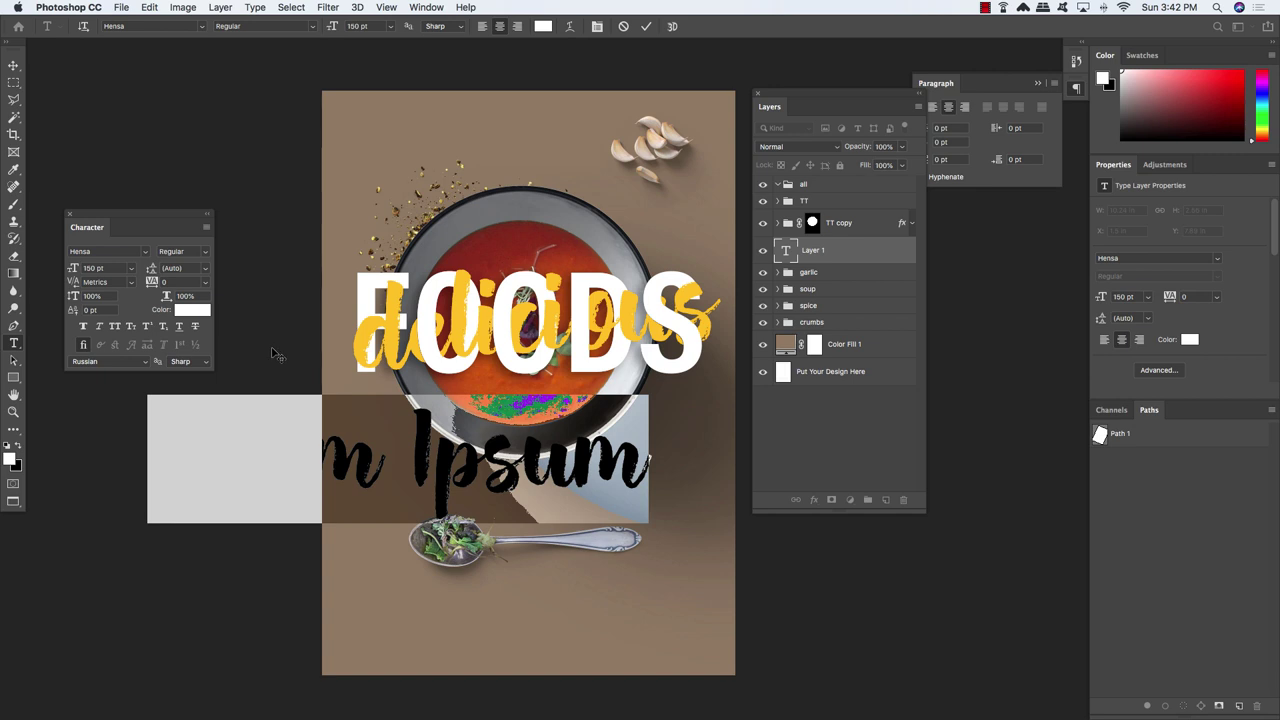
{"action": "left_click", "coordinate": [71, 268]}
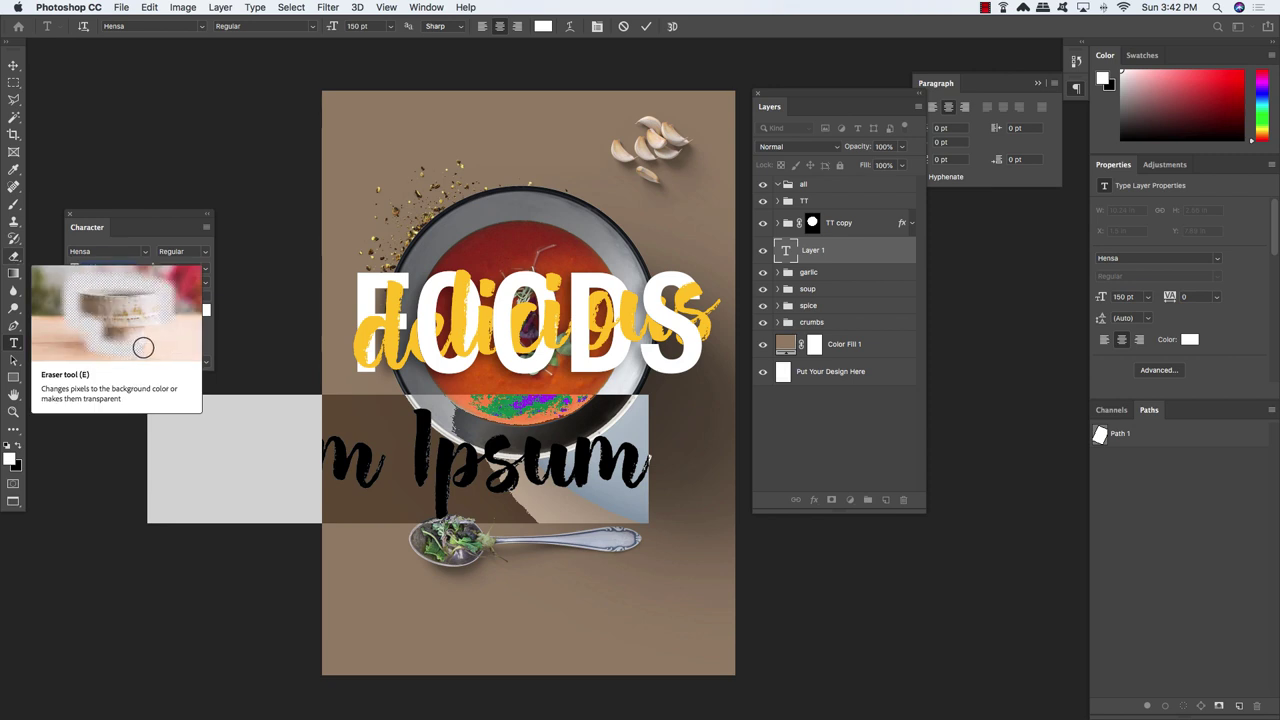
{"action": "type", "text": "17.5"}
{"action": "key", "text": "Return"}
Format the new text in Baskerville URW Regular with 40 tracking and 22 pt leading
{"action": "left_click", "coordinate": [72, 250]}
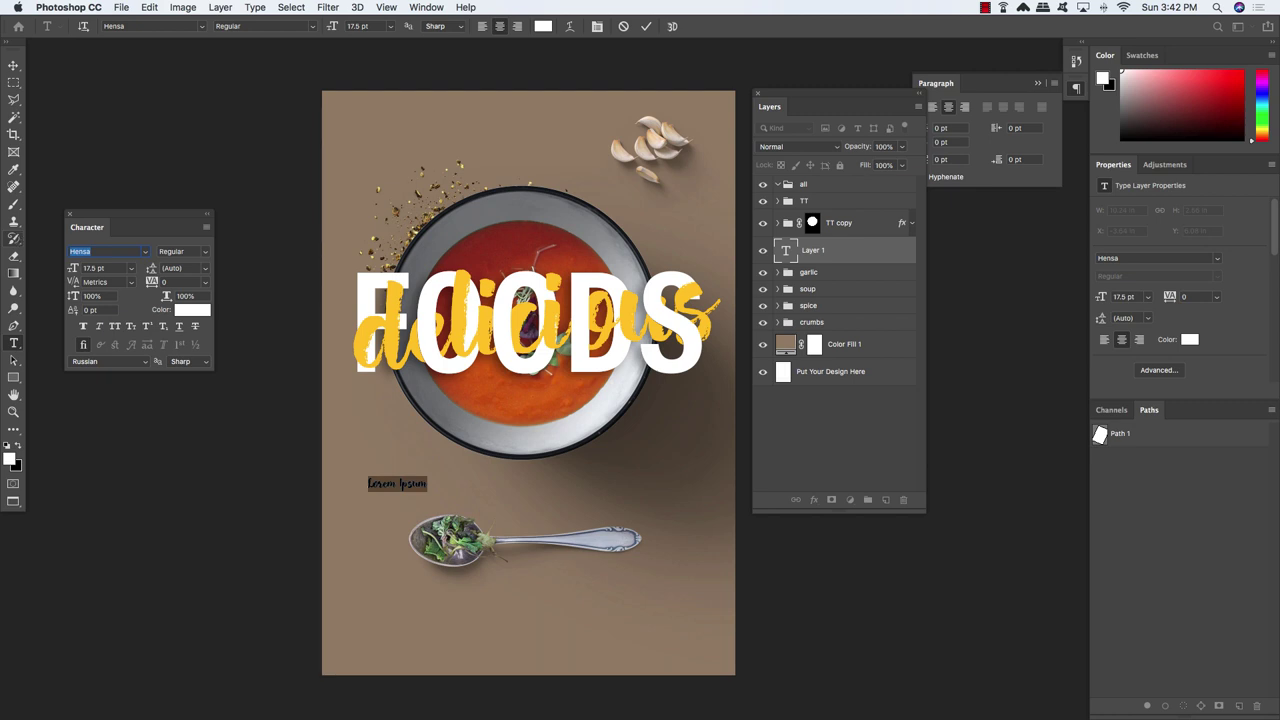
{"action": "type", "text": "bask"}
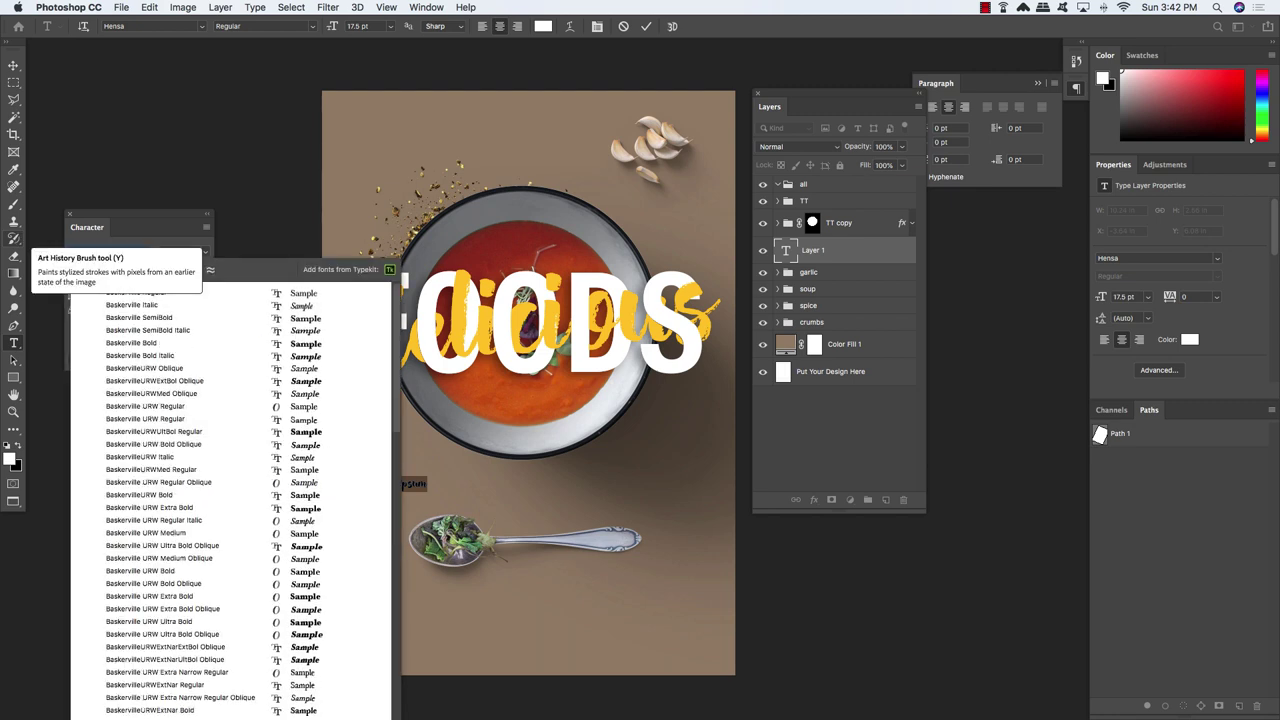
{"action": "left_click", "coordinate": [165, 419]}
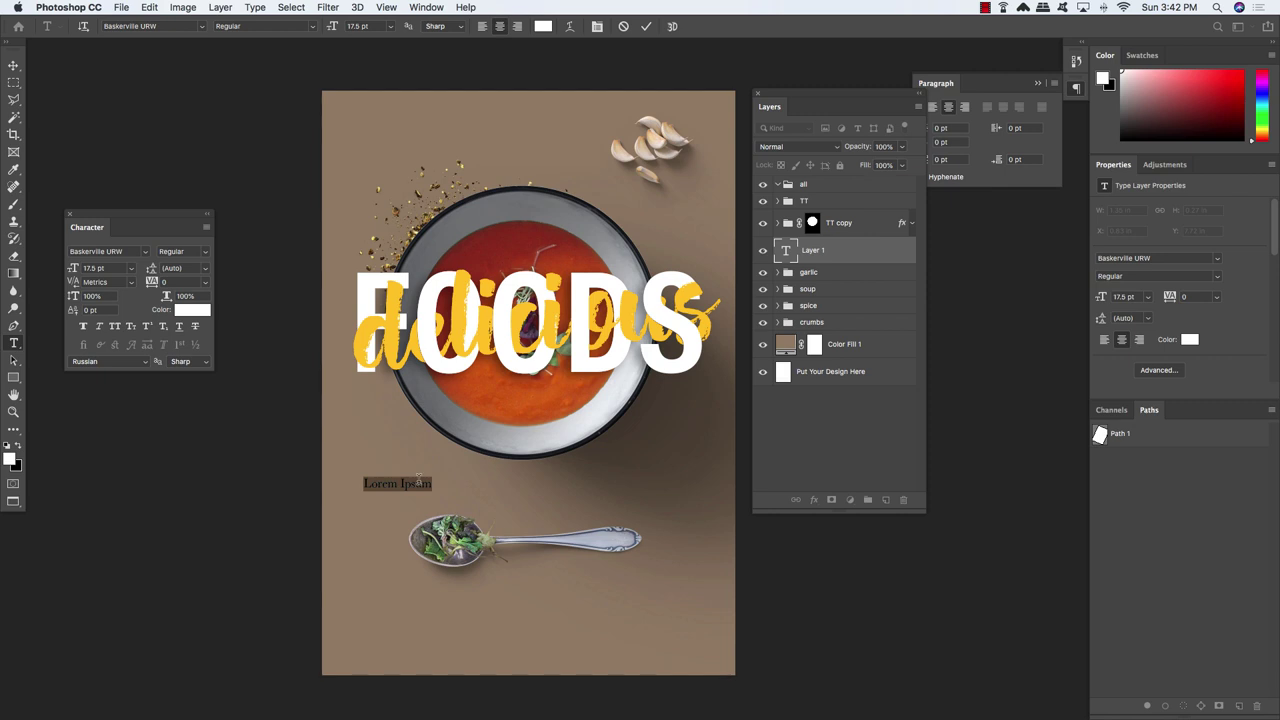
{"action": "left_click", "coordinate": [162, 282]}
{"action": "type", "text": "40"}
{"action": "key", "text": "Return"}
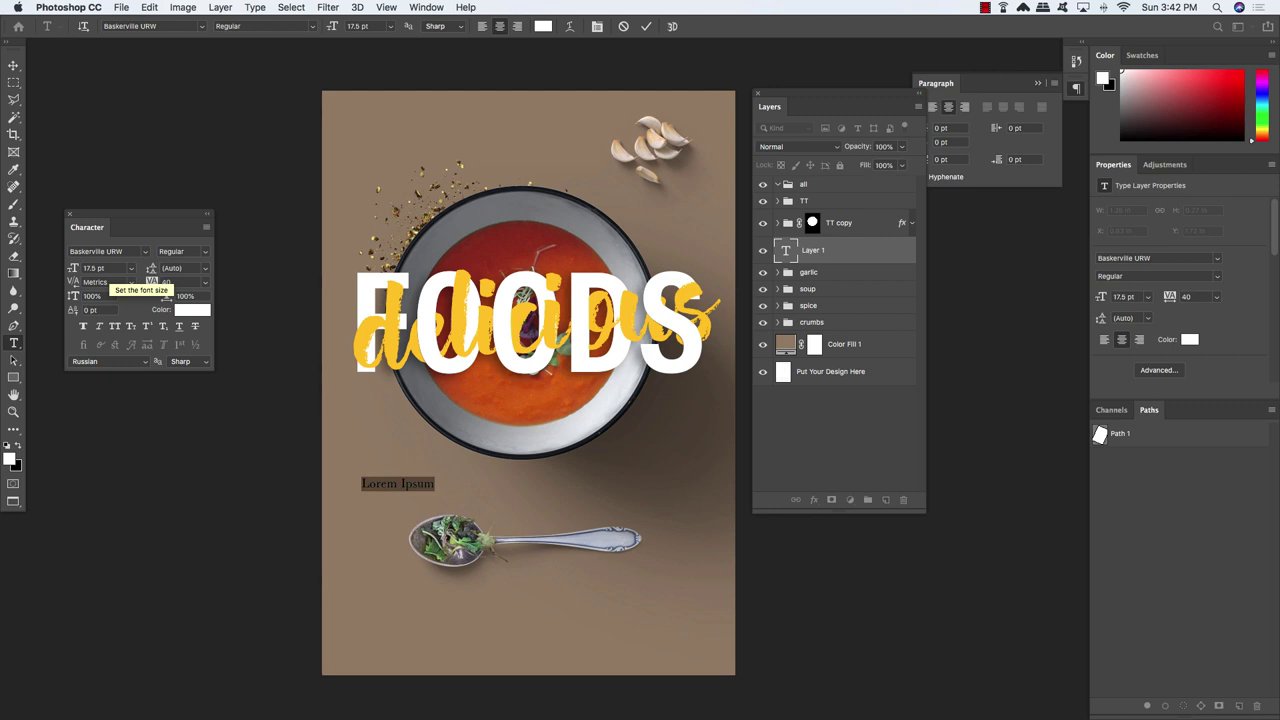
{"action": "left_click", "coordinate": [183, 271]}
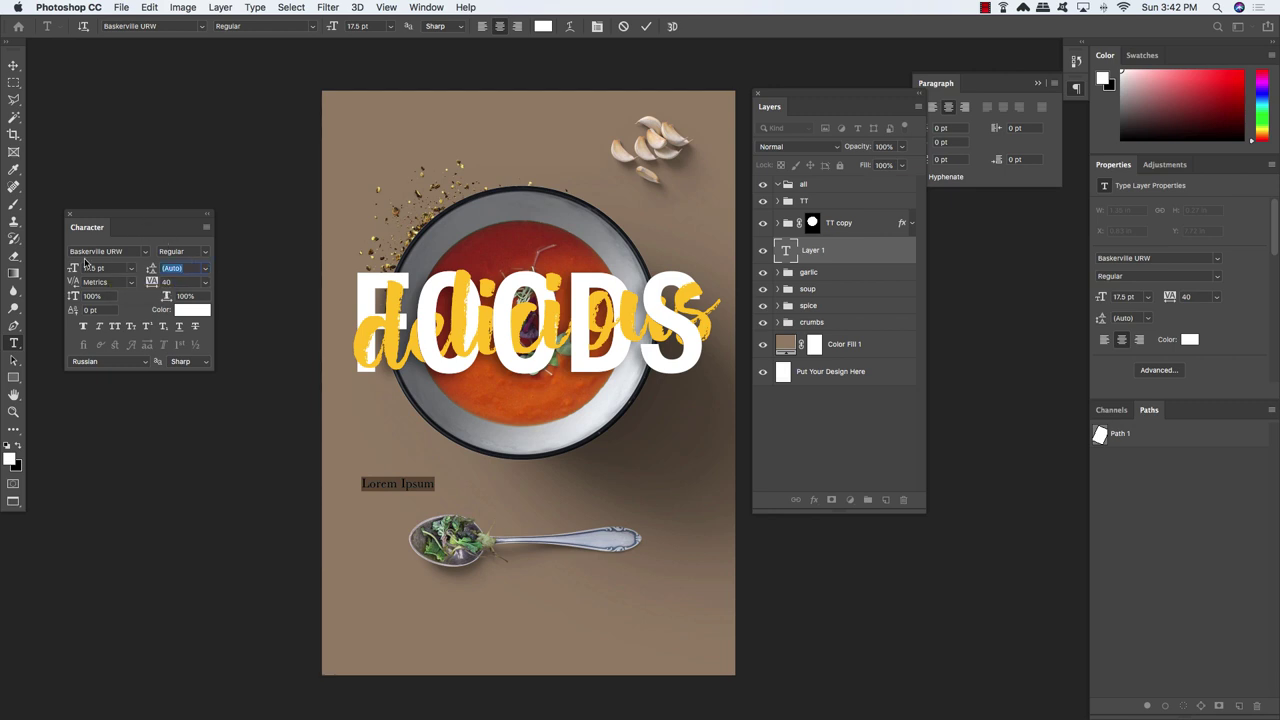
{"action": "type", "text": "22"}
{"action": "key", "text": "Return"}
Replace the placeholder text with "Vegetarian cooking has never been easier! This all new edition features over 50 meals you can make in 30 minutes or less!"
{"action": "triple_click", "coordinate": [419, 482]}
{"action": "type", "text": "Vegetarian"}
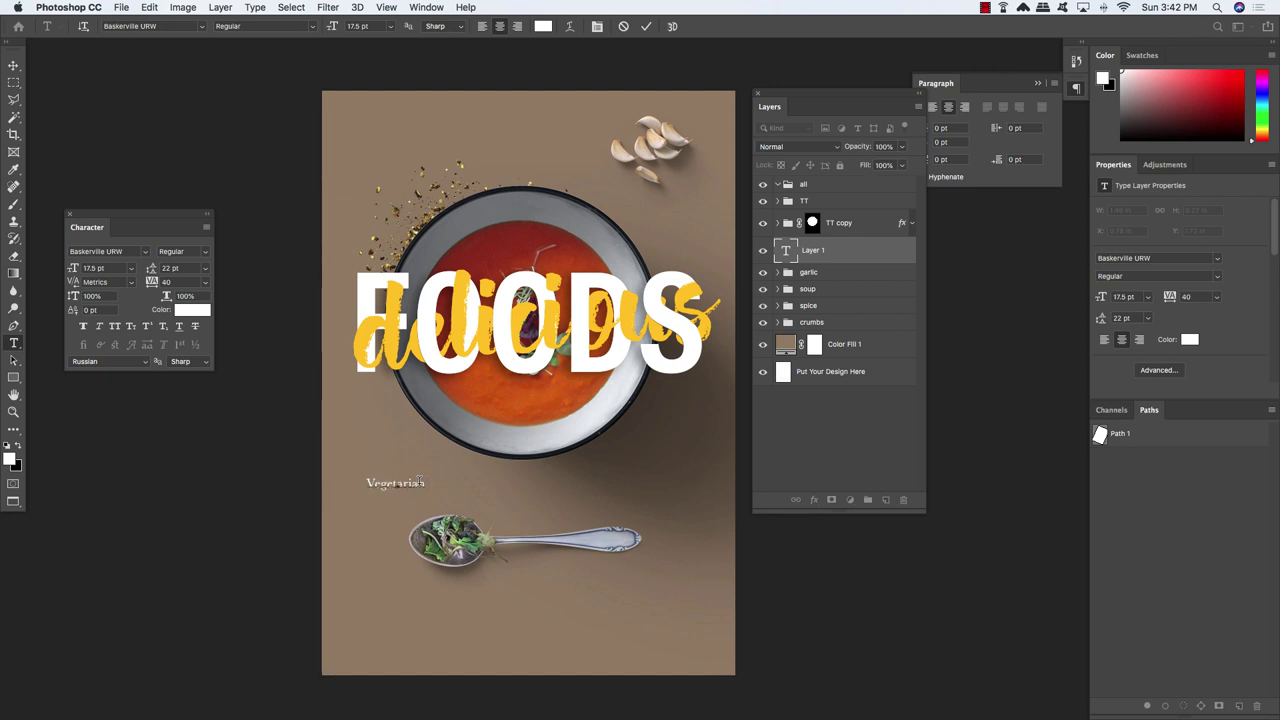
{"action": "type", "text": " cooking h"}
{"action": "type", "text": "as never "}
{"action": "type", "text": "been easier!"}
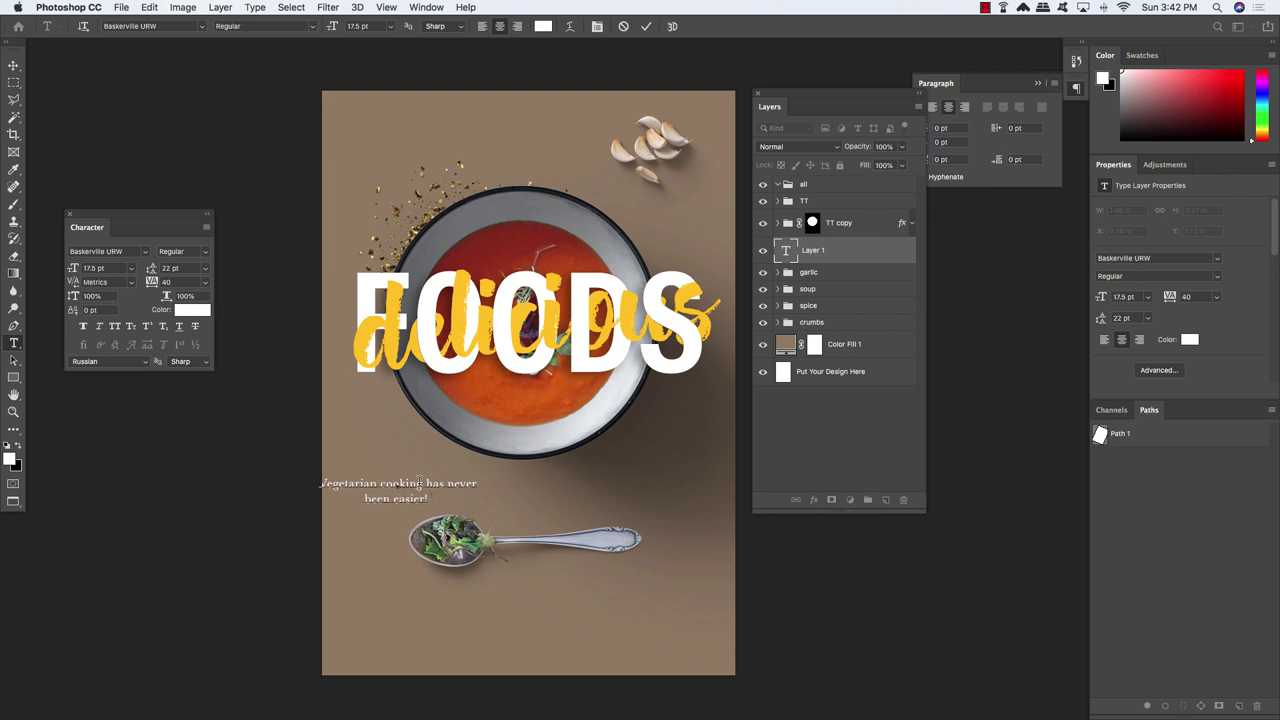
{"action": "type", "text": " This all new edition"}
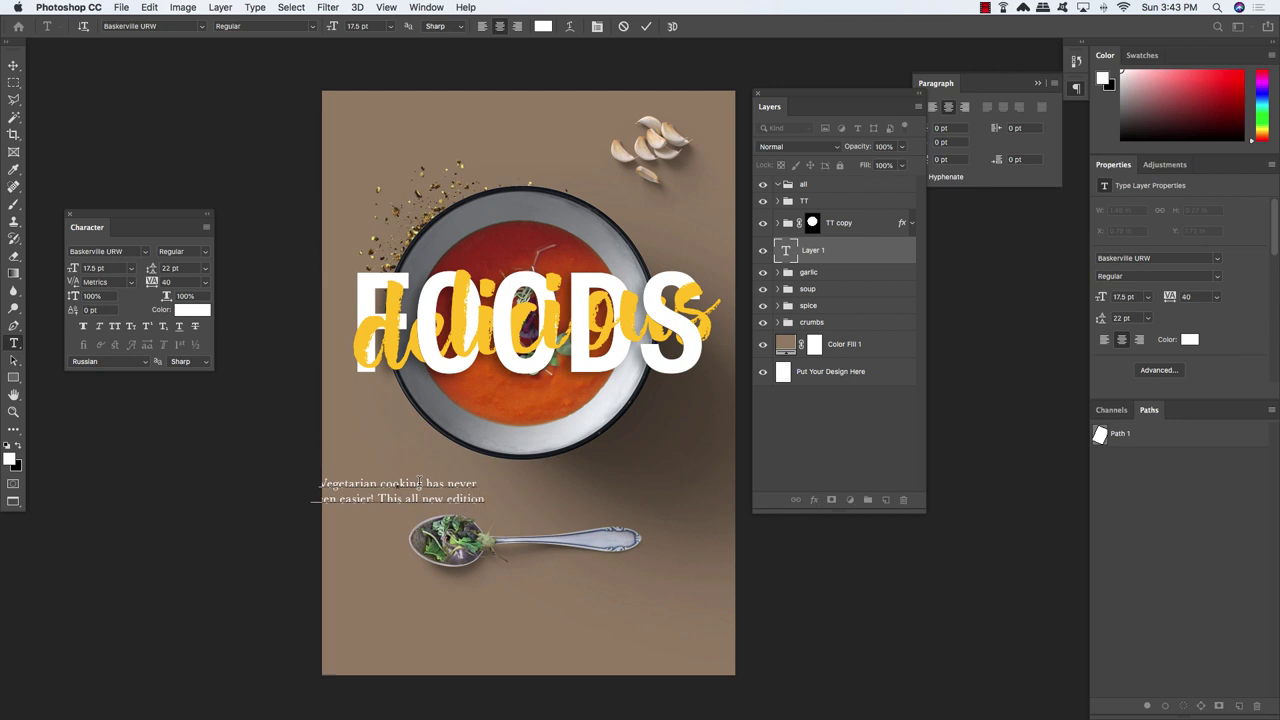
{"action": "type", "text": " features over"}
{"action": "type", "text": " 50 meals"}
{"action": "type", "text": " you can"}
{"action": "type", "text": " make in 30"}
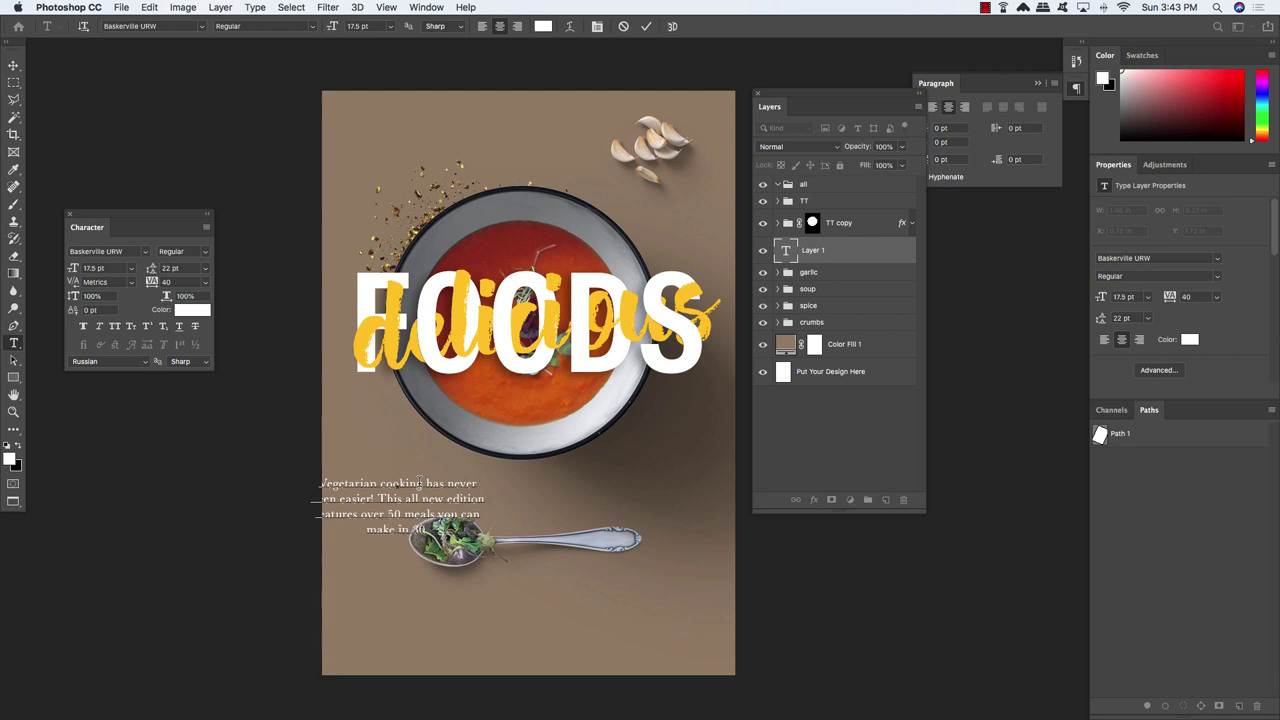
{"action": "type", "text": " minutes or less!"}
Center-align the whole description paragraph and commit the text edit
{"action": "key", "text": "super+a"}
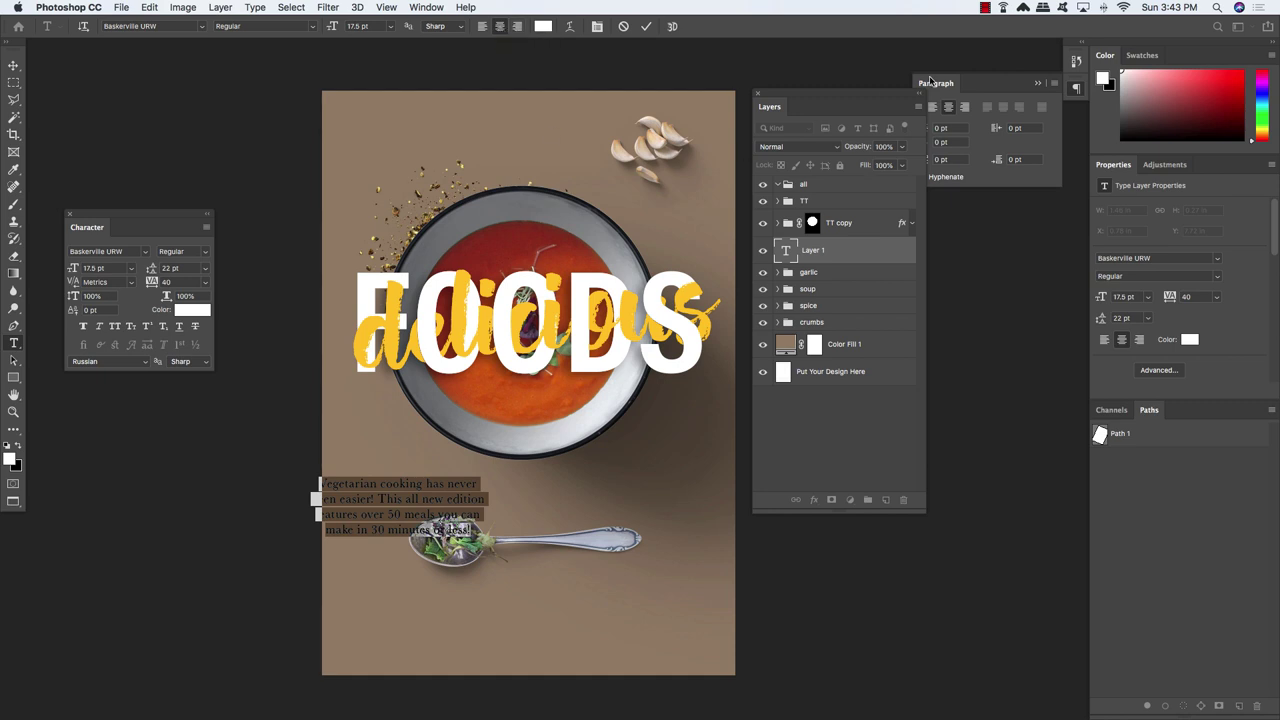
{"action": "left_click_drag", "start_coordinate": [936, 83], "coordinate": [92, 104]}
{"action": "left_click", "coordinate": [104, 149]}
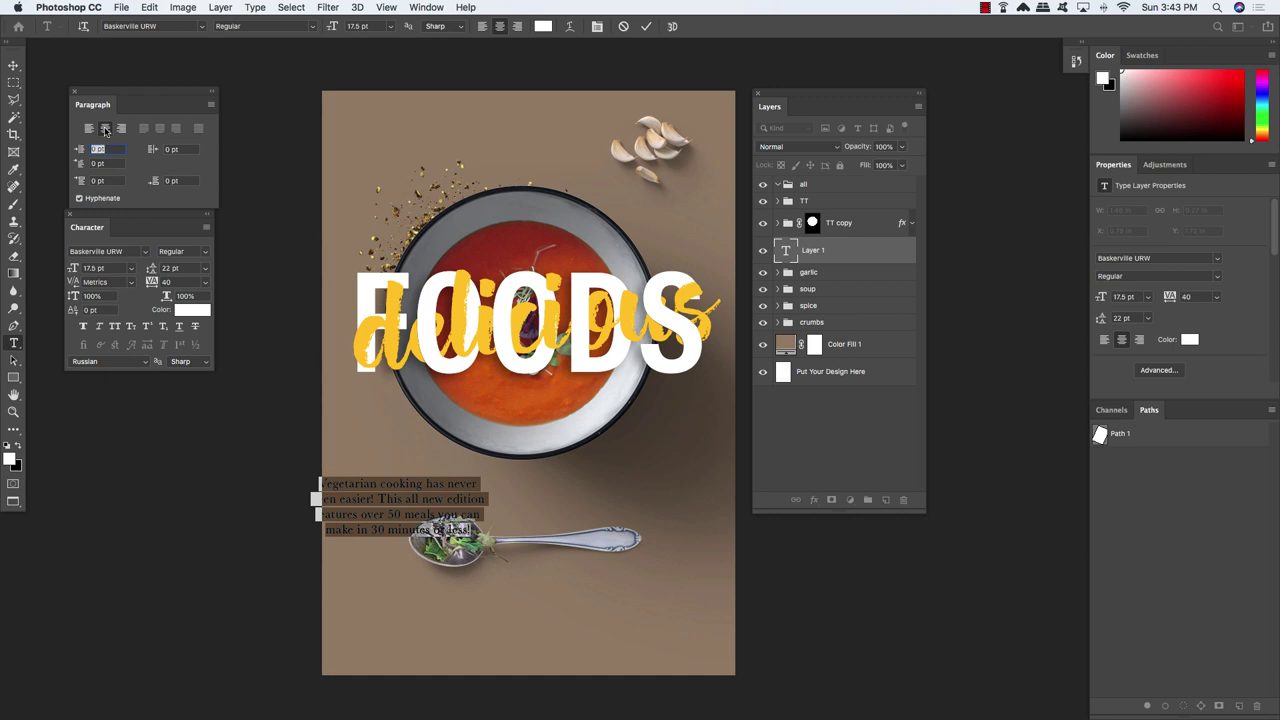
{"action": "left_click", "coordinate": [13, 65]}
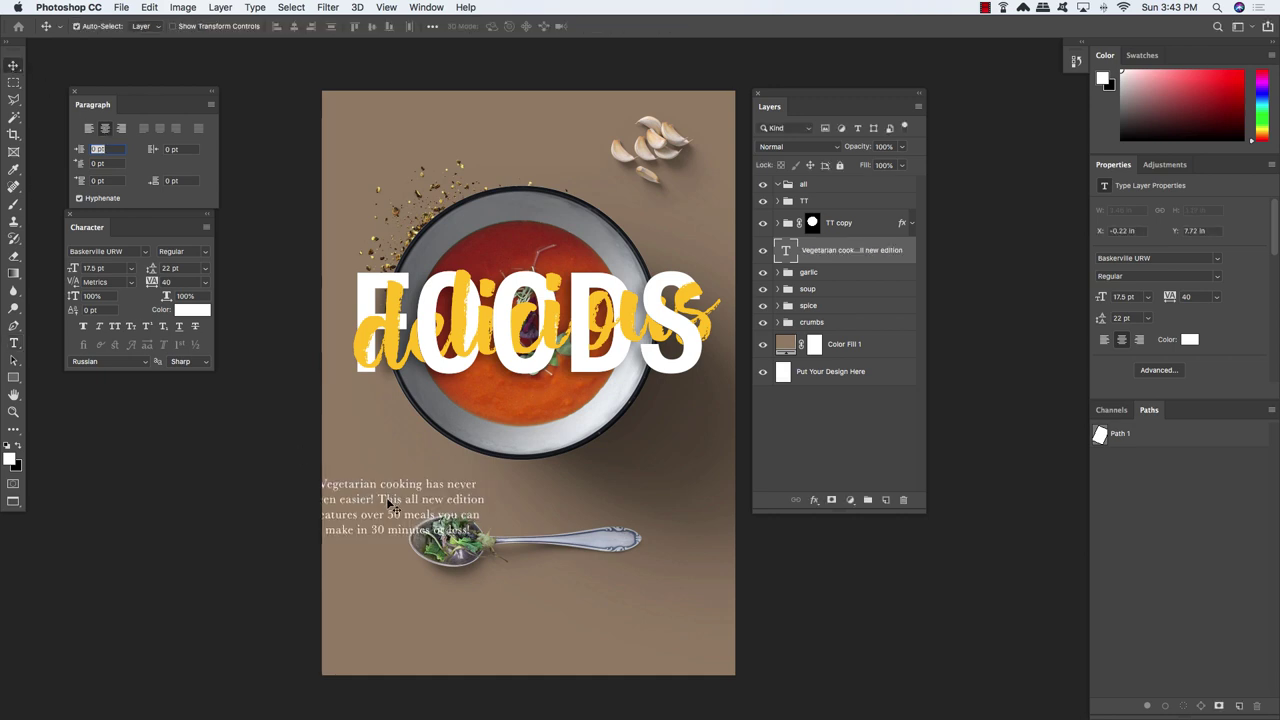
Center the description just below the soup bowl and place its layer beneath the soup group
{"action": "left_click_drag", "start_coordinate": [390, 505], "coordinate": [520, 492]}
{"action": "left_click_drag", "start_coordinate": [893, 252], "coordinate": [886, 299]}
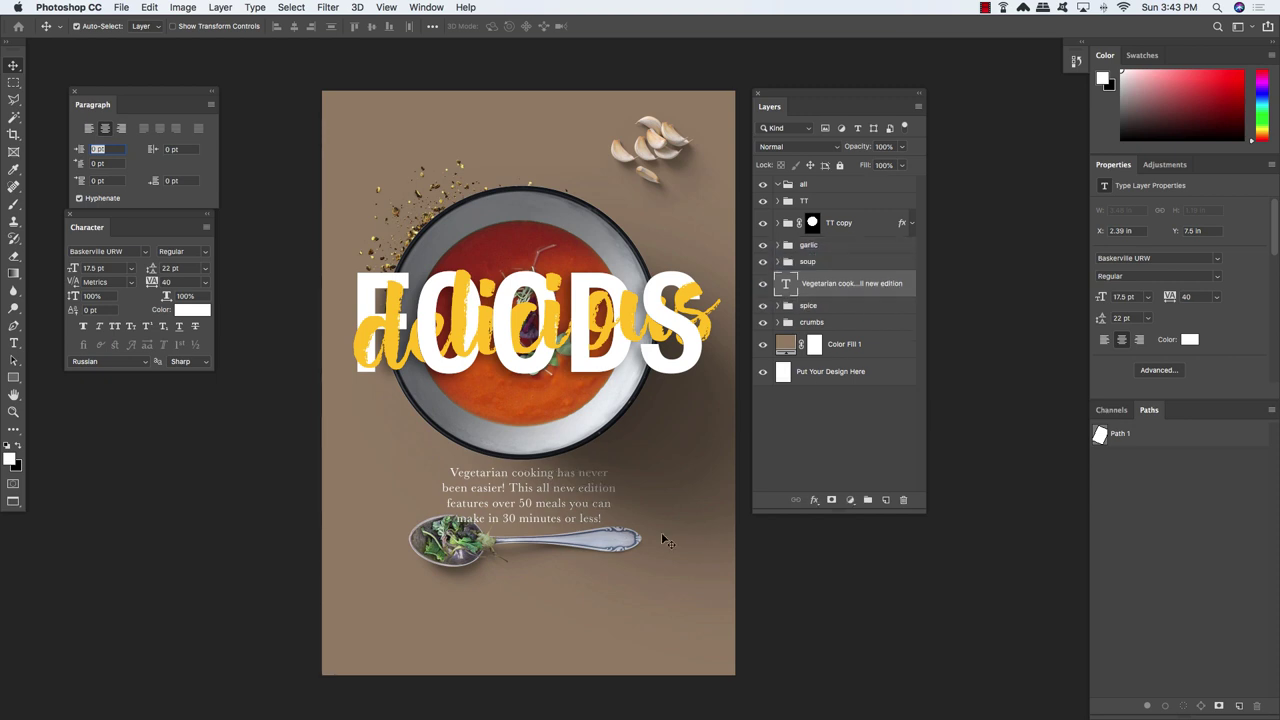
{"action": "key", "text": "Down"}
{"action": "key", "text": "Down"}
{"action": "key", "text": "Down"}
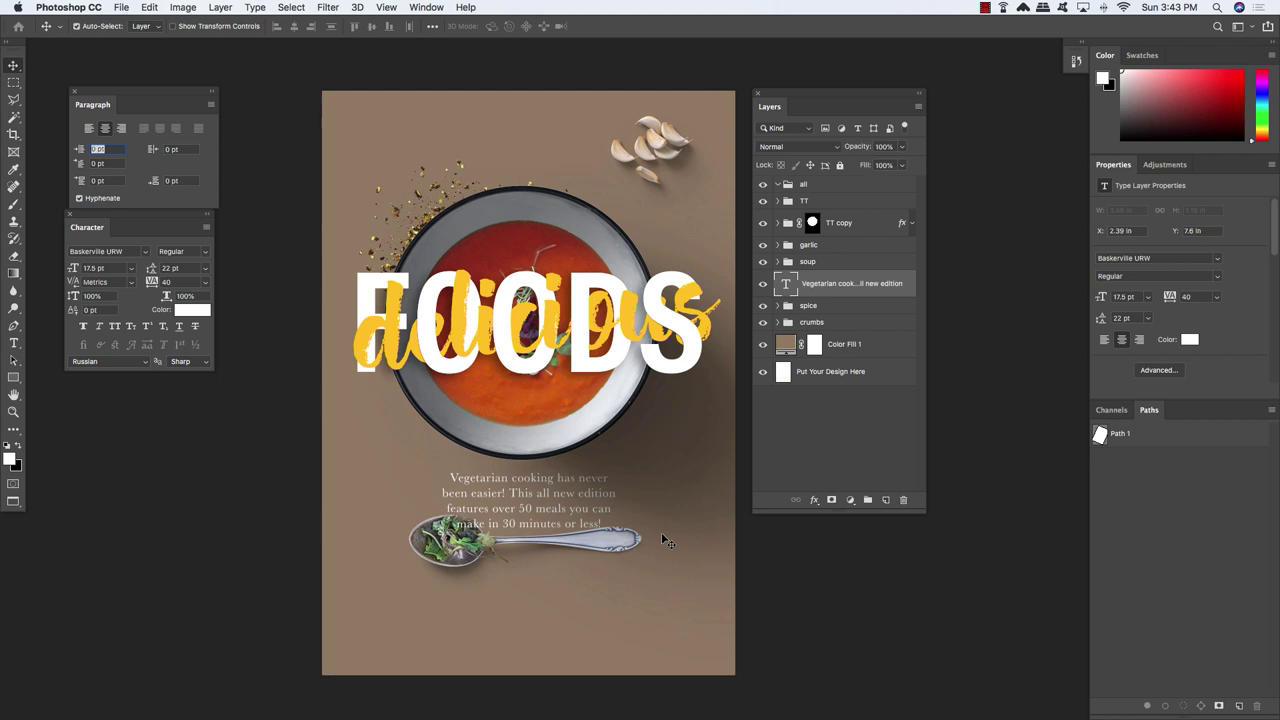
Move the spice group with the spoon down until it clears the description's last line
{"action": "left_click", "coordinate": [885, 311]}
{"action": "key", "text": "shift+Down"}
{"action": "key", "text": "shift+Down"}
{"action": "key", "text": "shift+Down"}
{"action": "key", "text": "shift+Down"}
{"action": "key", "text": "shift+Down"}
{"action": "key", "text": "shift+Down"}
{"action": "key", "text": "shift+Down"}
{"action": "key", "text": "shift+Down"}
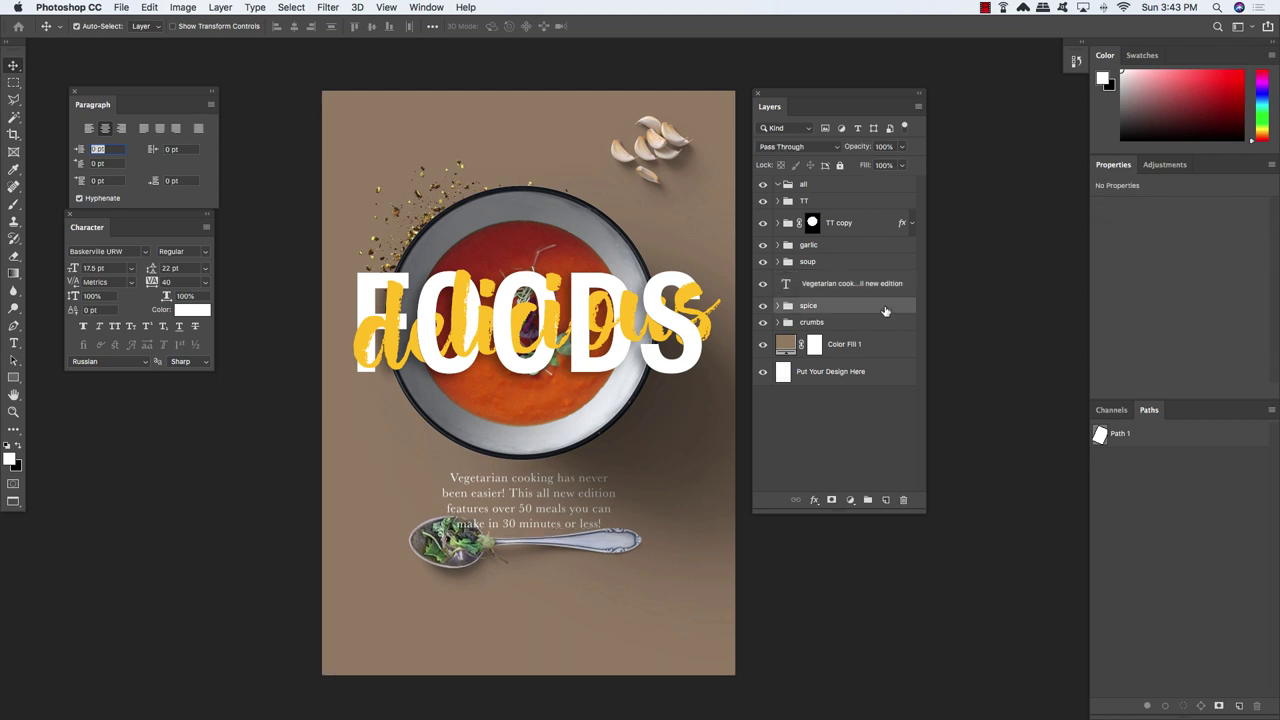
{"action": "key", "text": "shift+Down"}
{"action": "key", "text": "shift+Down"}
{"action": "key", "text": "shift+Down"}
{"action": "key", "text": "shift+Down"}
{"action": "key", "text": "shift+Down"}
{"action": "key", "text": "shift+Down"}
{"action": "key", "text": "shift+Down"}
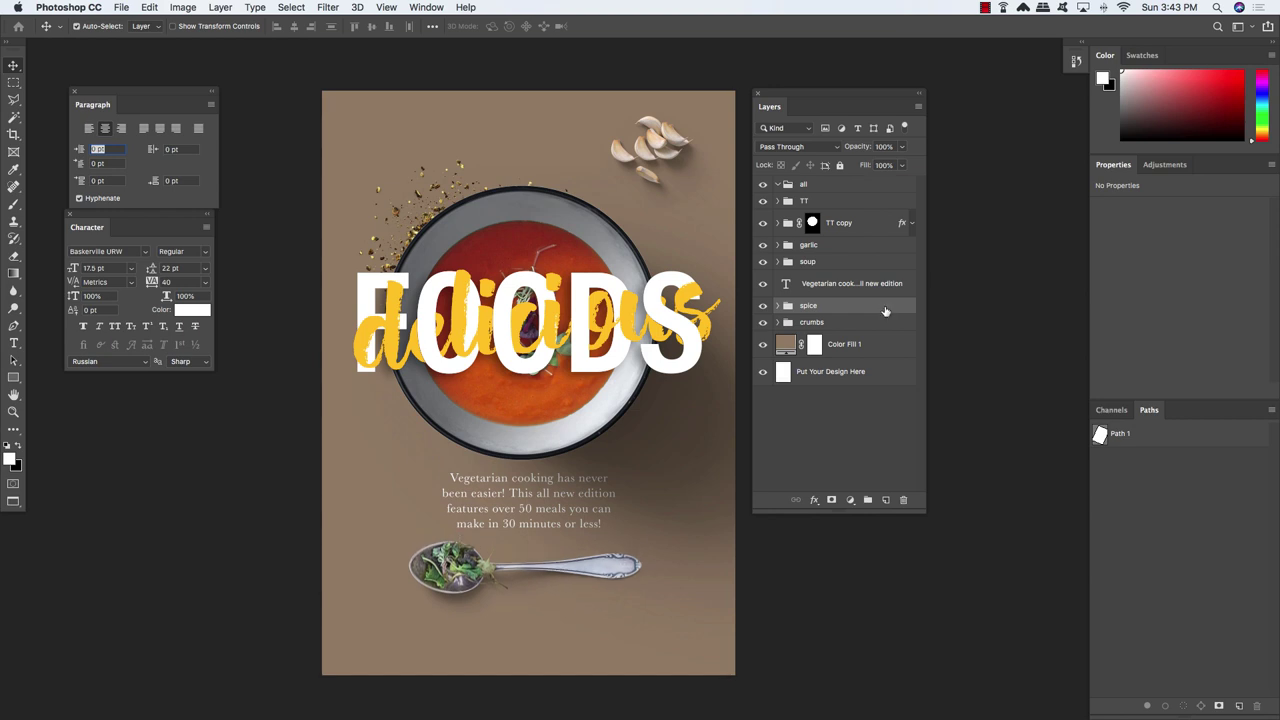
{"action": "key", "text": "shift+Down"}
Set the sentence "Vegetarian cooking has never been easier!" in the description to the Bold font style
{"action": "key", "text": "t"}
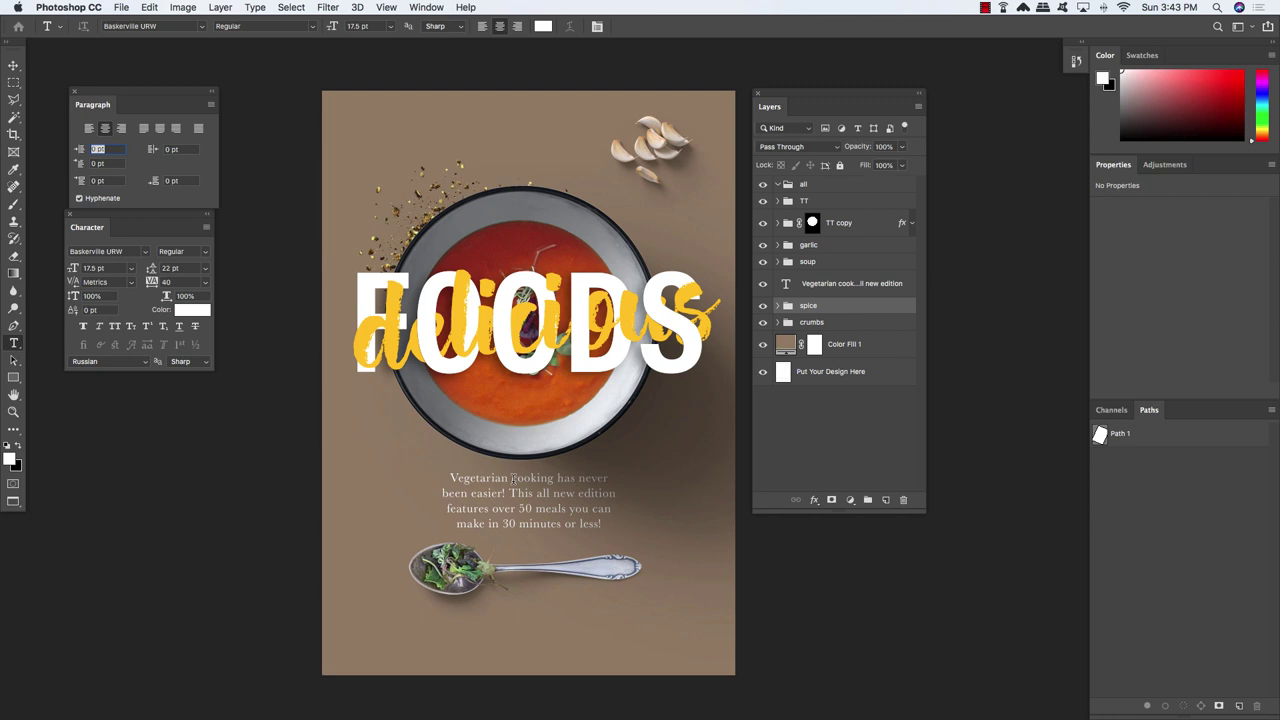
{"action": "left_click", "coordinate": [470, 477]}
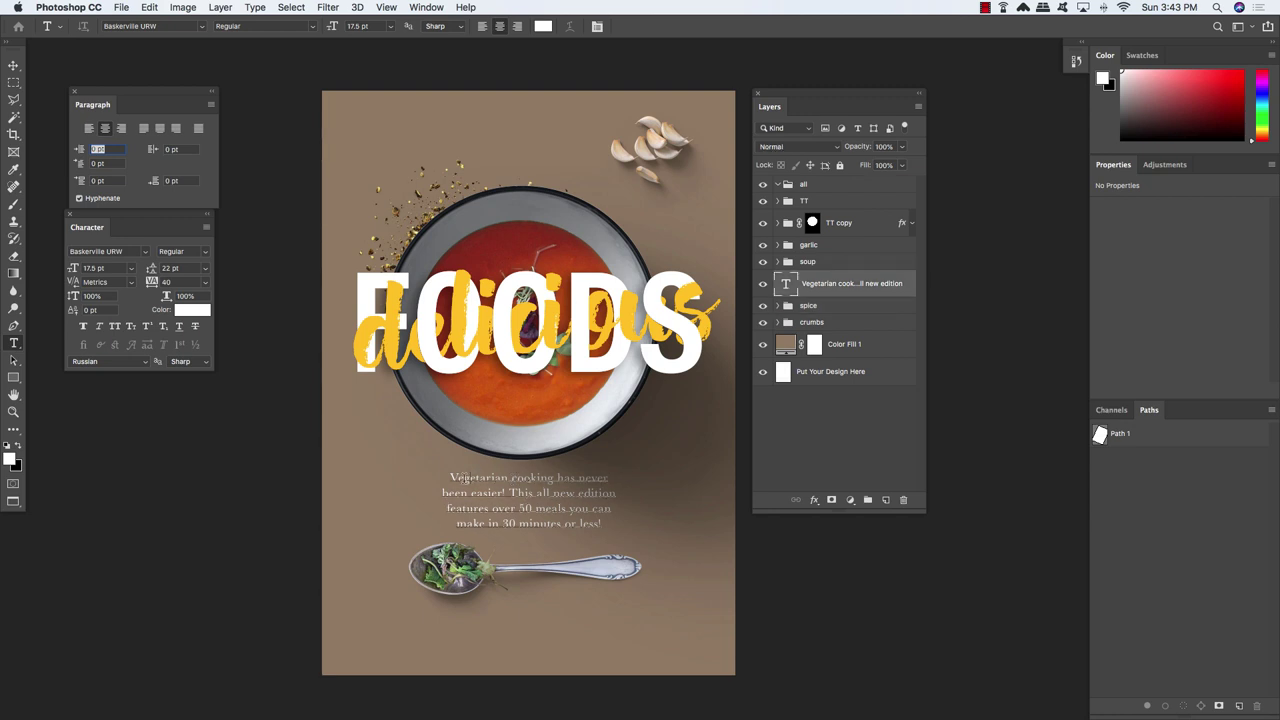
{"action": "left_click_drag", "start_coordinate": [449, 477], "coordinate": [506, 493]}
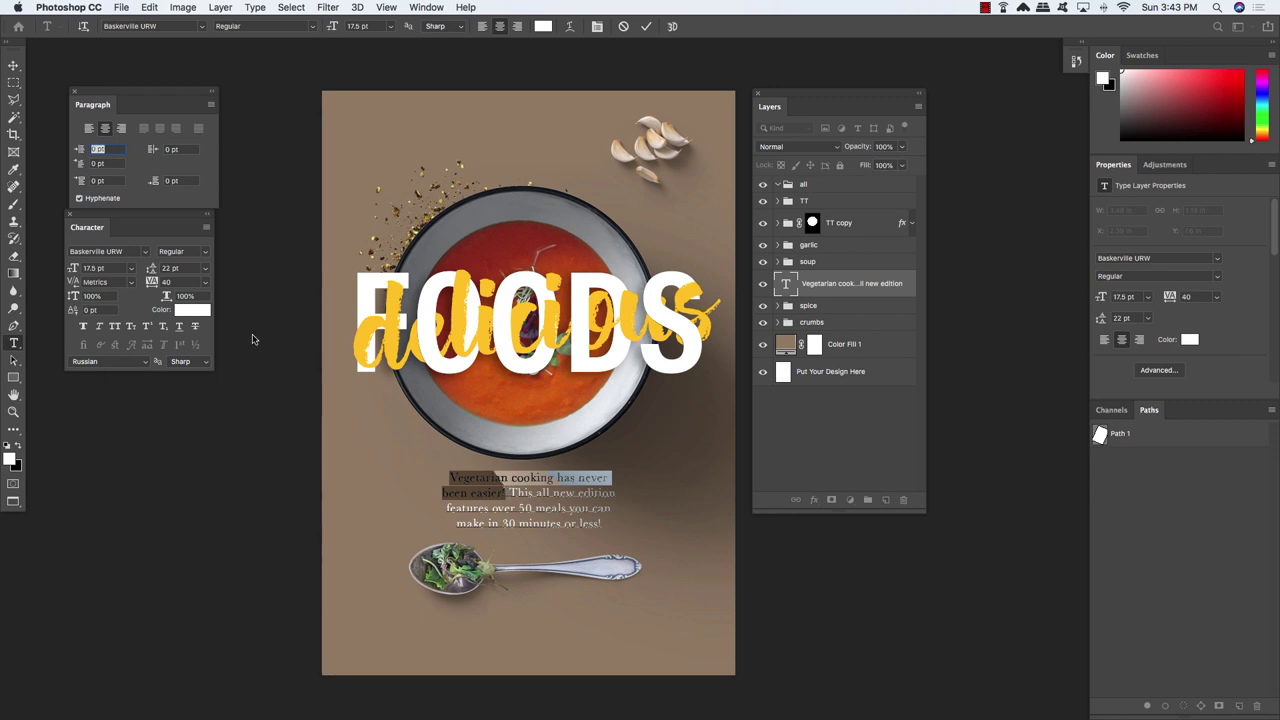
{"action": "left_click", "coordinate": [204, 252]}
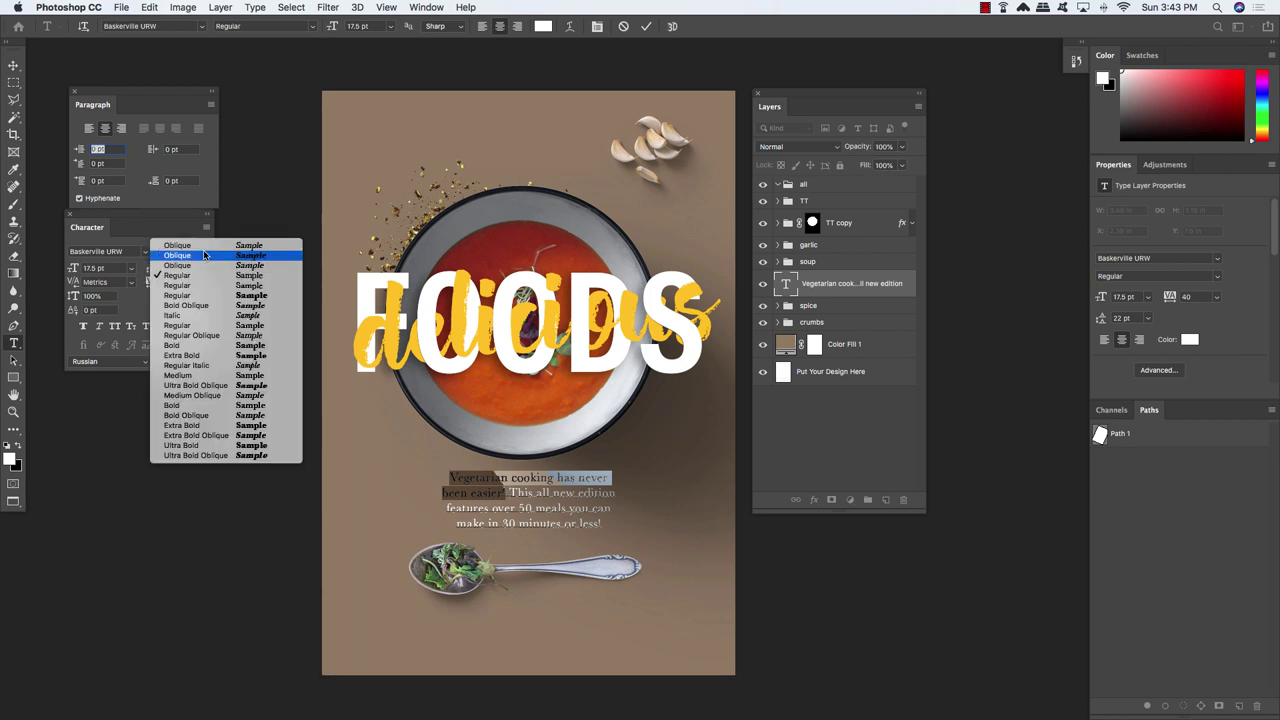
{"action": "left_click", "coordinate": [175, 345]}
Set the phrase "over 50 meals" in the description to the Bold font style
{"action": "left_click", "coordinate": [562, 477]}
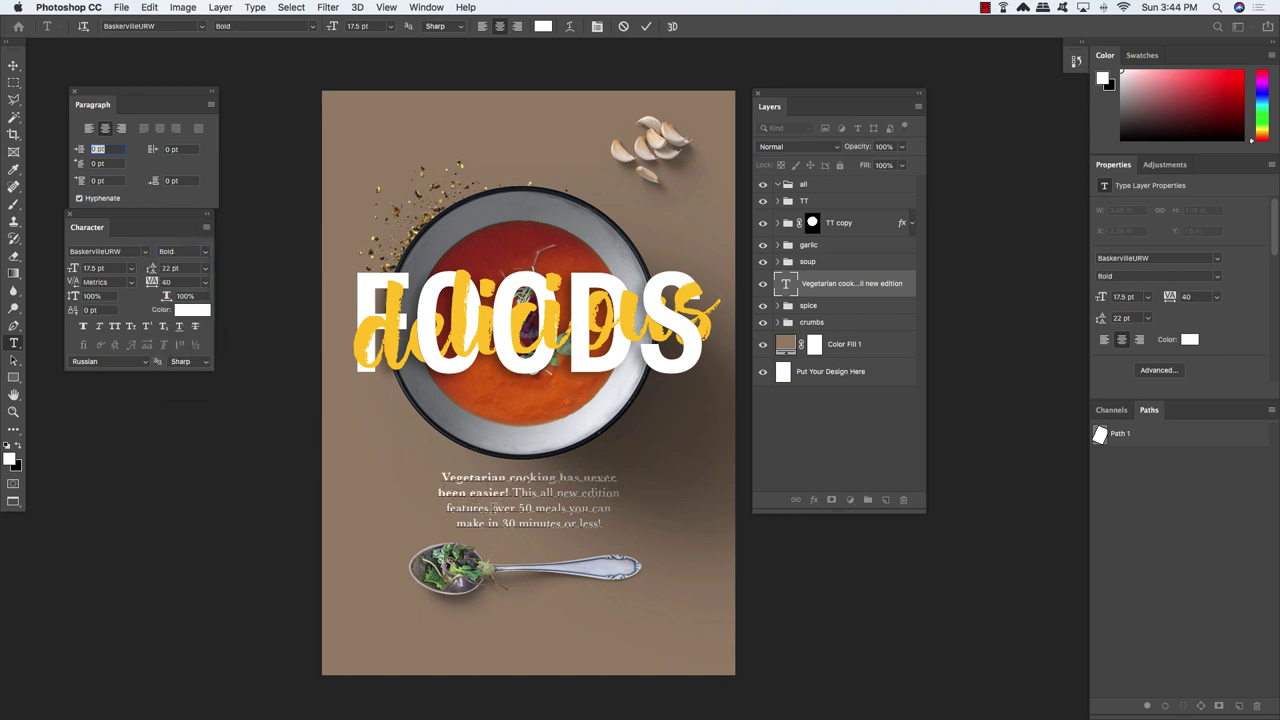
{"action": "left_click_drag", "start_coordinate": [492, 508], "coordinate": [567, 508]}
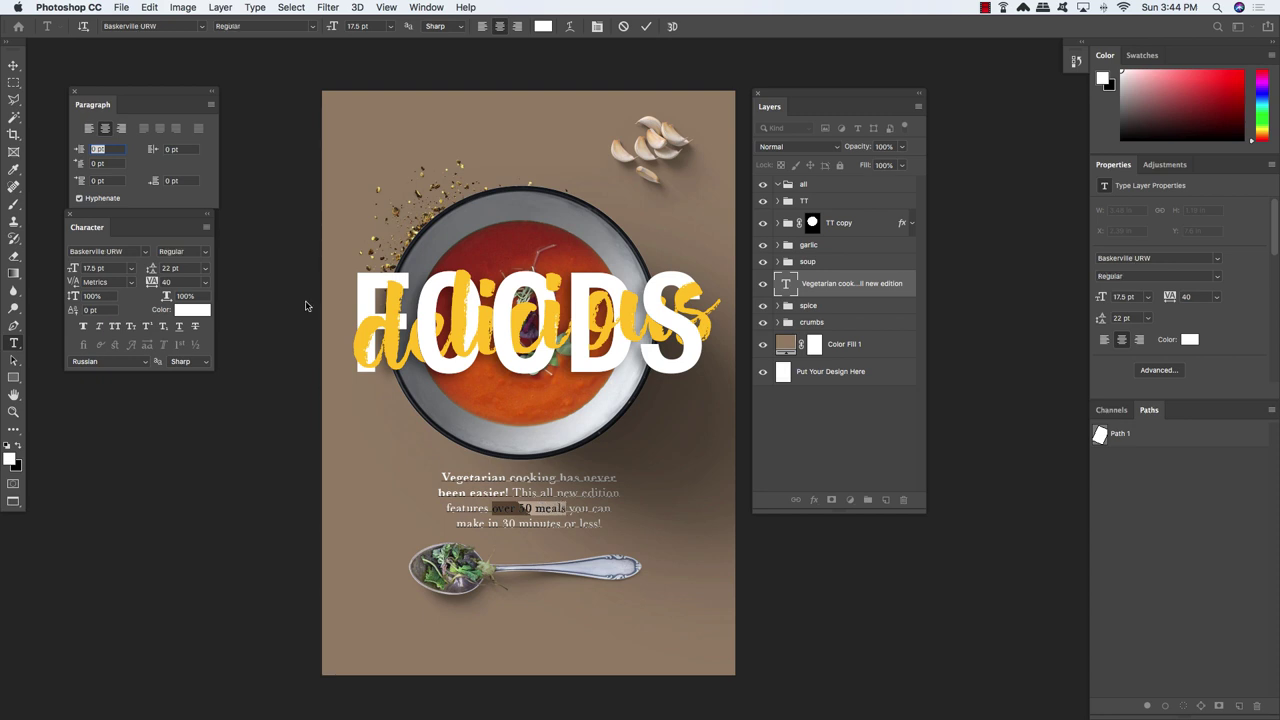
{"action": "left_click", "coordinate": [171, 251]}
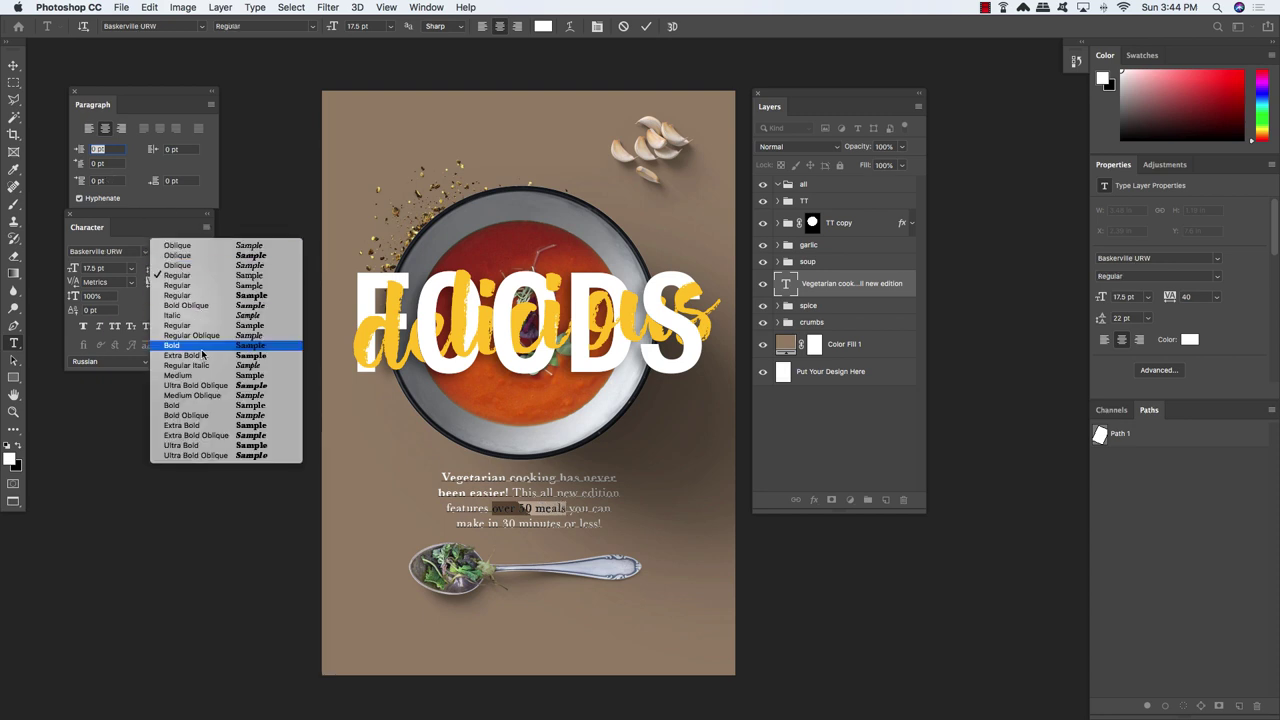
{"action": "left_click", "coordinate": [195, 330]}
Set "30 minutes or less!" in the description to Bold, commit the edit and nudge the paragraph slightly down
{"action": "left_click_drag", "start_coordinate": [503, 523], "coordinate": [601, 523]}
{"action": "left_click", "coordinate": [208, 254]}
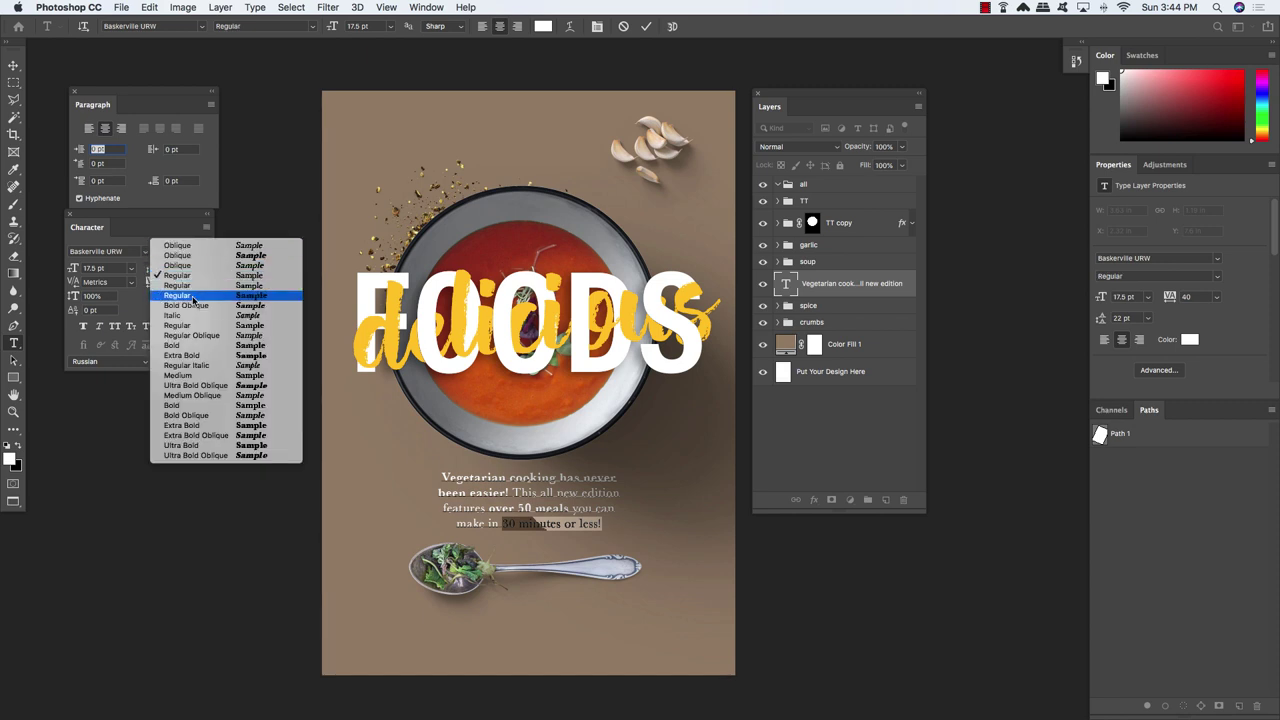
{"action": "left_click", "coordinate": [195, 347]}
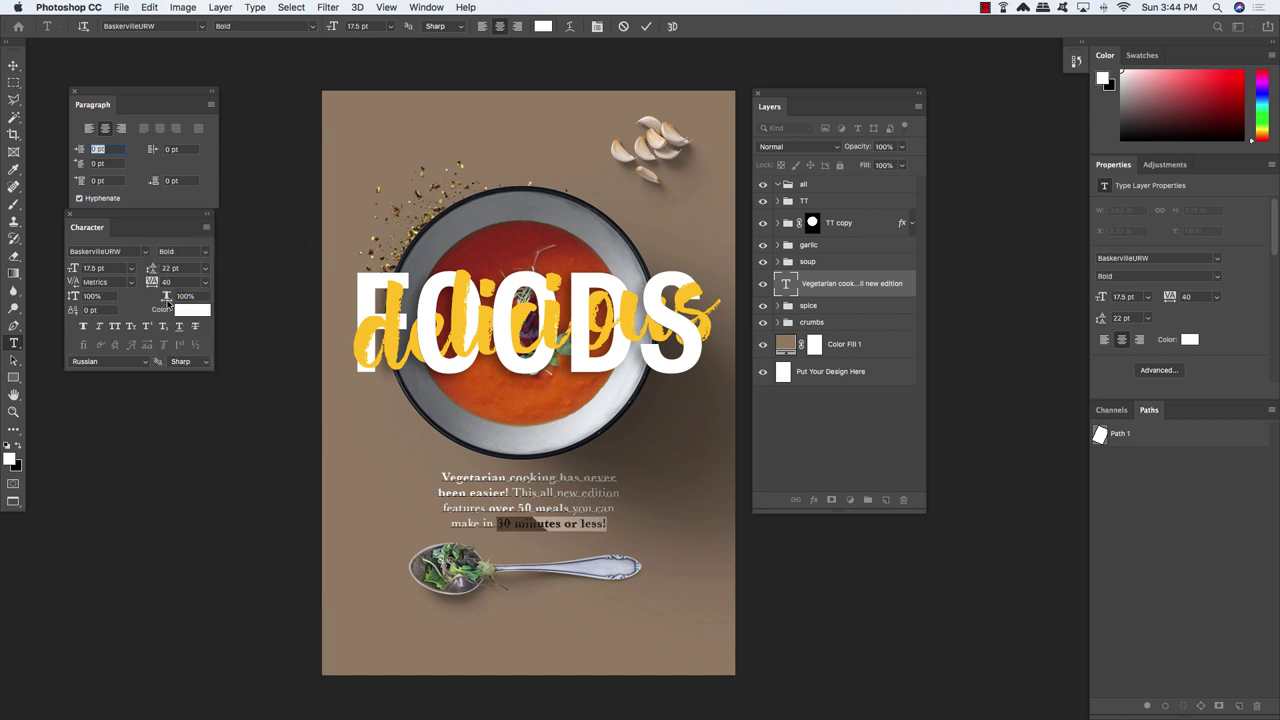
{"action": "left_click", "coordinate": [13, 66]}
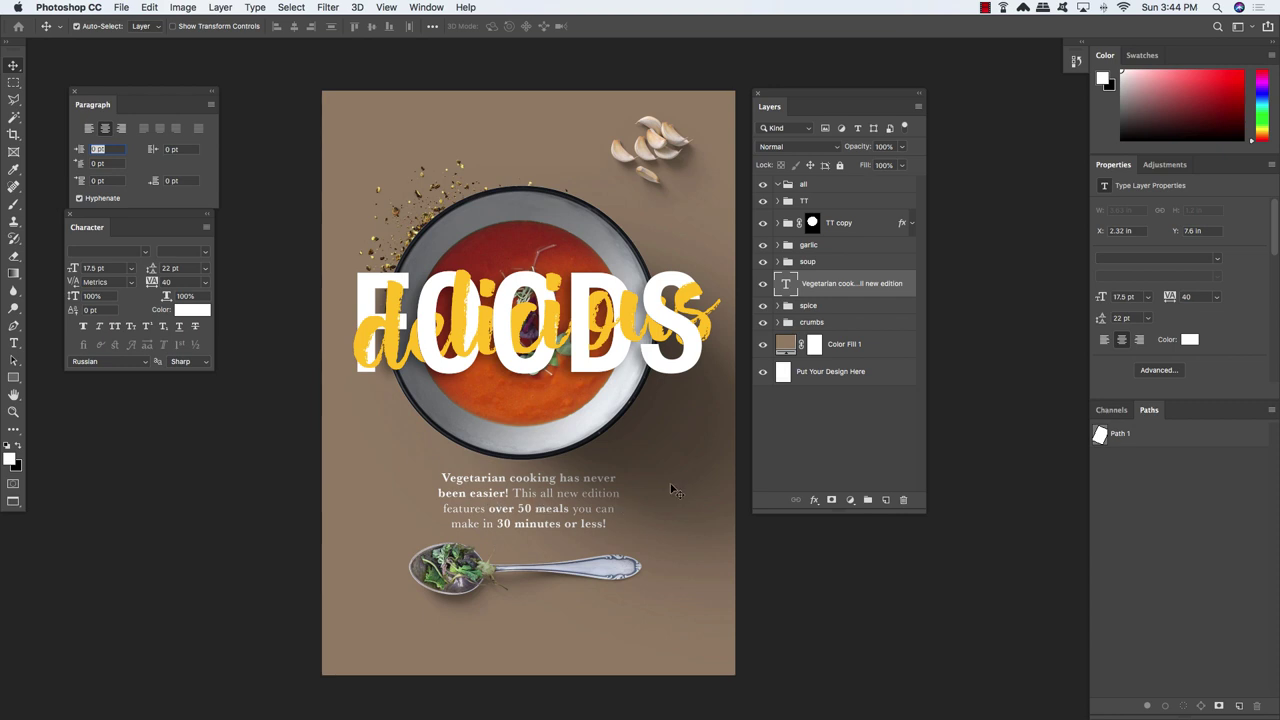
{"action": "key", "text": "Down"}
Add a text line reading "healthy and easy" on a new layer below the spoon bowl
{"action": "key", "text": "super+shift+alt+n"}
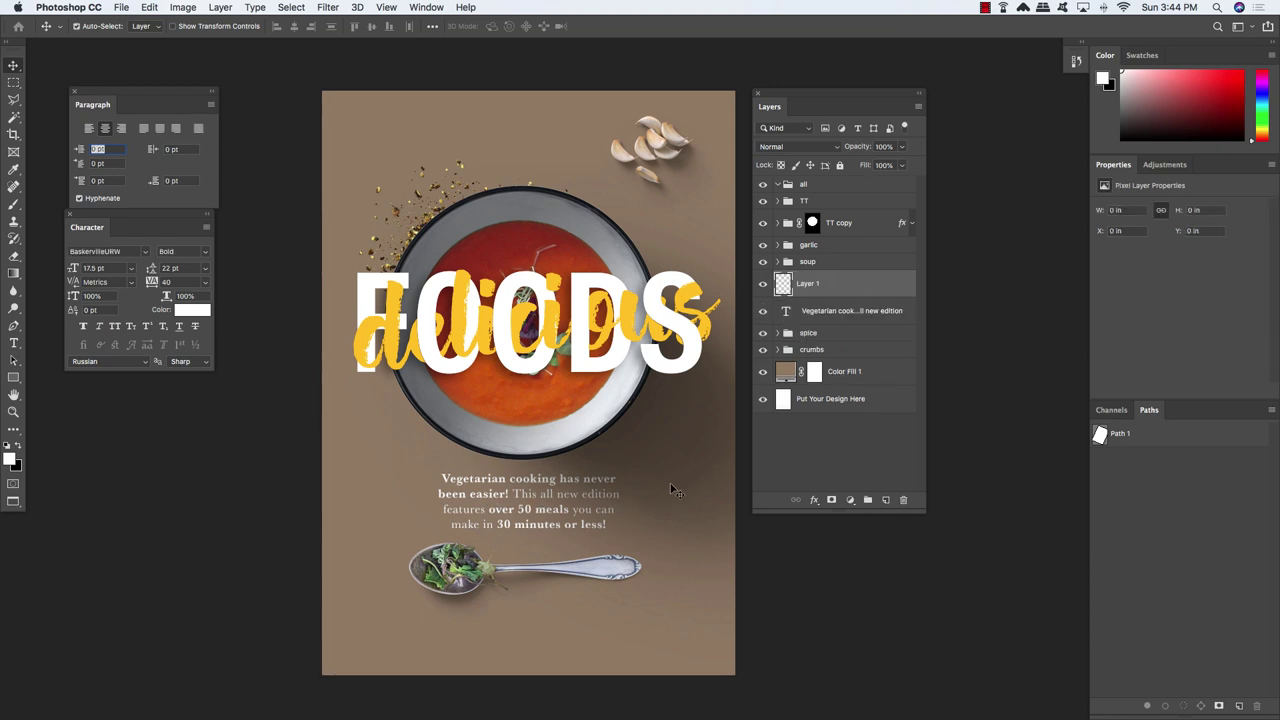
{"action": "key", "text": "t"}
{"action": "left_click", "coordinate": [428, 631]}
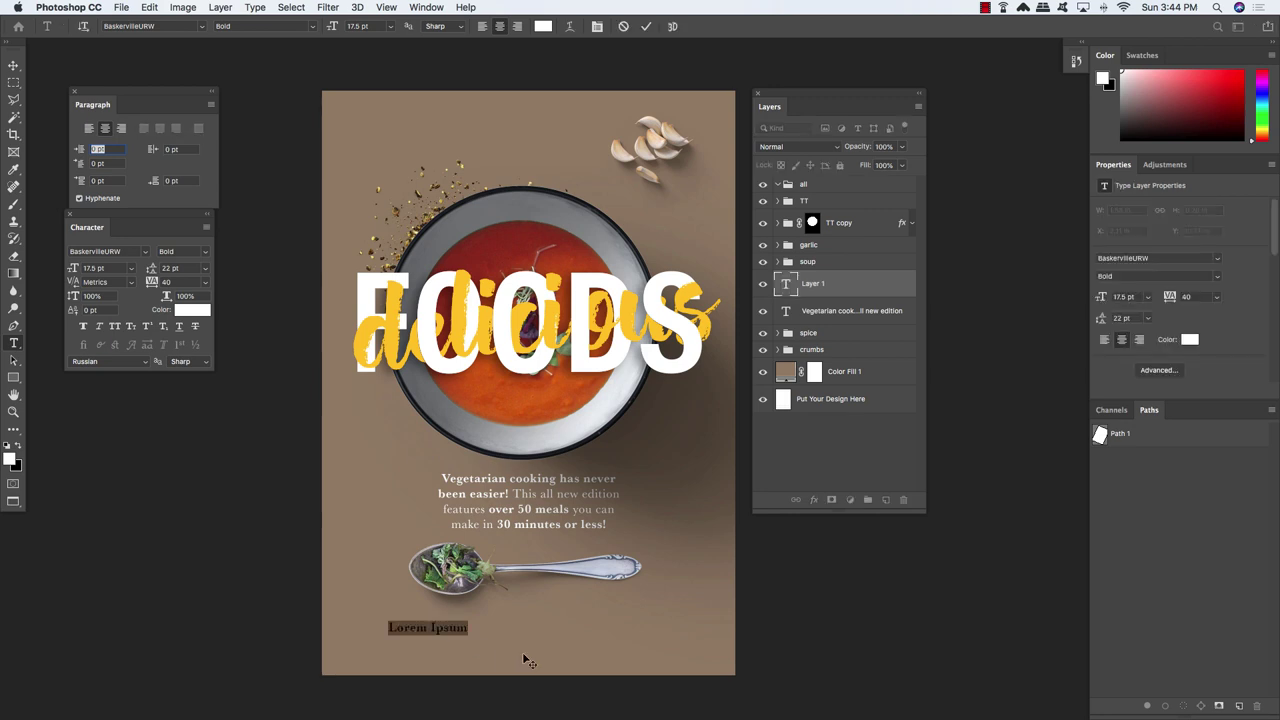
{"action": "type", "text": "healthy and easy"}
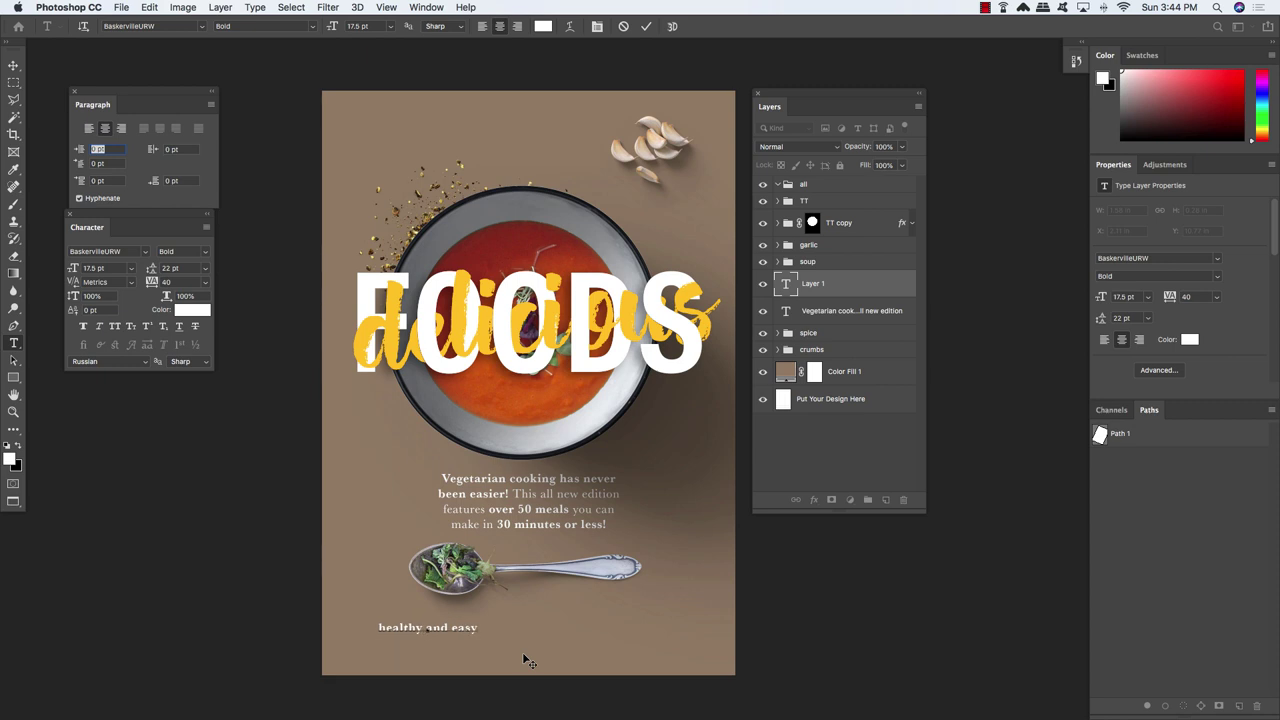
Format the "healthy and easy" line as 14 pt Bold Oblique and commit the text
{"action": "key", "text": "super+a"}
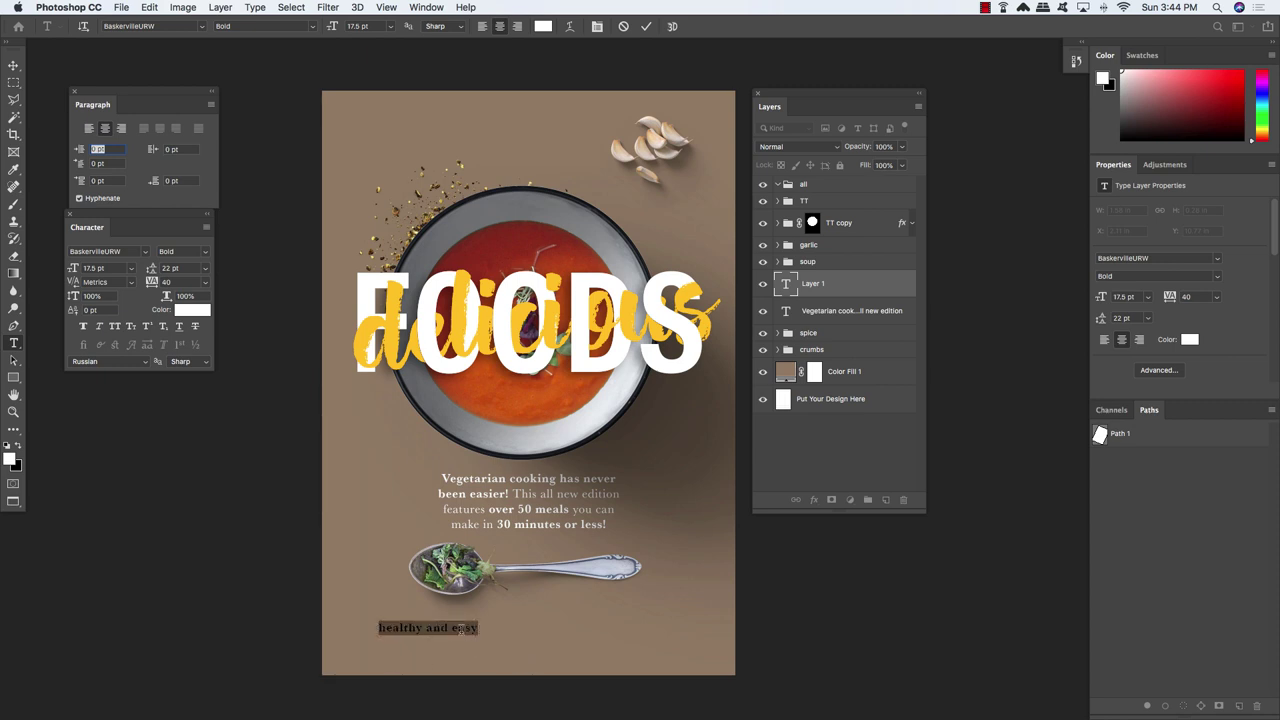
{"action": "left_click", "coordinate": [95, 268]}
{"action": "type", "text": "14"}
{"action": "key", "text": "Return"}
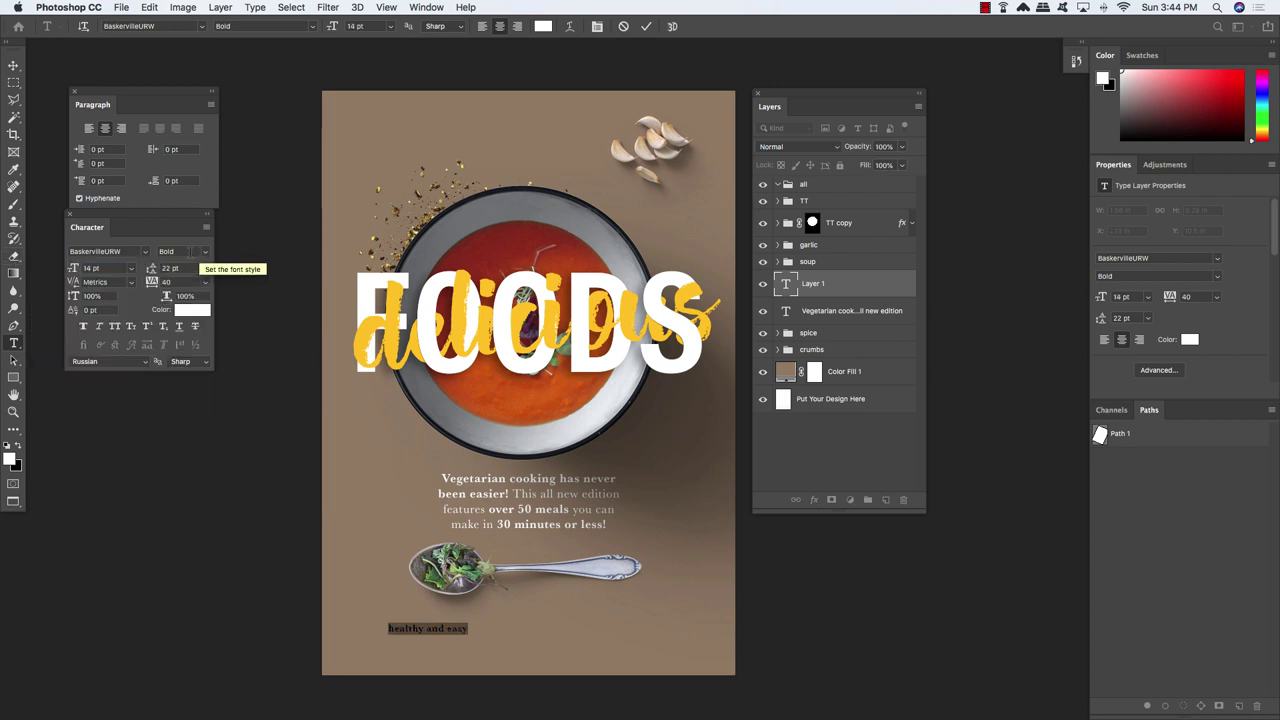
{"action": "left_click", "coordinate": [197, 252]}
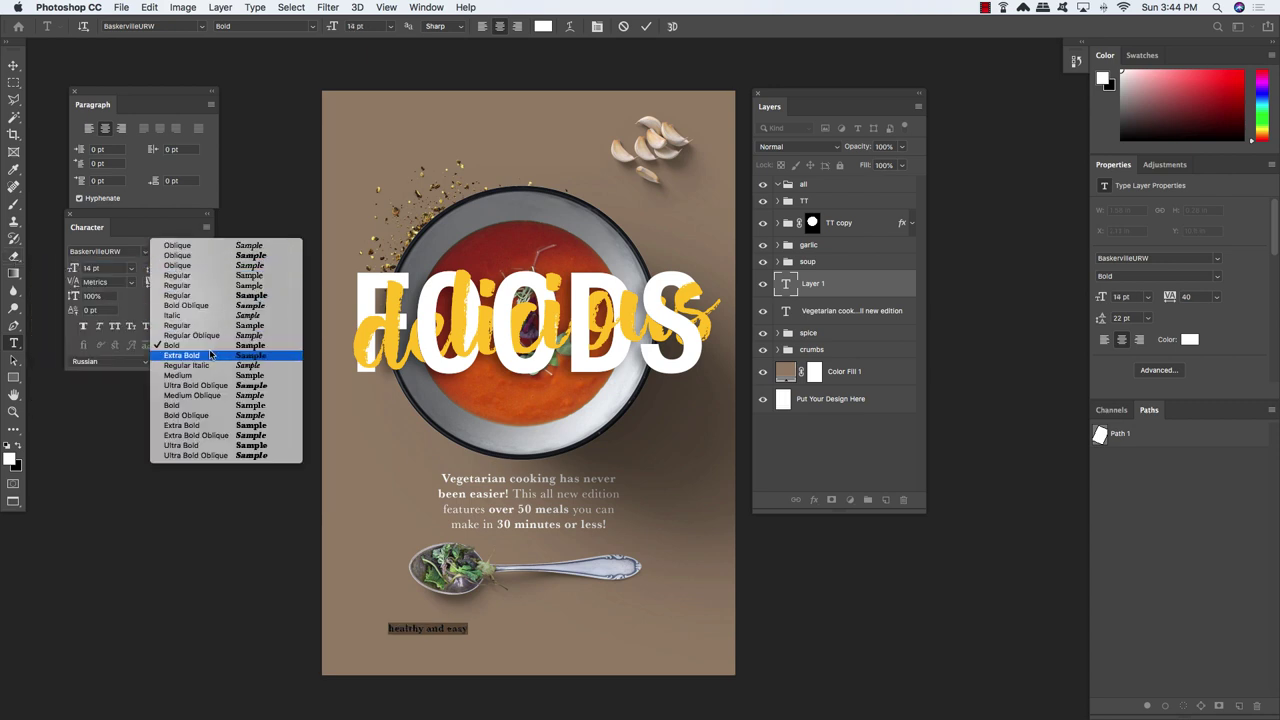
{"action": "left_click", "coordinate": [209, 421]}
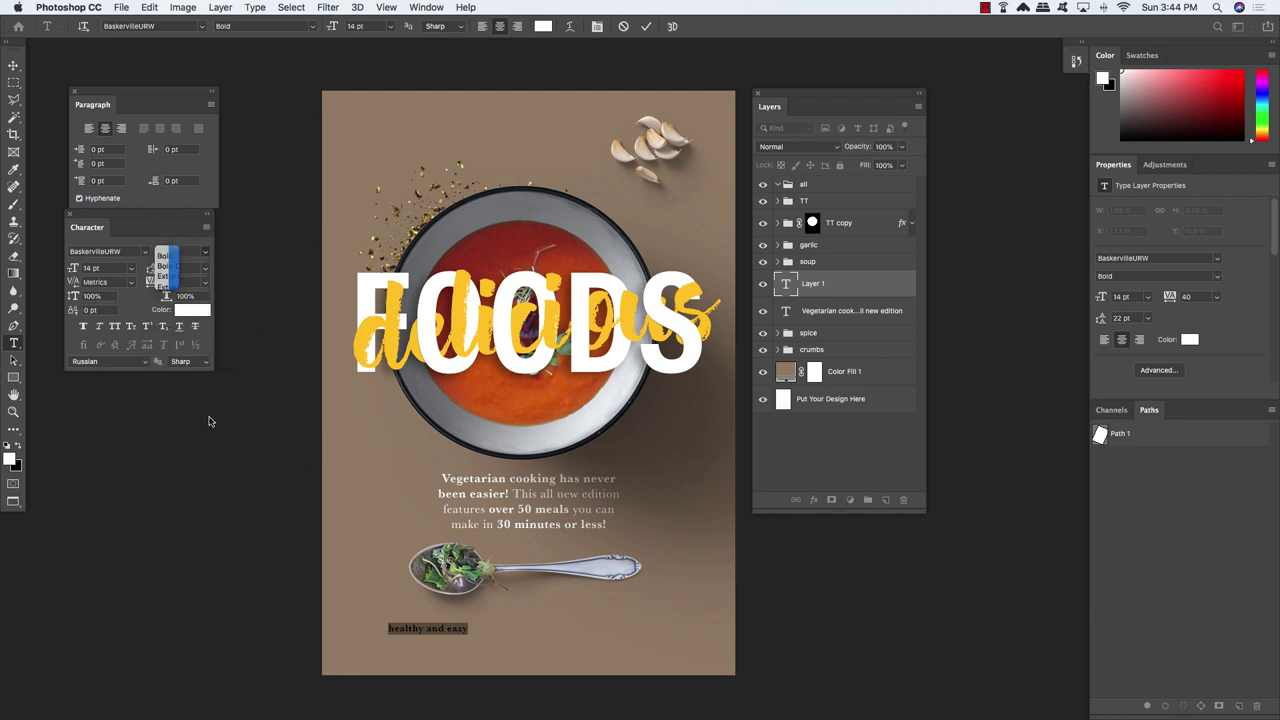
{"action": "double_click", "coordinate": [468, 628]}
{"action": "left_click", "coordinate": [13, 64]}
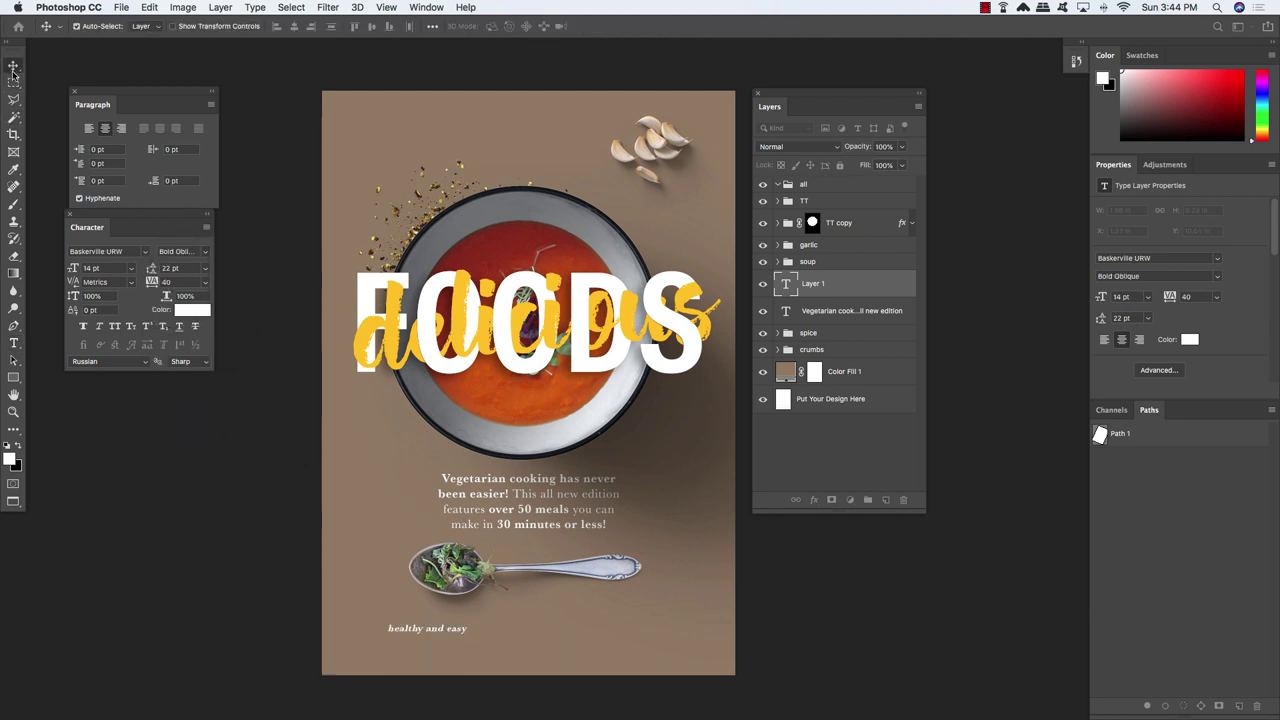
Move the "healthy and easy" line right beneath the spoon and slightly up
{"action": "key", "text": "shift+Right"}
{"action": "key", "text": "shift+Right"}
{"action": "key", "text": "shift+Right"}
{"action": "key", "text": "shift+Right"}
{"action": "key", "text": "shift+Right"}
{"action": "key", "text": "shift+Right"}
{"action": "key", "text": "shift+Right"}
{"action": "key", "text": "shift+Right"}
{"action": "key", "text": "shift+Right"}
{"action": "key", "text": "shift+Right"}
{"action": "key", "text": "shift+Right"}
{"action": "key", "text": "shift+Right"}
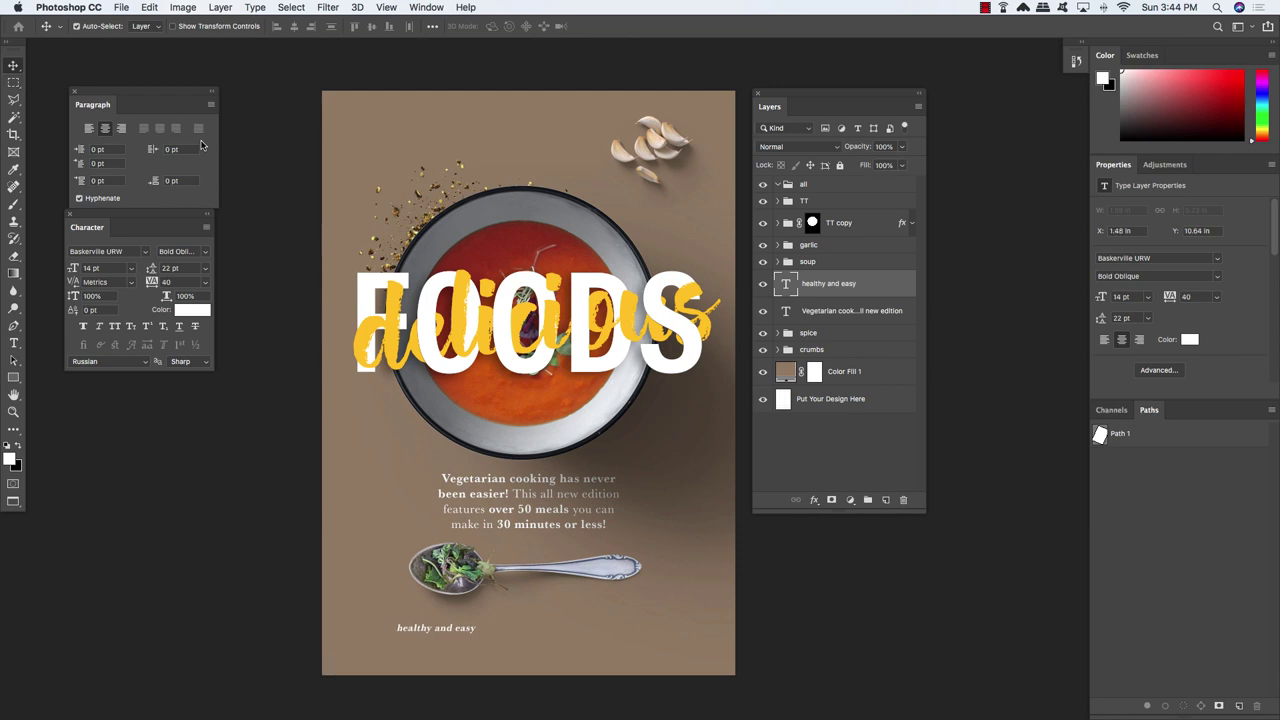
{"action": "key", "text": "shift+Right"}
{"action": "key", "text": "shift+Right"}
{"action": "key", "text": "shift+Right"}
{"action": "key", "text": "shift+Right"}
{"action": "key", "text": "shift+Right"}
{"action": "key", "text": "shift+Right"}
{"action": "key", "text": "shift+Right"}
{"action": "key", "text": "shift+Right"}
{"action": "key", "text": "shift+Right"}
{"action": "key", "text": "shift+Right"}
{"action": "key", "text": "shift+Up"}
{"action": "key", "text": "shift+Up"}
Duplicate the "healthy and easy" text layer and shift the copy right along the same line
{"action": "key", "text": "super+j"}
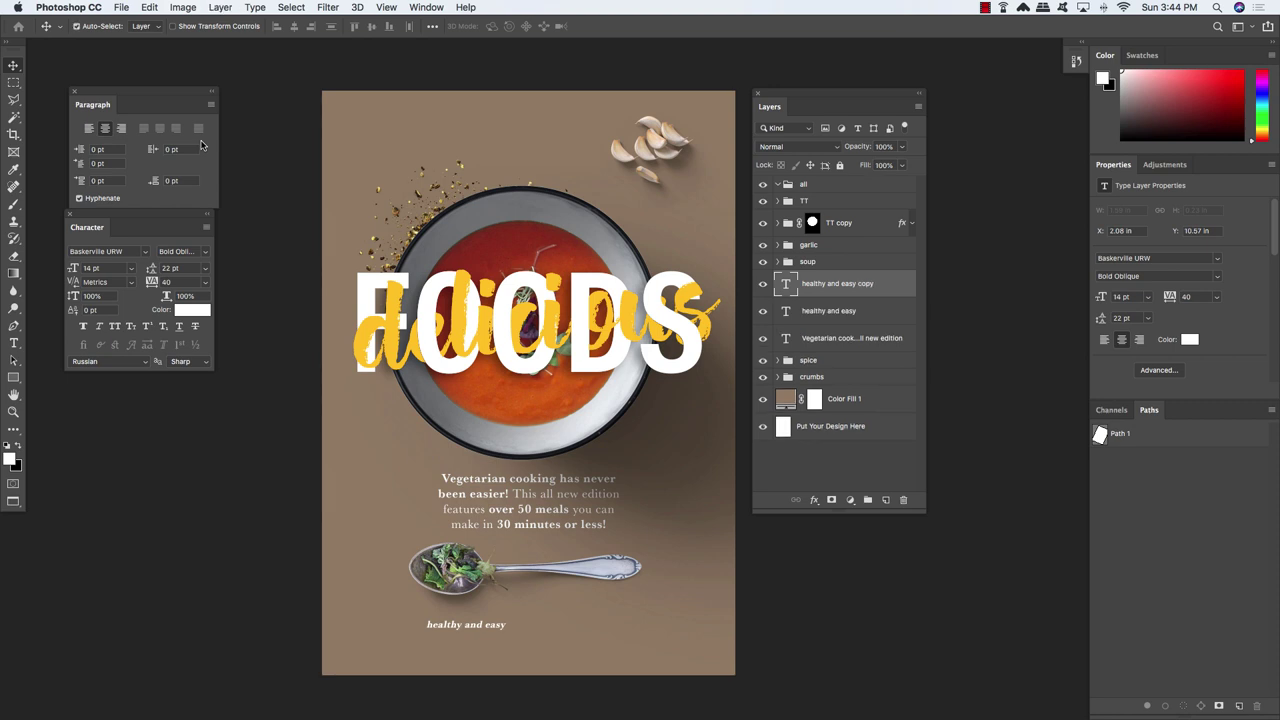
{"action": "key", "text": "shift+Right"}
{"action": "key", "text": "shift+Right"}
{"action": "key", "text": "shift+Right"}
{"action": "key", "text": "shift+Right"}
{"action": "key", "text": "shift+Right"}
{"action": "key", "text": "shift+Right"}
{"action": "key", "text": "shift+Right"}
{"action": "key", "text": "shift+Right"}
{"action": "key", "text": "shift+Right"}
{"action": "key", "text": "shift+Right"}
{"action": "key", "text": "shift+Right"}
{"action": "key", "text": "shift+Right"}
{"action": "key", "text": "shift+Right"}
{"action": "key", "text": "shift+Right"}
{"action": "key", "text": "shift+Right"}
{"action": "key", "text": "shift+Right"}
{"action": "key", "text": "shift+Right"}
{"action": "key", "text": "shift+Right"}
{"action": "key", "text": "shift+Right"}
{"action": "key", "text": "shift+Right"}
{"action": "key", "text": "shift+Right"}
{"action": "key", "text": "shift+Right"}
{"action": "key", "text": "shift+Right"}
{"action": "key", "text": "shift+Right"}
{"action": "key", "text": "shift+Right"}
{"action": "key", "text": "shift+Right"}
{"action": "key", "text": "shift+Right"}
{"action": "key", "text": "shift+Right"}
{"action": "key", "text": "shift+Right"}
{"action": "key", "text": "shift+Right"}
{"action": "key", "text": "shift+Right"}
{"action": "key", "text": "shift+Right"}
{"action": "key", "text": "shift+Right"}
{"action": "key", "text": "shift+Right"}
{"action": "key", "text": "shift+Right"}
{"action": "key", "text": "shift+Right"}
Replace the wording of the duplicated text with "30" and select the whole number
{"action": "key", "text": "t"}
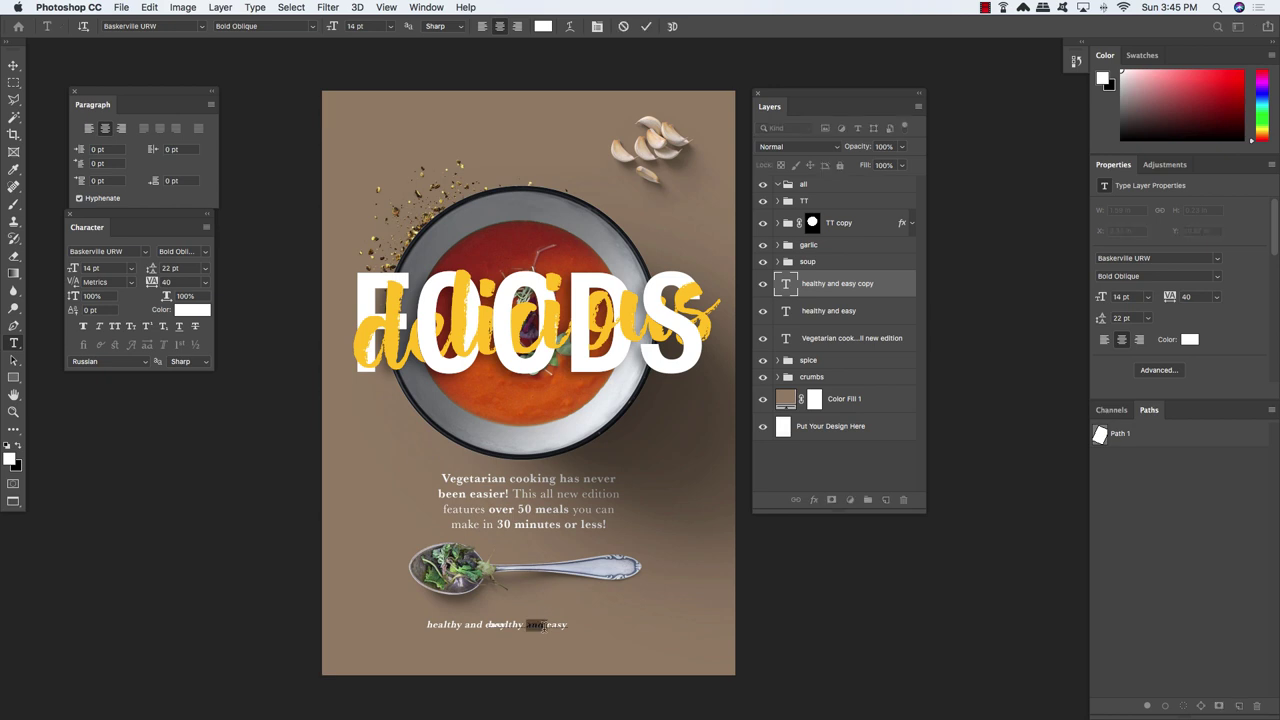
{"action": "triple_click", "coordinate": [543, 624]}
{"action": "type", "text": "30"}
{"action": "key", "text": "super+a"}
Format the number 30 in the Bold font style at 32 pt
{"action": "left_click", "coordinate": [205, 252]}
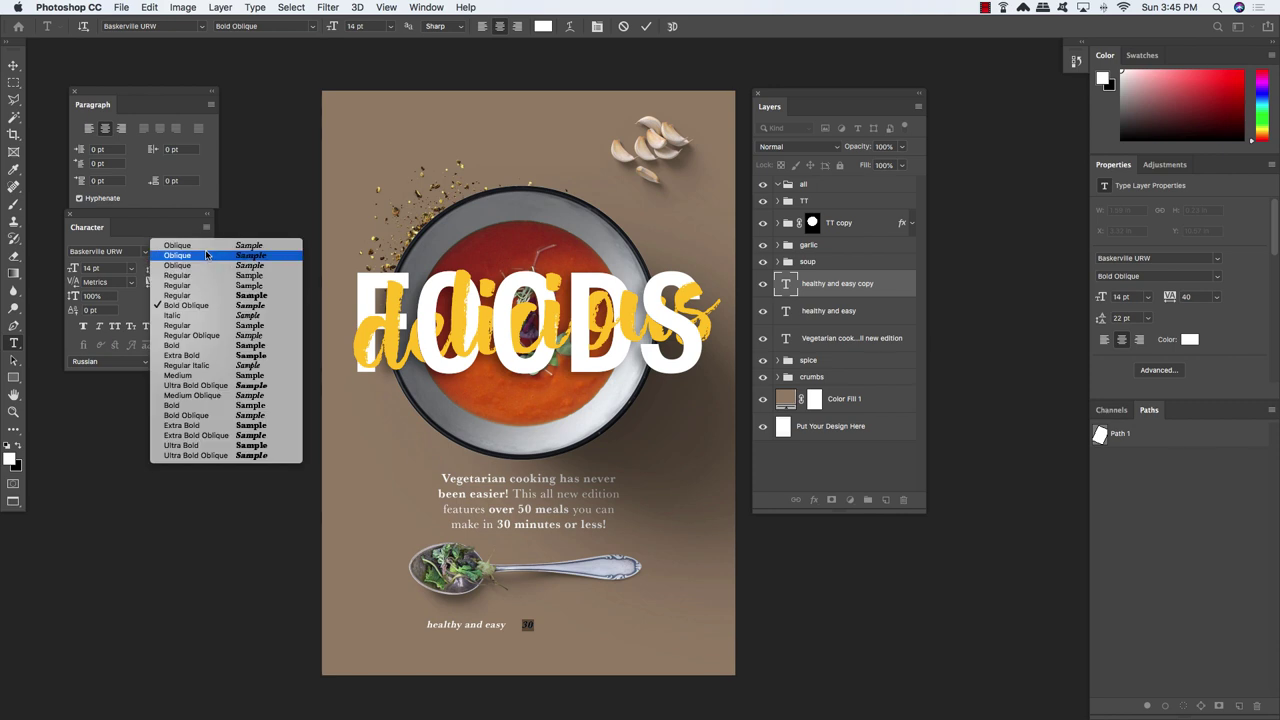
{"action": "left_click", "coordinate": [201, 346]}
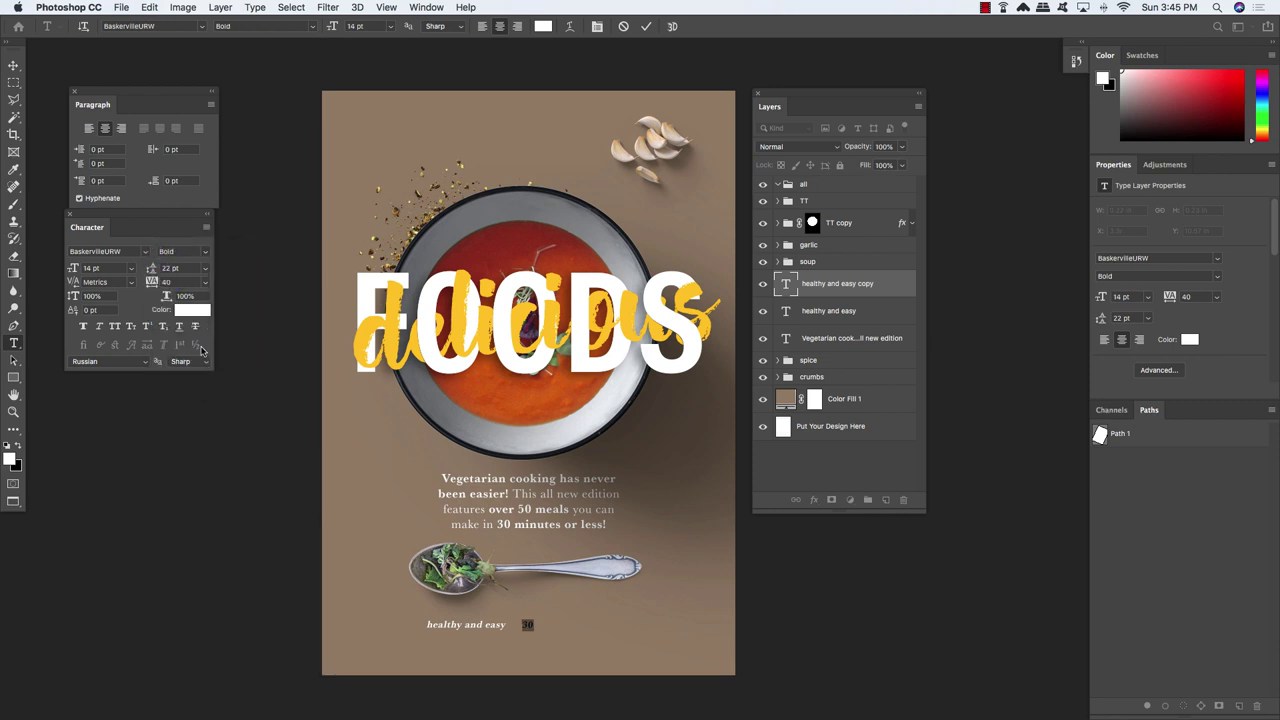
{"action": "left_click", "coordinate": [90, 268]}
{"action": "type", "text": "32"}
{"action": "key", "text": "Return"}
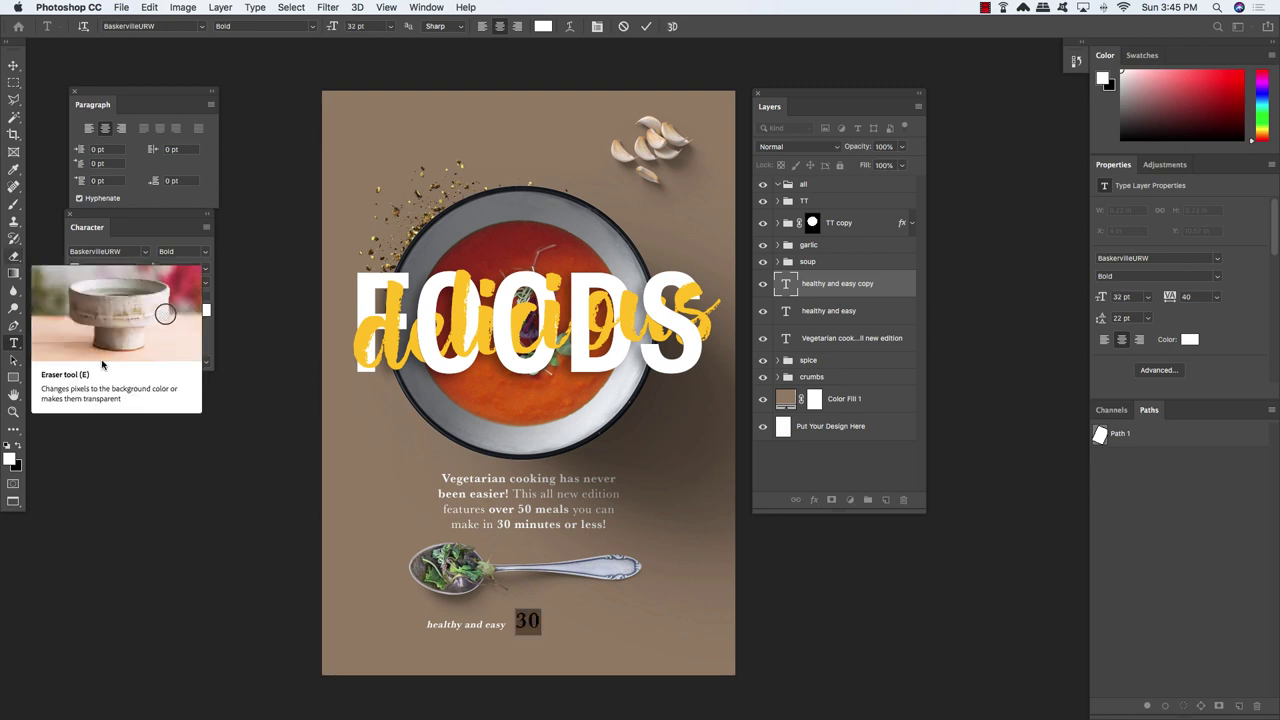
Tighten the kerning between the 3 and the 0 and commit the text edit
{"action": "left_click", "coordinate": [530, 620]}
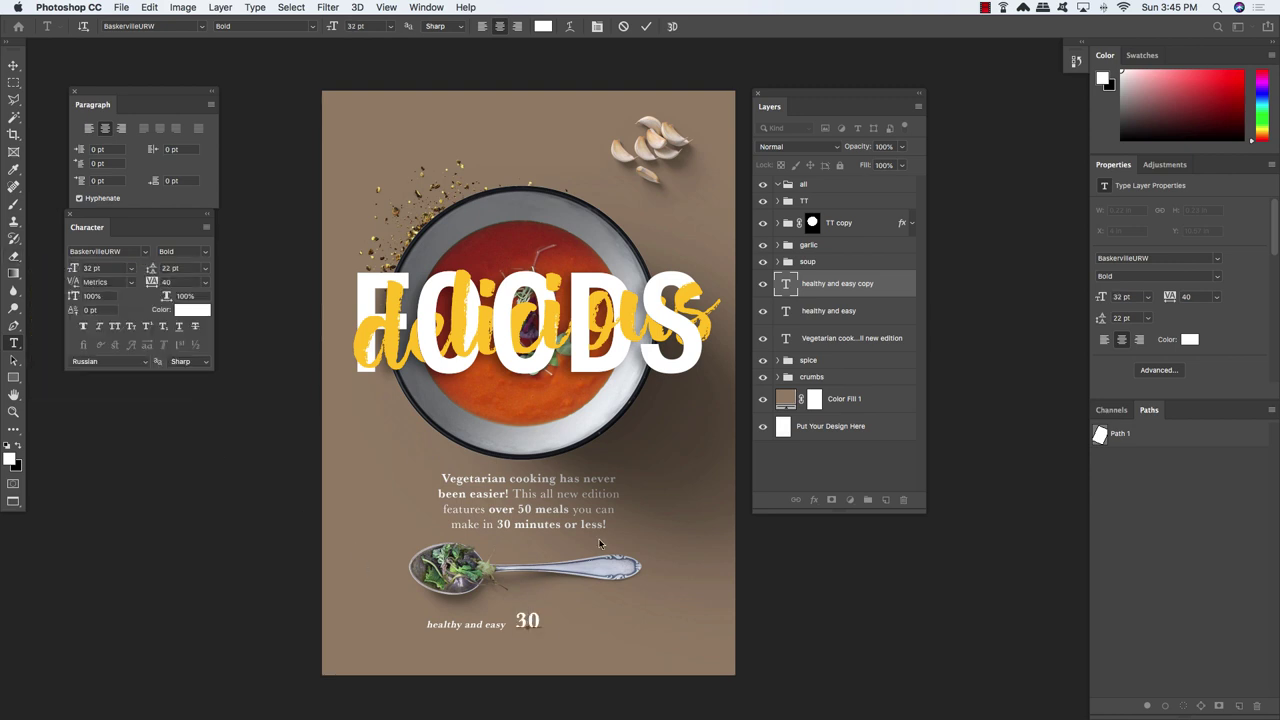
{"action": "key", "text": "alt+Left"}
{"action": "key", "text": "alt+Left"}
{"action": "key", "text": "ctrl+Return"}
{"action": "key", "text": "v"}
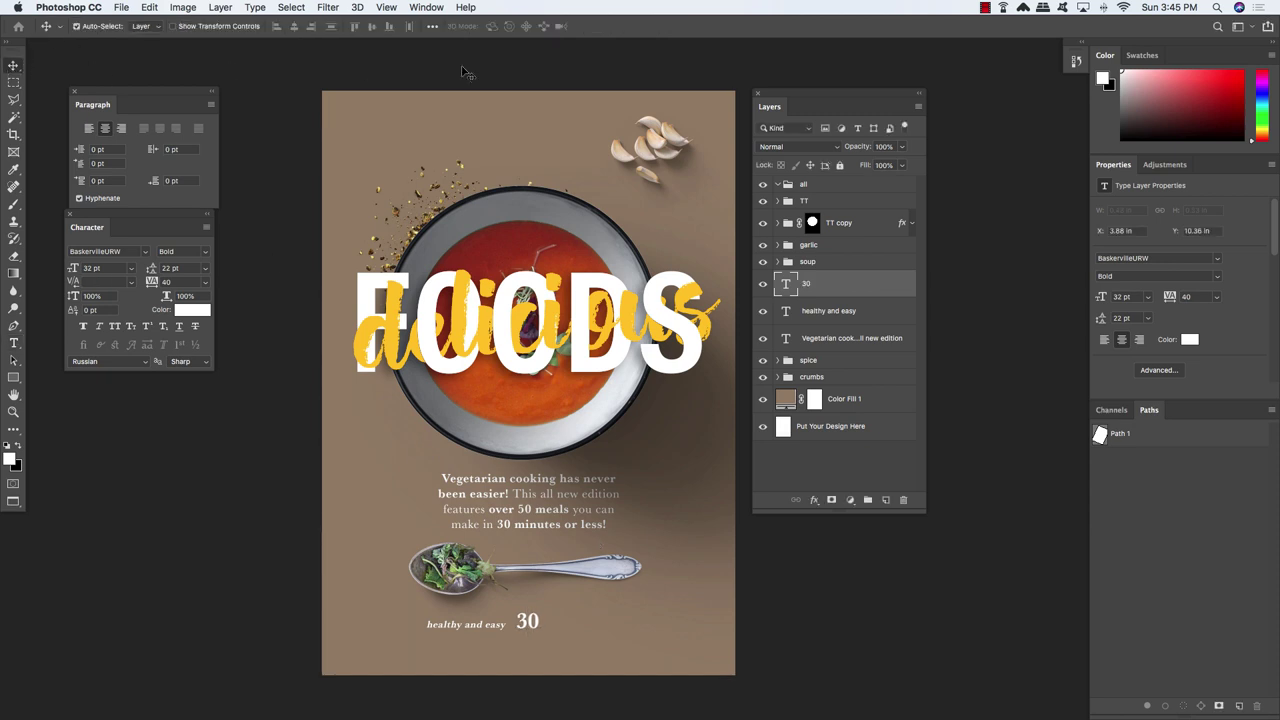
Nudge the number 30 down and left so it sits close beside "healthy and easy"
{"action": "key", "text": "Down"}
{"action": "key", "text": "Down"}
{"action": "key", "text": "Left"}
{"action": "key", "text": "Left"}
Duplicate the "healthy and easy" text layer again
{"action": "left_click", "coordinate": [889, 317]}
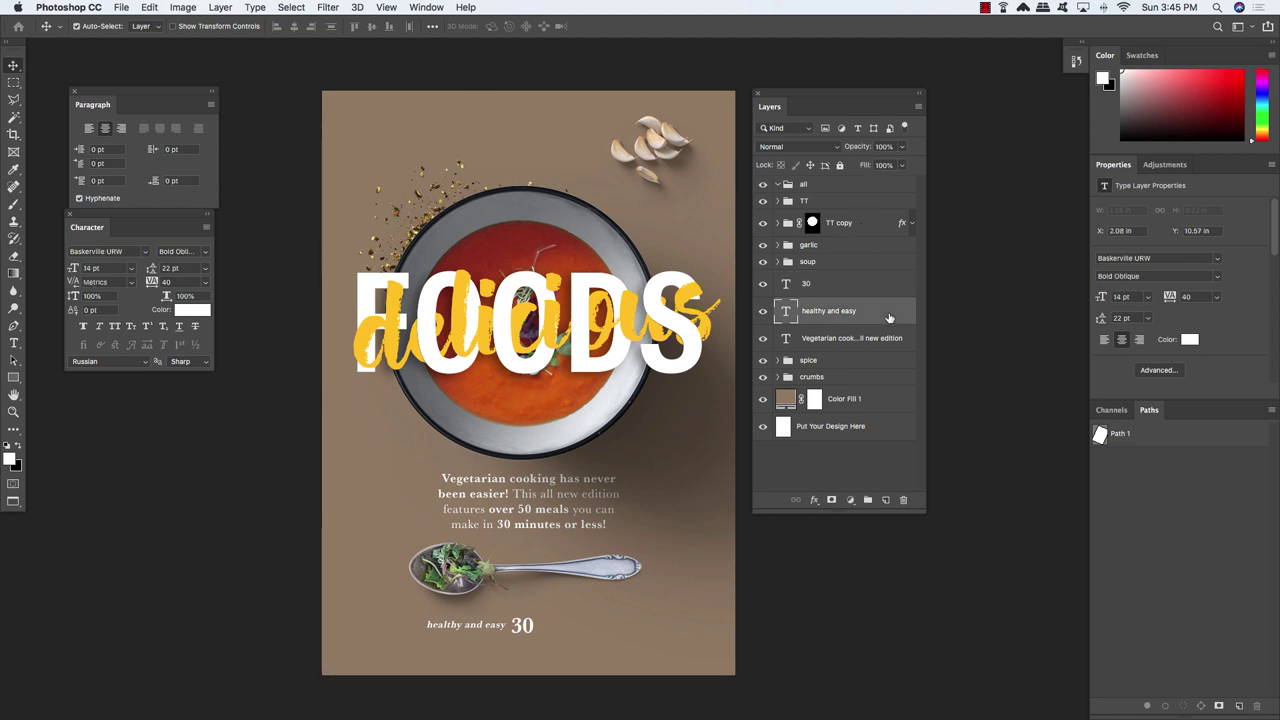
{"action": "key", "text": "super"}
{"action": "key", "text": "super+j"}
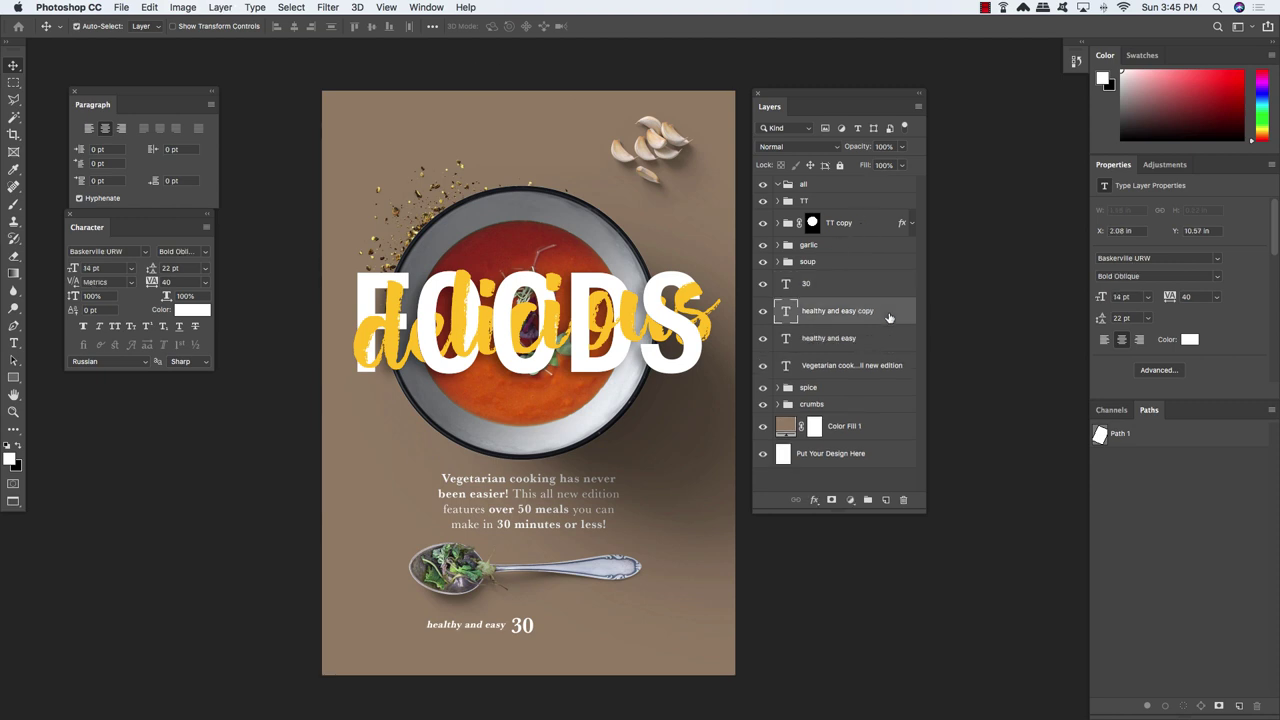
Move the duplicated "healthy and easy" text to the right, past the number 30, staying on the same line
{"action": "key", "text": "shift+Right"}
{"action": "key", "text": "shift+Right"}
{"action": "key", "text": "shift+Right"}
{"action": "key", "text": "shift+Right"}
{"action": "key", "text": "shift+Right"}
{"action": "key", "text": "shift+Right"}
{"action": "key", "text": "shift+Right"}
{"action": "key", "text": "shift+Right"}
{"action": "key", "text": "shift+Right"}
{"action": "key", "text": "shift+Right"}
{"action": "key", "text": "shift+Right"}
{"action": "key", "text": "shift+Right"}
{"action": "key", "text": "shift+Right"}
{"action": "key", "text": "shift+Right"}
{"action": "key", "text": "shift+Right"}
{"action": "key", "text": "shift+Right"}
{"action": "key", "text": "shift+Right"}
{"action": "key", "text": "shift+Right"}
{"action": "key", "text": "shift+Right"}
{"action": "key", "text": "shift+Right"}
{"action": "key", "text": "shift+Right"}
{"action": "key", "text": "shift+Right"}
{"action": "key", "text": "shift+Right"}
{"action": "key", "text": "shift+Right"}
{"action": "key", "text": "shift+Right"}
{"action": "key", "text": "shift+Right"}
{"action": "key", "text": "shift+Right"}
{"action": "key", "text": "shift+Right"}
{"action": "key", "text": "shift+Right"}
{"action": "key", "text": "shift+Right"}
{"action": "key", "text": "shift+Right"}
{"action": "key", "text": "shift+Right"}
{"action": "key", "text": "shift+Right"}
{"action": "key", "text": "shift+Right"}
{"action": "key", "text": "shift+Right"}
{"action": "key", "text": "shift+Right"}
{"action": "key", "text": "shift+Right"}
{"action": "key", "text": "shift+Right"}
{"action": "key", "text": "shift+Right"}
{"action": "key", "text": "shift+Right"}
{"action": "key", "text": "shift+Right"}
{"action": "key", "text": "shift+Right"}
{"action": "key", "text": "shift+Right"}
{"action": "key", "text": "shift+Right"}
{"action": "key", "text": "shift+Right"}
{"action": "key", "text": "shift+Right"}
{"action": "key", "text": "shift+Right"}
{"action": "key", "text": "shift+Right"}
{"action": "key", "text": "shift+Right"}
{"action": "key", "text": "shift+Right"}
{"action": "key", "text": "shift+Right"}
{"action": "key", "text": "shift+Right"}
{"action": "key", "text": "shift+Right"}
{"action": "key", "text": "shift+Right"}
{"action": "key", "text": "shift+Right"}
{"action": "key", "text": "shift+Right"}
{"action": "key", "text": "shift+Right"}
{"action": "key", "text": "shift+Right"}
{"action": "key", "text": "shift+Right"}
{"action": "key", "text": "shift+Right"}
{"action": "key", "text": "shift+Right"}
{"action": "key", "text": "shift+Right"}
{"action": "key", "text": "shift+Right"}
{"action": "key", "text": "shift+Right"}
{"action": "key", "text": "shift+Right"}
{"action": "key", "text": "shift+Right"}
{"action": "key", "text": "shift+Right"}
{"action": "key", "text": "shift+Right"}
{"action": "key", "text": "shift+Right"}
{"action": "key", "text": "shift+Right"}
{"action": "key", "text": "shift+Right"}
{"action": "key", "text": "shift+Right"}
{"action": "key", "text": "shift+Right"}
{"action": "key", "text": "shift+Right"}
{"action": "key", "text": "shift+Right"}
{"action": "key", "text": "shift+Right"}
Replace the duplicated text's wording with "minute meals" and commit the edit
{"action": "key", "text": "t"}
{"action": "scroll", "coordinate": [614, 624], "scroll_direction": "up", "scroll_amount": 2}
{"action": "triple_click", "coordinate": [614, 665]}
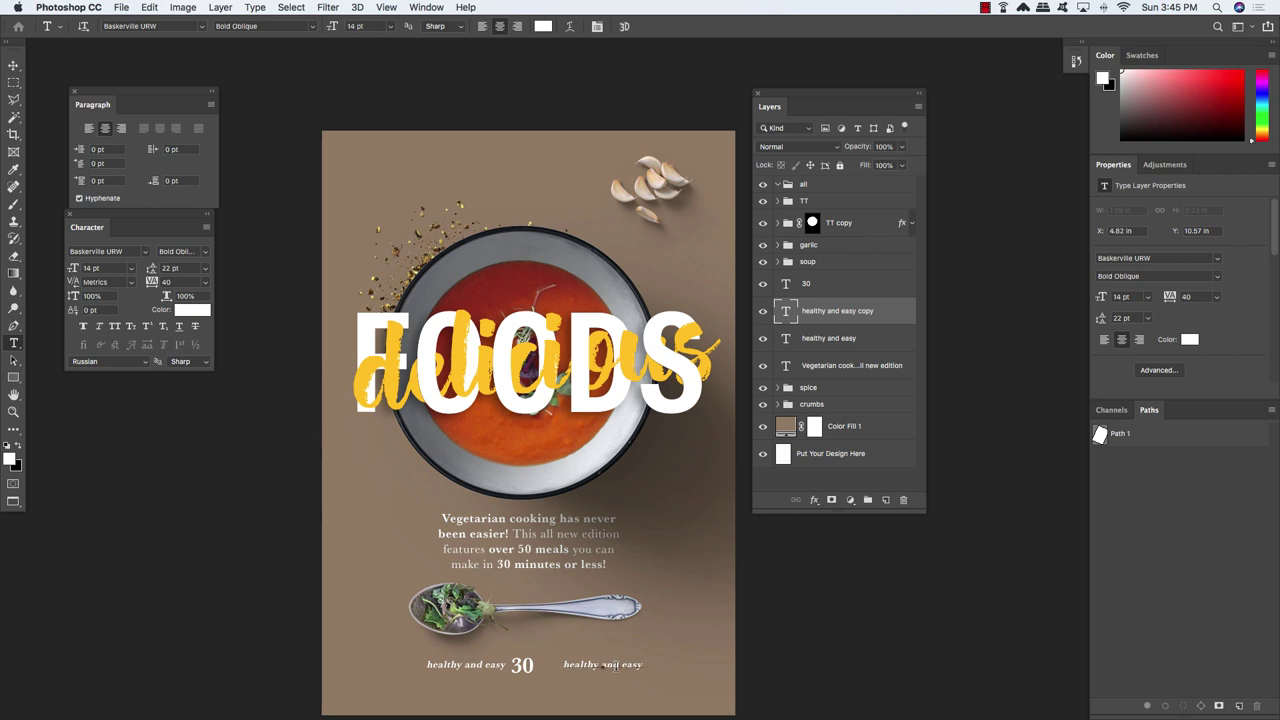
{"action": "type", "text": "annute meals"}
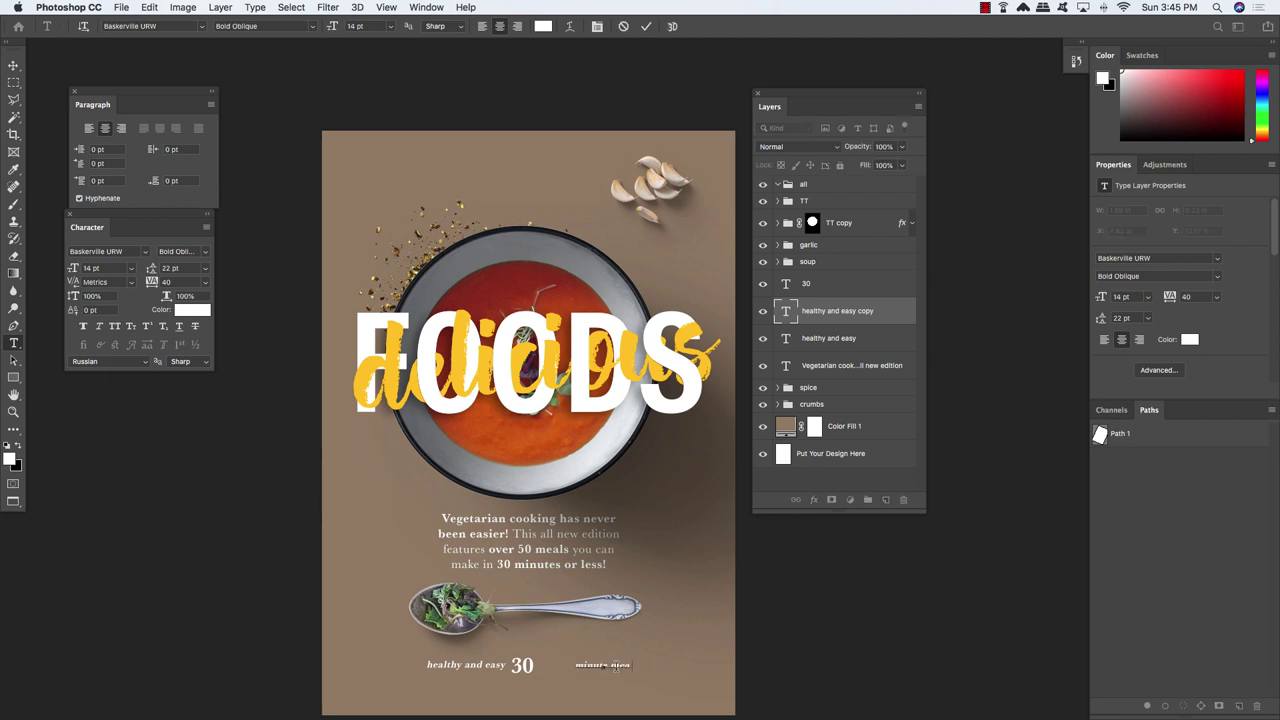
{"action": "left_click", "coordinate": [14, 65]}
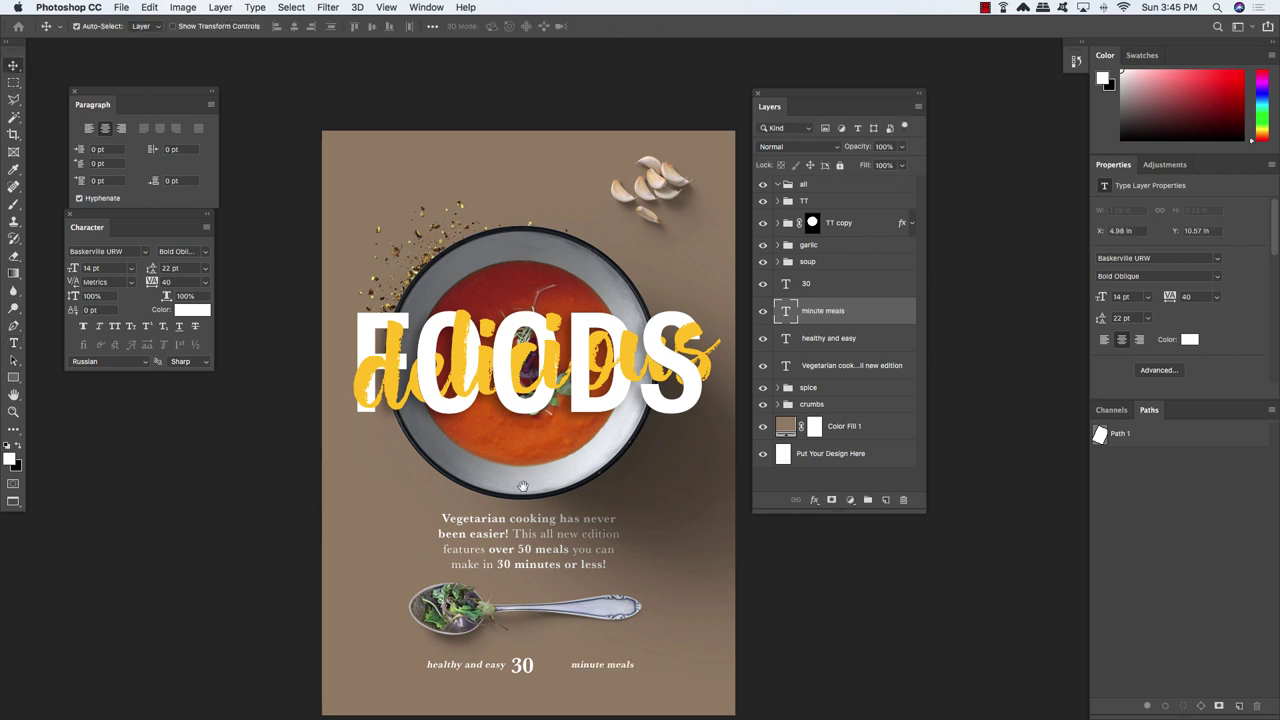
Shift "minute meals" left so it sits close beside the number 30
{"action": "scroll", "coordinate": [528, 388], "scroll_direction": "down", "scroll_amount": 4}
{"action": "key", "text": "shift+Left"}
{"action": "key", "text": "shift+Left"}
{"action": "key", "text": "shift+Left"}
{"action": "key", "text": "shift+Left"}
{"action": "key", "text": "shift+Left"}
{"action": "key", "text": "shift+Left"}
{"action": "key", "text": "shift+Left"}
{"action": "key", "text": "shift+Left"}
{"action": "key", "text": "shift+Left"}
{"action": "key", "text": "shift+Left"}
{"action": "key", "text": "shift+Left"}
{"action": "key", "text": "shift+Left"}
{"action": "key", "text": "shift+Left"}
{"action": "key", "text": "shift+Left"}
{"action": "key", "text": "shift+Left"}
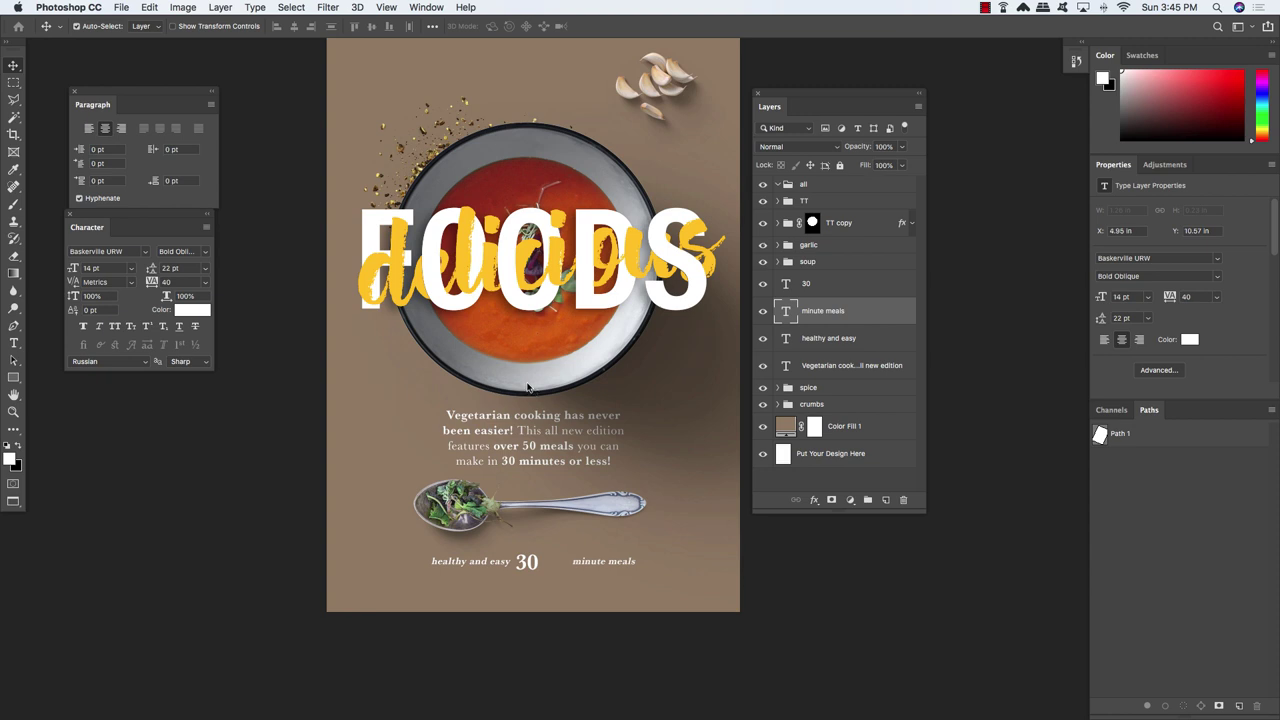
{"action": "key", "text": "shift+Left"}
{"action": "key", "text": "shift+Left"}
{"action": "key", "text": "shift+Left"}
{"action": "key", "text": "Right"}
{"action": "key", "text": "Right"}
{"action": "key", "text": "Right"}
Select the three tagline text layers and move them together slightly right and down below the spoon
{"action": "left_click", "coordinate": [868, 287], "text": "shift"}
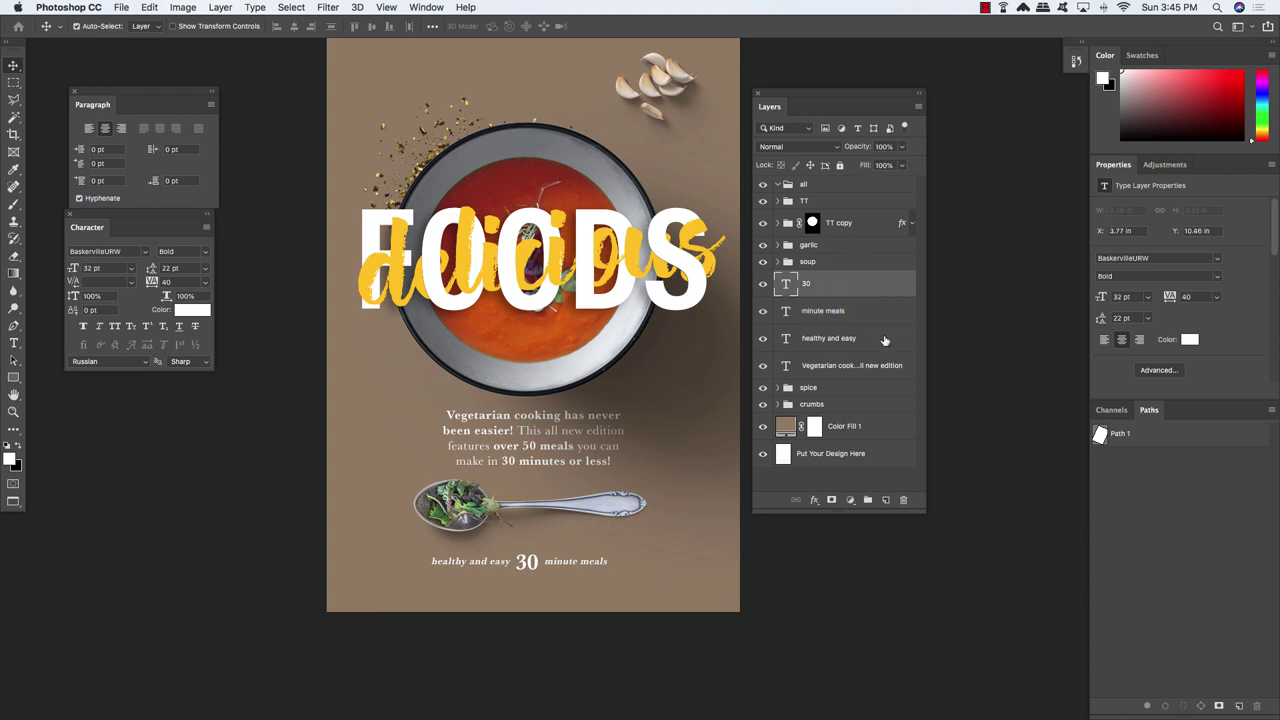
{"action": "left_click", "coordinate": [884, 341], "text": "shift"}
{"action": "key", "text": "shift+Right"}
{"action": "key", "text": "shift+Right"}
{"action": "key", "text": "shift+Right"}
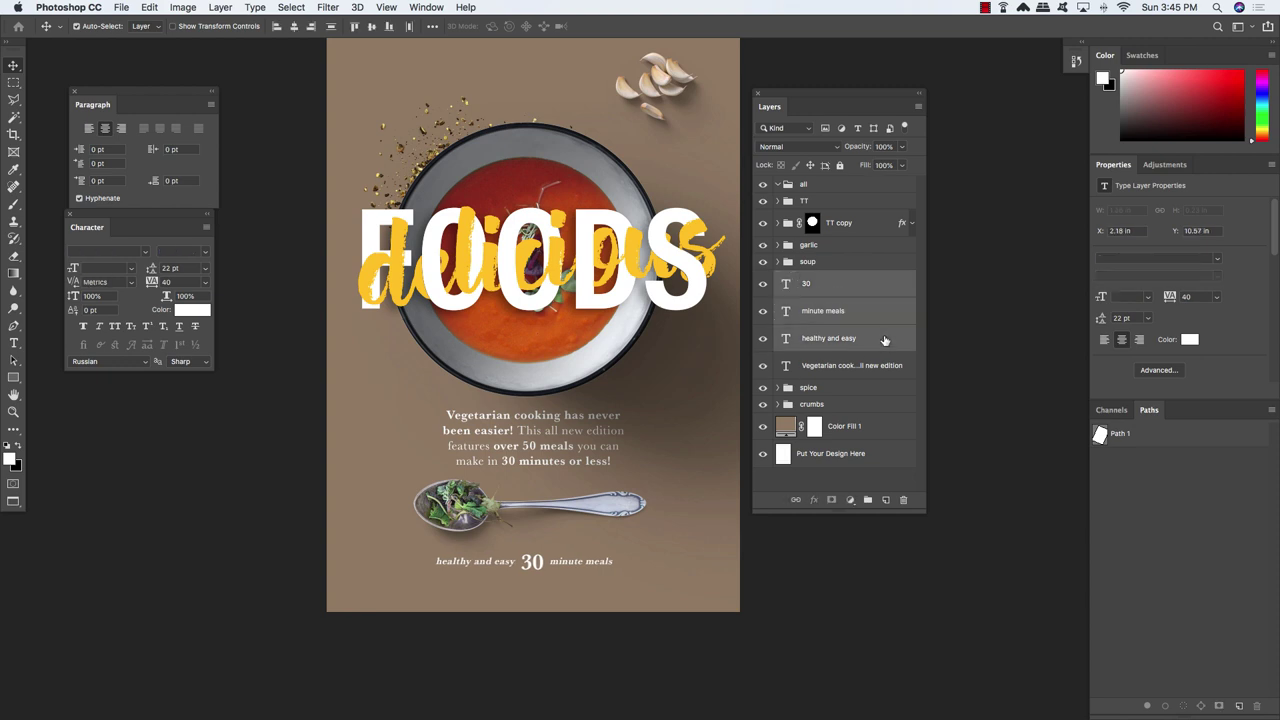
{"action": "key", "text": "shift+Down"}
{"action": "key", "text": "Right"}
{"action": "key", "text": "Right"}
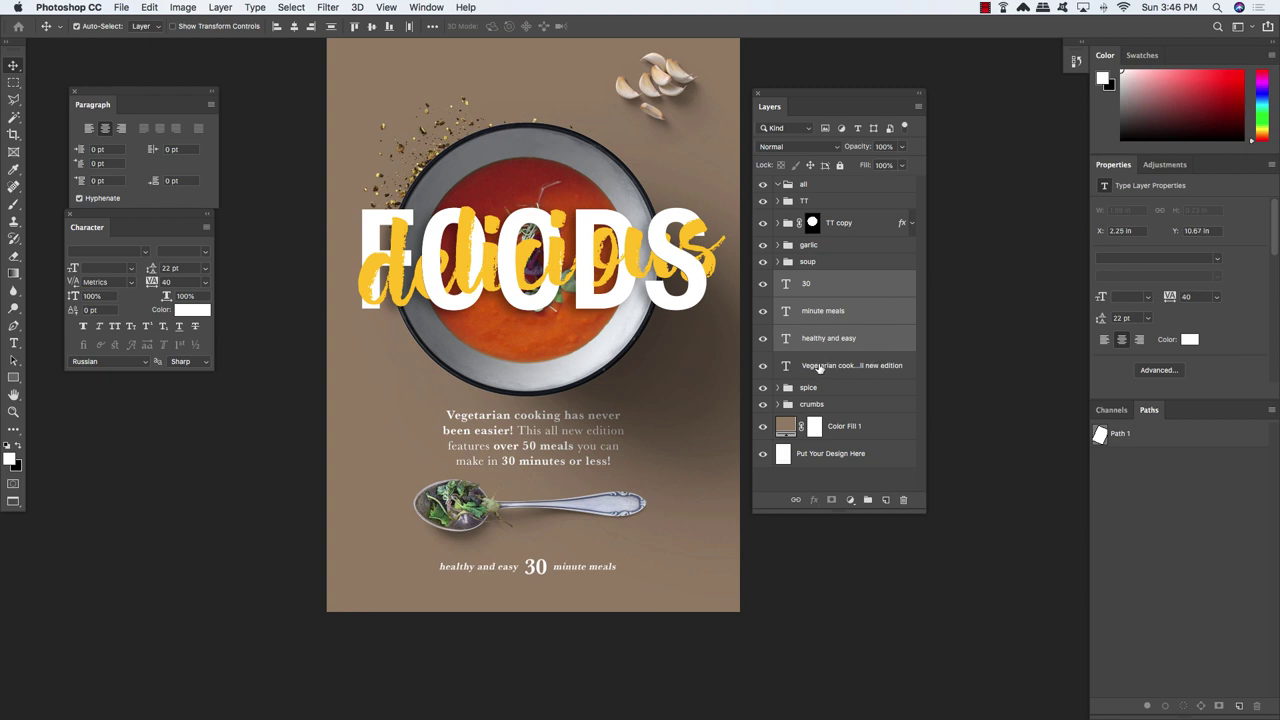
Group the description and the three tagline layers under the name "copy", and nudge the group slightly down
{"action": "left_click", "coordinate": [874, 366], "text": "super"}
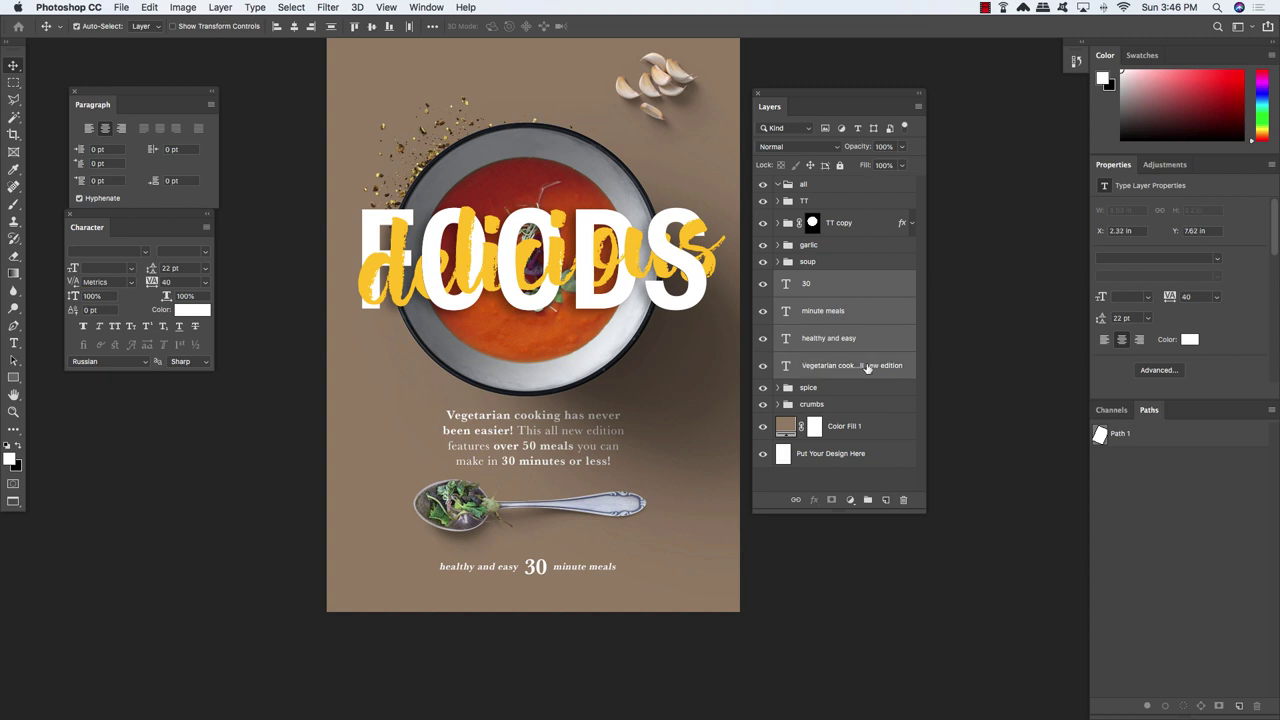
{"action": "scroll", "coordinate": [520, 447], "scroll_direction": "down", "scroll_amount": 2}
{"action": "scroll", "coordinate": [520, 447], "scroll_direction": "right", "scroll_amount": 1}
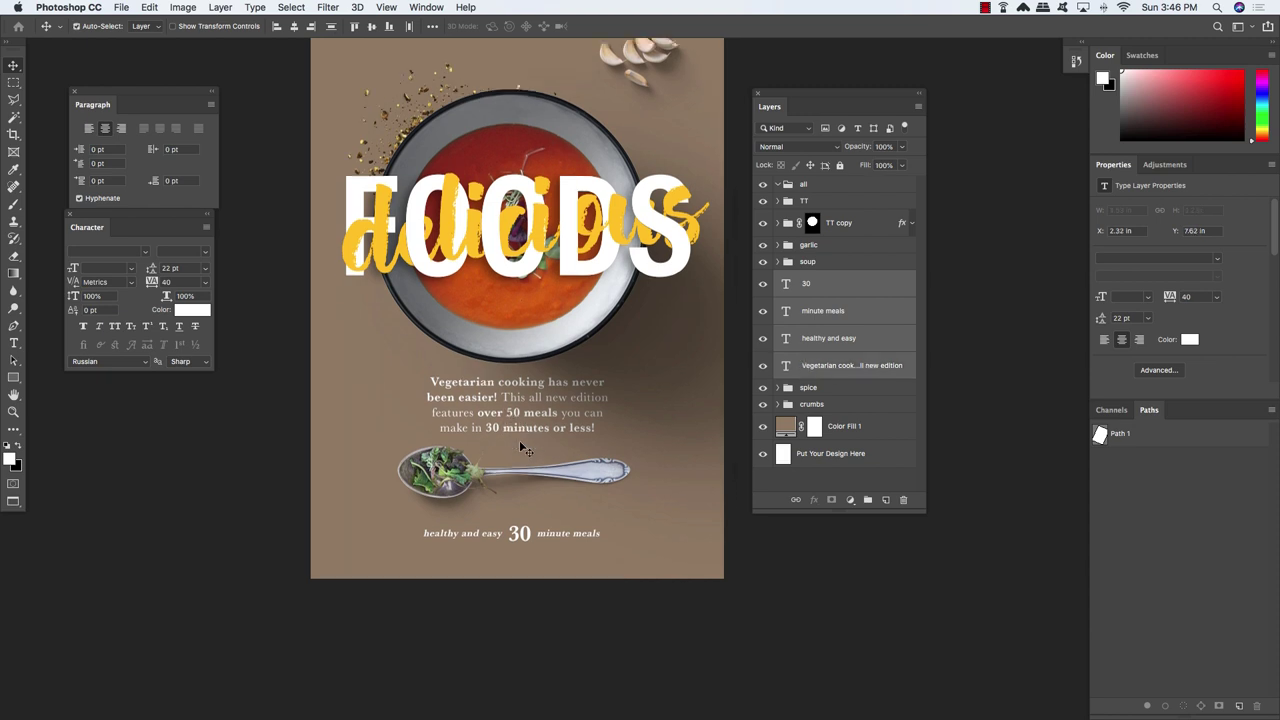
{"action": "key", "text": "super+g"}
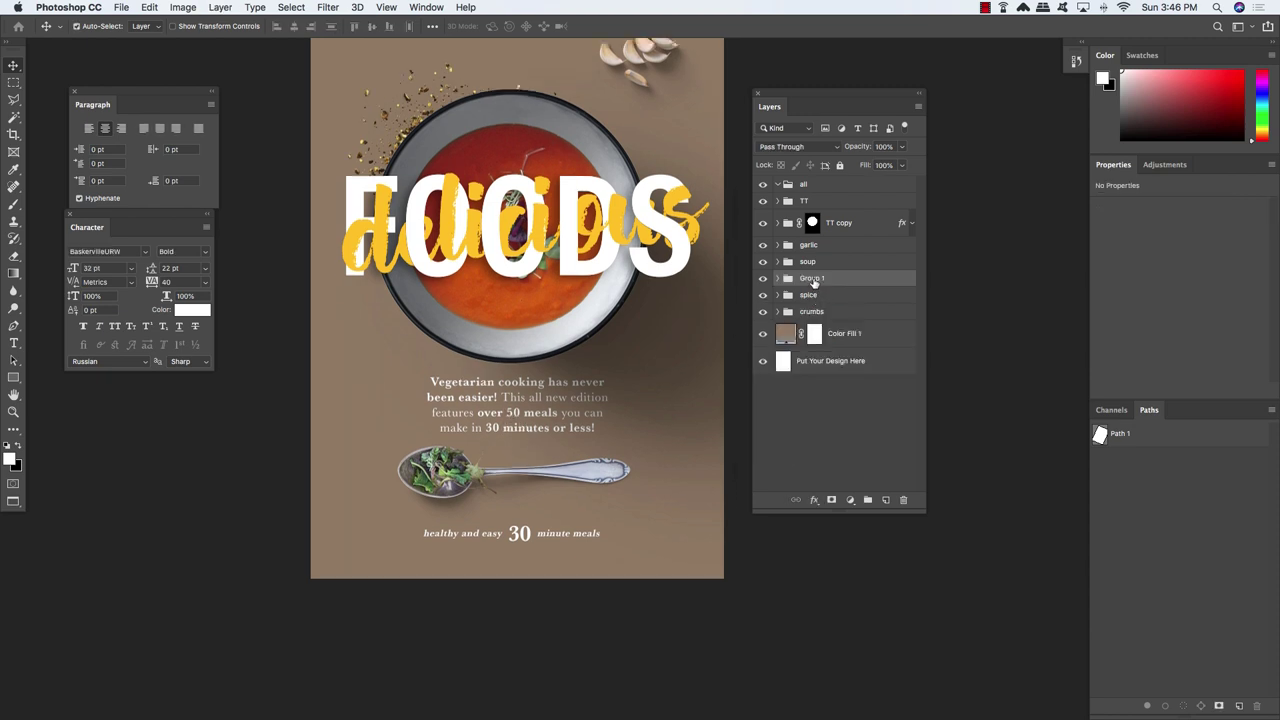
{"action": "double_click", "coordinate": [813, 280]}
{"action": "type", "text": "copy"}
{"action": "key", "text": "Return"}
{"action": "key", "text": "Down"}
{"action": "key", "text": "Down"}
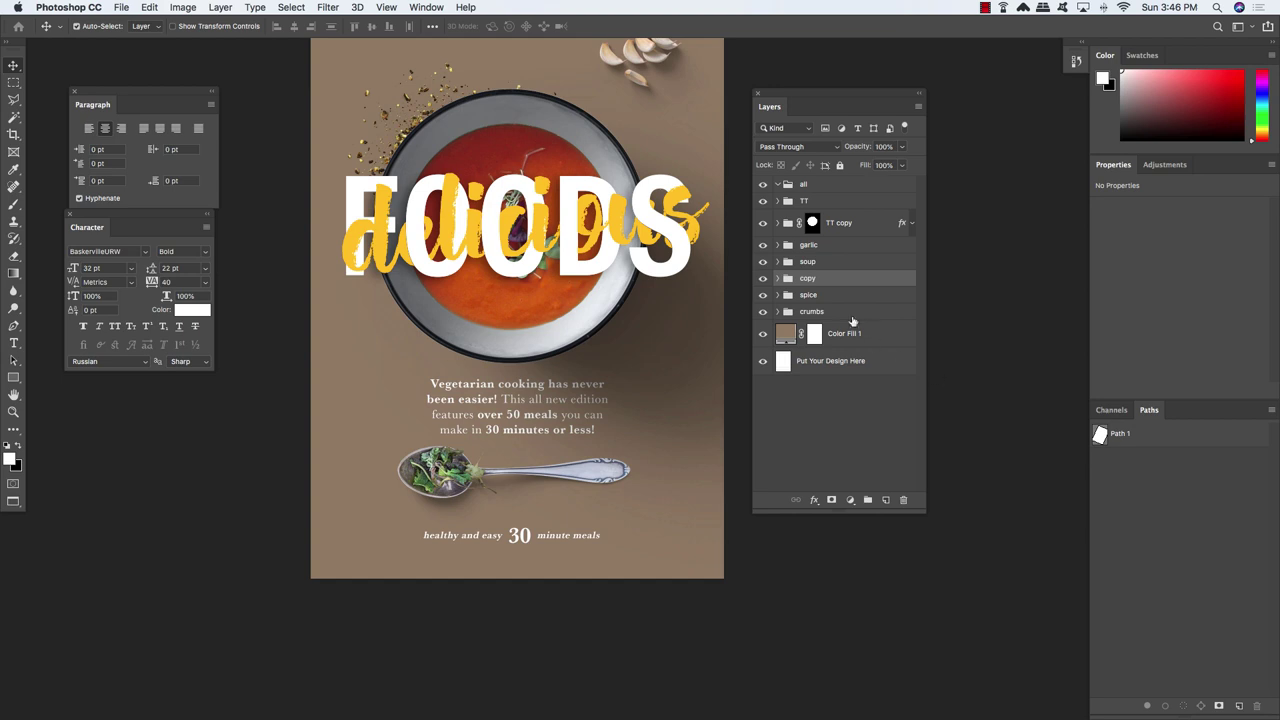
Save the cover artwork in Layer 9.psb and switch back to the delicious-foods-magazine-cover-design mockup
{"action": "left_click", "coordinate": [844, 295]}
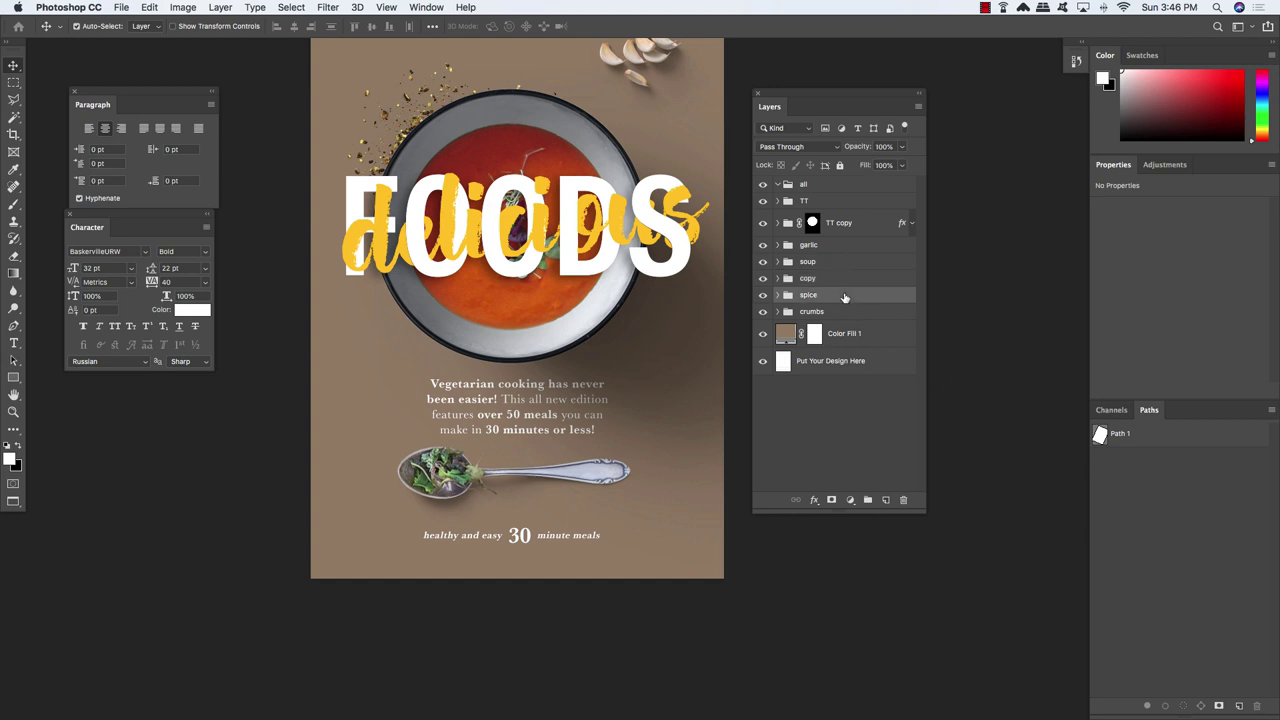
{"action": "scroll", "coordinate": [529, 371], "scroll_direction": "up", "scroll_amount": 3}
{"action": "scroll", "coordinate": [529, 371], "scroll_direction": "up", "scroll_amount": 3}
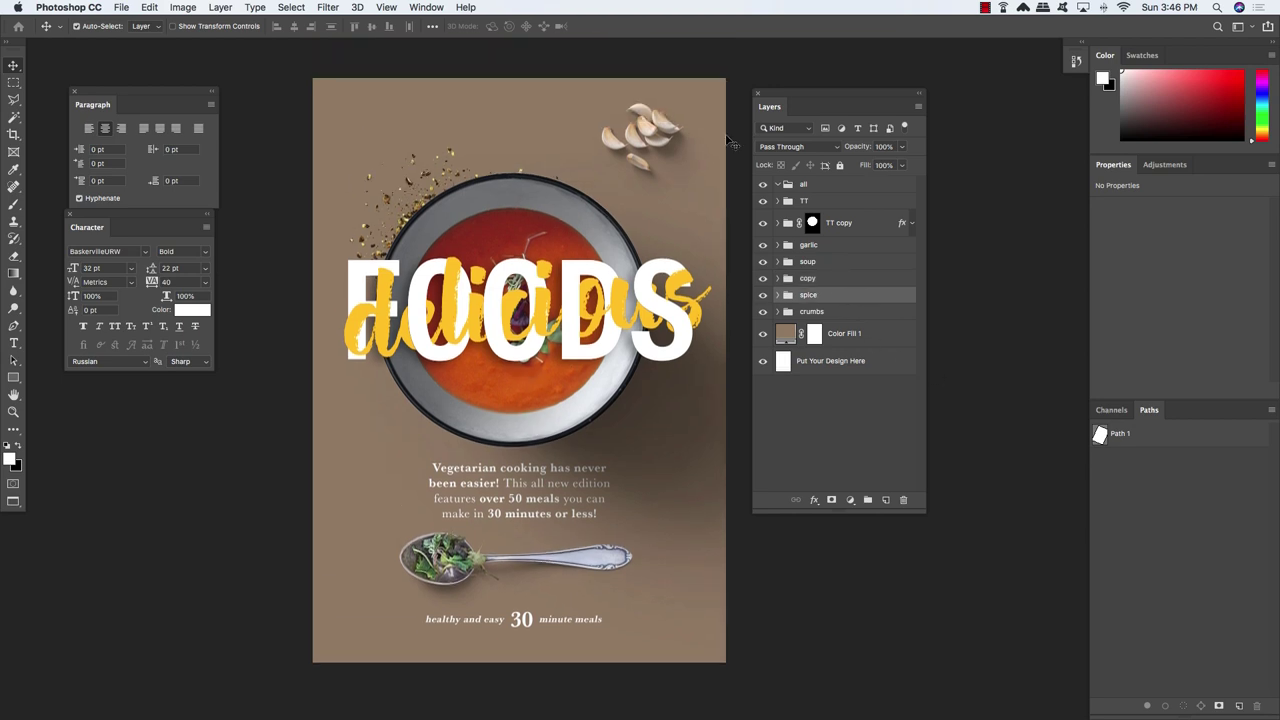
{"action": "left_click_drag", "start_coordinate": [780, 90], "coordinate": [816, 102]}
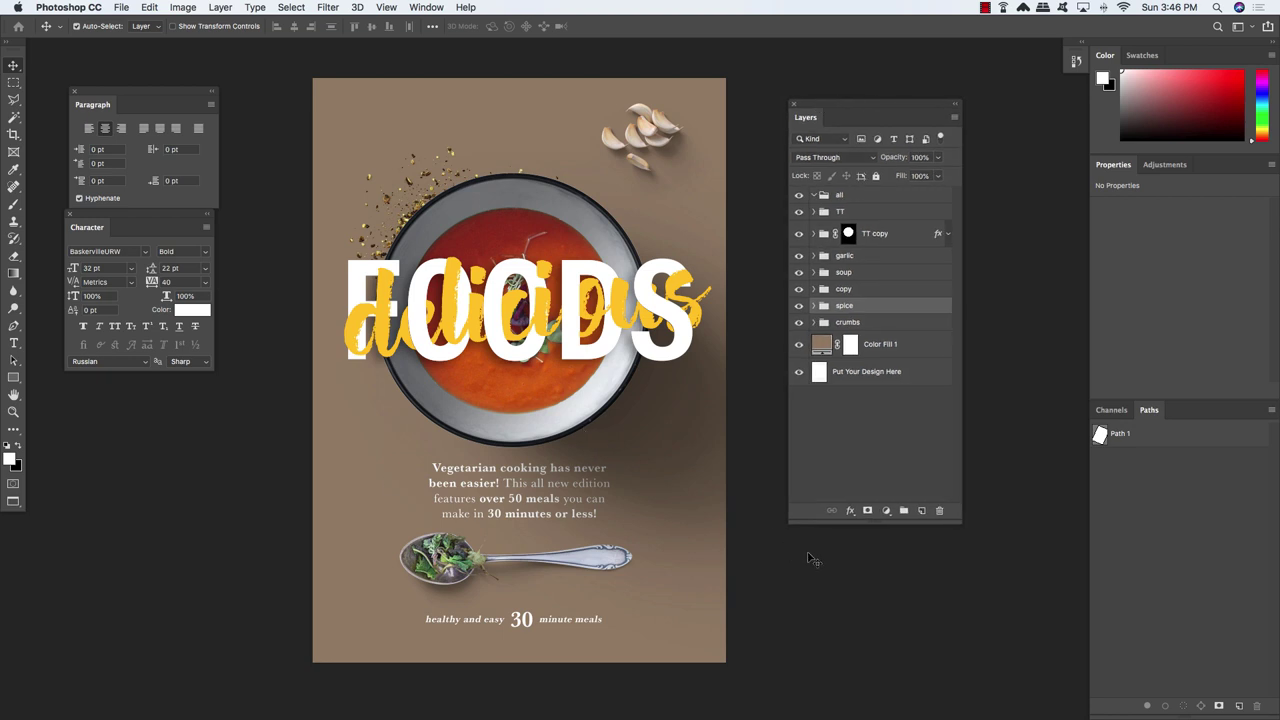
{"action": "key", "text": "super+s"}
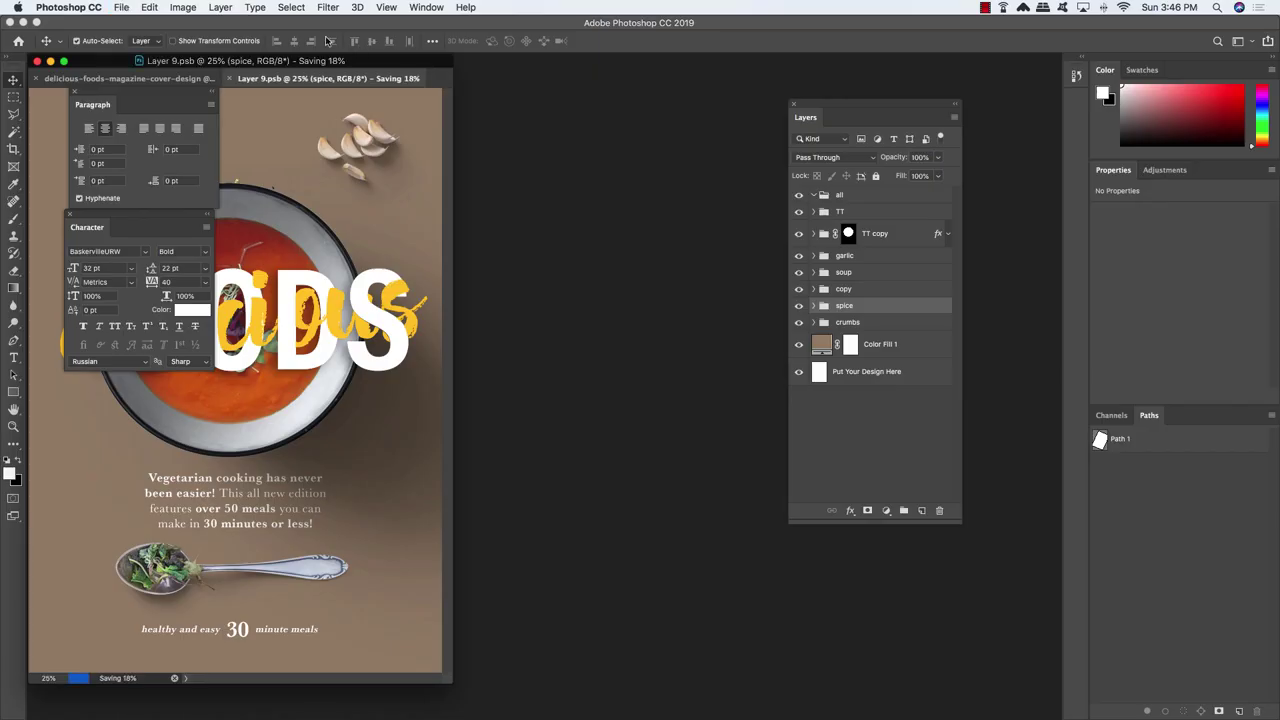
{"action": "left_click_drag", "start_coordinate": [372, 66], "coordinate": [628, 78]}
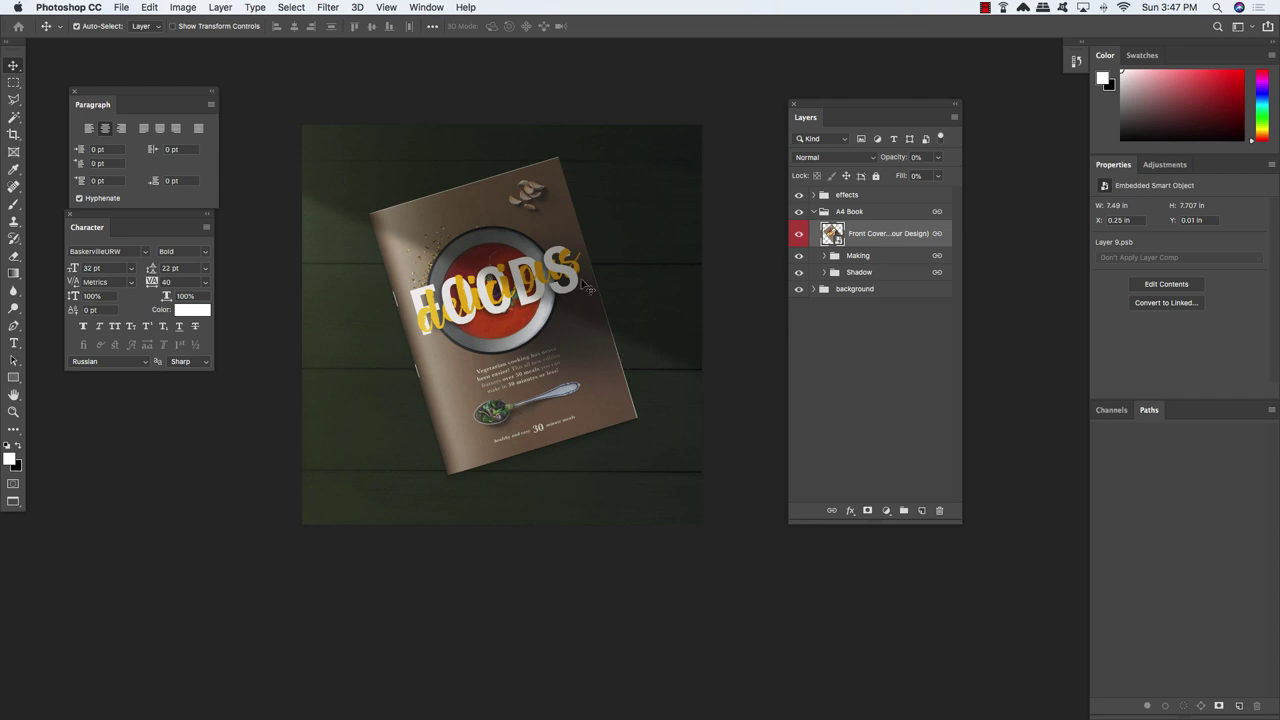
Select the A4 Book layer group in the mockup and collapse it
{"action": "scroll", "coordinate": [587, 287], "scroll_direction": "up", "scroll_amount": 3}
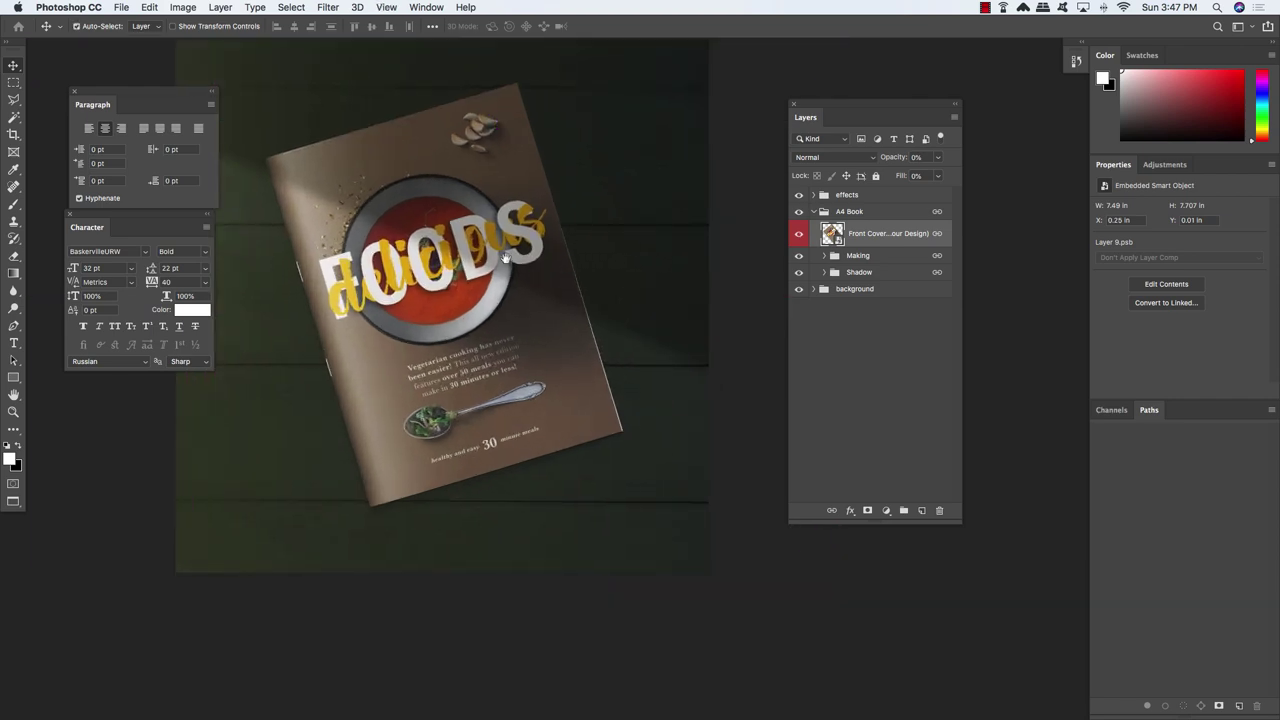
{"action": "left_click", "coordinate": [857, 212]}
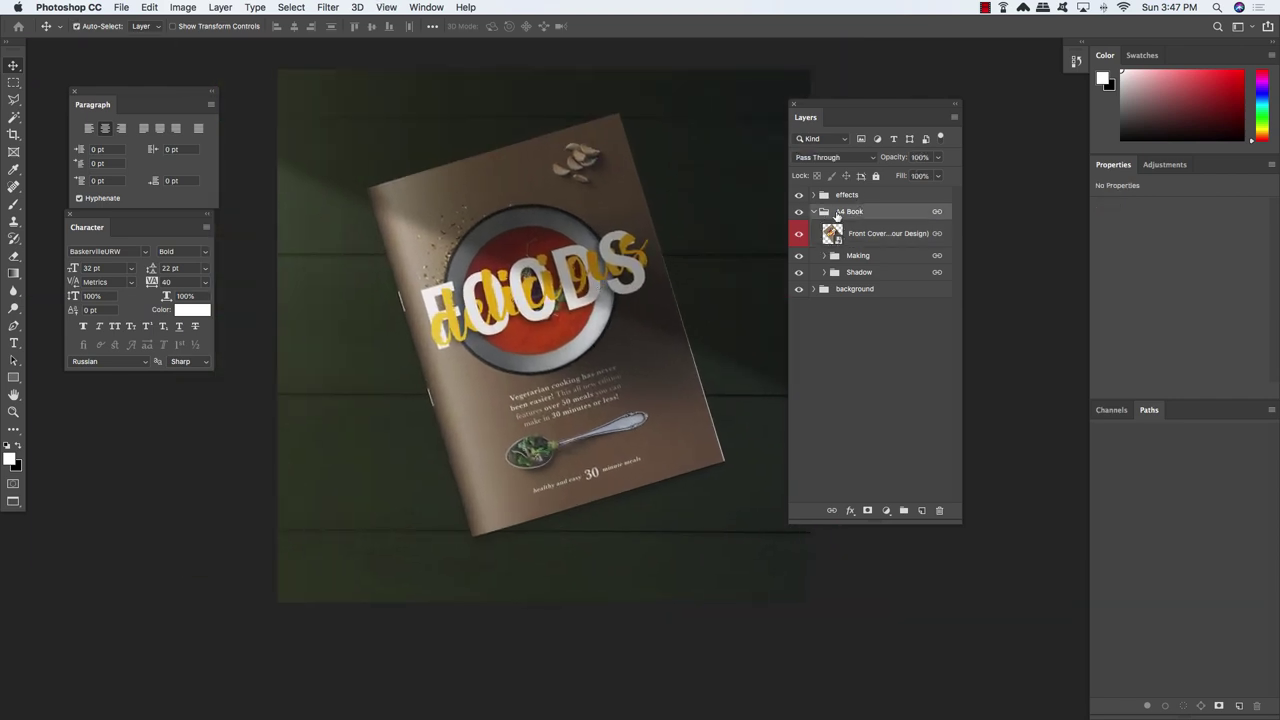
{"action": "left_click", "coordinate": [814, 212]}
Compare the magazine mockup with the effects group hidden and shown
{"action": "left_click", "coordinate": [798, 196]}
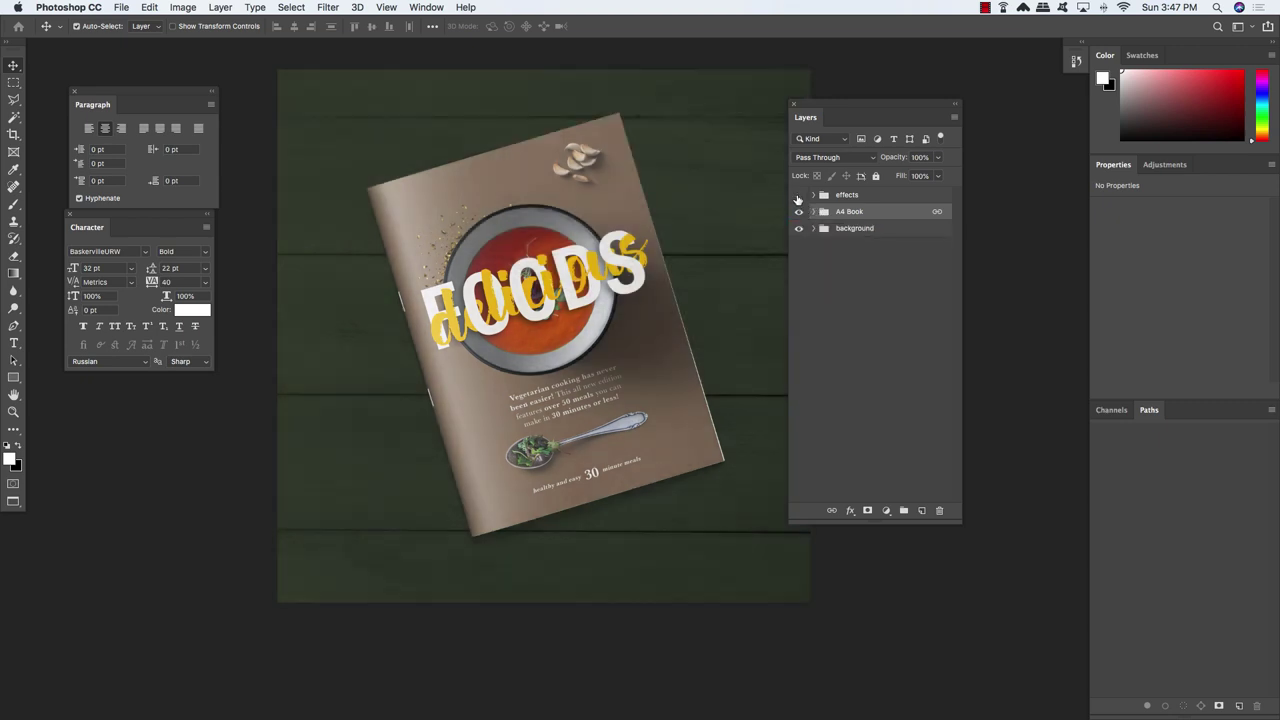
{"action": "left_click", "coordinate": [798, 196]}
{"action": "left_click", "coordinate": [798, 196]}
{"action": "left_click", "coordinate": [798, 196]}
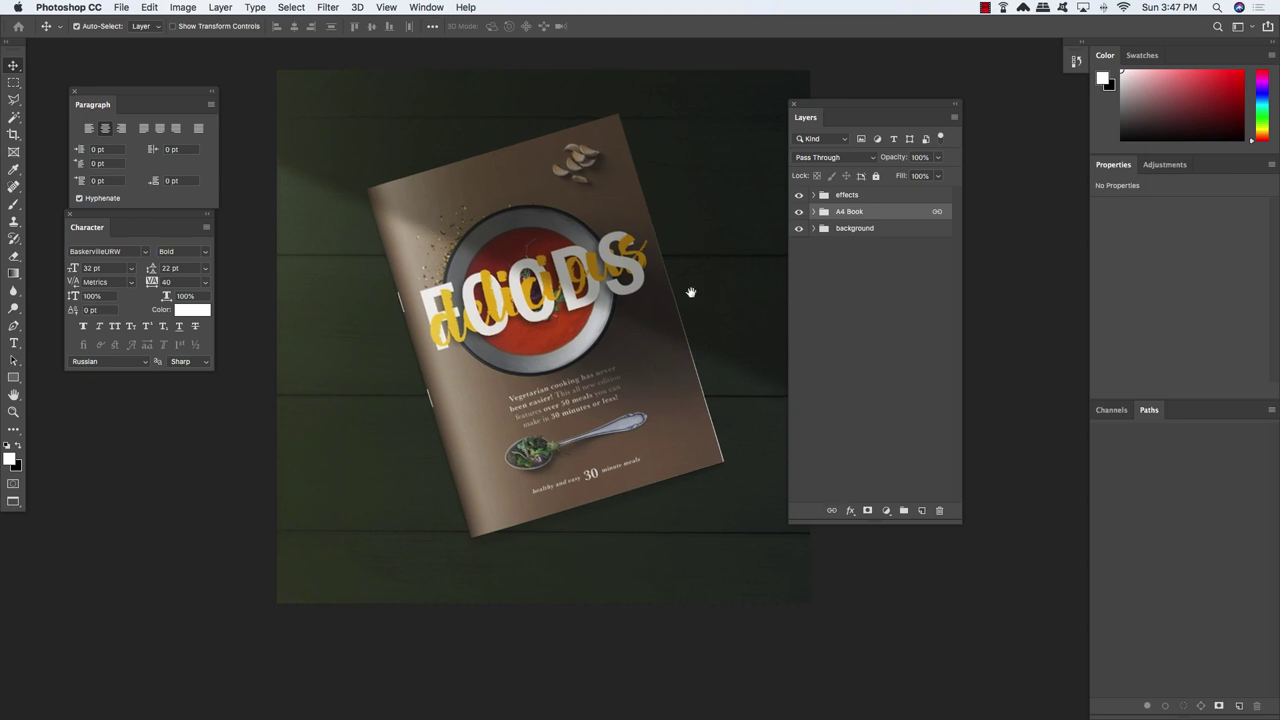
{"action": "left_click_drag", "start_coordinate": [691, 289], "coordinate": [651, 294]}
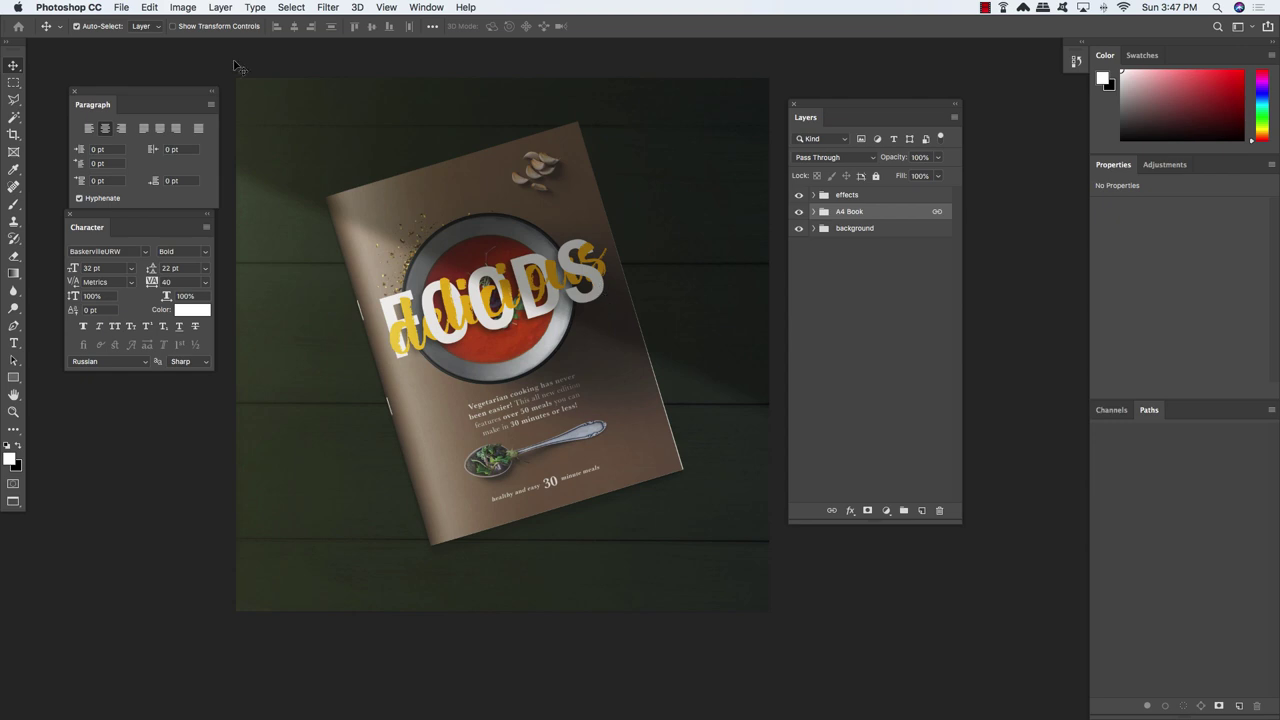
Open Artichokes.psd from the food assets folder
{"action": "left_click", "coordinate": [121, 8]}
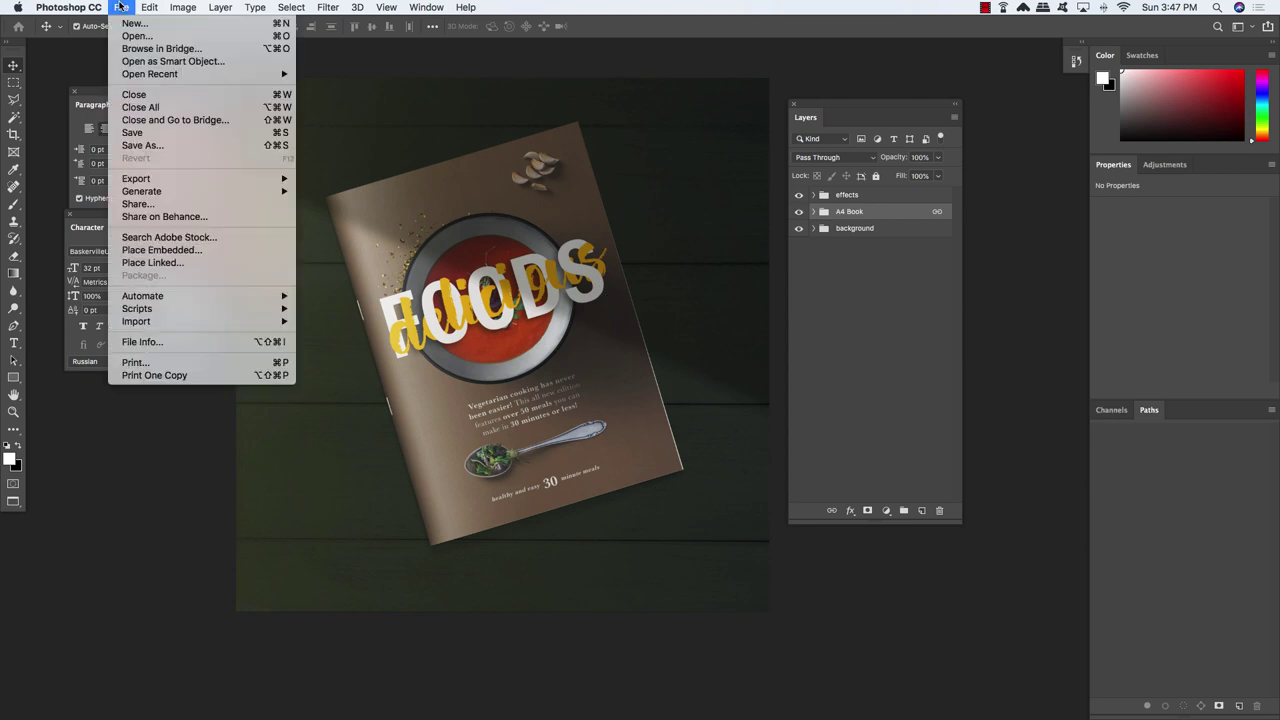
{"action": "left_click", "coordinate": [264, 40]}
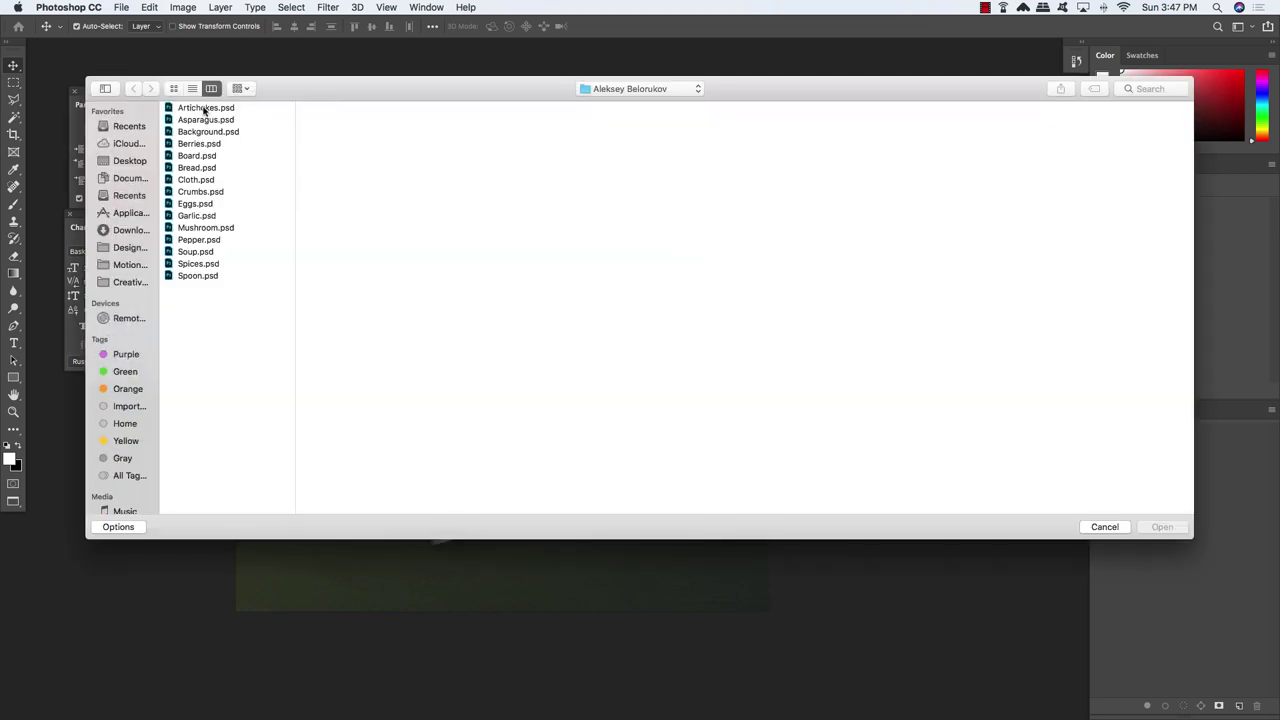
{"action": "left_click", "coordinate": [205, 108]}
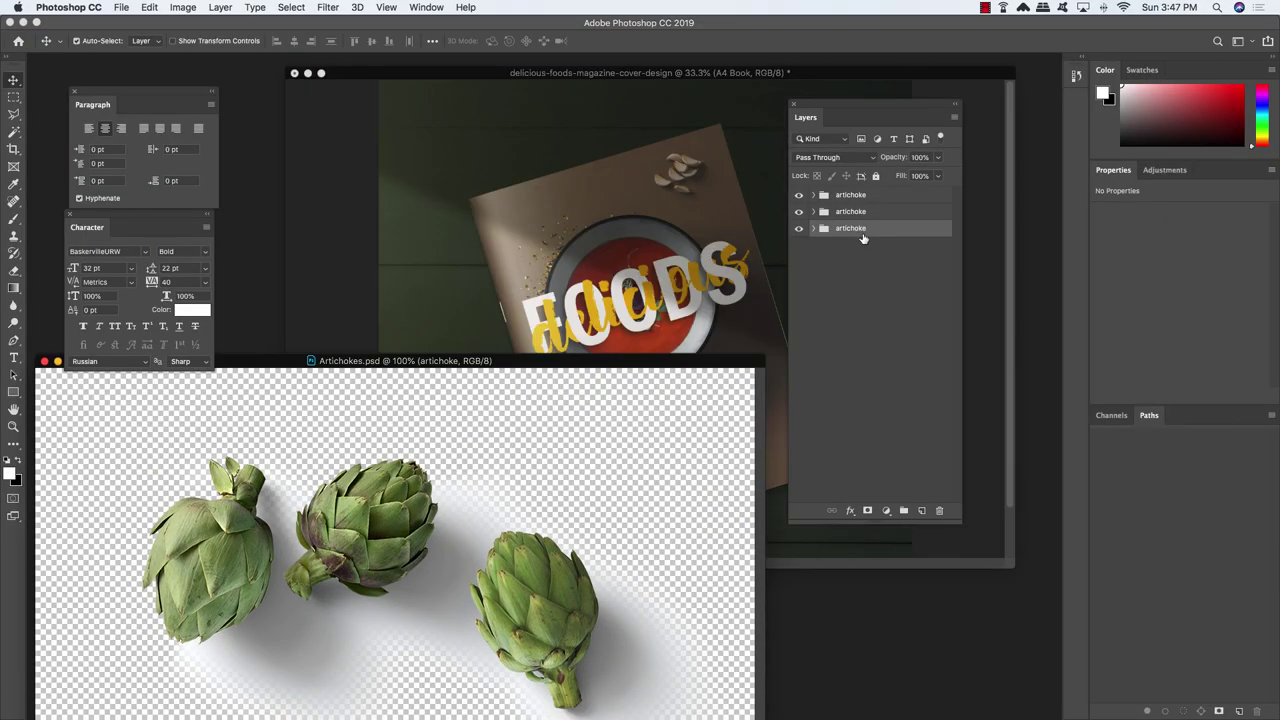
Copy all three artichoke groups into the mockup above the A4 Book group, and close Artichokes.psd
{"action": "left_click", "coordinate": [888, 198], "text": "shift"}
{"action": "left_click_drag", "start_coordinate": [931, 222], "coordinate": [507, 153]}
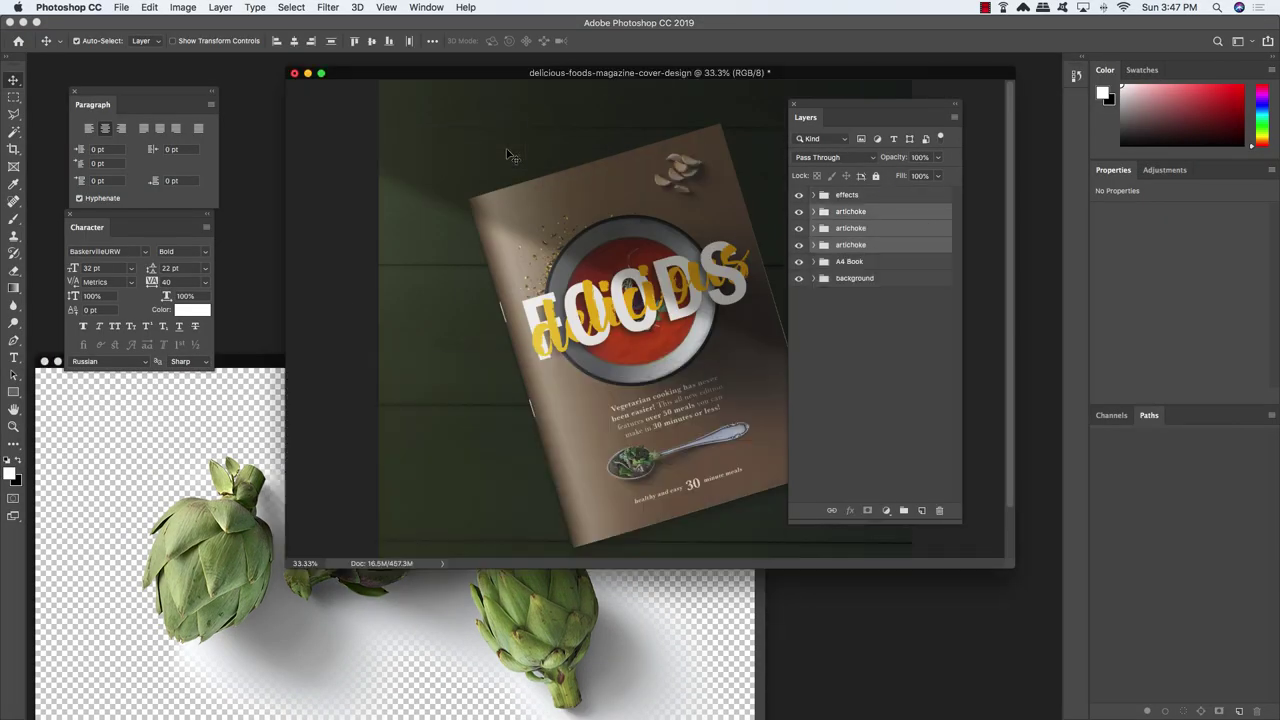
{"action": "left_click", "coordinate": [44, 361]}
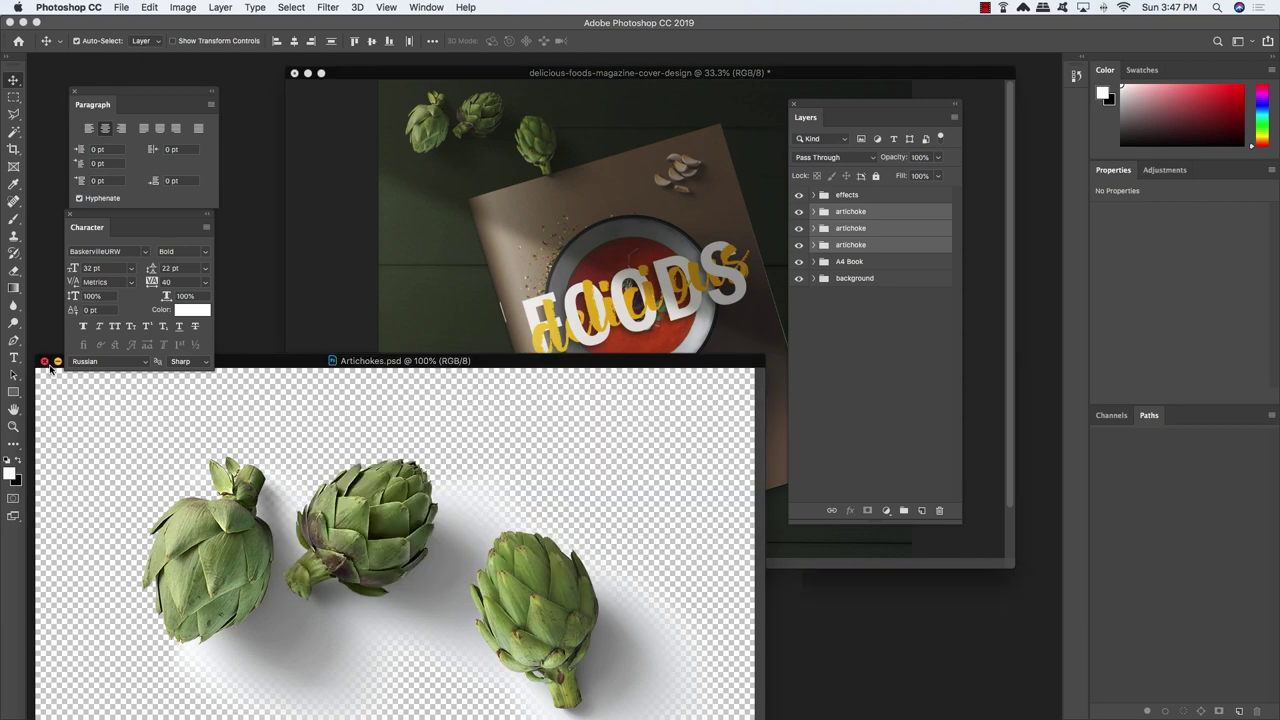
{"action": "key", "text": "f"}
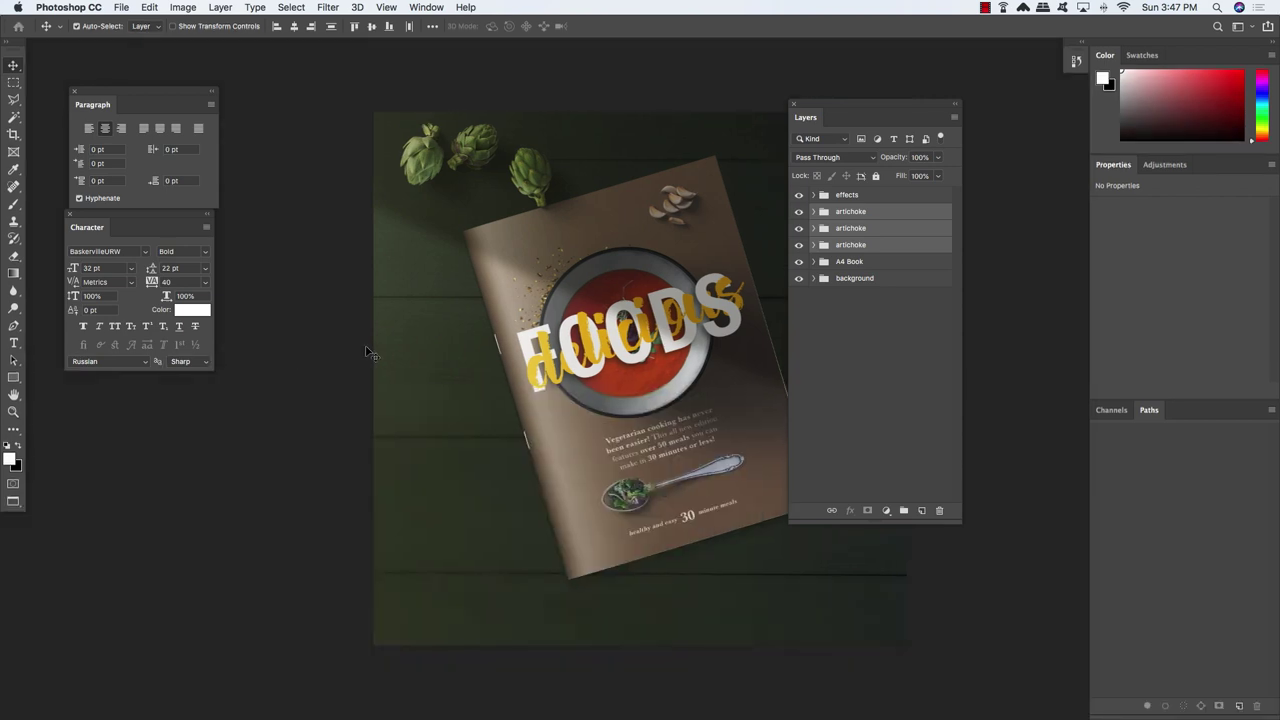
Move the artichokes into the upper-left corner of the mockup and scale them to about 89%
{"action": "key", "text": "ctrl+t"}
{"action": "left_click_drag", "start_coordinate": [555, 189], "coordinate": [537, 161]}
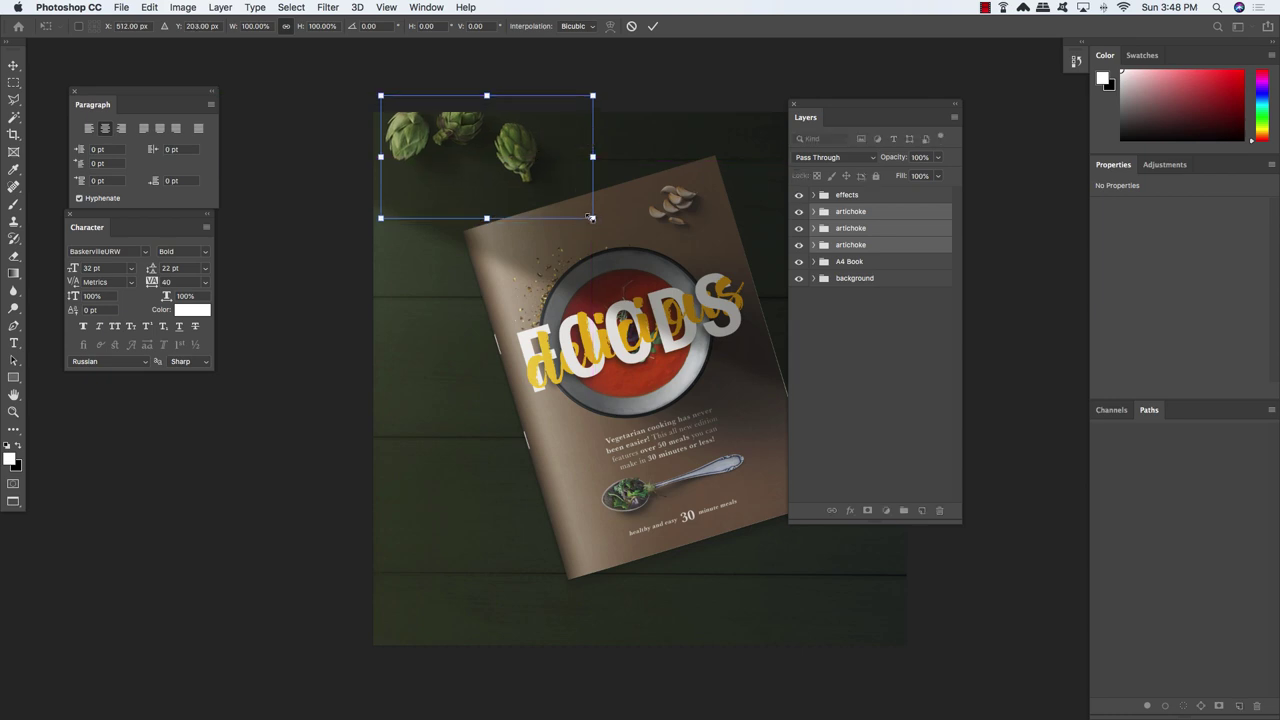
{"action": "left_click_drag", "start_coordinate": [591, 217], "coordinate": [570, 203]}
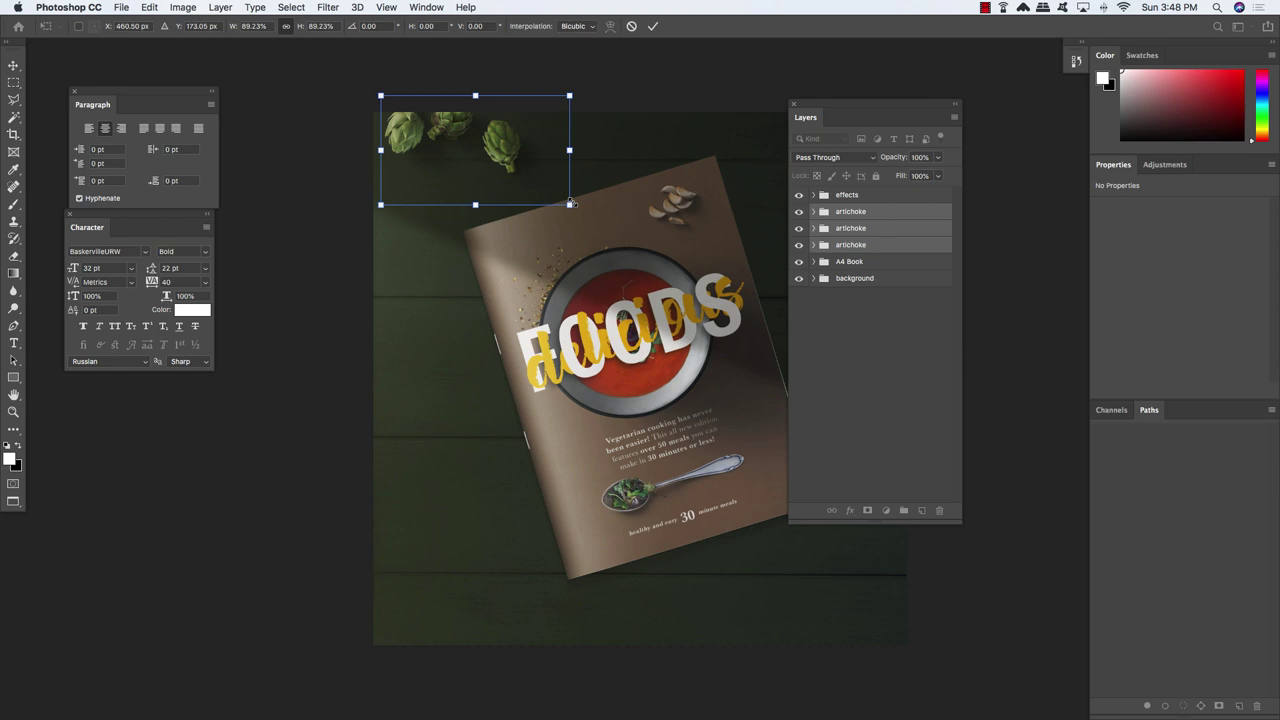
{"action": "key", "text": "Return"}
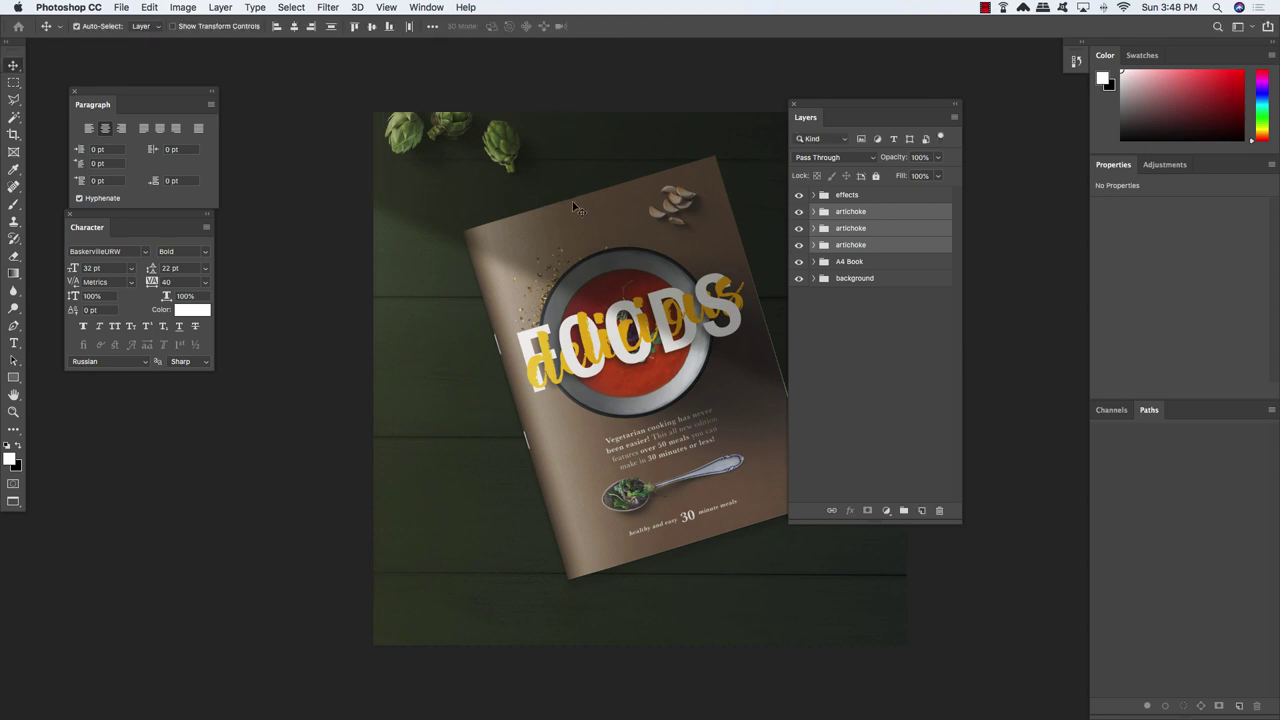
Open Berries.psd from the food assets folder
{"action": "left_click", "coordinate": [121, 7]}
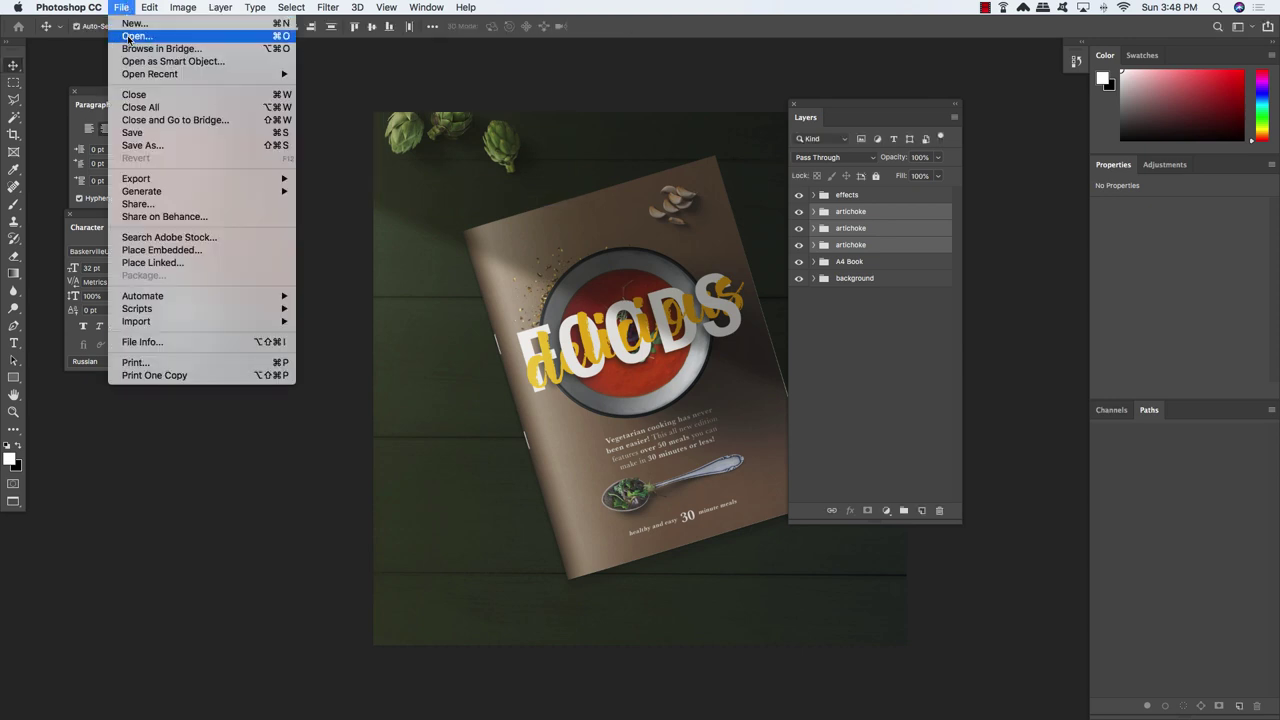
{"action": "left_click", "coordinate": [528, 253]}
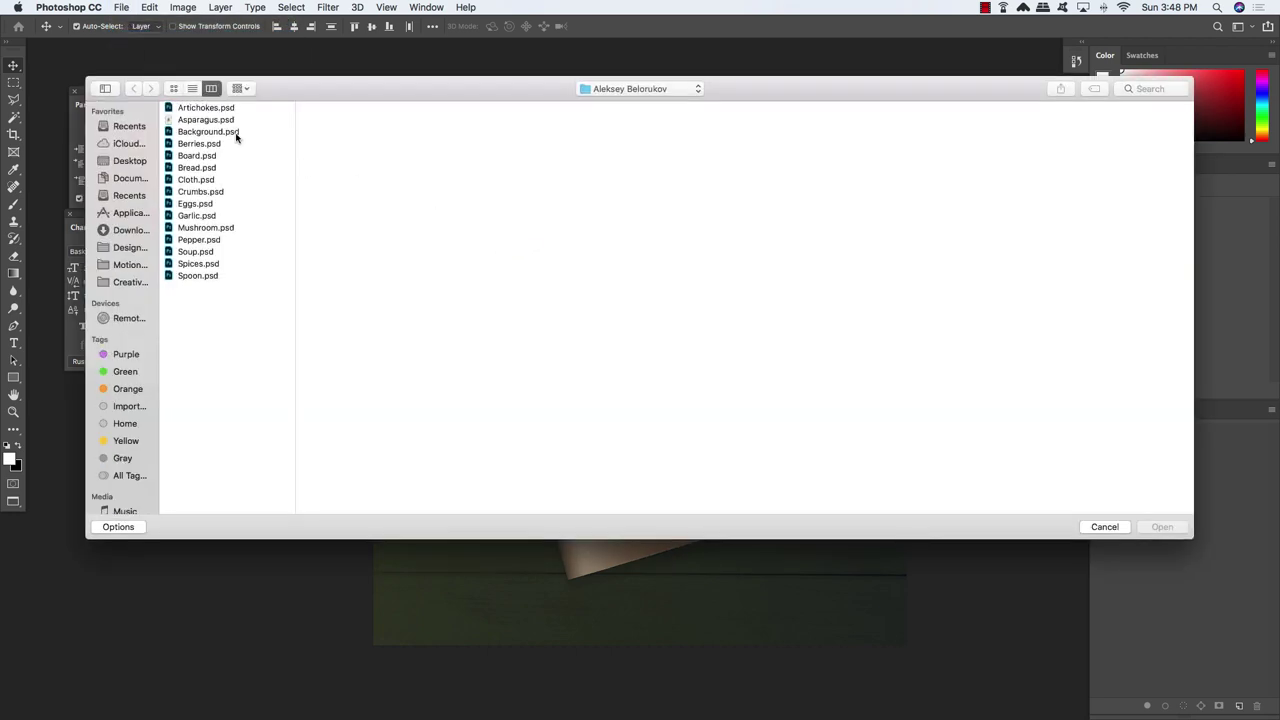
{"action": "left_click", "coordinate": [206, 143]}
{"action": "left_click", "coordinate": [1160, 527]}
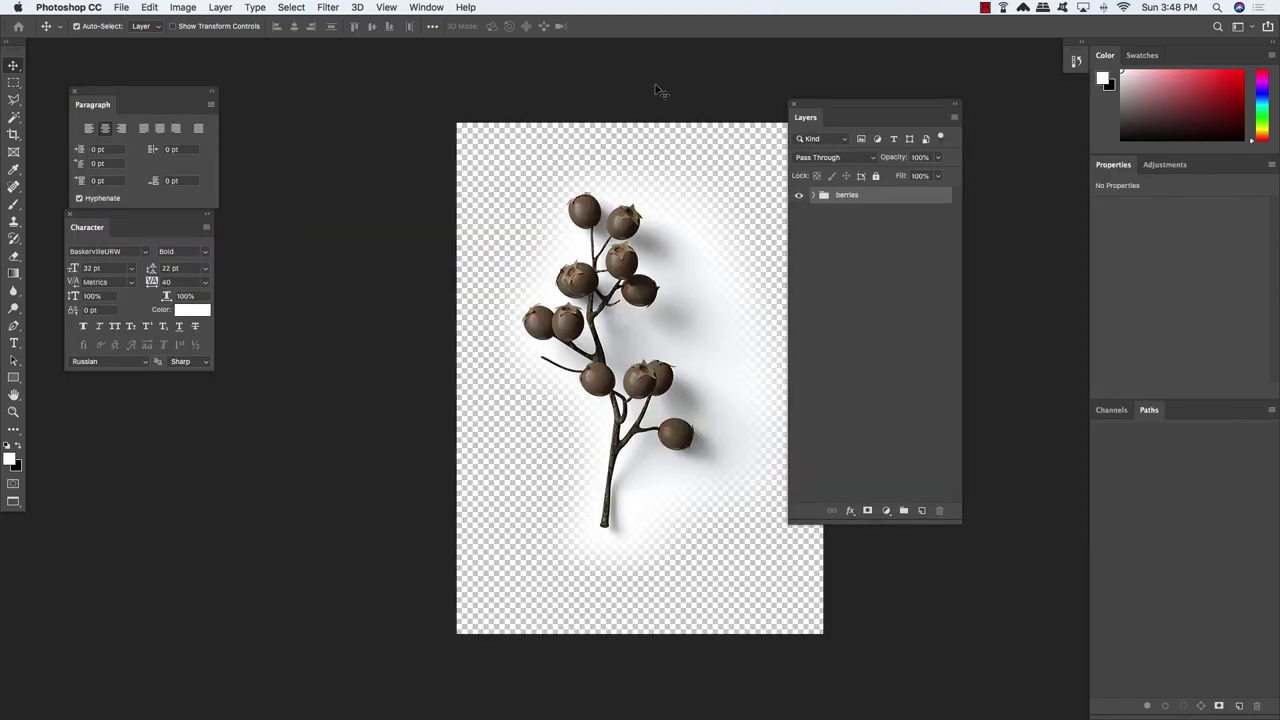
Copy the berries group from Berries.psd into the magazine mockup, just below the effects group
{"action": "key", "text": "f"}
{"action": "key", "text": "f"}
{"action": "key", "text": "f"}
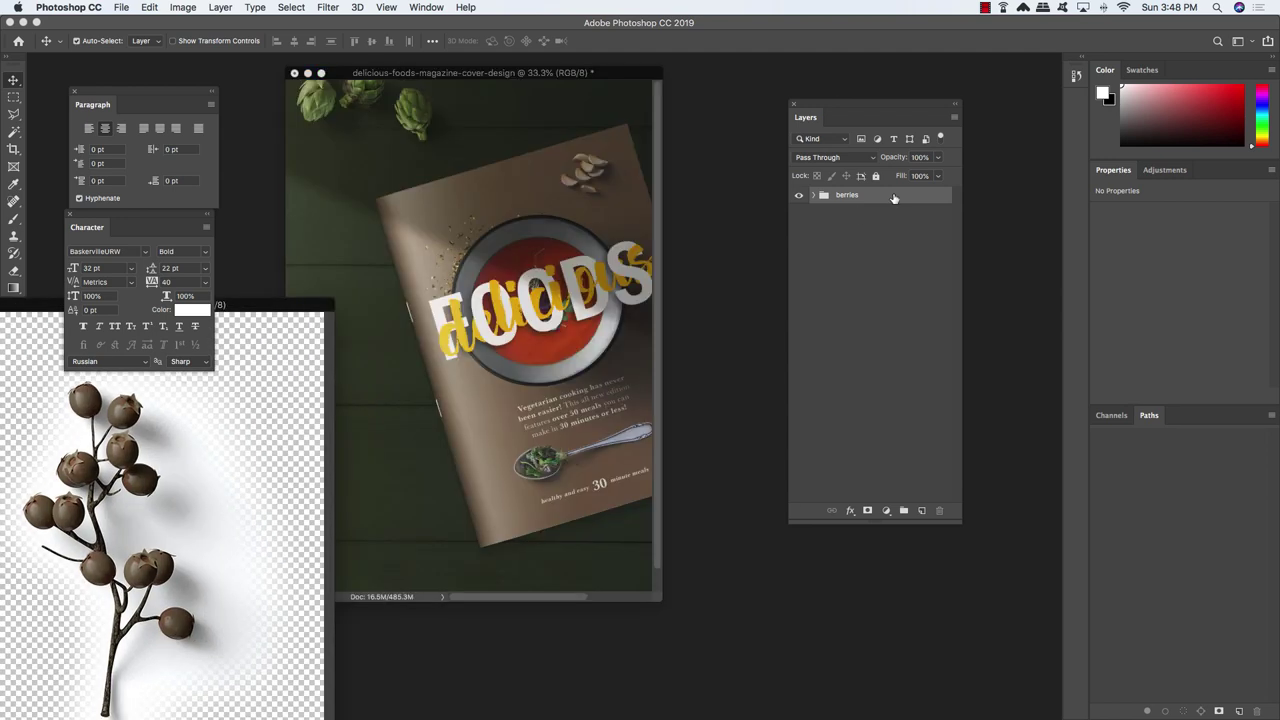
{"action": "left_click_drag", "start_coordinate": [894, 198], "coordinate": [367, 214]}
Scale the berries to about 67%, rotate them about 18° and place them beneath the artichokes, beside the magazine's upper-left corner
{"action": "key", "text": "ctrl+t"}
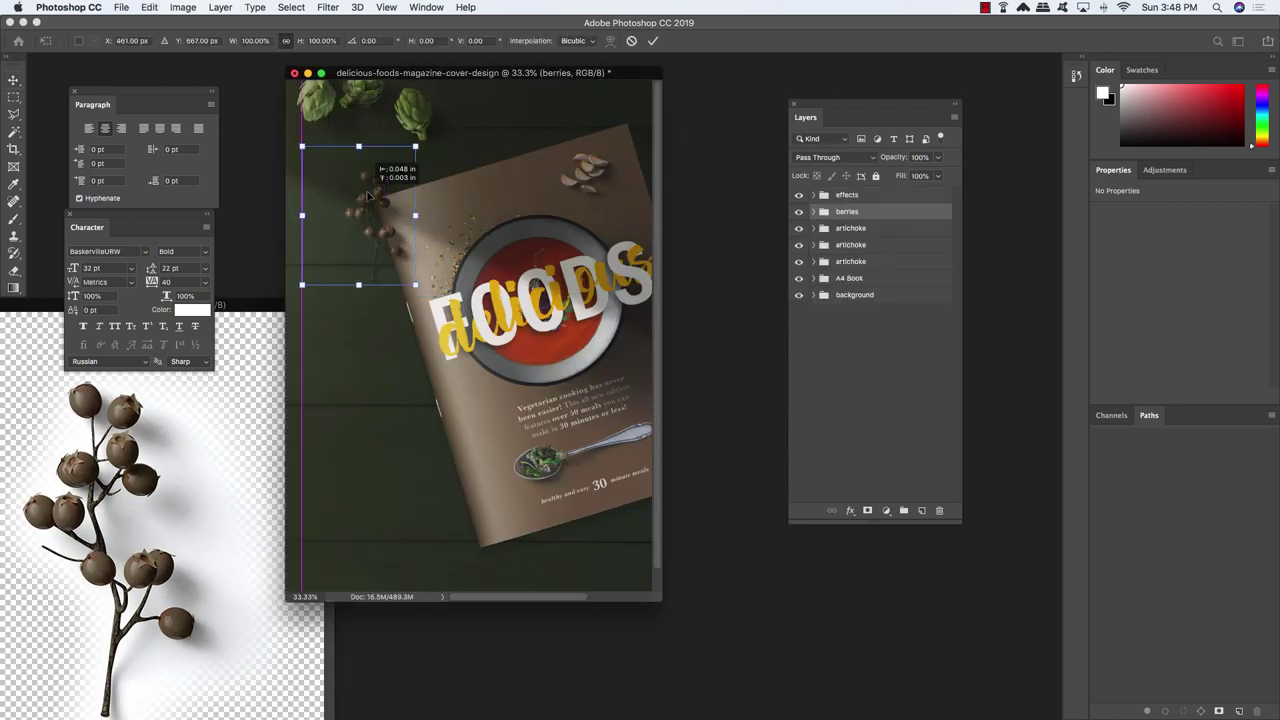
{"action": "left_click_drag", "start_coordinate": [440, 150], "coordinate": [351, 188]}
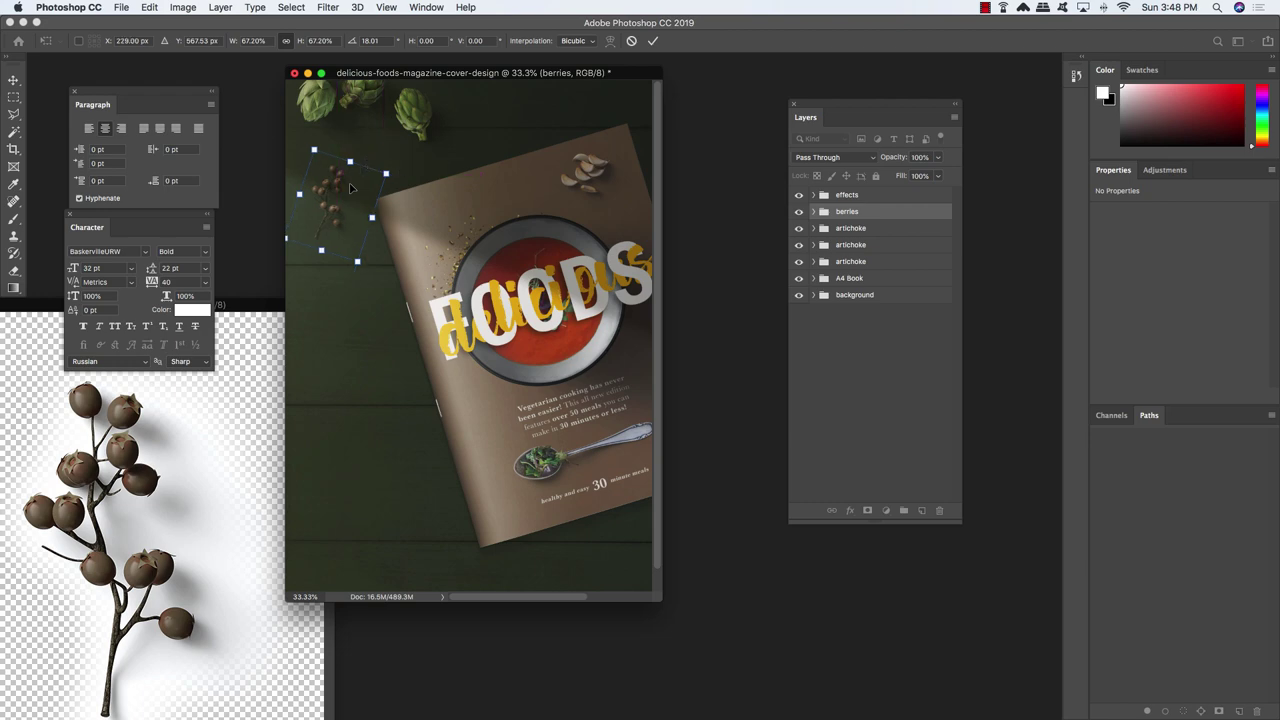
{"action": "key", "text": "Return"}
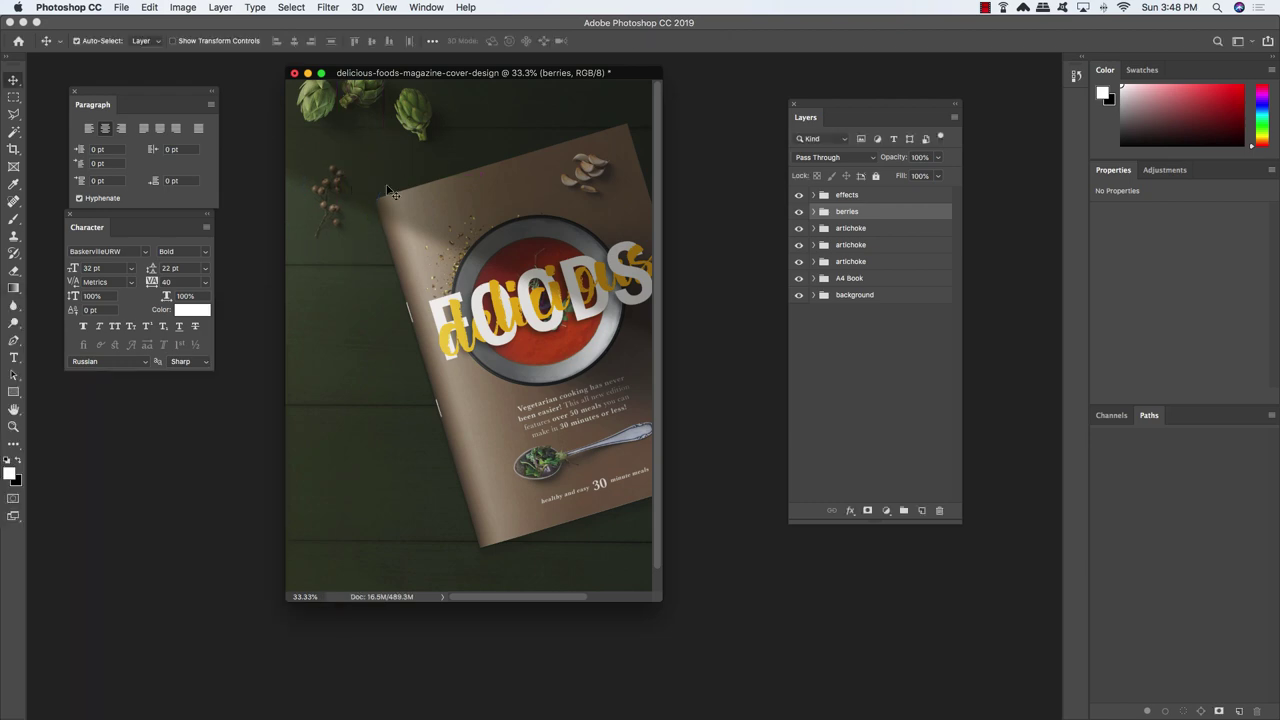
Open Asparagus.psd from the food assets folder
{"action": "left_click", "coordinate": [121, 7]}
{"action": "left_click", "coordinate": [124, 34]}
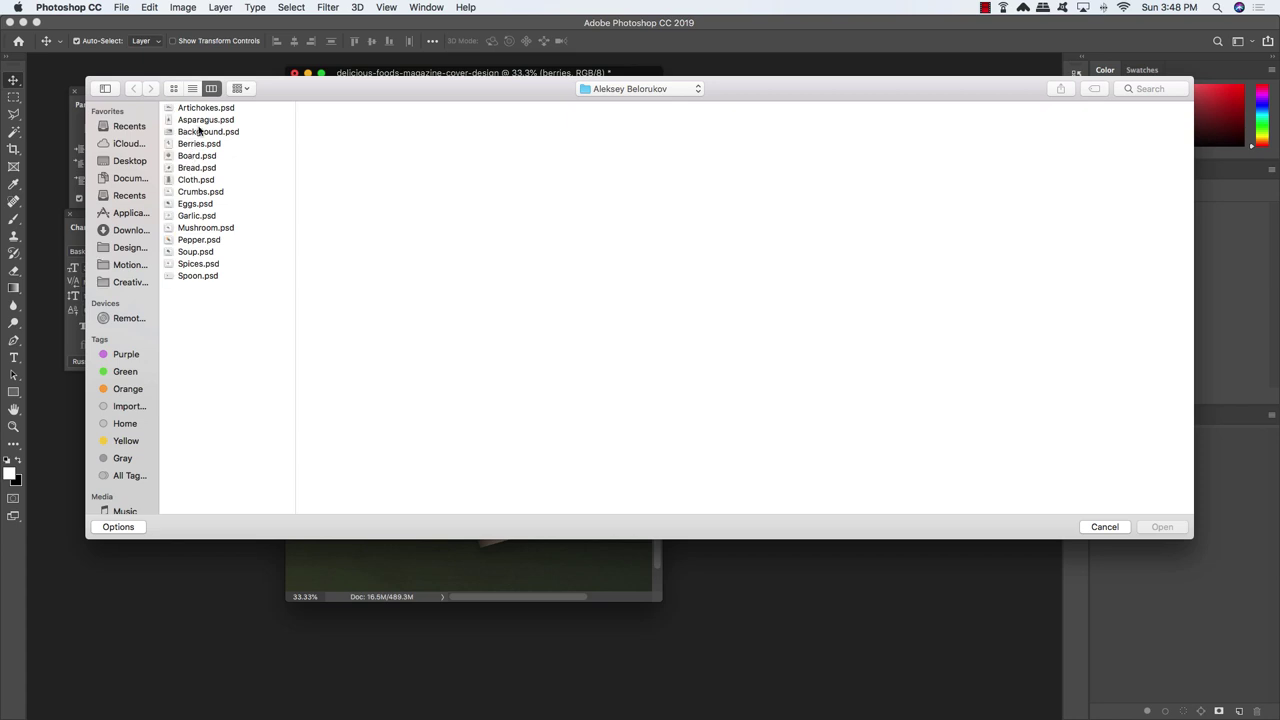
{"action": "left_click", "coordinate": [200, 120]}
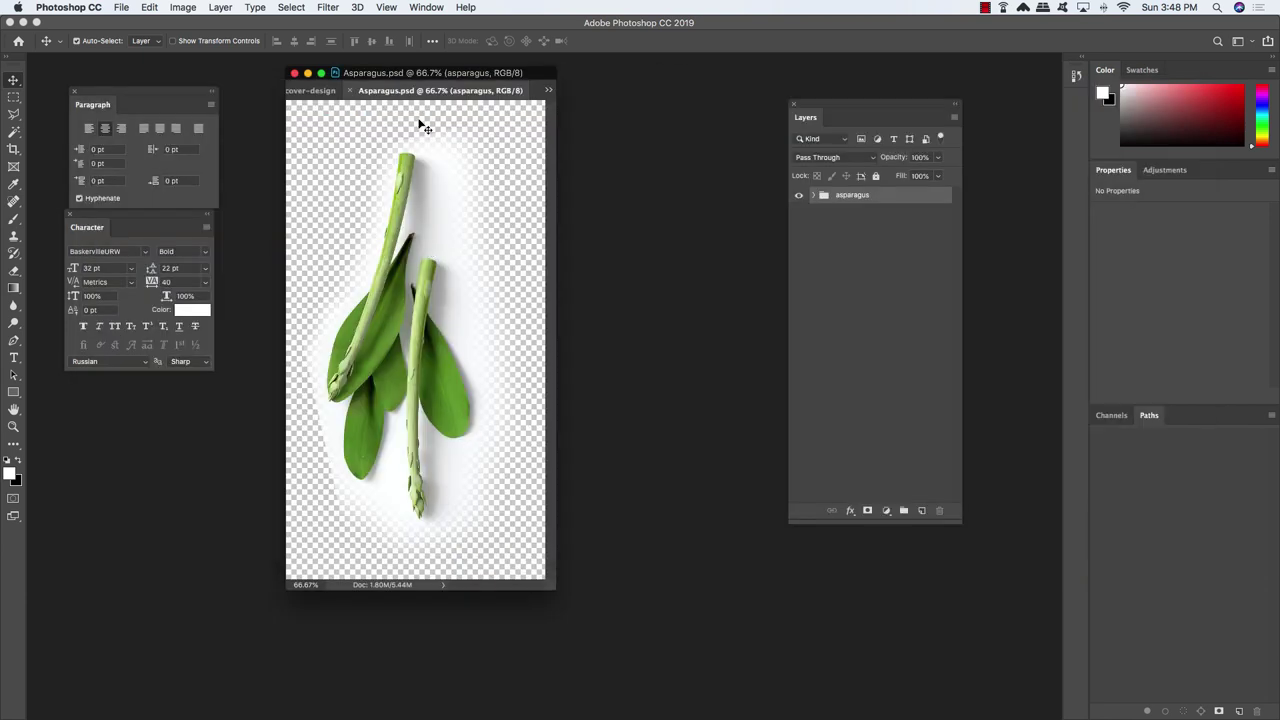
Copy the asparagus group into the mockup above the berries group, and close Asparagus.psd
{"action": "left_click_drag", "start_coordinate": [405, 92], "coordinate": [780, 295]}
{"action": "left_click_drag", "start_coordinate": [915, 198], "coordinate": [470, 250]}
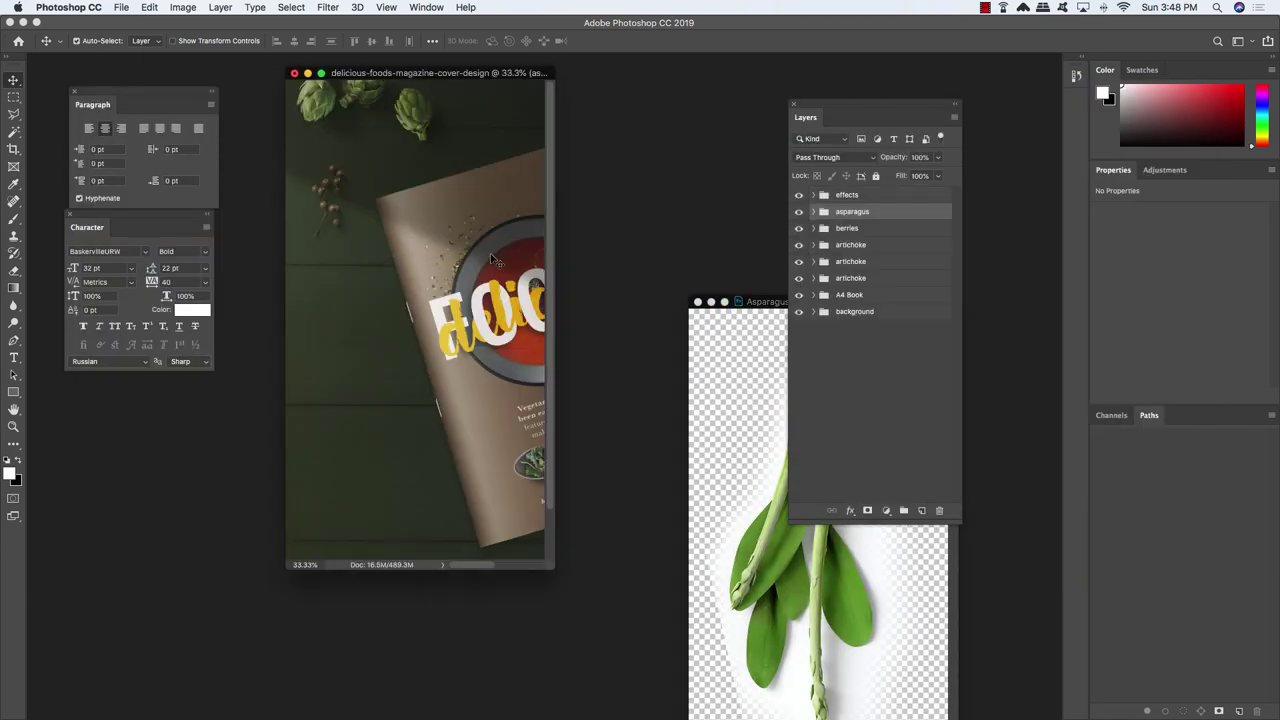
{"action": "left_click", "coordinate": [697, 302]}
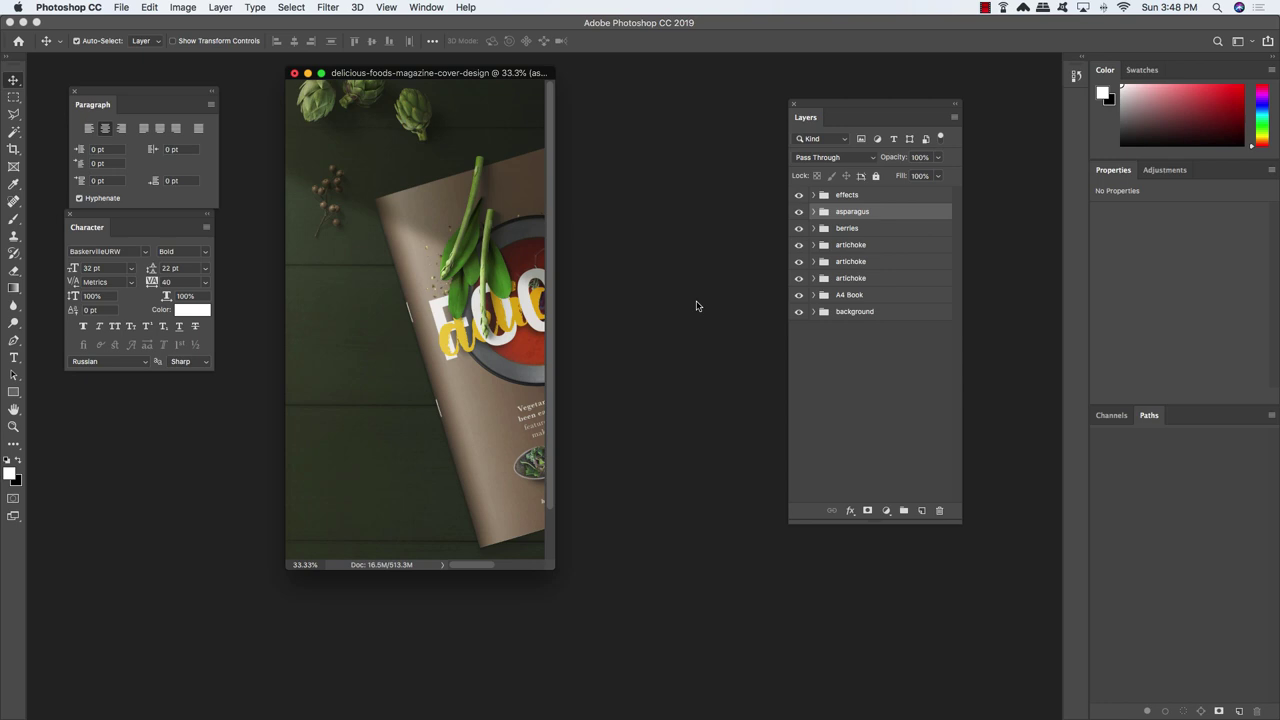
Move the asparagus onto the dark wood to the right of the magazine and flip it vertically
{"action": "key", "text": "f"}
{"action": "key", "text": "super+t"}
{"action": "key", "text": "super+plus"}
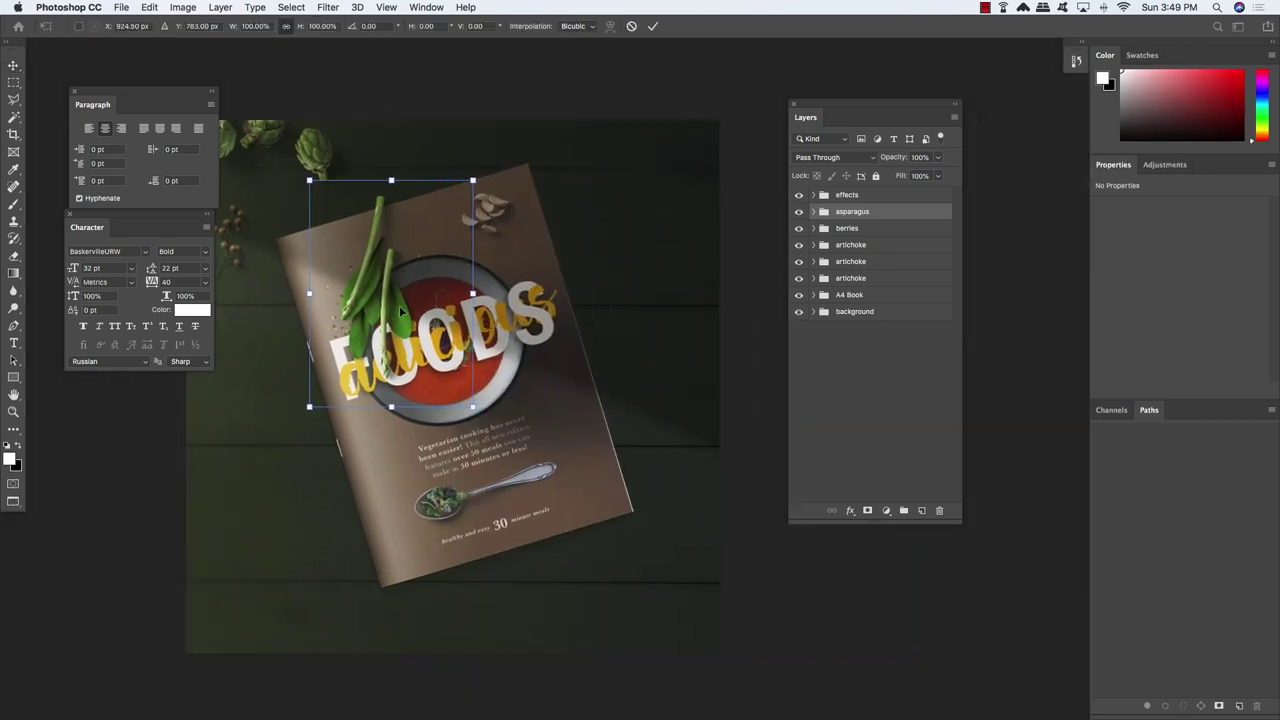
{"action": "left_click_drag", "start_coordinate": [399, 305], "coordinate": [679, 385]}
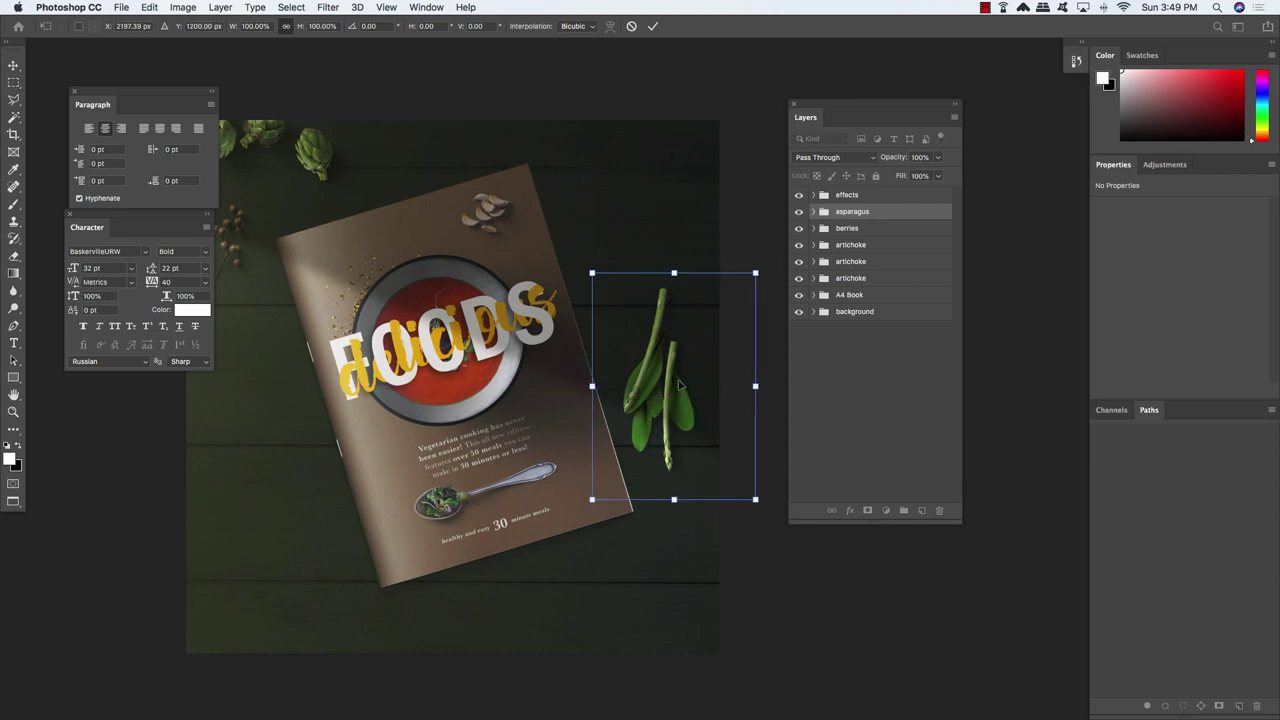
{"action": "right_click", "coordinate": [655, 331]}
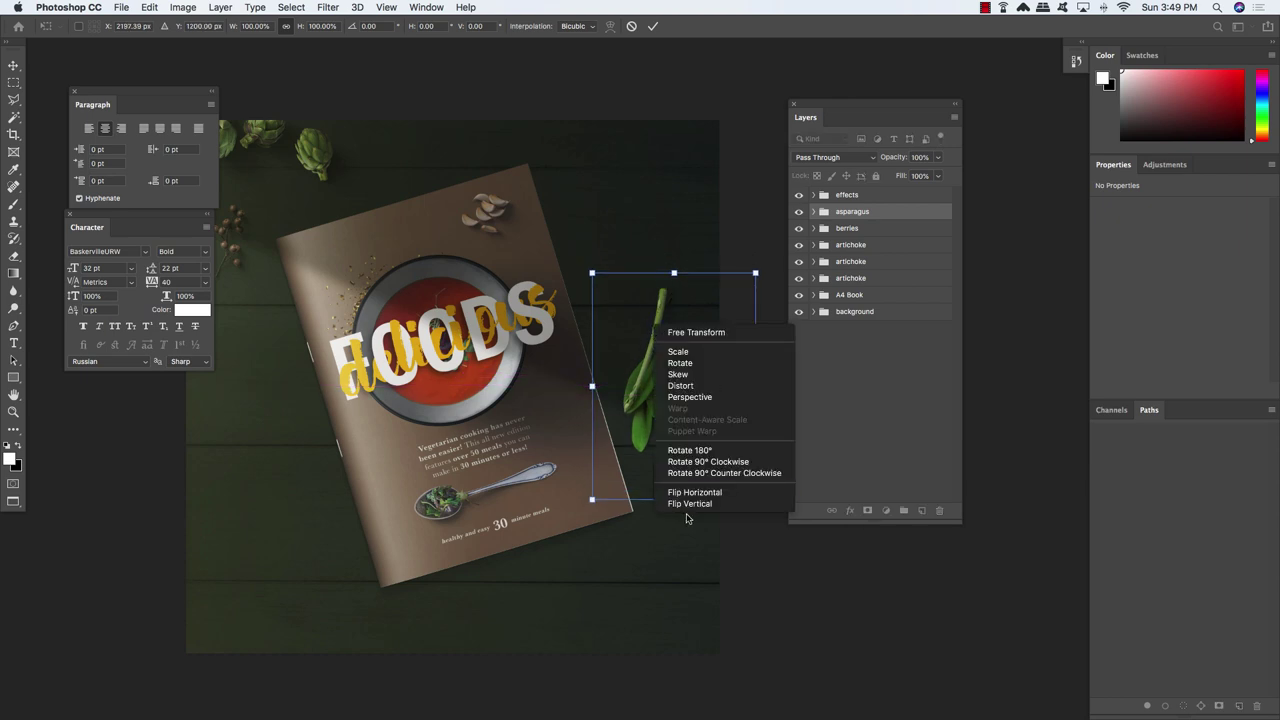
{"action": "left_click", "coordinate": [690, 504]}
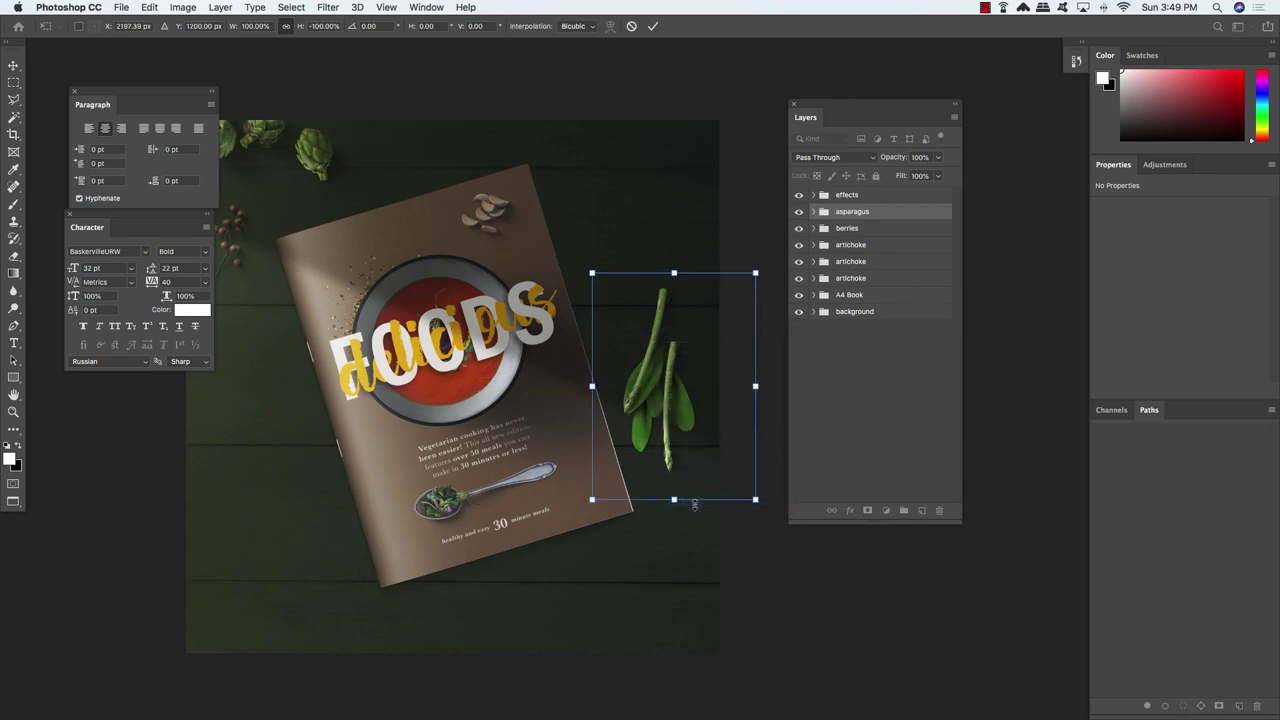
Rotate the asparagus slightly clockwise and position it partly cropped by the mockup's right edge
{"action": "left_click_drag", "start_coordinate": [680, 350], "coordinate": [695, 342]}
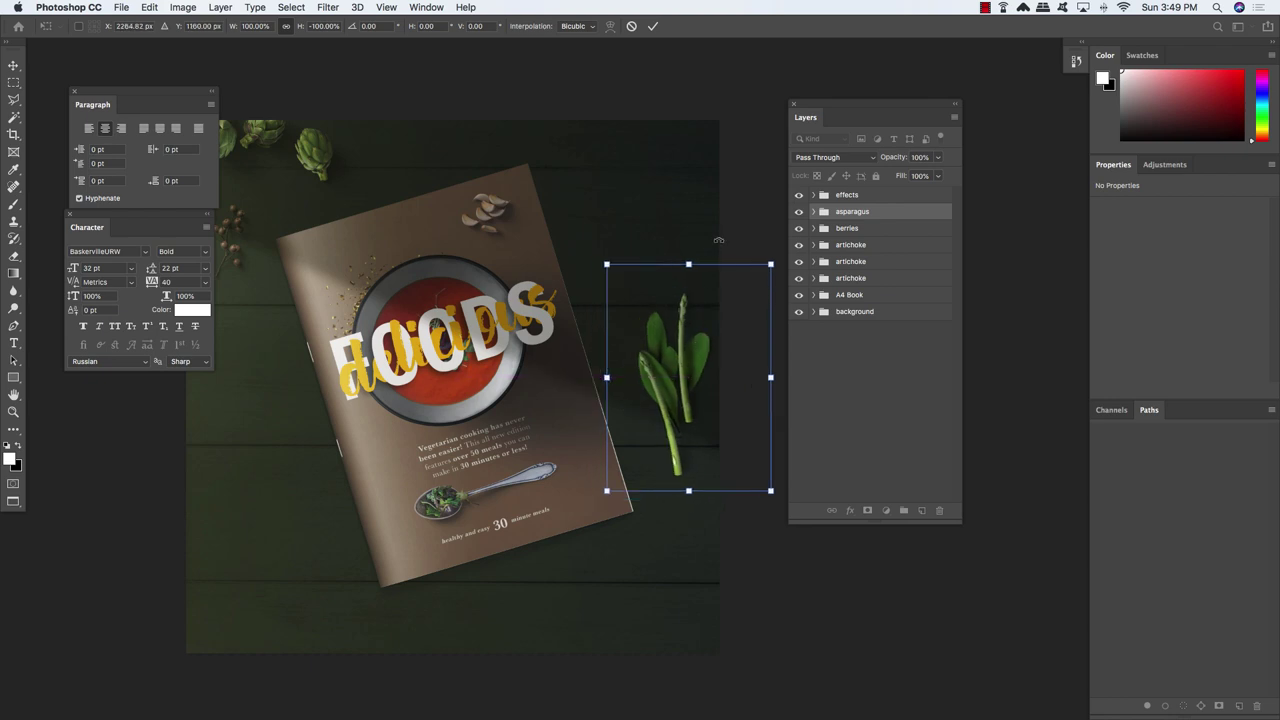
{"action": "mouse_move", "coordinate": [731, 241]}
{"action": "left_mouse_down"}
{"action": "mouse_move", "coordinate": [750, 222]}
{"action": "mouse_move", "coordinate": [752, 245]}
{"action": "left_mouse_up"}
{"action": "left_click_drag", "start_coordinate": [698, 321], "coordinate": [711, 314]}
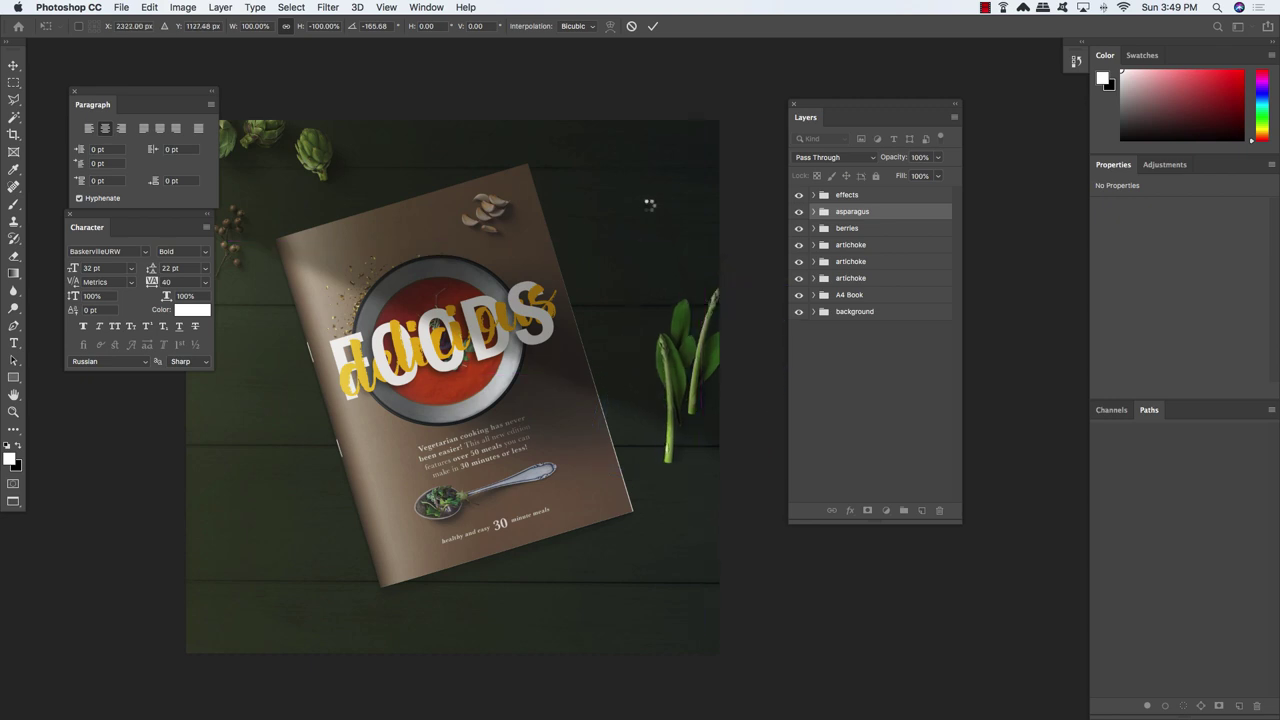
{"action": "key", "text": "Return"}
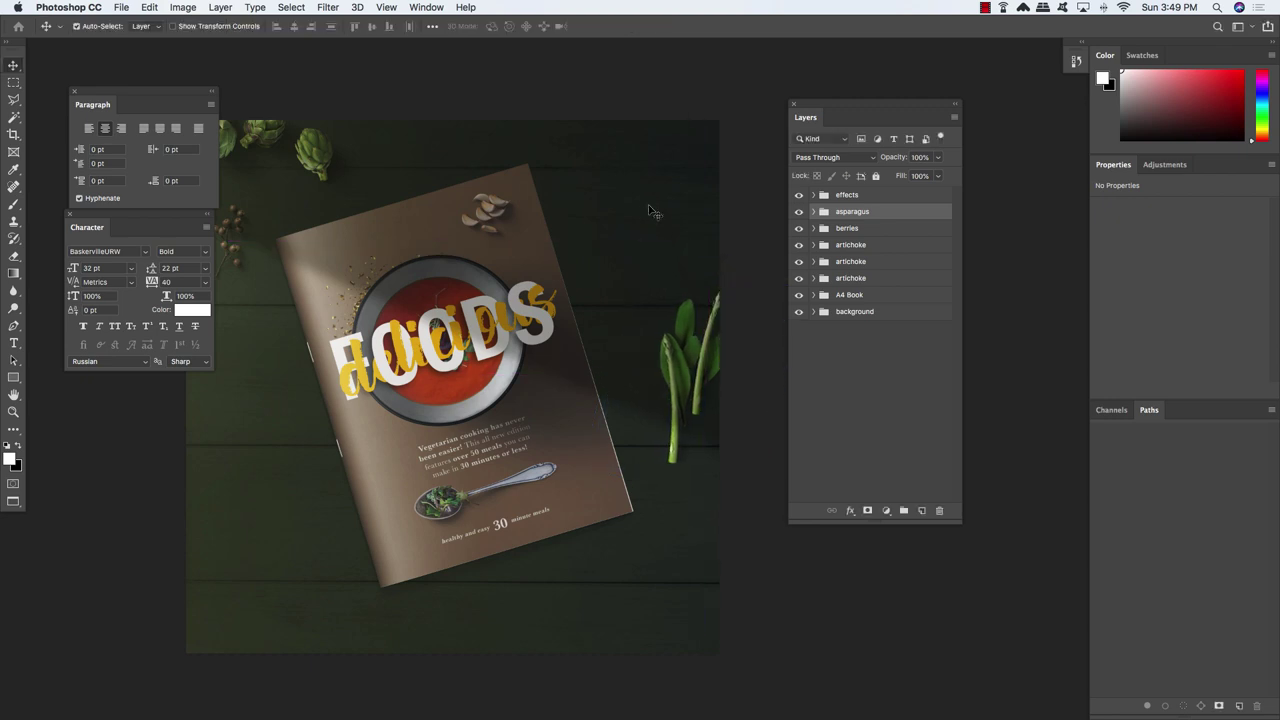
Open Board.psd from the food assets folder
{"action": "scroll", "coordinate": [500, 251], "scroll_direction": "left", "scroll_amount": 3}
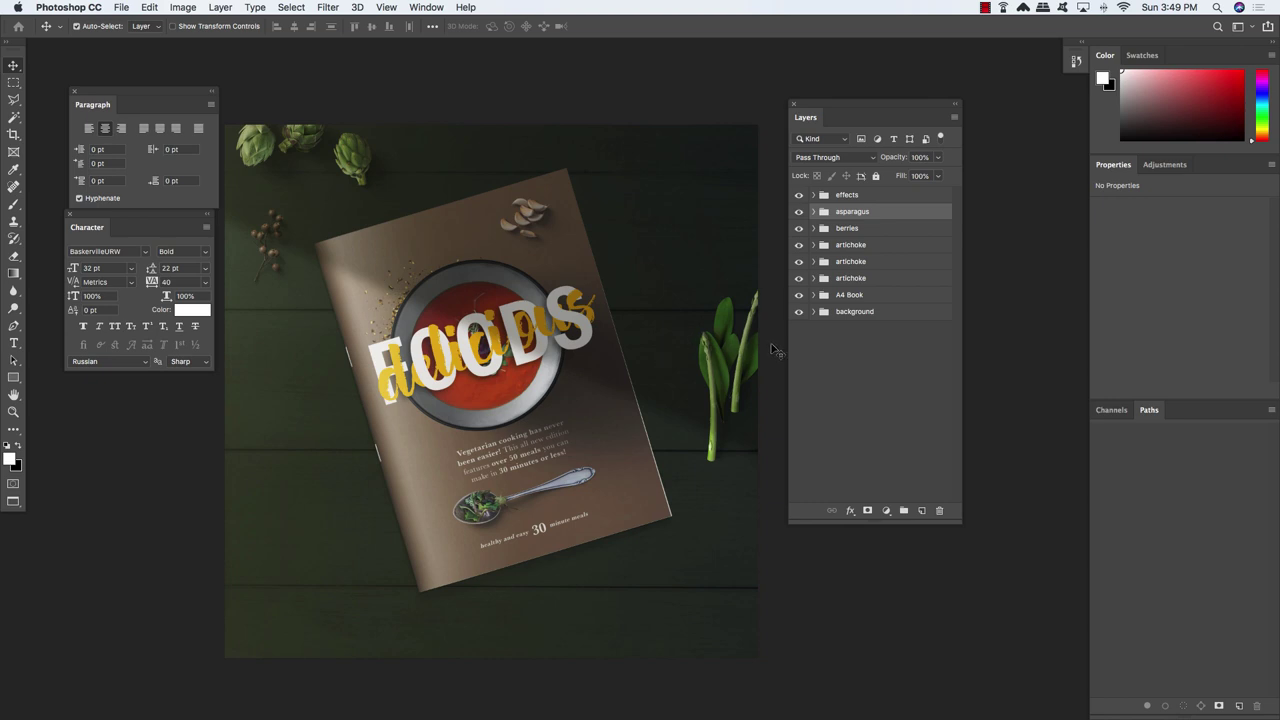
{"action": "left_click", "coordinate": [121, 7]}
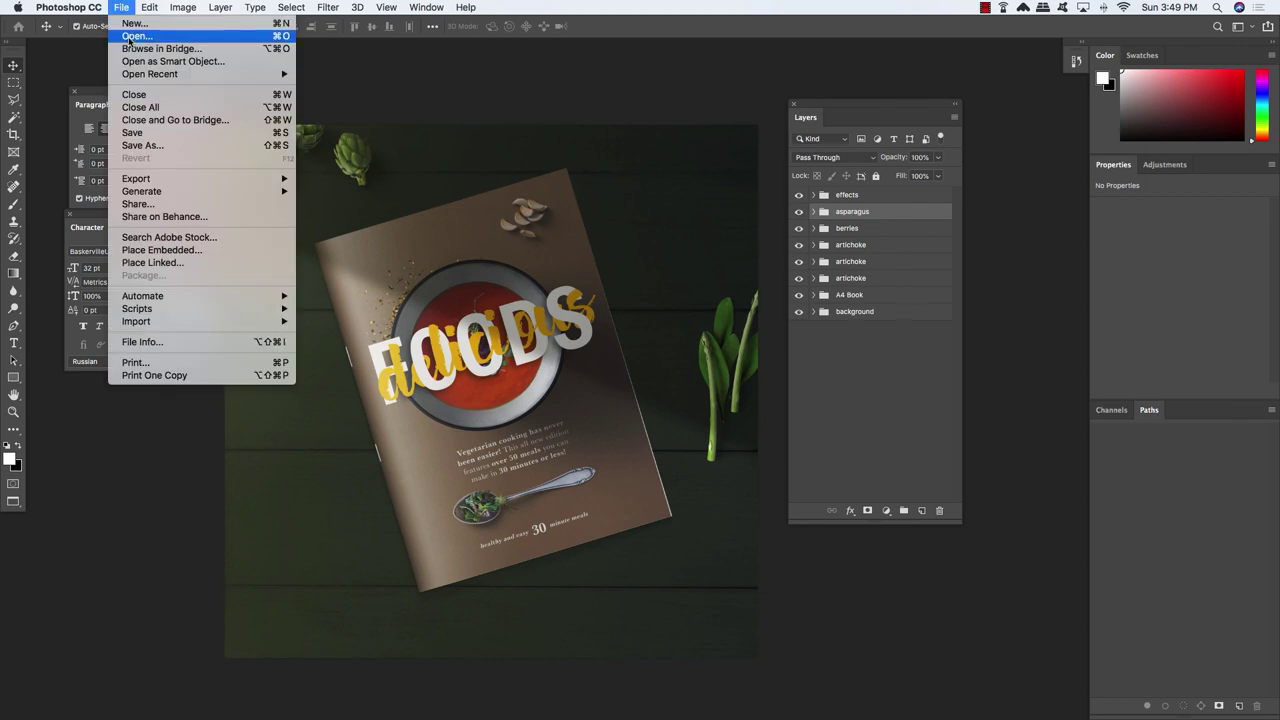
{"action": "left_click", "coordinate": [106, 64]}
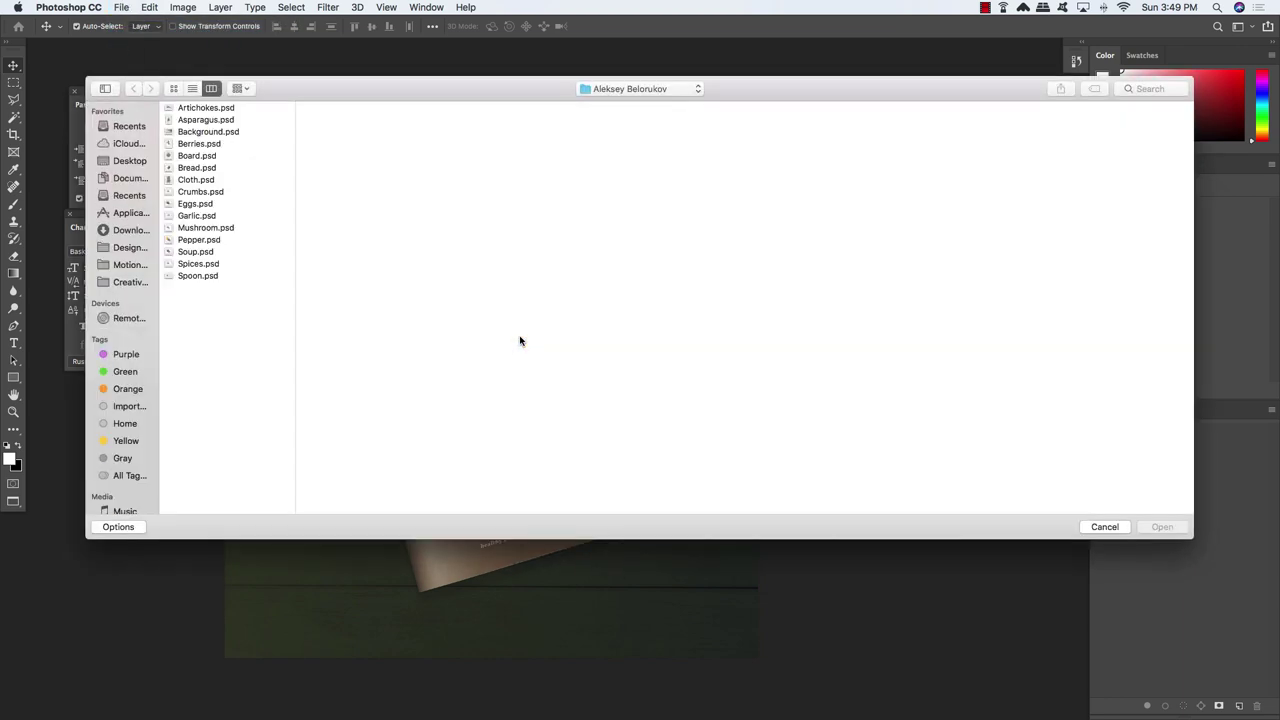
{"action": "left_click", "coordinate": [201, 157]}
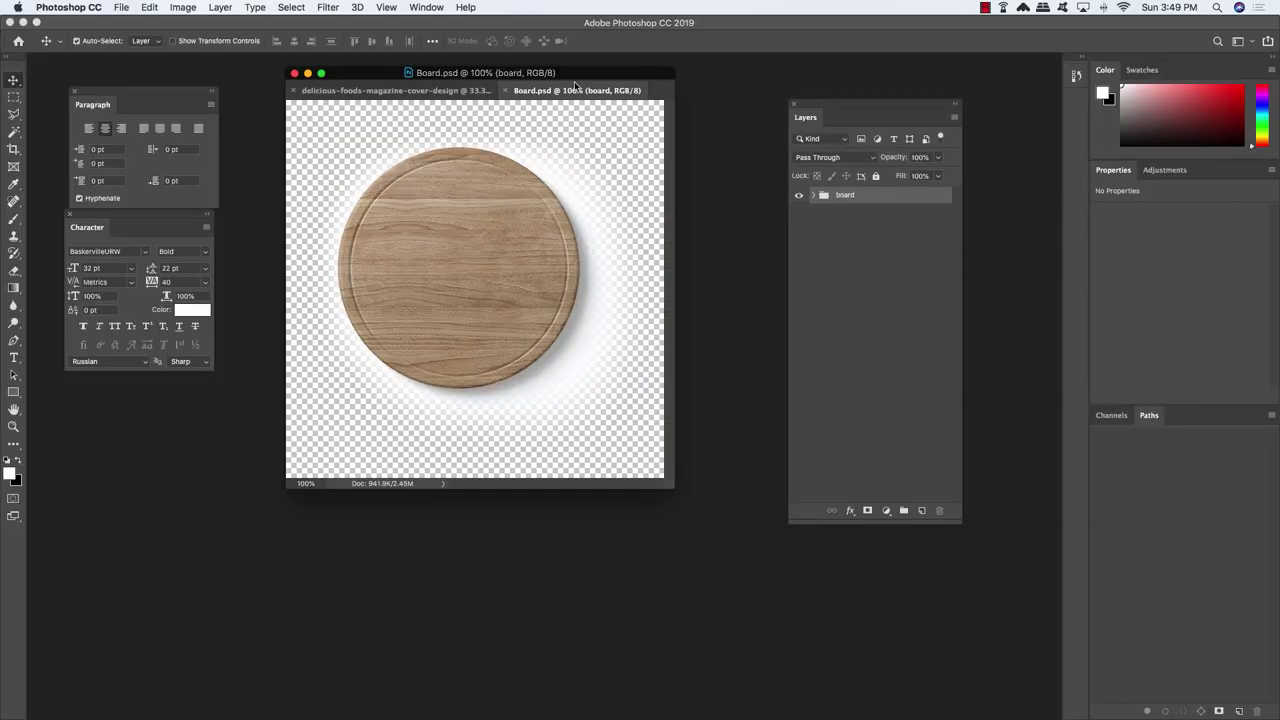
Copy the board group into the mockup above the asparagus group
{"action": "left_click_drag", "start_coordinate": [576, 86], "coordinate": [270, 332]}
{"action": "left_click_drag", "start_coordinate": [898, 196], "coordinate": [562, 268]}
{"action": "key", "text": "f"}
Enlarge the cutting board to slightly over 312% and place it partly cropped in the mockup's lower-right corner
{"action": "key", "text": "super+t"}
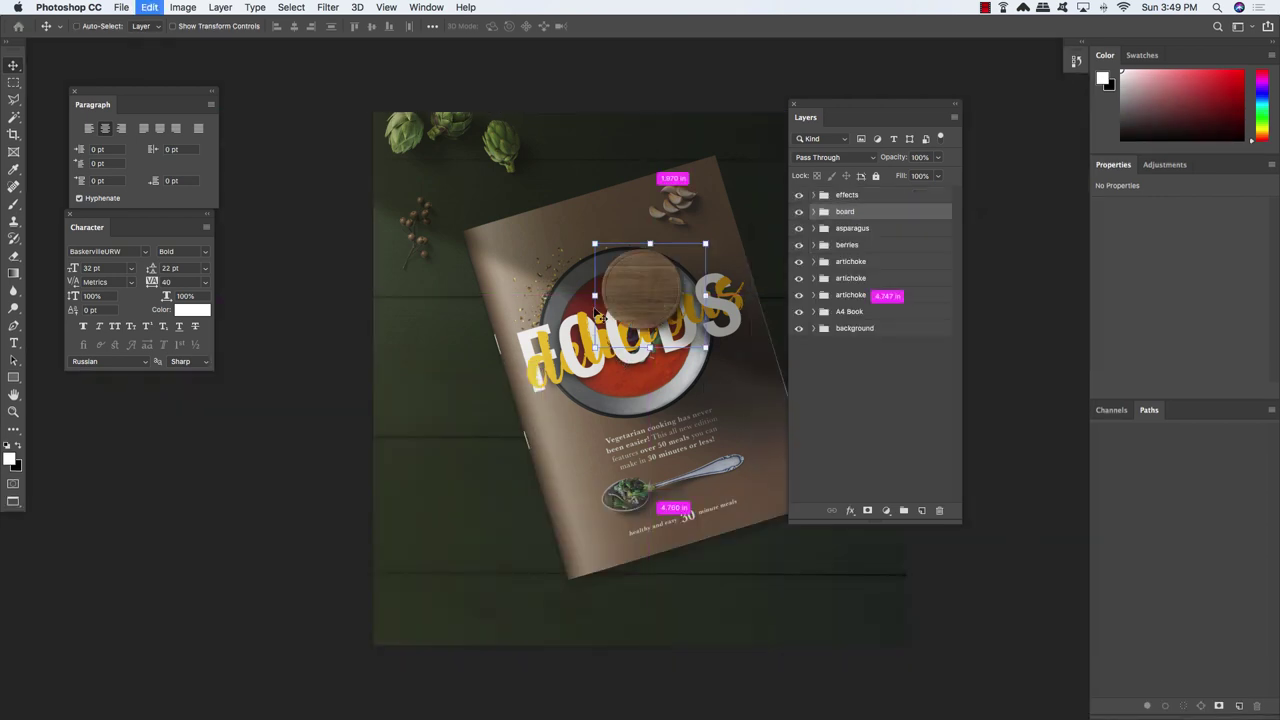
{"action": "left_click_drag", "start_coordinate": [597, 314], "coordinate": [393, 268]}
{"action": "left_click_drag", "start_coordinate": [444, 233], "coordinate": [657, 570]}
{"action": "left_click_drag", "start_coordinate": [603, 535], "coordinate": [485, 424]}
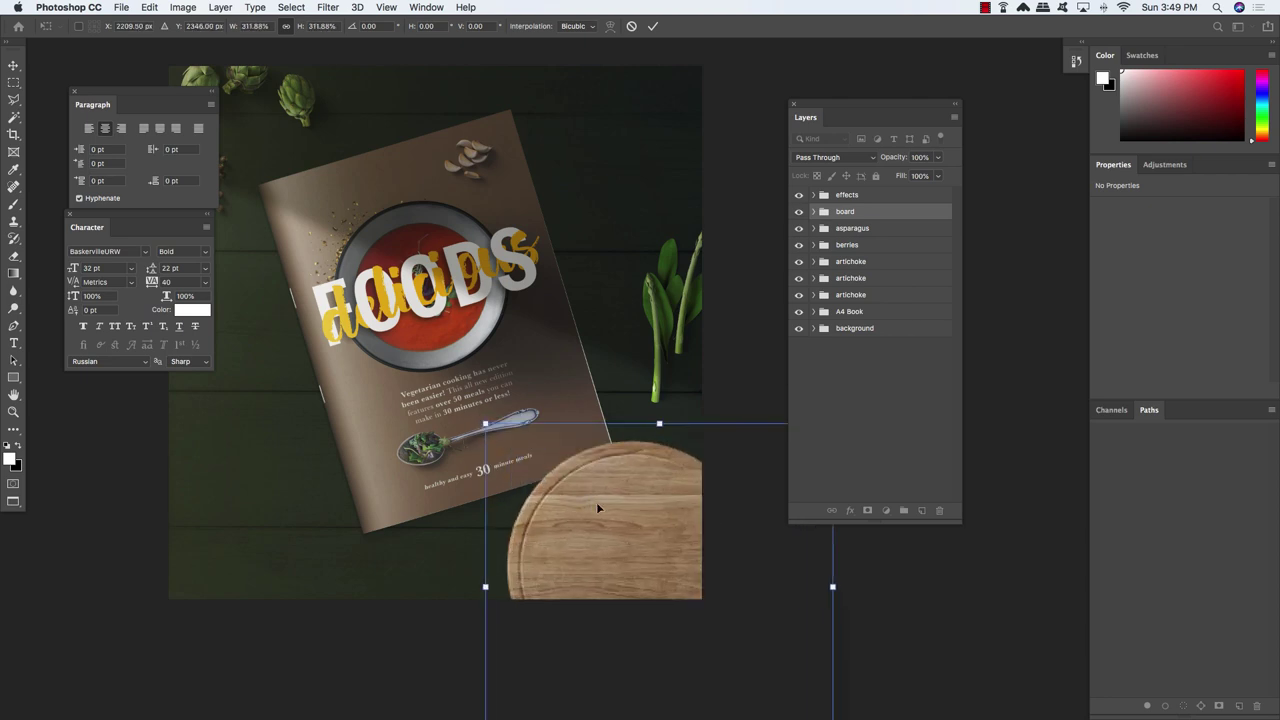
{"action": "left_click_drag", "start_coordinate": [597, 509], "coordinate": [674, 564]}
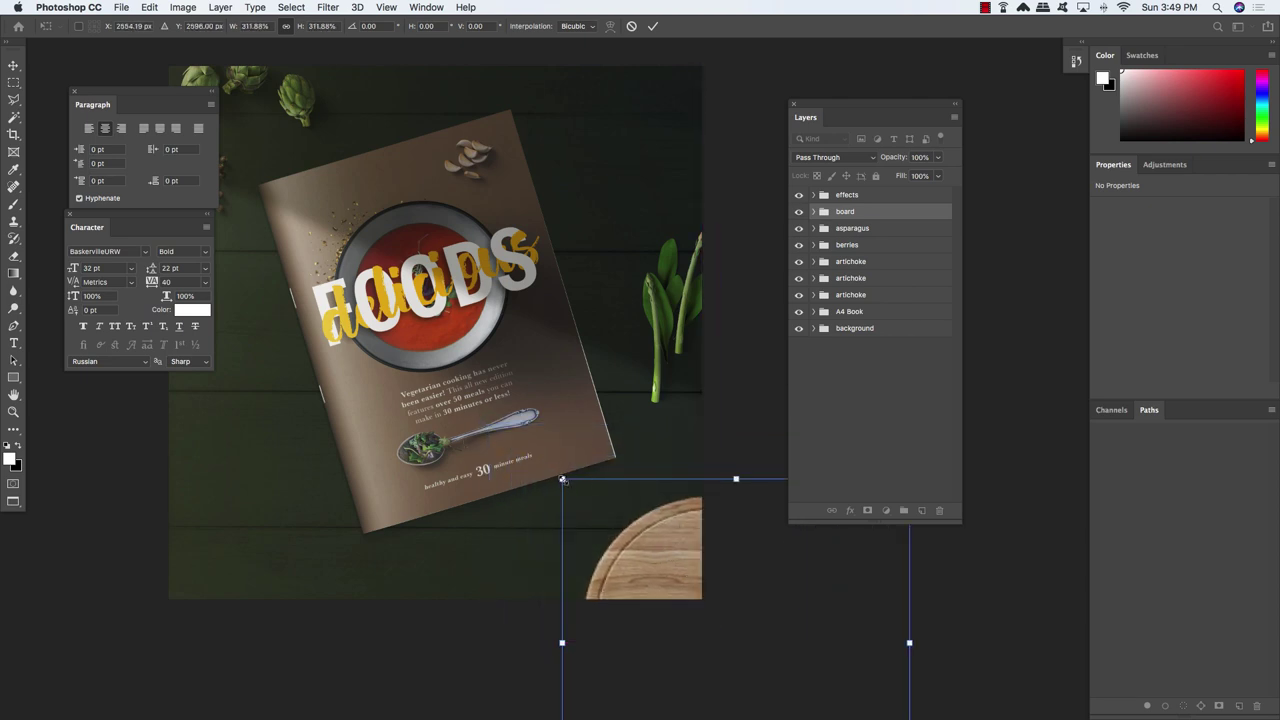
{"action": "left_click_drag", "start_coordinate": [559, 476], "coordinate": [550, 467]}
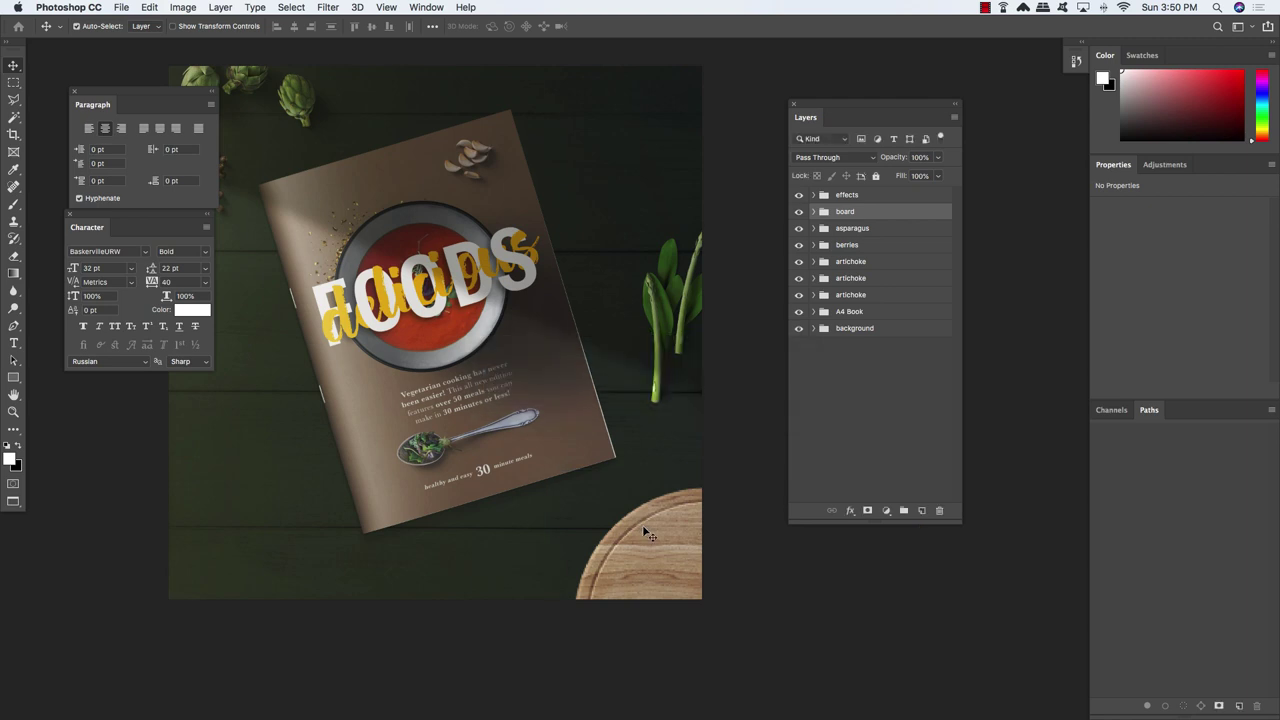
Open Bread.psd from the food assets folder
{"action": "key", "text": "super+s"}
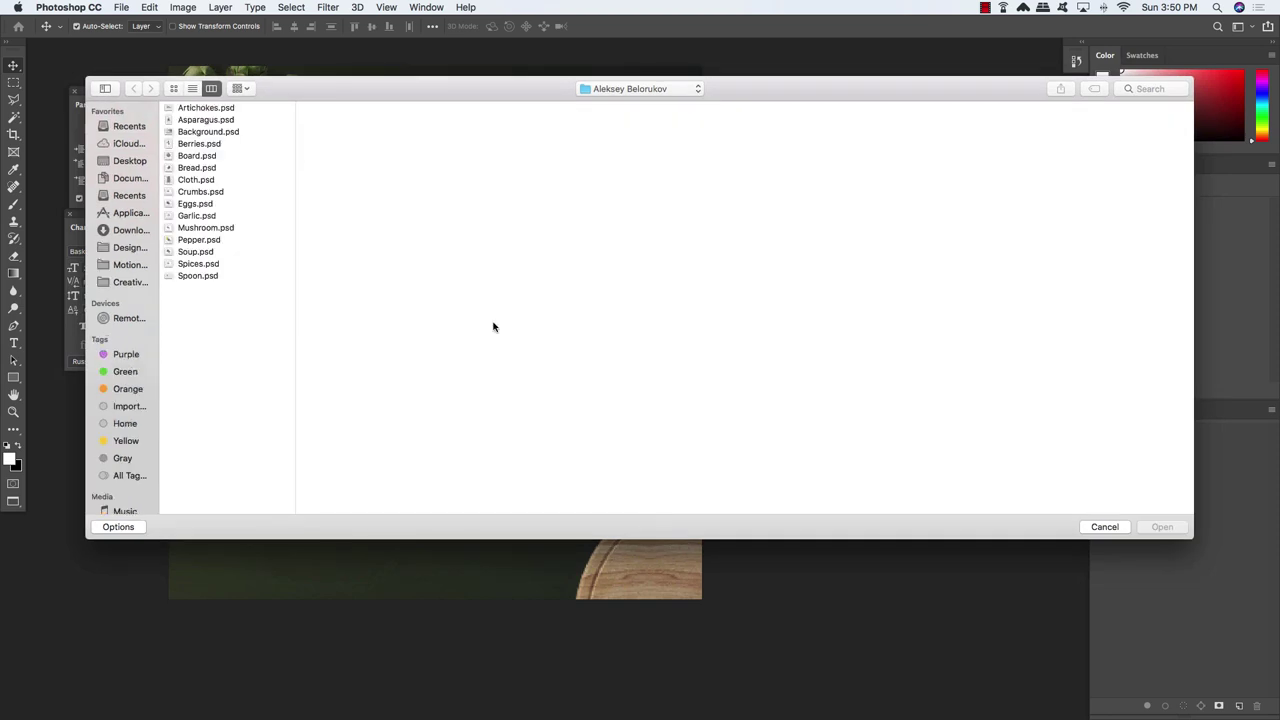
{"action": "left_click", "coordinate": [190, 157]}
{"action": "left_click", "coordinate": [196, 170]}
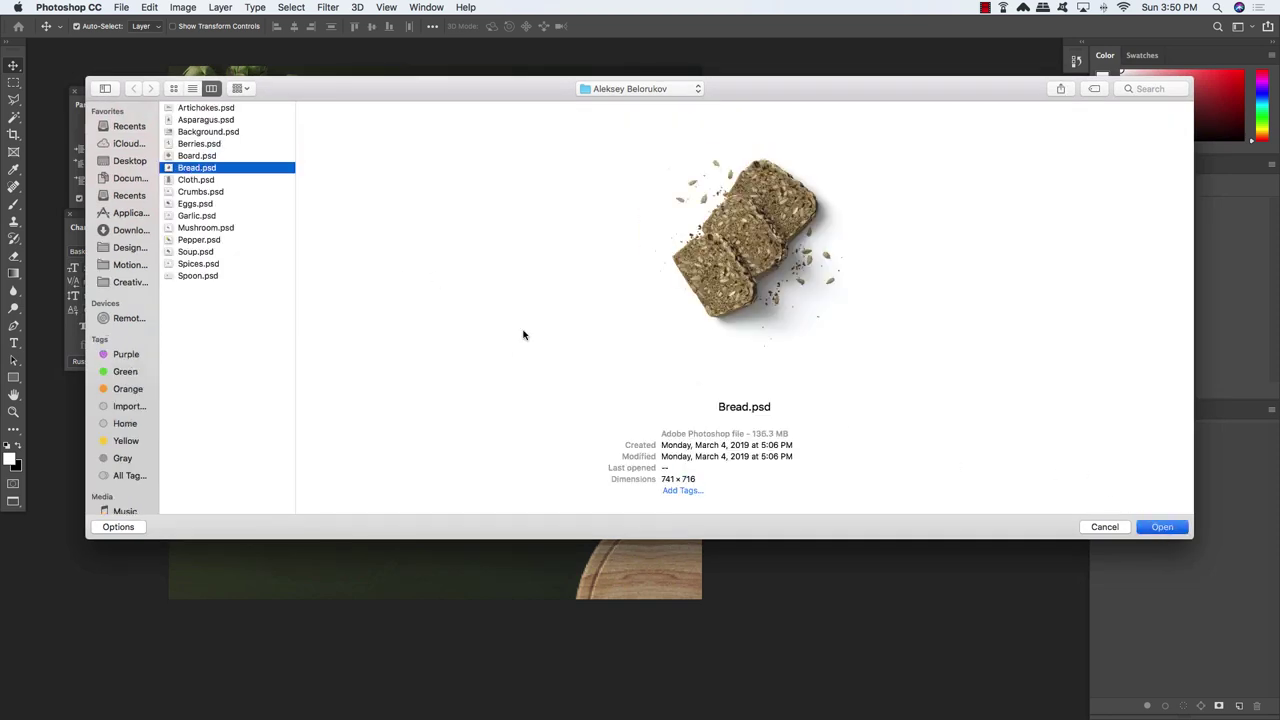
{"action": "key", "text": "Return"}
Copy the bread, crumbs copy and crumbs groups into the mockup above the board group, and close Bread.psd and Board.psd
{"action": "left_click_drag", "start_coordinate": [603, 95], "coordinate": [754, 450]}
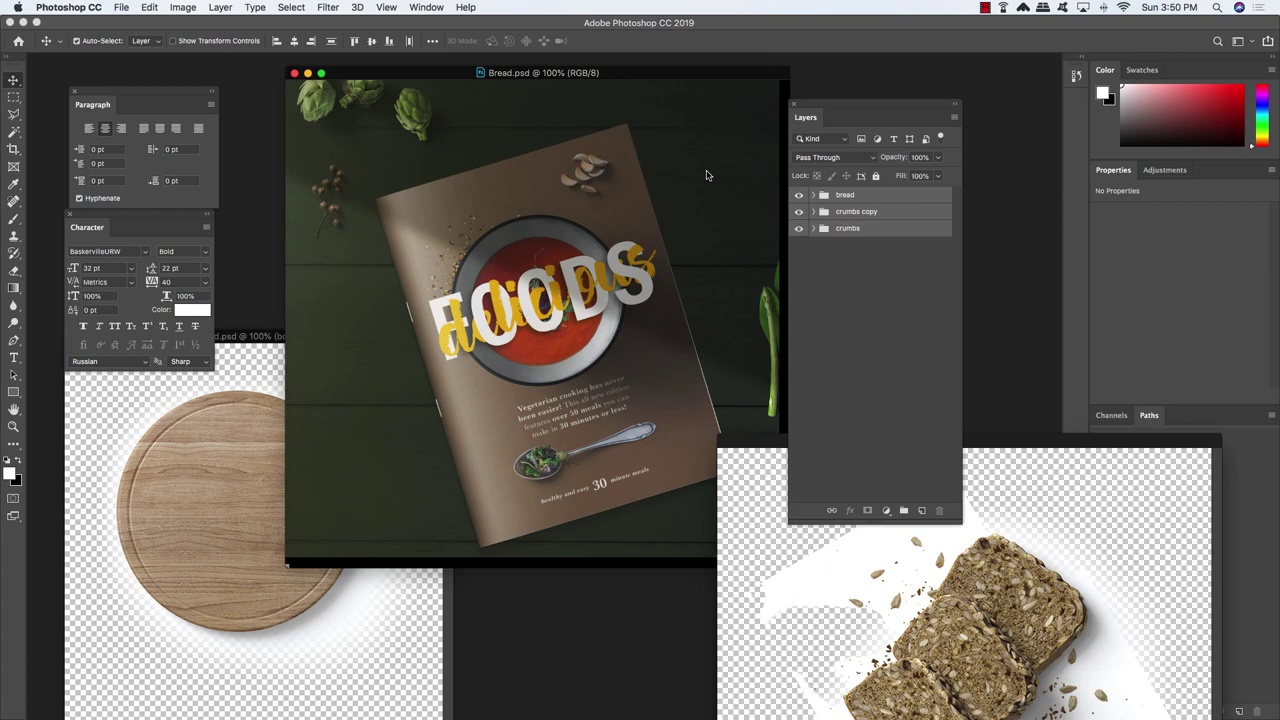
{"action": "left_click_drag", "start_coordinate": [706, 175], "coordinate": [700, 160]}
{"action": "left_click", "coordinate": [725, 441]}
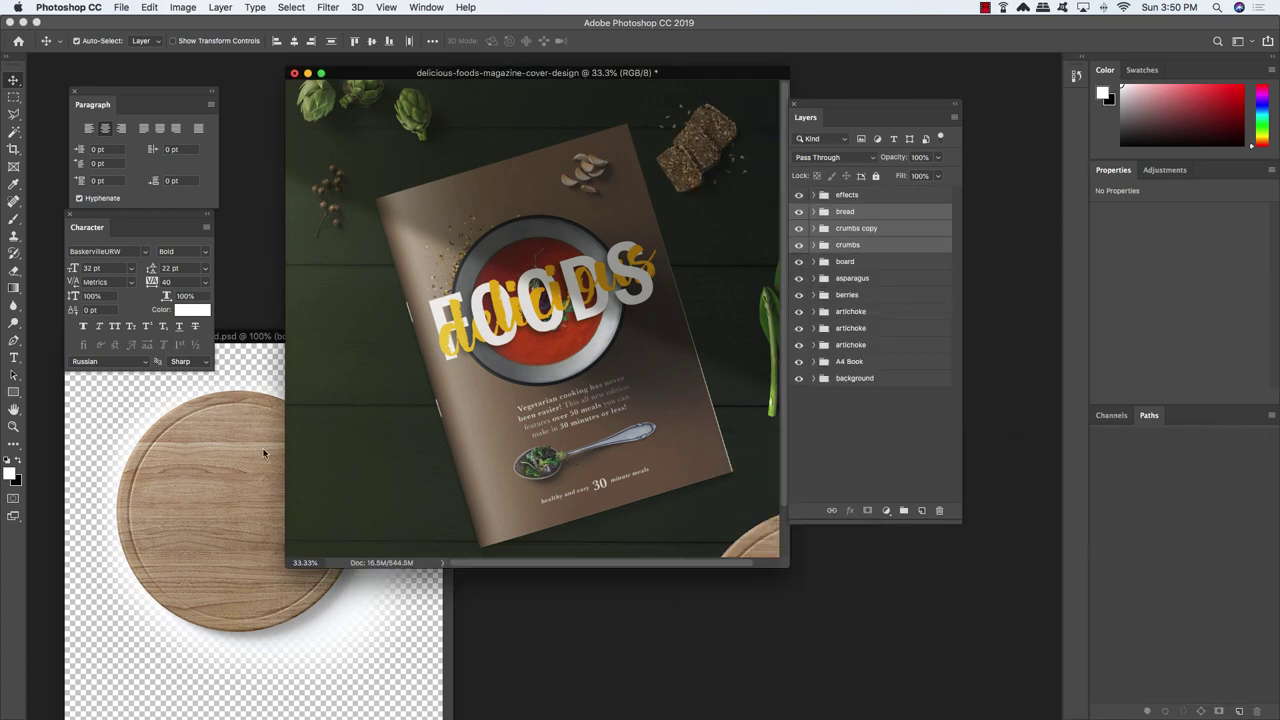
{"action": "left_click", "coordinate": [202, 447]}
{"action": "left_click_drag", "start_coordinate": [295, 338], "coordinate": [584, 367]}
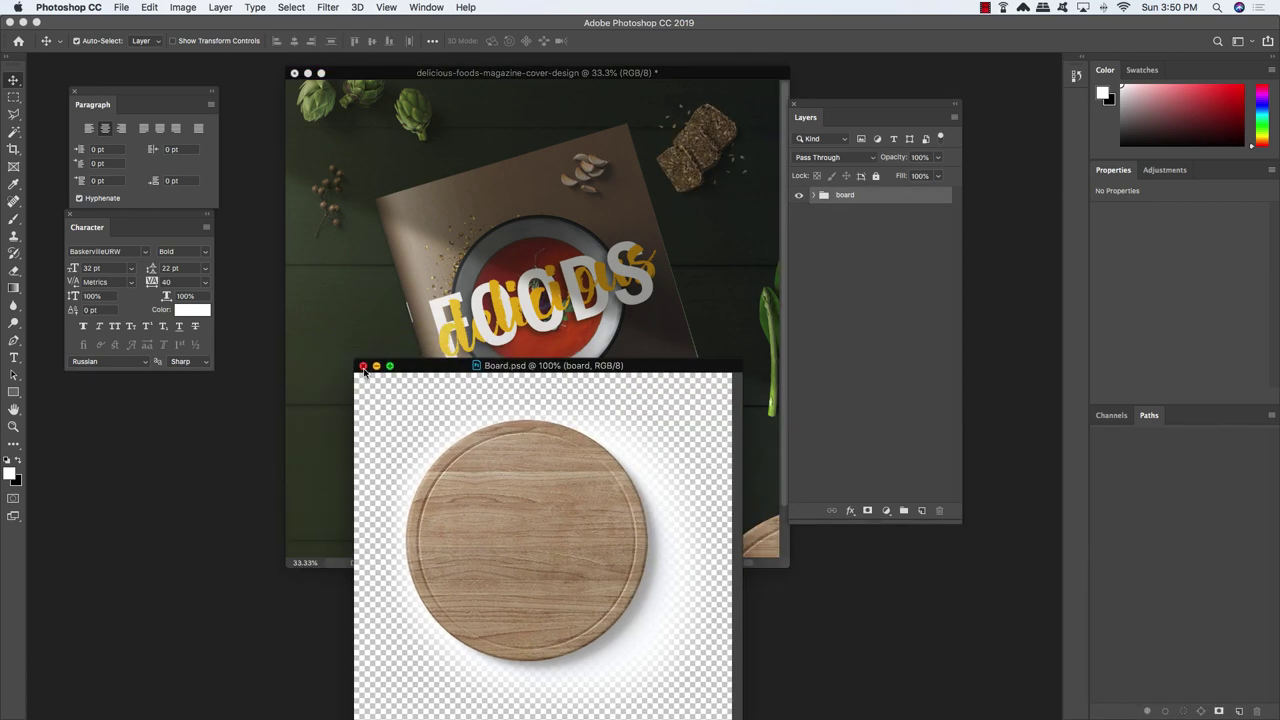
{"action": "key", "text": "super+w"}
Move the bread and crumbs to the mockup's upper-right corner and scale them to about 162%
{"action": "key", "text": "f"}
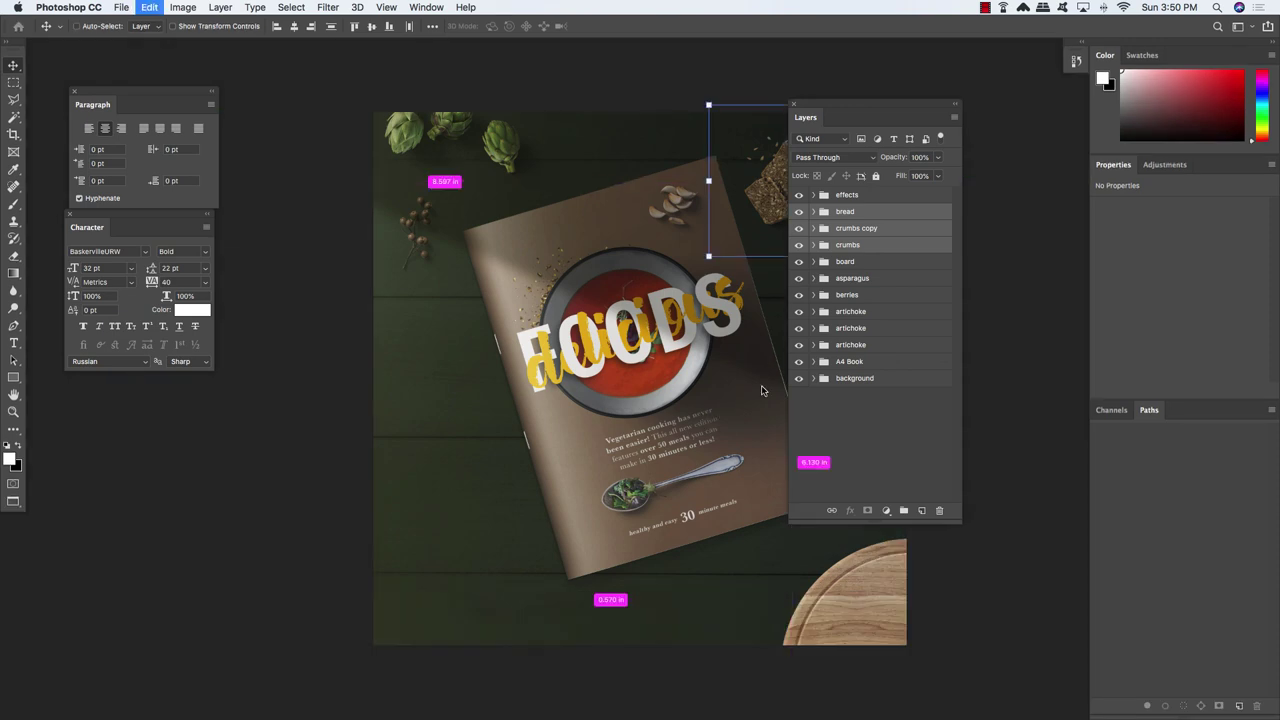
{"action": "key", "text": "ctrl+t"}
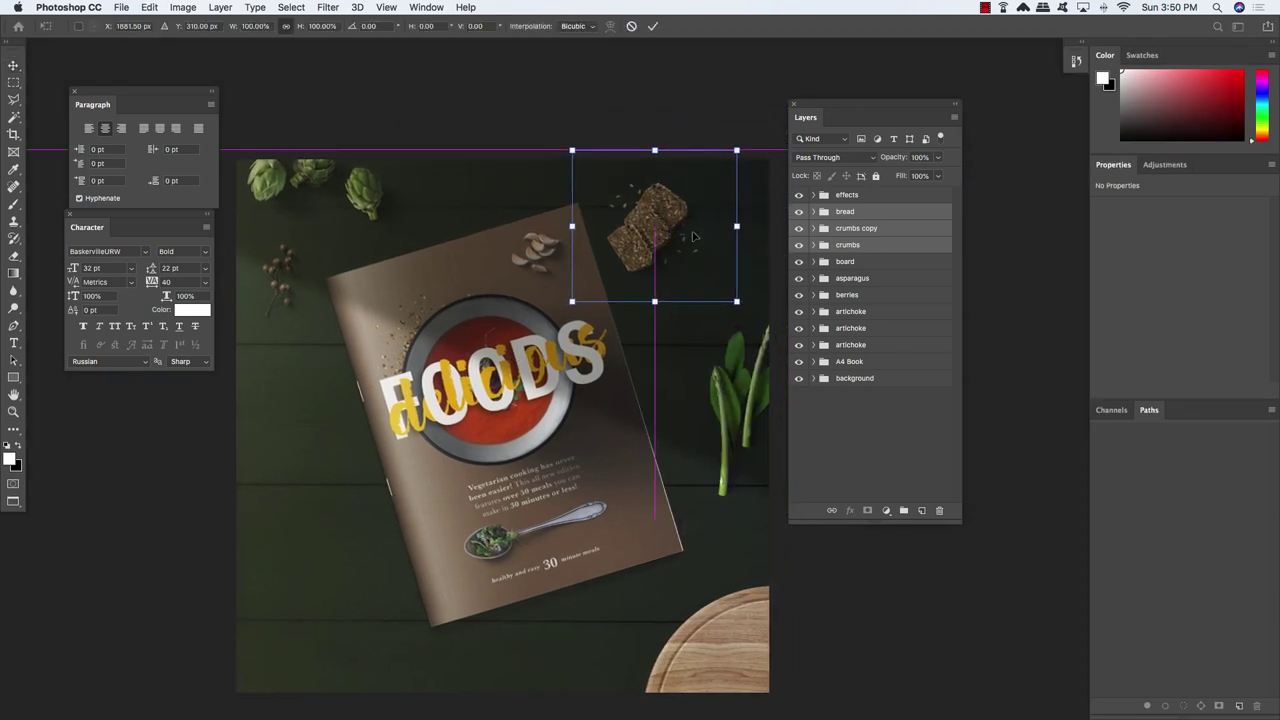
{"action": "left_click_drag", "start_coordinate": [693, 237], "coordinate": [732, 219]}
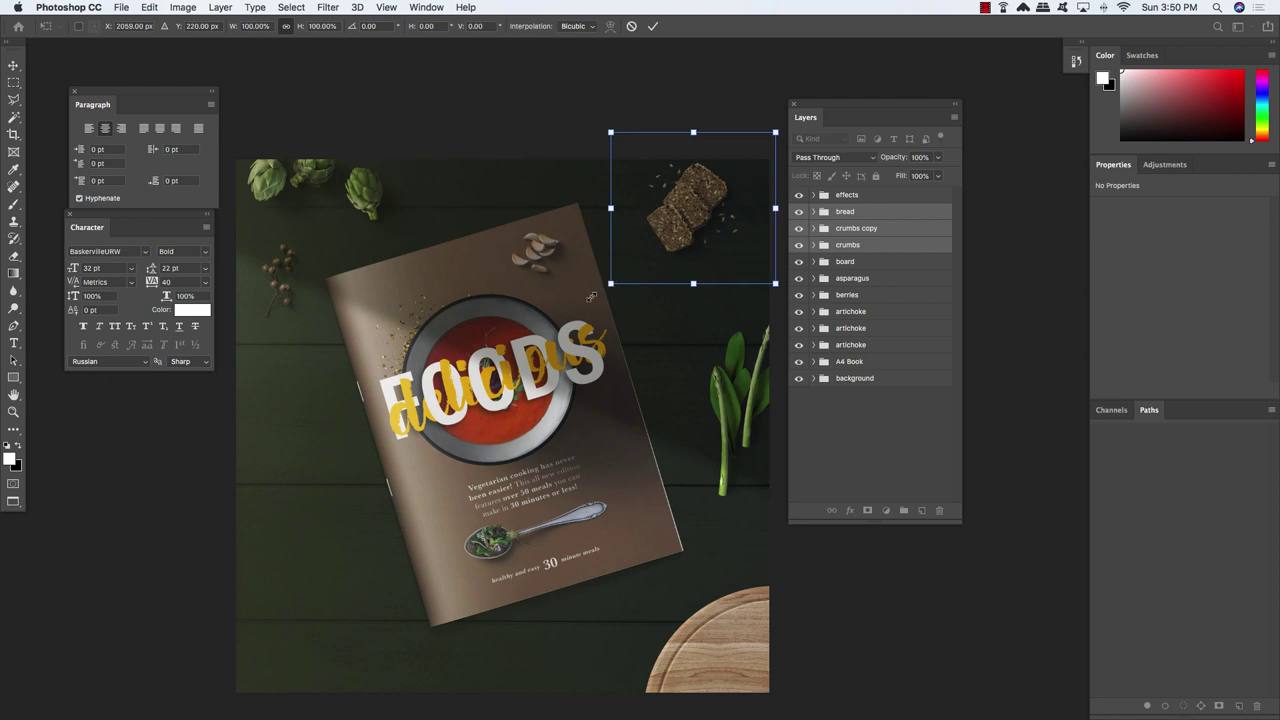
{"action": "left_click_drag", "start_coordinate": [612, 284], "coordinate": [558, 317]}
{"action": "scroll", "coordinate": [605, 297], "scroll_direction": "down", "scroll_amount": 2}
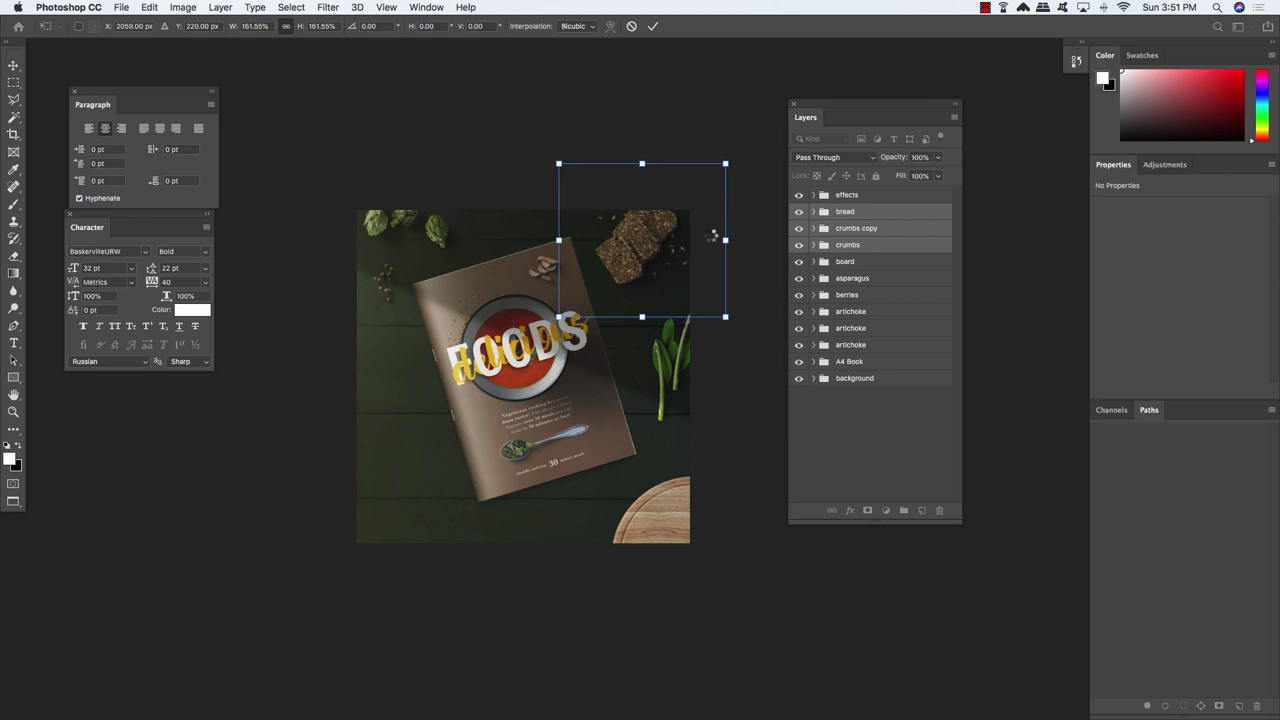
{"action": "key", "text": "Return"}
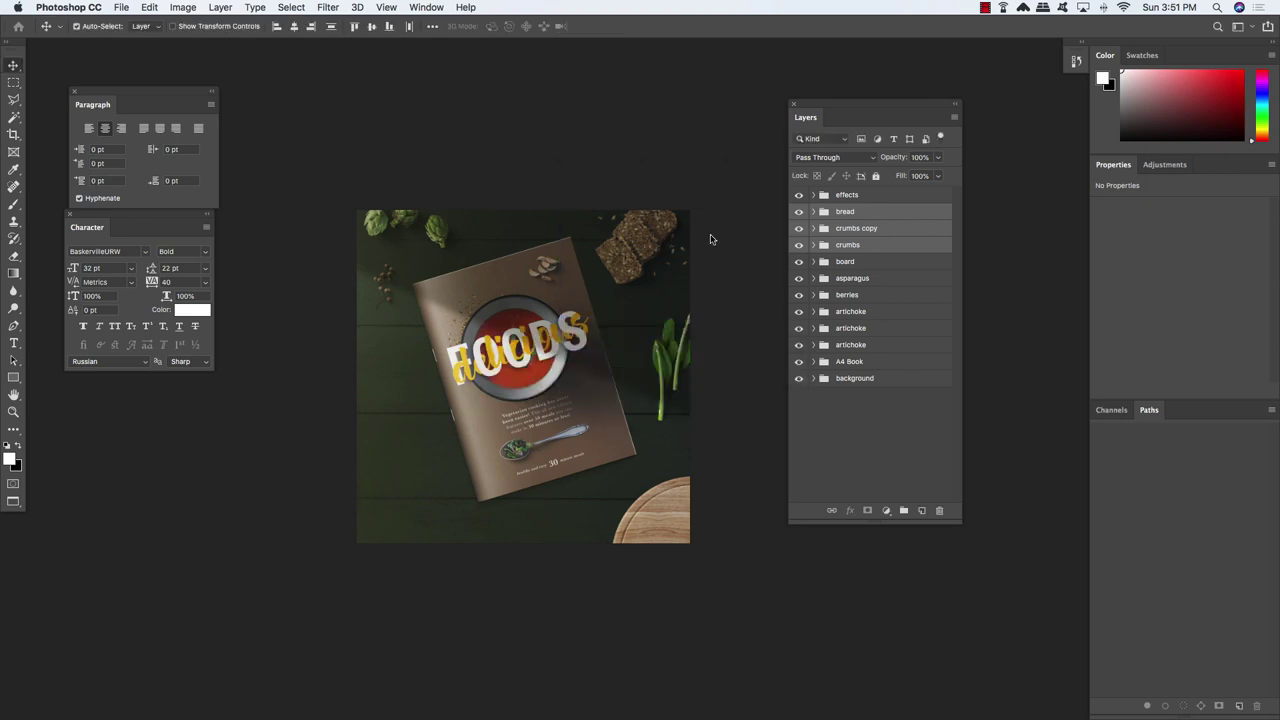
Open Cloth.psd from the food assets folder
{"action": "key", "text": "super+plus"}
{"action": "key", "text": "super+plus"}
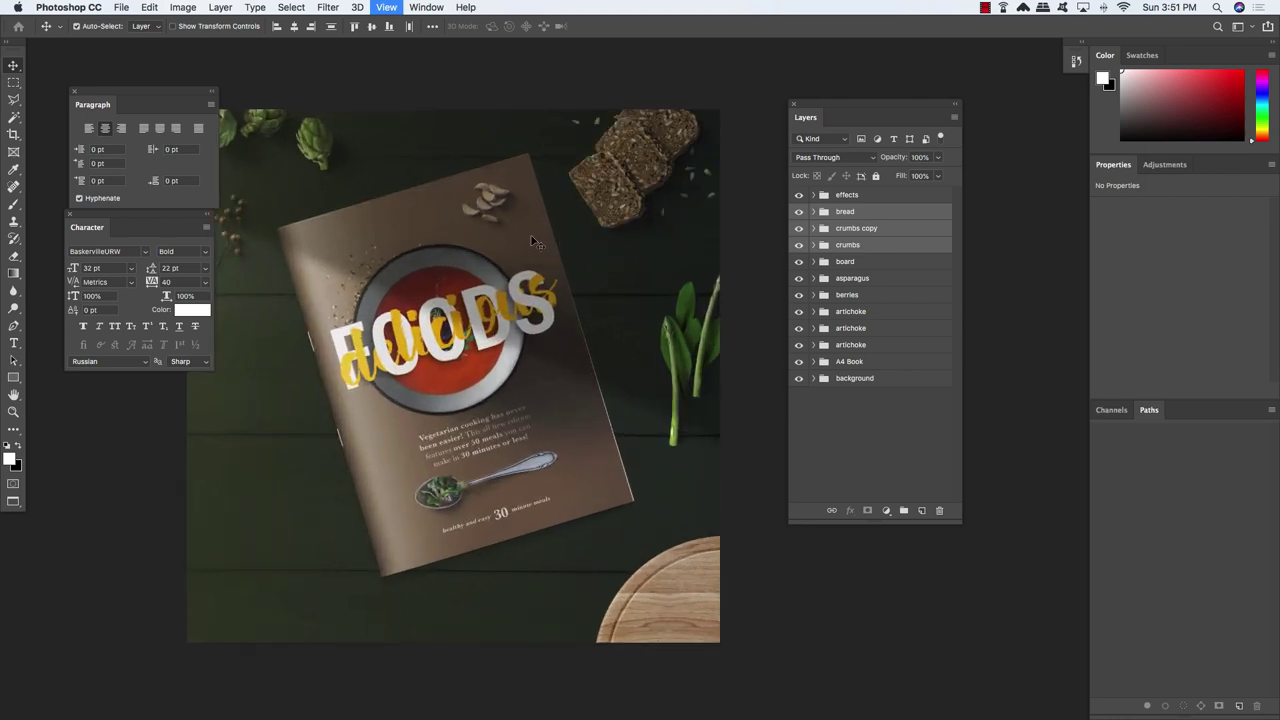
{"action": "left_click", "coordinate": [120, 6]}
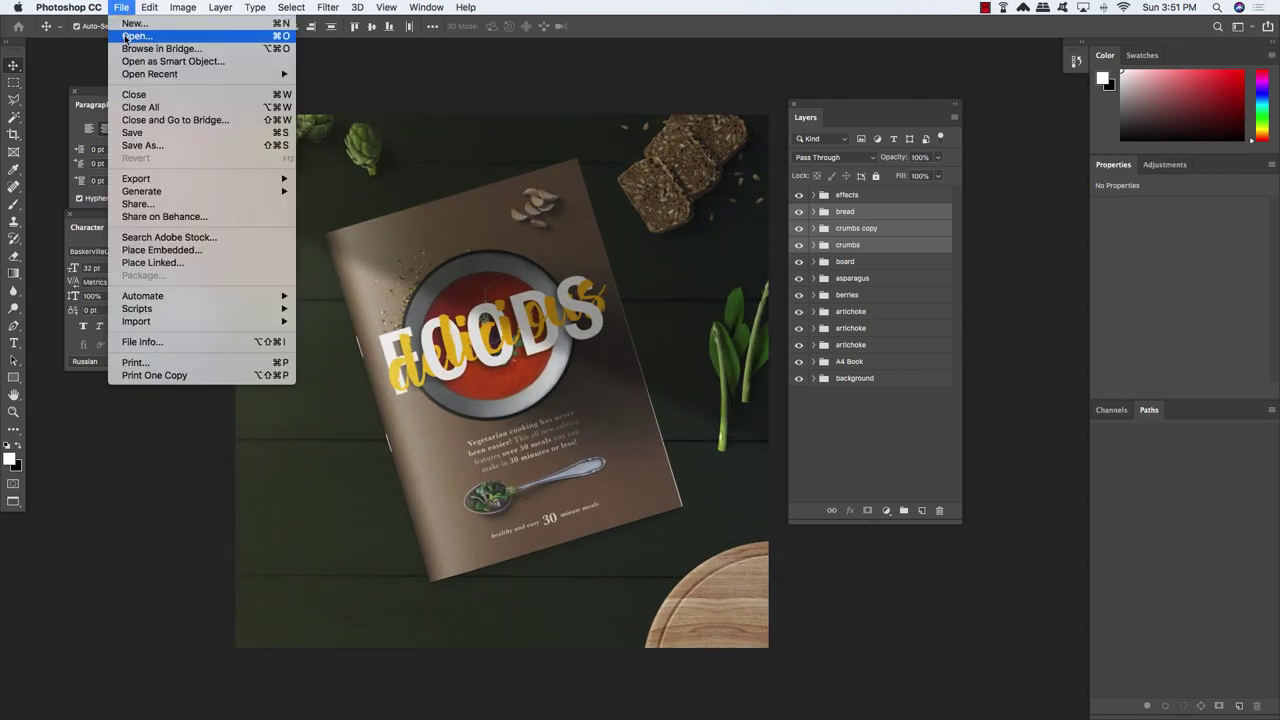
{"action": "left_click", "coordinate": [125, 34]}
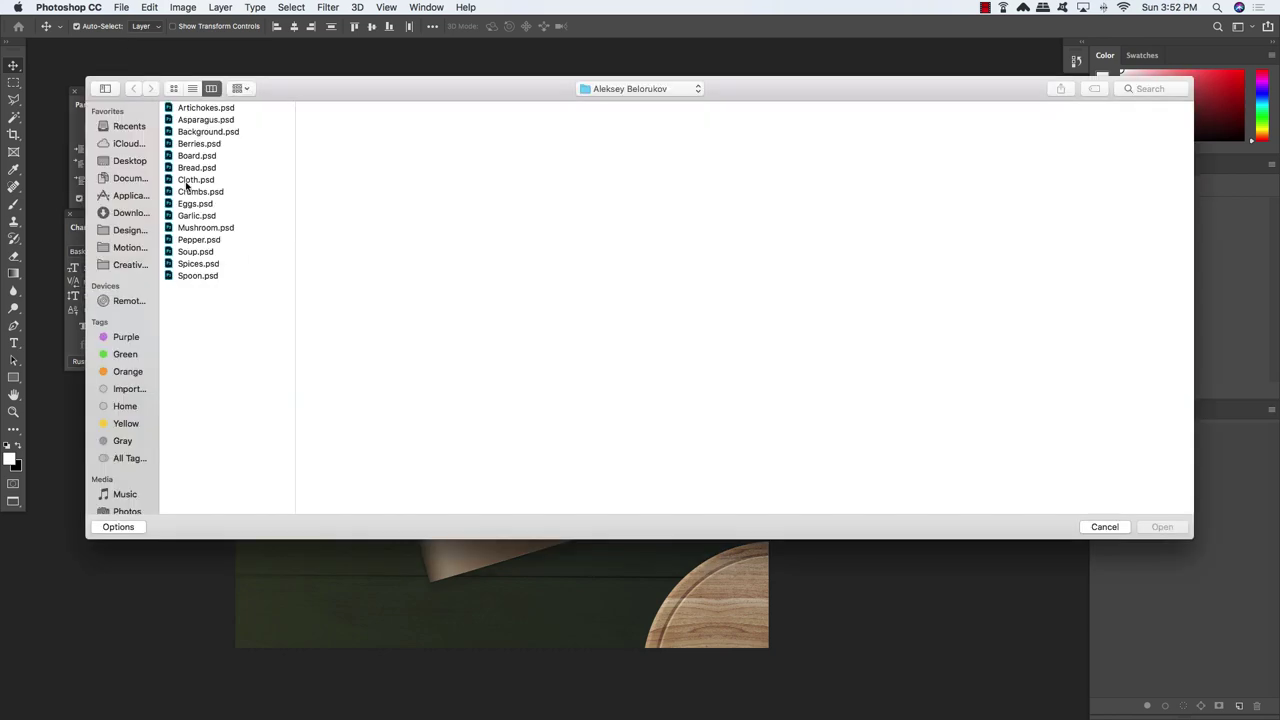
{"action": "left_click", "coordinate": [186, 181]}
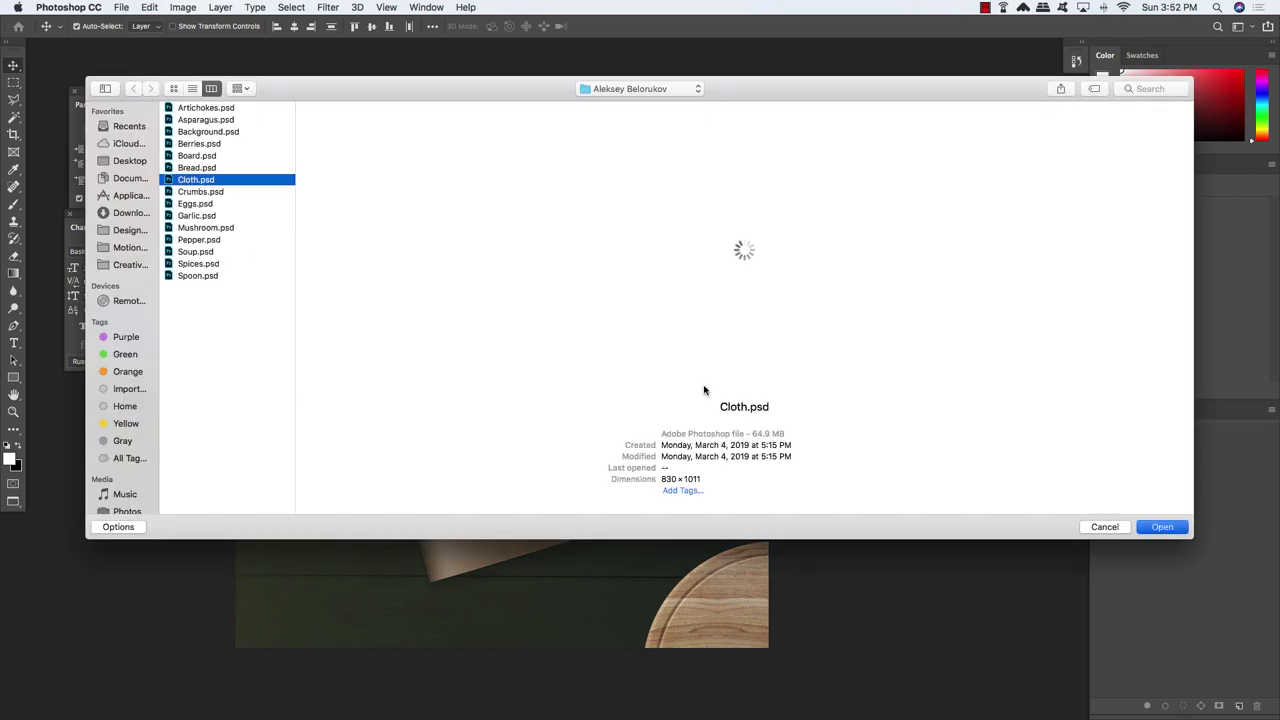
{"action": "key", "text": "Return"}
Copy the cloth group into the mockup above the bread group, and close Cloth.psd
{"action": "left_click_drag", "start_coordinate": [565, 90], "coordinate": [866, 200]}
{"action": "left_click_drag", "start_coordinate": [553, 273], "coordinate": [533, 289]}
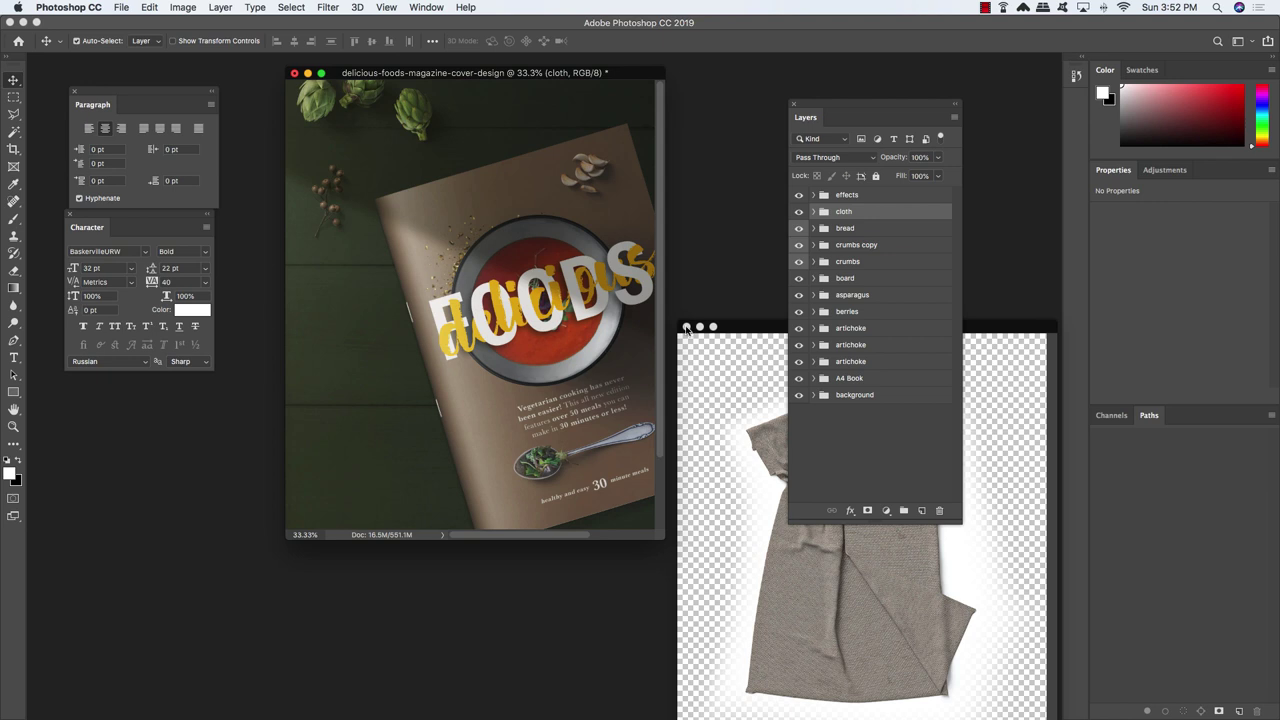
{"action": "left_click", "coordinate": [686, 327]}
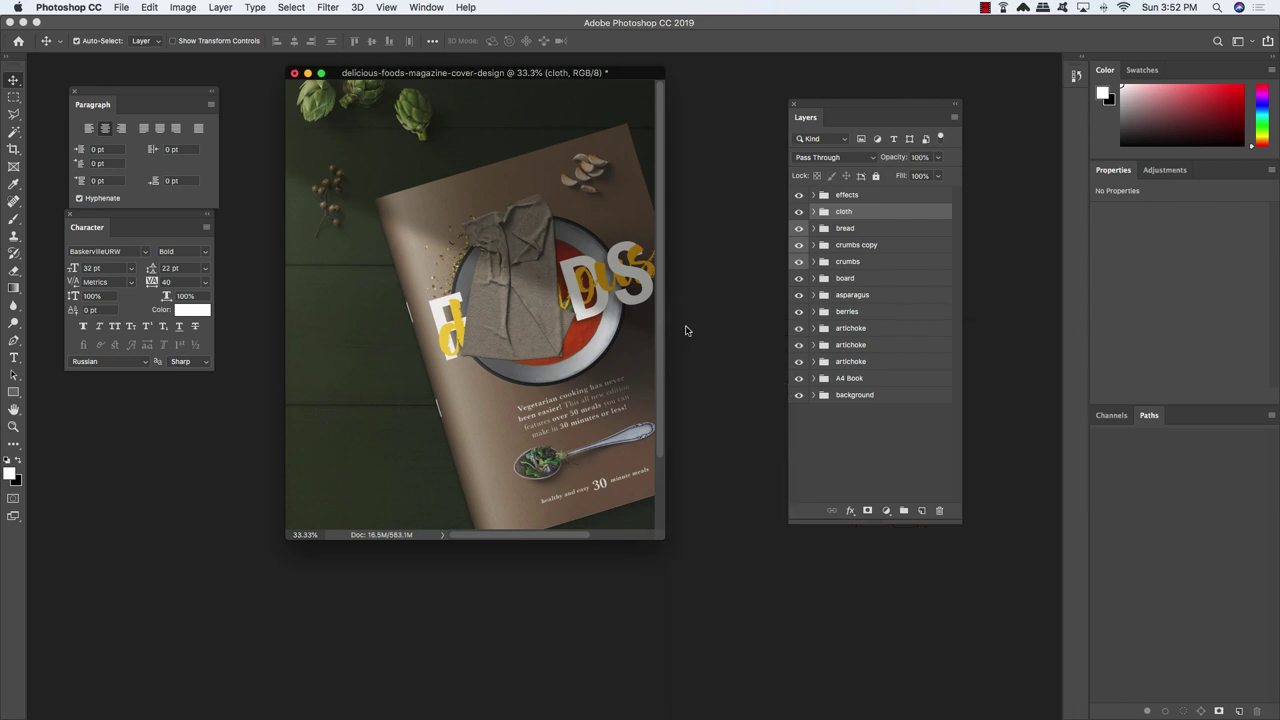
{"action": "key", "text": "f"}
Scale the cloth to about 127%, rotate it about 26°, and tuck it under the magazine's lower-right edge, ordering its group below A4 Book
{"action": "left_click_drag", "start_coordinate": [640, 335], "coordinate": [537, 330]}
{"action": "key", "text": "super+t"}
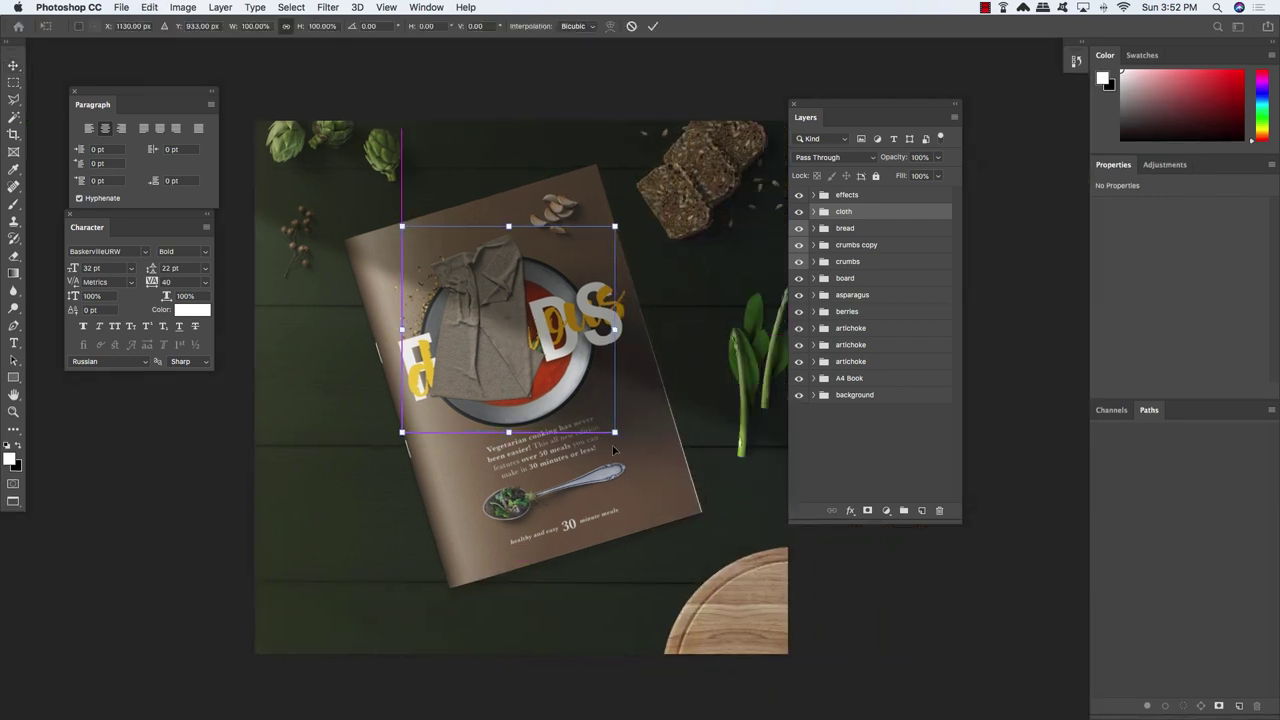
{"action": "left_click_drag", "start_coordinate": [532, 272], "coordinate": [686, 451]}
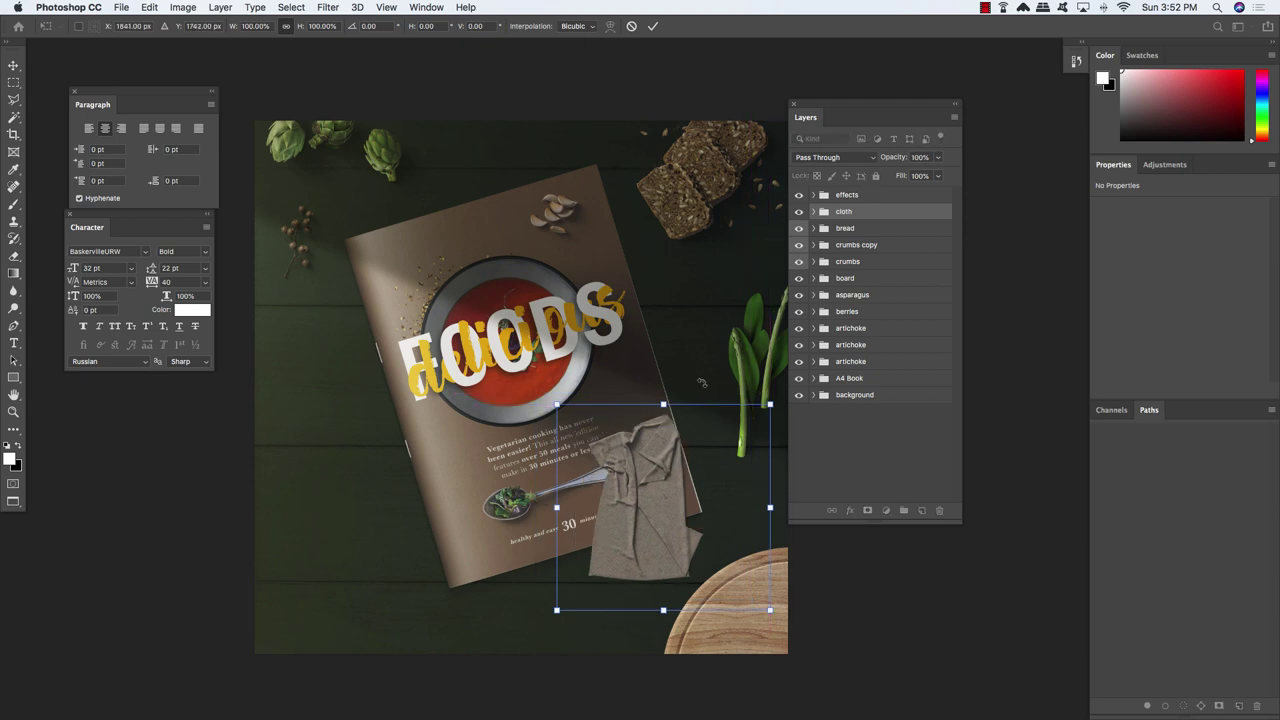
{"action": "left_click_drag", "start_coordinate": [702, 383], "coordinate": [766, 430]}
{"action": "left_click_drag", "start_coordinate": [611, 367], "coordinate": [601, 328]}
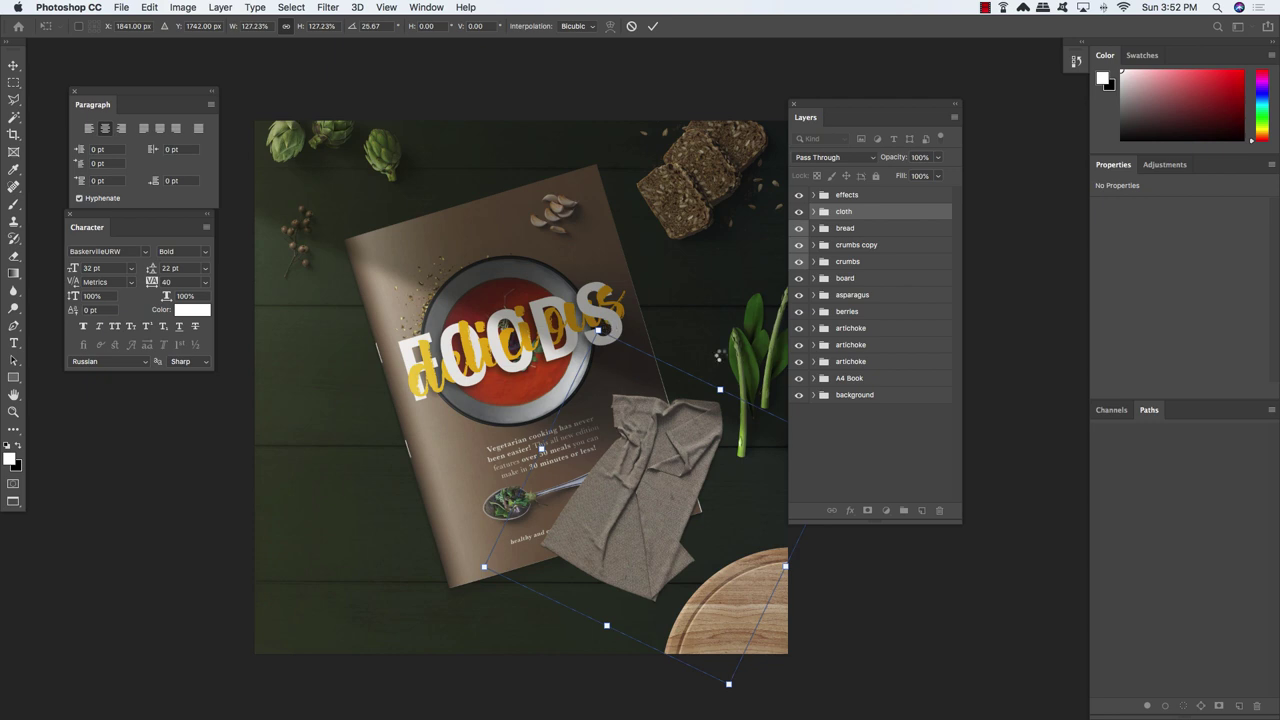
{"action": "key", "text": "Return"}
{"action": "key", "text": "ctrl+shift+bracketleft"}
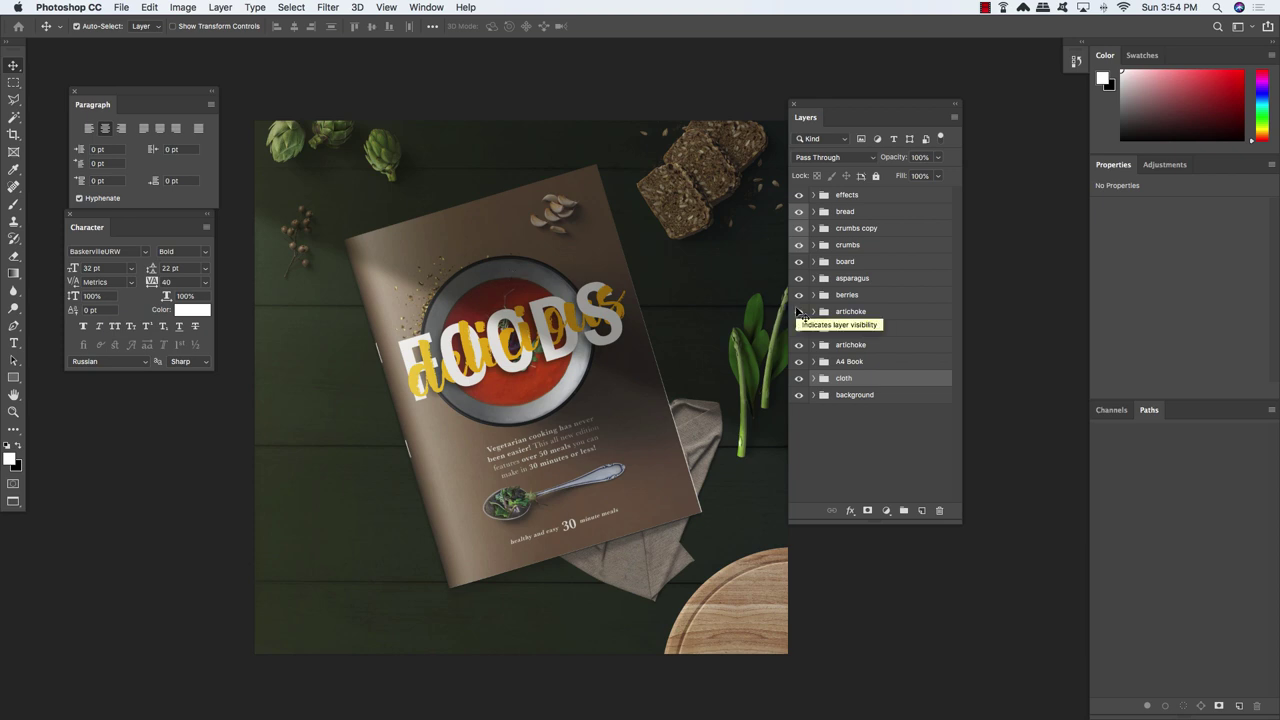
Open Crumbs.psd from the food assets folder inside the Design Cuts resources freebies
{"action": "left_click", "coordinate": [120, 7]}
{"action": "left_click", "coordinate": [127, 36]}
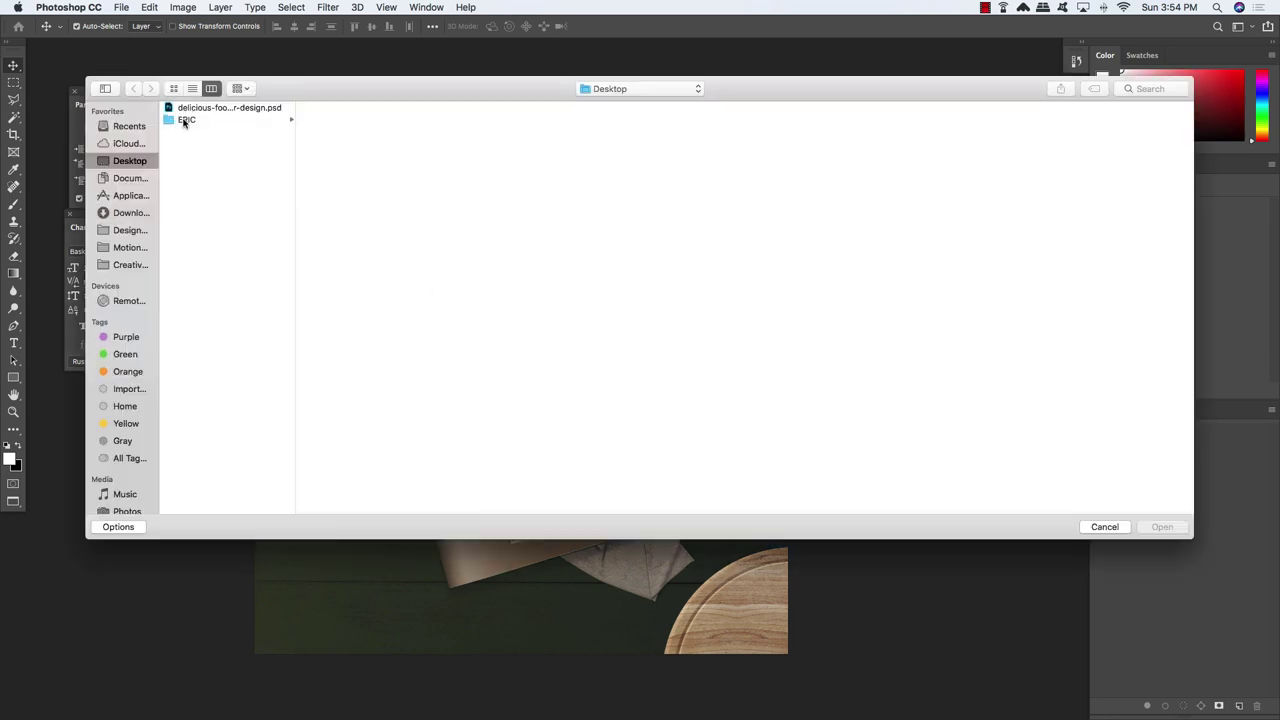
{"action": "left_click", "coordinate": [185, 120]}
{"action": "left_click", "coordinate": [352, 120]}
{"action": "left_click", "coordinate": [470, 120]}
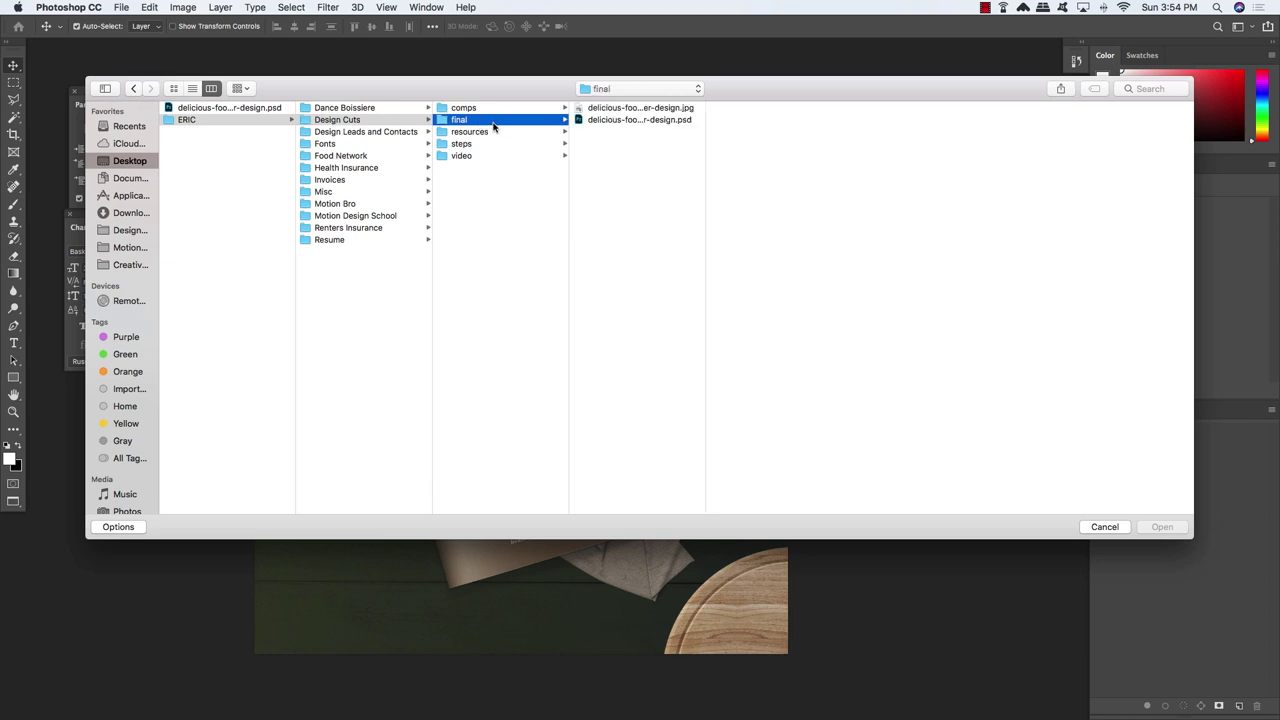
{"action": "left_click", "coordinate": [490, 131]}
{"action": "left_click", "coordinate": [700, 112]}
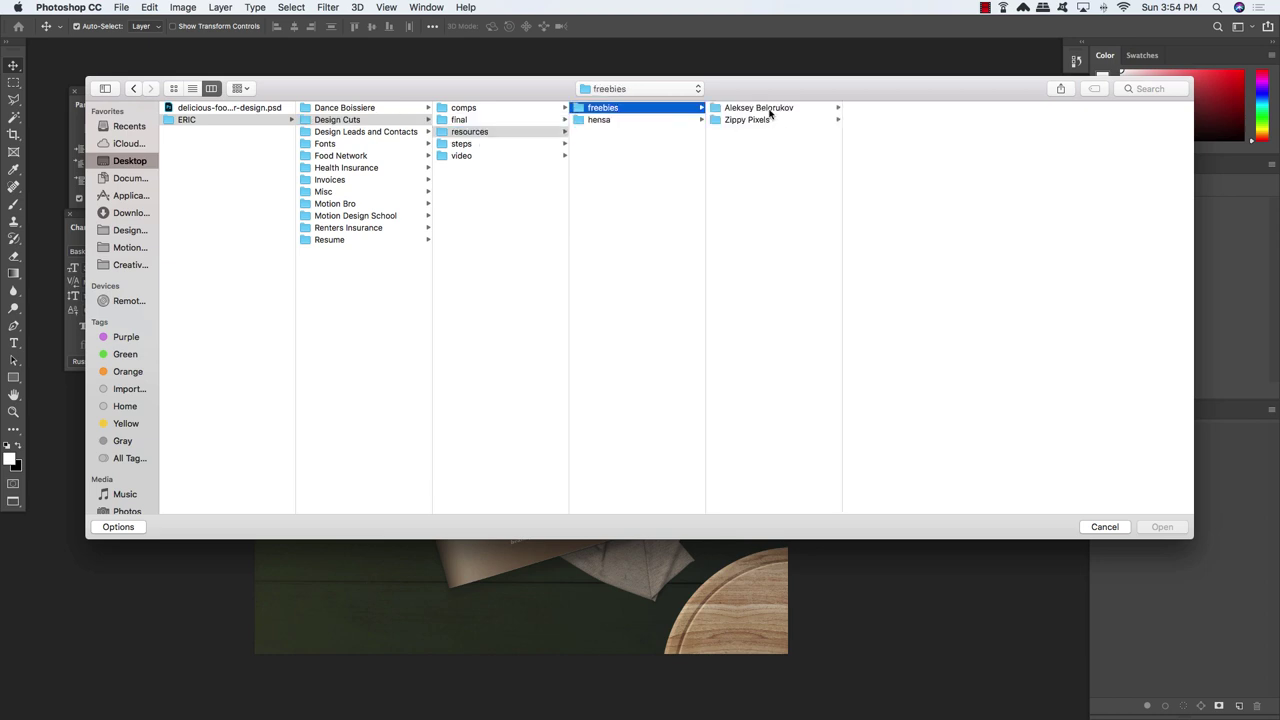
{"action": "left_click", "coordinate": [767, 115]}
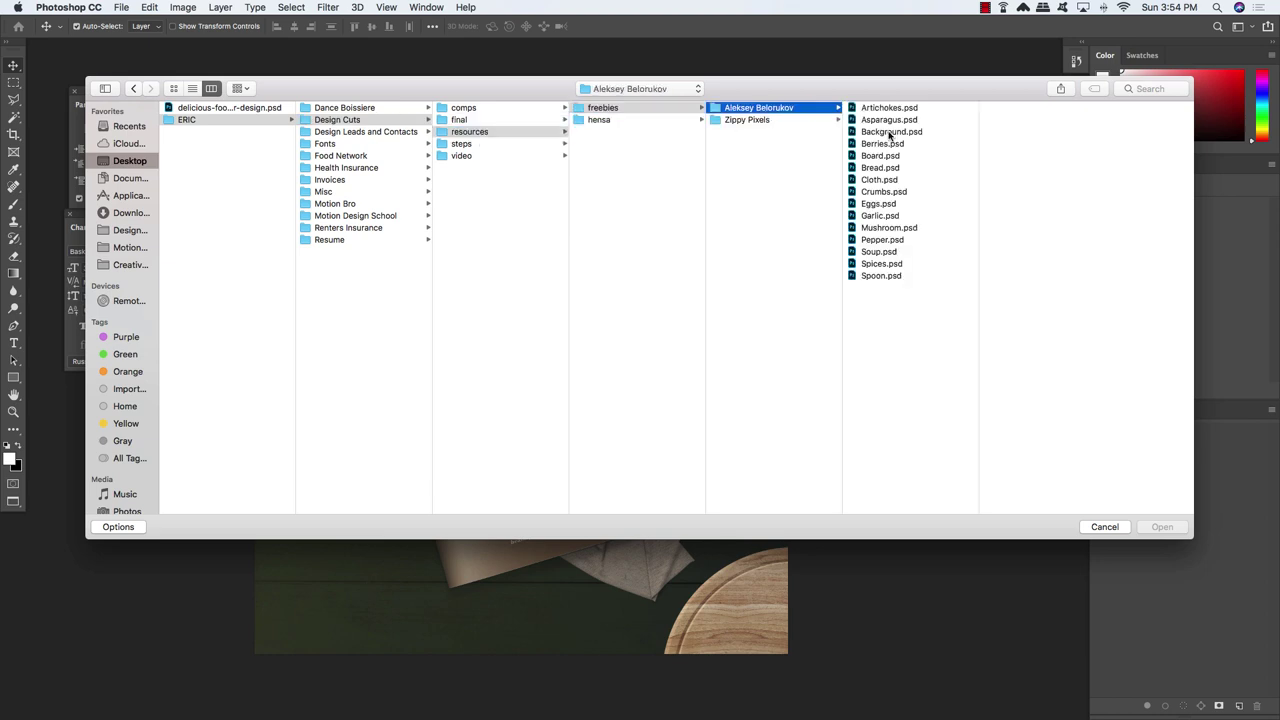
{"action": "left_click", "coordinate": [878, 194]}
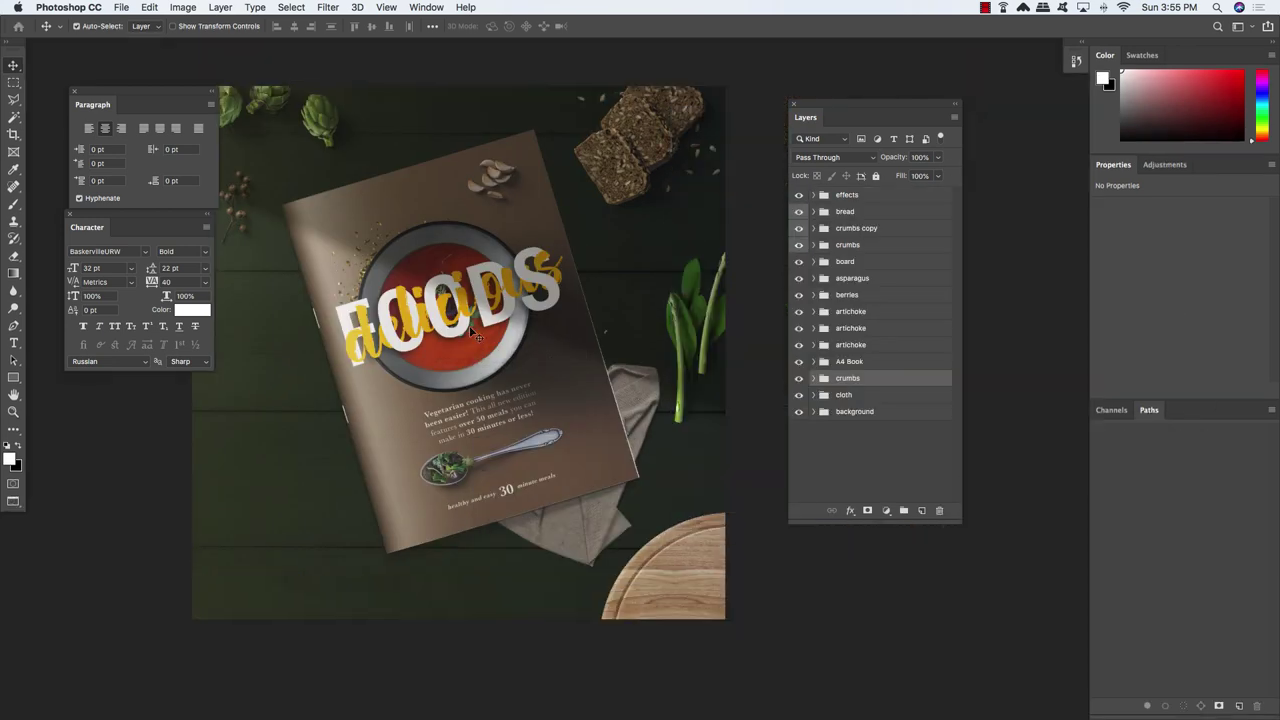
Move the new crumbs between the cloth, asparagus and cutting board, and order their group below the cloth group
{"action": "key", "text": "ctrl+t"}
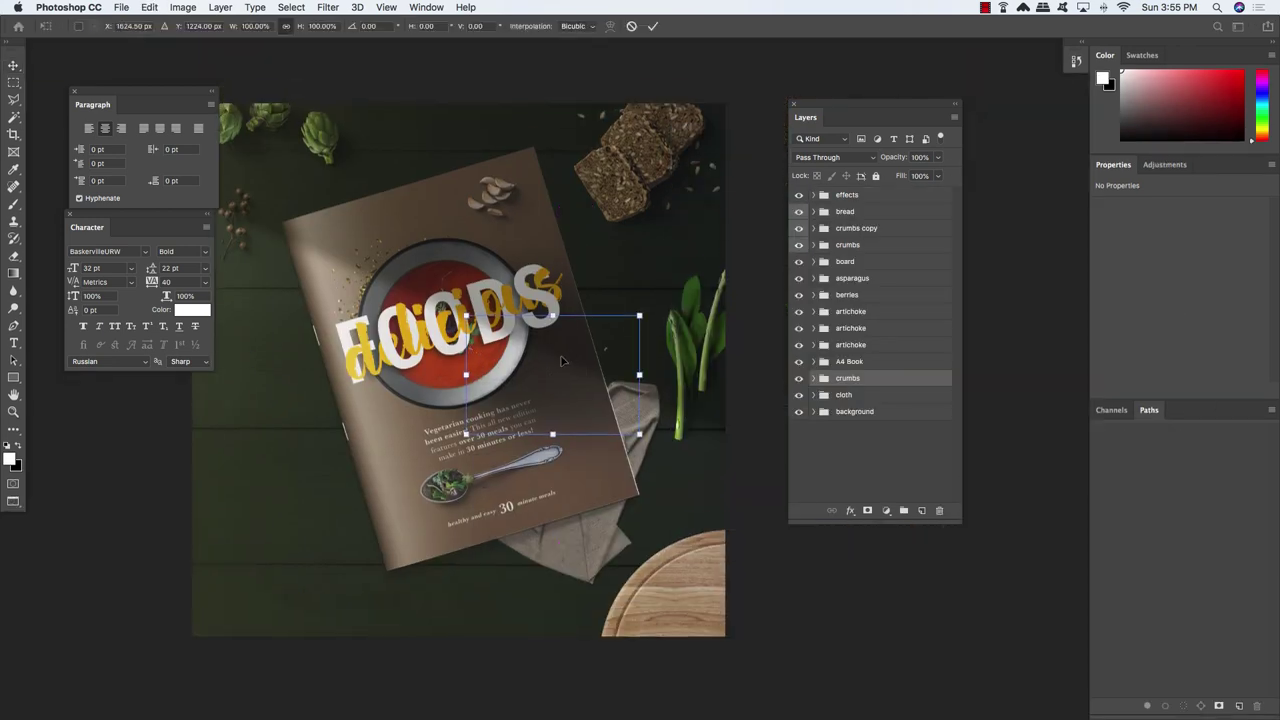
{"action": "left_click_drag", "start_coordinate": [612, 390], "coordinate": [666, 494]}
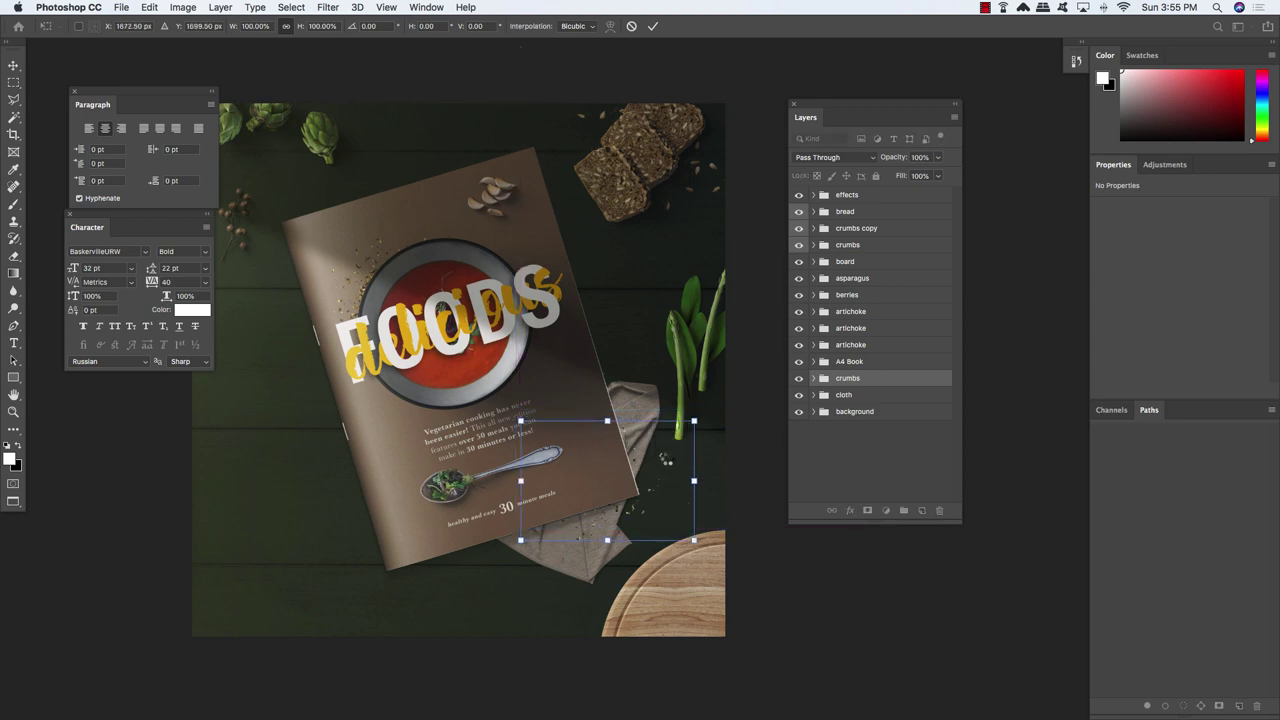
{"action": "key", "text": "Return"}
{"action": "key", "text": "ctrl+["}
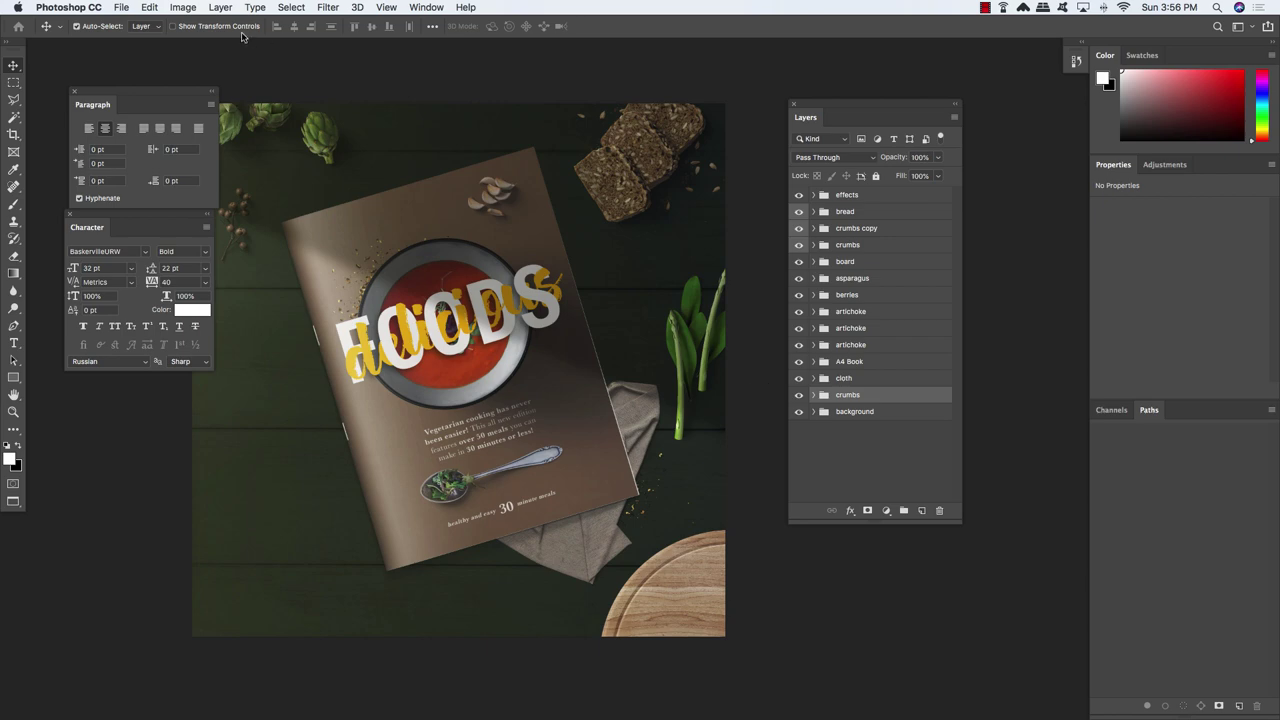
Open Eggs.psd from the food assets folder
{"action": "left_click", "coordinate": [121, 7]}
{"action": "key", "text": "super+o"}
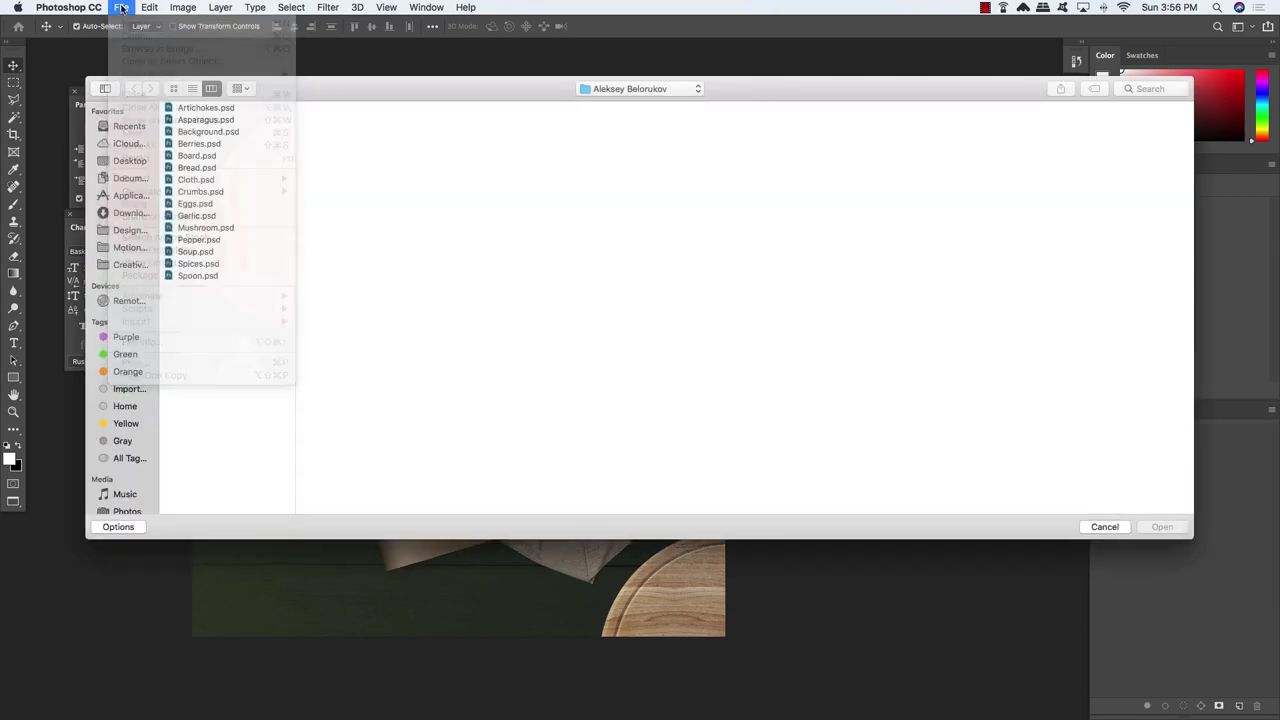
{"action": "left_click", "coordinate": [199, 205]}
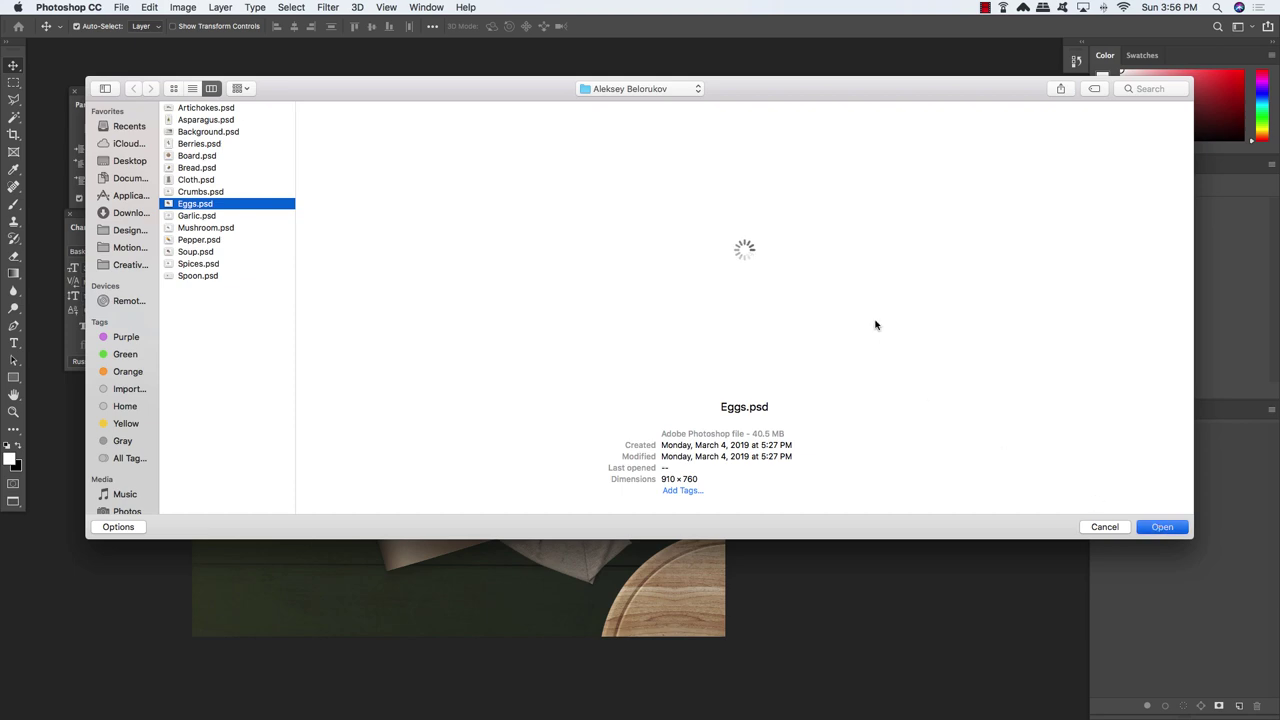
{"action": "key", "text": "Return"}
Copy the eggs group into the mockup between the cloth and crumbs groups, and close Eggs.psd
{"action": "key", "text": "f"}
{"action": "key", "text": "f"}
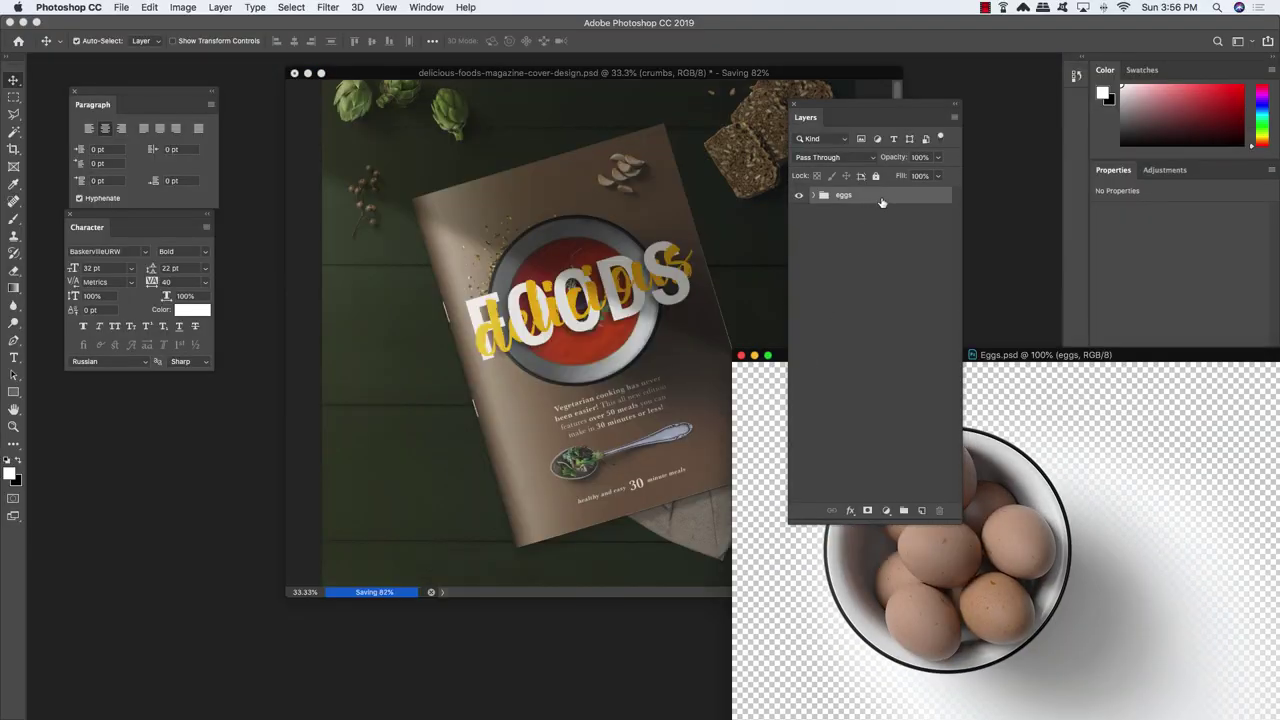
{"action": "left_click_drag", "start_coordinate": [884, 196], "coordinate": [368, 334]}
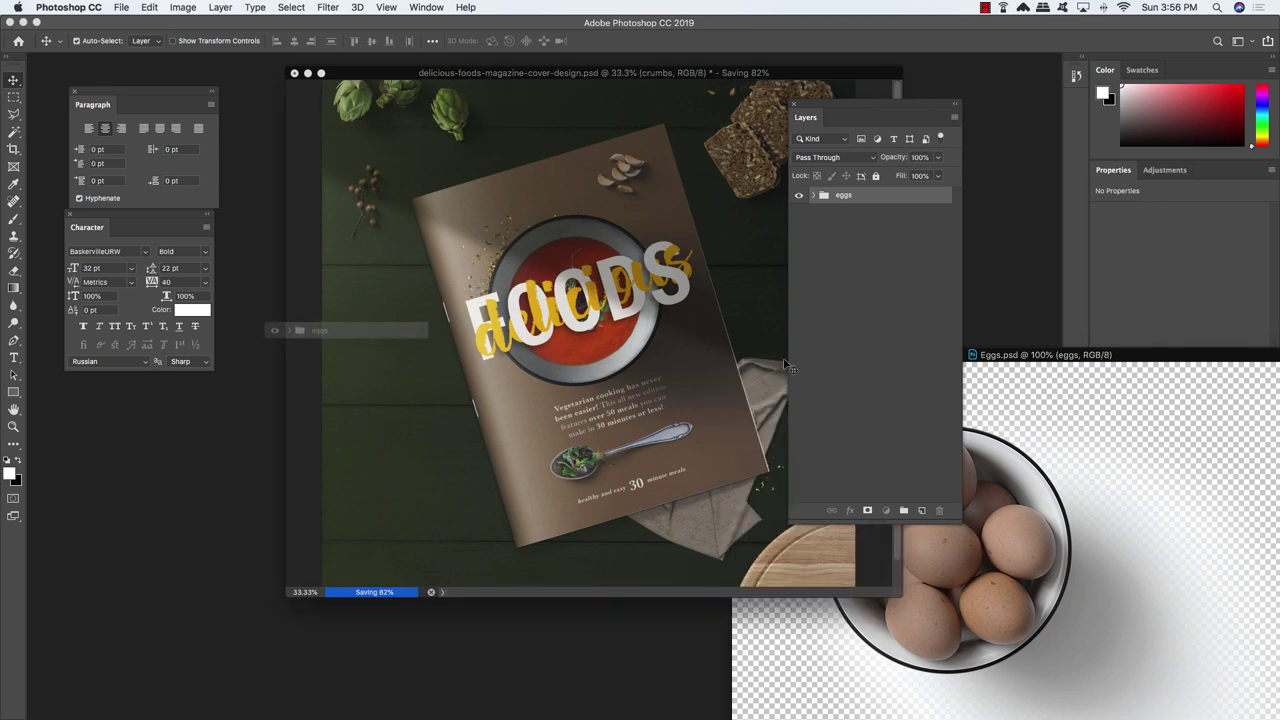
{"action": "left_click", "coordinate": [1050, 360]}
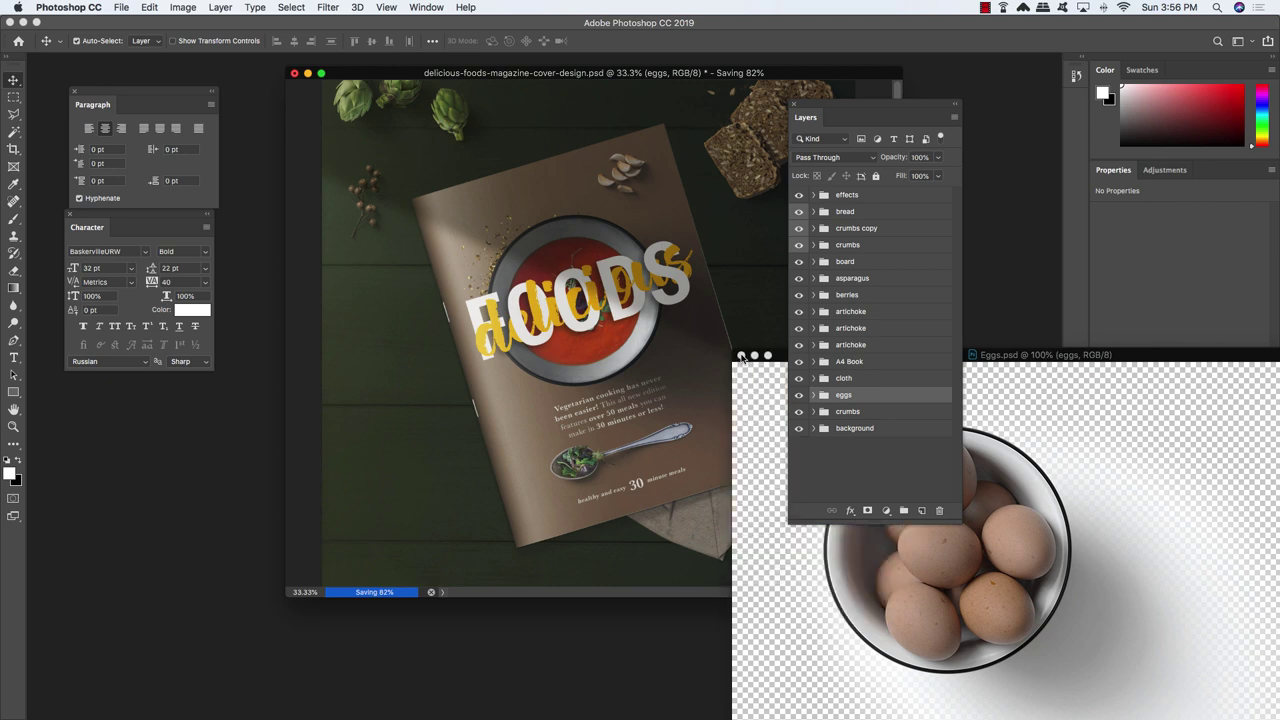
{"action": "left_click", "coordinate": [741, 356]}
{"action": "left_click", "coordinate": [741, 356]}
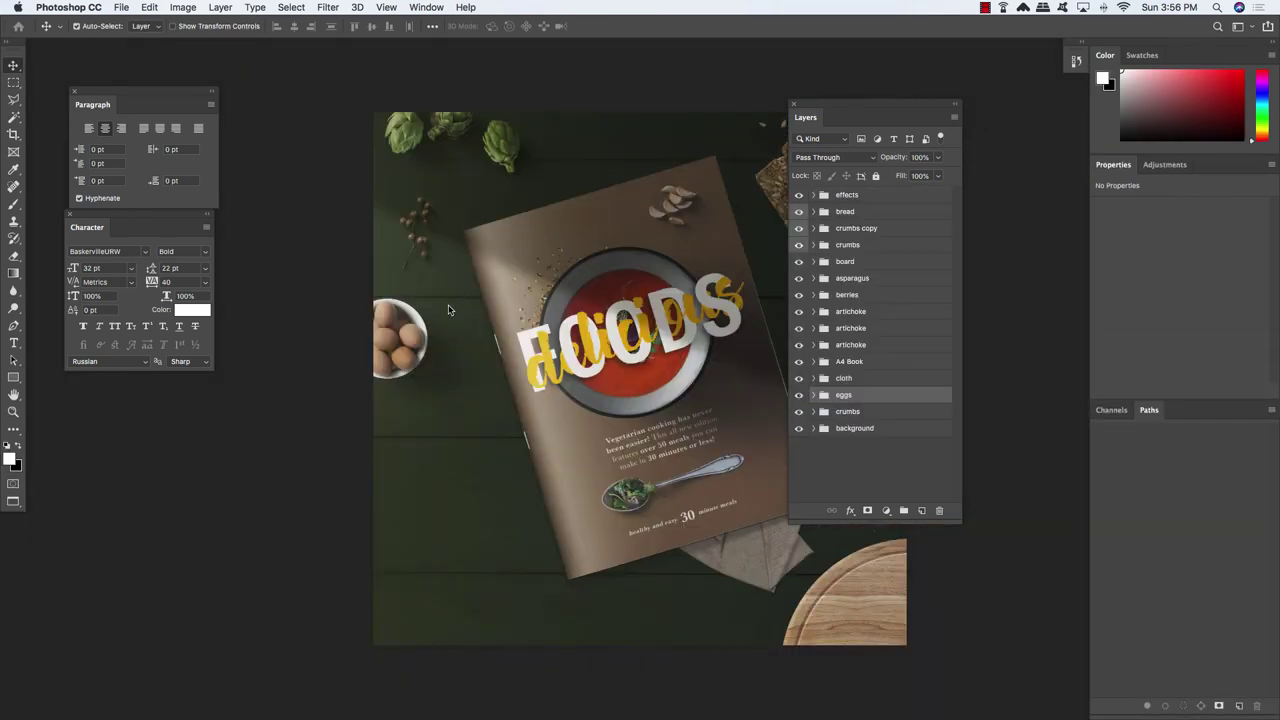
Scale the bowl of eggs to about 170% and place it partly cropped at the mockup's left edge
{"action": "key", "text": "super+t"}
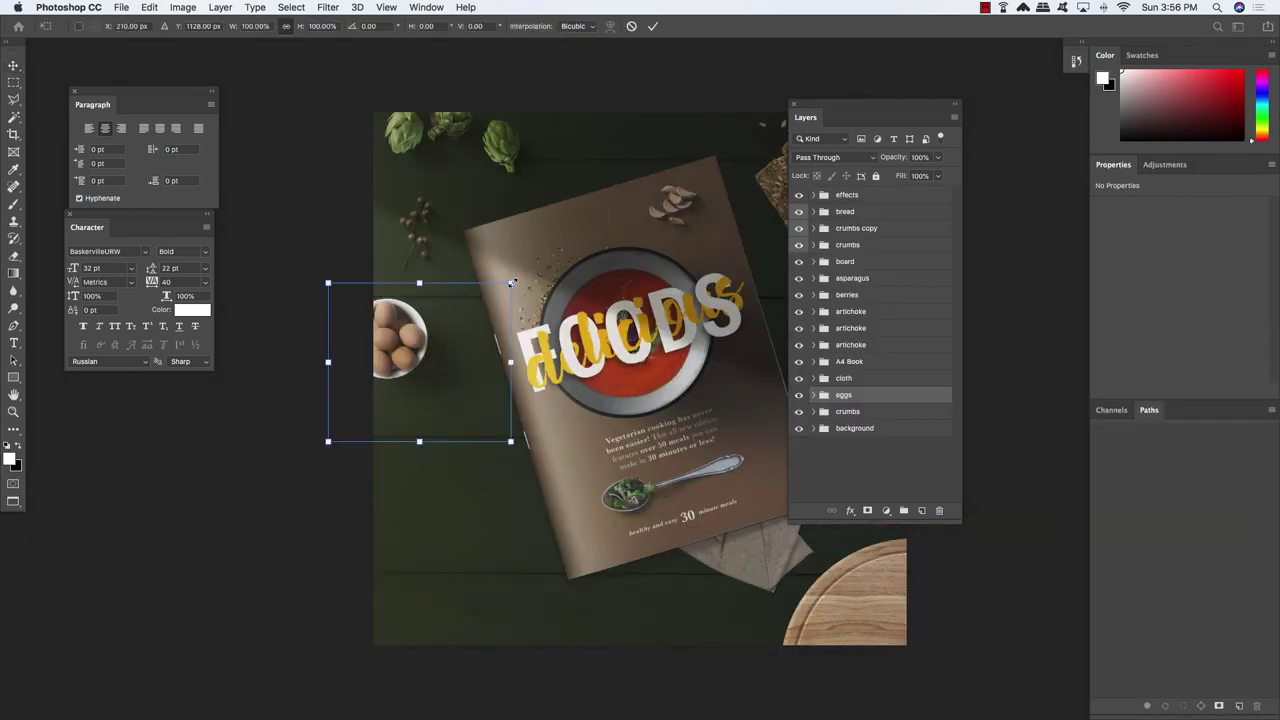
{"action": "left_click_drag", "start_coordinate": [511, 283], "coordinate": [575, 227]}
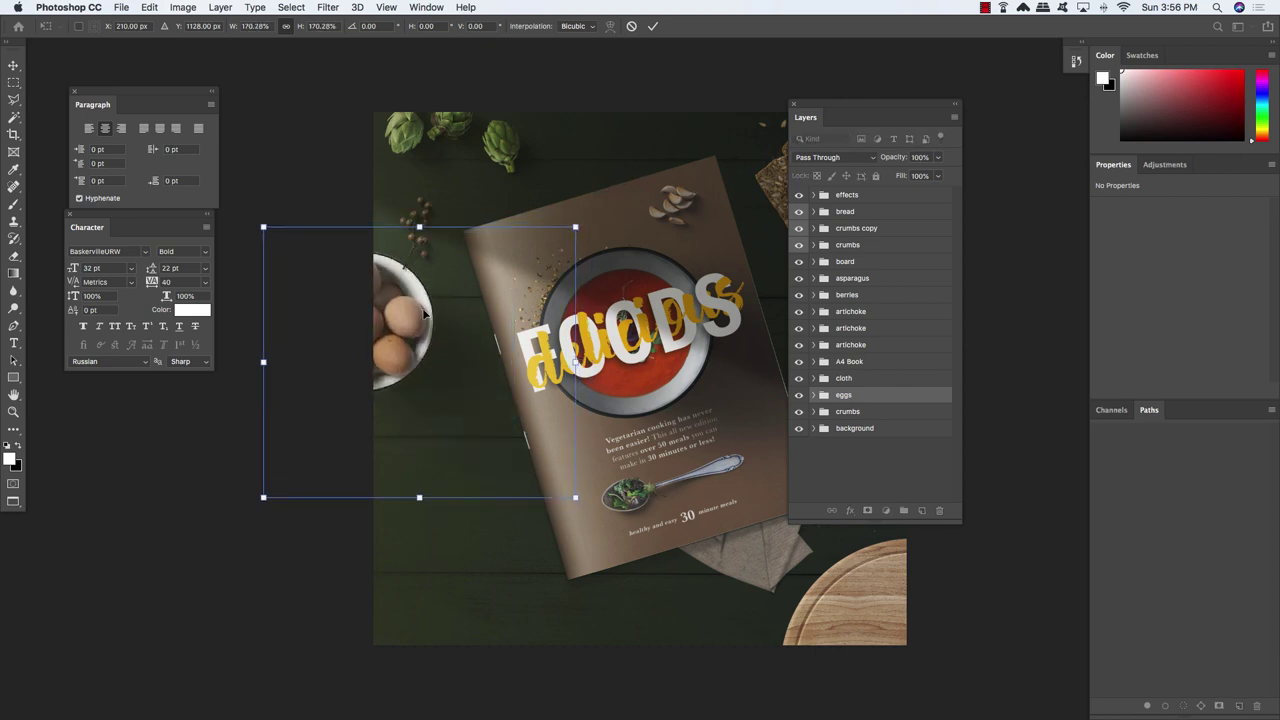
{"action": "left_click_drag", "start_coordinate": [438, 371], "coordinate": [443, 374]}
{"action": "key", "text": "Return"}
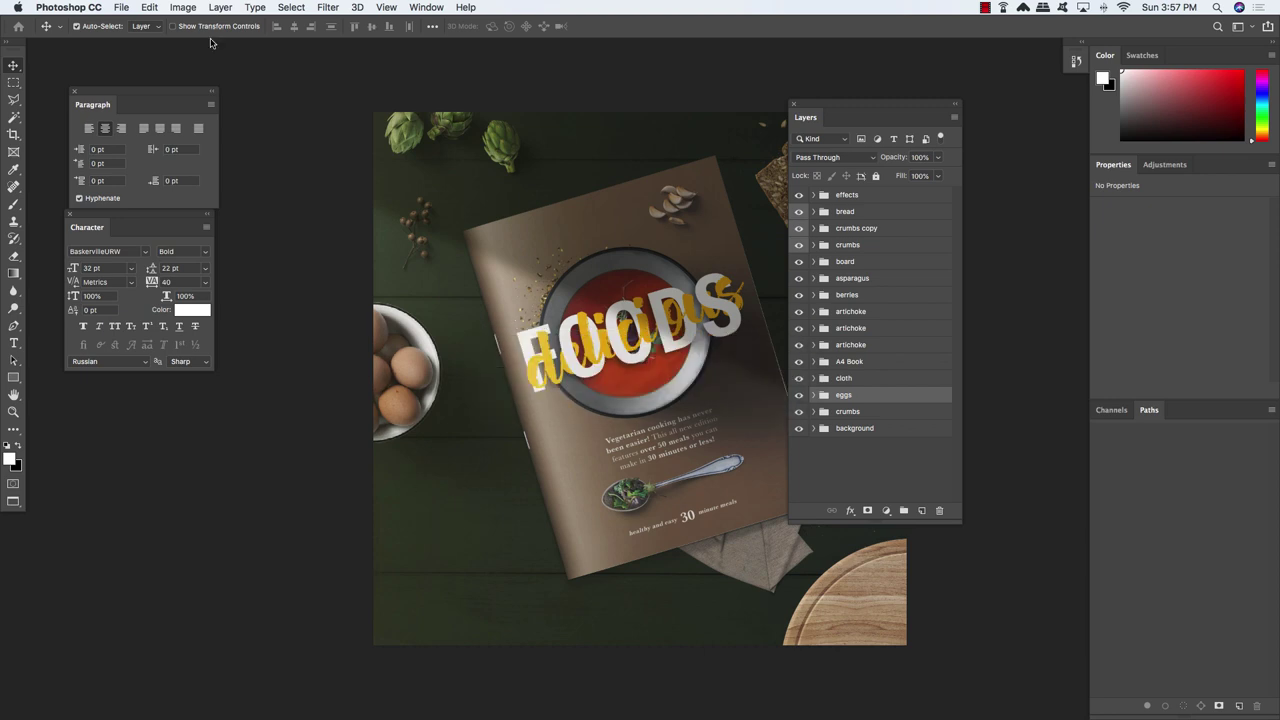
Open Mushroom.psd from the food assets folder
{"action": "left_click", "coordinate": [122, 7]}
{"action": "left_click", "coordinate": [127, 37]}
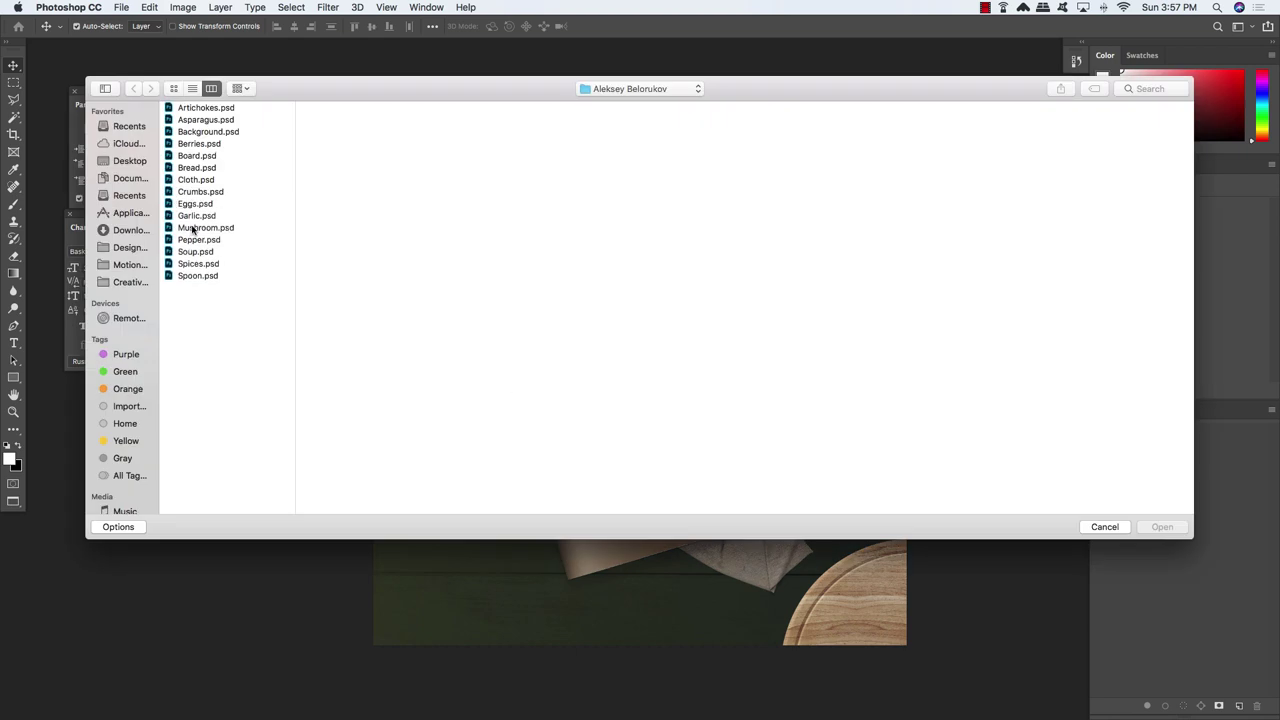
{"action": "left_click", "coordinate": [196, 228]}
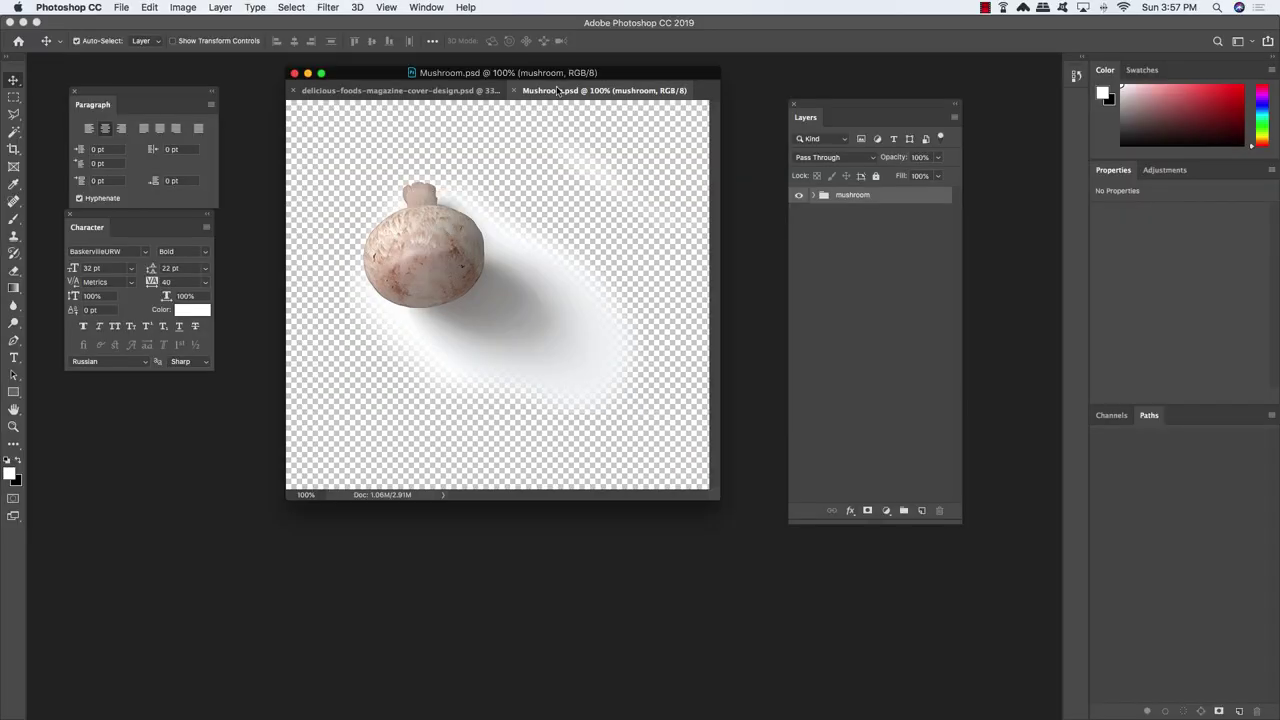
Copy the mushroom group into the mockup above the eggs group, and close Mushroom.psd
{"action": "left_click_drag", "start_coordinate": [560, 90], "coordinate": [728, 443]}
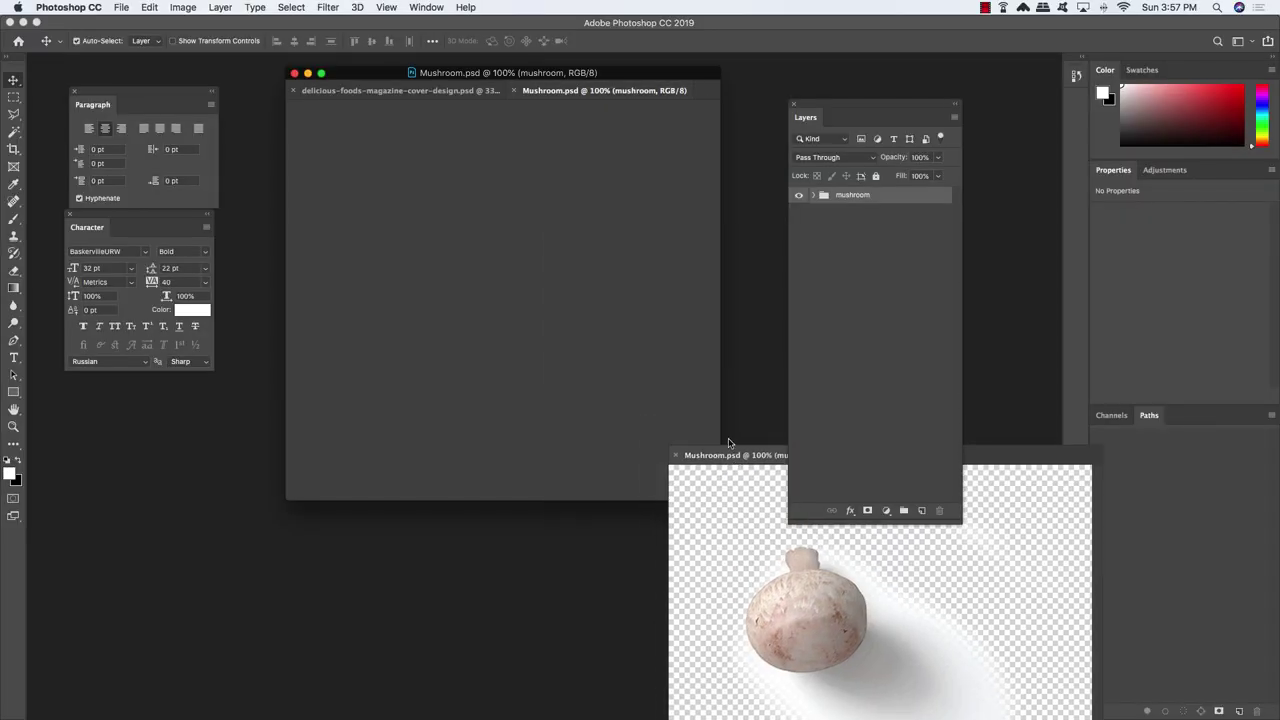
{"action": "left_click_drag", "start_coordinate": [910, 201], "coordinate": [405, 428]}
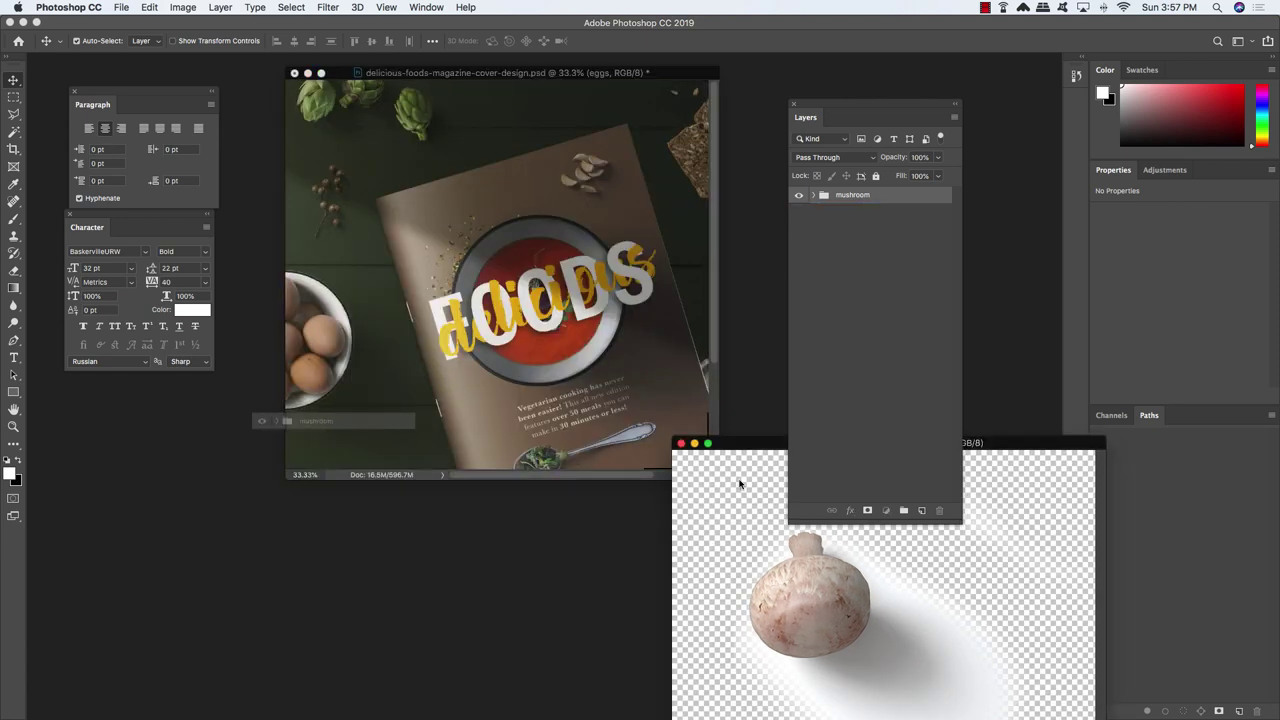
{"action": "left_click", "coordinate": [815, 613]}
{"action": "key", "text": "super+w"}
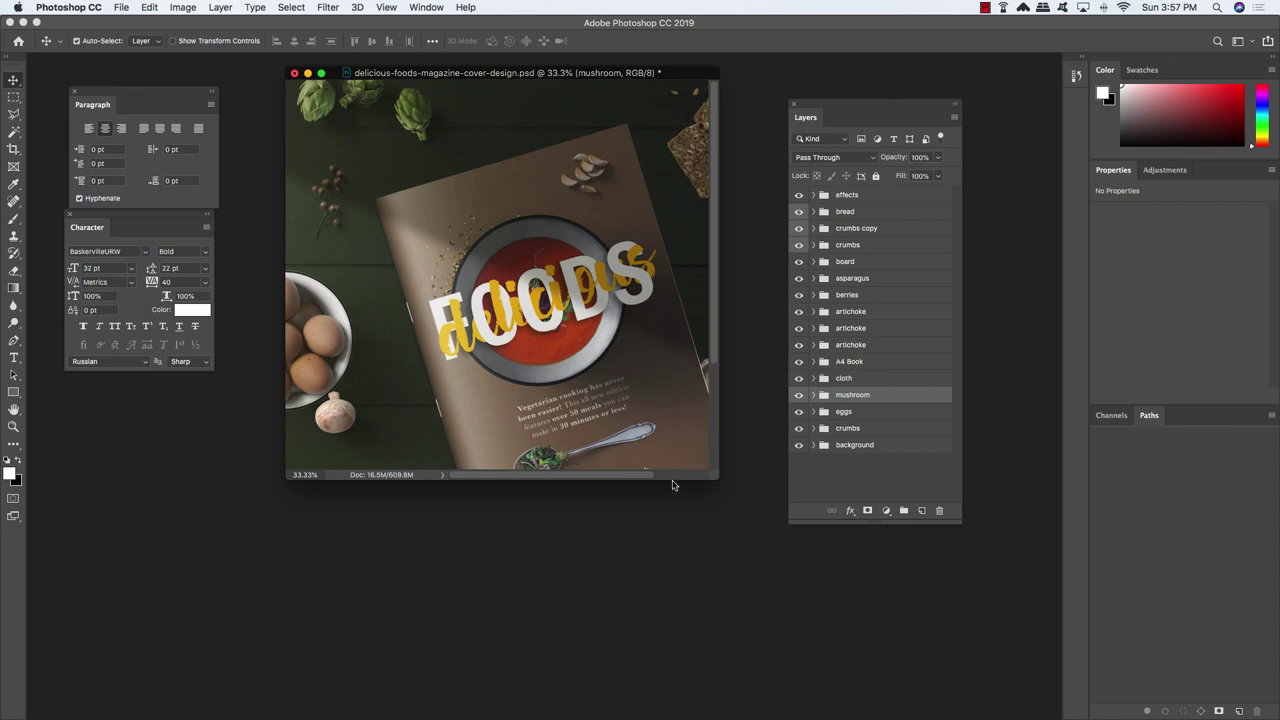
{"action": "key", "text": "f"}
{"action": "scroll", "coordinate": [600, 480], "scroll_direction": "right", "scroll_amount": 3}
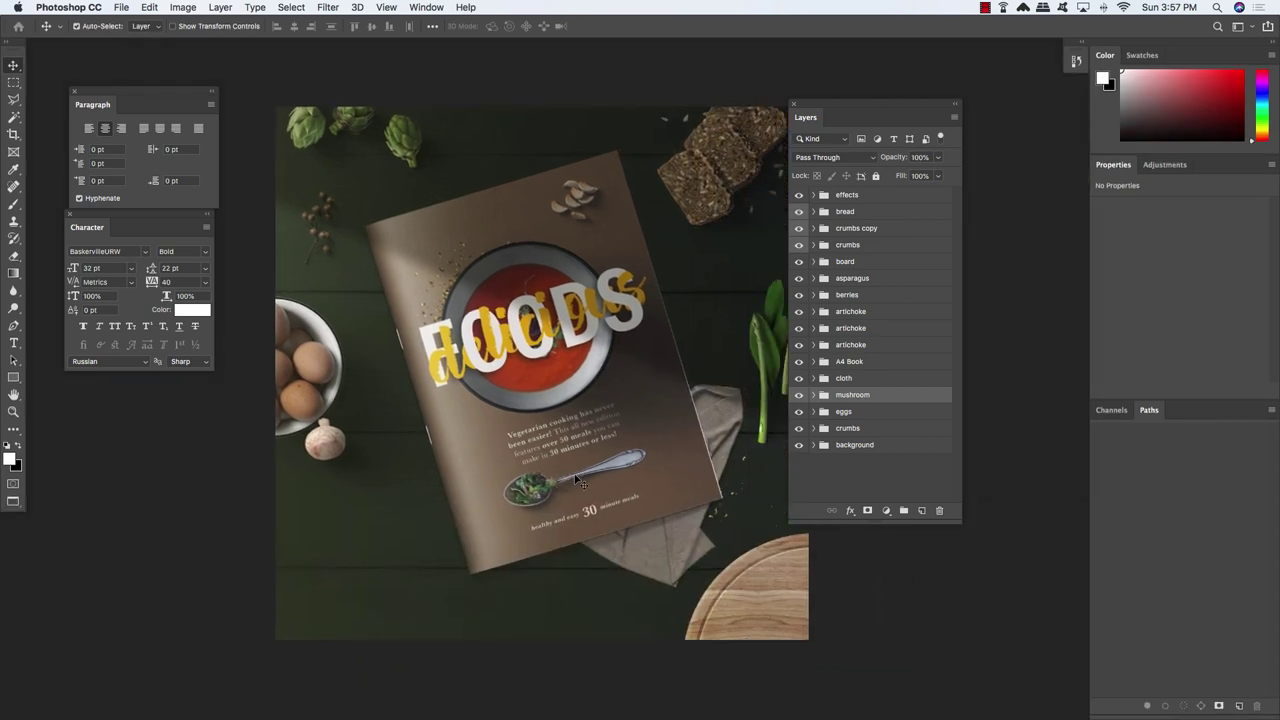
Scale the mushroom to about 83% and place it between the bowl of eggs and the magazine's lower left side
{"action": "key", "text": "ctrl+t"}
{"action": "left_click_drag", "start_coordinate": [399, 425], "coordinate": [486, 445]}
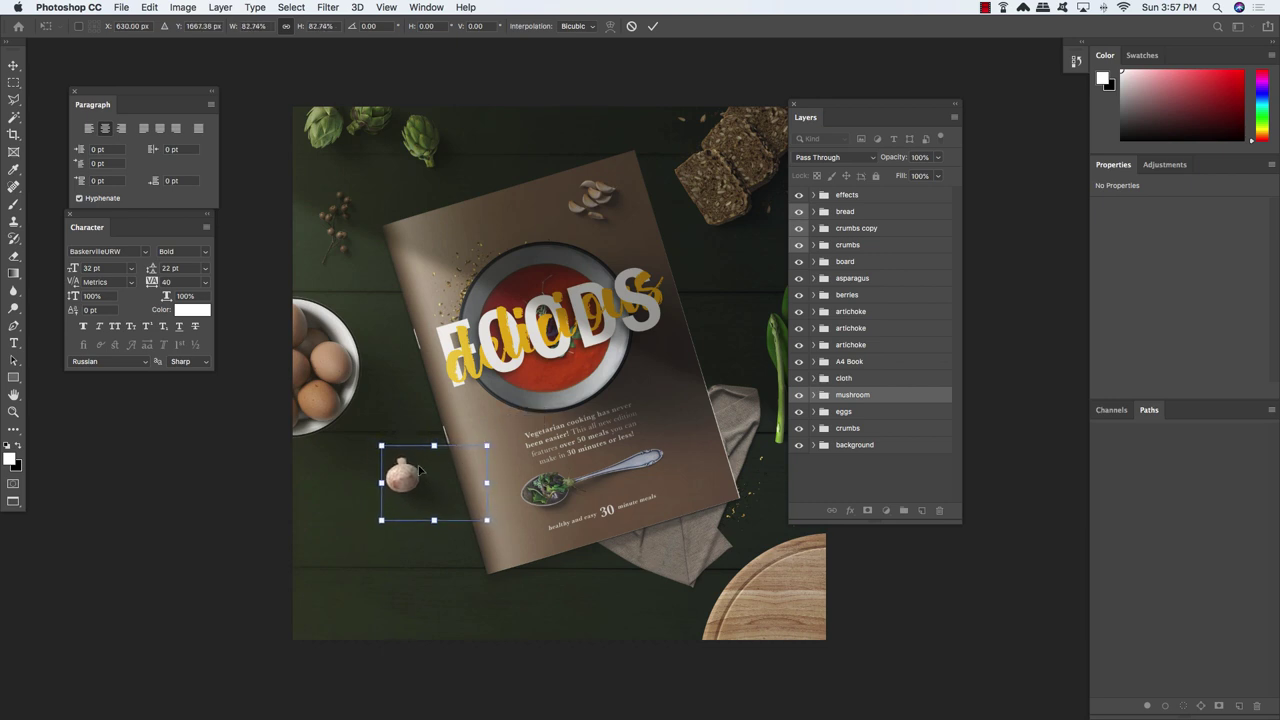
{"action": "key", "text": "shift+Up"}
{"action": "key", "text": "shift+Up"}
{"action": "key", "text": "shift+Left"}
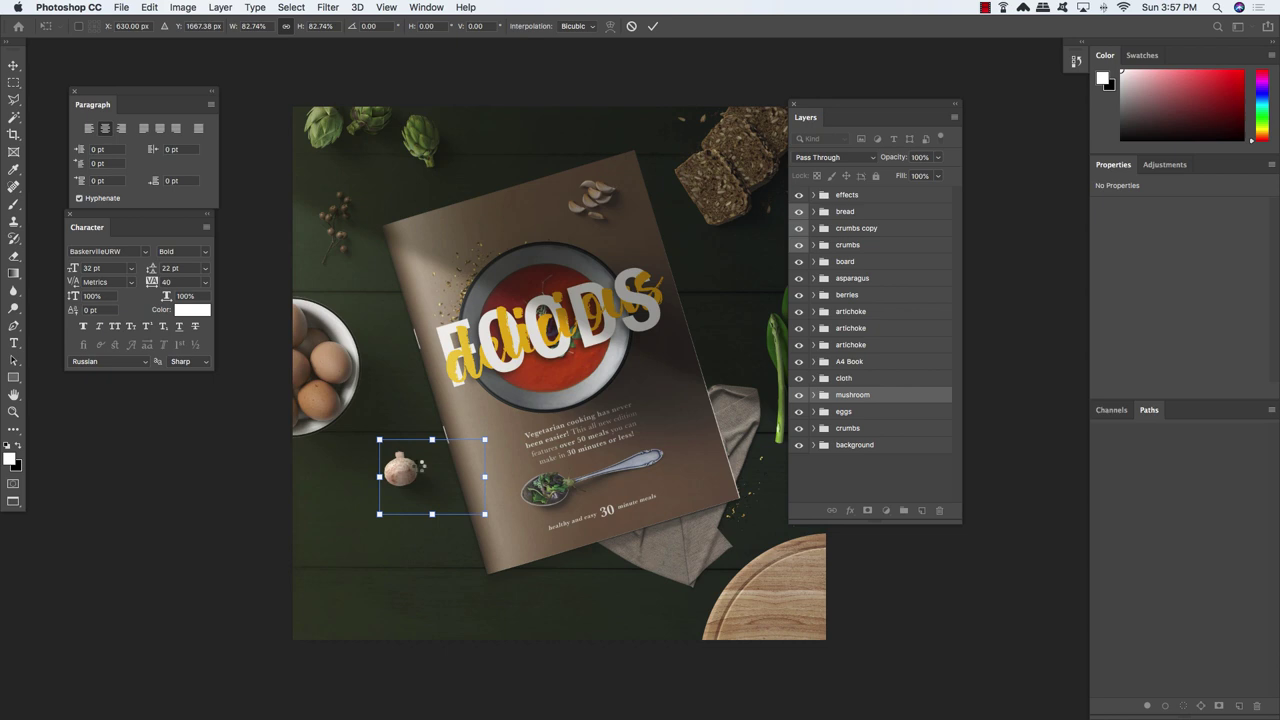
{"action": "key", "text": "Return"}
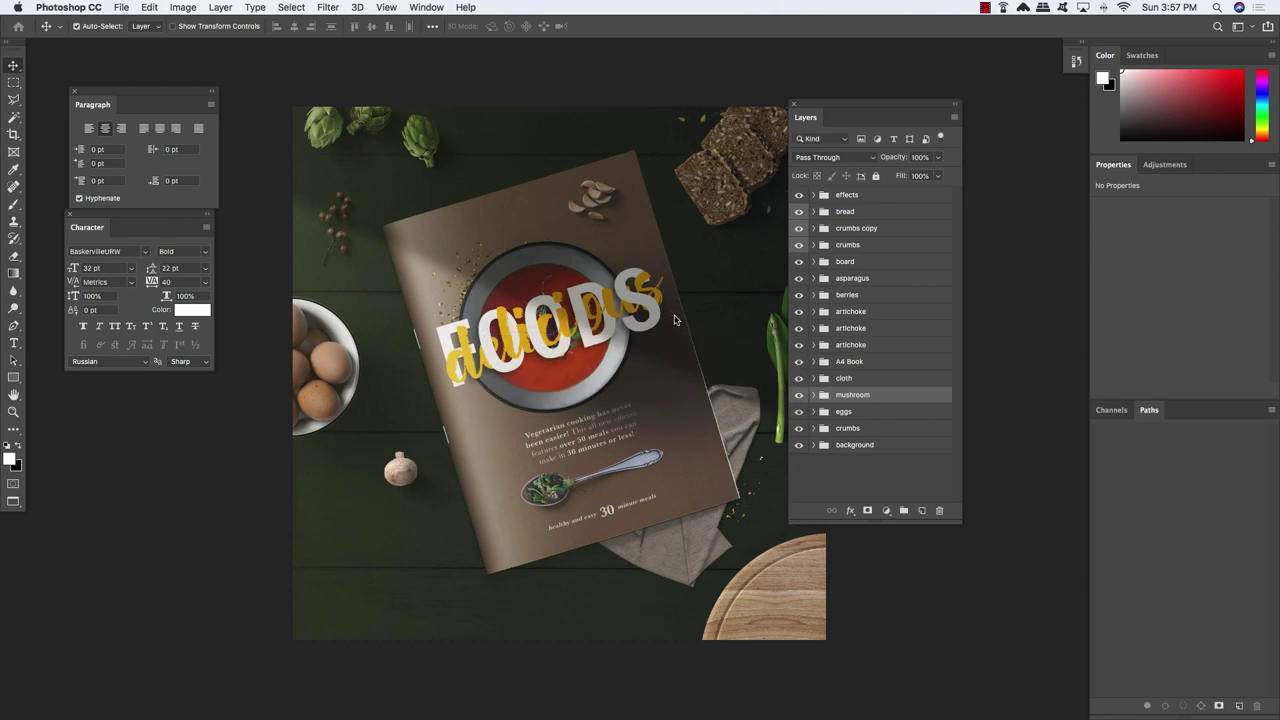
Open Pepper.psd from the food assets folder
{"action": "left_click", "coordinate": [124, 7]}
{"action": "key", "text": "Escape"}
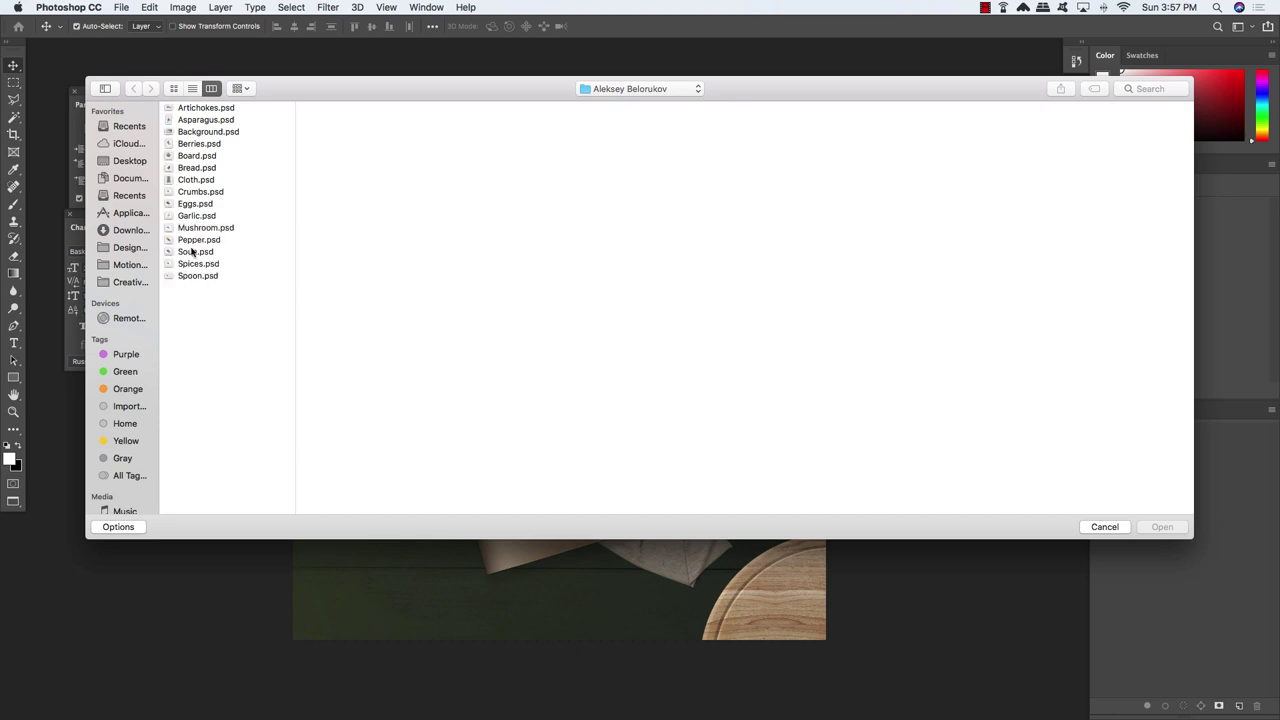
{"action": "left_click", "coordinate": [196, 241]}
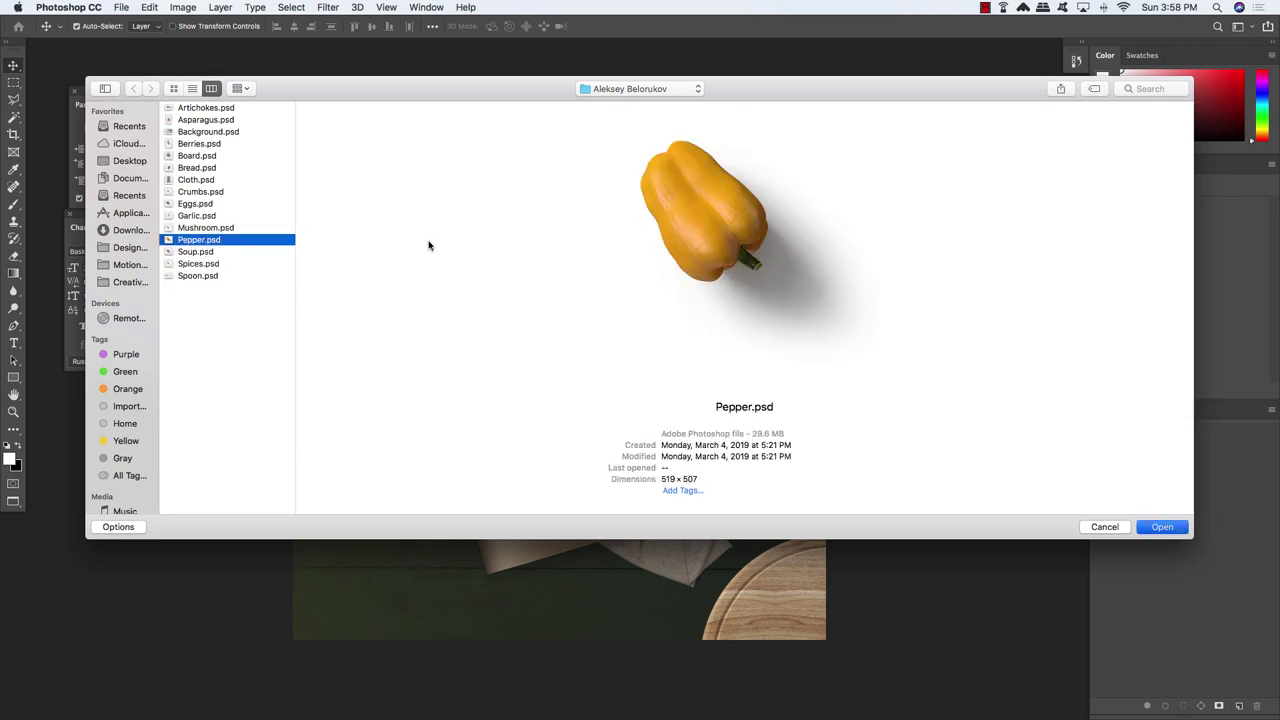
{"action": "key", "text": "Return"}
Copy the pepper group into the mockup directly above the A4 Book group, and close Pepper.psd
{"action": "left_click_drag", "start_coordinate": [490, 91], "coordinate": [718, 262]}
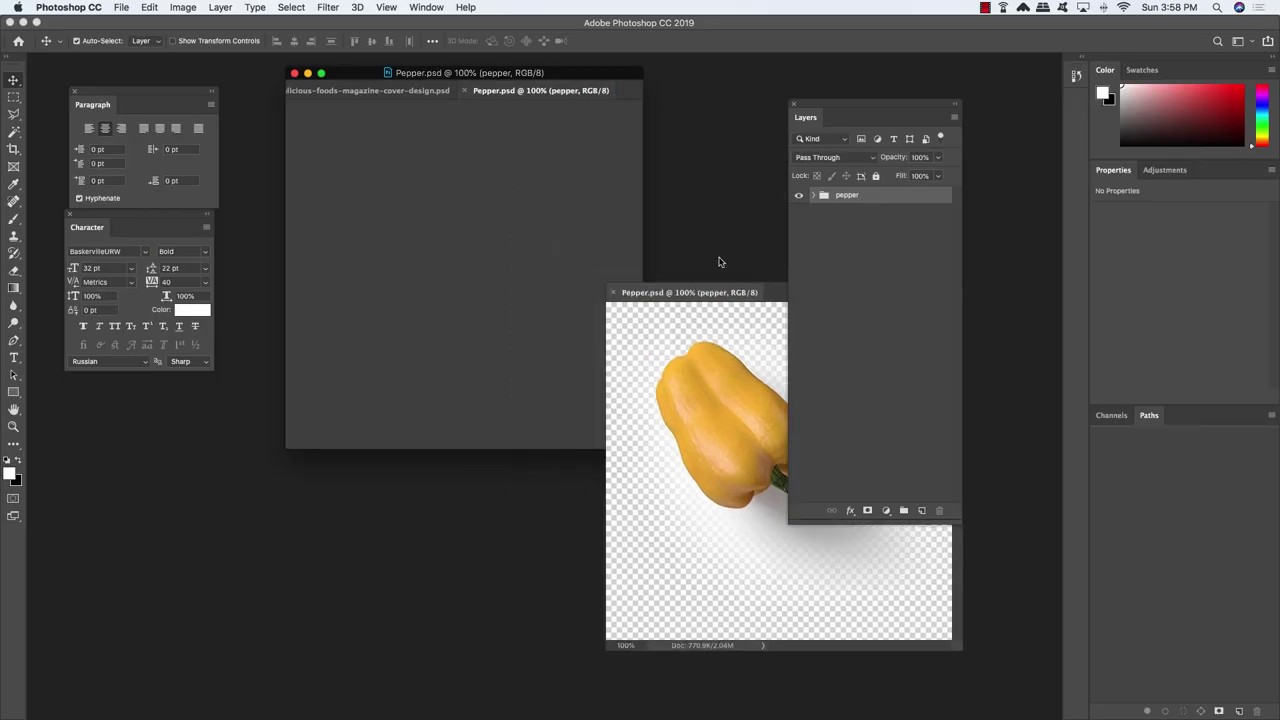
{"action": "left_click_drag", "start_coordinate": [886, 194], "coordinate": [423, 287]}
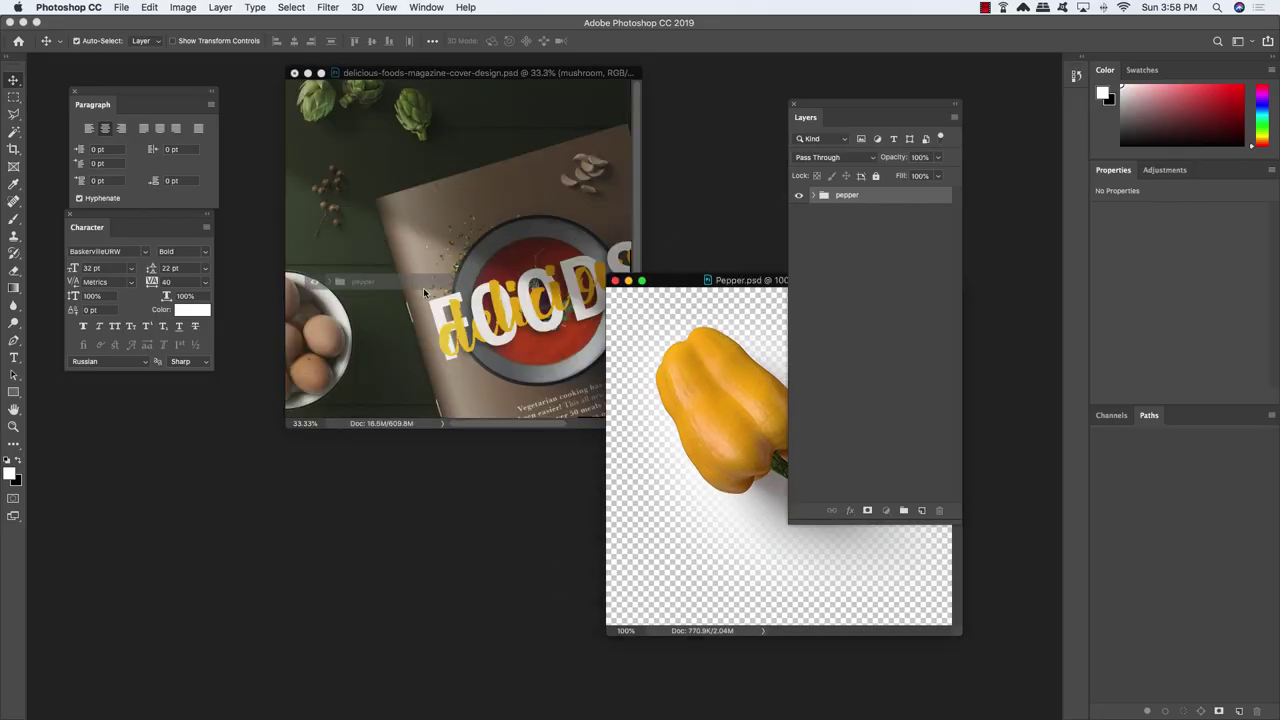
{"action": "left_click", "coordinate": [751, 286]}
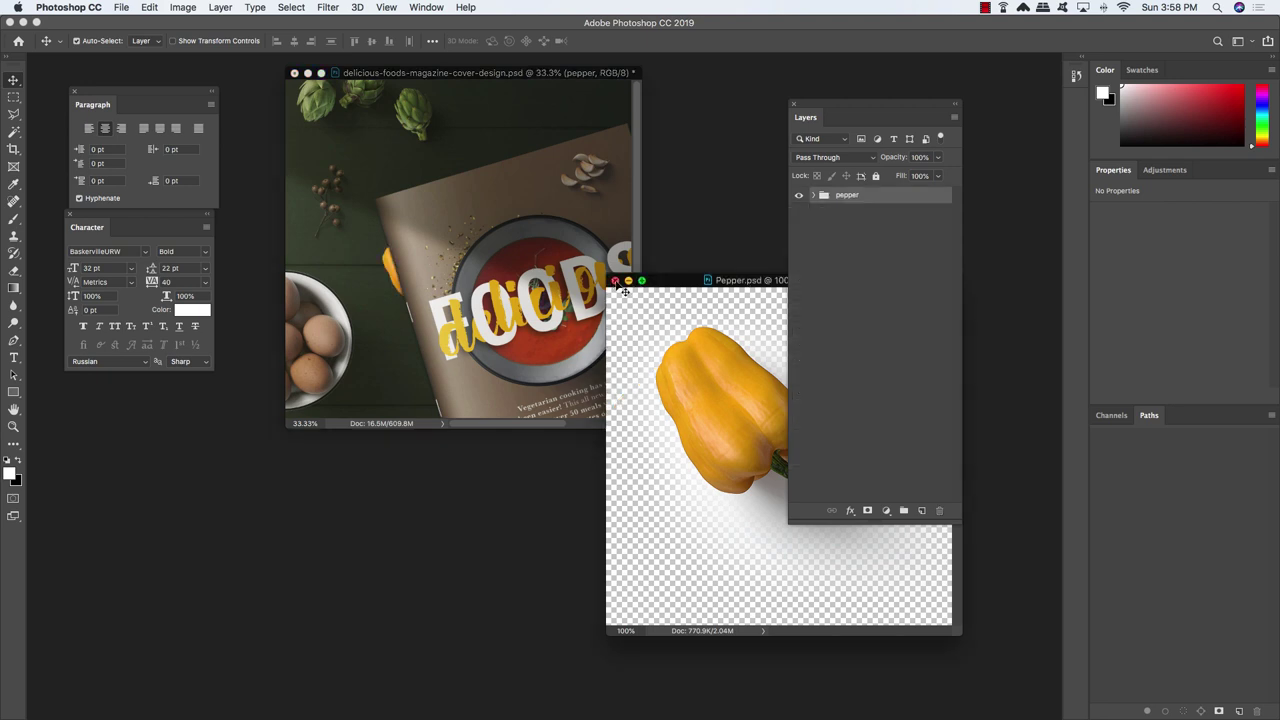
{"action": "left_click", "coordinate": [615, 281]}
{"action": "key", "text": "f"}
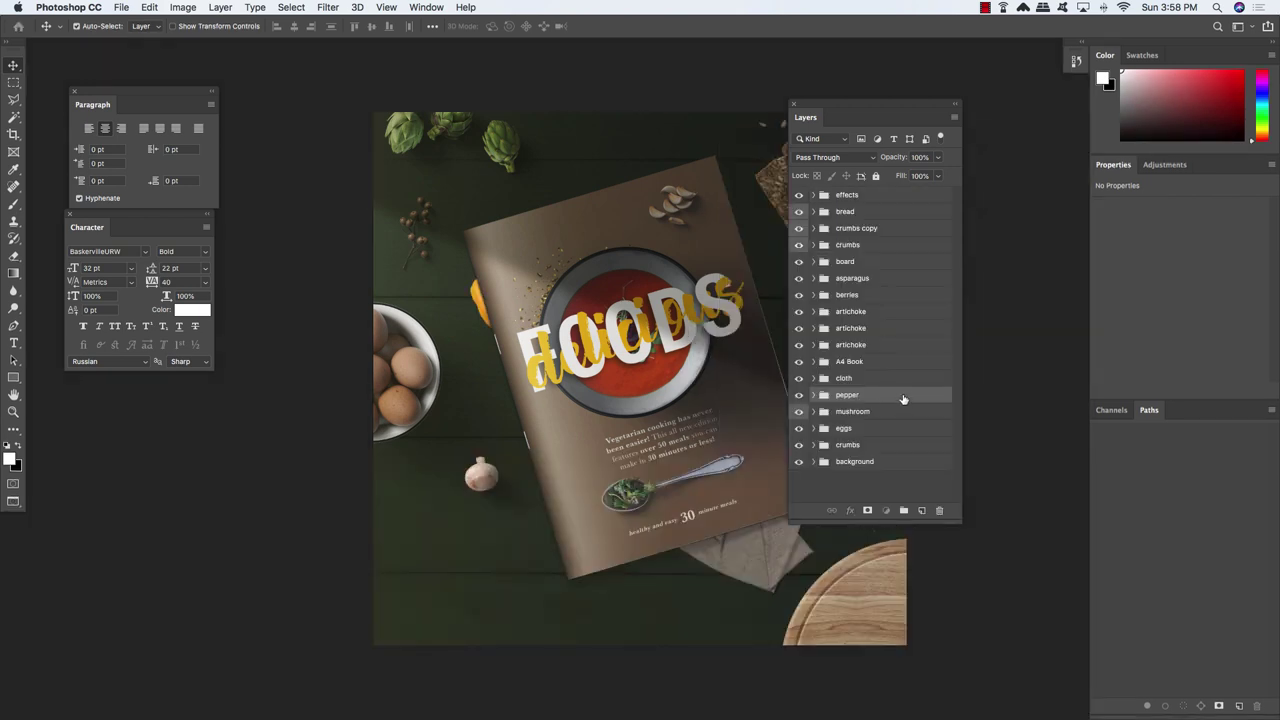
{"action": "left_click_drag", "start_coordinate": [903, 399], "coordinate": [894, 356]}
Scale the pepper to about 182% and place it below the bowl of eggs in the mockup's lower left corner
{"action": "key", "text": "super+t"}
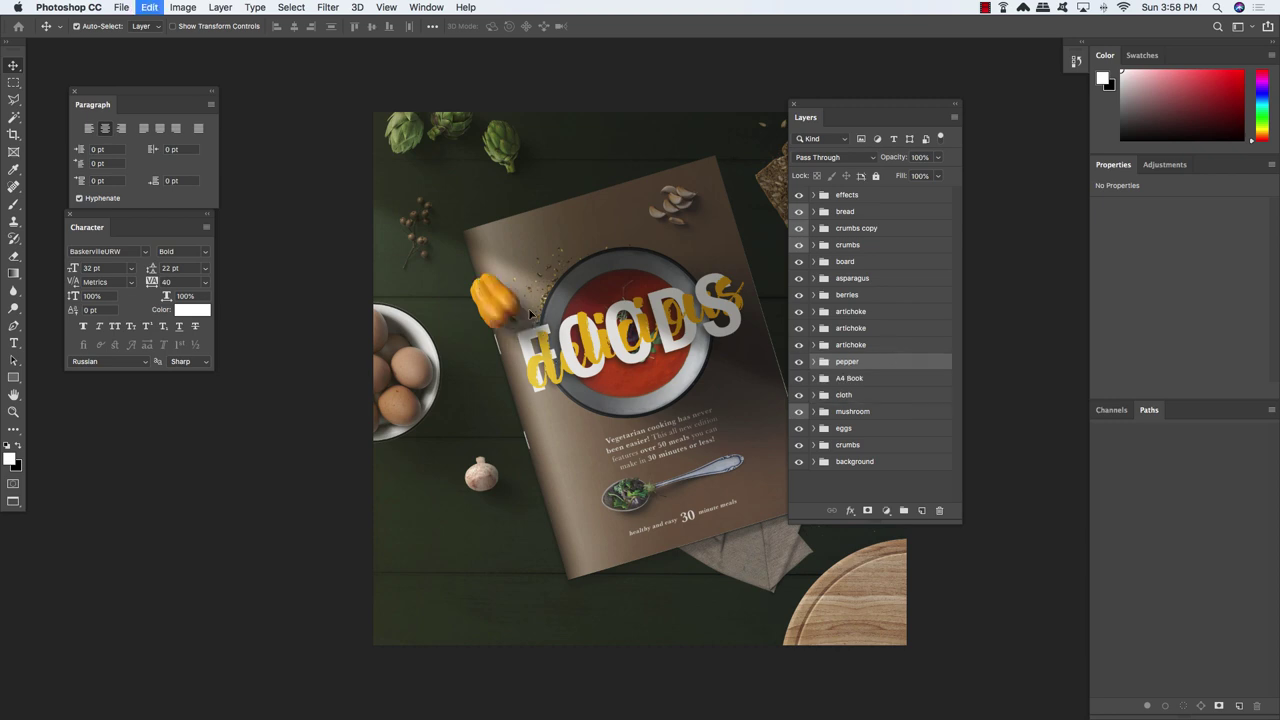
{"action": "left_click_drag", "start_coordinate": [526, 298], "coordinate": [512, 550]}
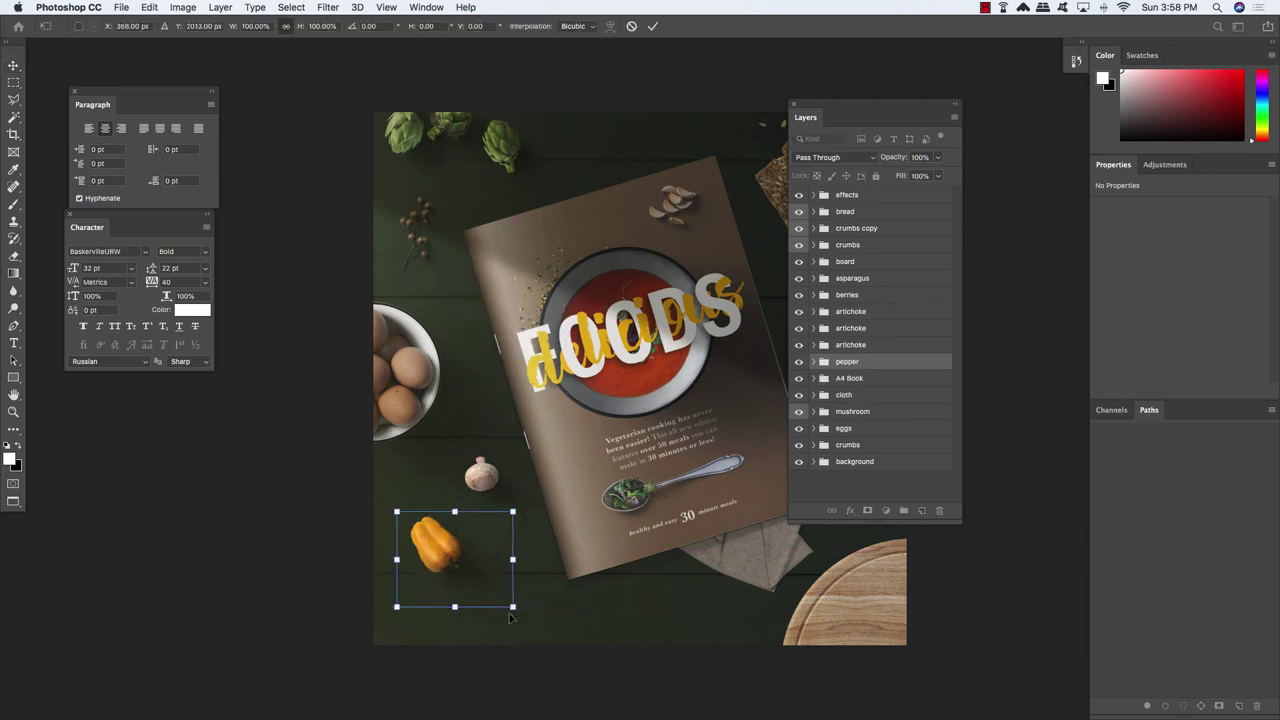
{"action": "left_click_drag", "start_coordinate": [512, 606], "coordinate": [563, 646]}
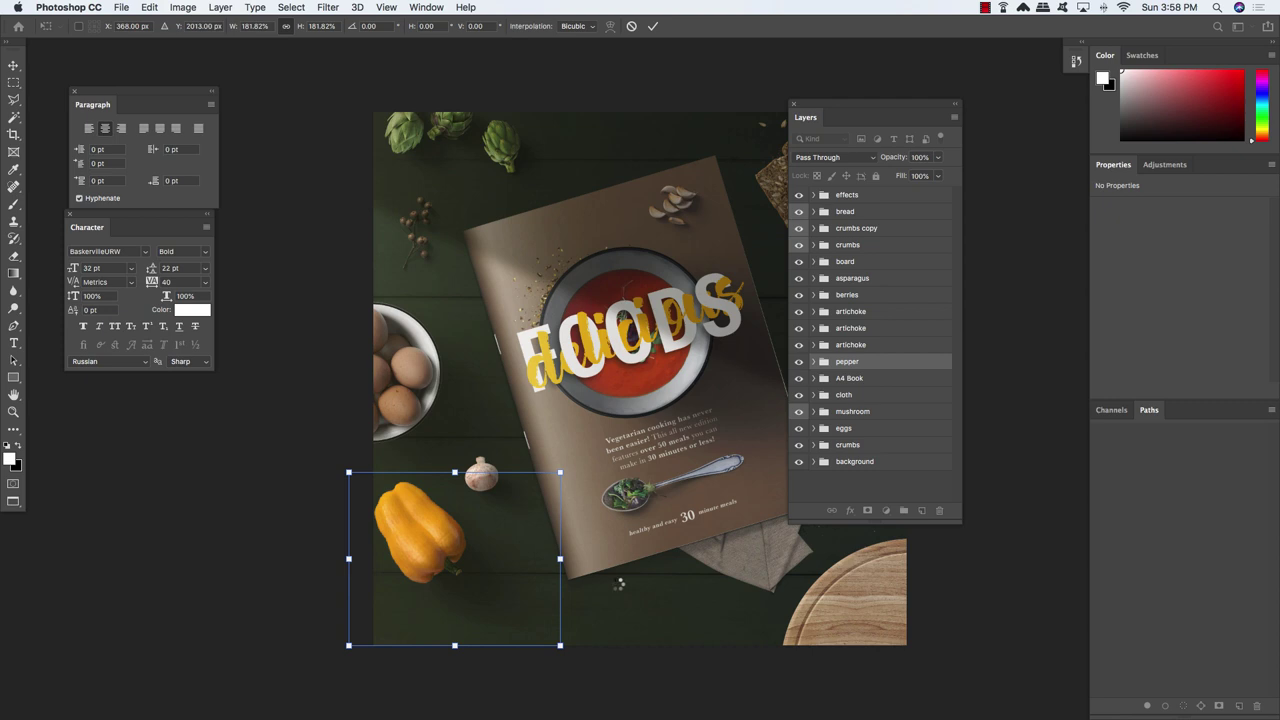
{"action": "key", "text": "Return"}
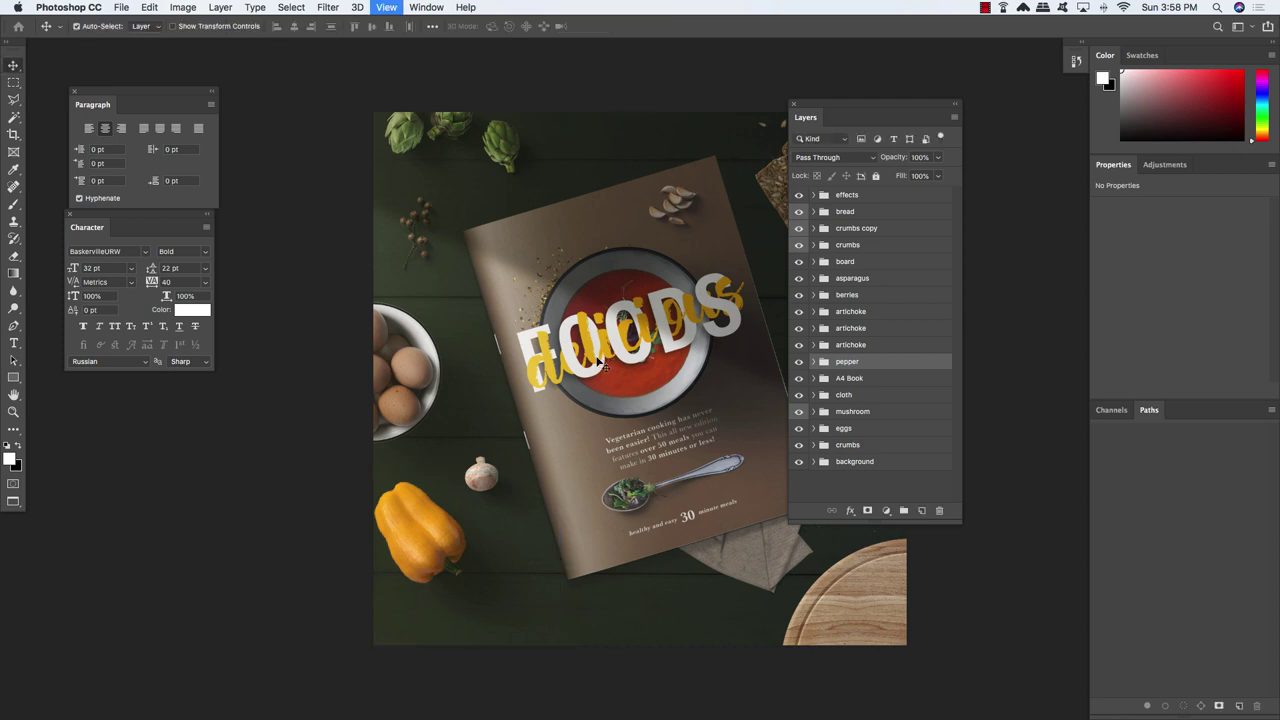
Nudge the pepper right and slightly down, away from the mockup's left edge
{"action": "key", "text": "super+minus"}
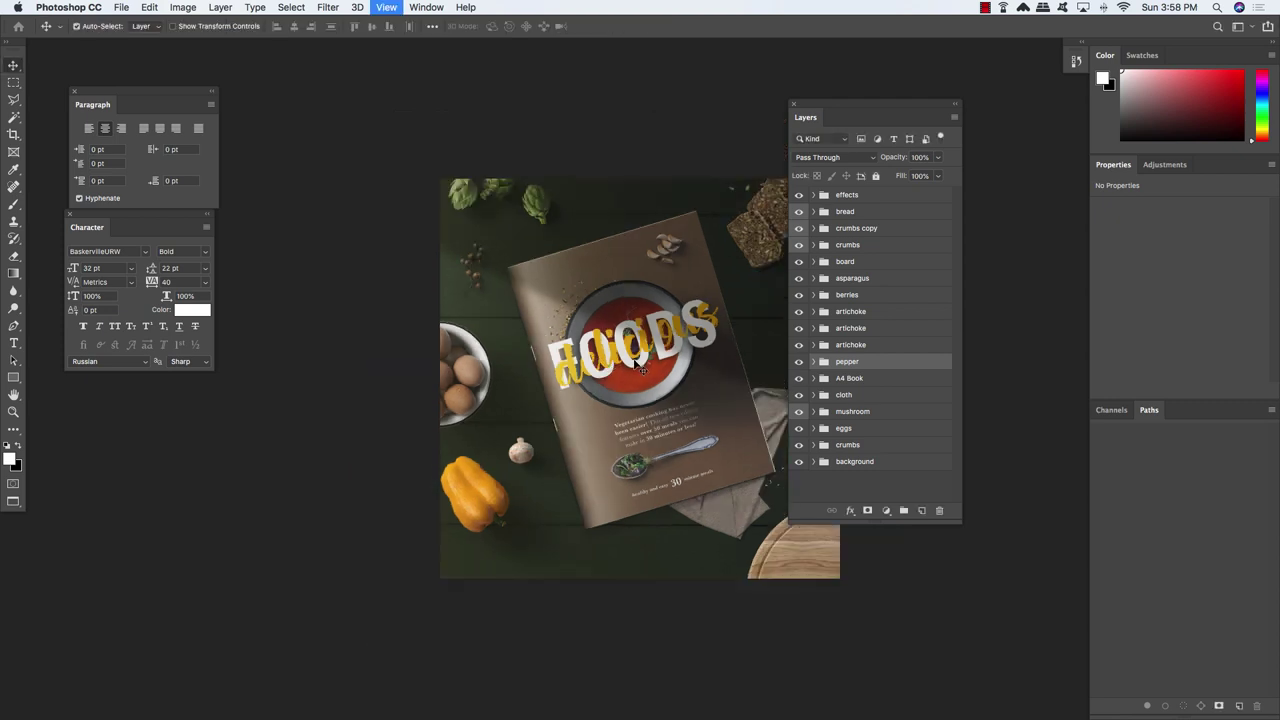
{"action": "key", "text": "shift+Right"}
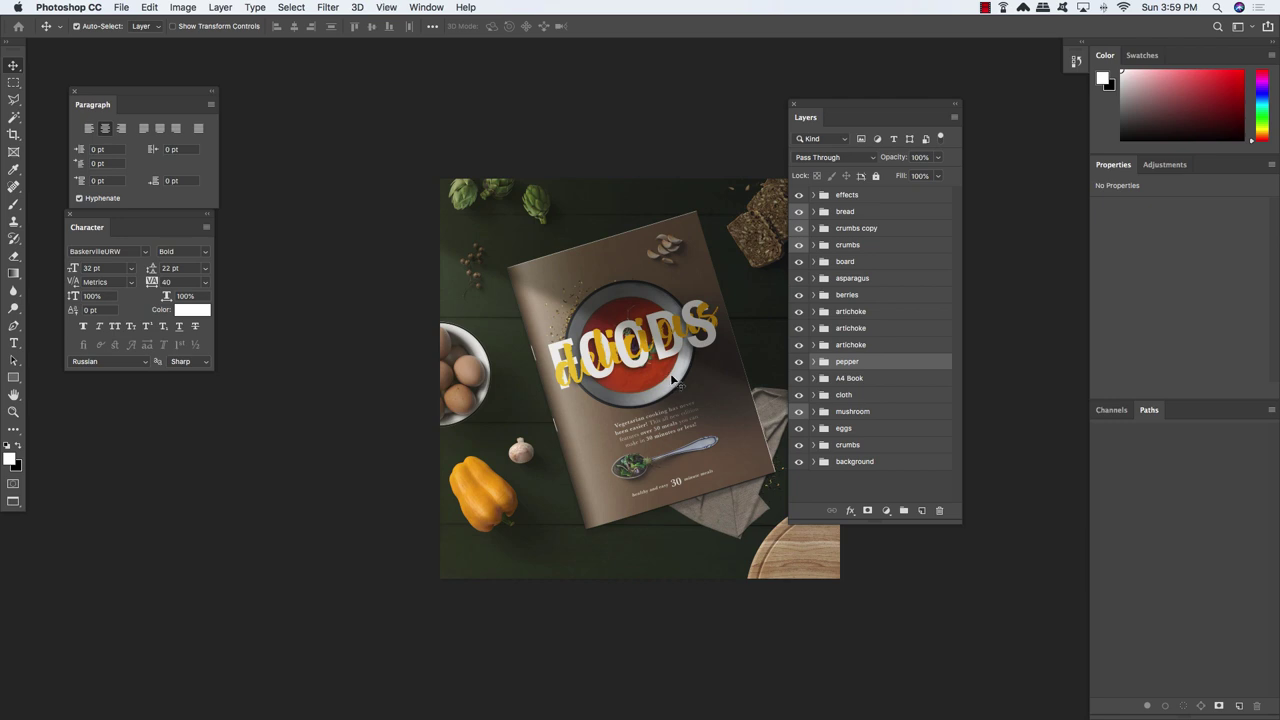
{"action": "scroll", "coordinate": [670, 380], "scroll_direction": "right", "scroll_amount": 5}
{"action": "scroll", "coordinate": [670, 380], "scroll_direction": "down", "scroll_amount": 1}
{"action": "key", "text": "shift+Down"}
{"action": "key", "text": "shift+Down"}
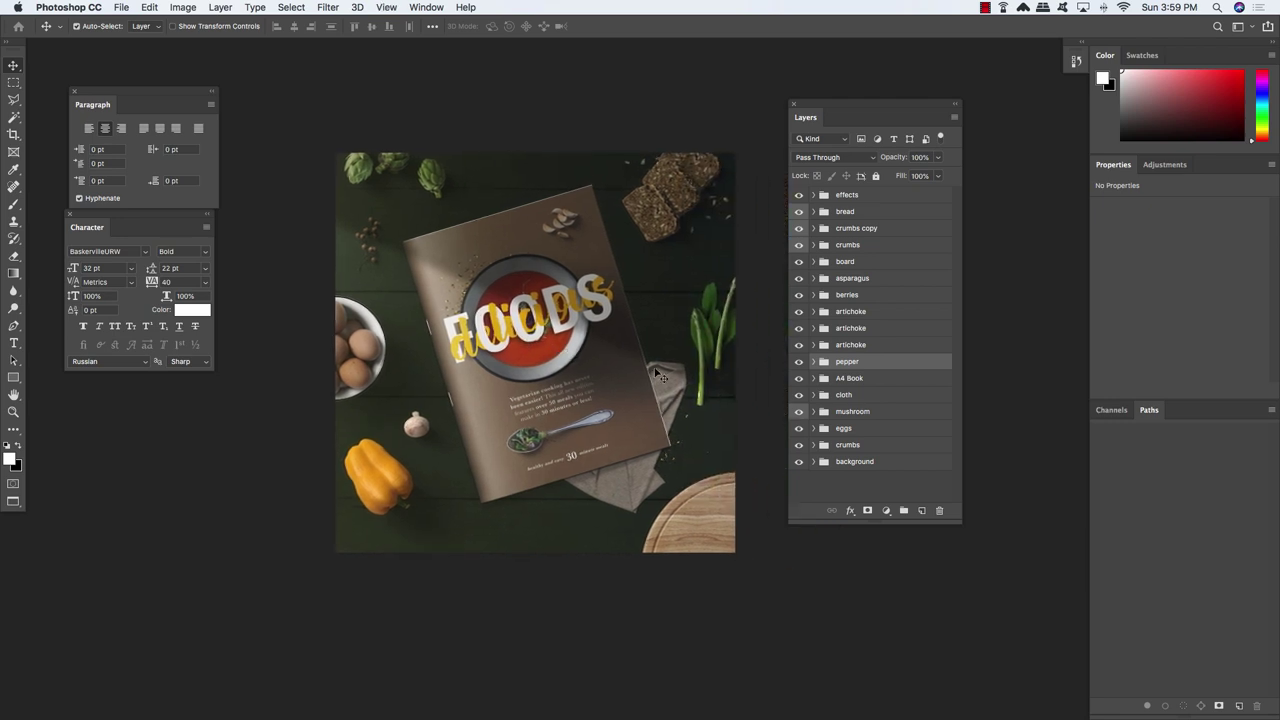
{"action": "key", "text": "Right"}
{"action": "key", "text": "Right"}
{"action": "key", "text": "Right"}
{"action": "key", "text": "Right"}
{"action": "key", "text": "Right"}
{"action": "key", "text": "Right"}
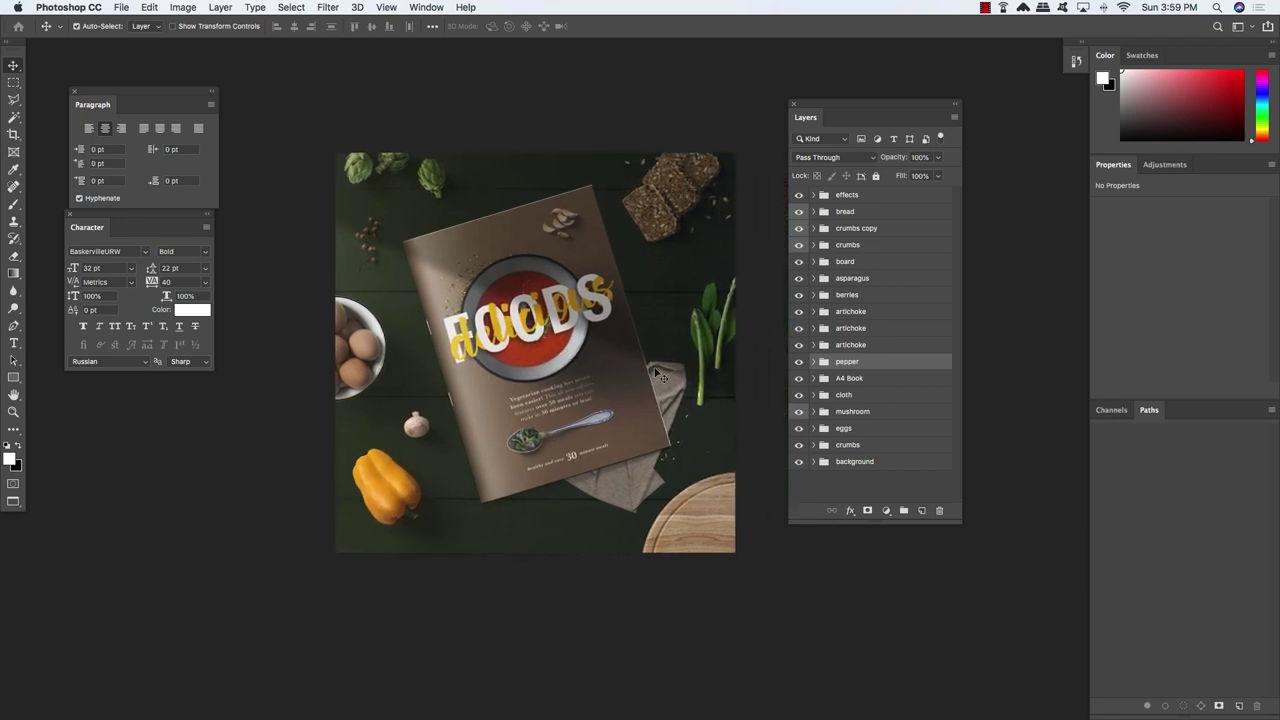
{"action": "key", "text": "Down"}
{"action": "key", "text": "Down"}
{"action": "key", "text": "Down"}
{"action": "scroll", "coordinate": [659, 375], "scroll_direction": "up", "scroll_amount": 1}
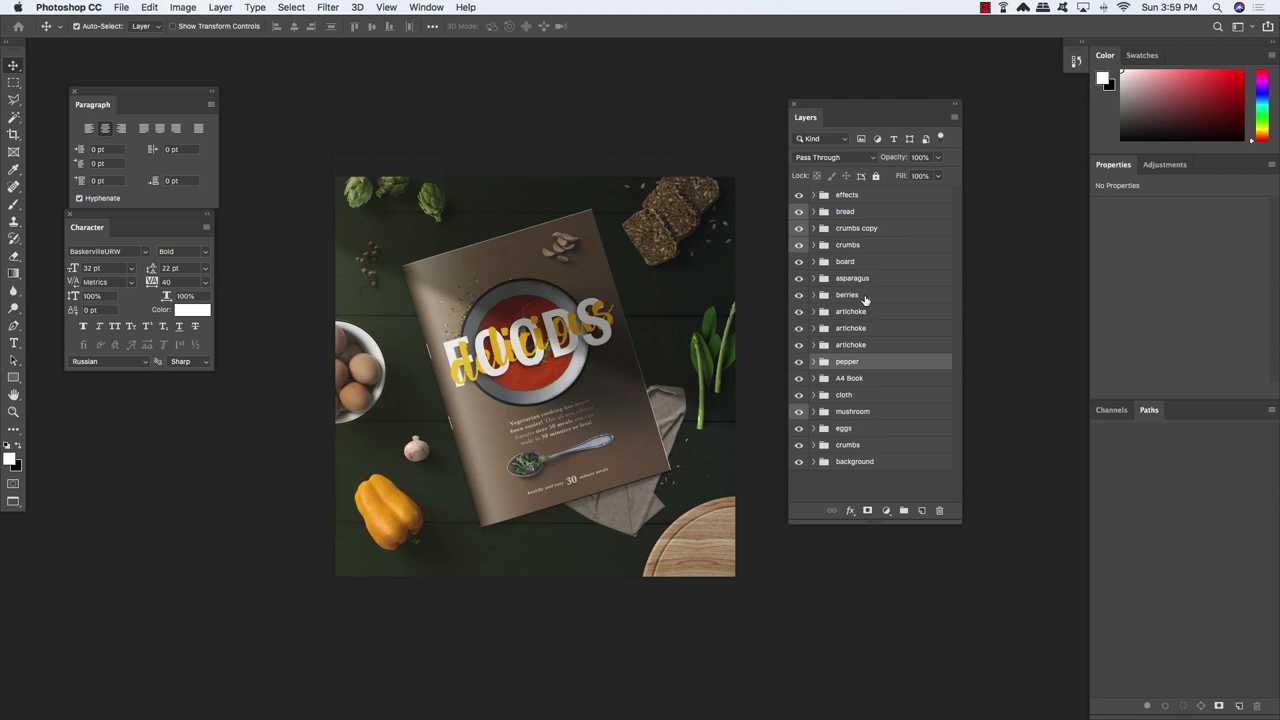
Rotate the bread group and the two crumbs groups beneath it together by about -10° and scale them to about 112%
{"action": "left_click", "coordinate": [875, 212]}
{"action": "left_click", "coordinate": [862, 246], "text": "shift"}
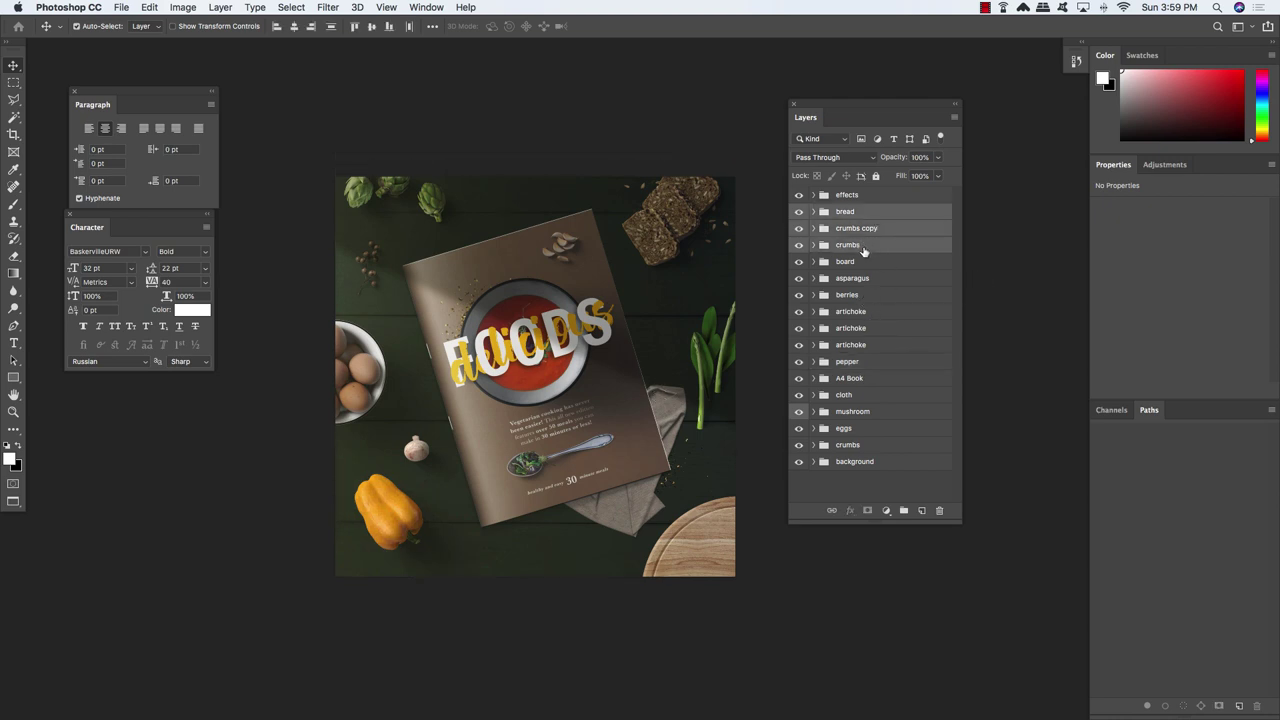
{"action": "key", "text": "ctrl+t"}
{"action": "left_click_drag", "start_coordinate": [578, 300], "coordinate": [597, 312]}
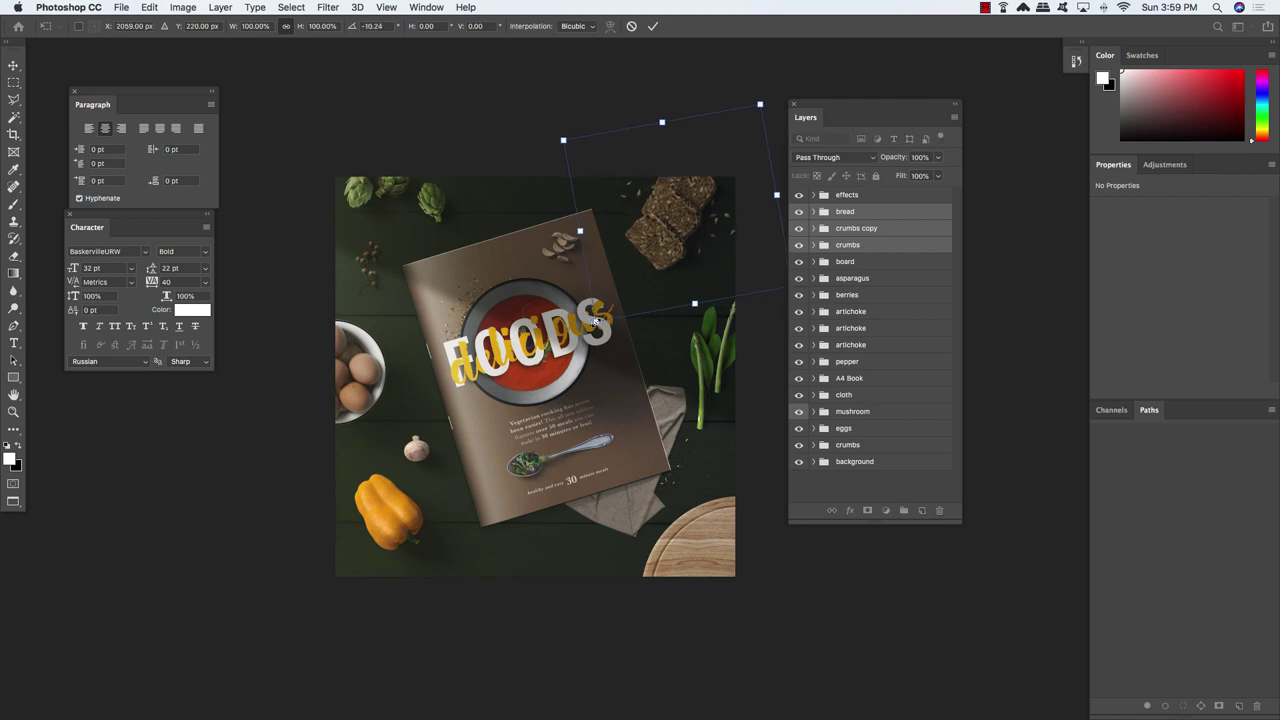
{"action": "left_click_drag", "start_coordinate": [590, 328], "coordinate": [586, 334]}
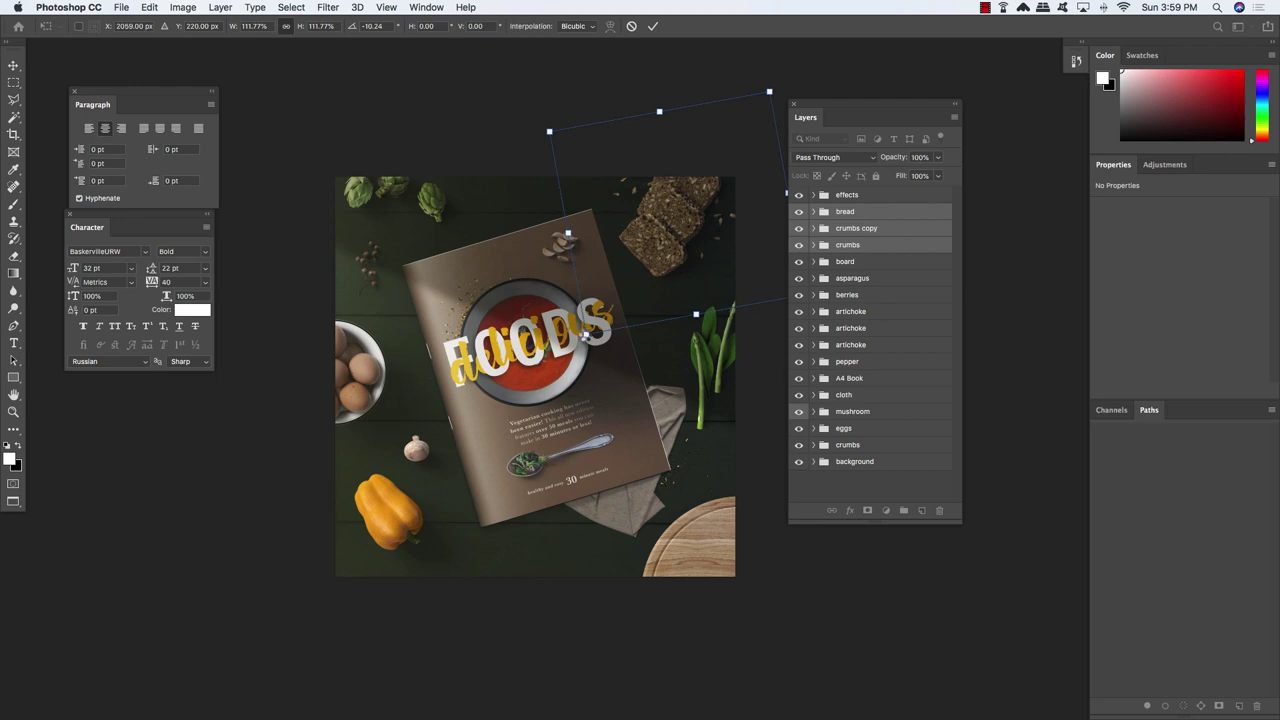
{"action": "key", "text": "Return"}
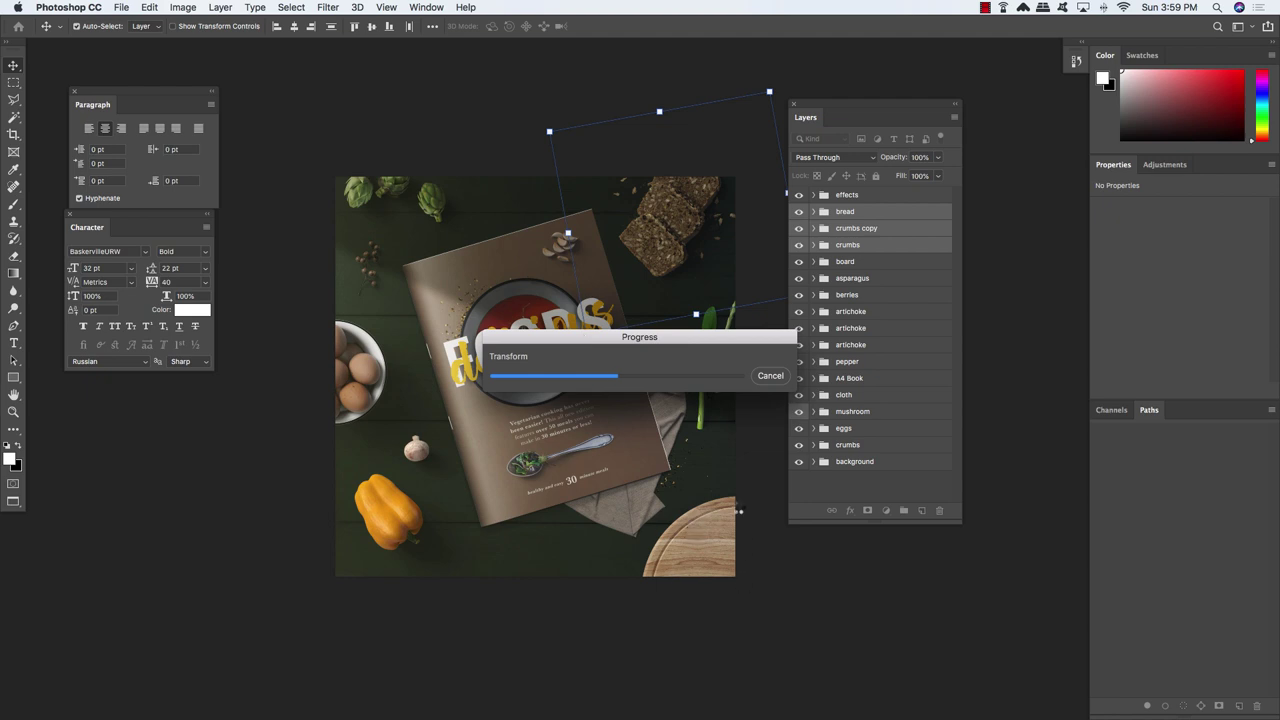
Nudge the wooden board group slightly further into the mockup's lower right corner
{"action": "left_click", "coordinate": [890, 262]}
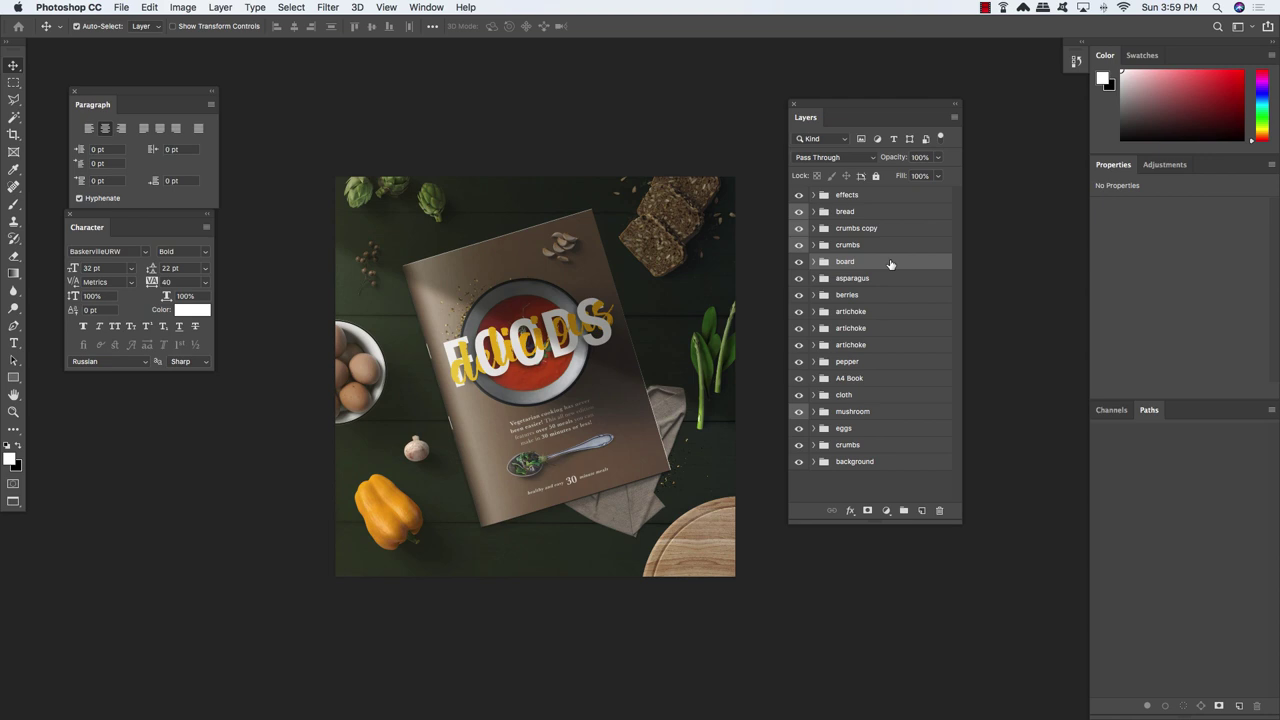
{"action": "key", "text": "Down"}
{"action": "key", "text": "Down"}
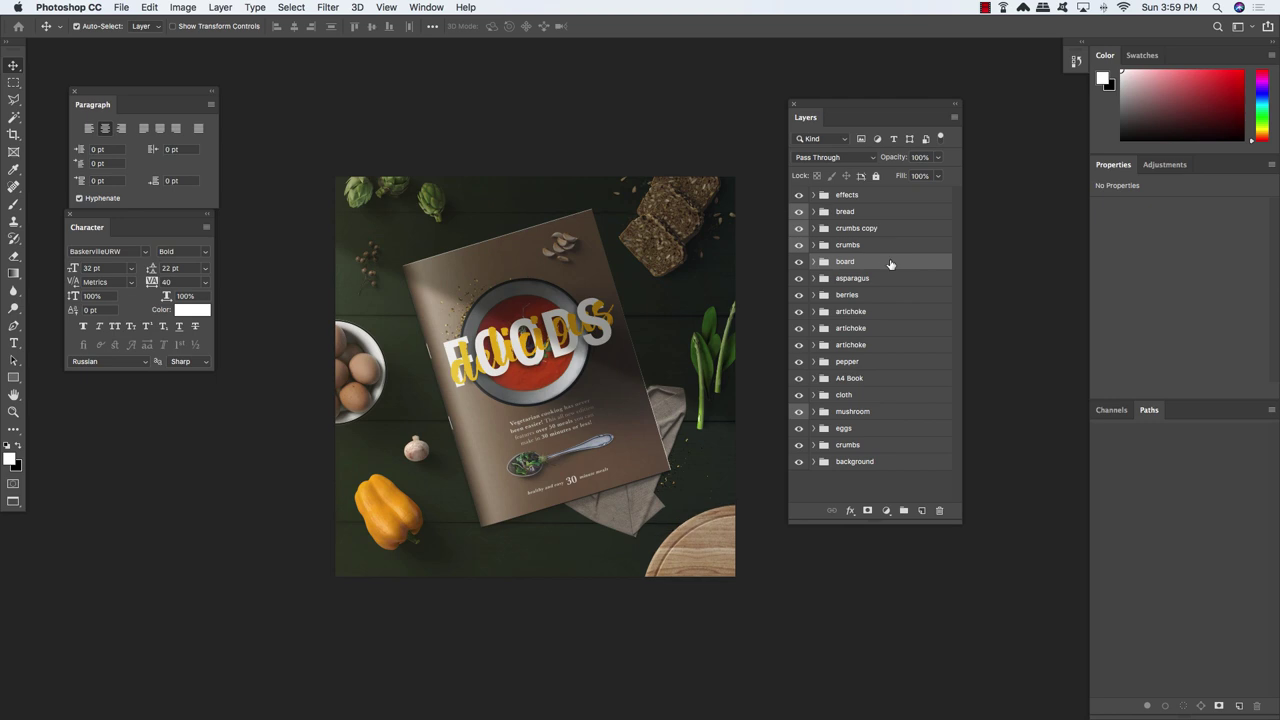
{"action": "key", "text": "Down"}
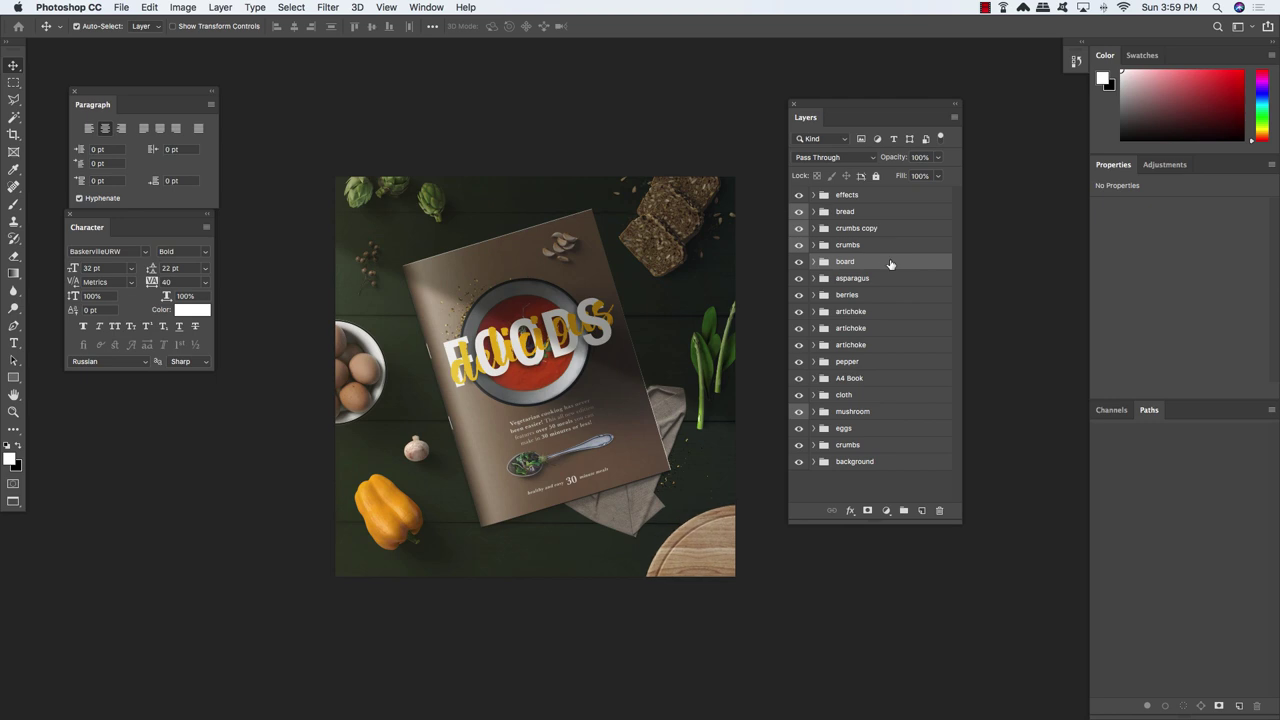